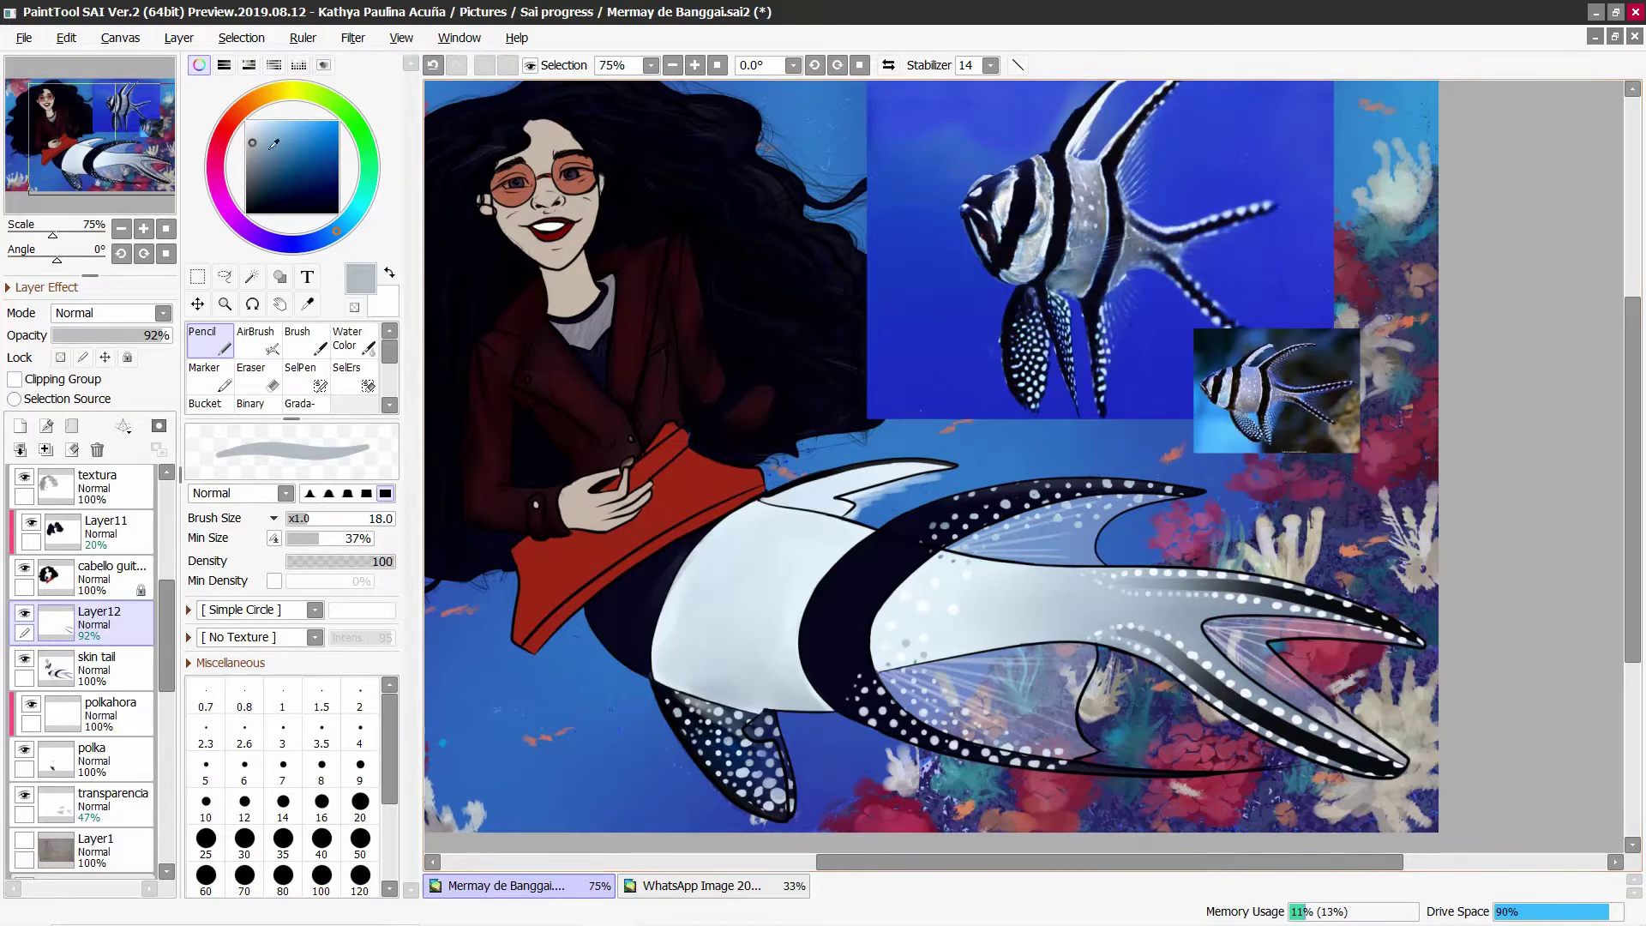
Step: Add a clipped Multiply layer above skin tail and paint muted dark blue over the pale tail sections at brush size 85
click(258, 133)
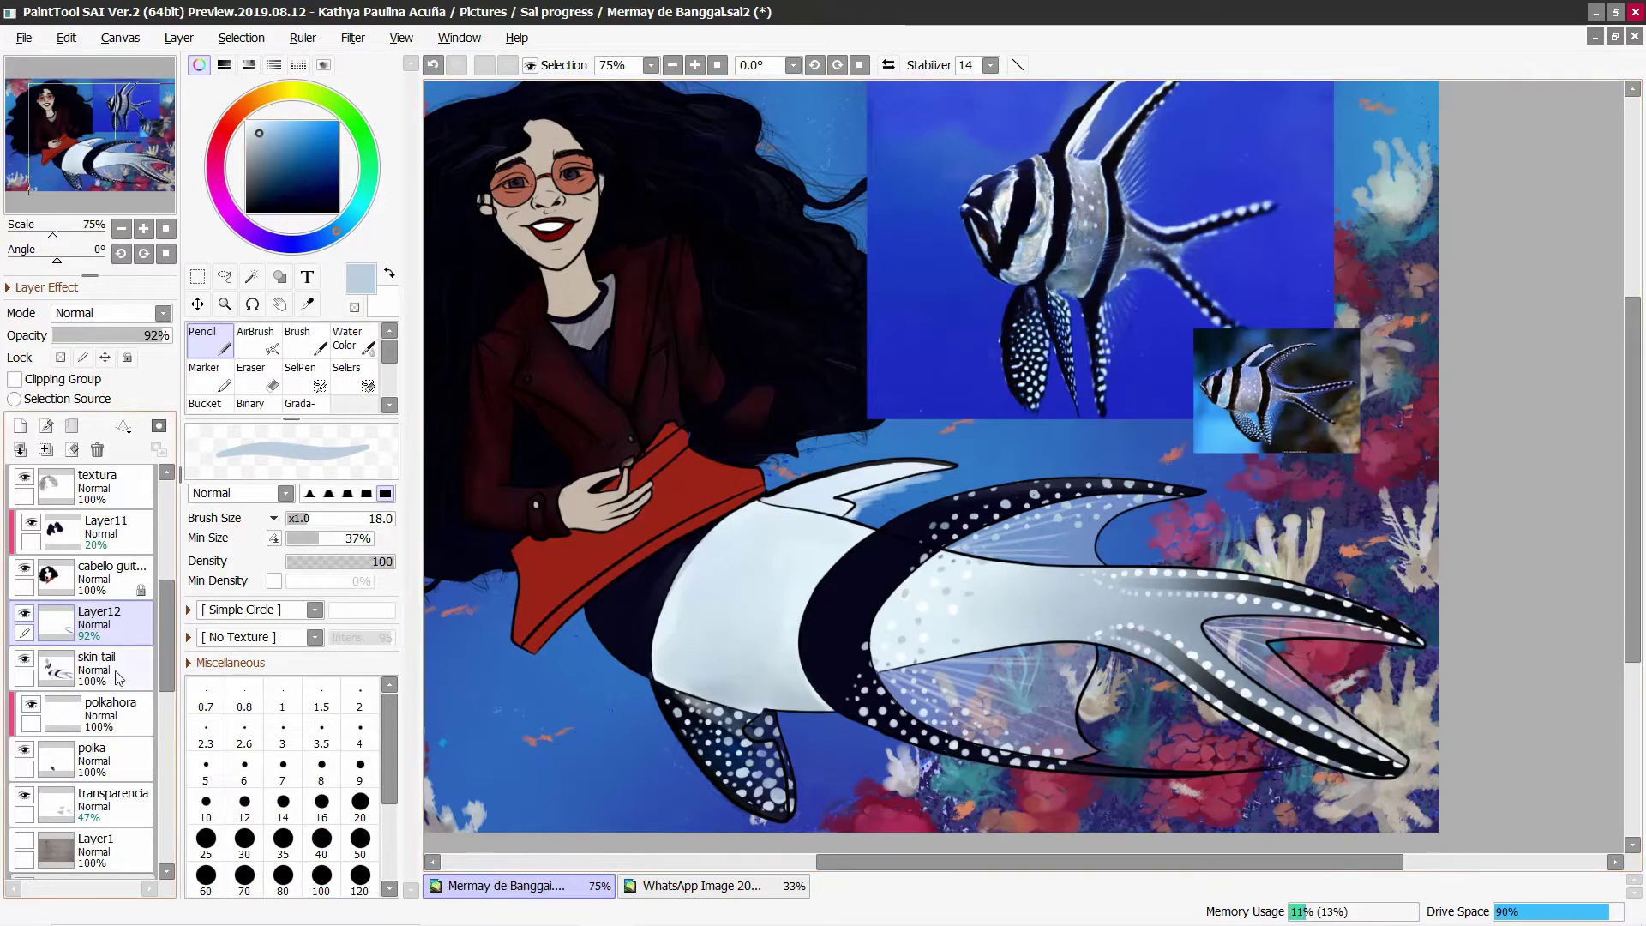
click(20, 450)
click(15, 379)
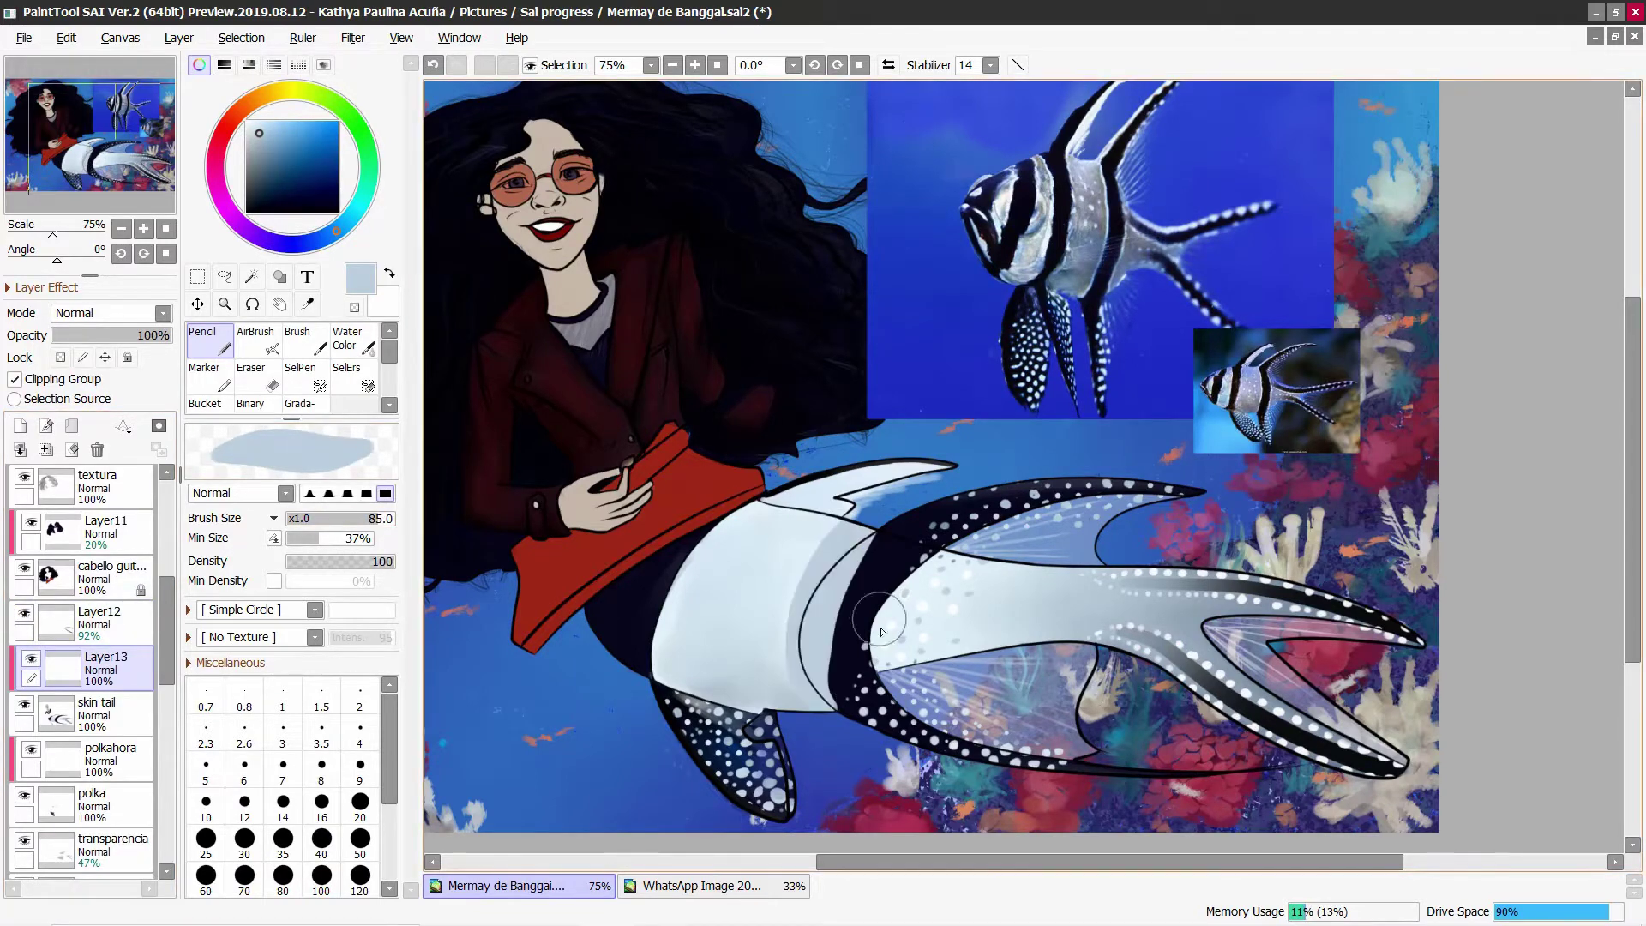
click(267, 172)
click(112, 313)
click(82, 364)
mouse_move(823, 527)
mouse_down()
mouse_move(852, 686)
mouse_move(721, 617)
mouse_move(986, 574)
mouse_move(1148, 673)
mouse_up()
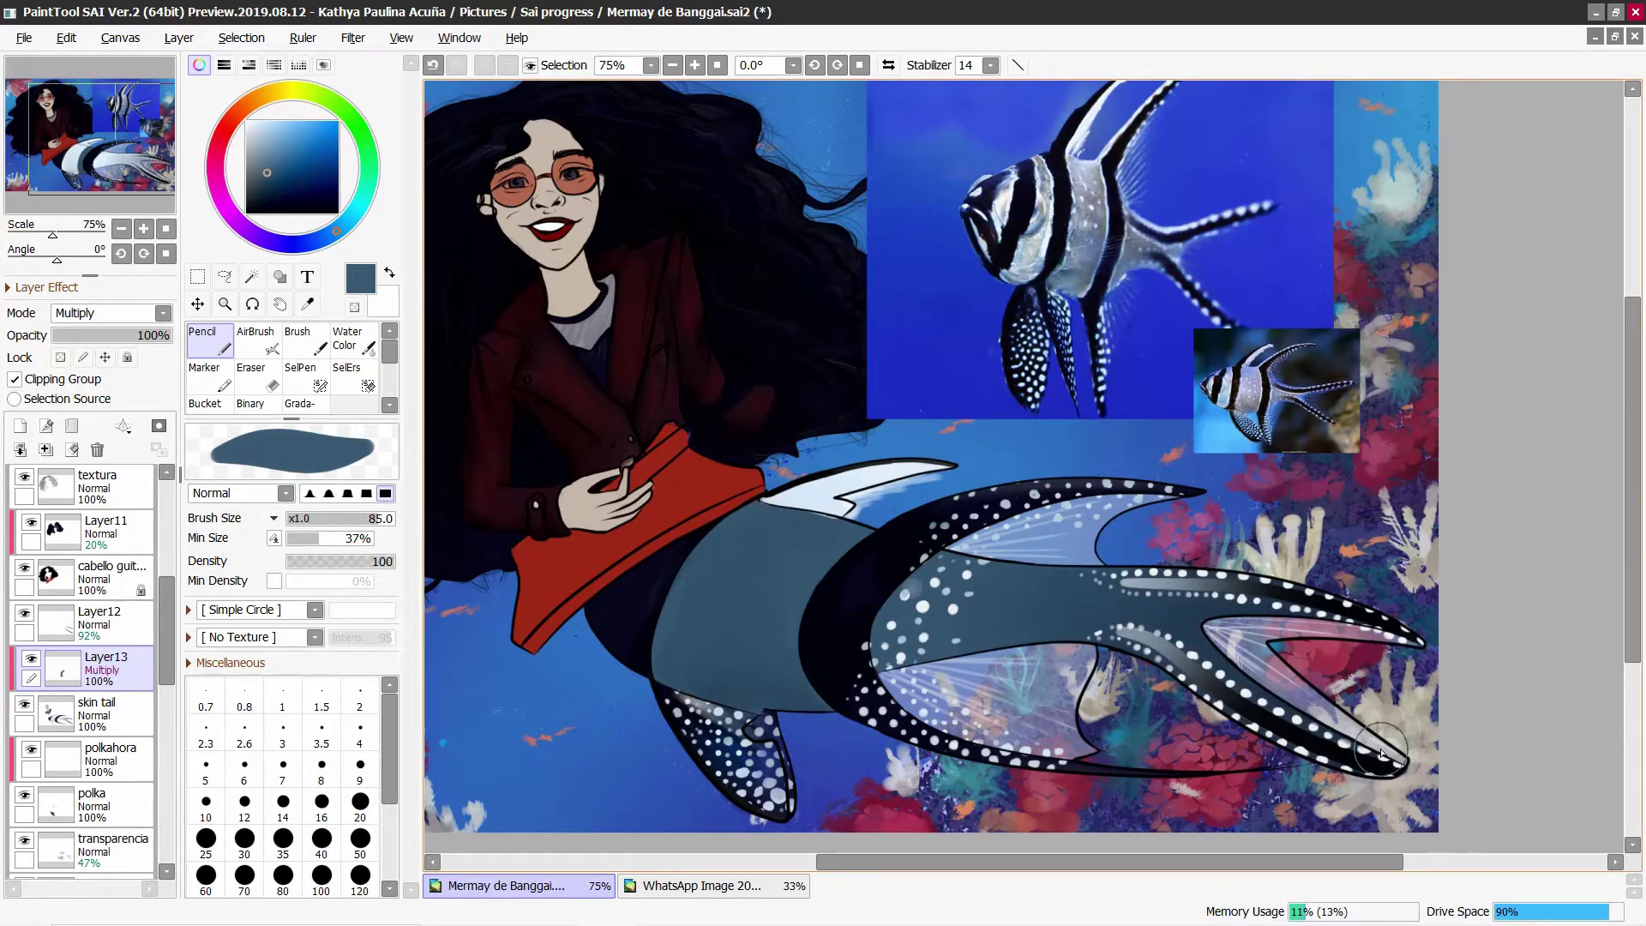
Step: Soften the shading toward the tail fin, alternating transparent and dark blue strokes with the brush density reduced to 17
click(354, 307)
click(342, 561)
mouse_move(1355, 600)
mouse_down()
mouse_move(1115, 600)
mouse_move(1269, 728)
mouse_move(1124, 613)
mouse_move(1054, 583)
mouse_move(1115, 595)
mouse_up()
key(x)
mouse_move(1200, 660)
mouse_down()
mouse_move(1009, 577)
mouse_move(1201, 635)
mouse_up()
key(x)
click(301, 561)
mouse_move(986, 617)
mouse_down()
mouse_move(1235, 583)
mouse_move(1140, 635)
mouse_move(1200, 600)
mouse_move(1303, 600)
mouse_up()
key(x)
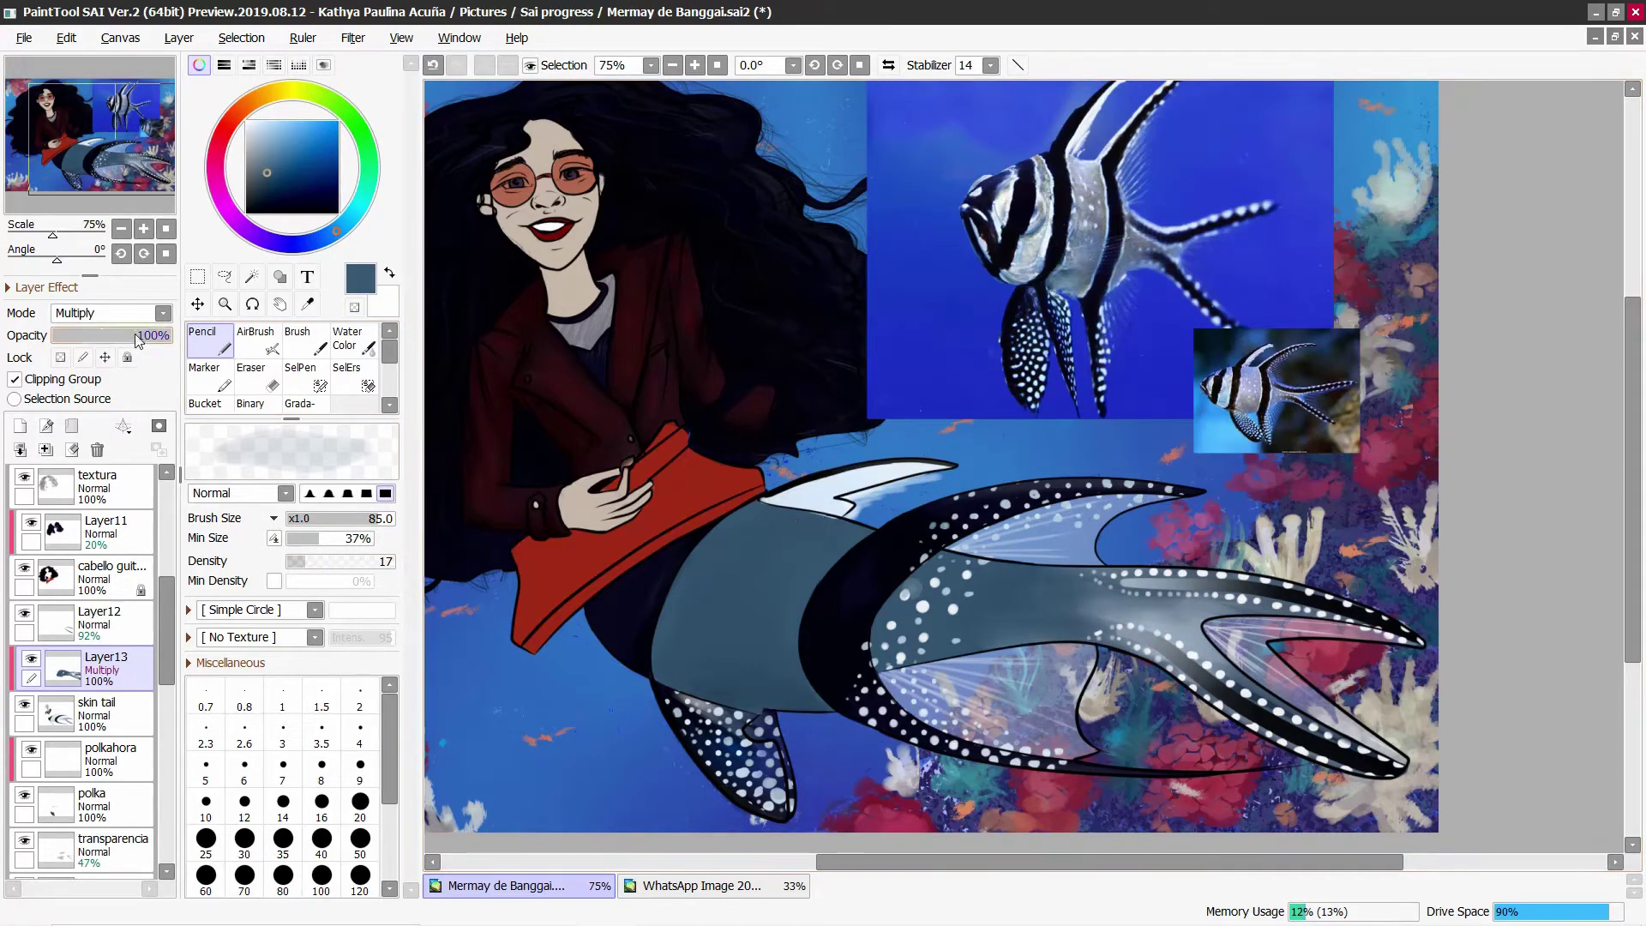
Step: Try Overlay on the shading layer, return it to Multiply and set its opacity to 19%
drag(138, 341, 83, 347)
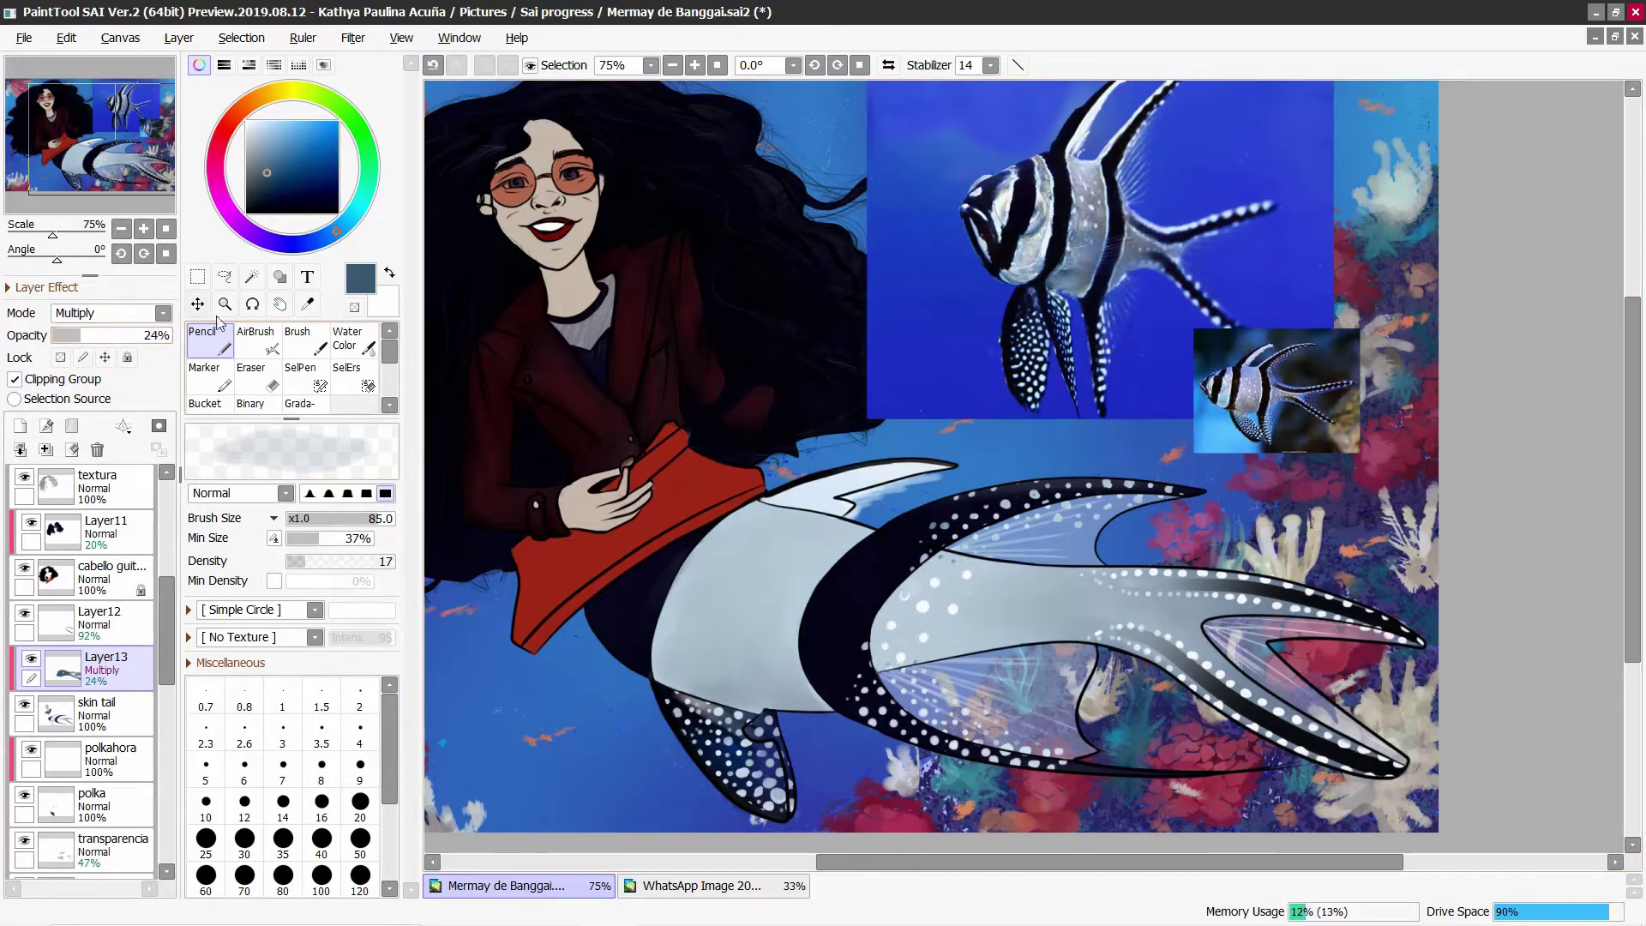
click(129, 313)
click(85, 358)
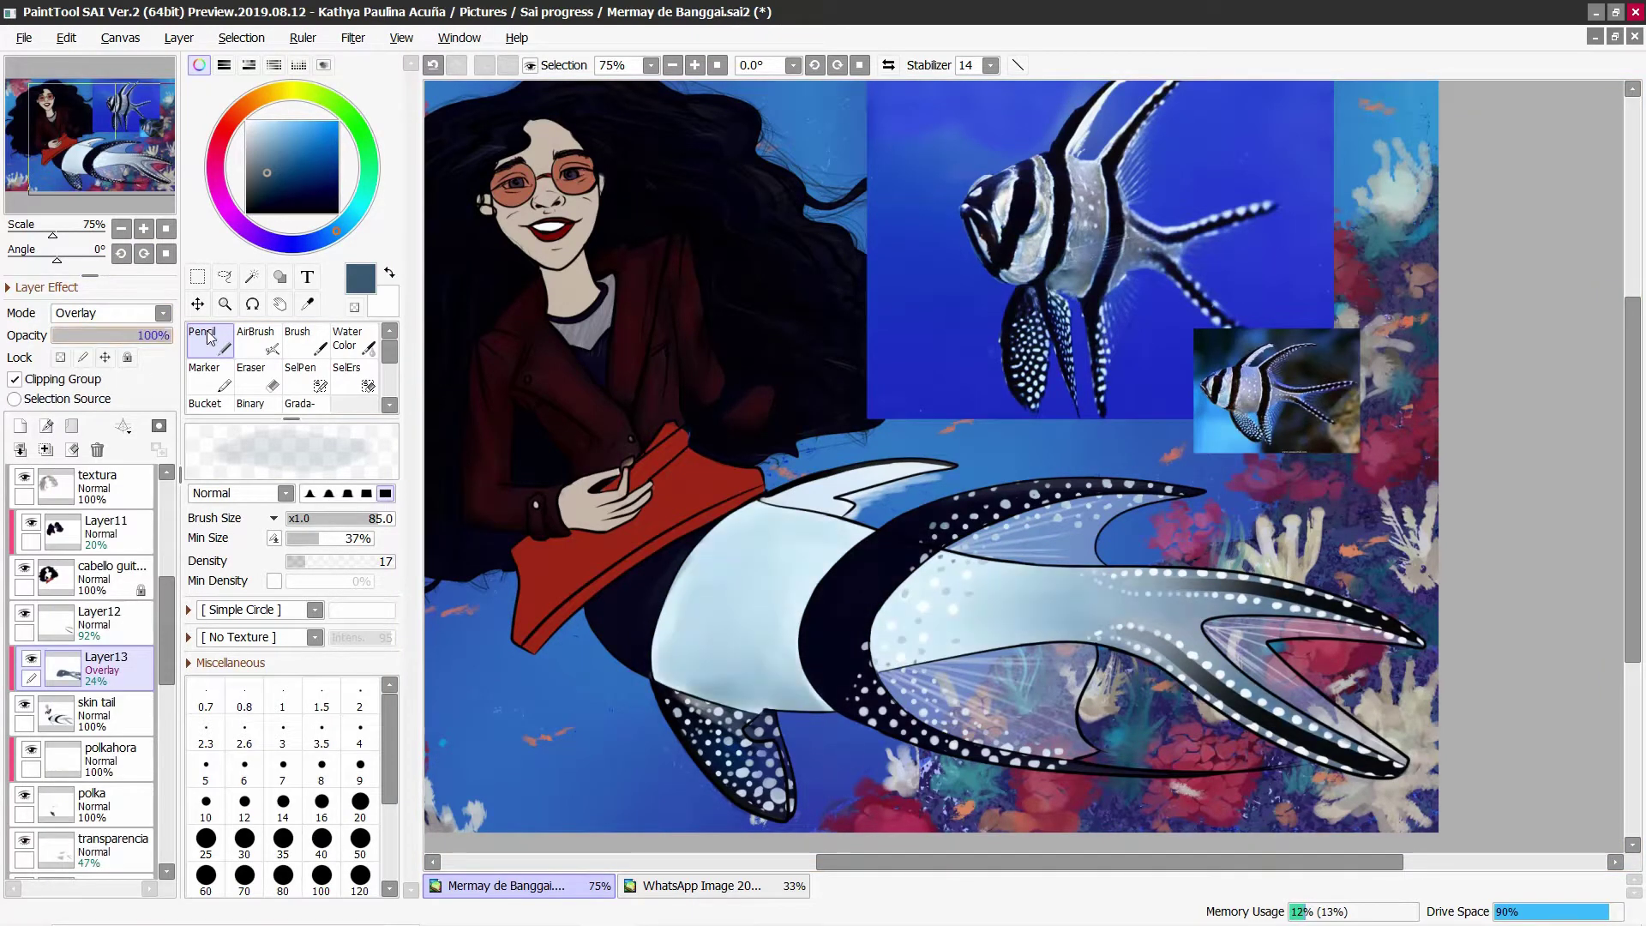
click(129, 313)
click(34, 592)
drag(130, 335, 94, 339)
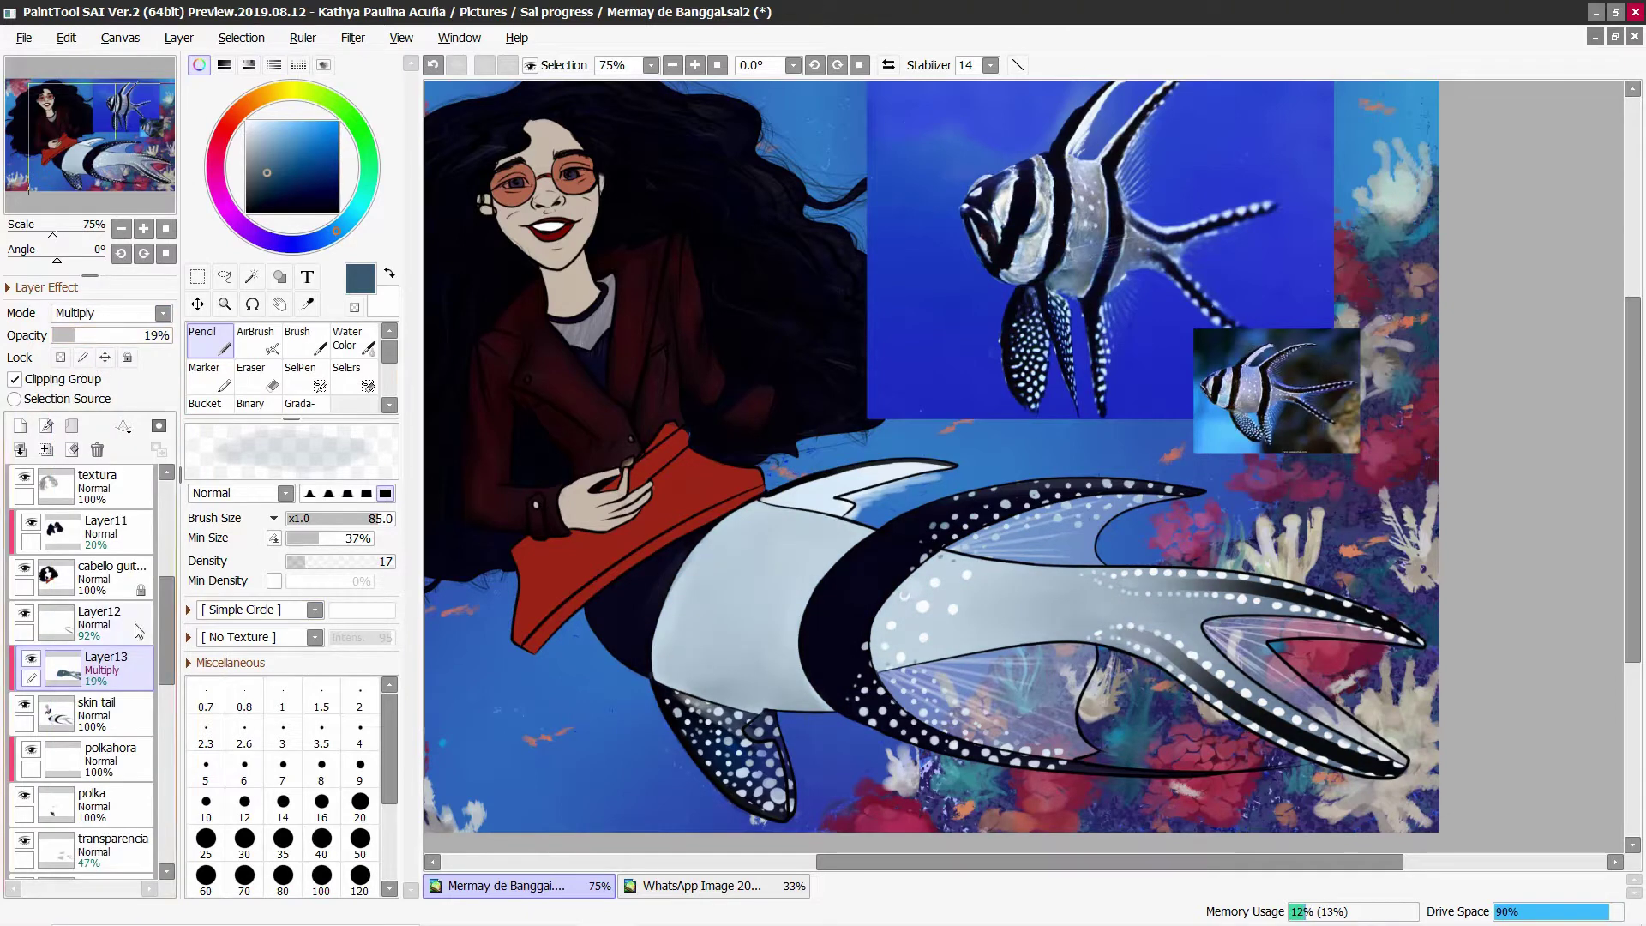
Step: Select Layer12, lock its transparency and sample white from the spots on the tail
click(103, 622)
click(60, 357)
alt+click(944, 623)
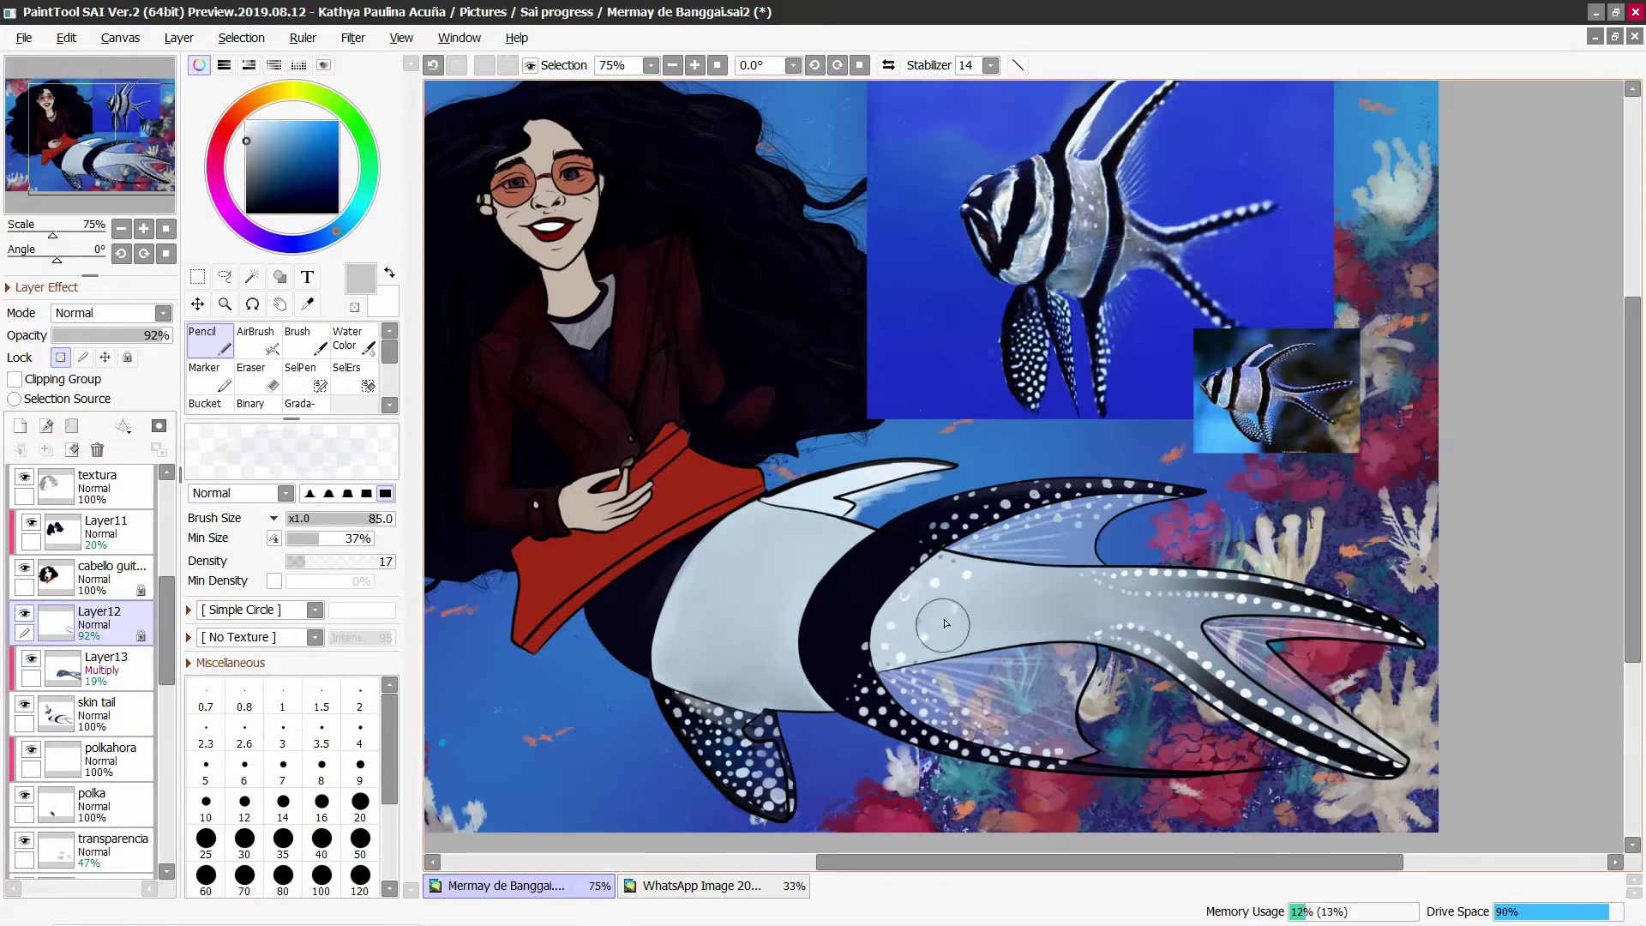
alt+click(952, 605)
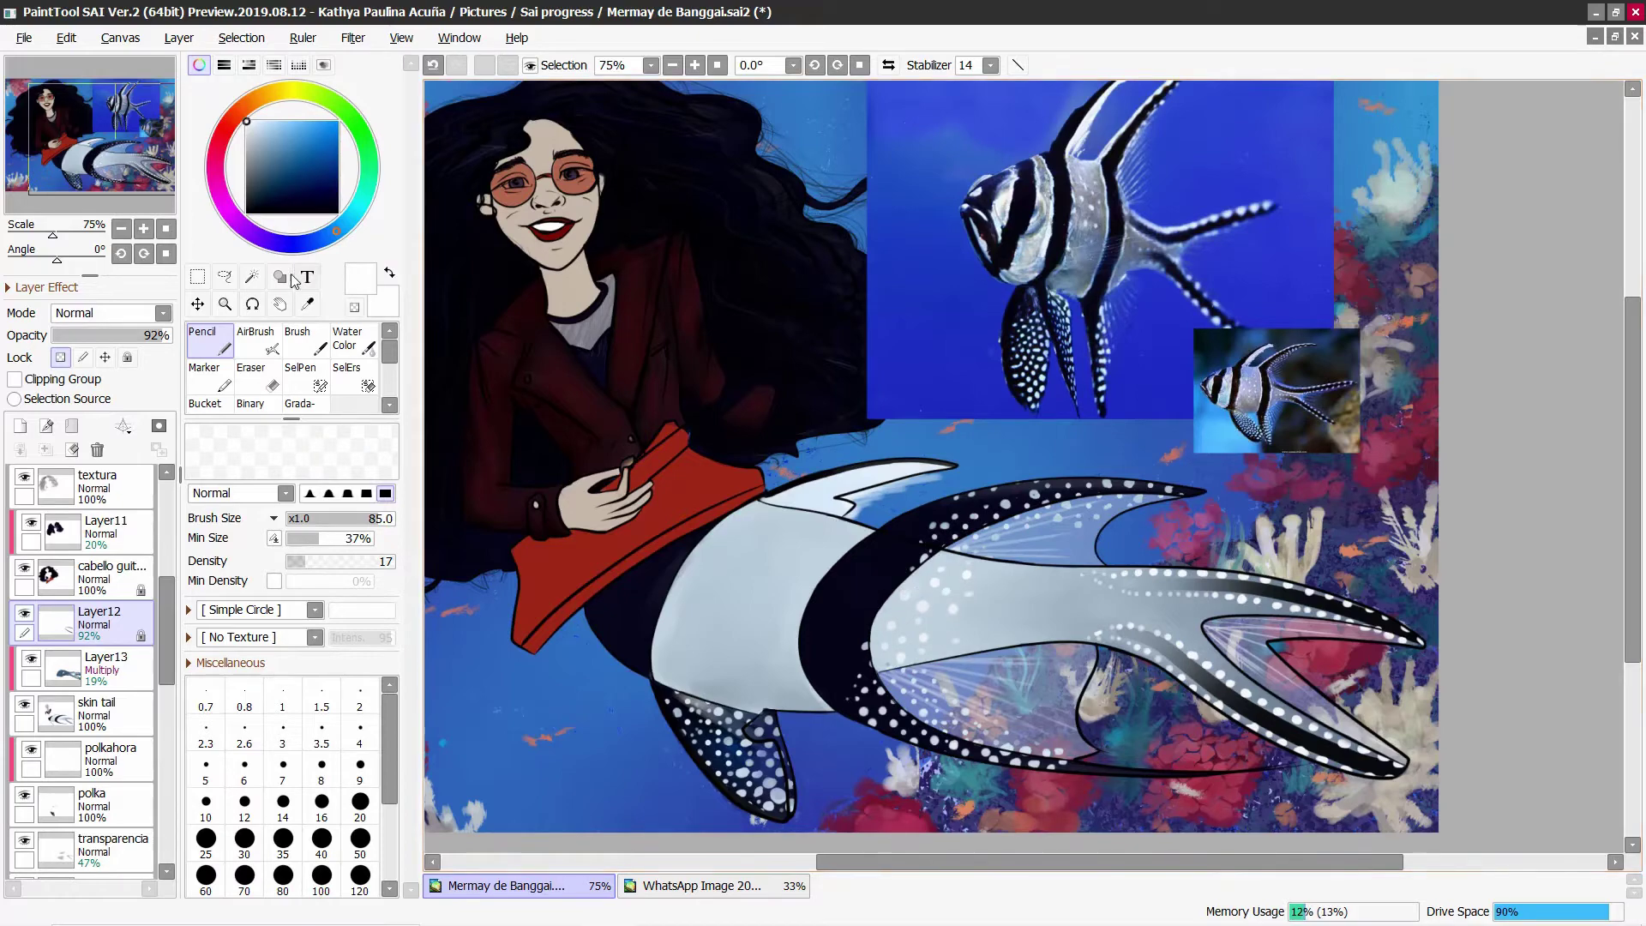
click(622, 906)
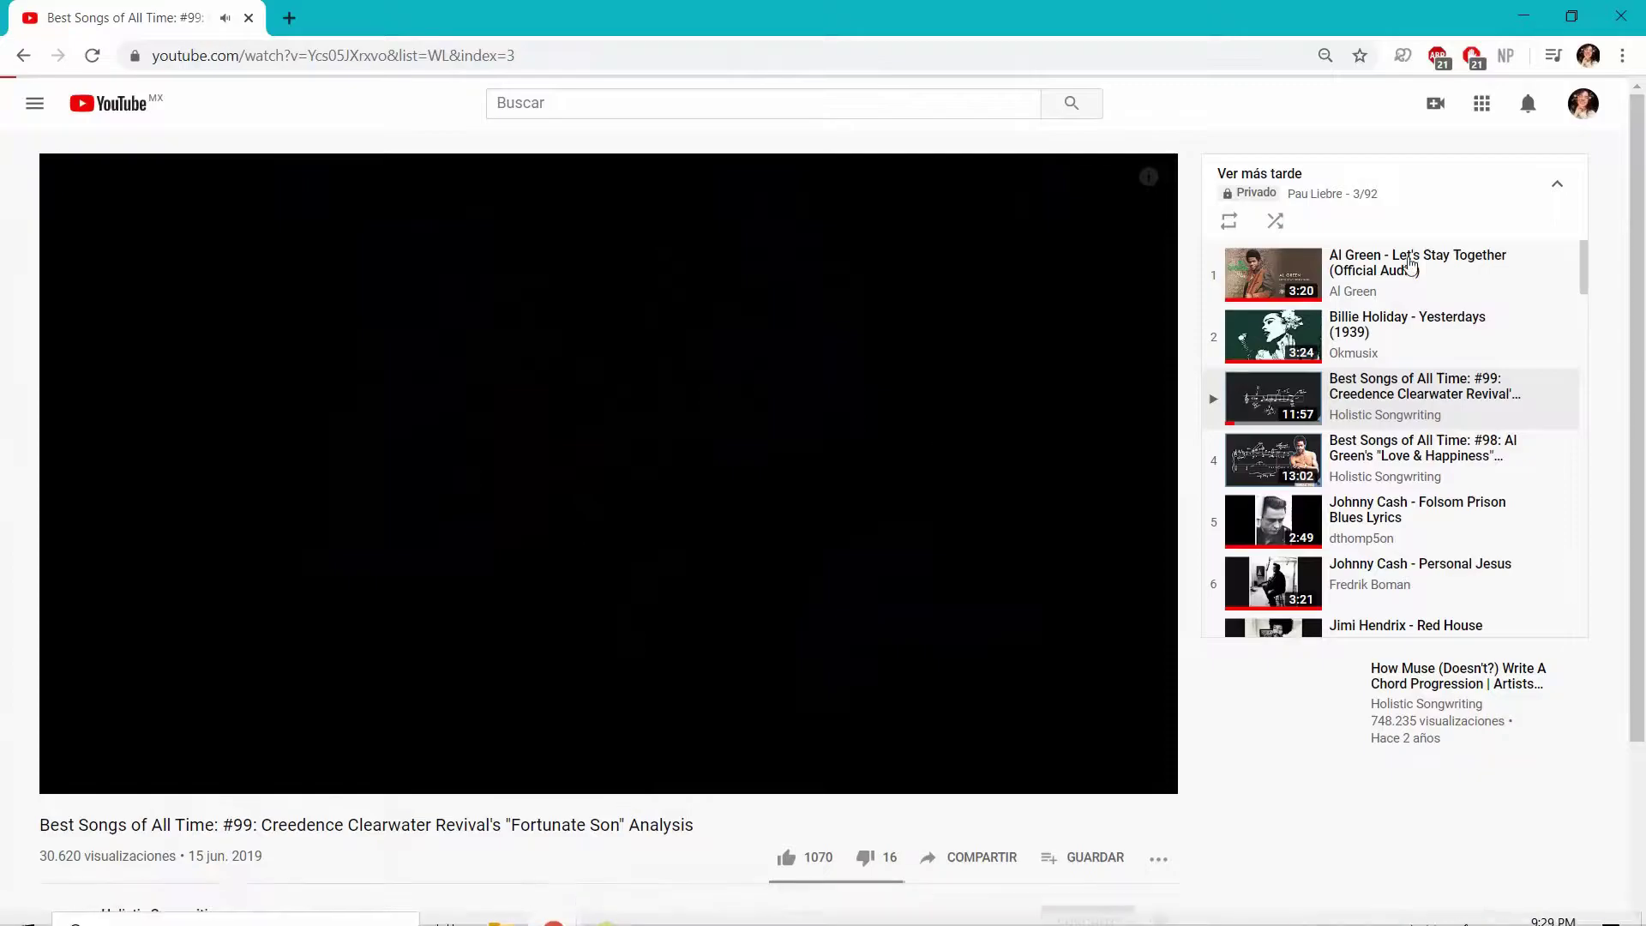
click(591, 906)
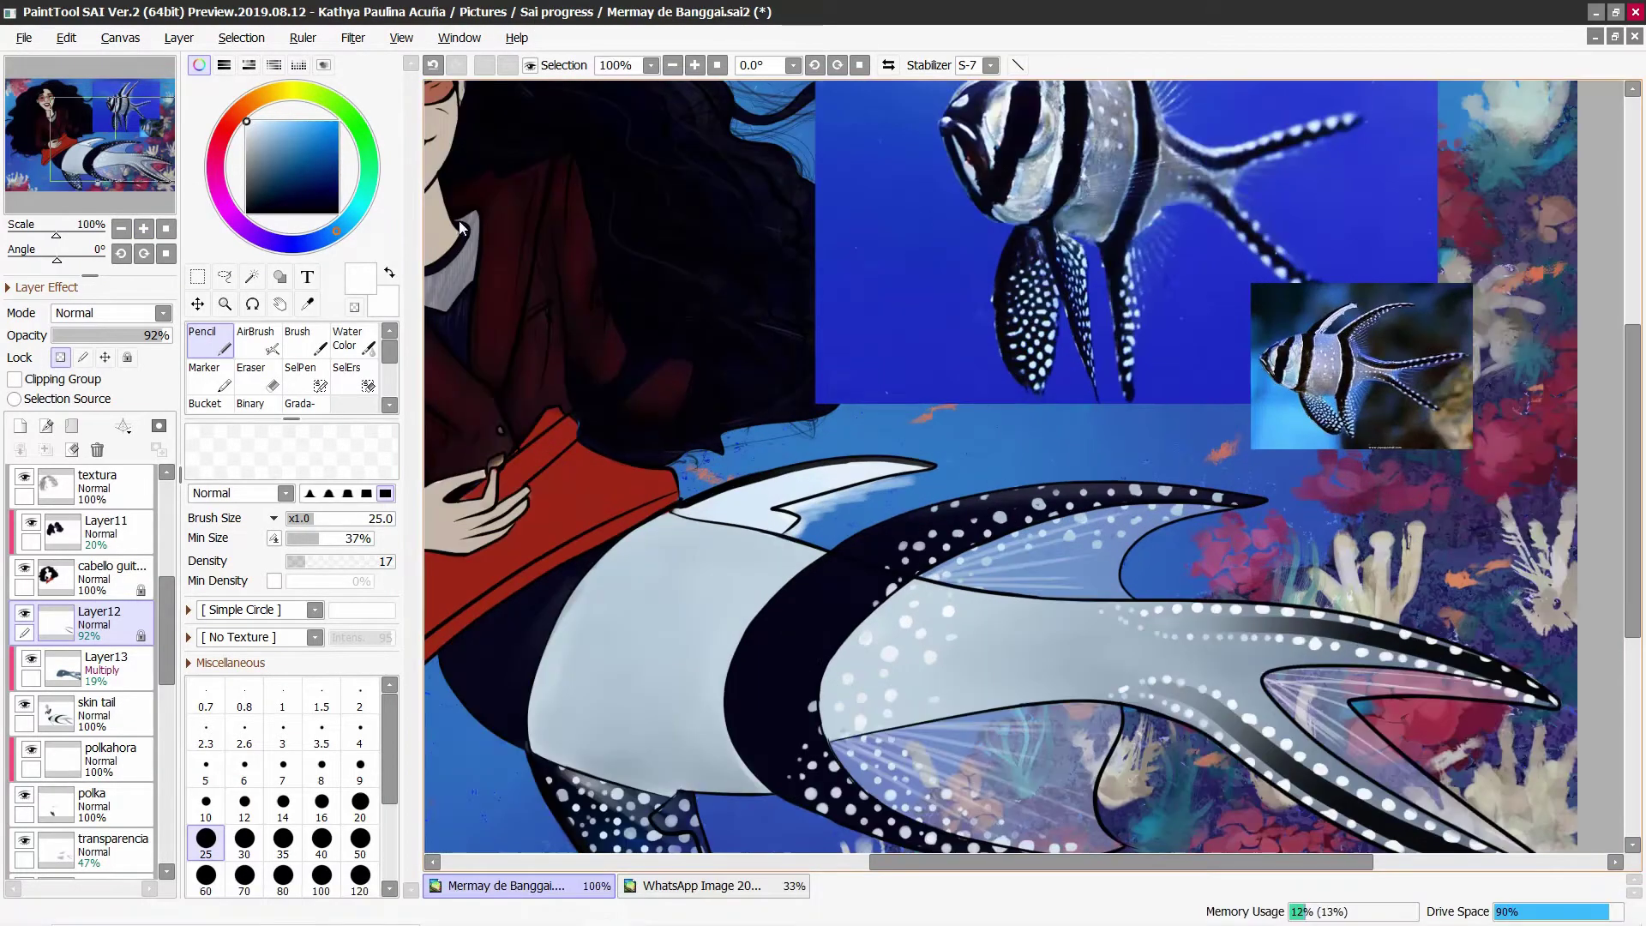
Step: Paint a white highlight along the front edge of the tail's black band with the Pencil at size 25 and density 100
key(0)
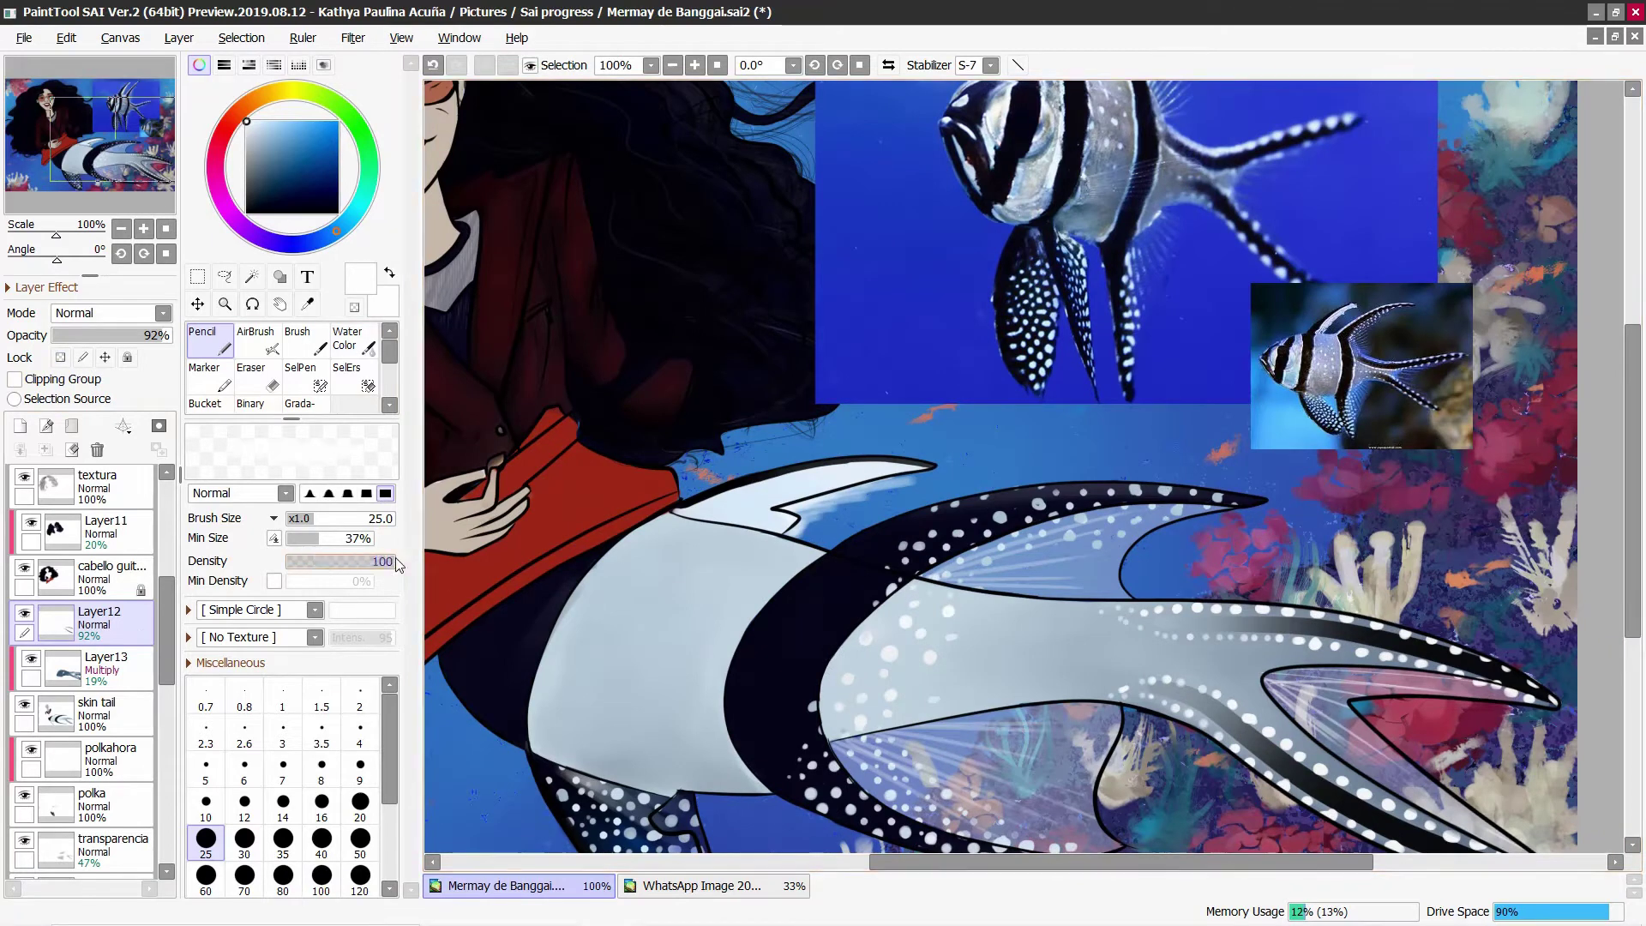
key(ctrl+z)
mouse_move(819, 548)
mouse_down()
mouse_move(729, 671)
mouse_move(776, 600)
mouse_move(739, 769)
mouse_up()
key(ctrl+z)
key(e)
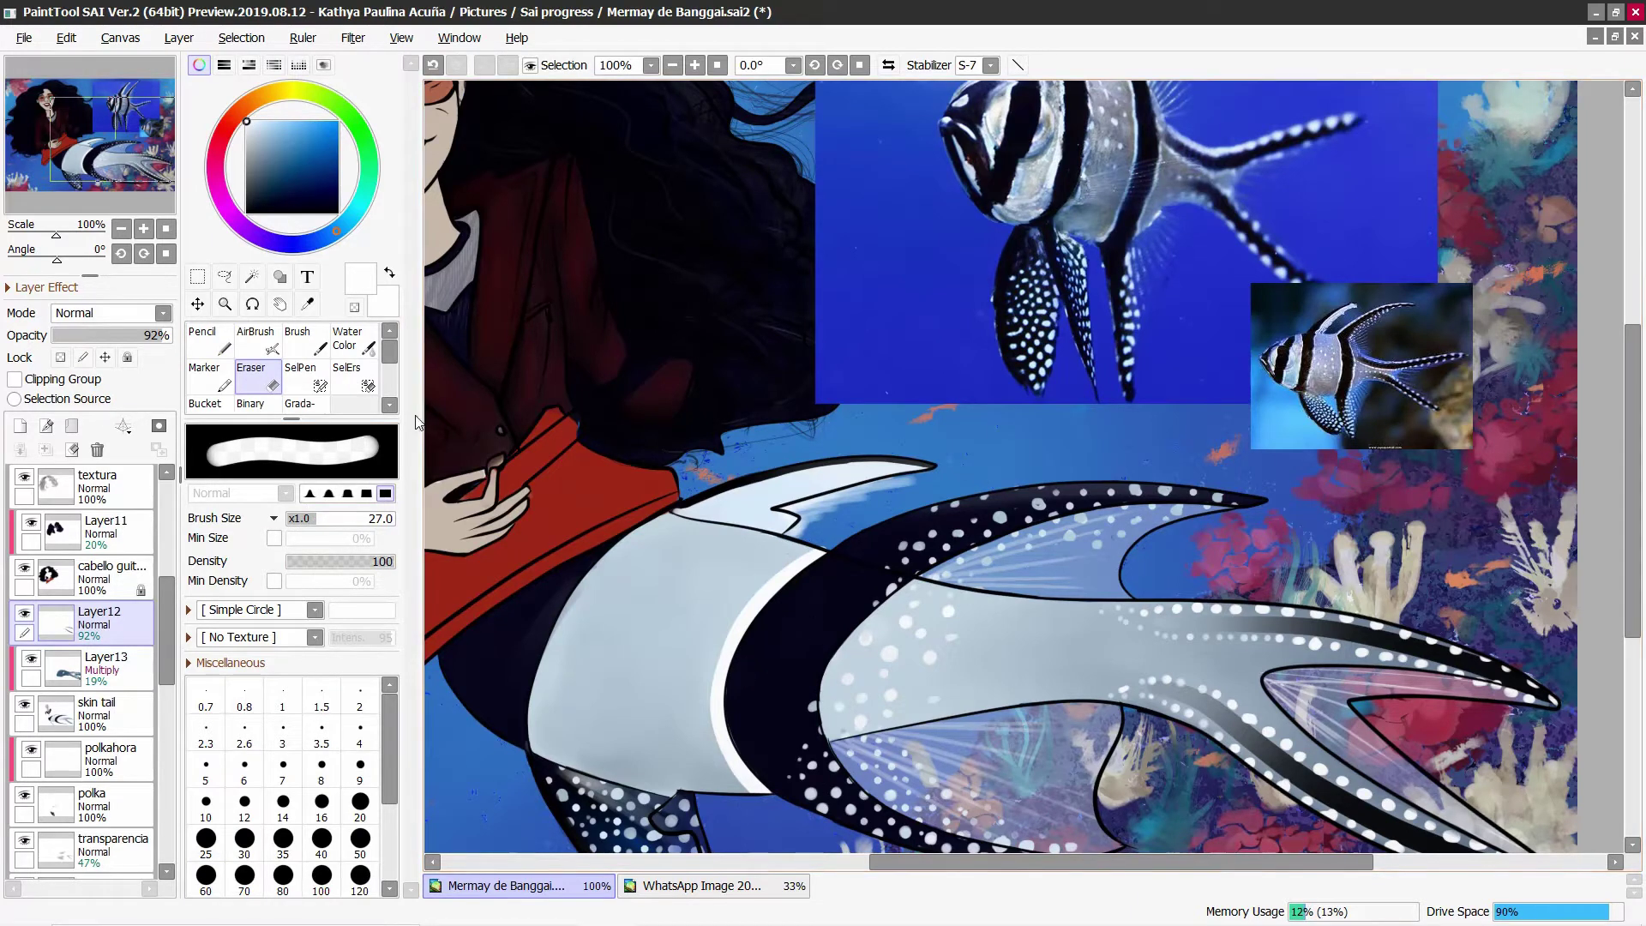
Step: Paint a thin white highlight along the waist-side edge of the pale tail section with the Pencil at size 17
key(n)
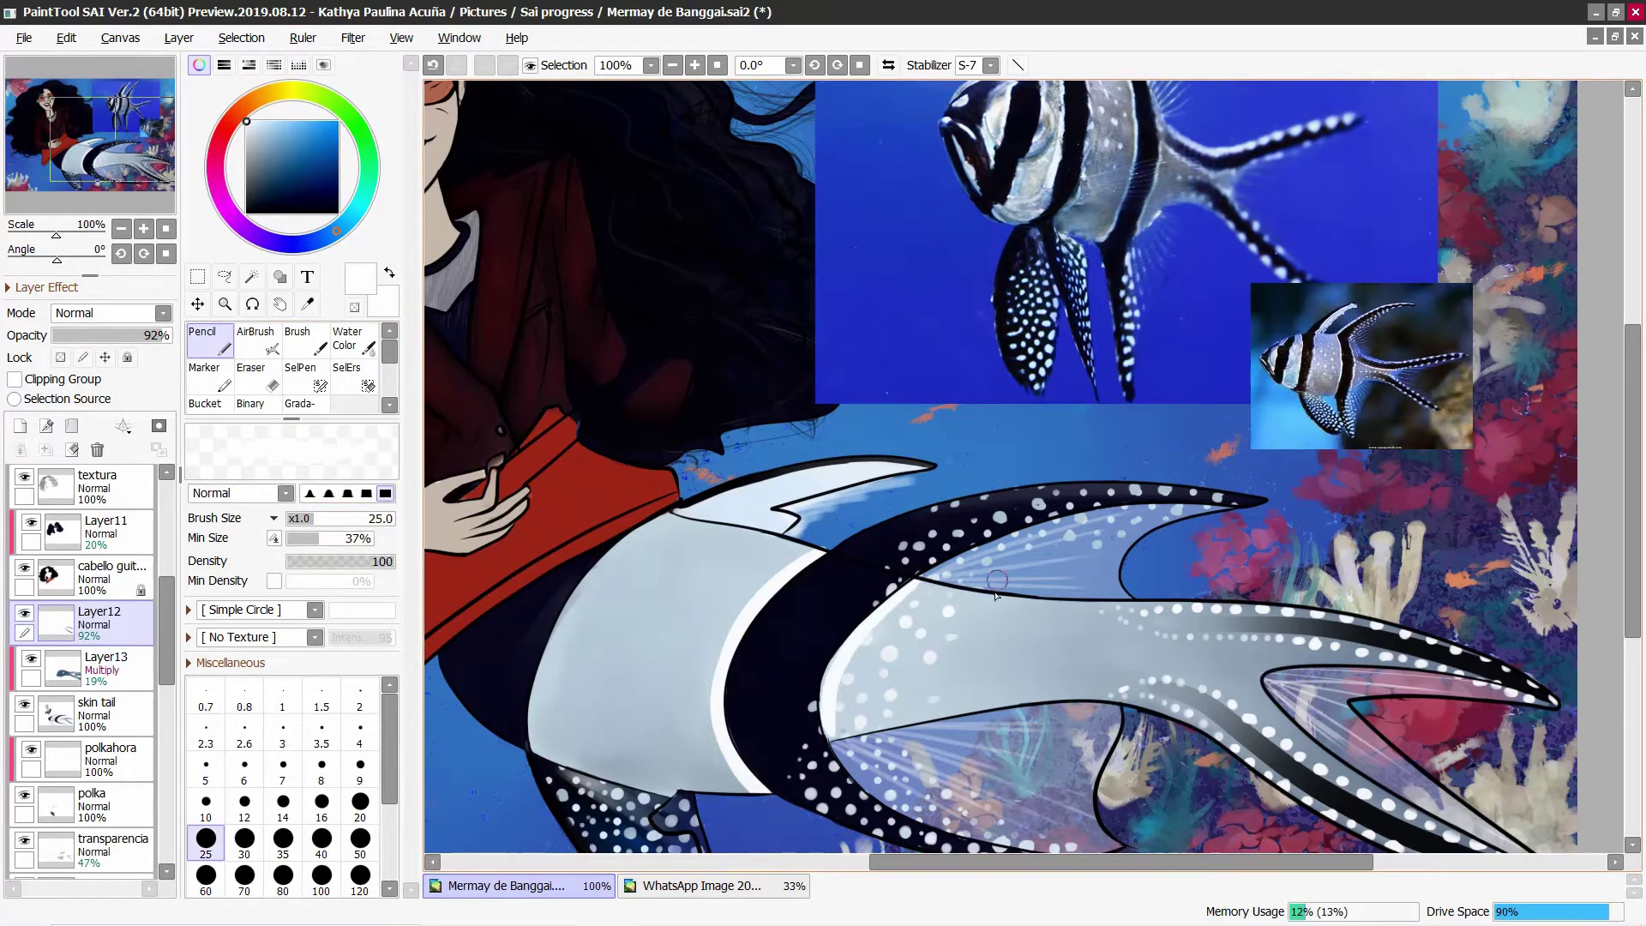
key(e)
key(n)
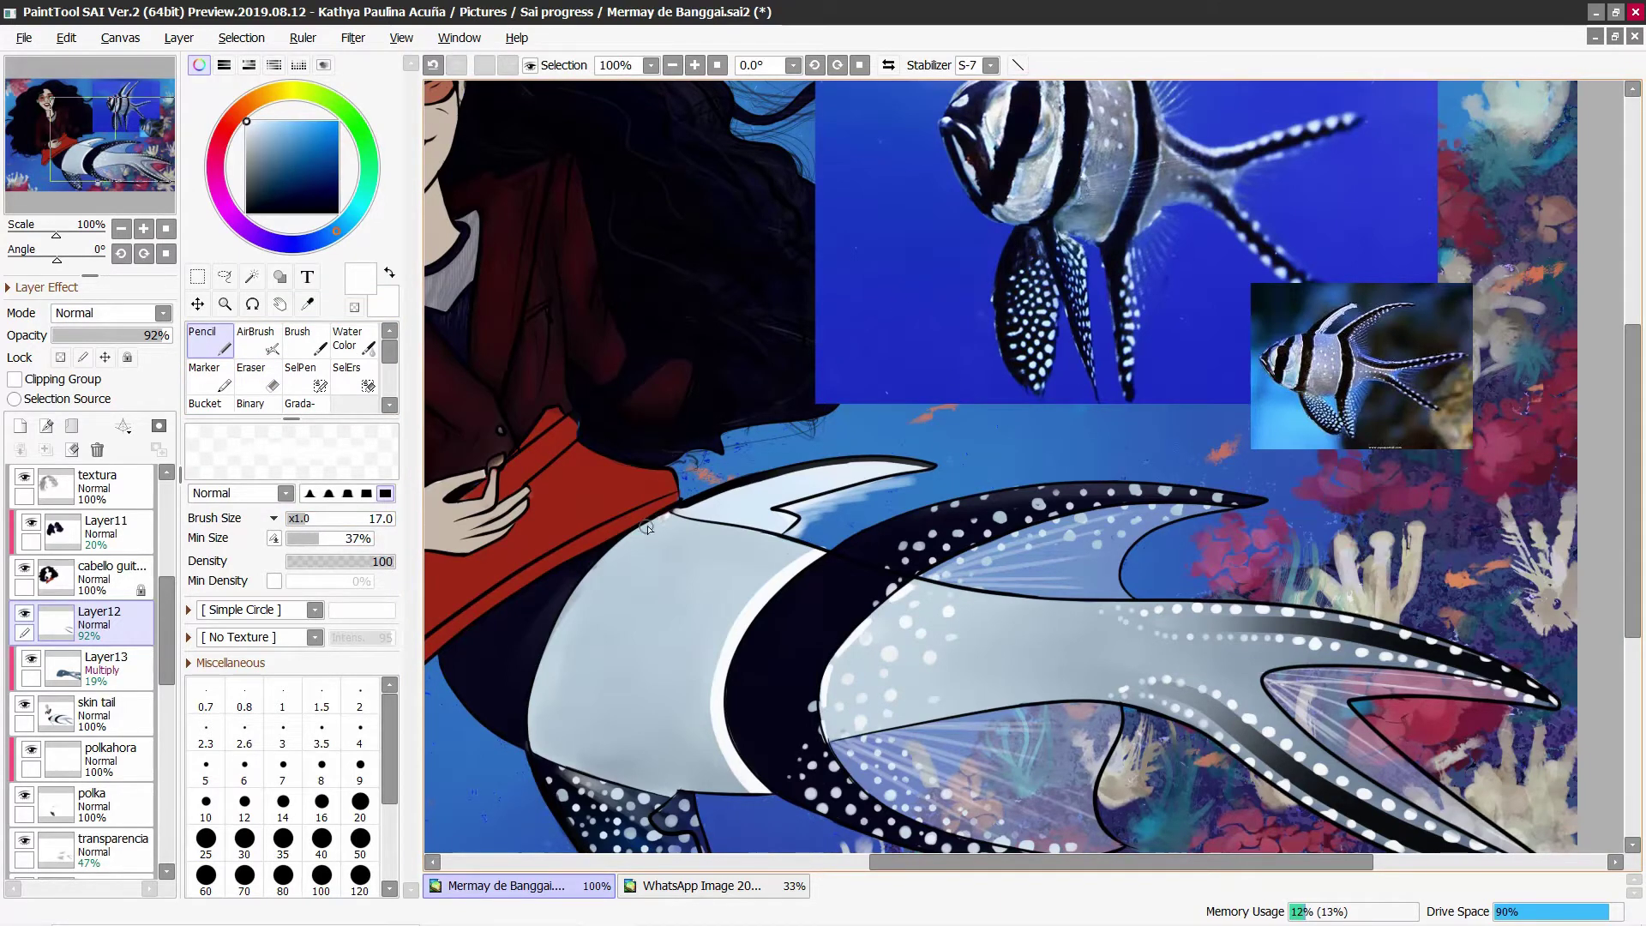
drag(603, 564, 571, 602)
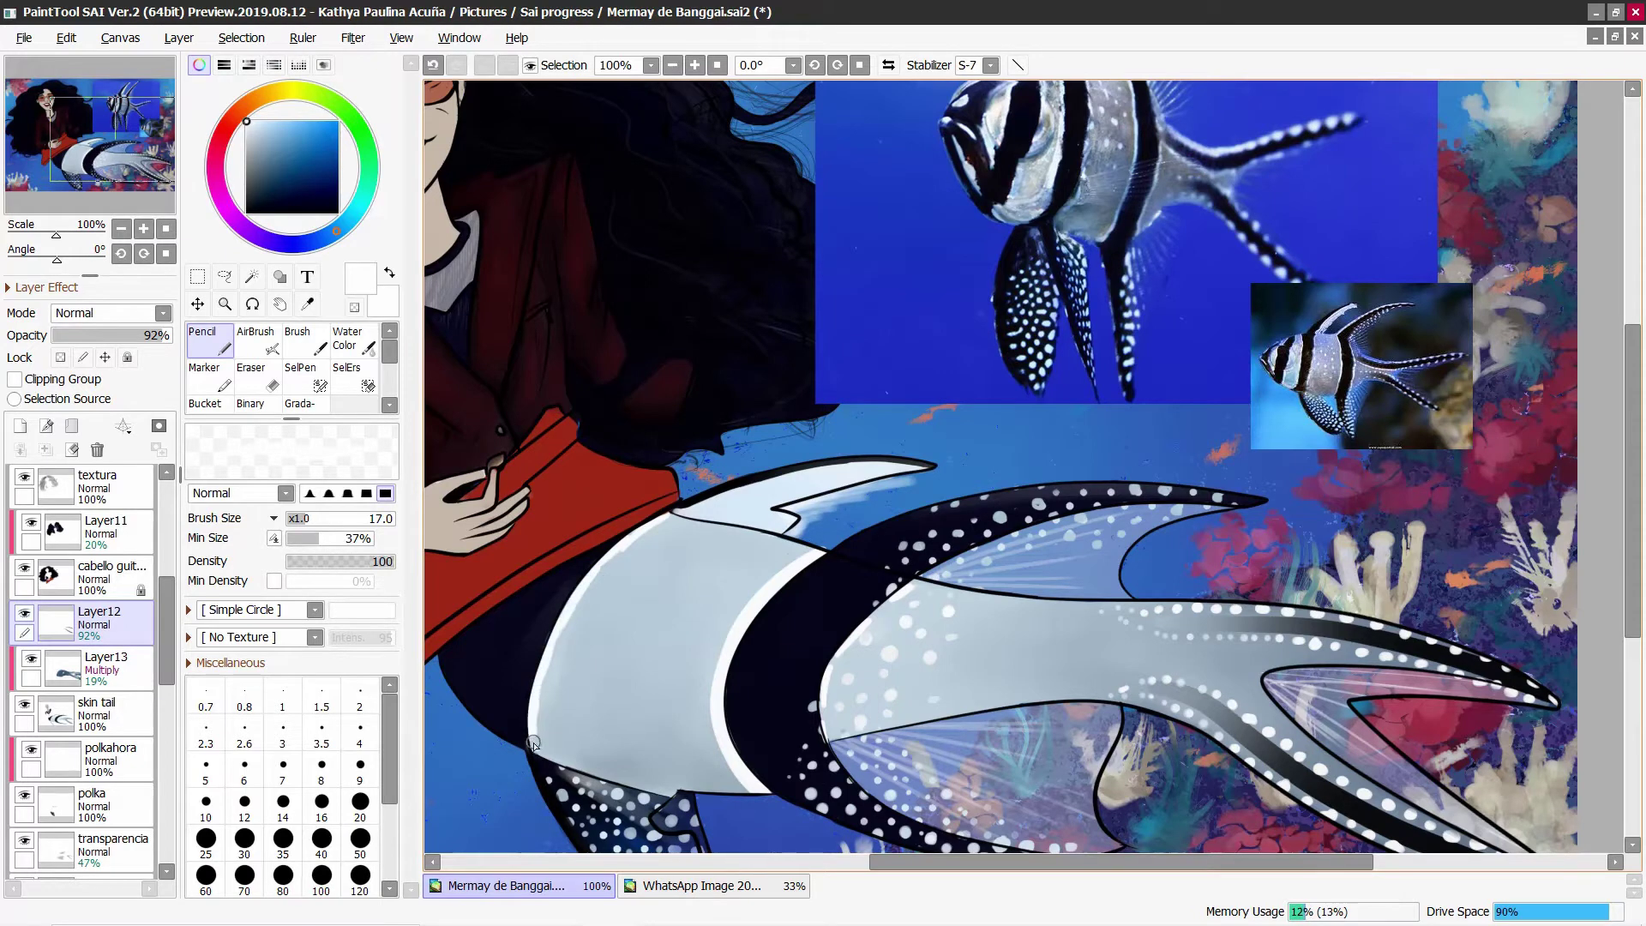
Step: Lock Layer12's transparency and soften the white highlights with pale blue Brush strokes at size 39
alt+click(603, 540)
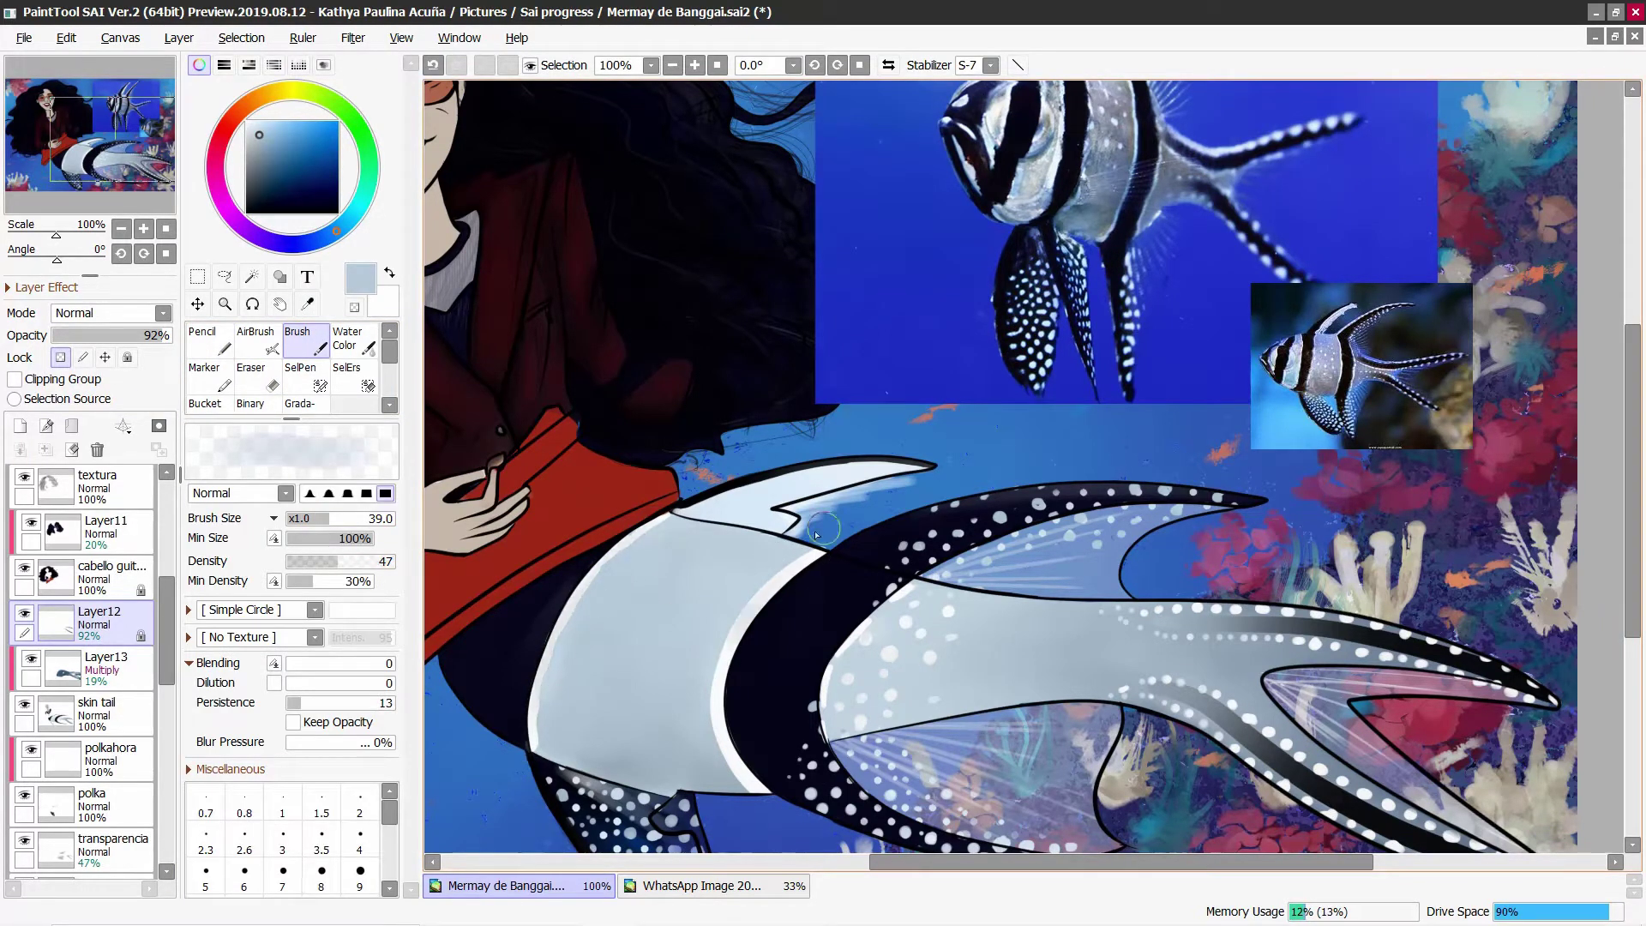
drag(817, 535, 717, 730)
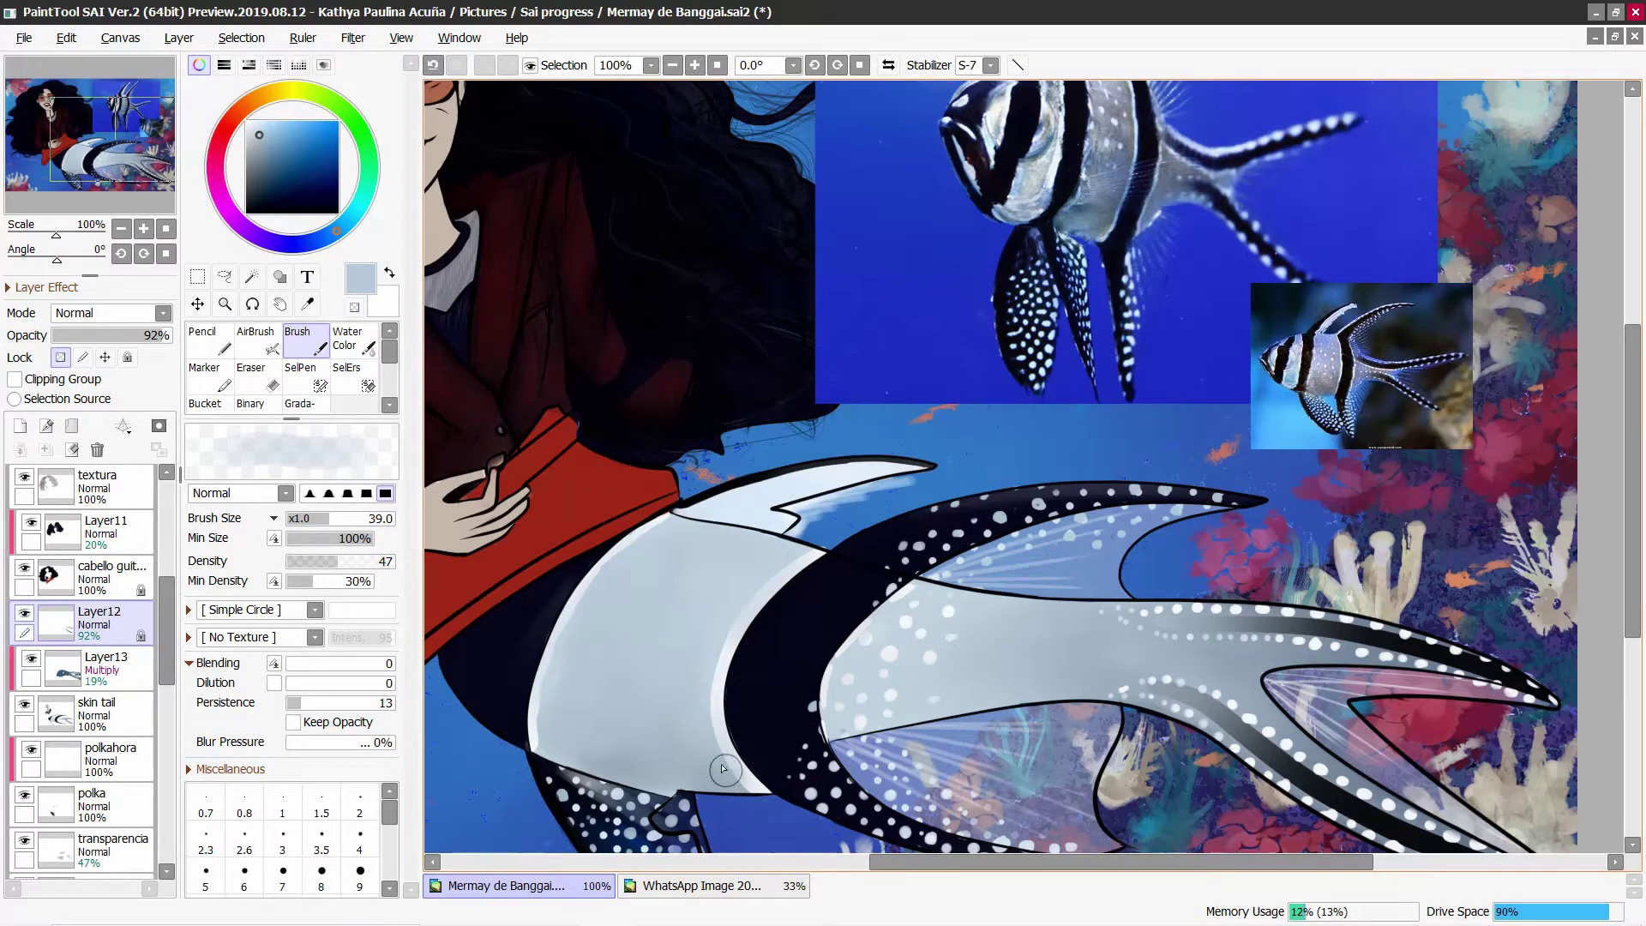
Step: Select the polka layer and sample the dark blue of the tail near the waist
scroll(131, 147, down, 4)
scroll(131, 147, up, 4)
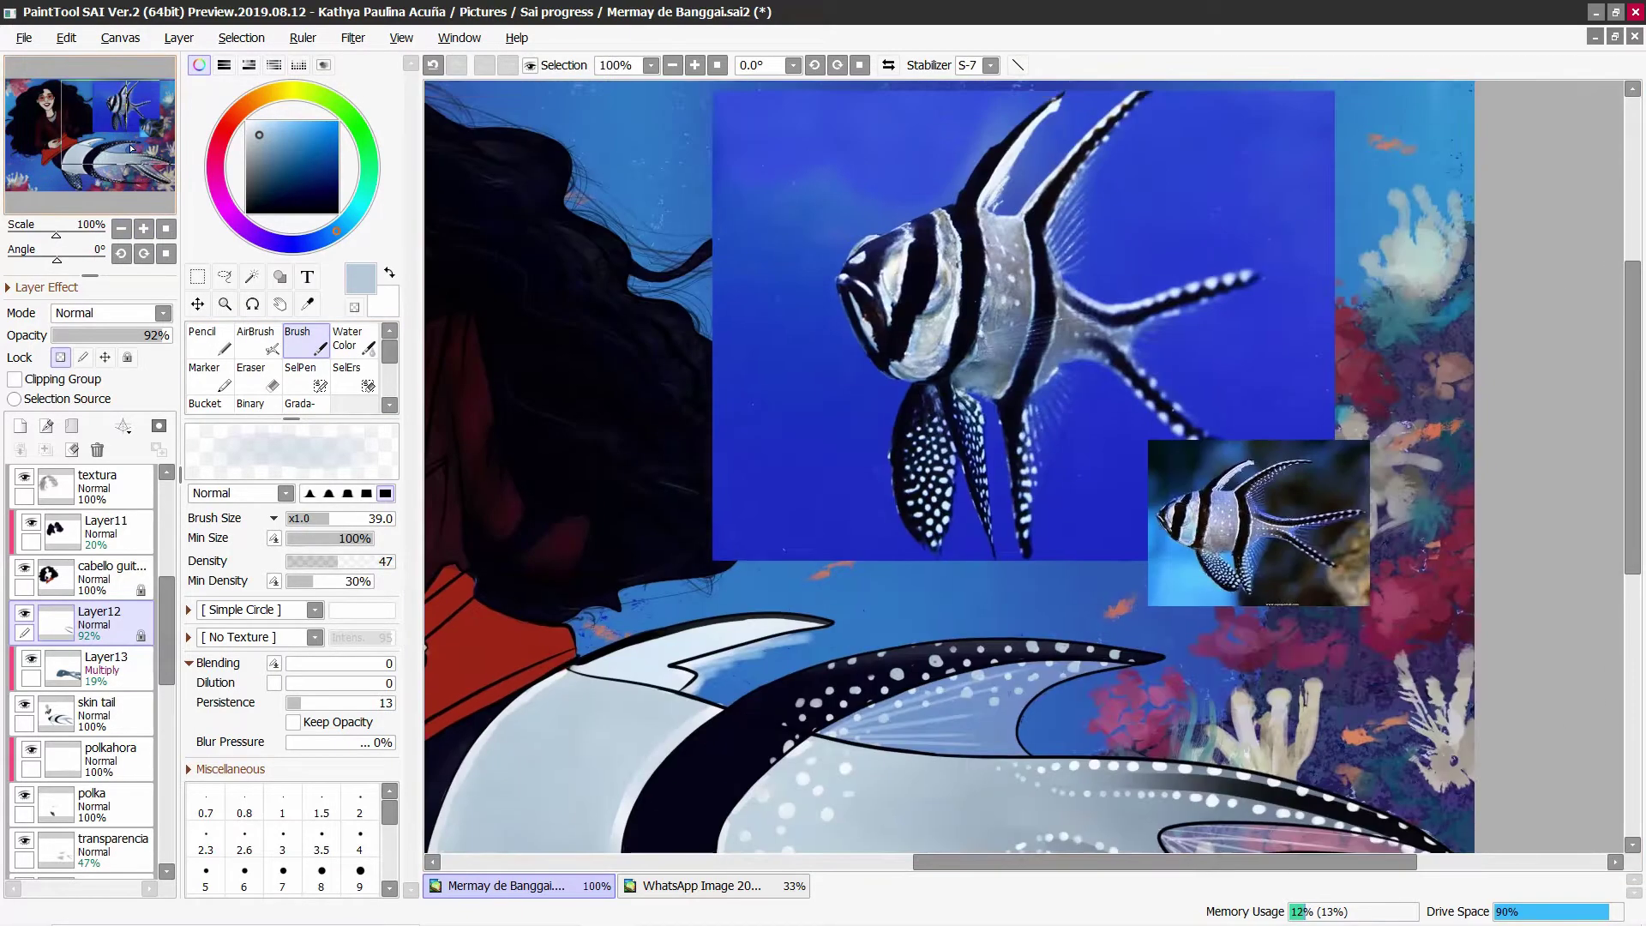
drag(131, 147, 122, 171)
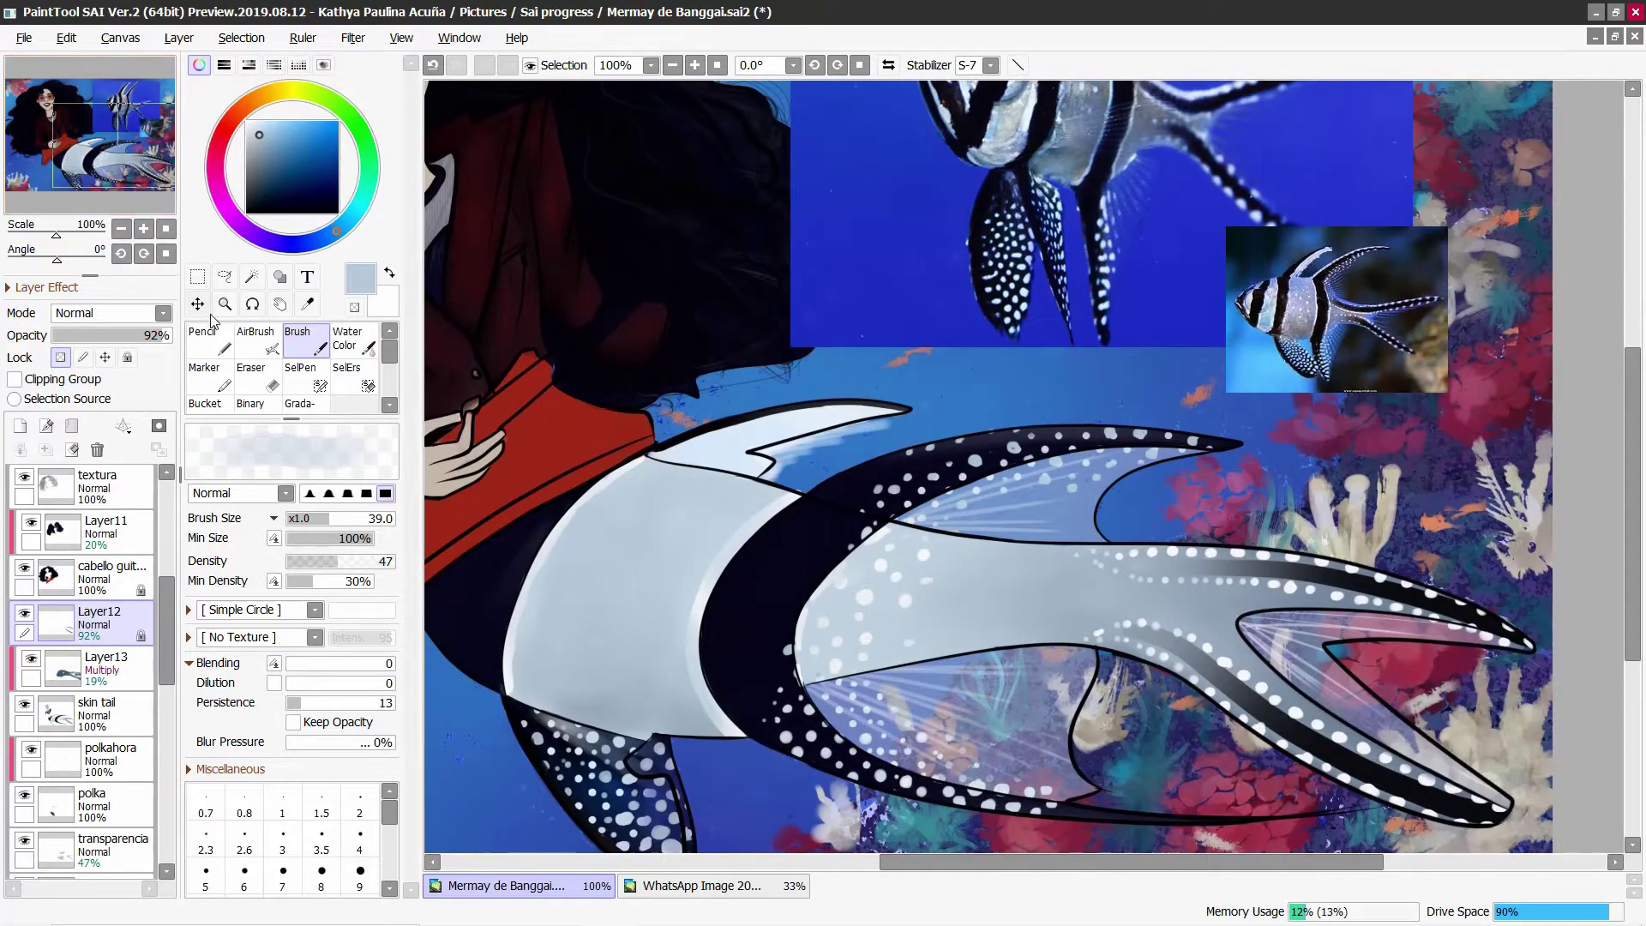
click(92, 799)
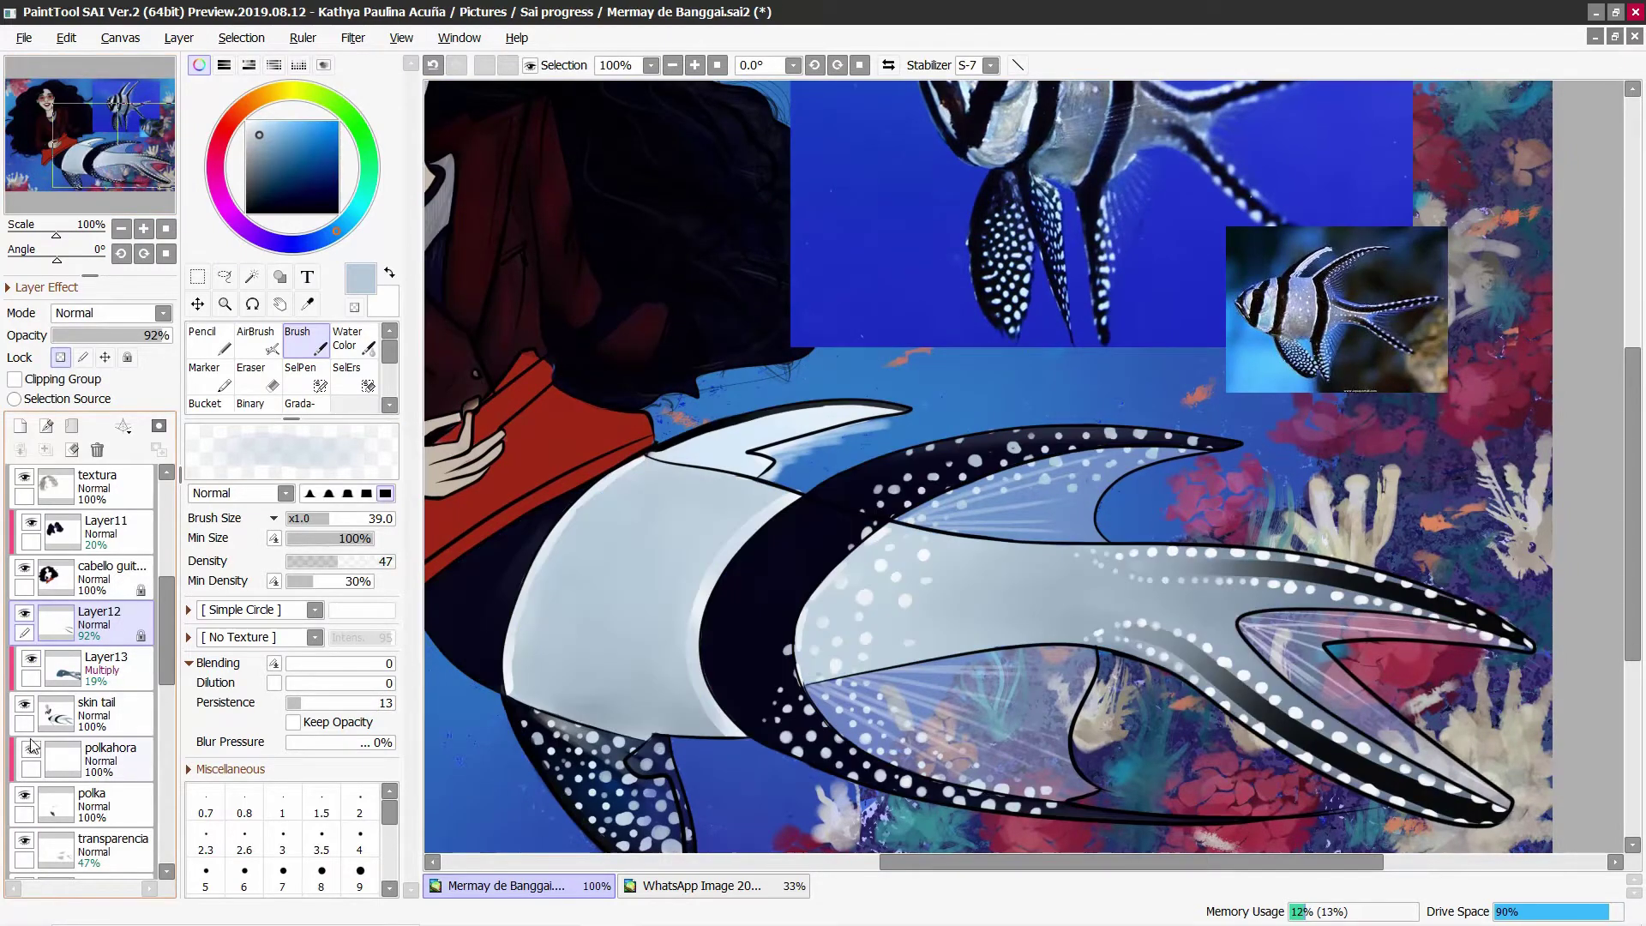
alt+click(477, 577)
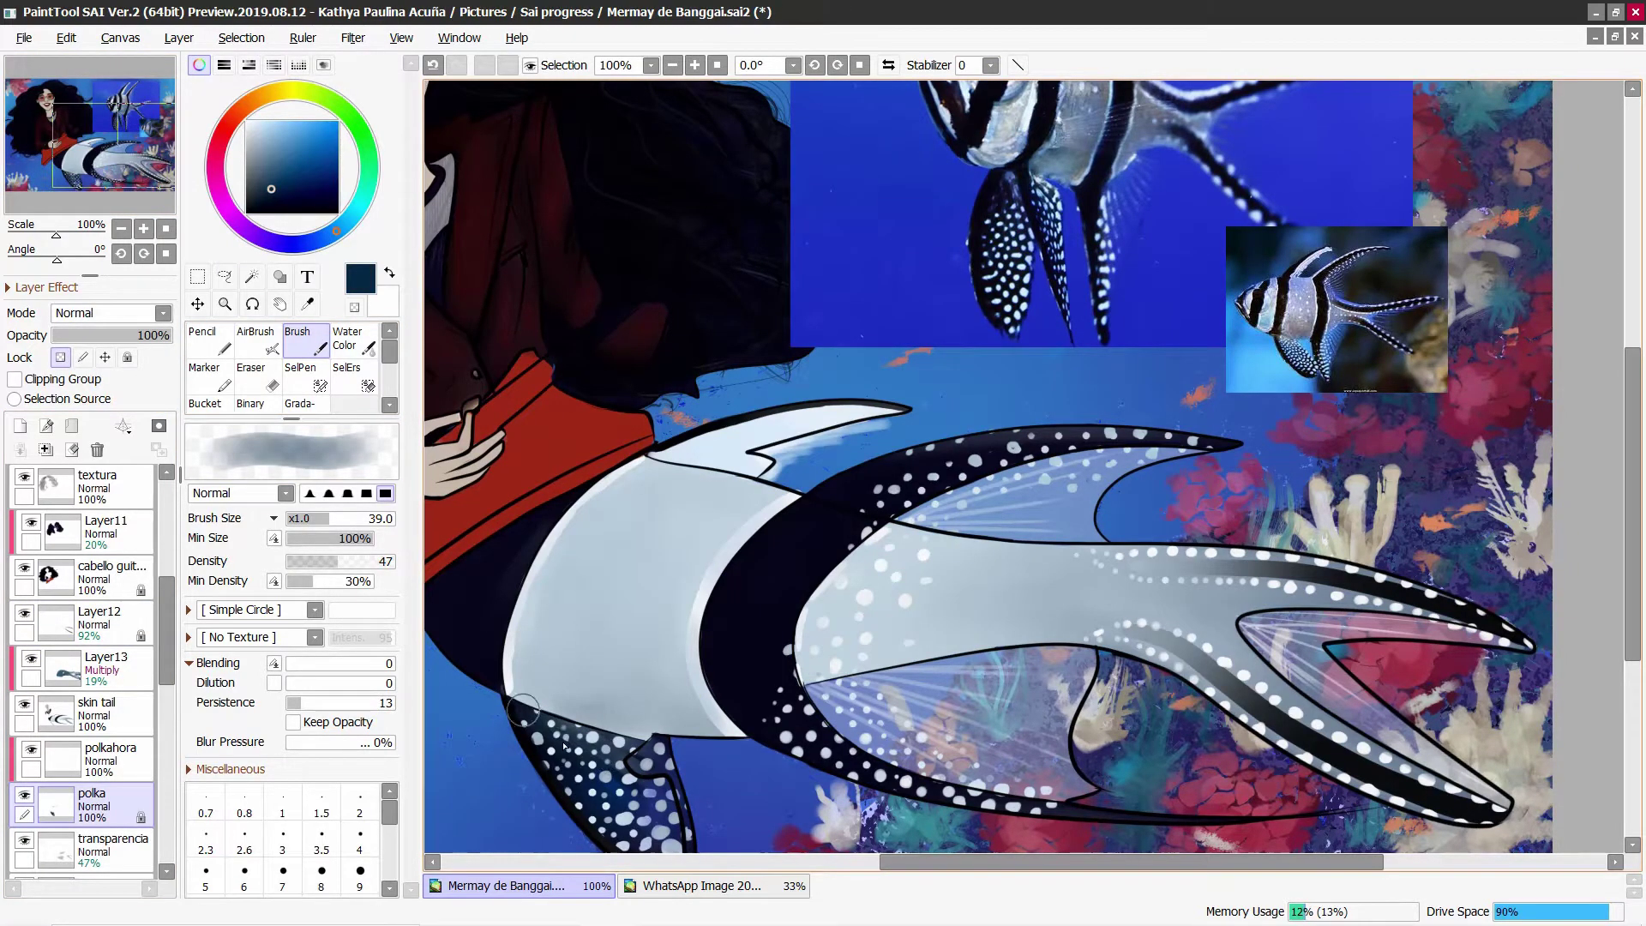
Step: Create a layer folder above Layer12 and name it tail
scroll(523, 708, down, 3)
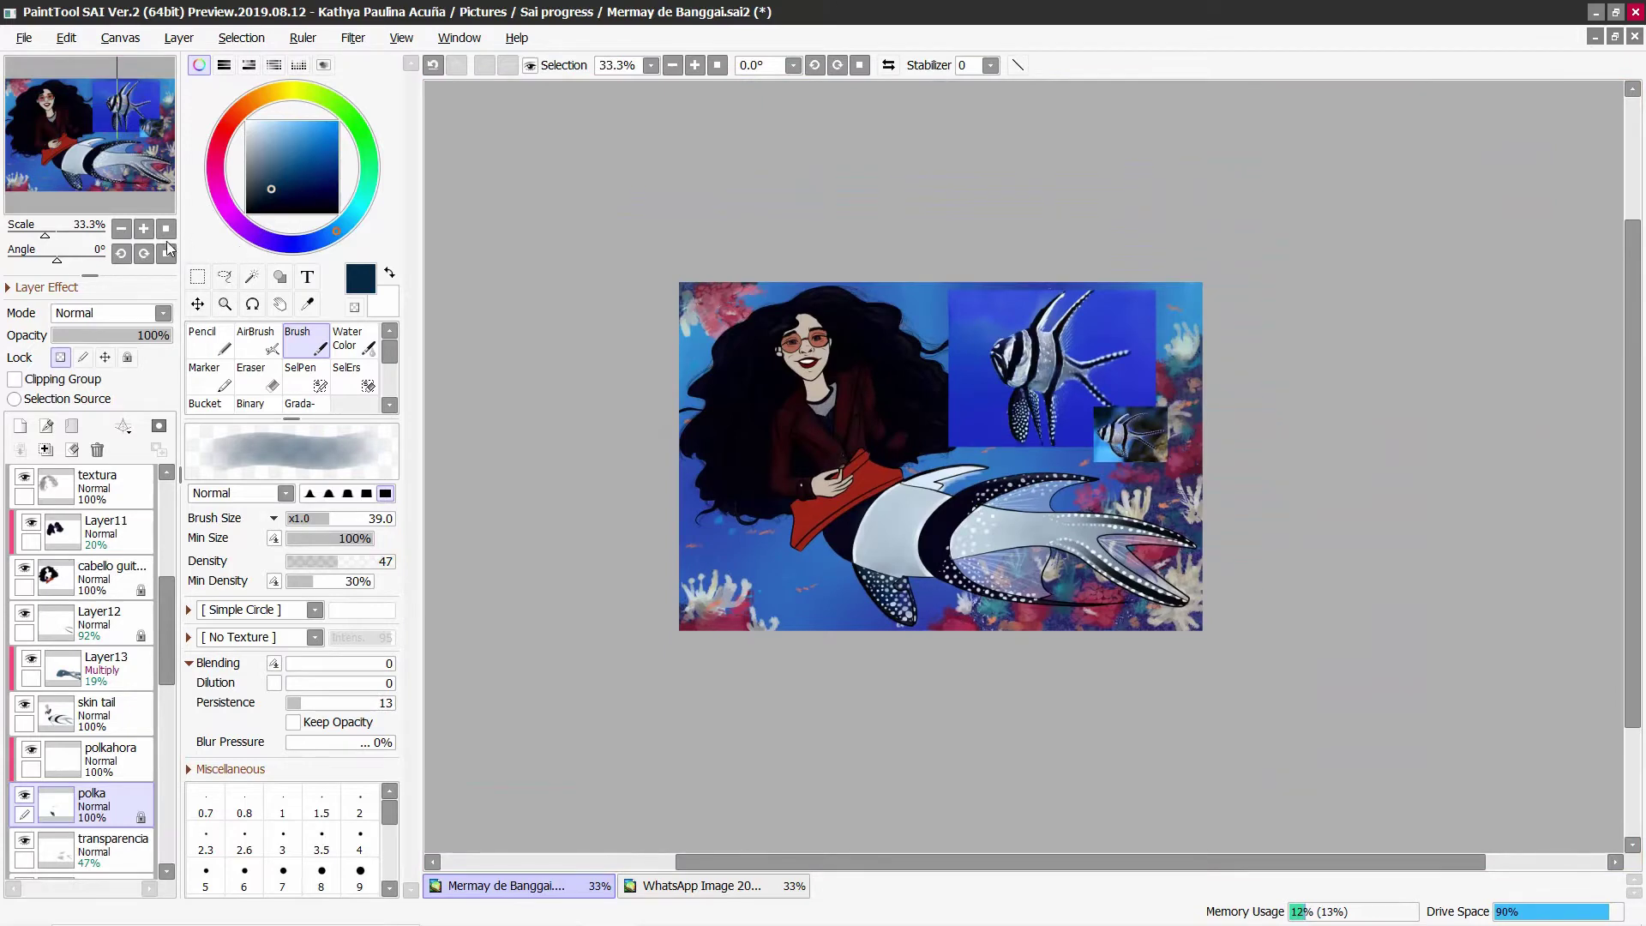
scroll(138, 163, up, 2)
click(103, 617)
click(72, 425)
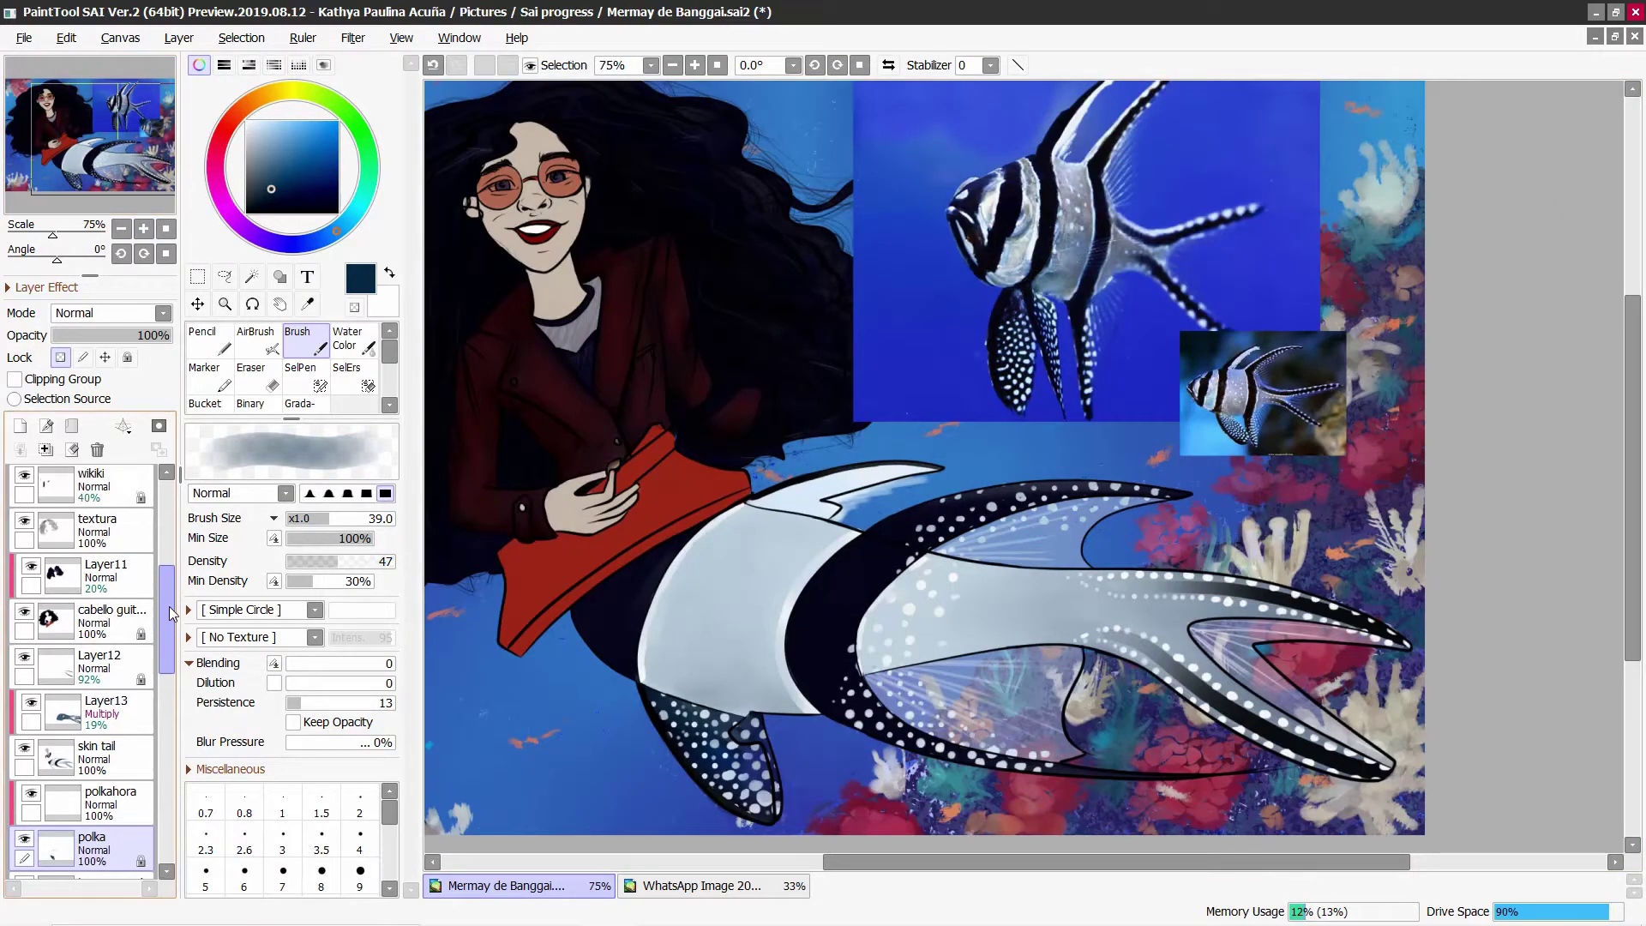
double_click(112, 566)
text(tail)
key(Return)
Step: Move the layers from Layer12 down to transparencia into the tail folder and collapse it
click(96, 605)
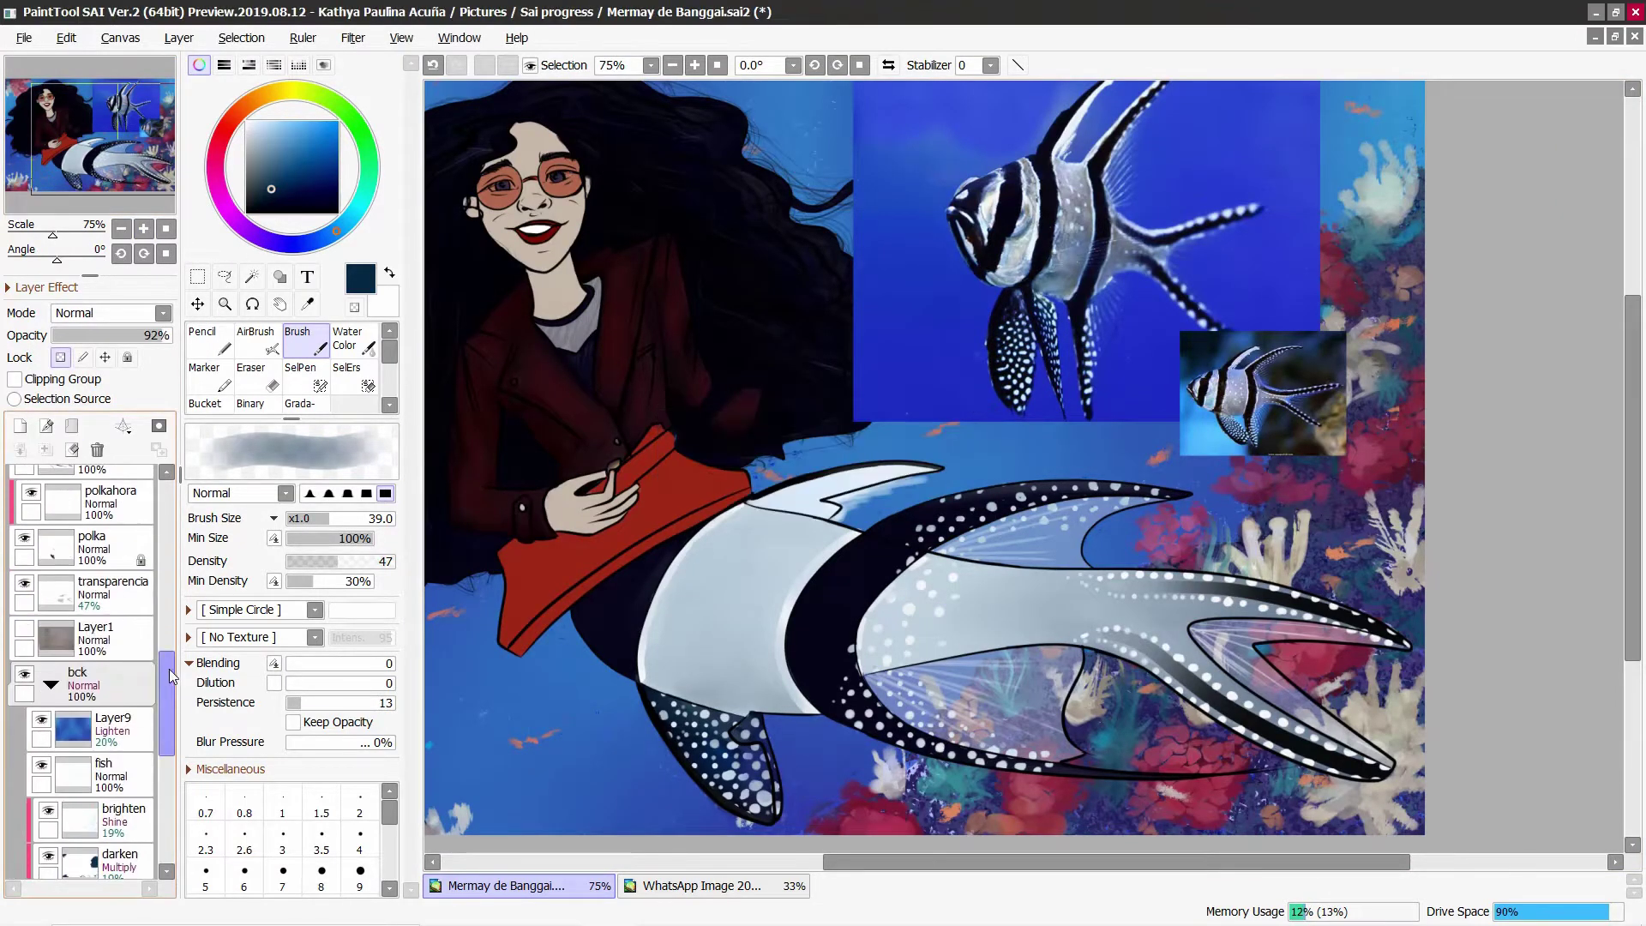
scroll(166, 688, up, 1)
shift+click(96, 810)
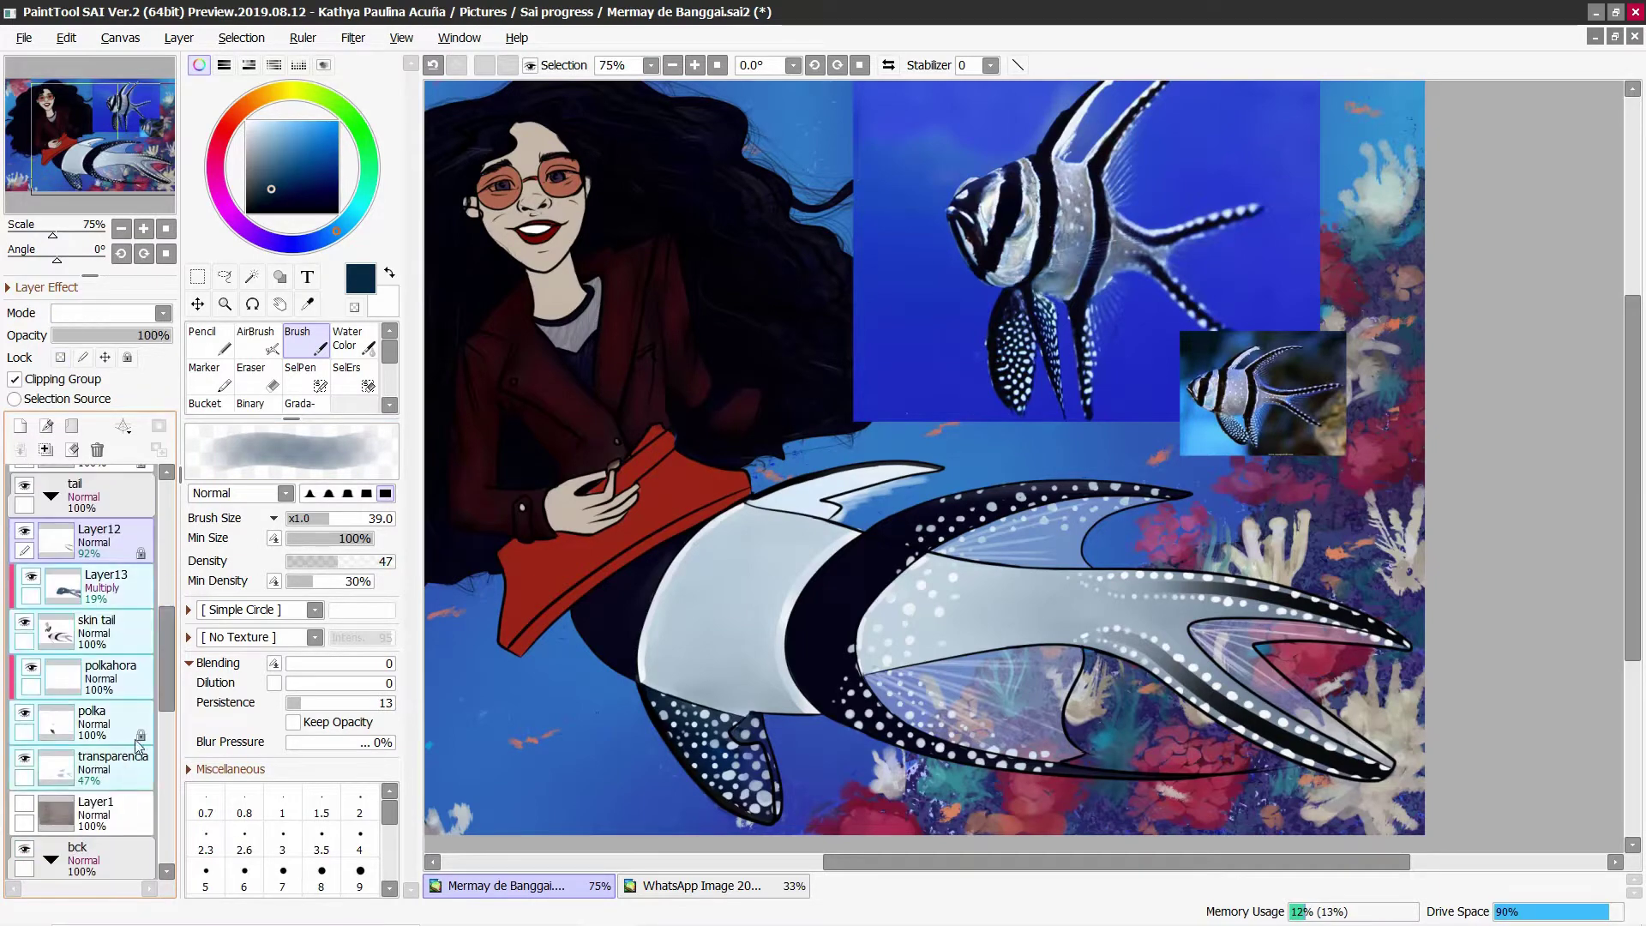
drag(96, 811, 120, 619)
click(51, 612)
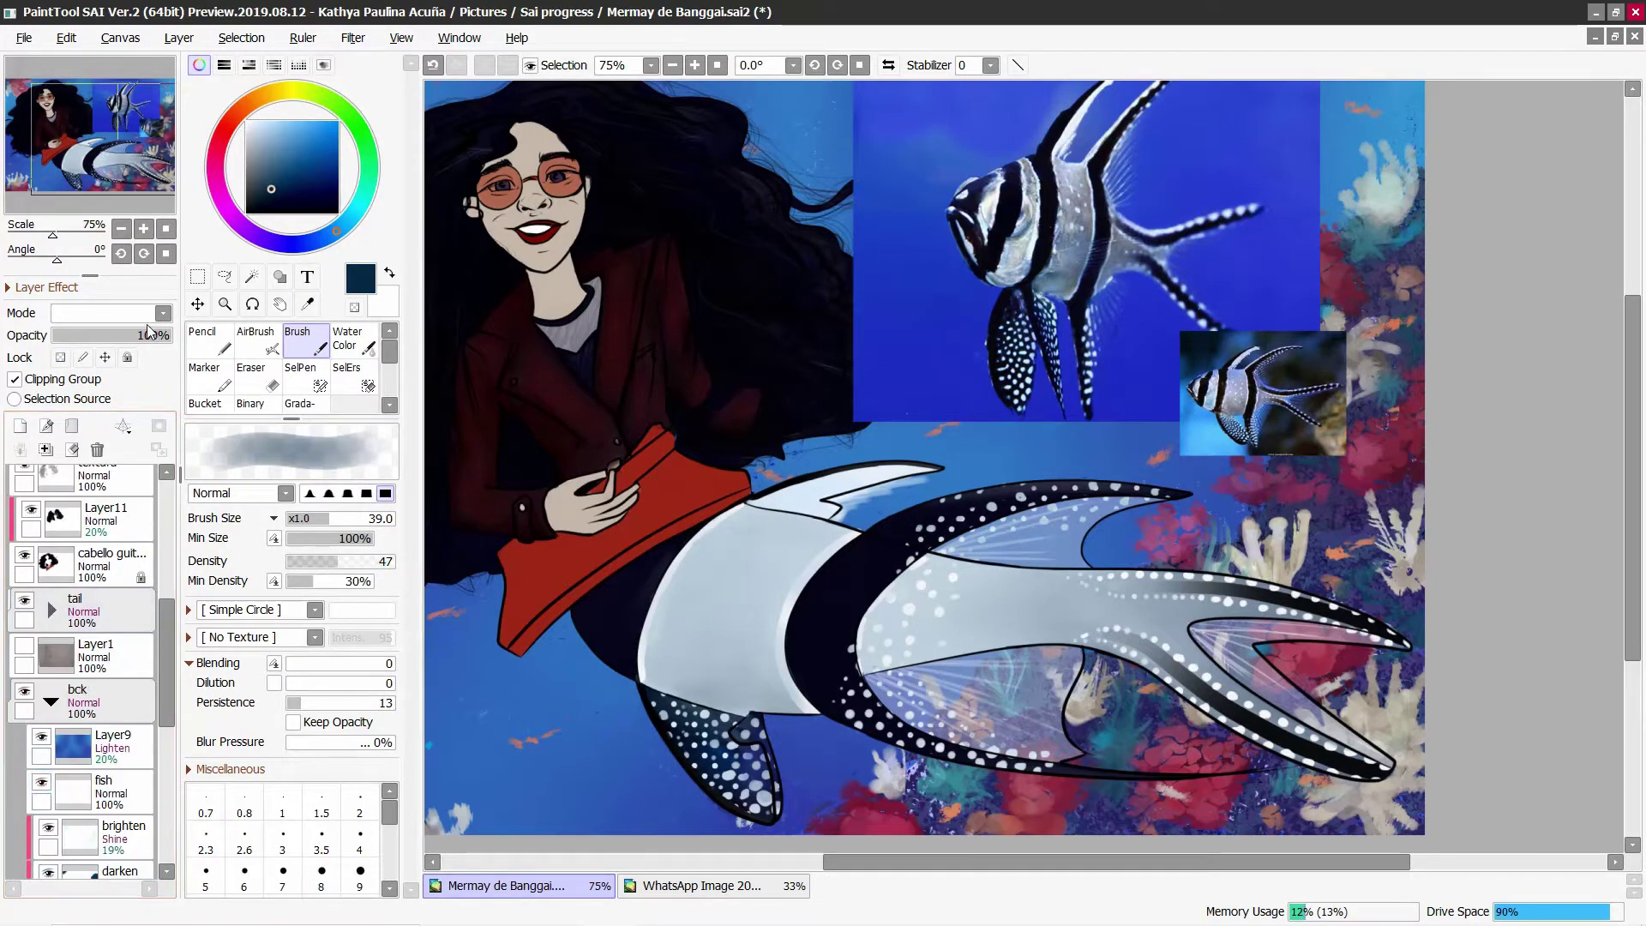
Step: Sample a pale blue from the artwork, expand the tail folder and merge the Multiply shading layer into skin tail
key(ctrl+minus)
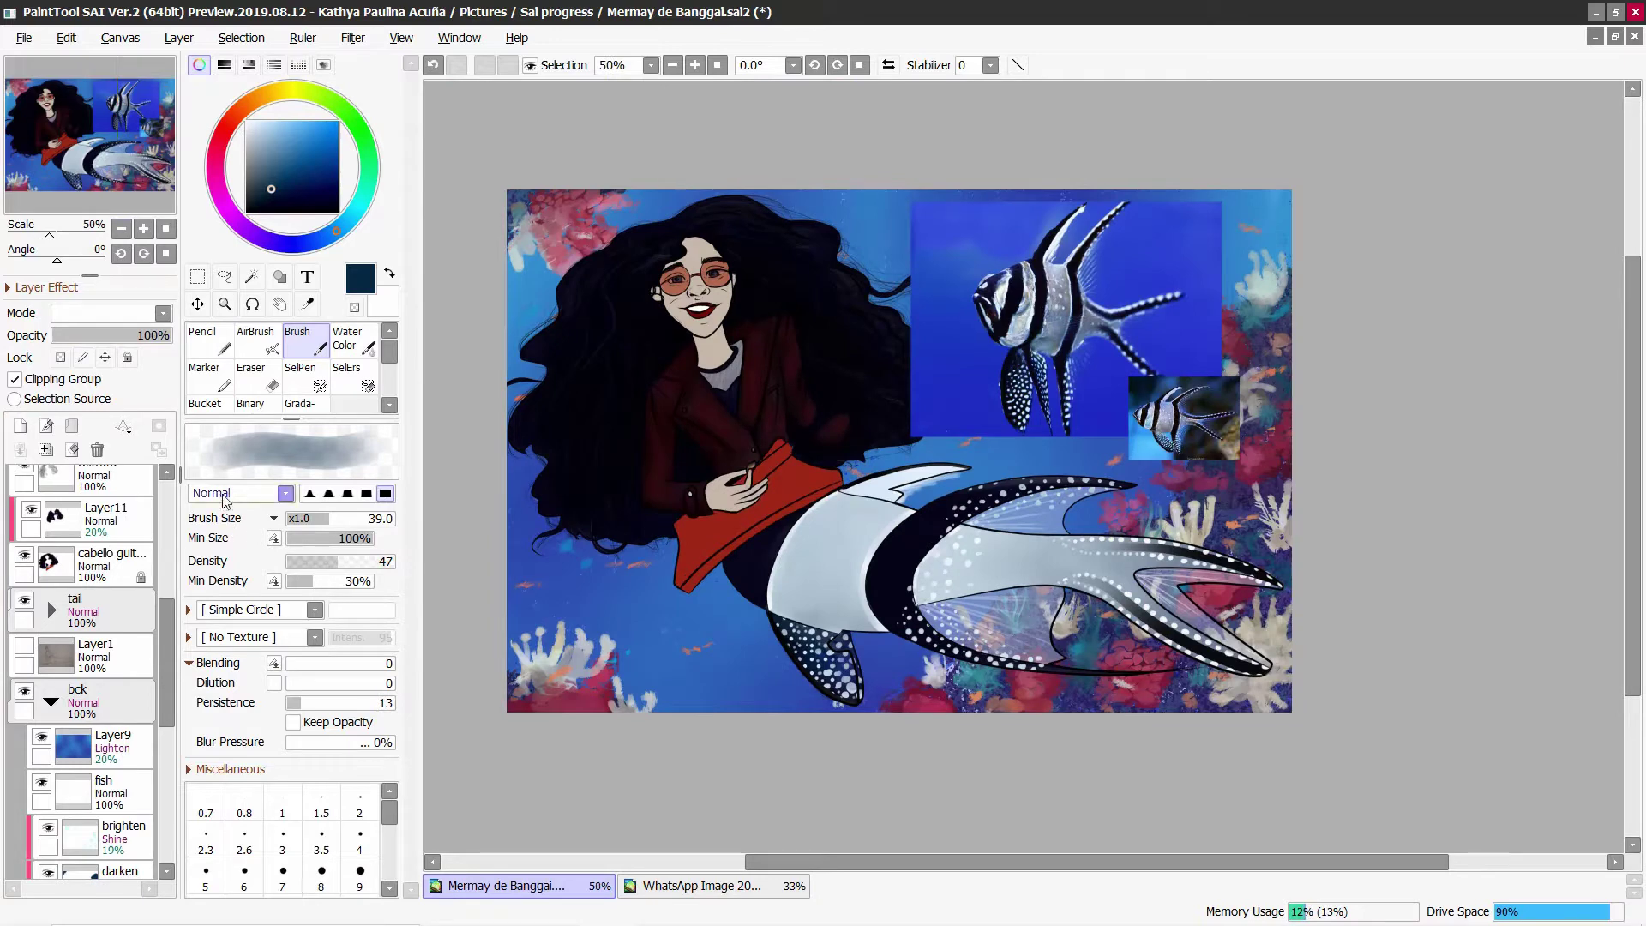
click(307, 303)
click(45, 605)
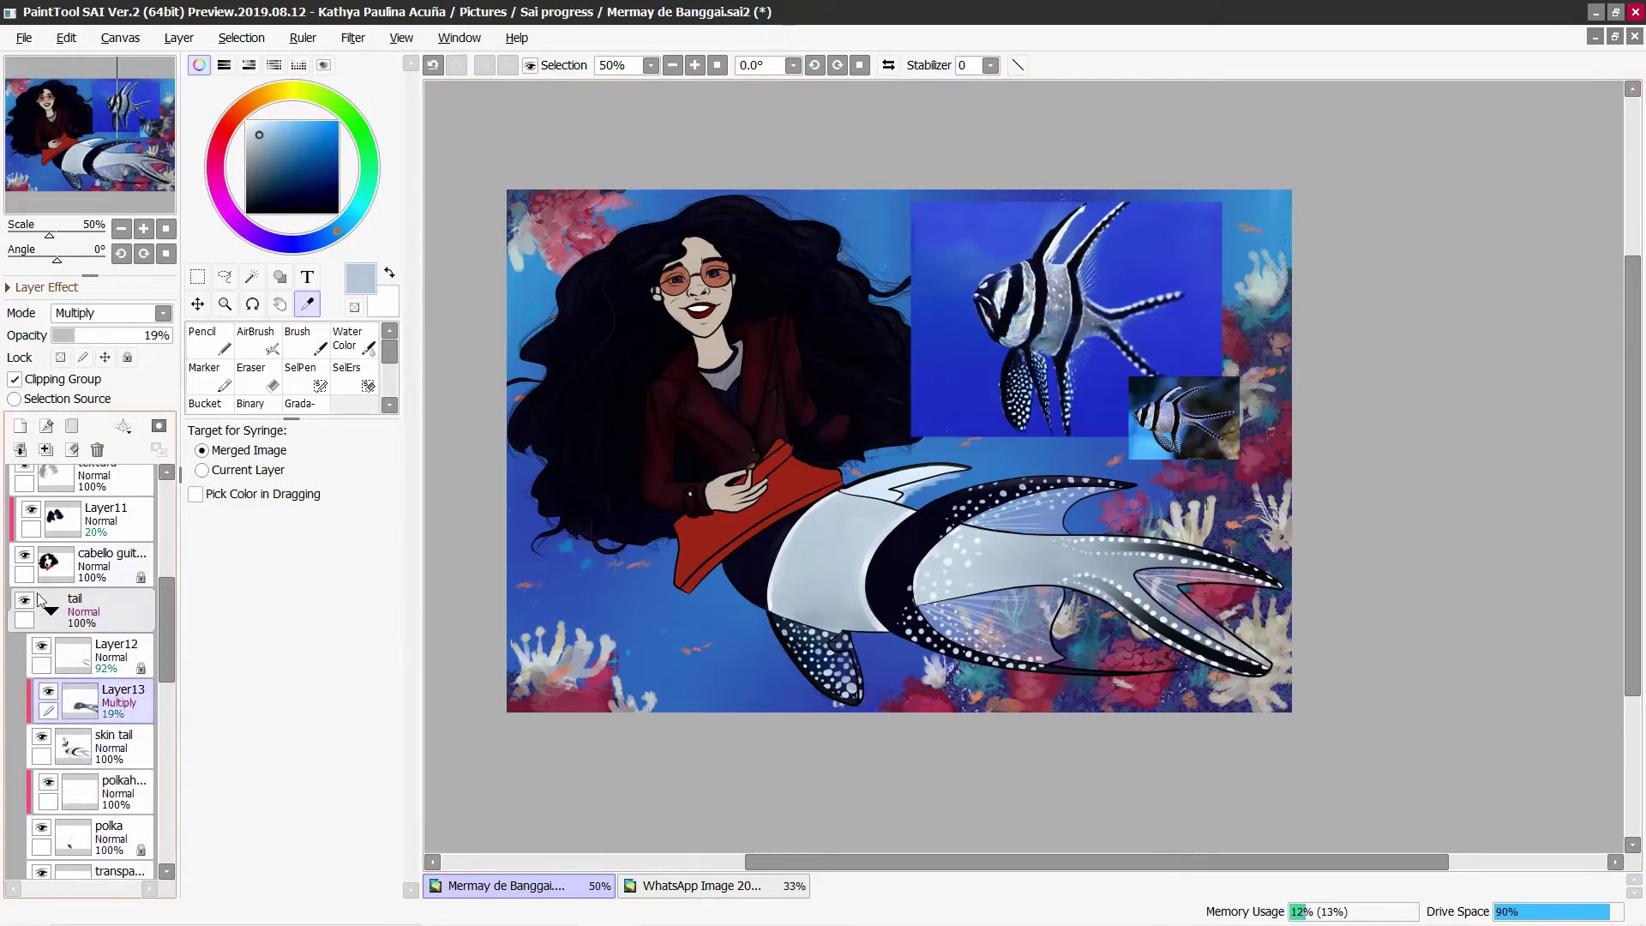
click(97, 449)
Step: Toggle the visibility of the polka layers to check their contents, and rename the polka layer detalles
click(48, 736)
click(49, 736)
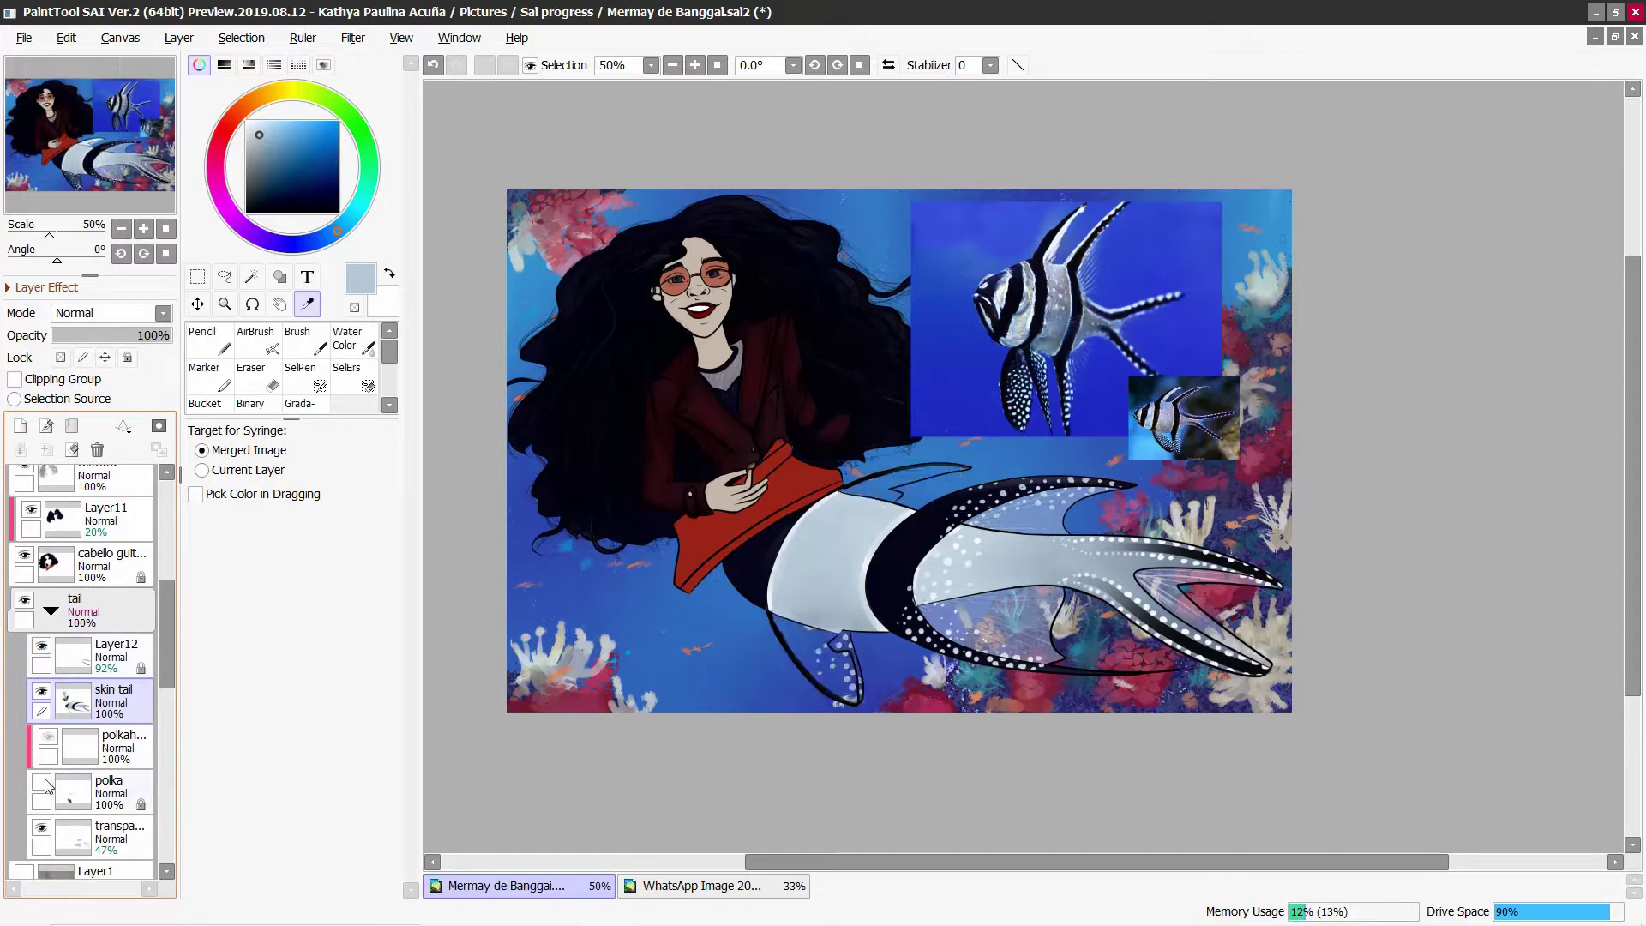
click(48, 736)
click(48, 736)
double_click(110, 782)
text(detalles)
key(Return)
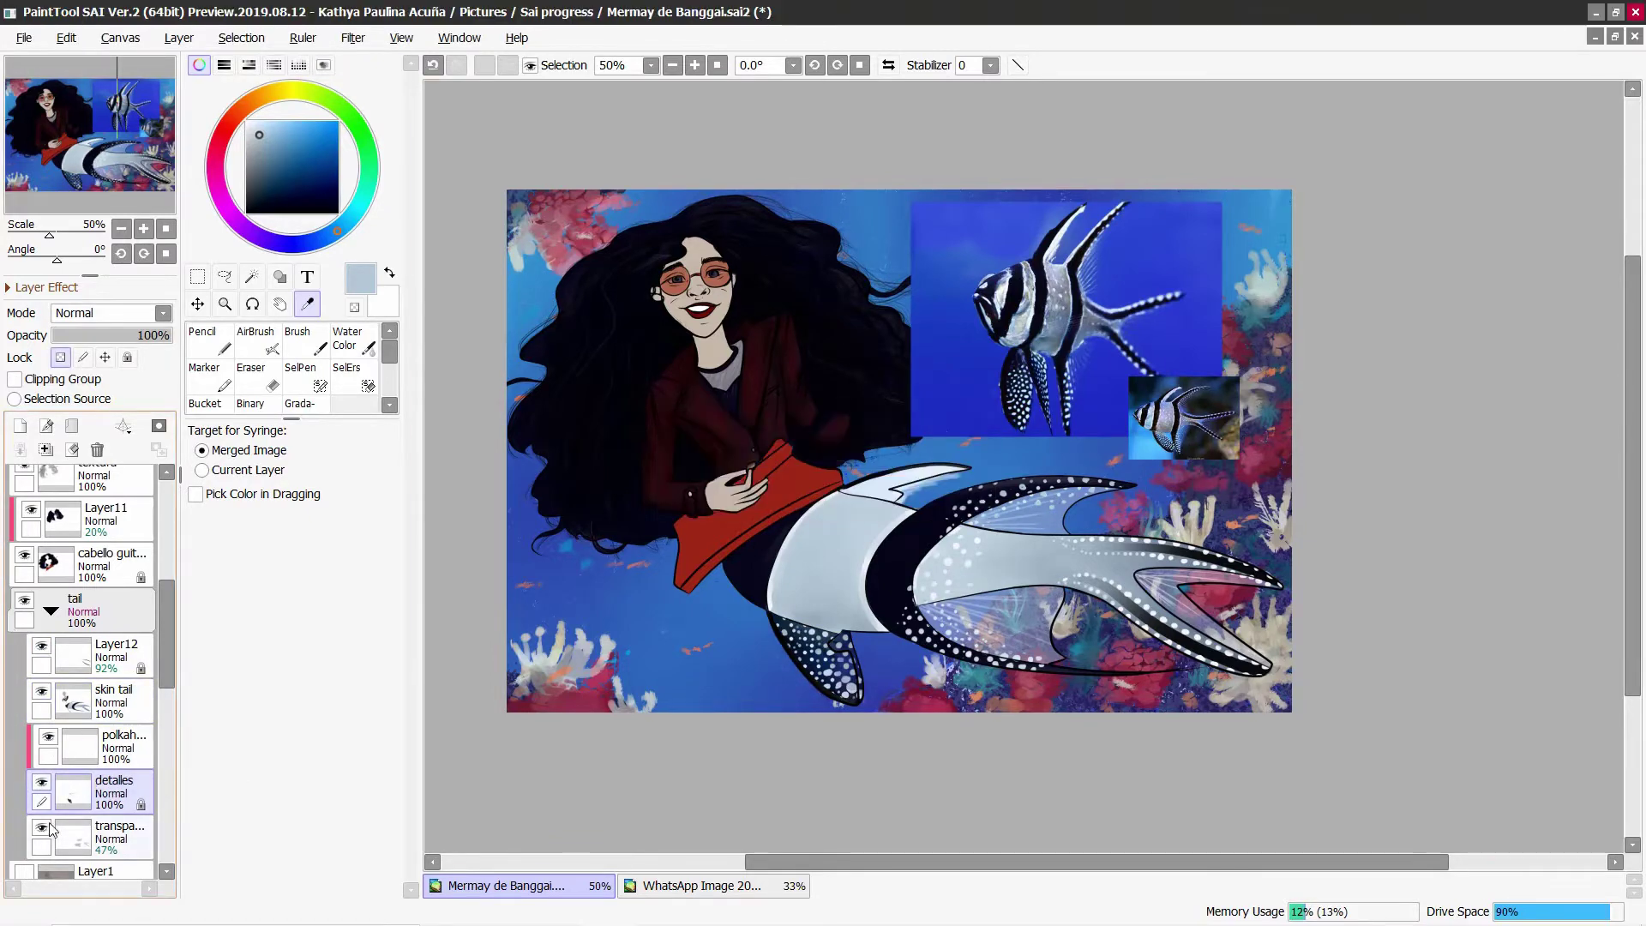
double_click(54, 739)
key(Escape)
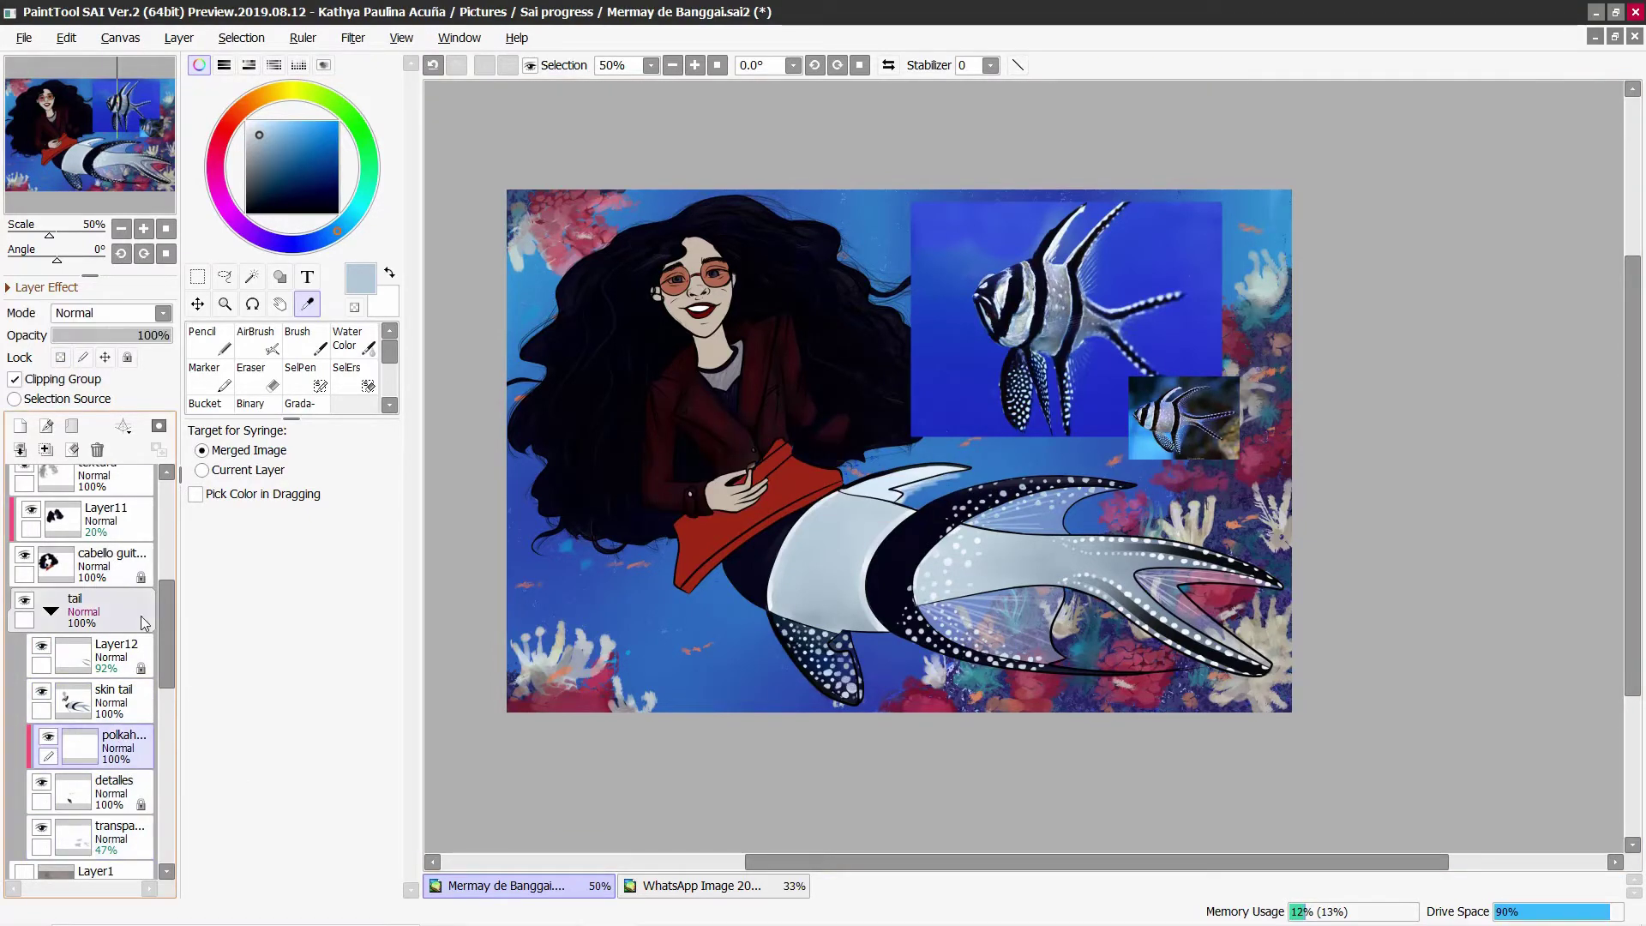
Step: Add a new layer directly above skin tail and choose a pale blue colour with the Brush tool
click(111, 699)
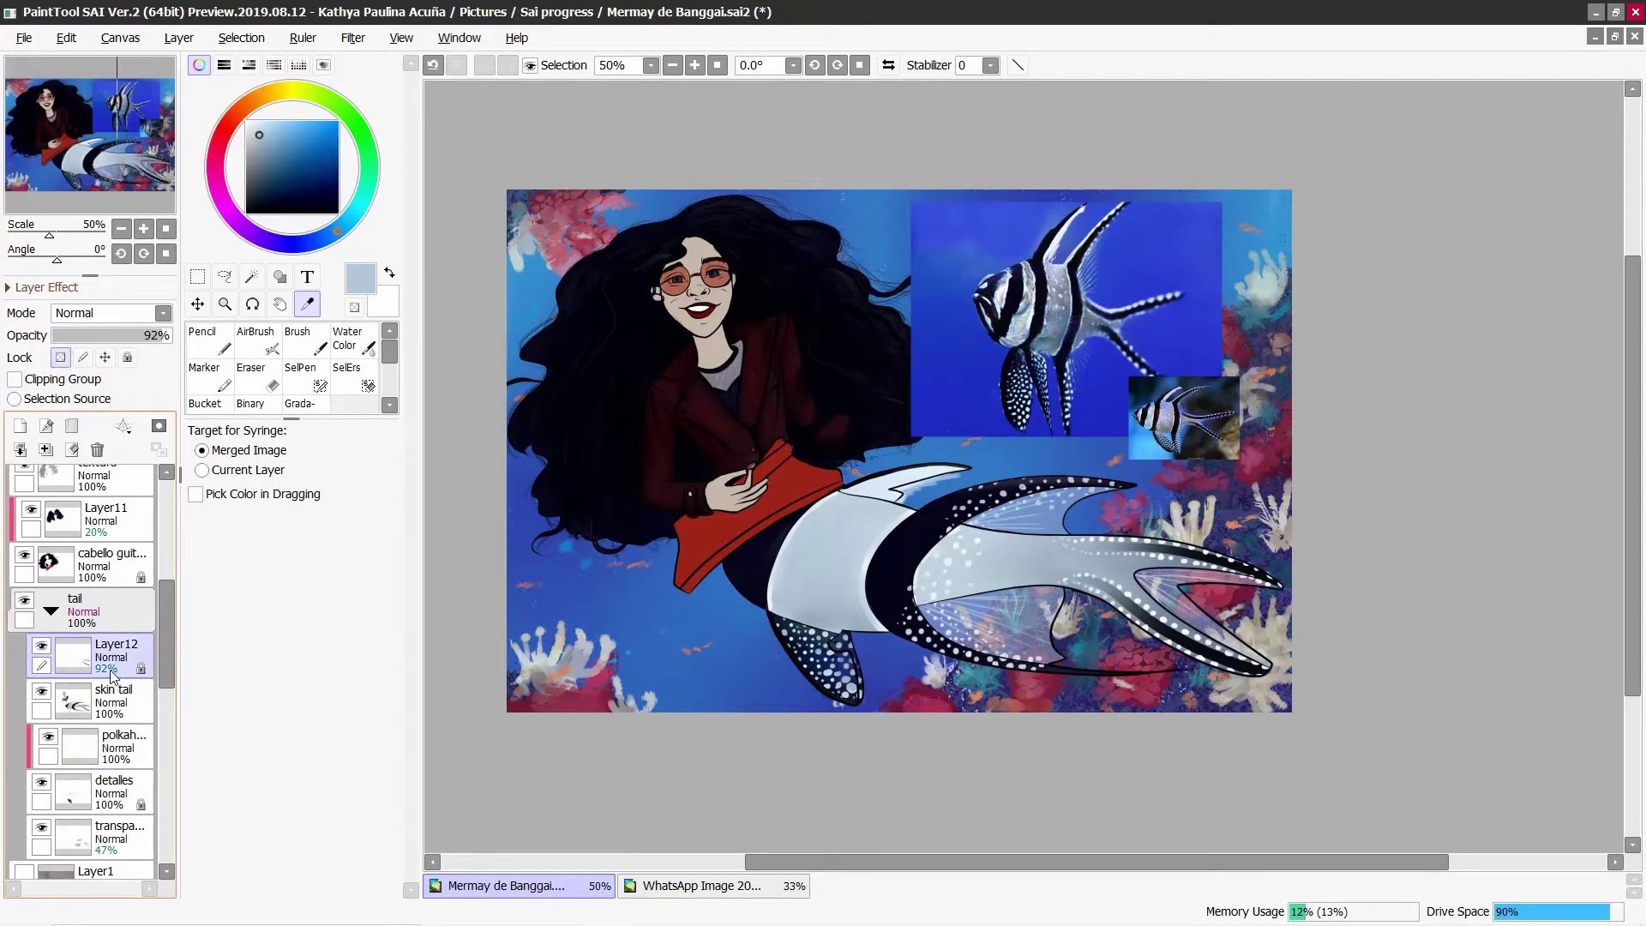
click(19, 426)
click(269, 160)
key(ctrl+plus)
click(305, 336)
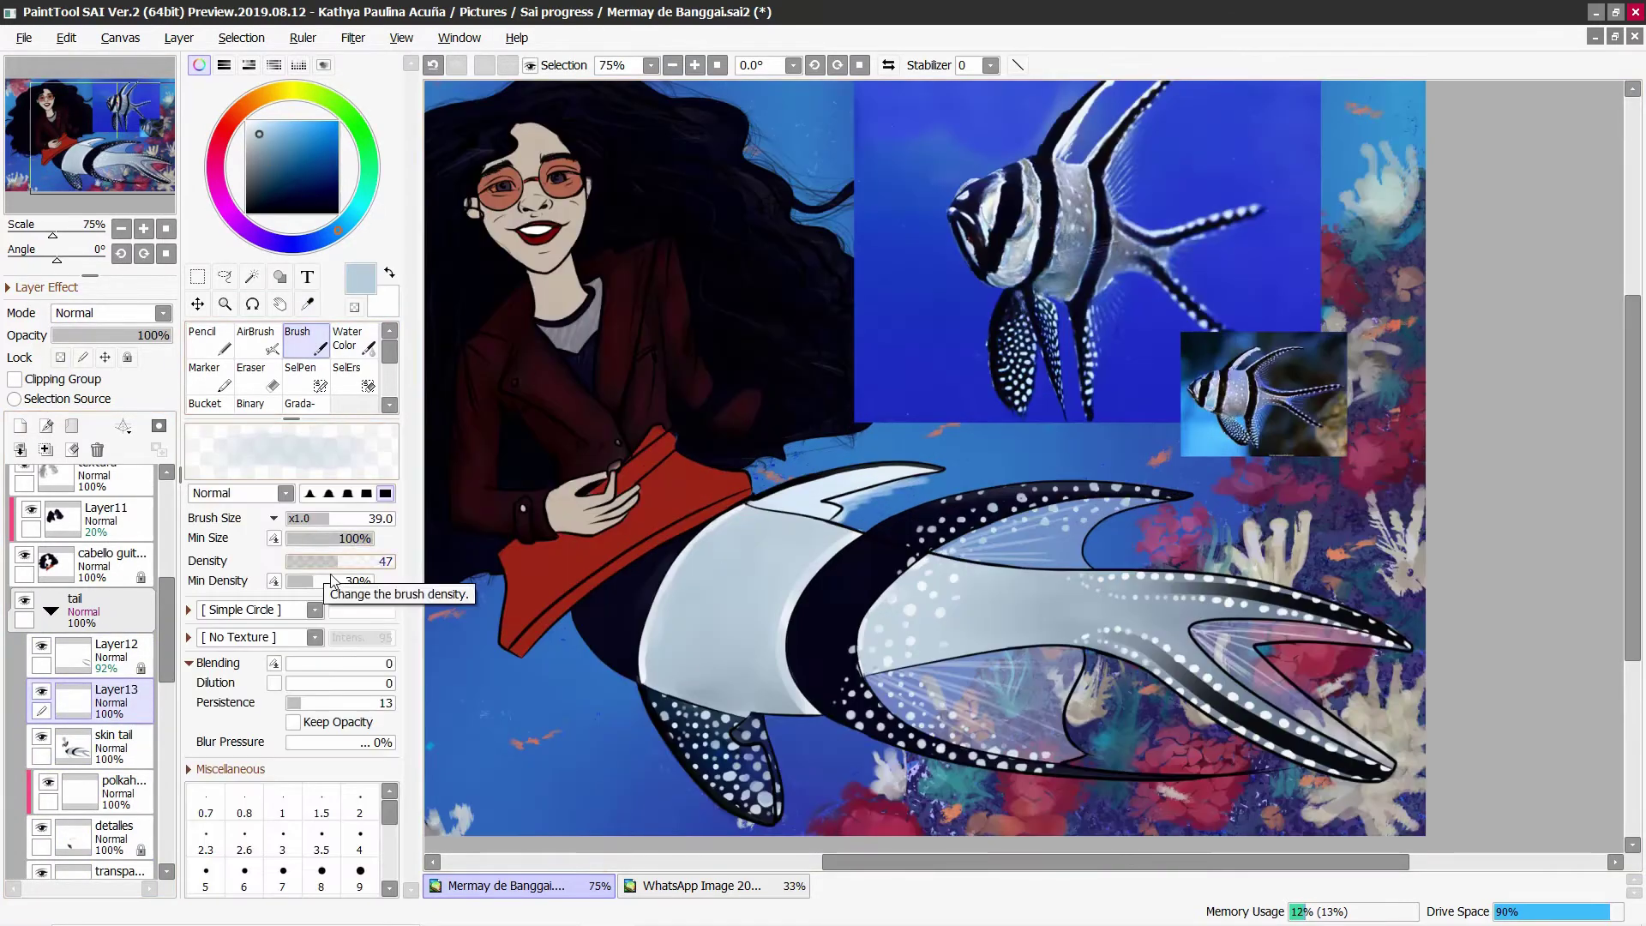
Step: Set the Brush's shape to ACQUA and its size to 61
click(257, 610)
click(232, 649)
drag(351, 527, 387, 526)
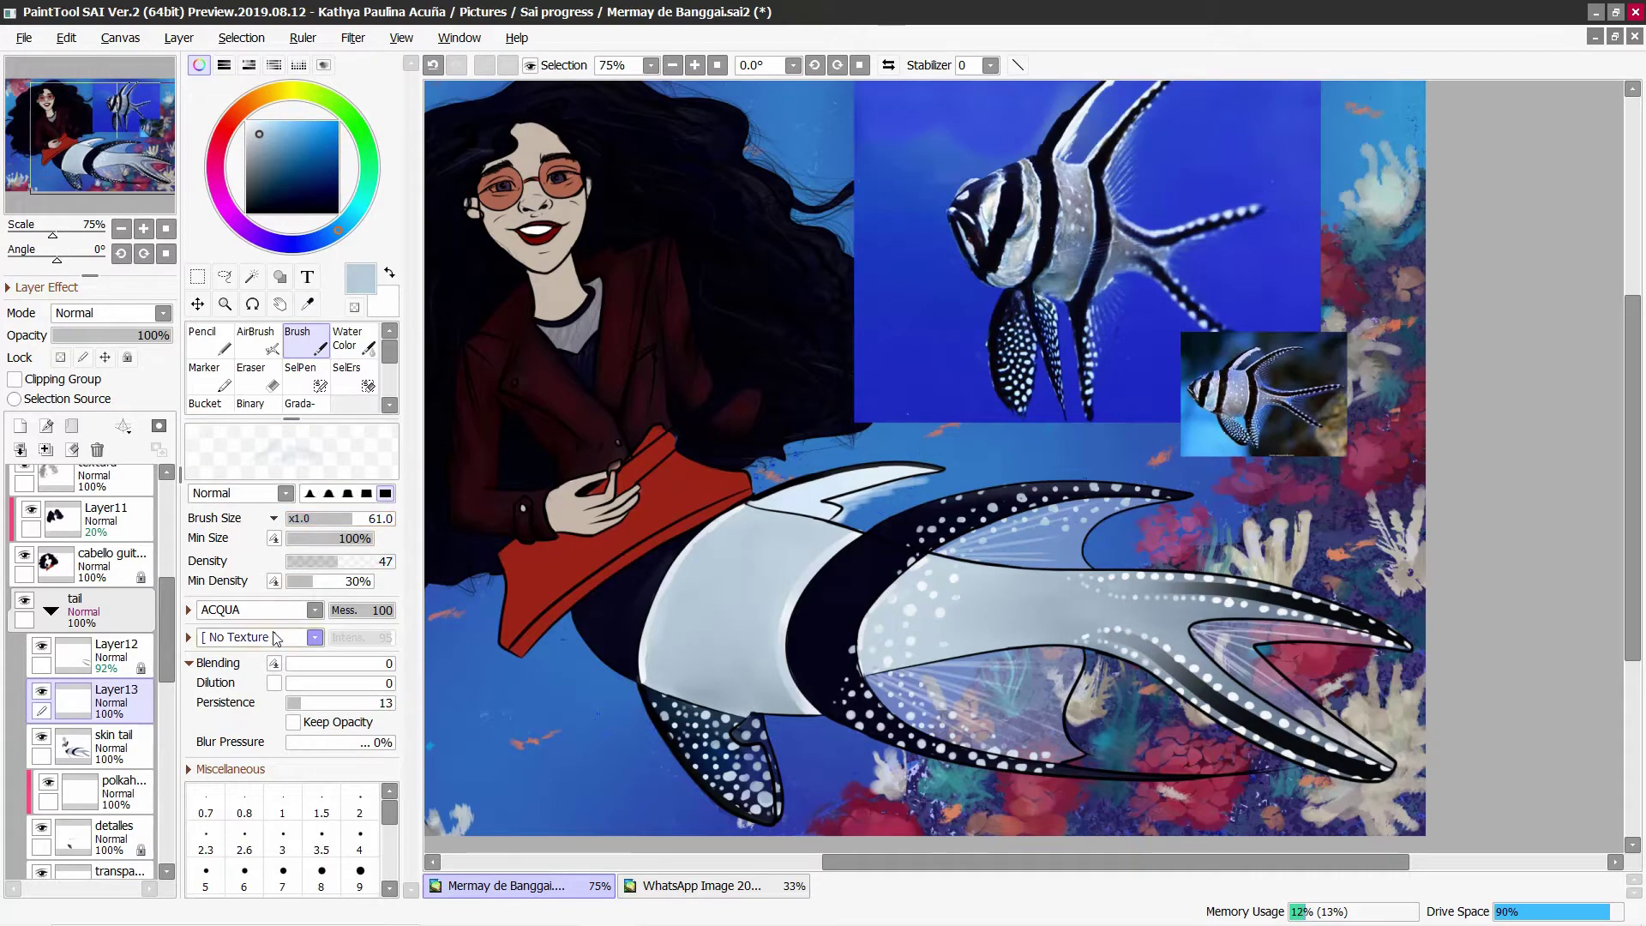
Step: Set the Brush to the Lava 1 bltmp shape at size 46 and density 100, with white as the colour
click(257, 610)
click(228, 742)
click(390, 561)
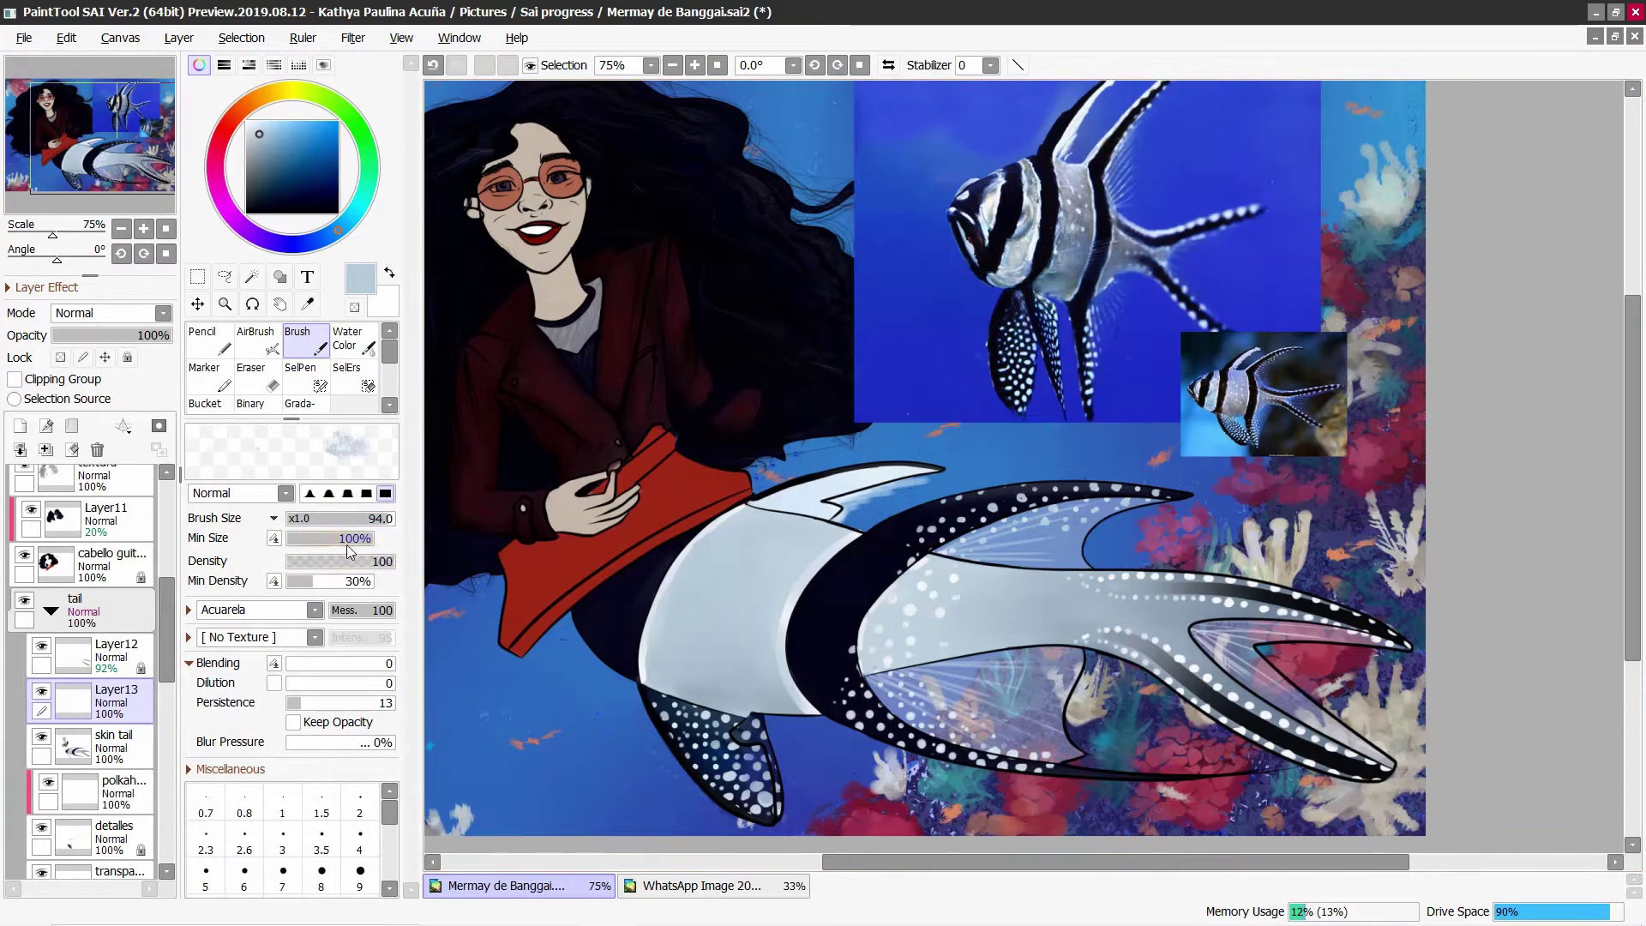
click(311, 518)
click(246, 121)
click(315, 610)
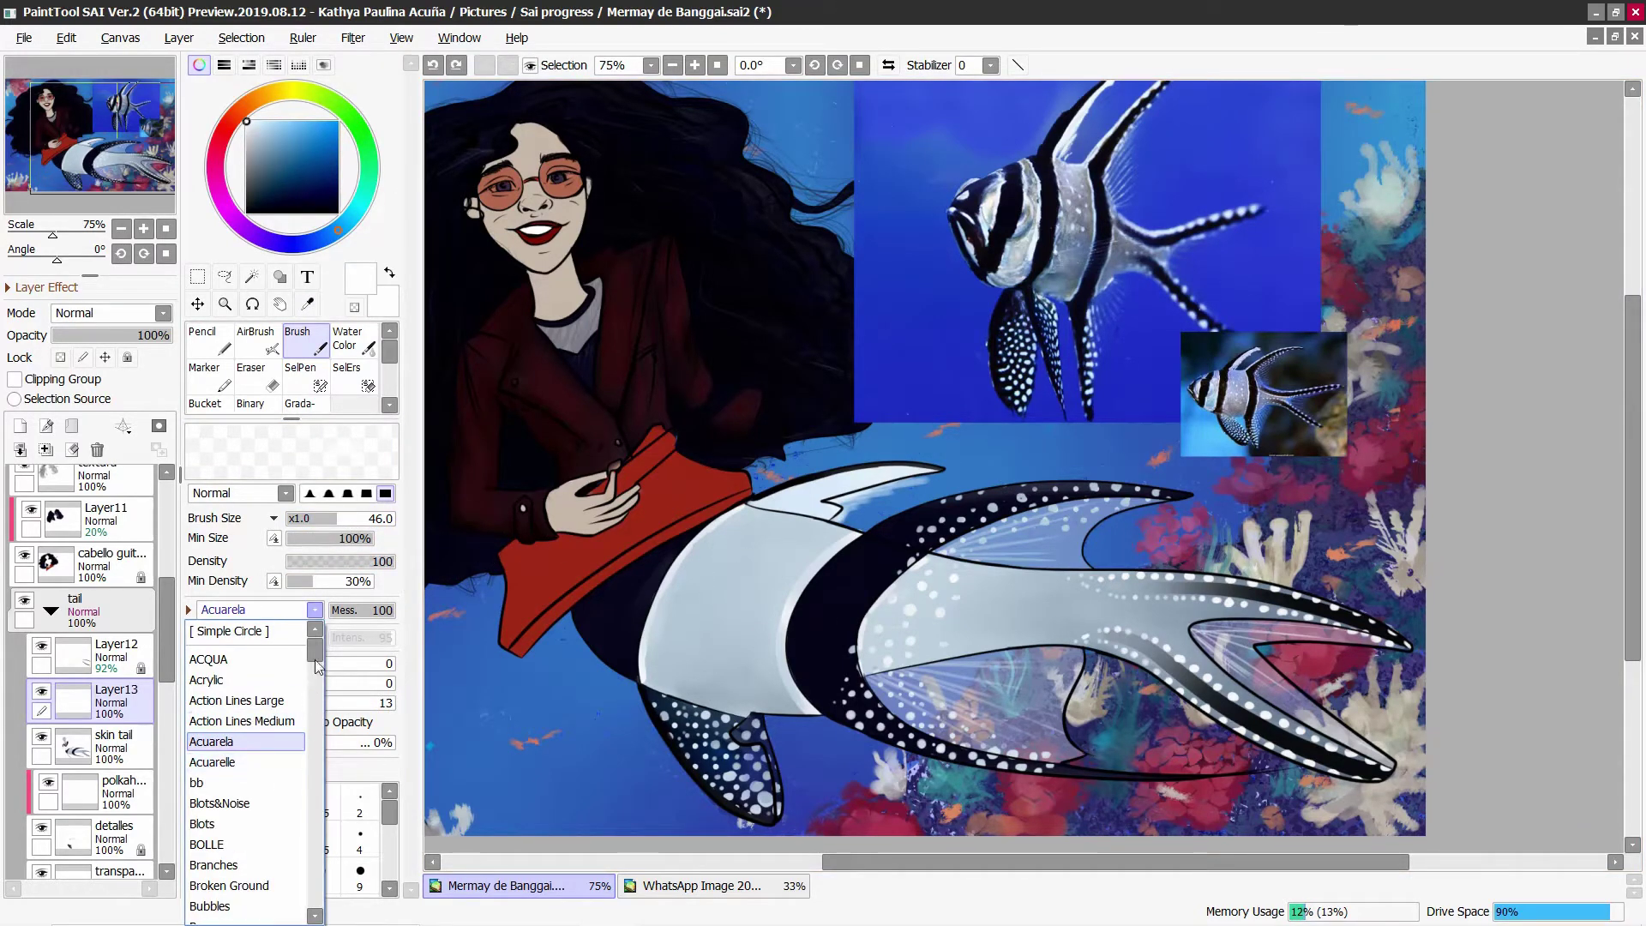
scroll(317, 667, down, 10)
click(286, 708)
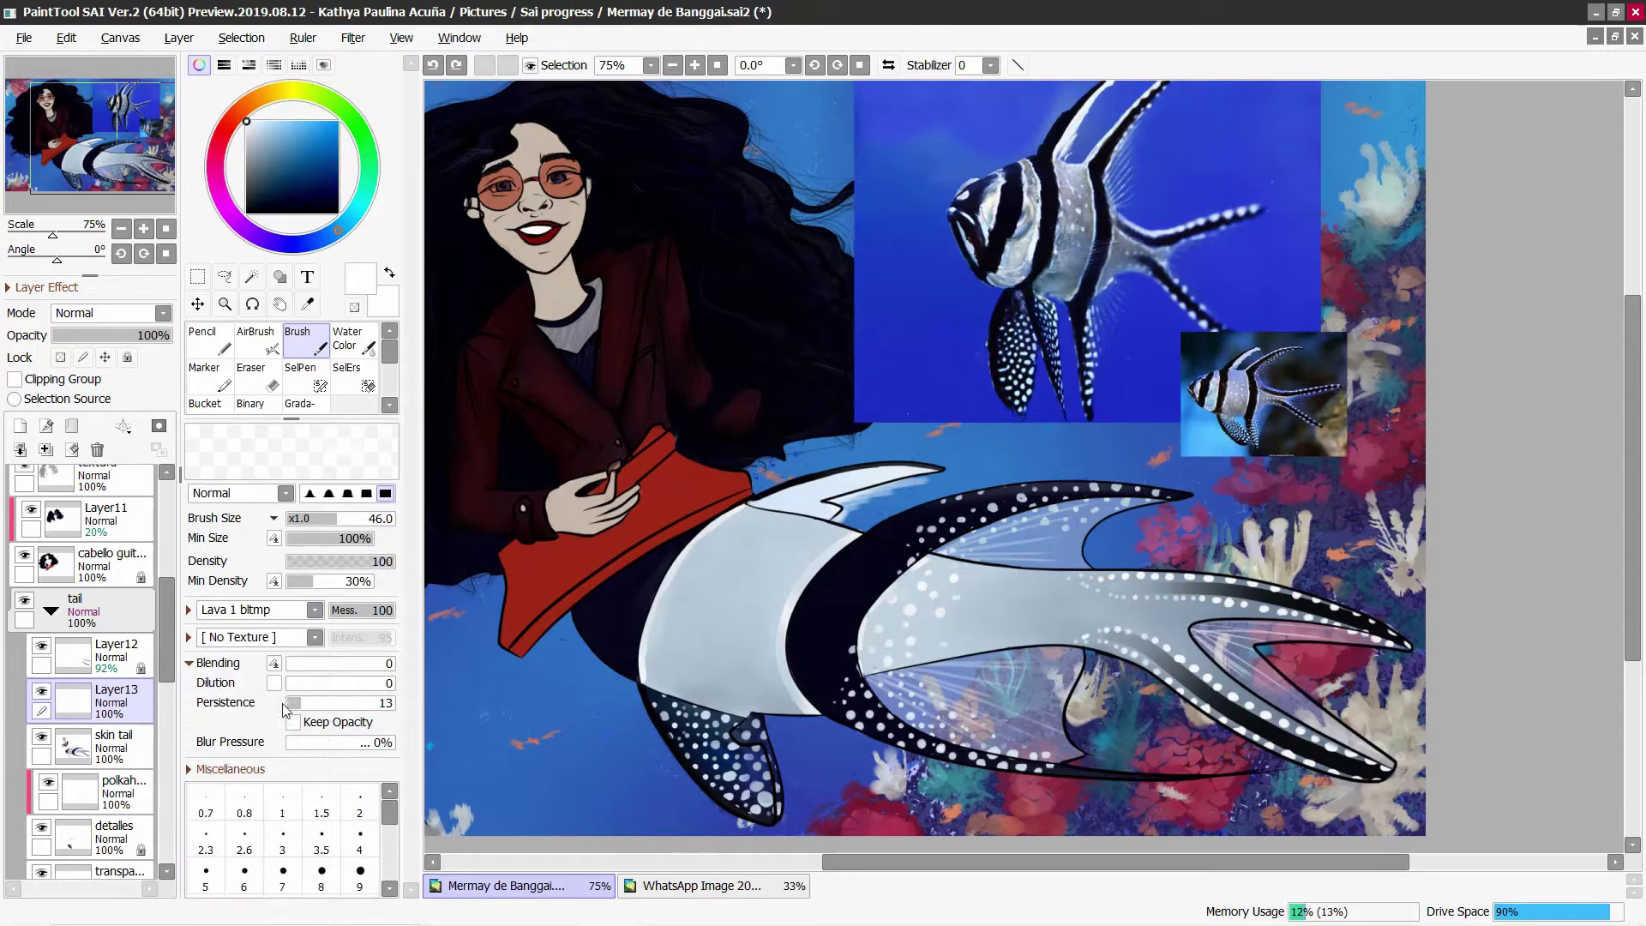
Step: Texture the tail's pale bands with Blending at 6 and Dilution at 79, and clip Layer13 to skin tail
click(315, 610)
click(314, 610)
click(291, 662)
drag(695, 669, 751, 562)
click(15, 378)
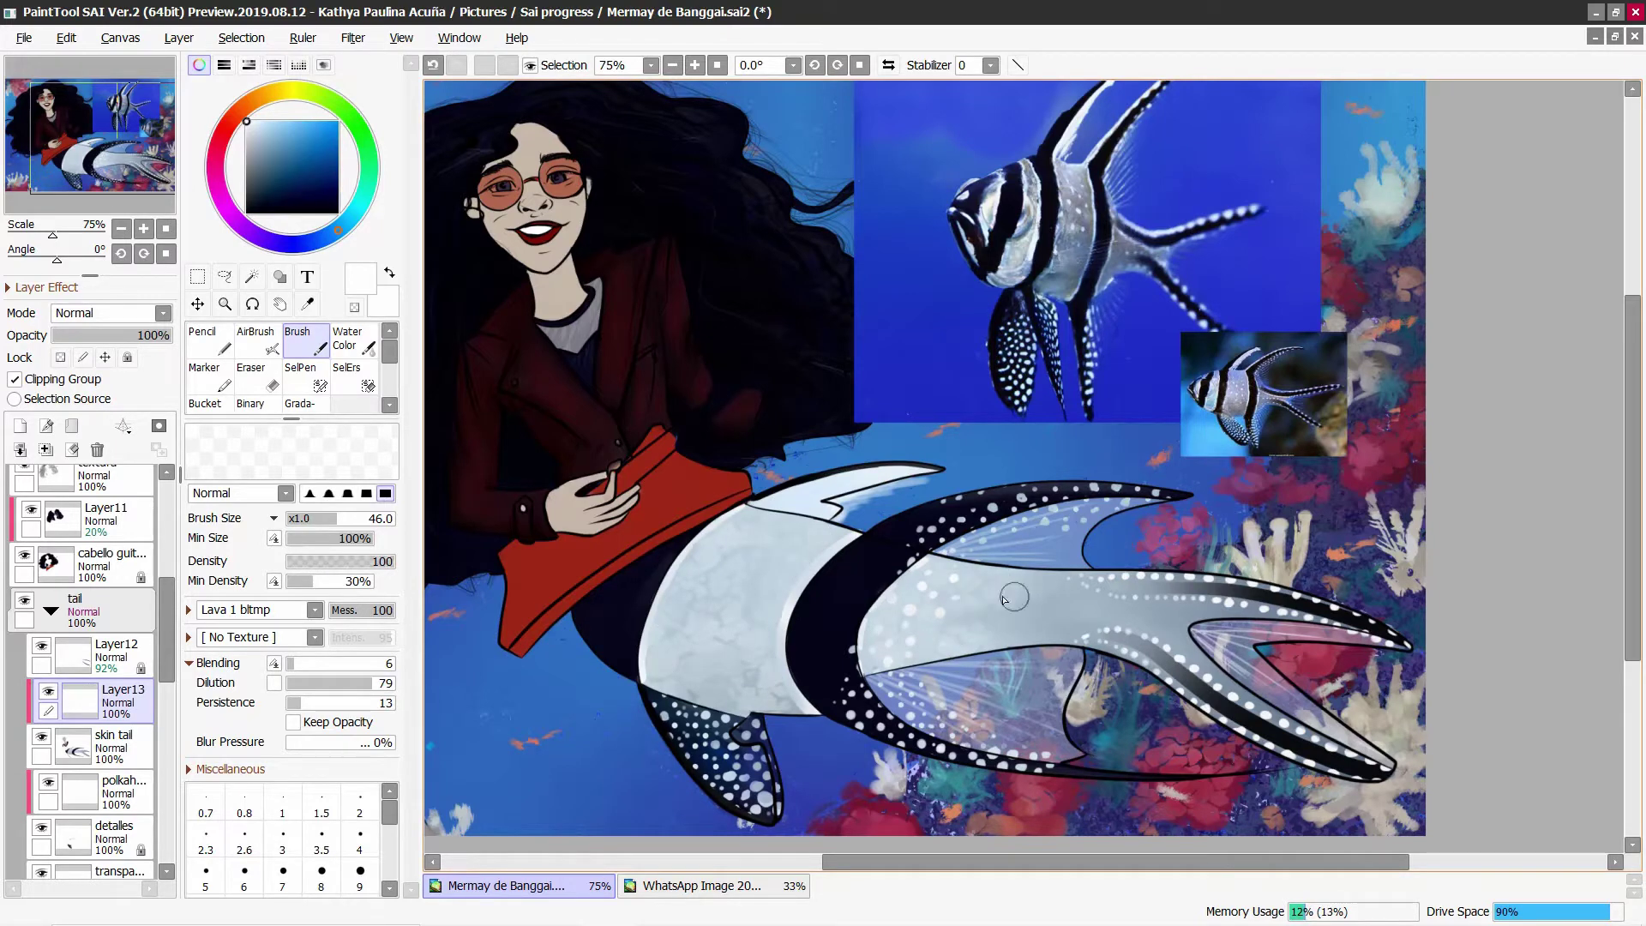
Step: Sample a grey-blue and brush texture patches along the tail's front pale band
alt+click(754, 617)
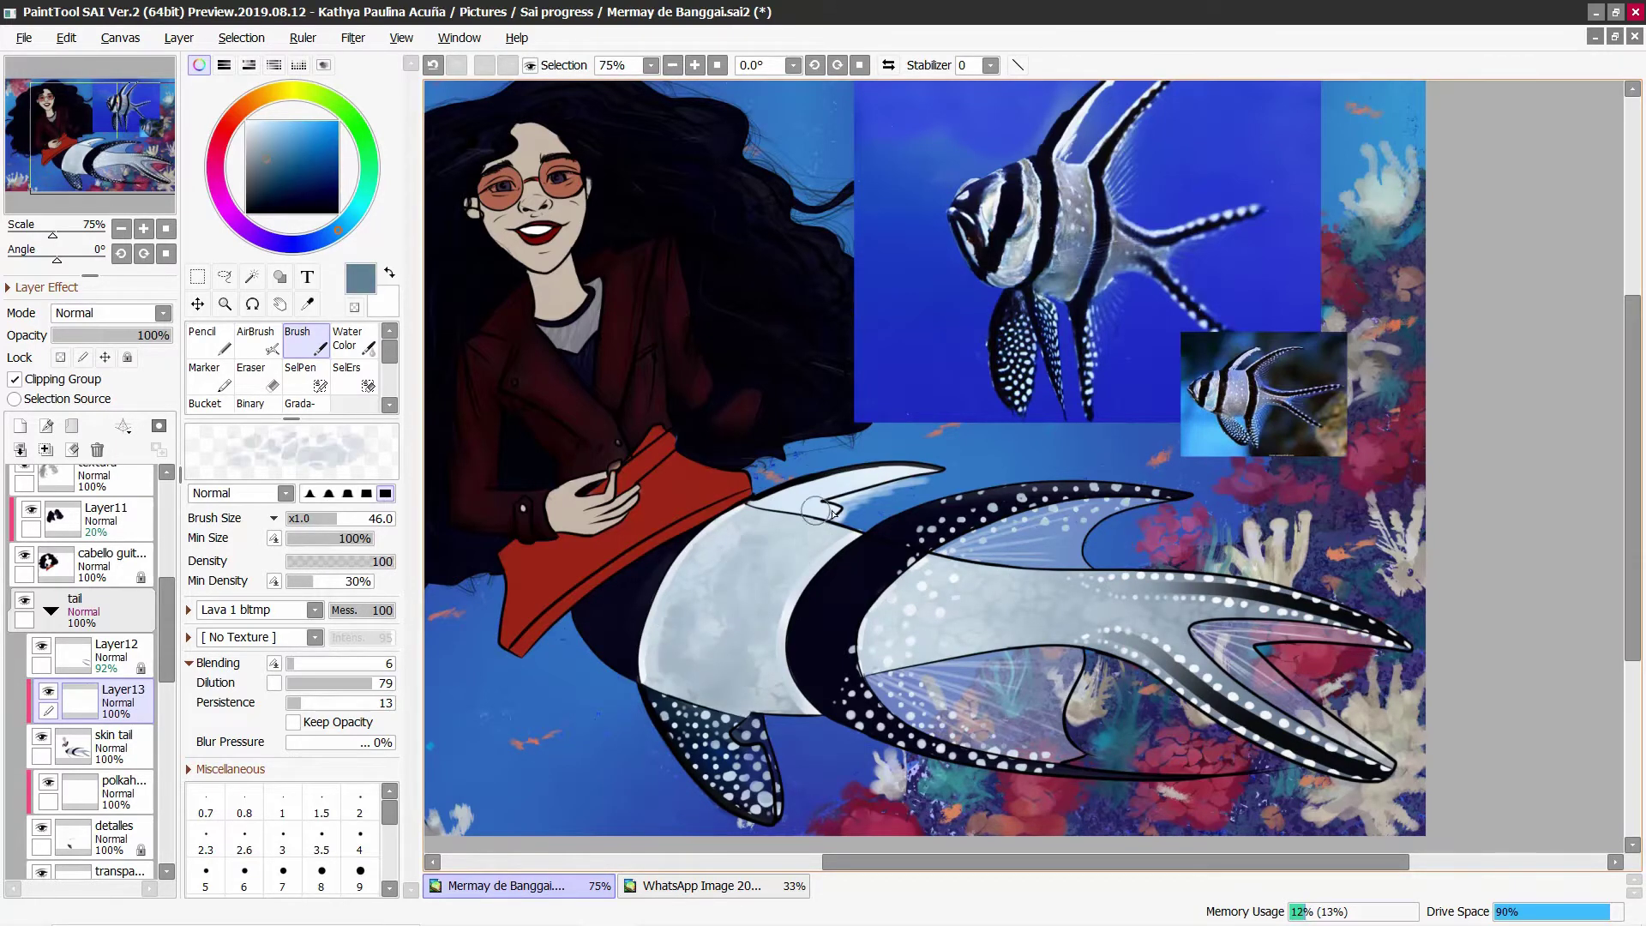
drag(720, 536, 660, 634)
drag(703, 579, 639, 690)
Step: Add light and bright blue texture to the tail's pale bands, lowering the Brush density to 35
alt+click(954, 612)
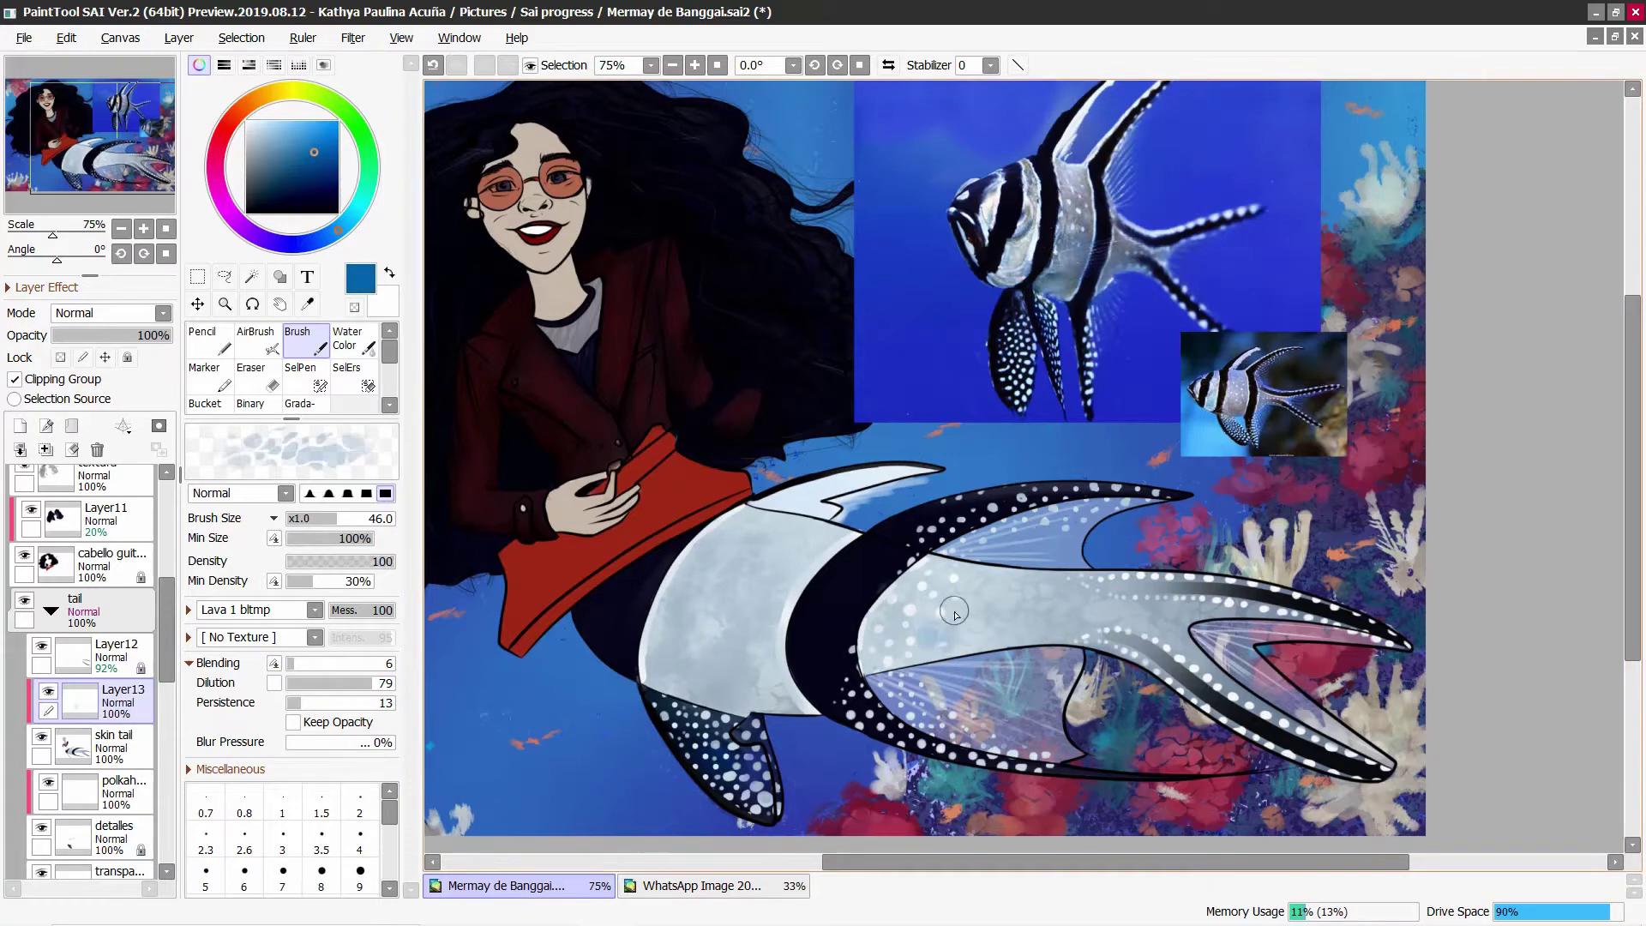
alt+click(937, 588)
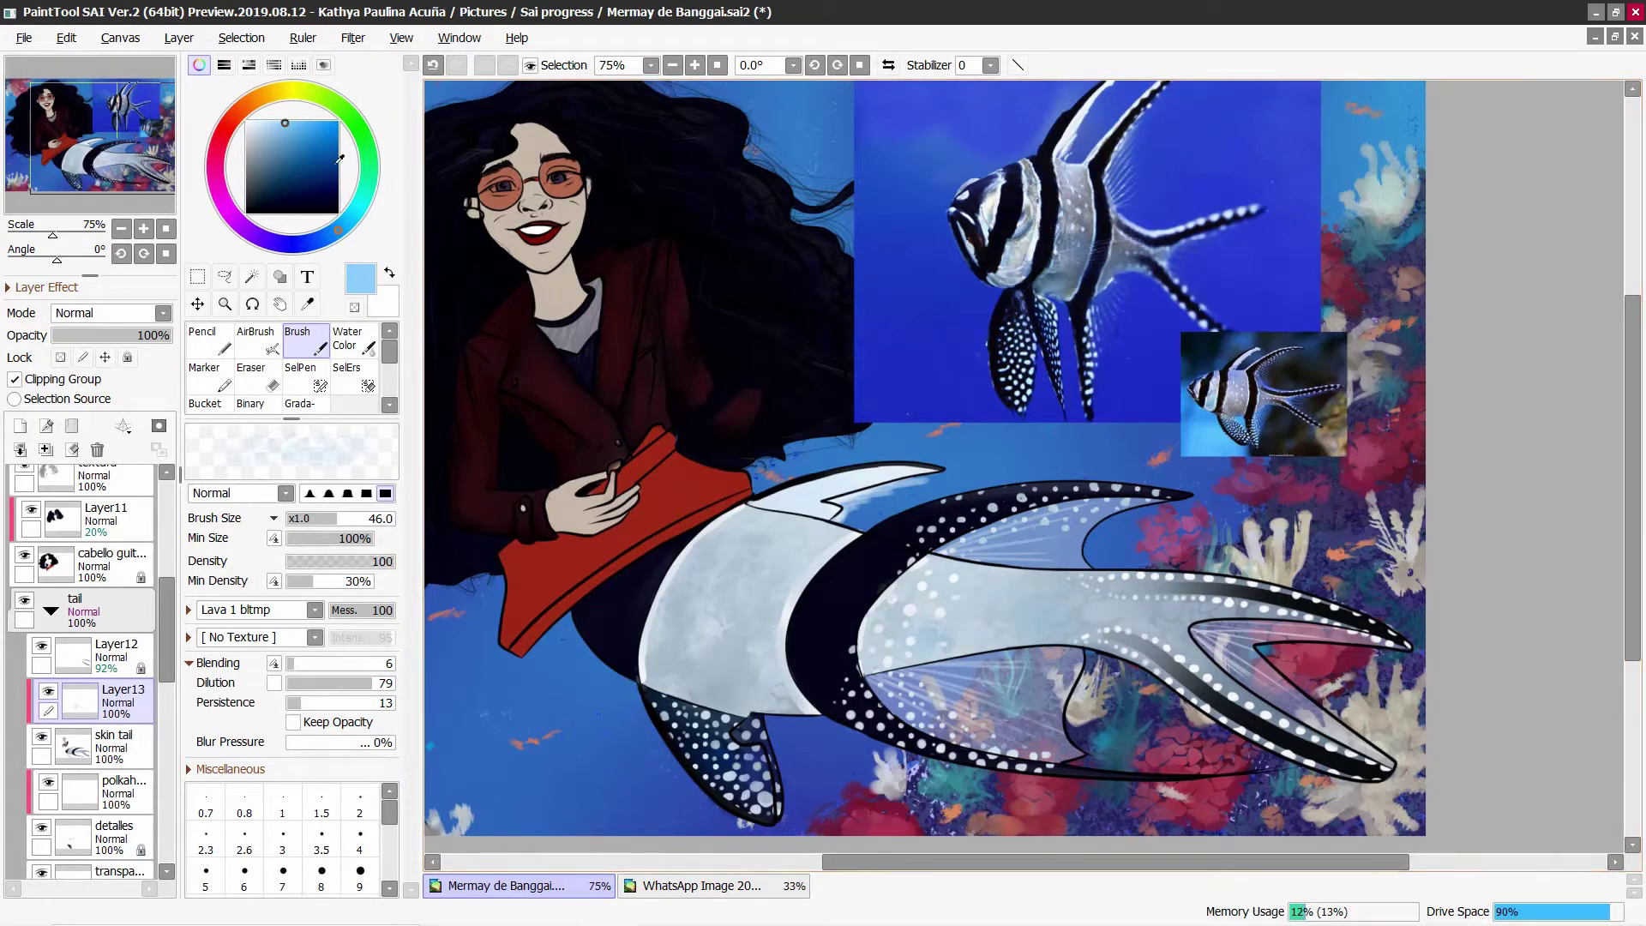
alt+click(965, 628)
alt+click(964, 626)
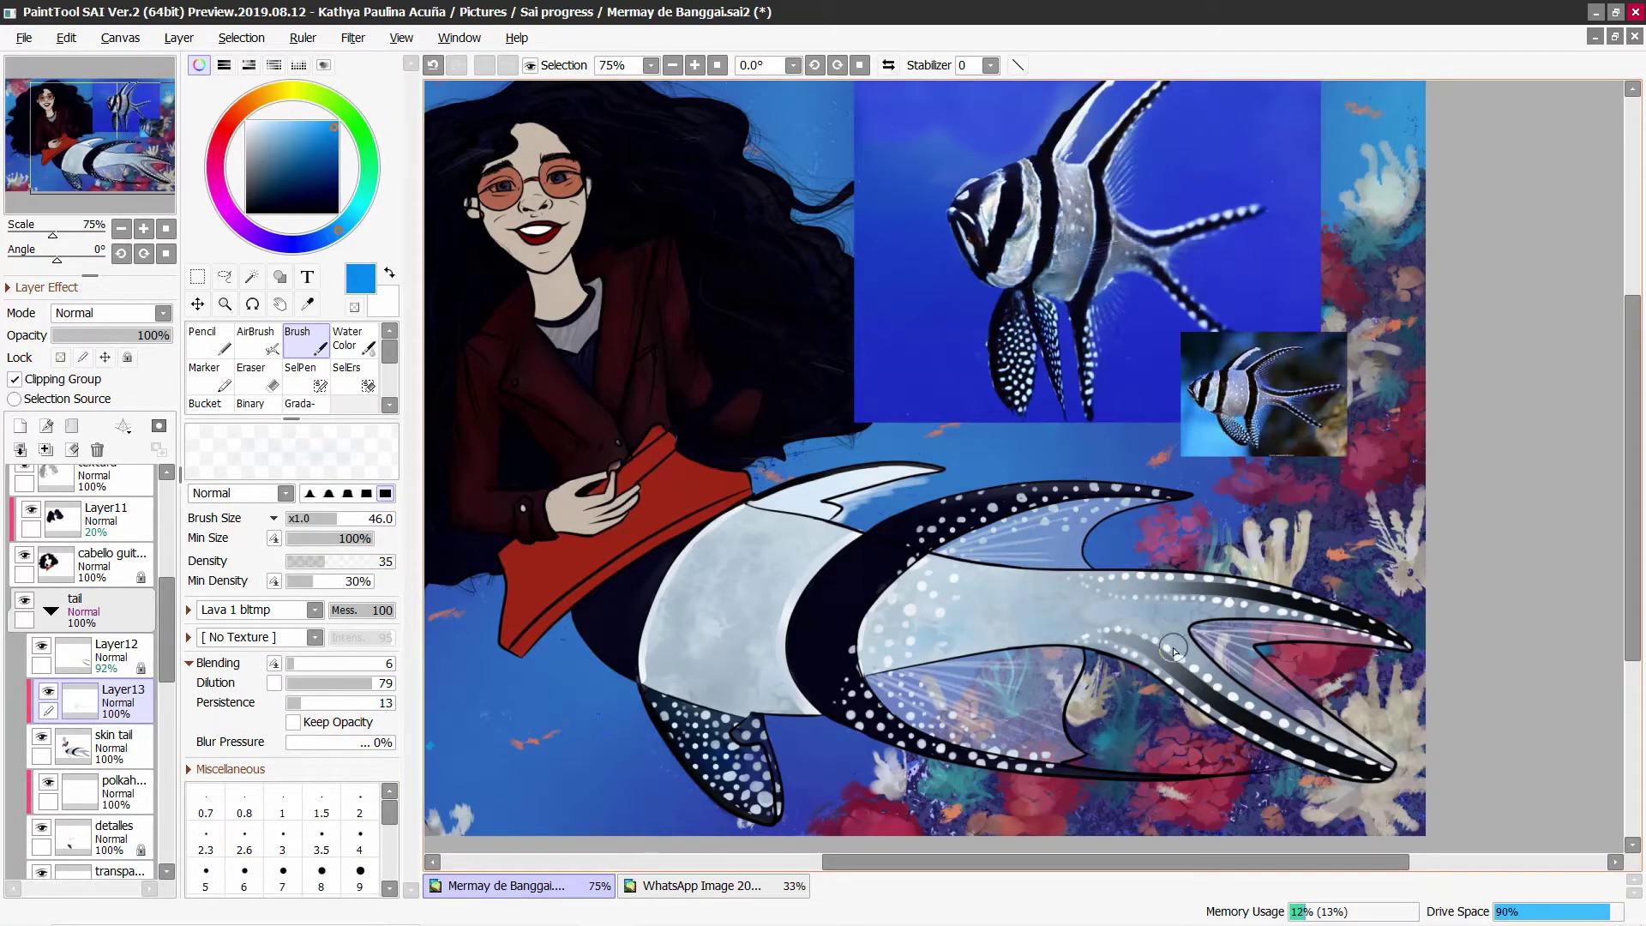
alt+click(710, 631)
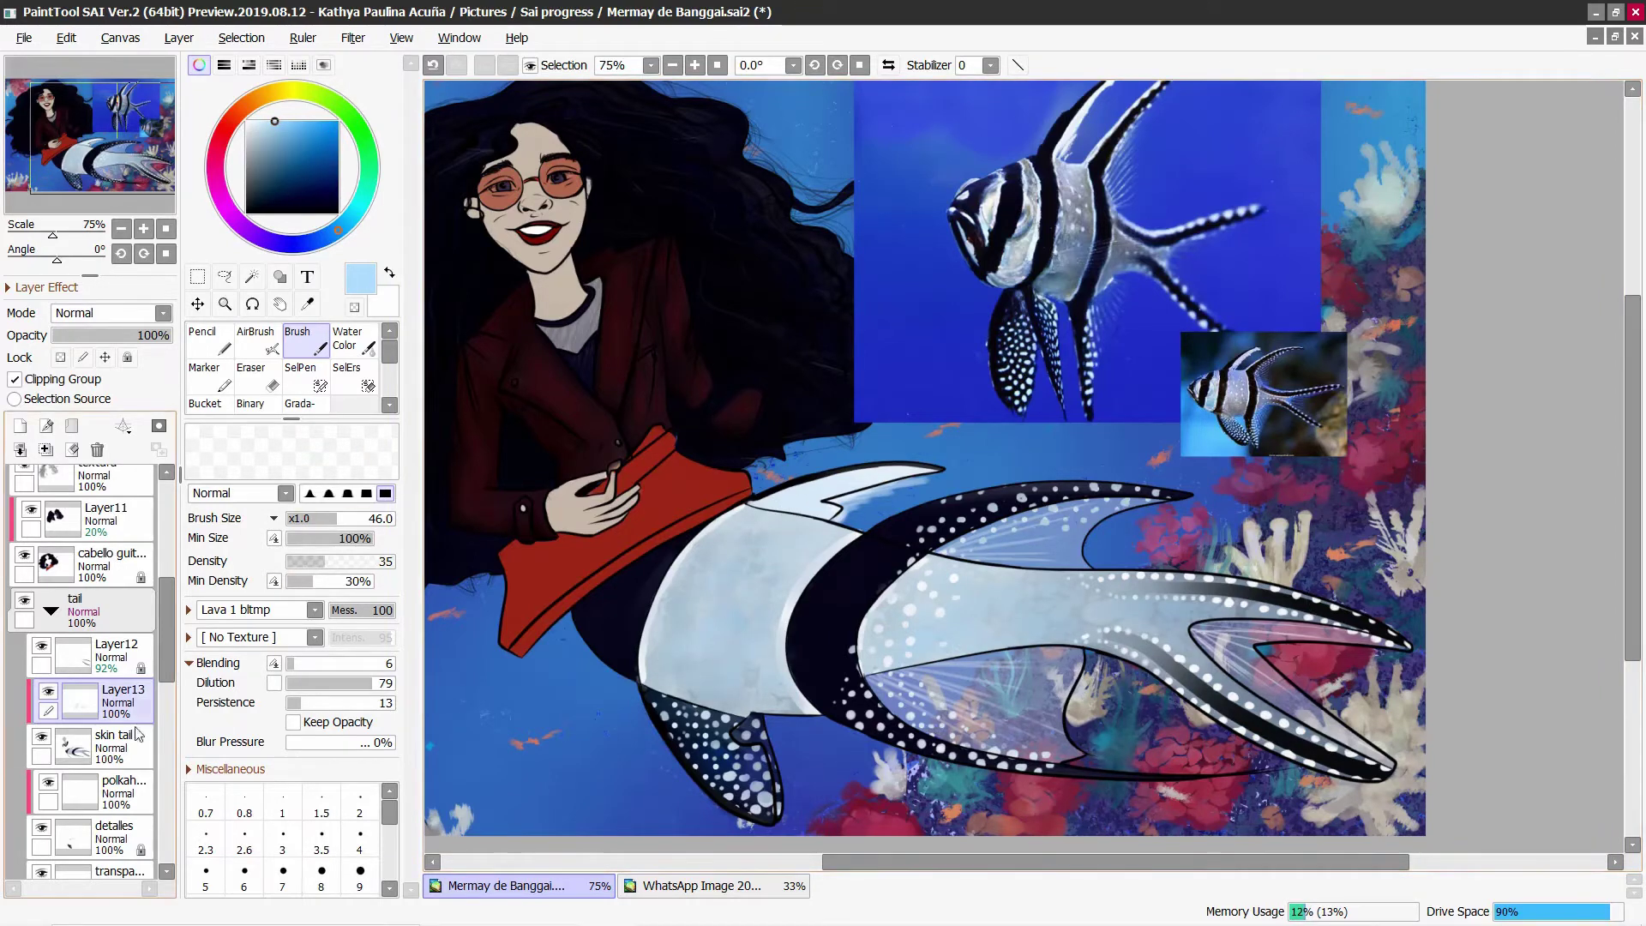
Step: Return to Layer13 and paint dark blue and slate grey texture over the tail's black bands
click(141, 789)
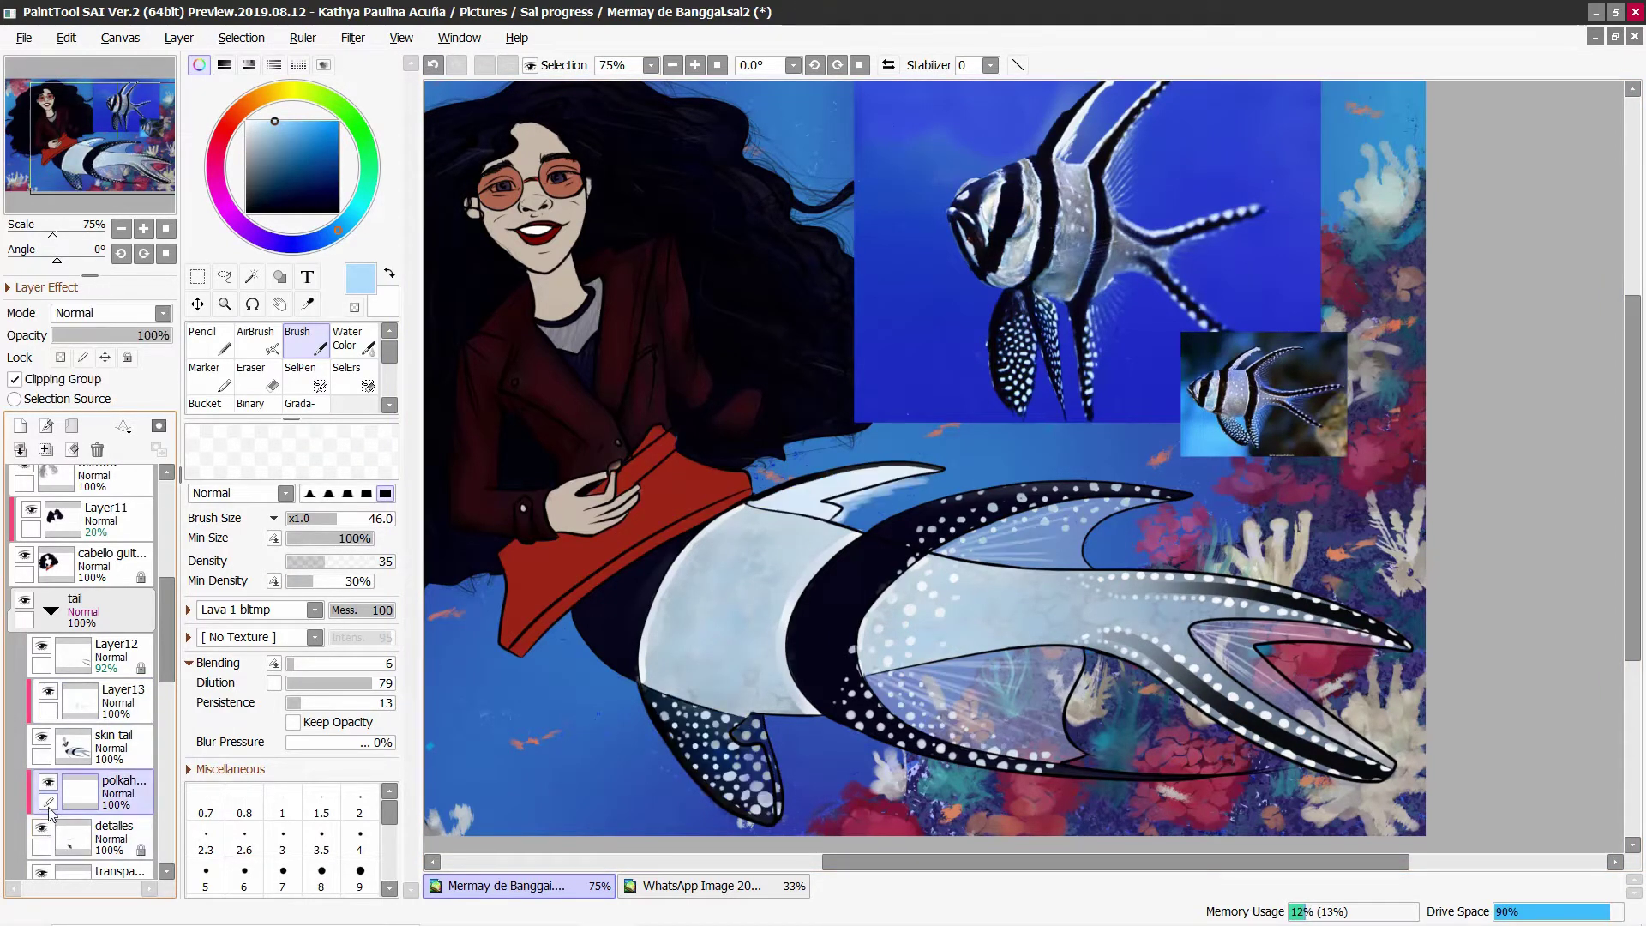
ctrl+shift+click(841, 595)
alt+click(853, 639)
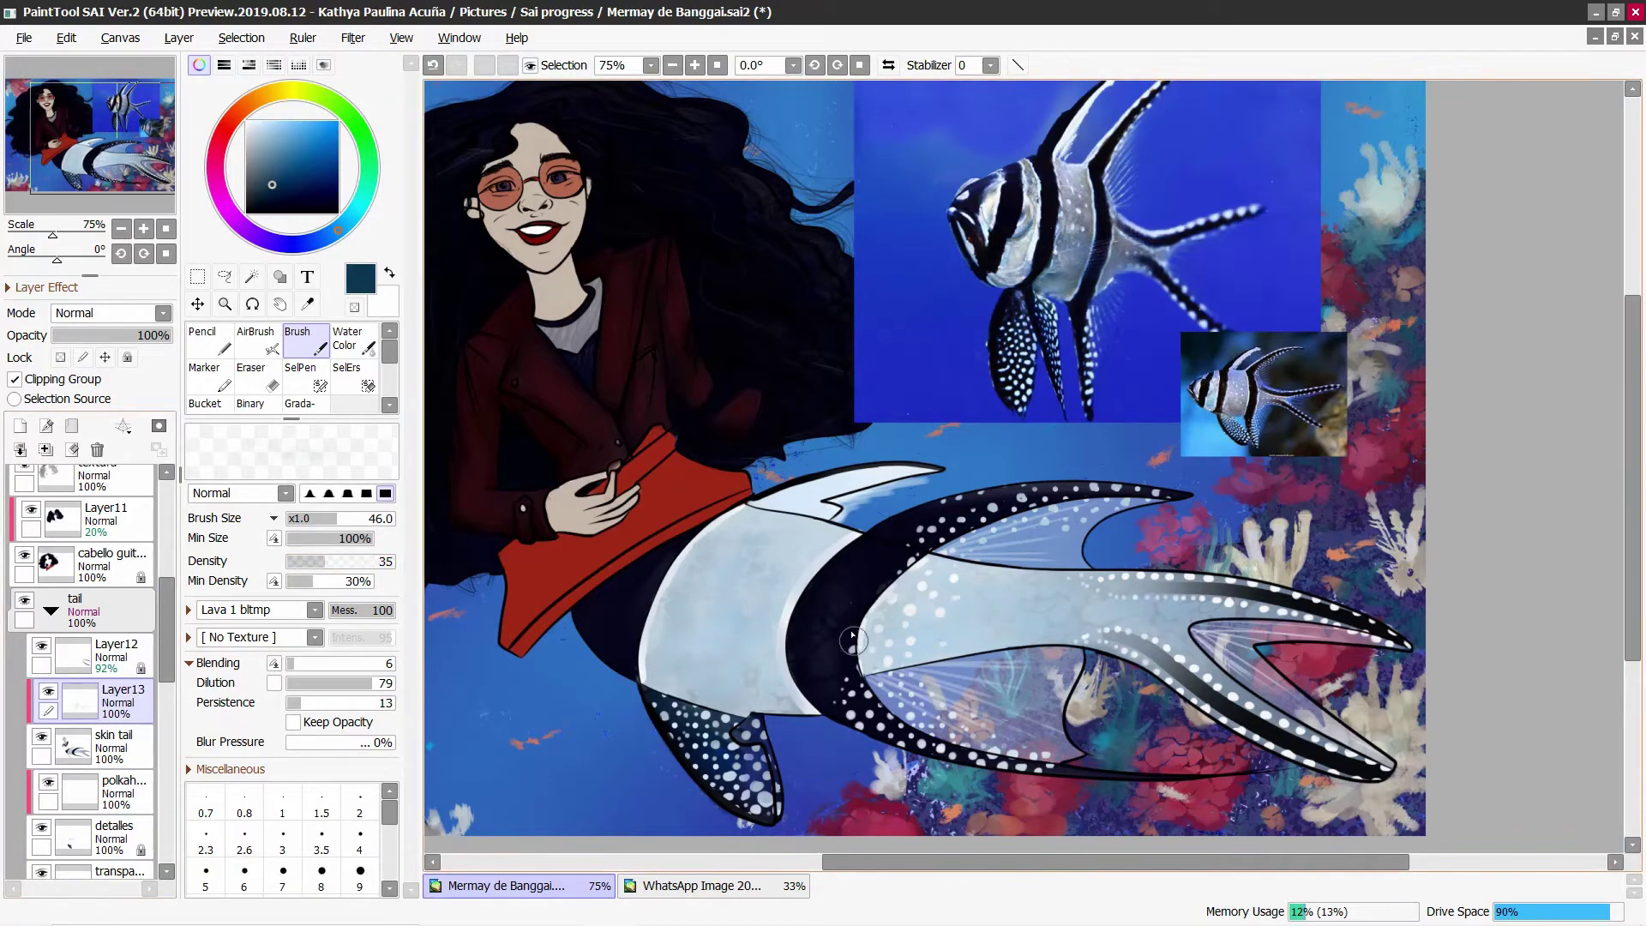
alt+click(598, 629)
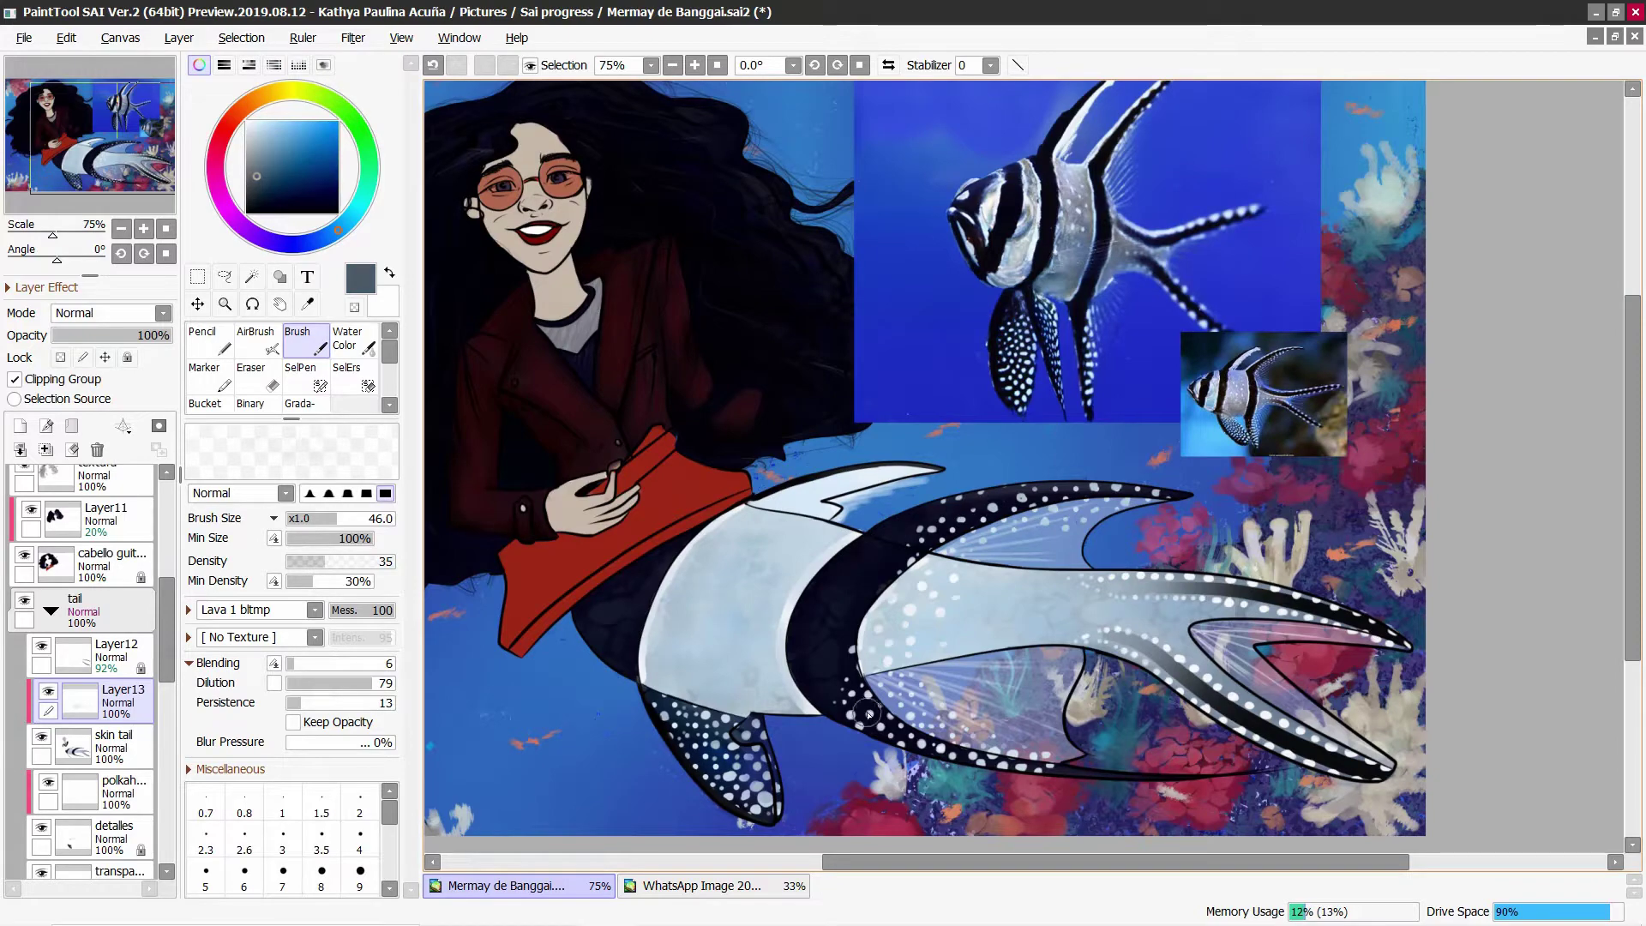
Step: Recolour the rear tail outlines on the lineart layer in slate grey, using a Simple Circle brush at size 64
ctrl+shift+click(1200, 686)
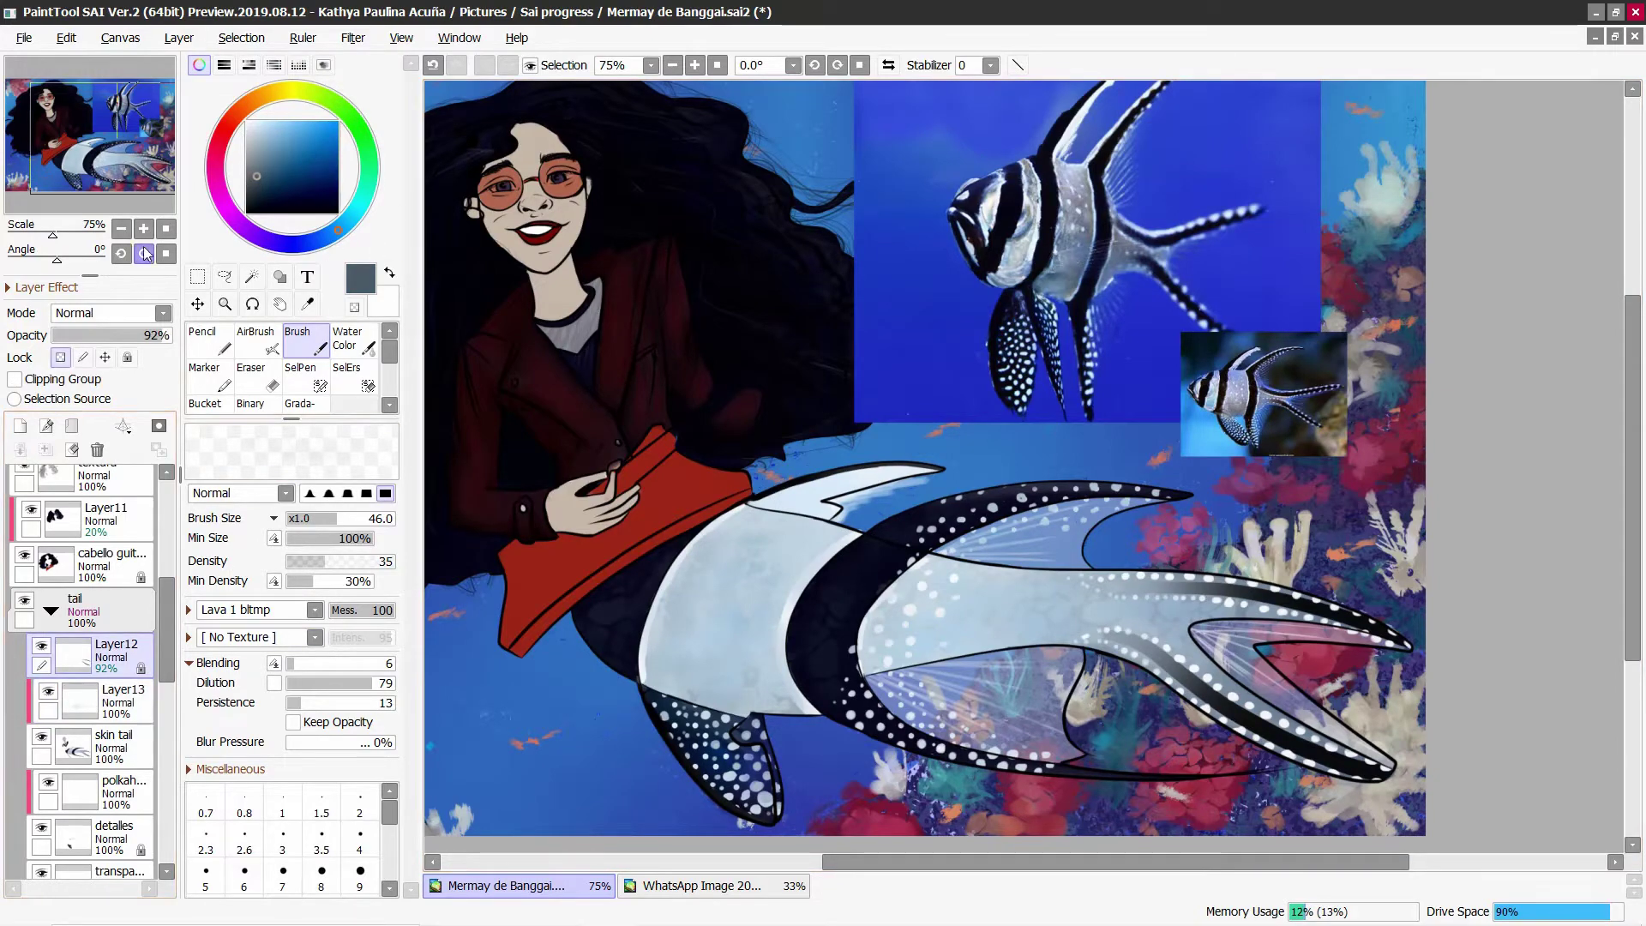
key(minus)
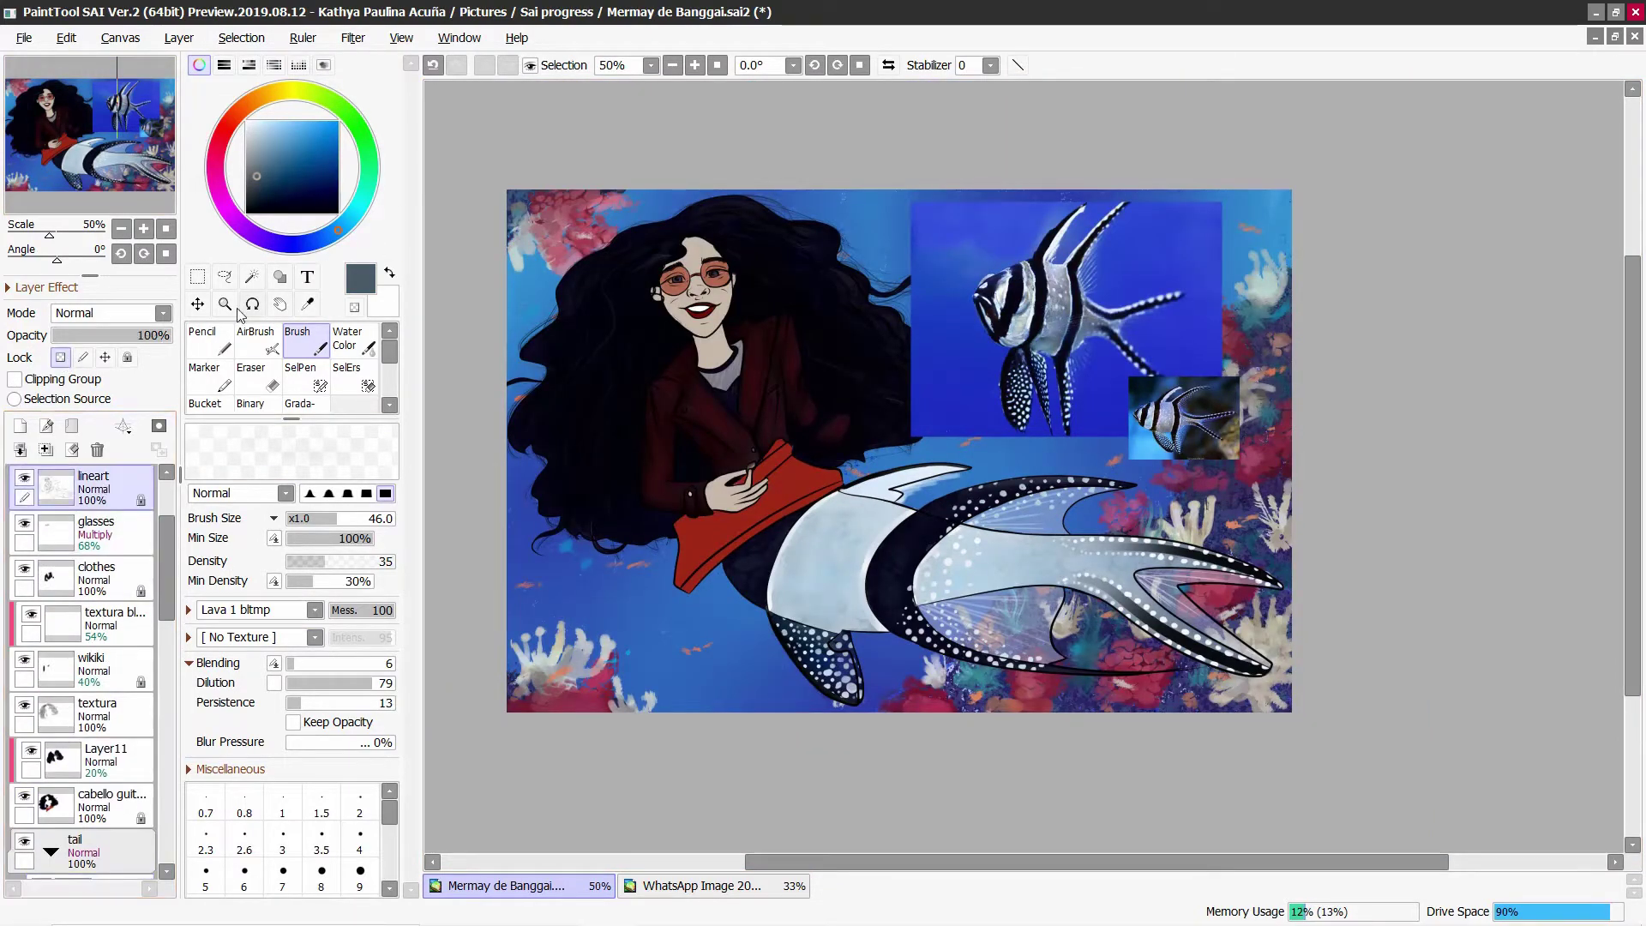
key(plus)
click(358, 520)
mouse_move(868, 658)
mouse_down()
mouse_move(1230, 725)
mouse_move(1391, 729)
mouse_up()
mouse_move(1134, 588)
mouse_down()
mouse_move(1372, 617)
mouse_move(1411, 656)
mouse_up()
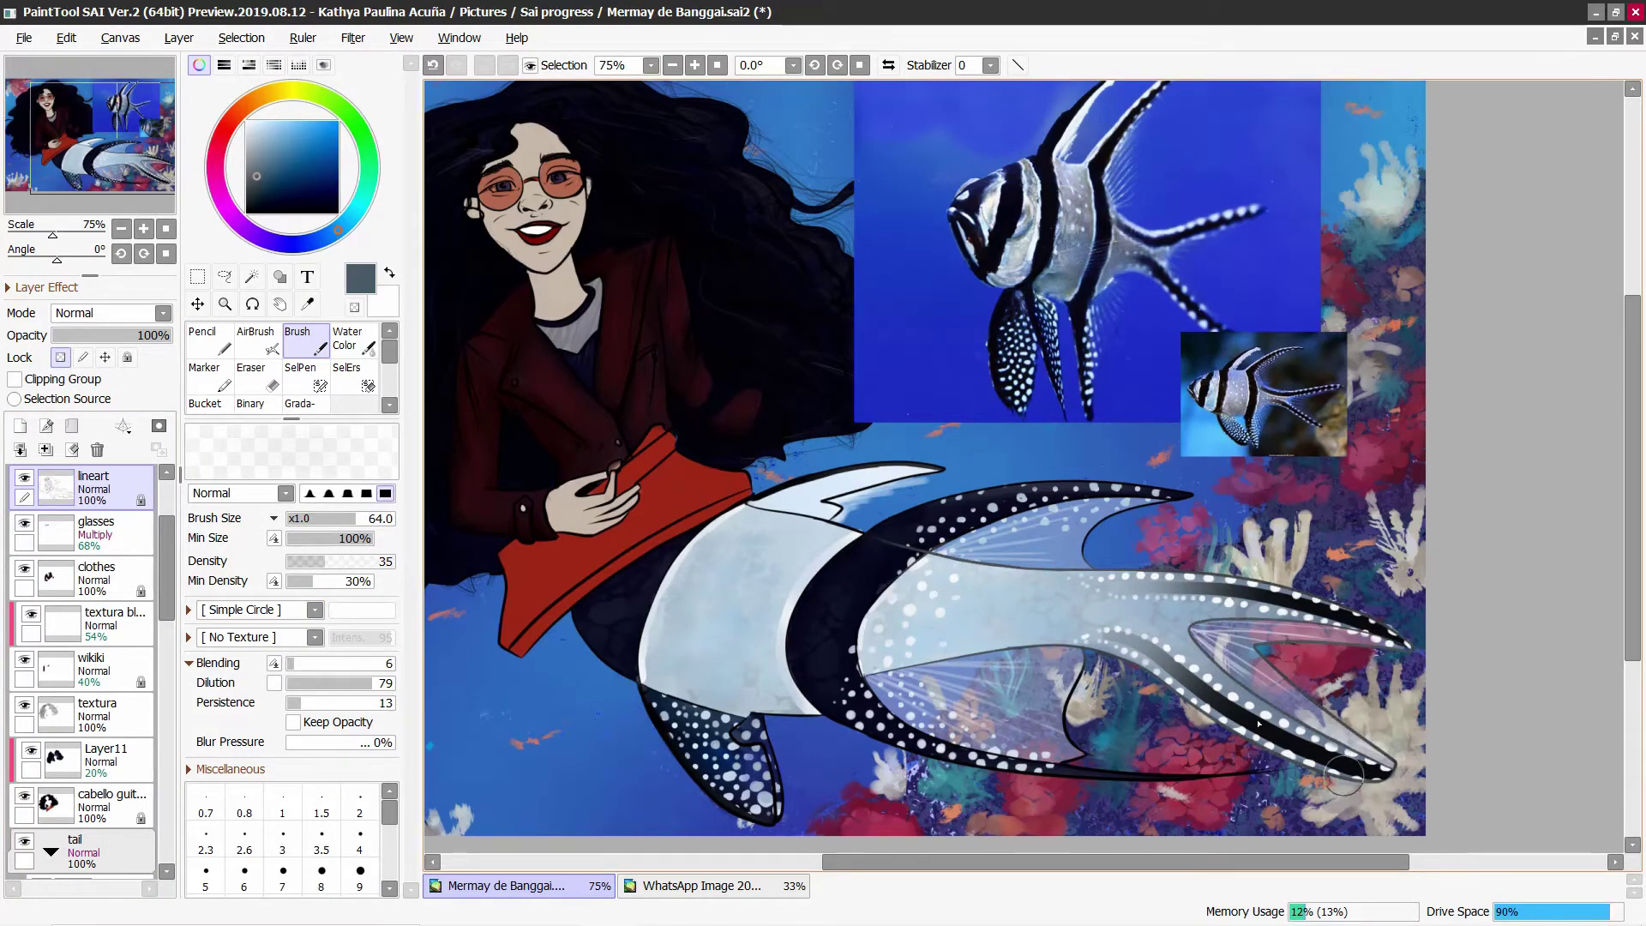
Step: Try to lighten the lineart on the lower tail lobe using transparency and brush size 26
click(255, 146)
key(e)
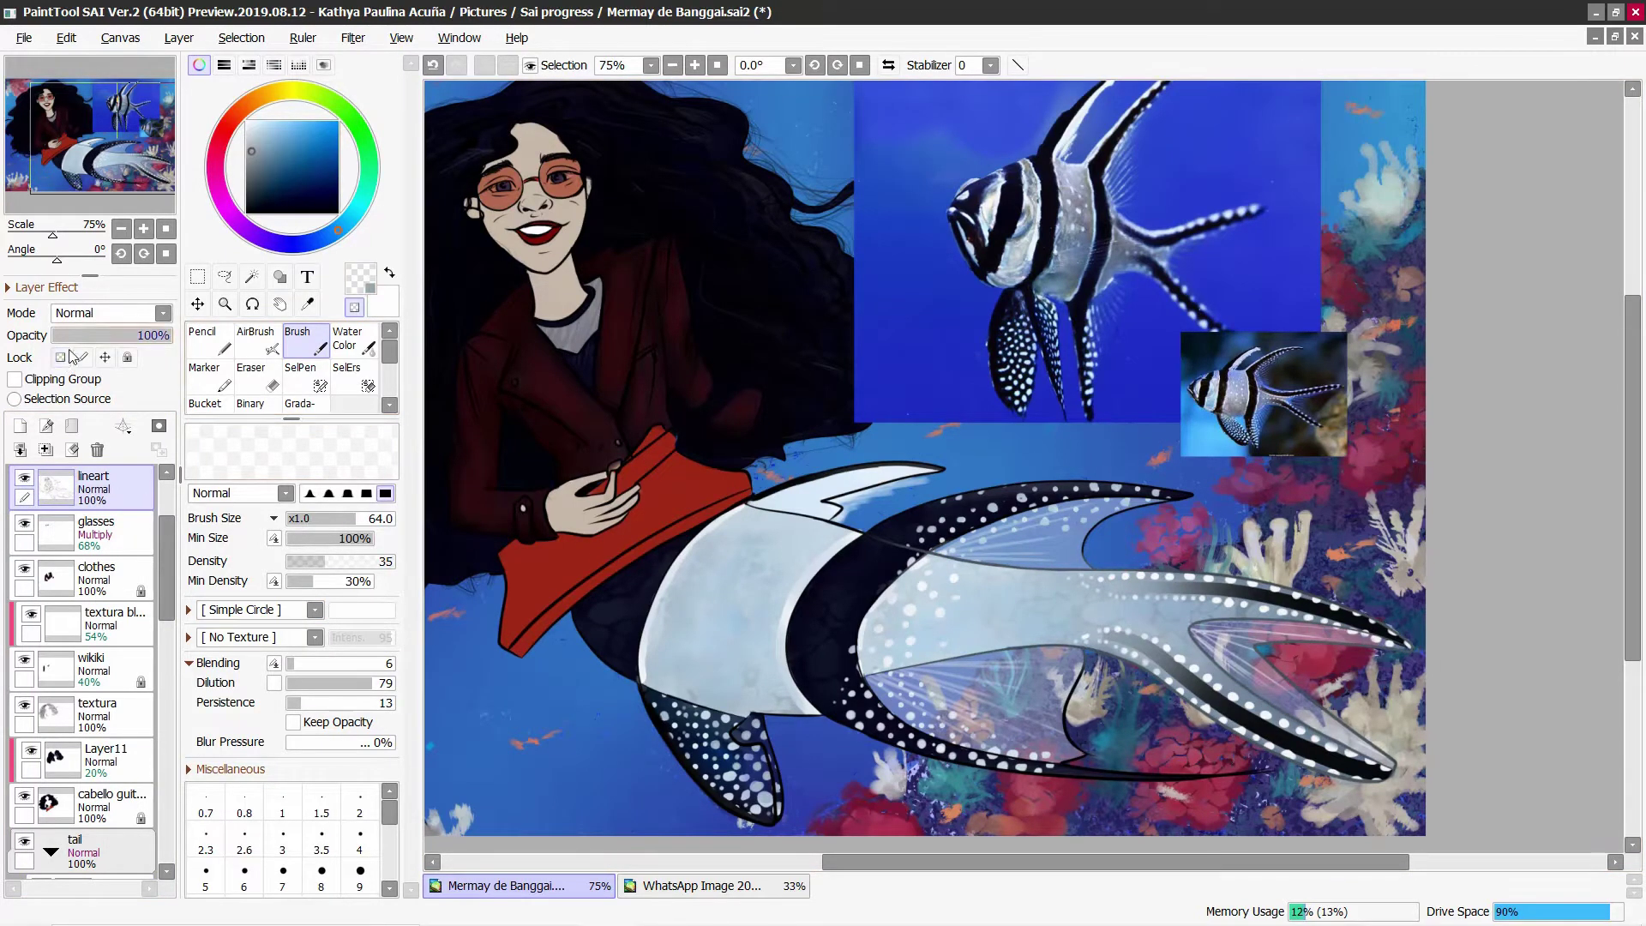
key(plus)
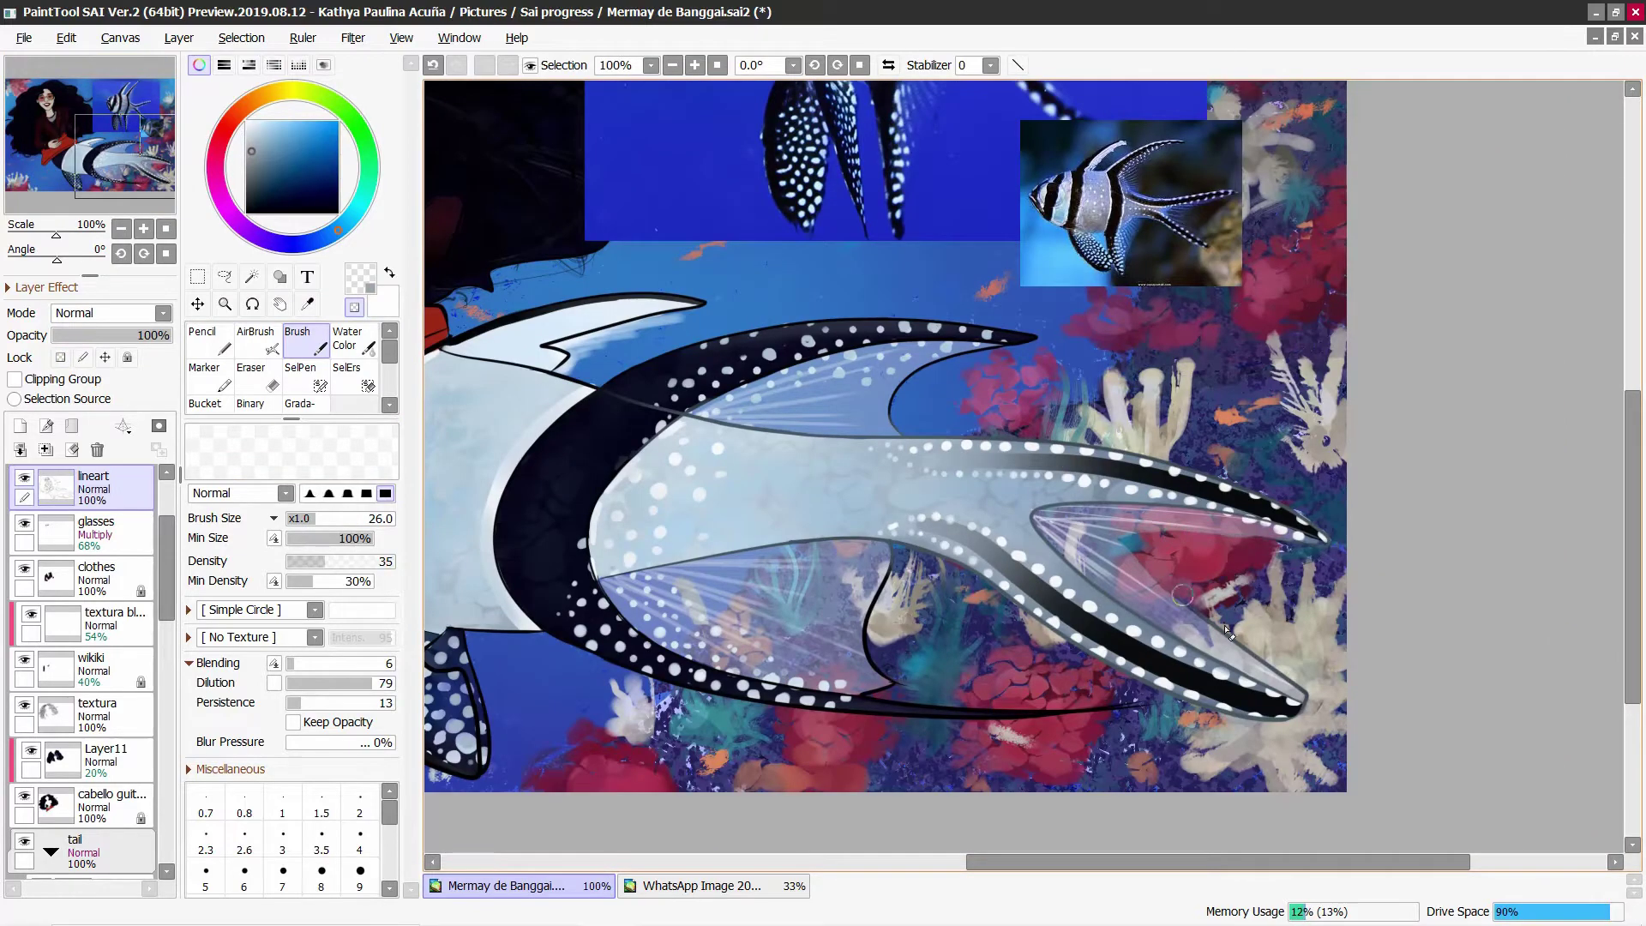
key(ctrl+z)
Step: Try to blend the upper and lower fin edge outlines into the fins with a sampled blue
alt+click(900, 403)
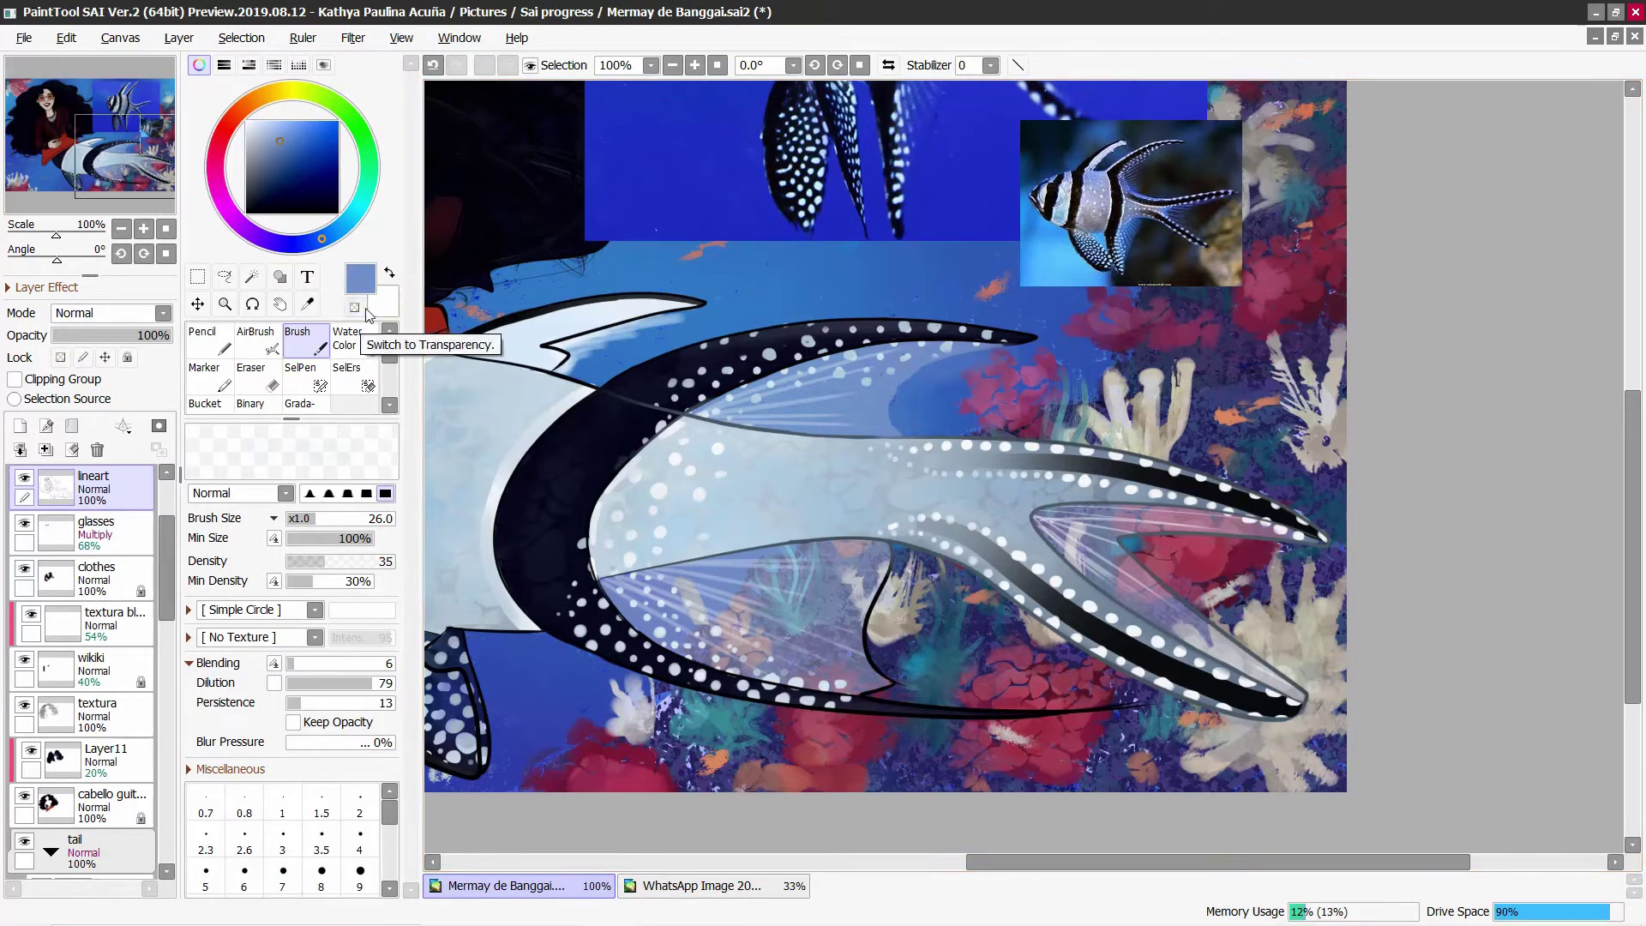
key(ctrl+z)
key(ctrl+z)
key(alt)
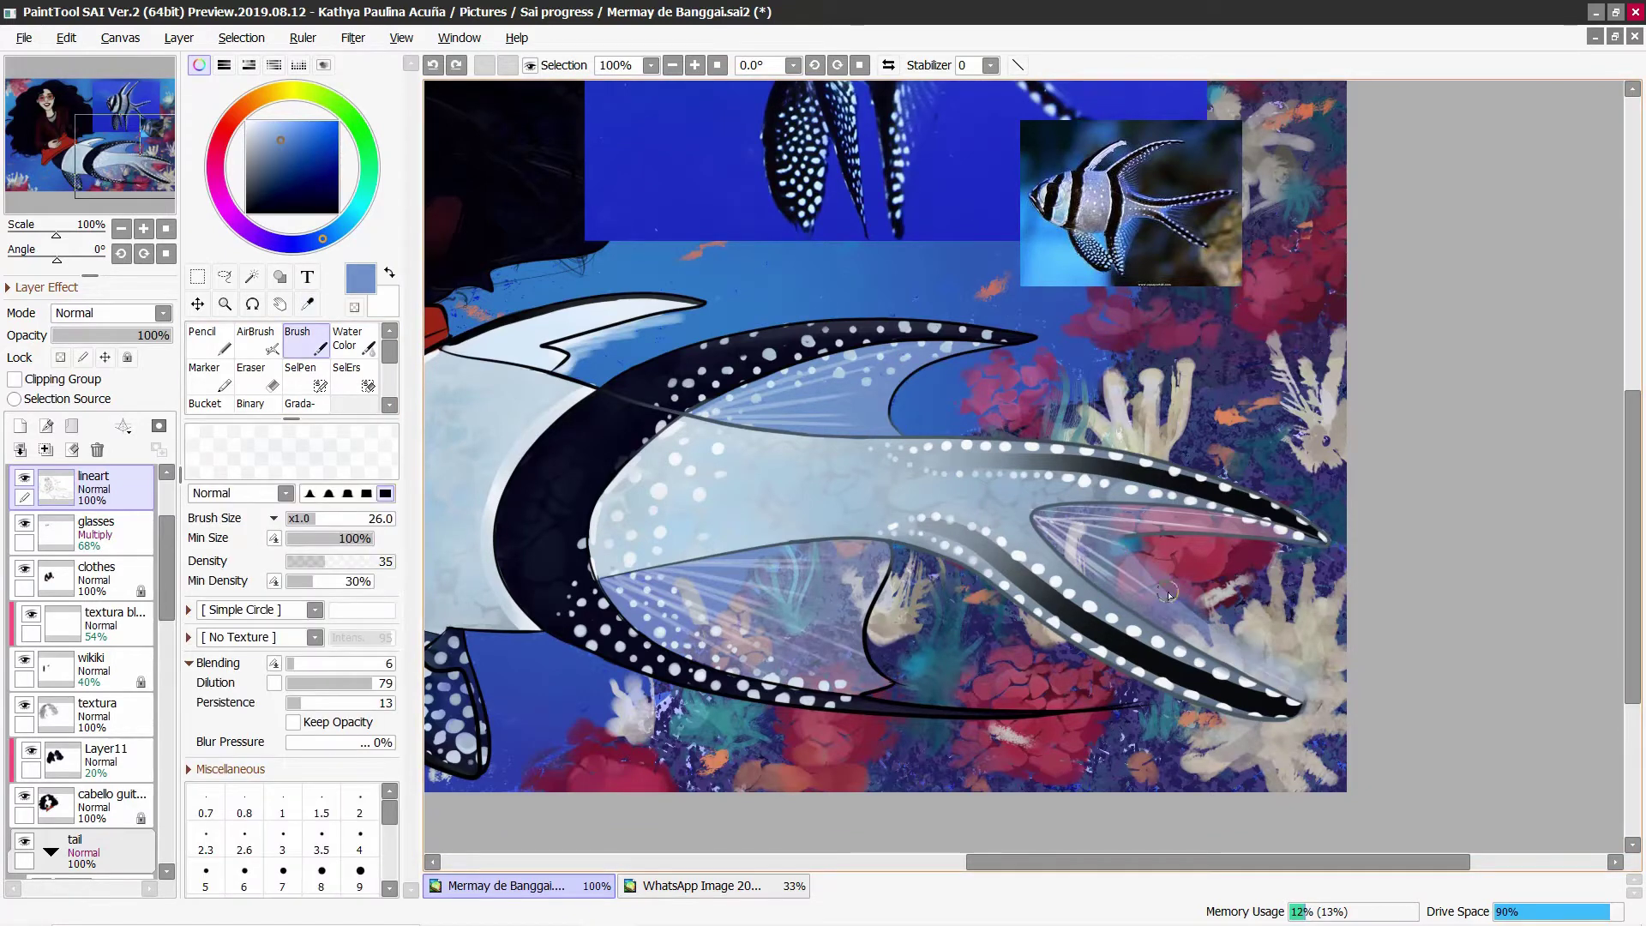
key(ctrl+y)
key(ctrl+y)
drag(930, 680, 873, 651)
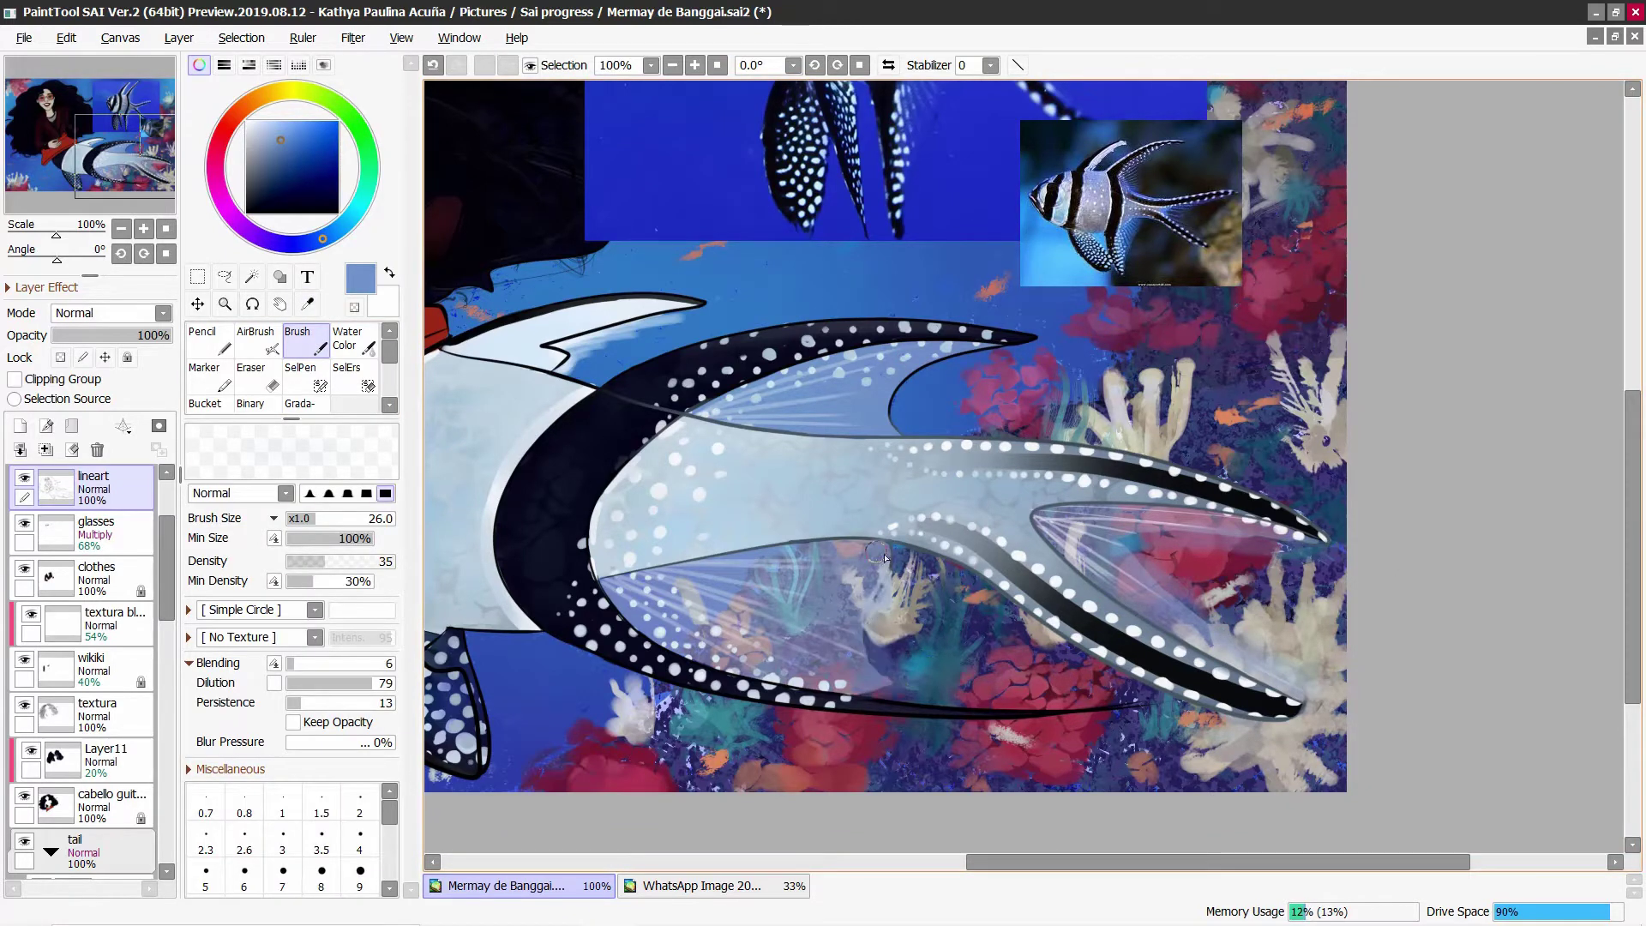
mouse_move(895, 419)
mouse_down()
mouse_move(909, 371)
mouse_move(1027, 342)
mouse_up()
Step: Try to soften the outlines of the tail lobes, dorsal fin and lower front fin with sampled blue tones
scroll(1029, 459, down, 1)
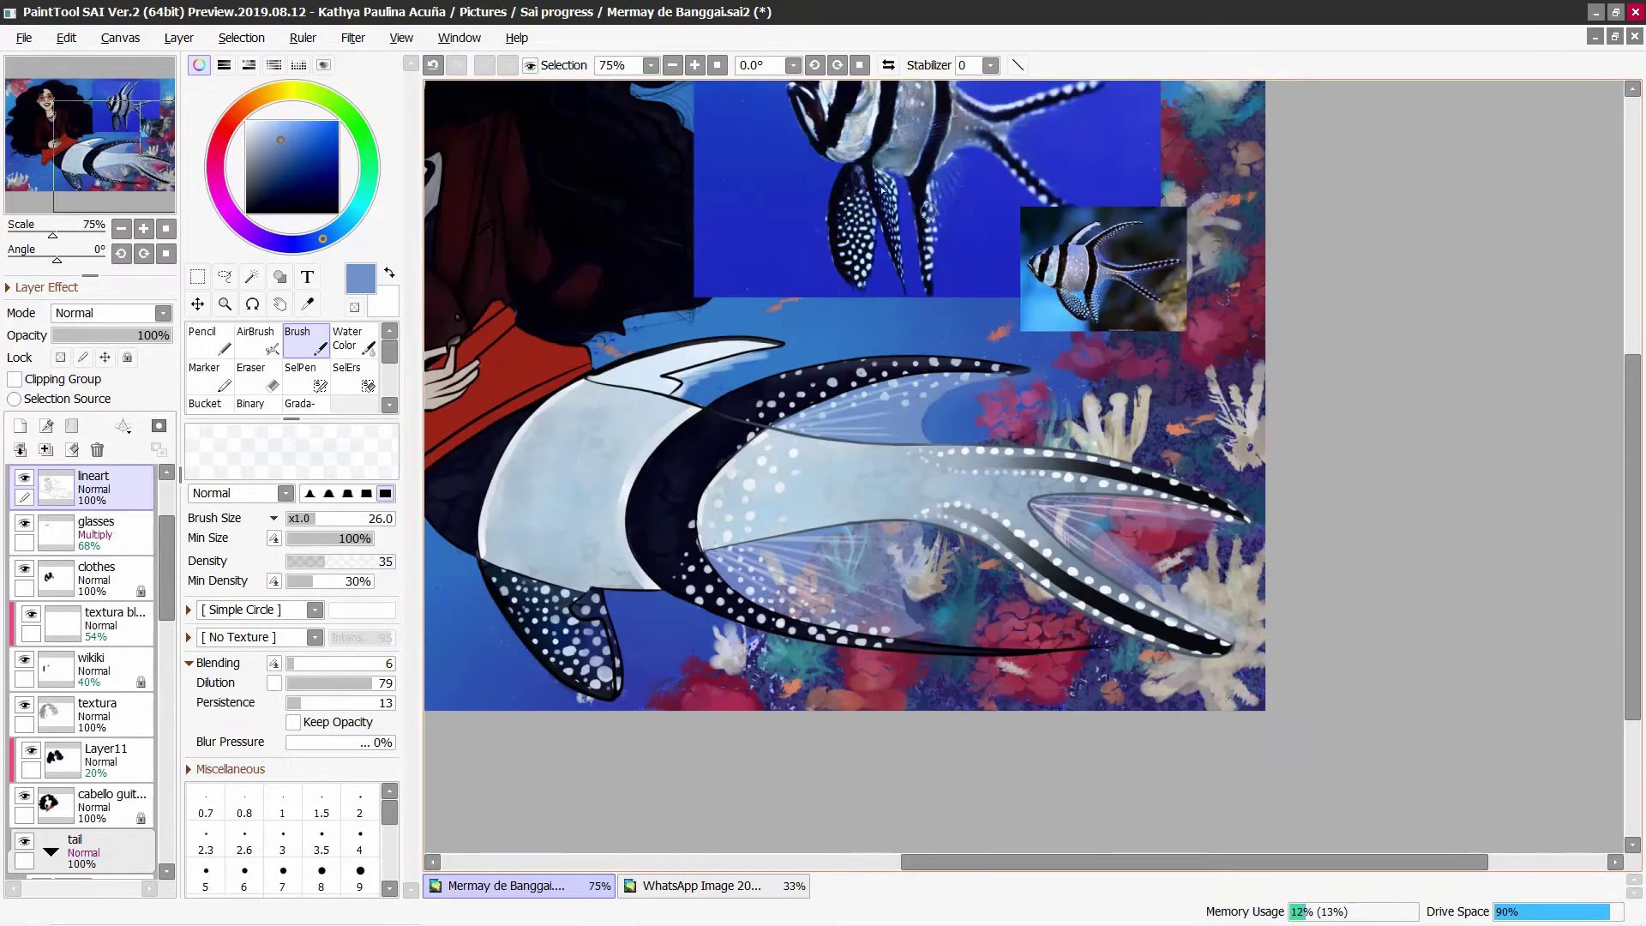
drag(1089, 467, 1252, 516)
drag(1025, 570, 1197, 649)
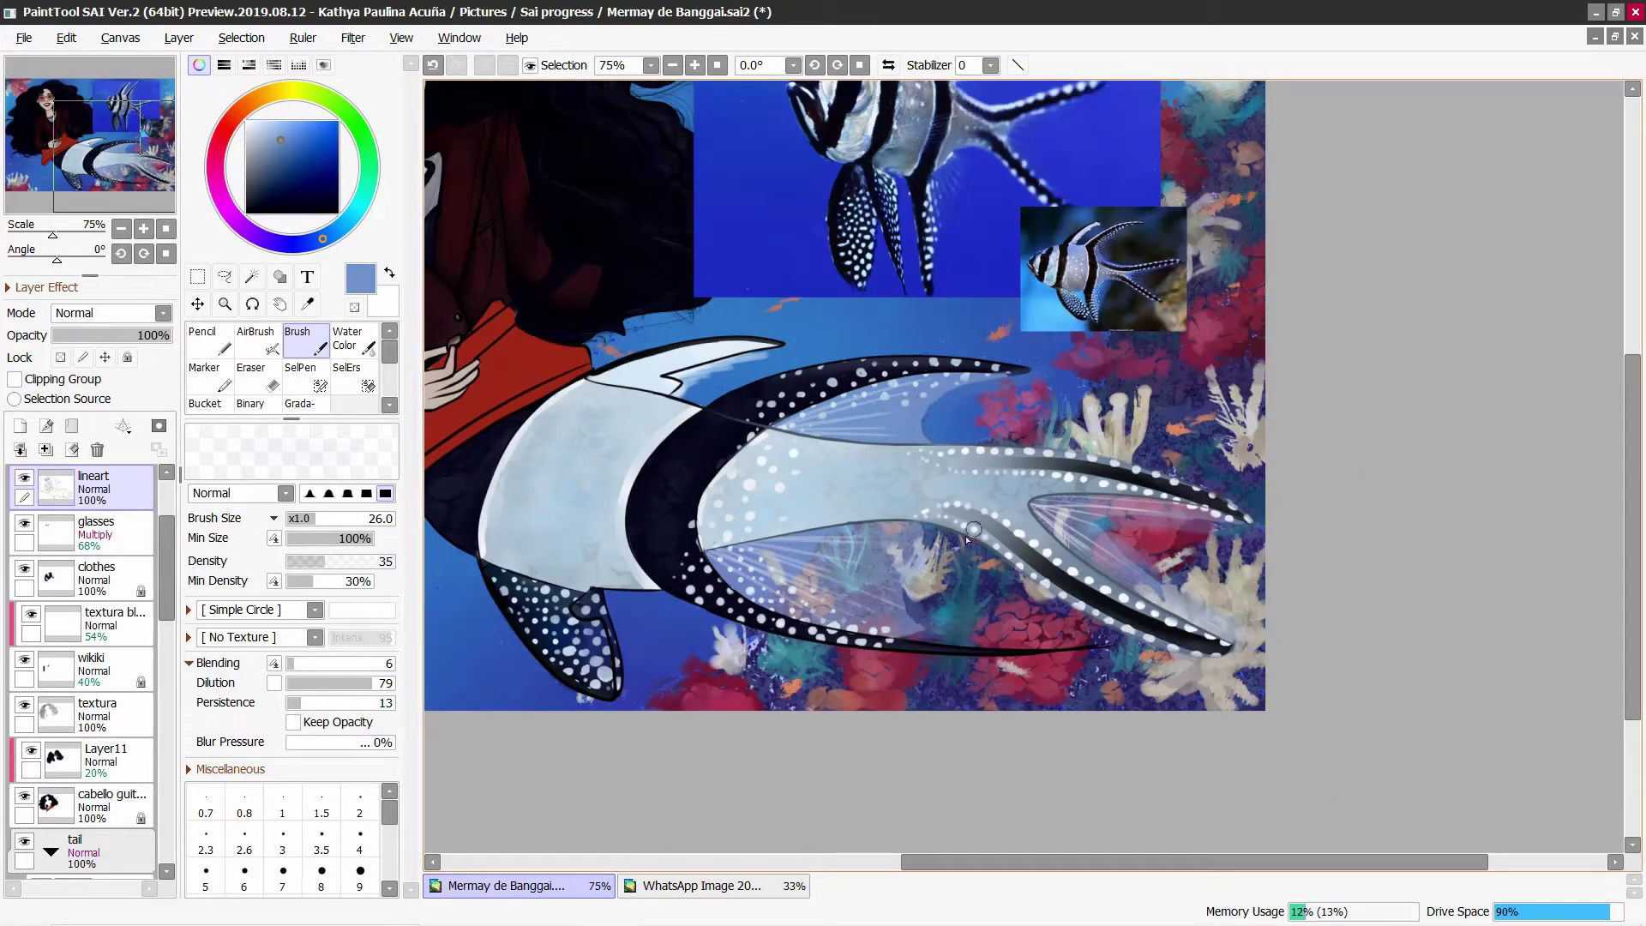
drag(1044, 371, 1067, 501)
alt+click(739, 513)
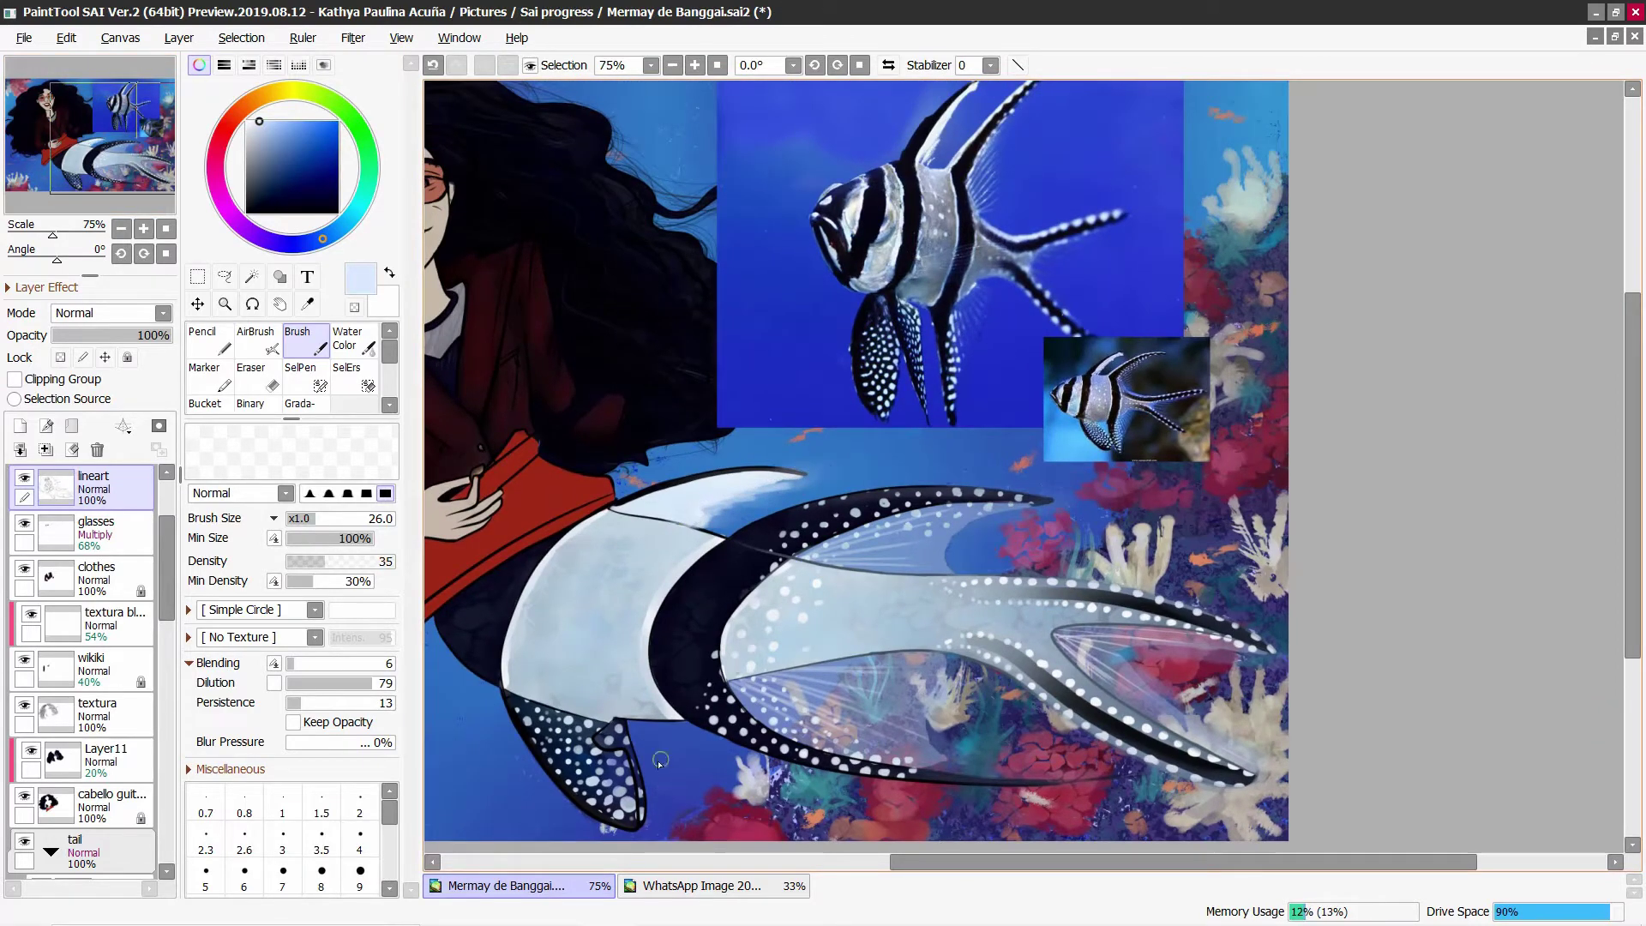
alt+click(615, 772)
mouse_move(616, 772)
mouse_down()
mouse_move(600, 733)
mouse_move(613, 750)
mouse_up()
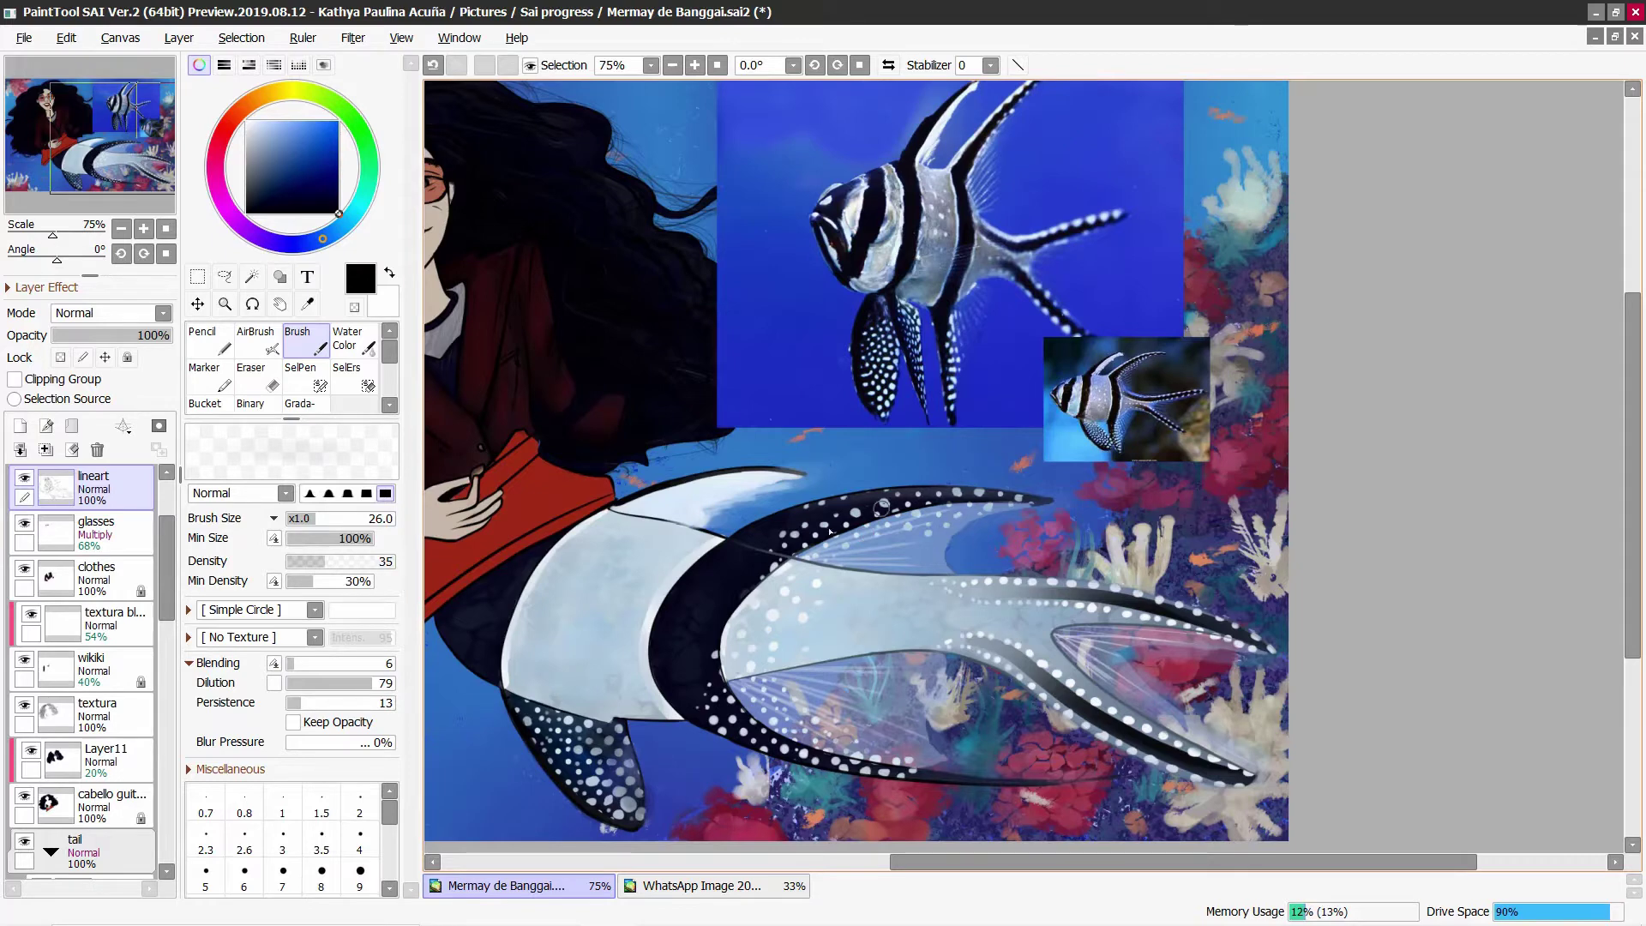
Step: Undo the blue strokes painted over the fin outlines on the lineart layer
alt+click(824, 604)
key(ctrl+z)
key(ctrl+z)
key(ctrl+z)
key(ctrl+z)
key(ctrl+z)
key(ctrl+z)
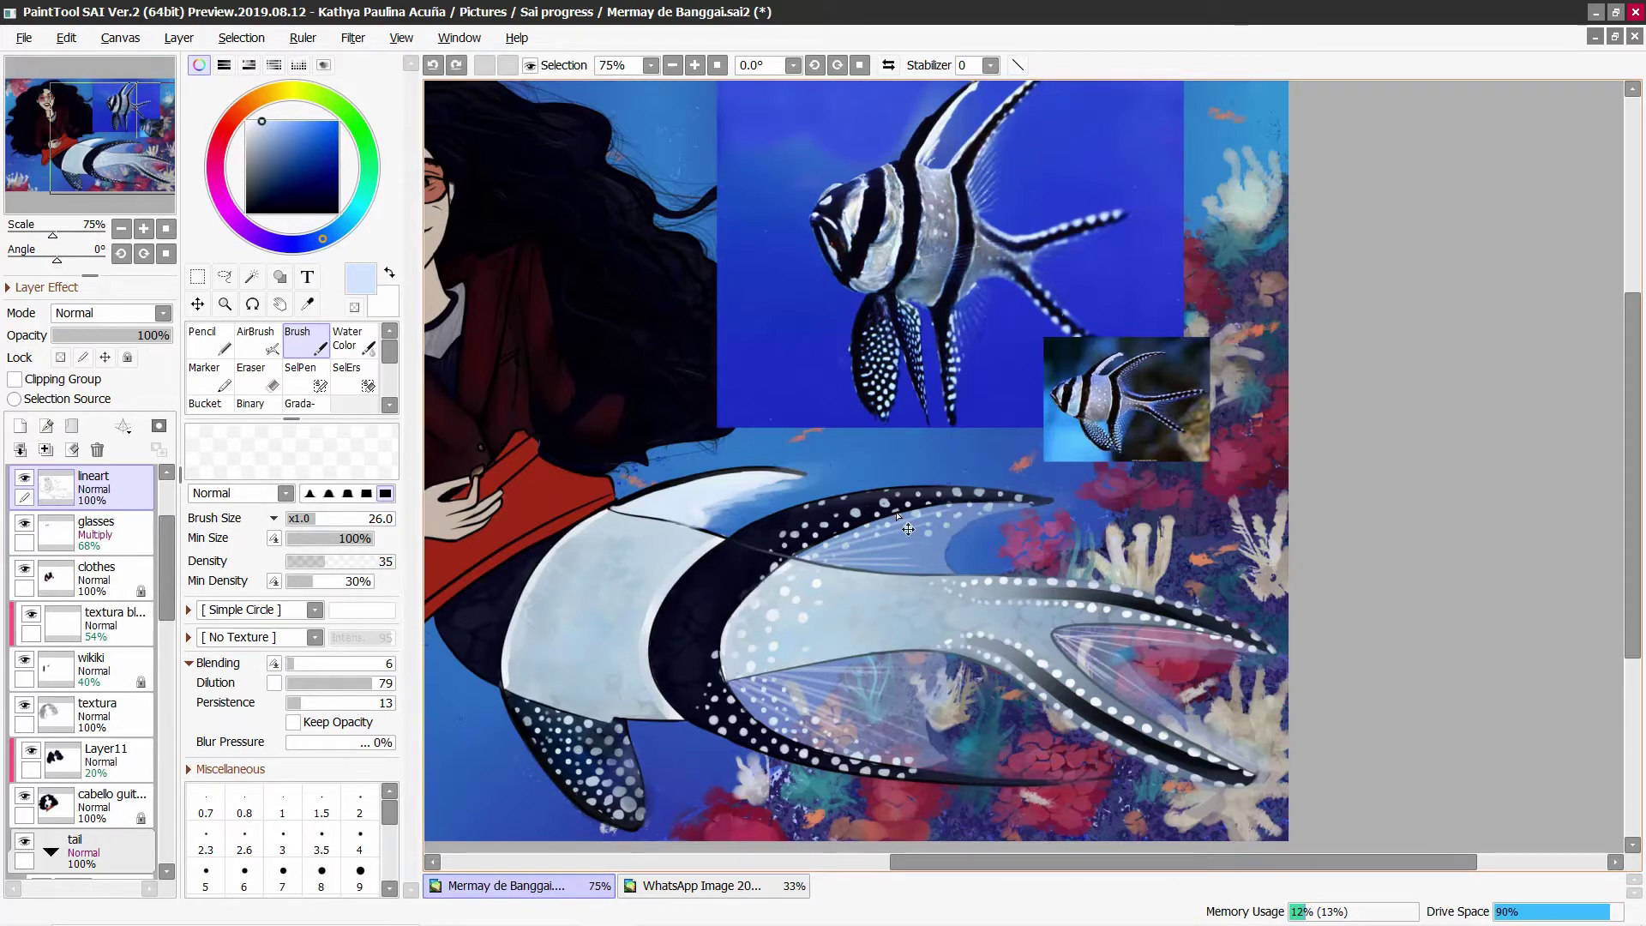
key(ctrl+y)
key(ctrl+y)
key(ctrl+y)
key(ctrl+y)
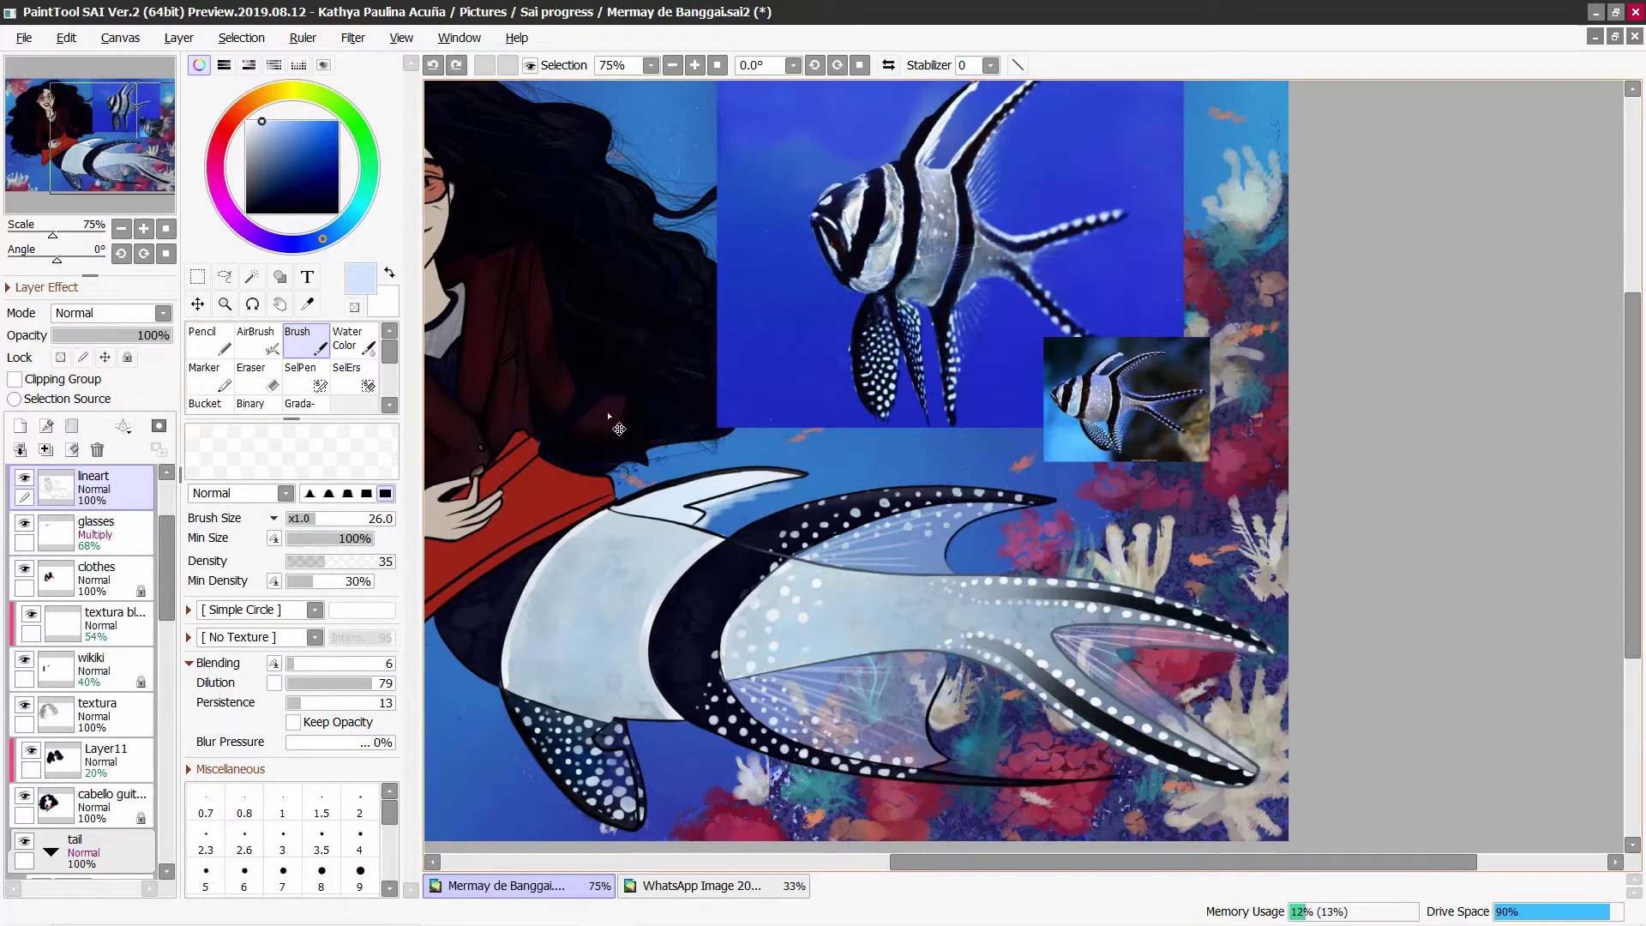
key(ctrl+z)
key(ctrl+y)
Step: With the lineart layer's opacity locked, recolour the rear fin and tail fork outlines in sampled slate, blue and mauve
alt+click(758, 583)
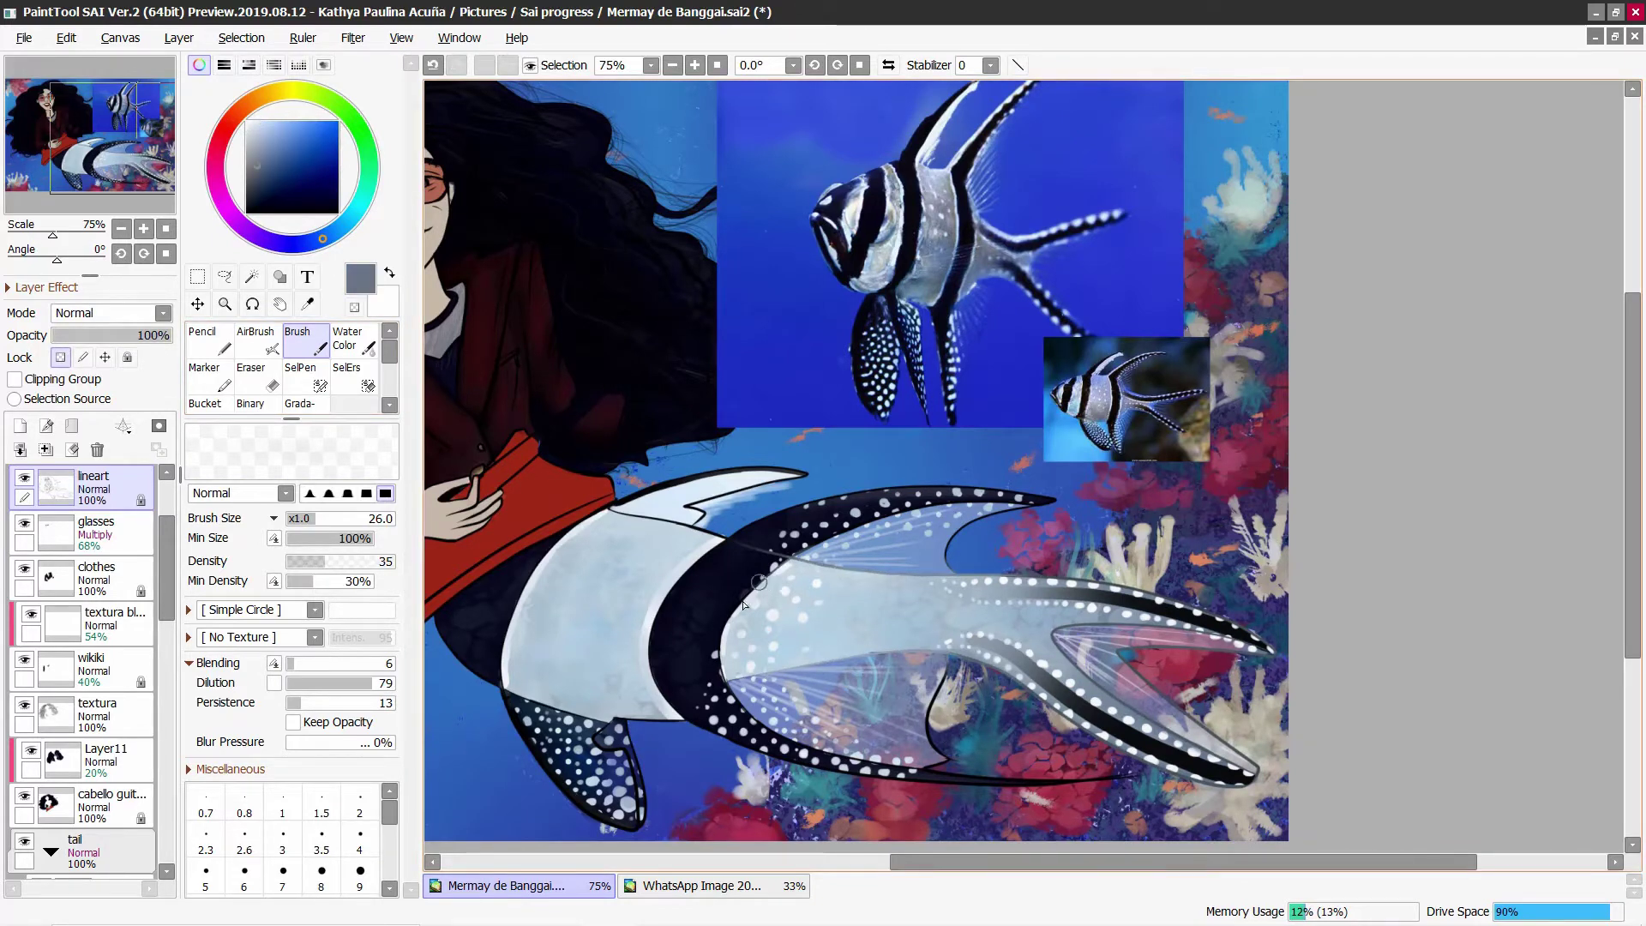
mouse_move(815, 766)
mouse_down()
mouse_move(931, 747)
mouse_move(927, 731)
mouse_up()
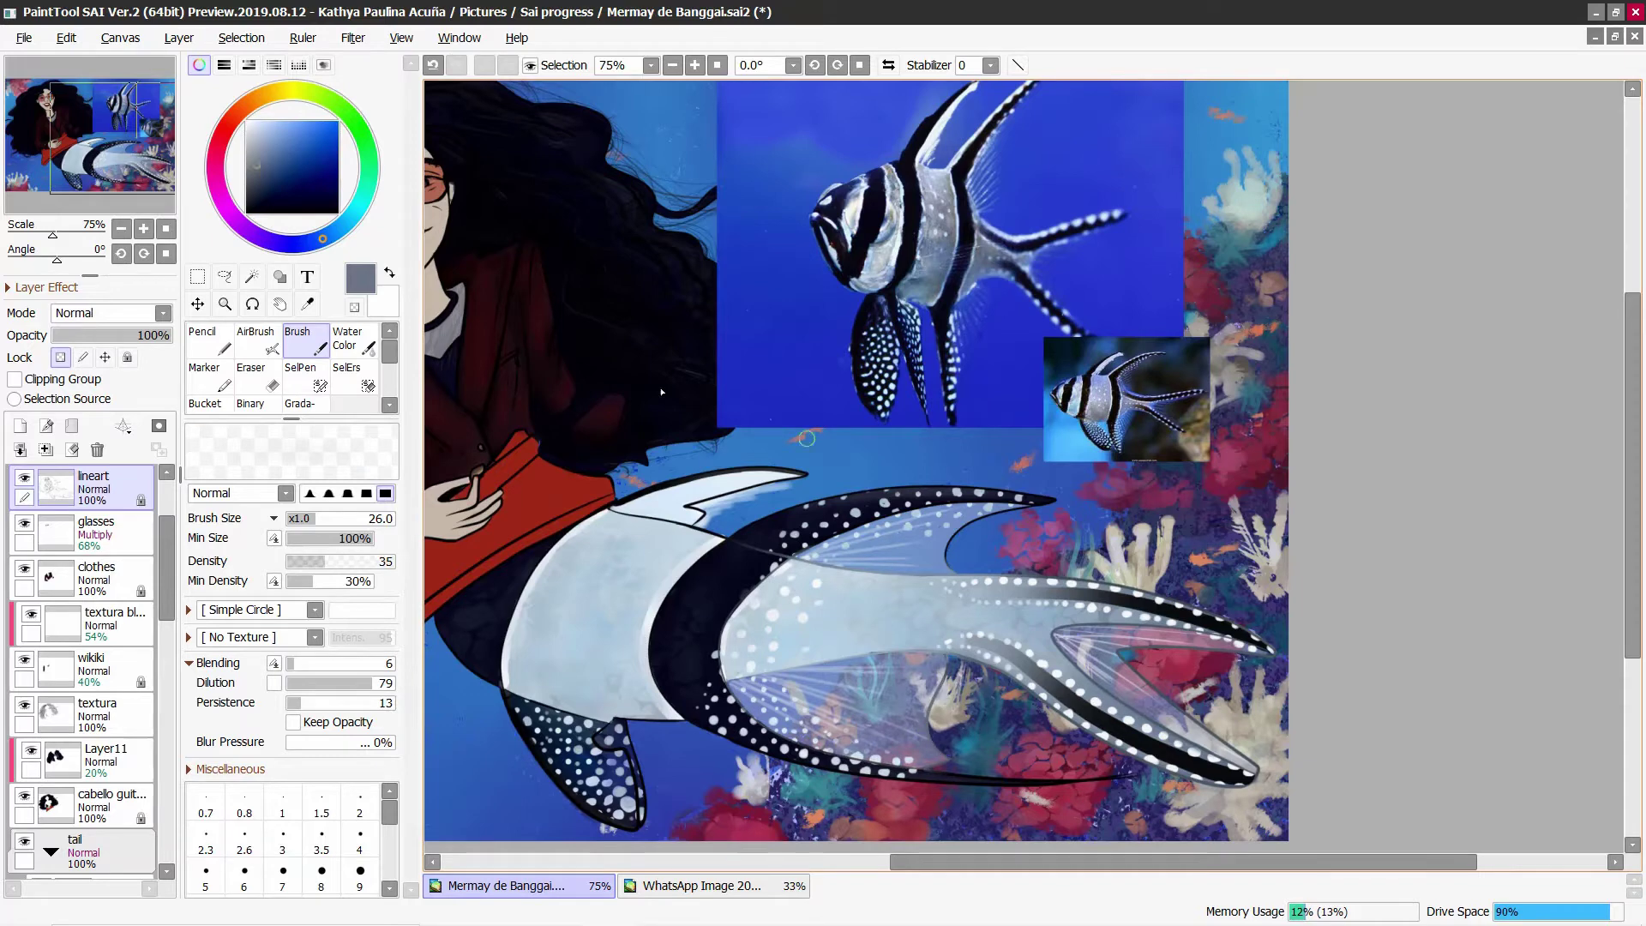
alt+click(971, 532)
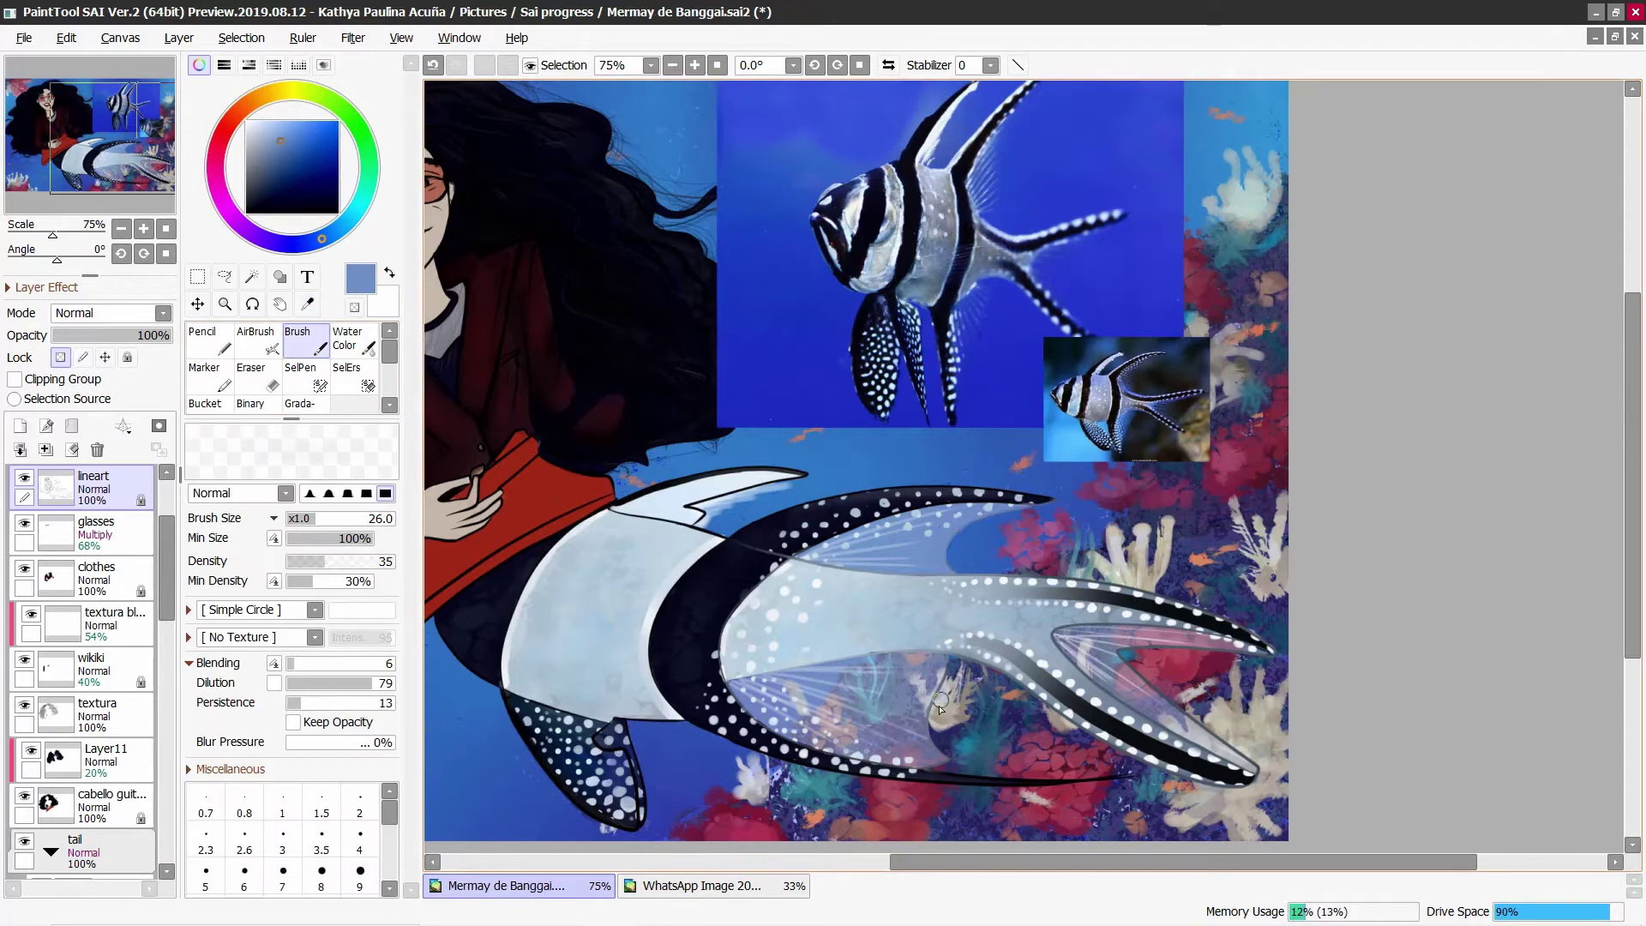
alt+click(925, 735)
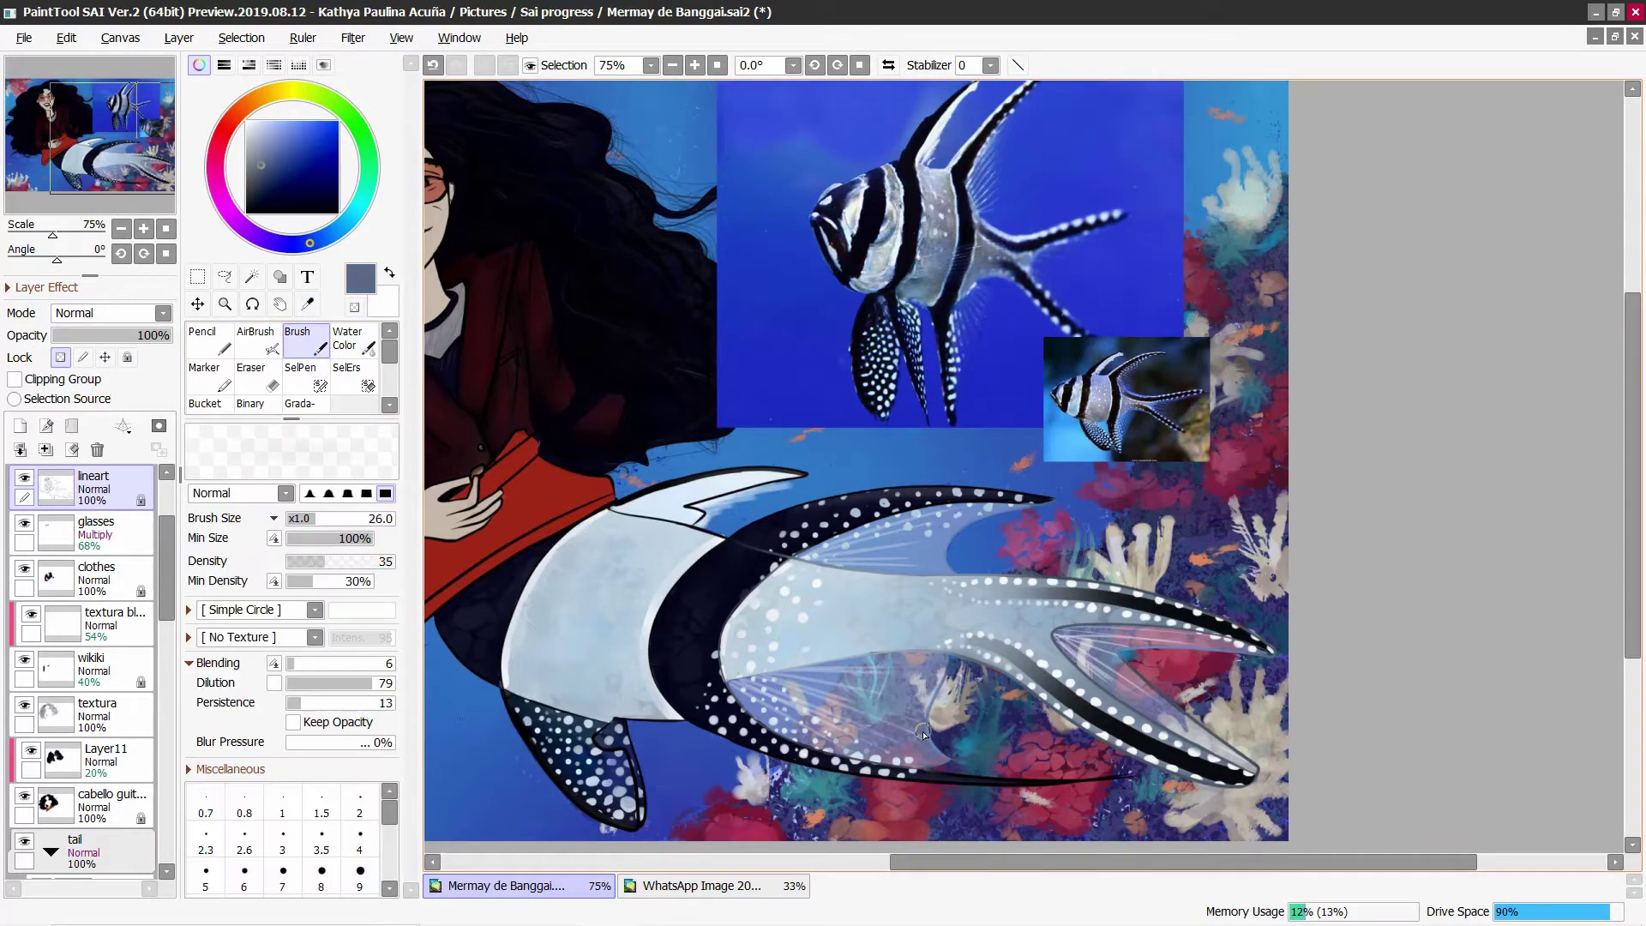
alt+click(1150, 656)
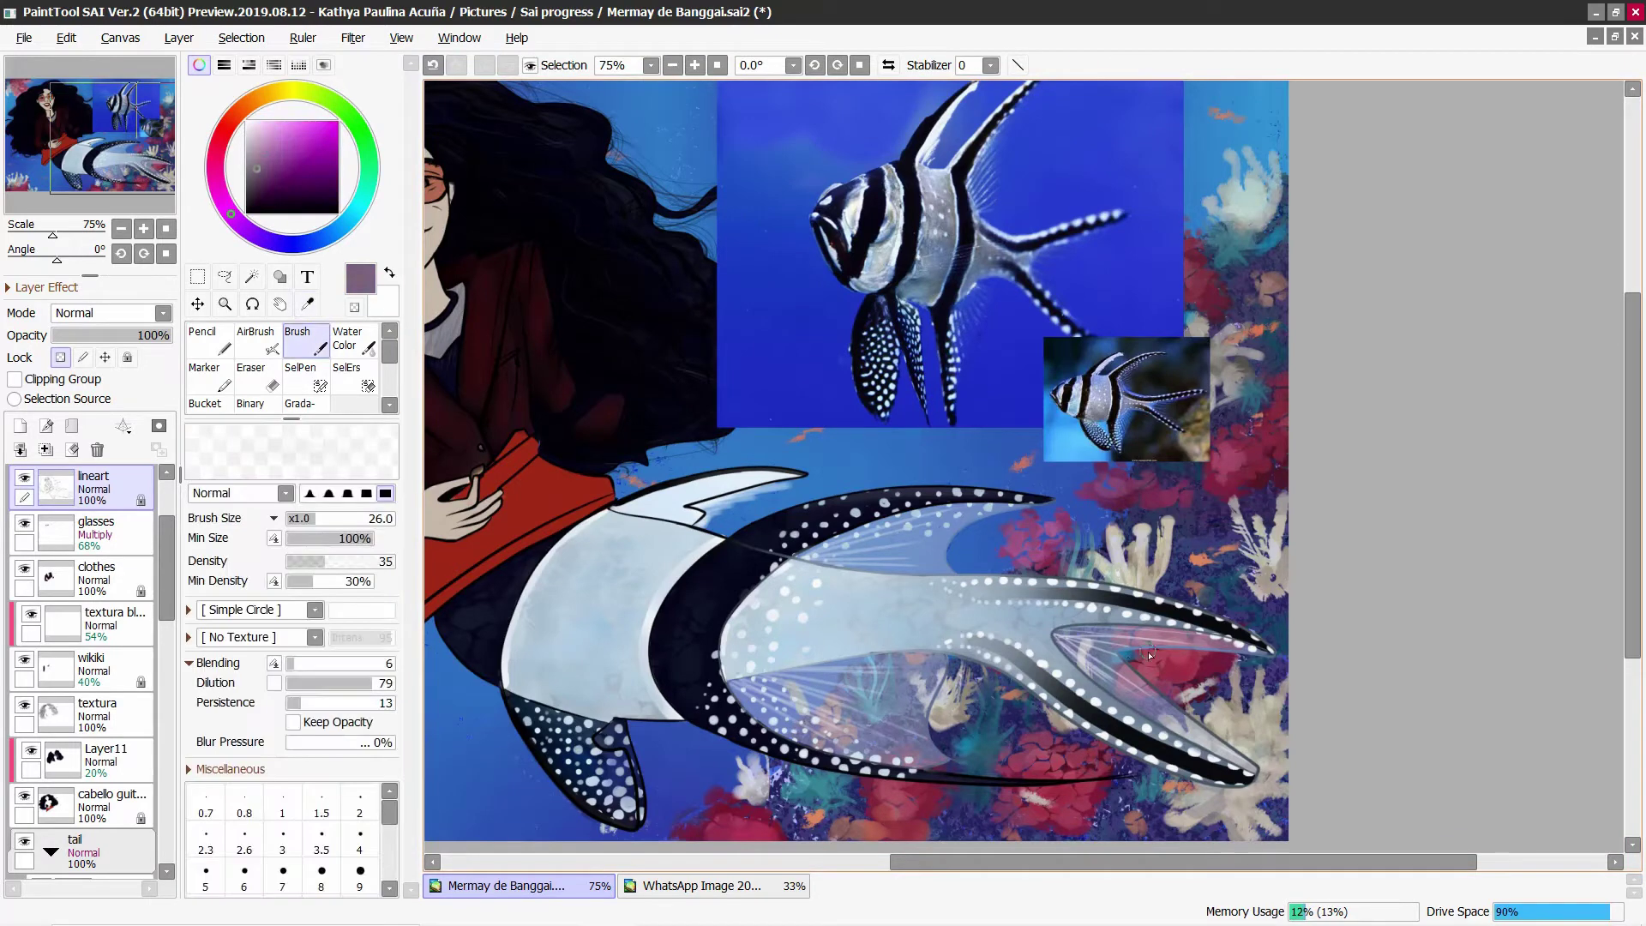
alt+click(1188, 711)
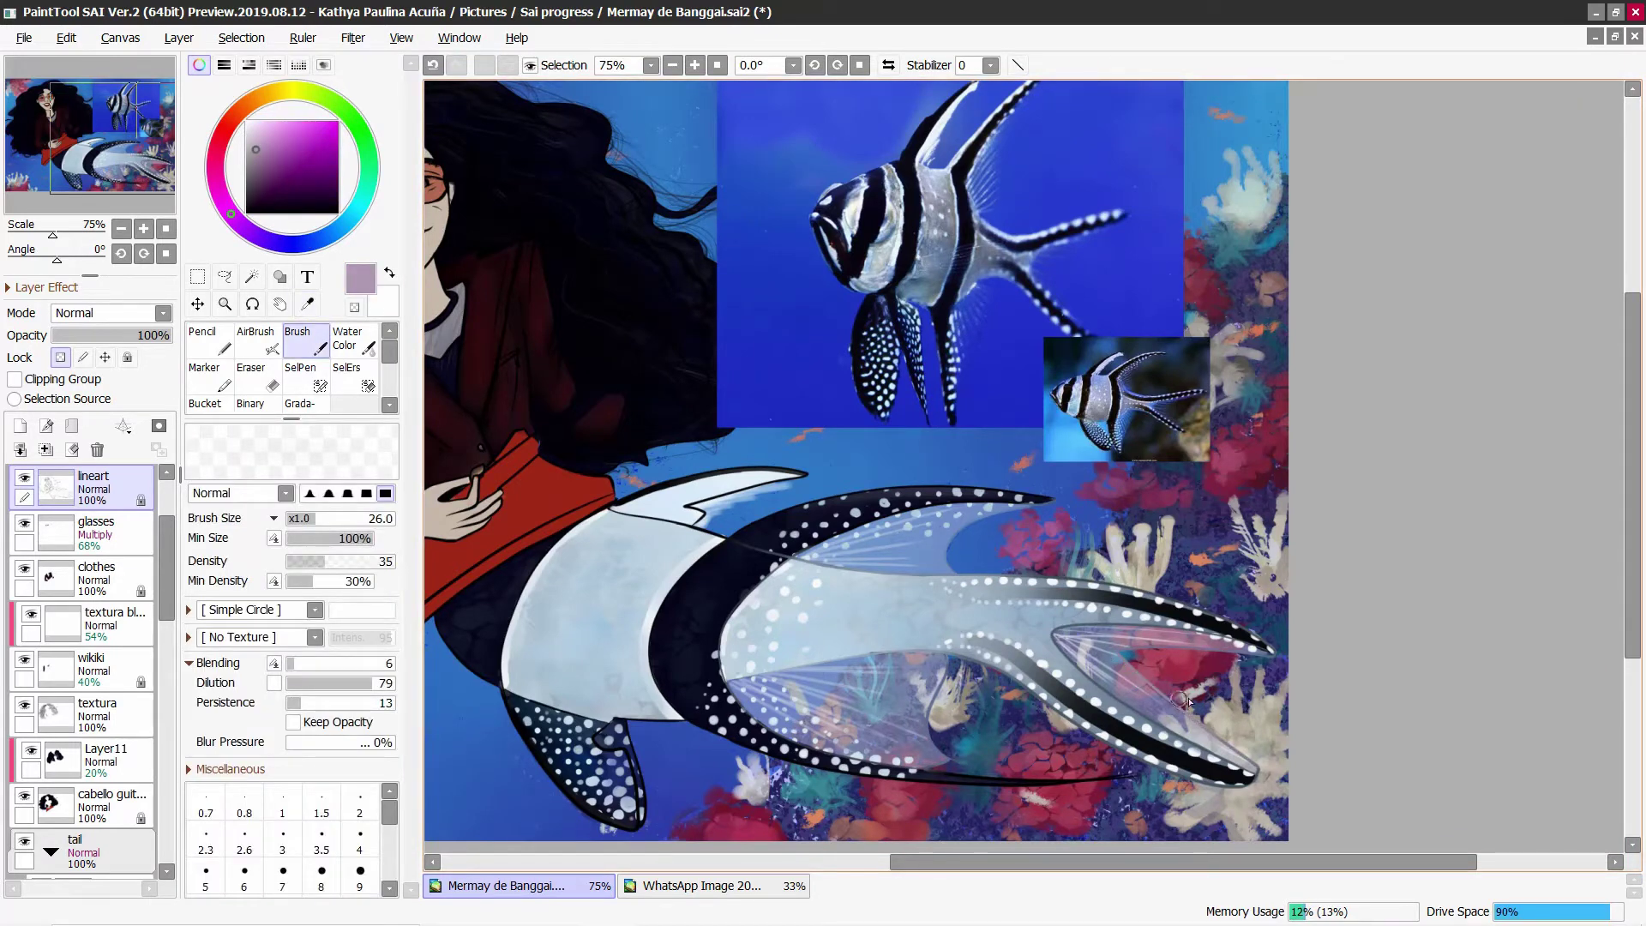
Step: Recolour the outline where the dorsal fin meets the tail body with sampled black and light grey
alt+click(748, 534)
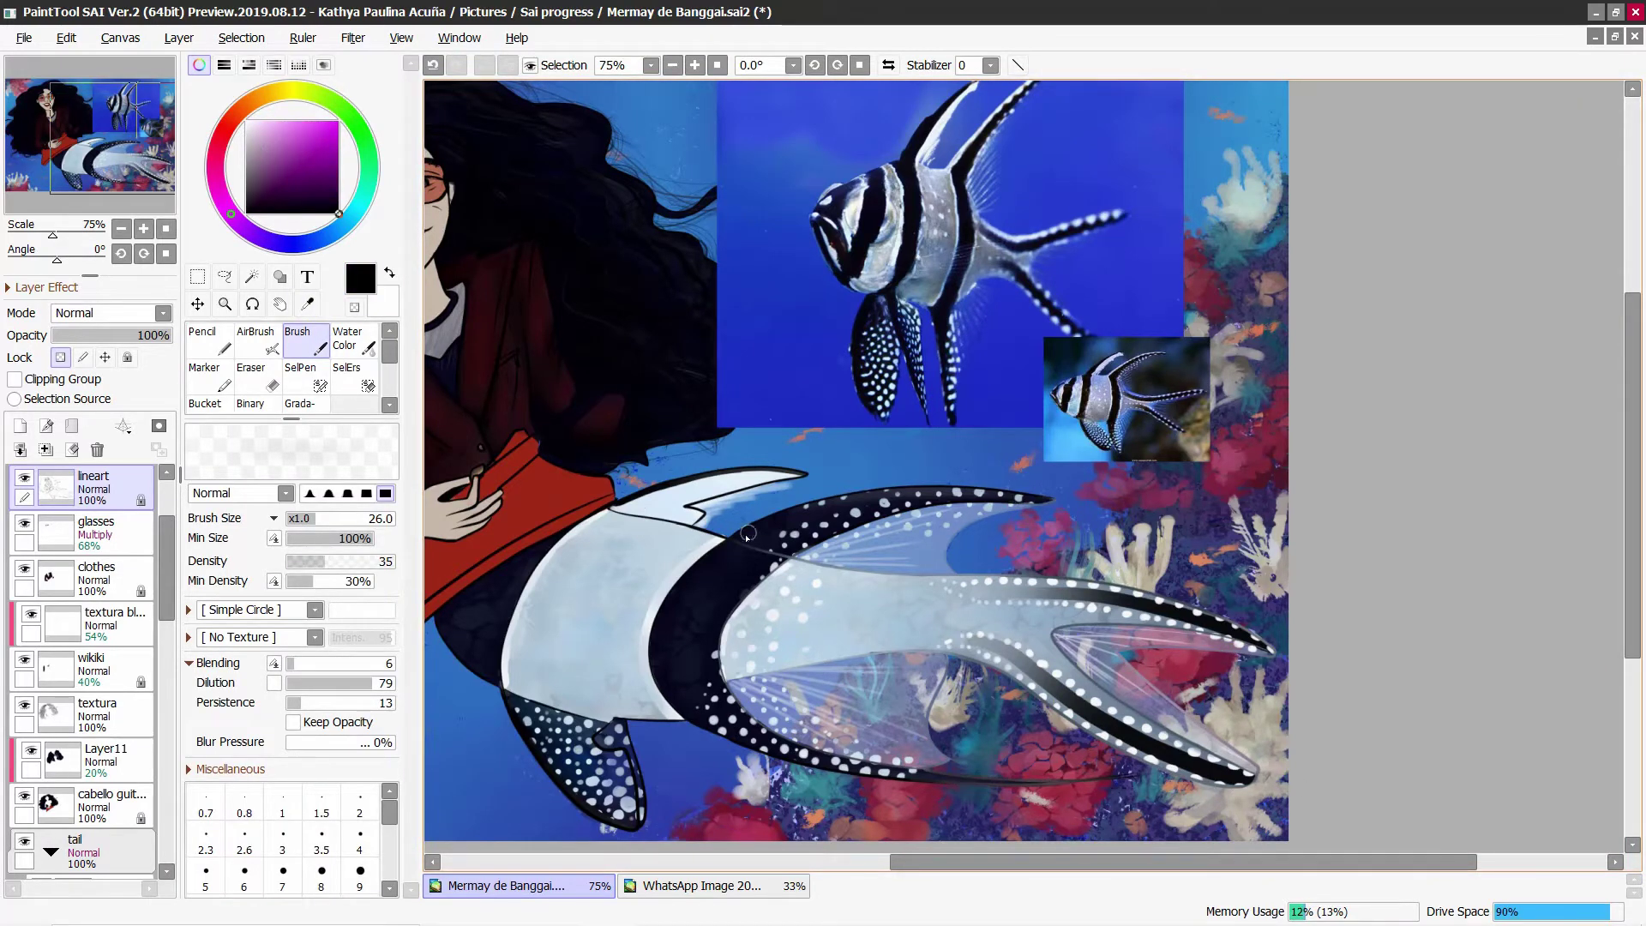
alt+click(737, 532)
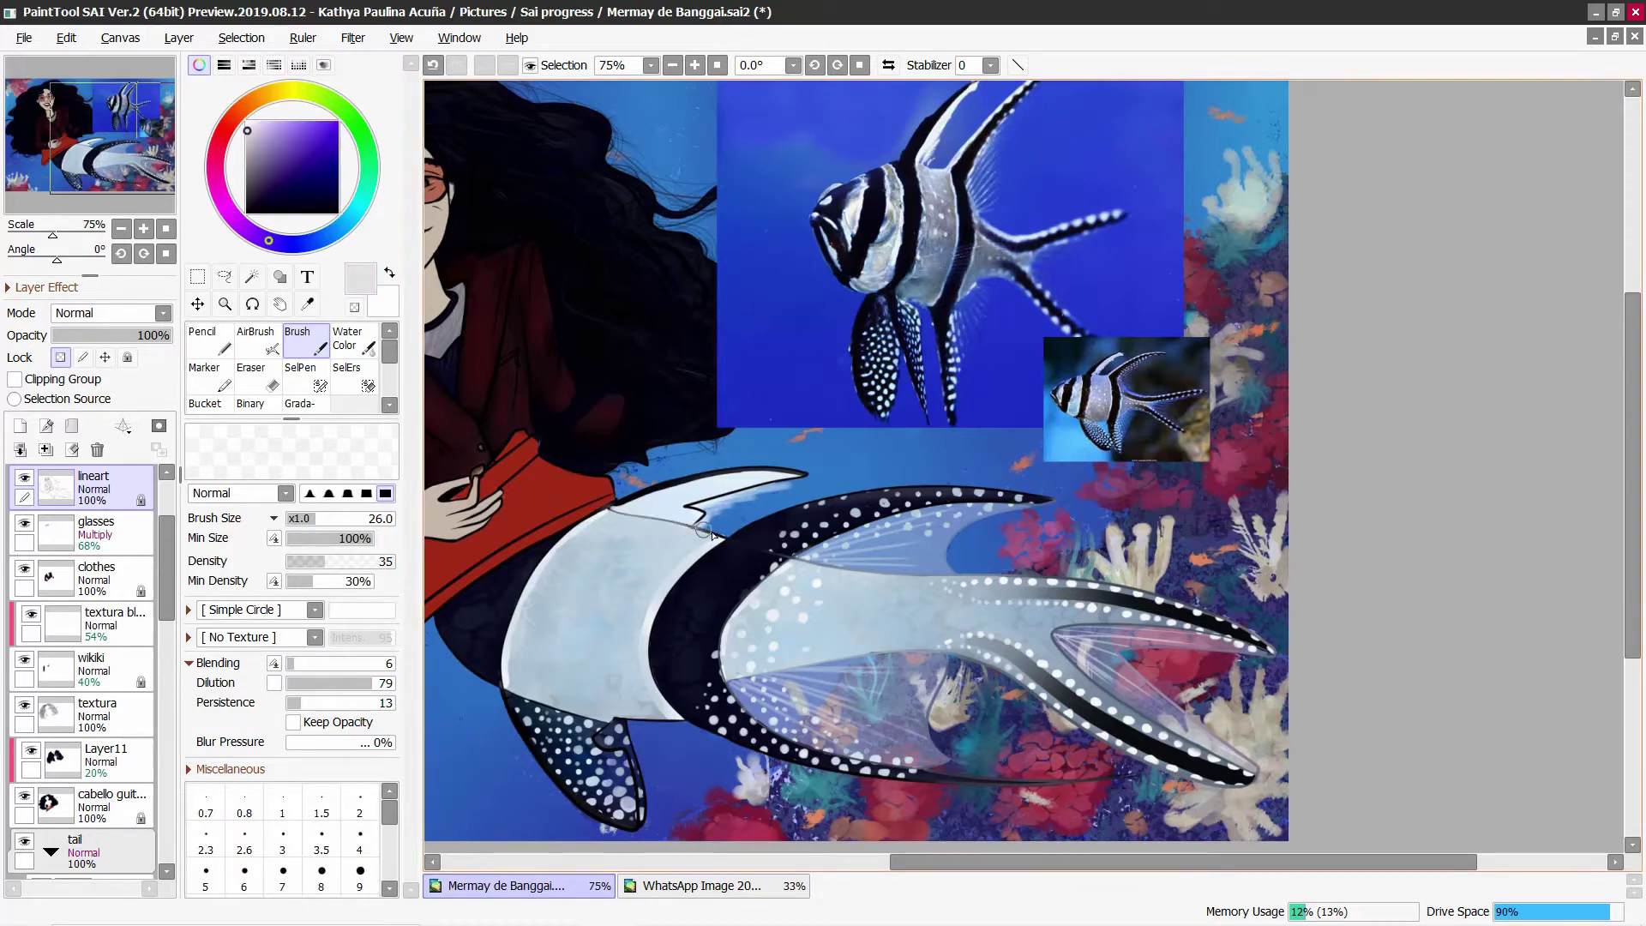
alt+click(601, 533)
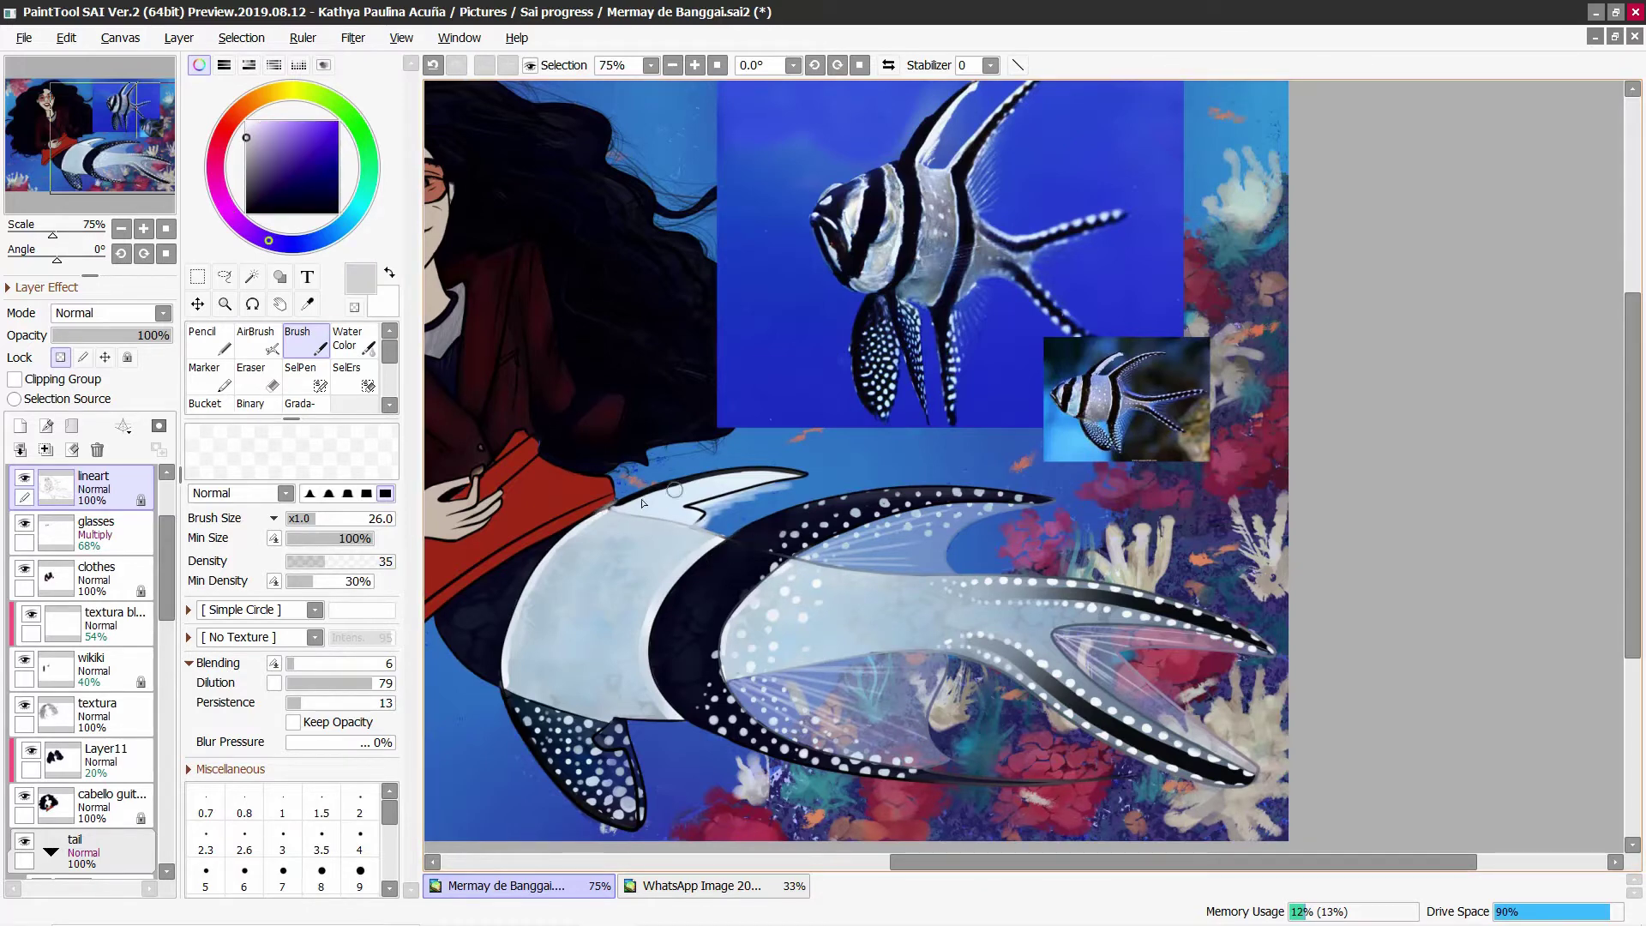
alt+click(599, 440)
Step: With the lineart layer's opacity locked, recolour the dorsal fin's lower outline in a sampled pale blue using the size 26 Brush
scroll(613, 506, down, 1)
scroll(612, 506, up, 4)
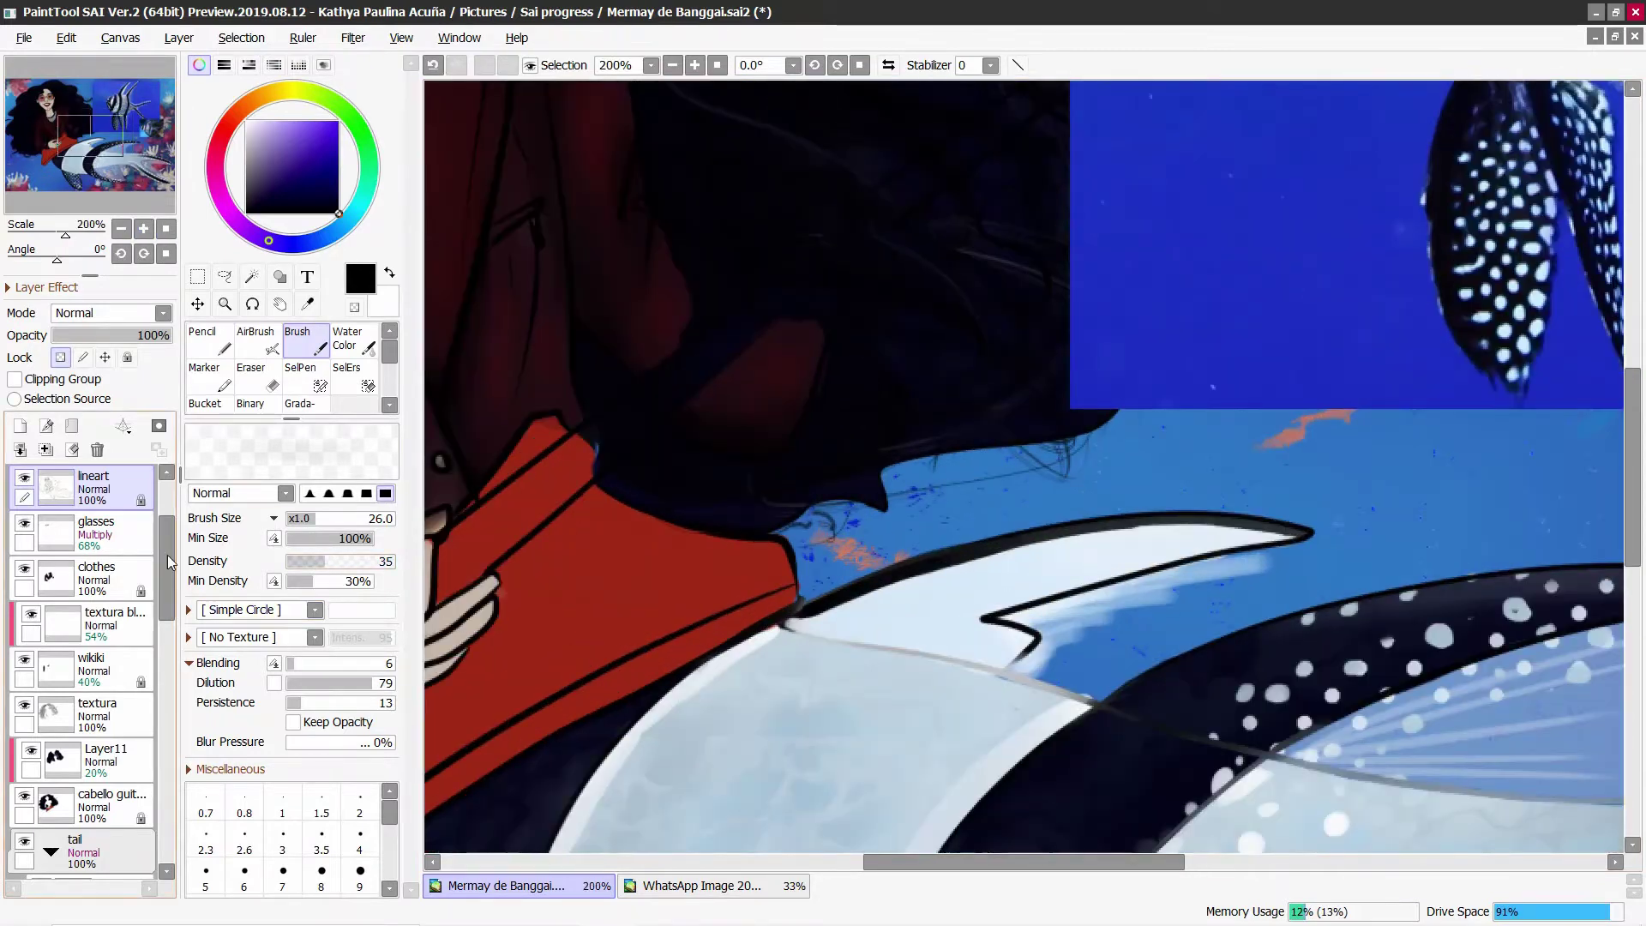
key(n)
key(ctrl+z)
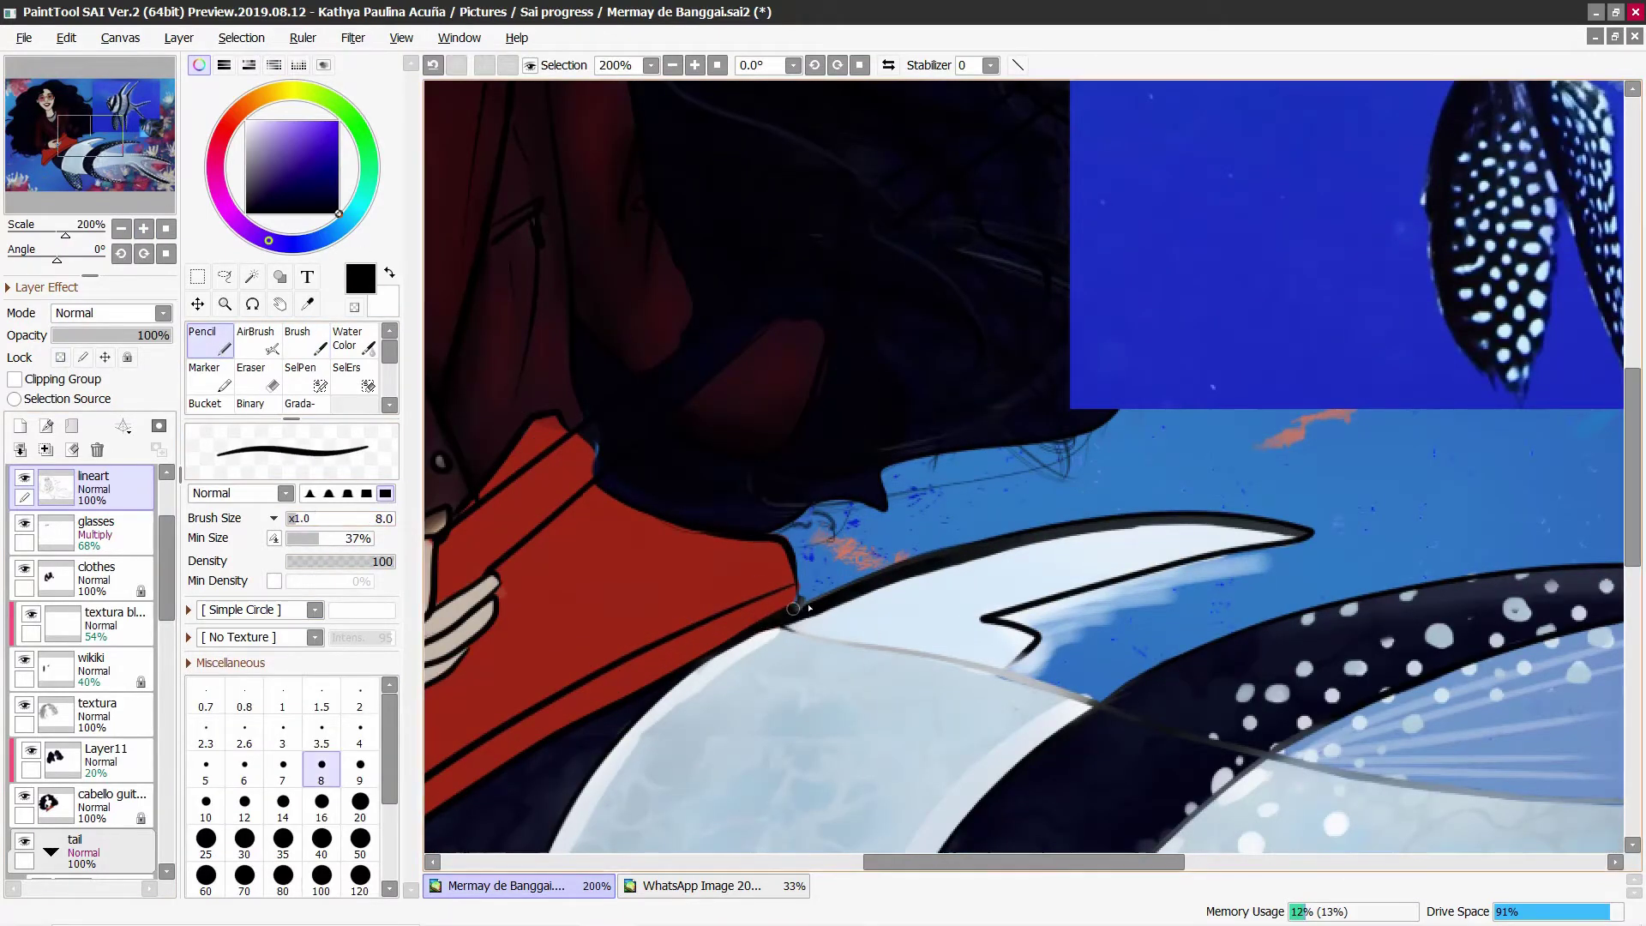
click(60, 358)
alt+click(797, 631)
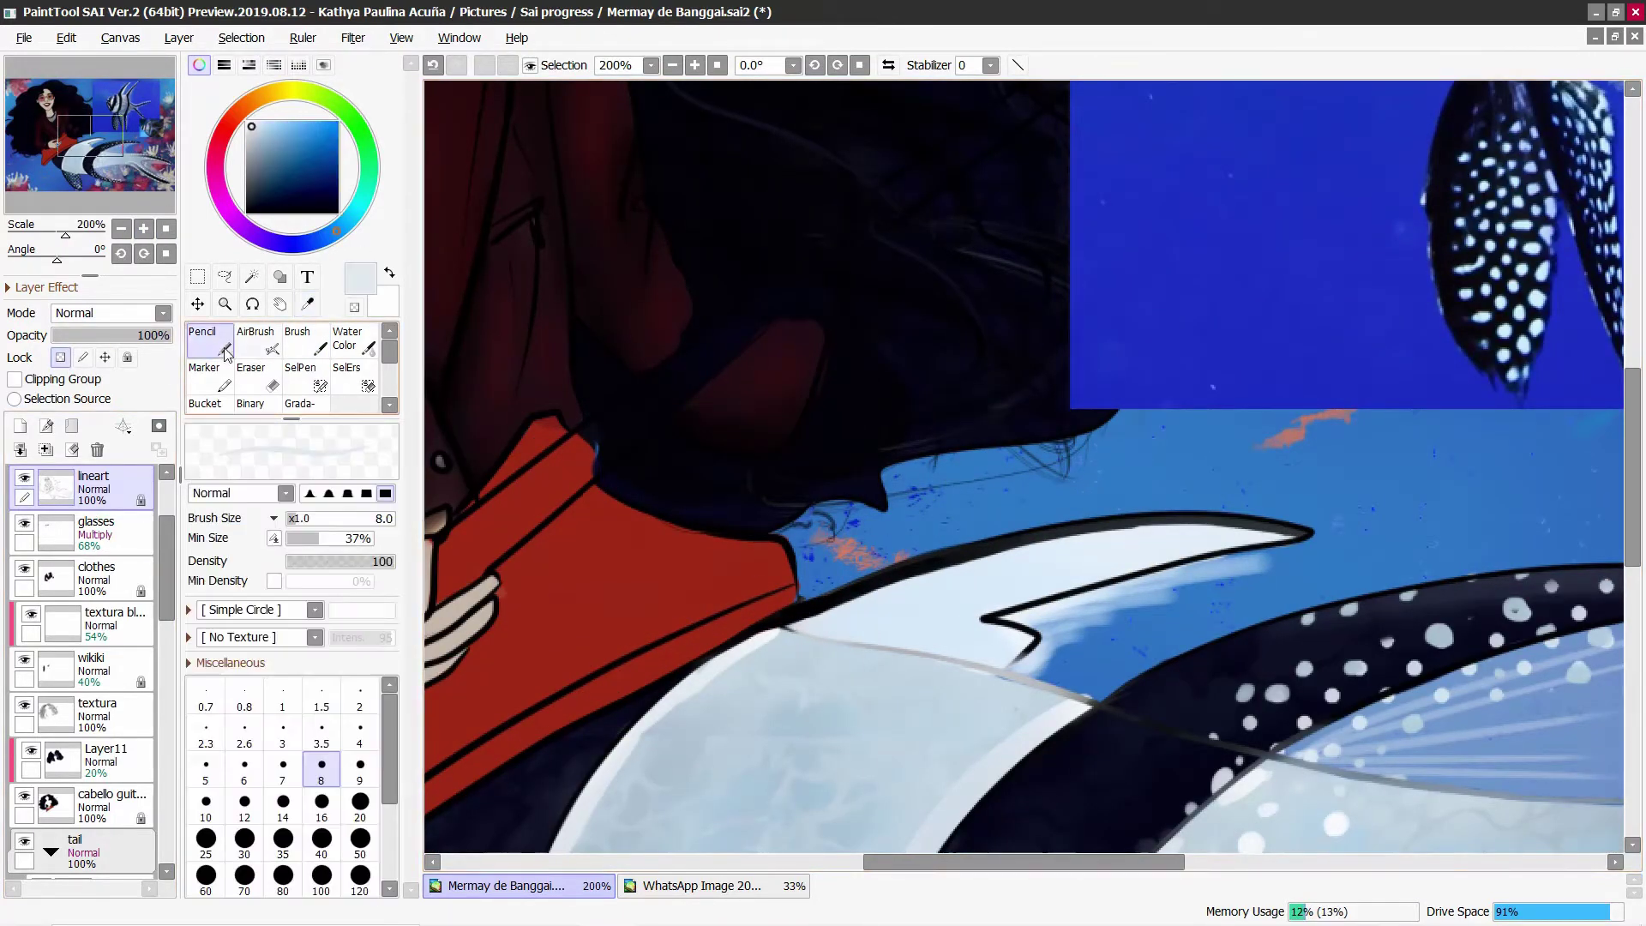
key(ctrl+z)
click(305, 350)
drag(970, 645, 1063, 651)
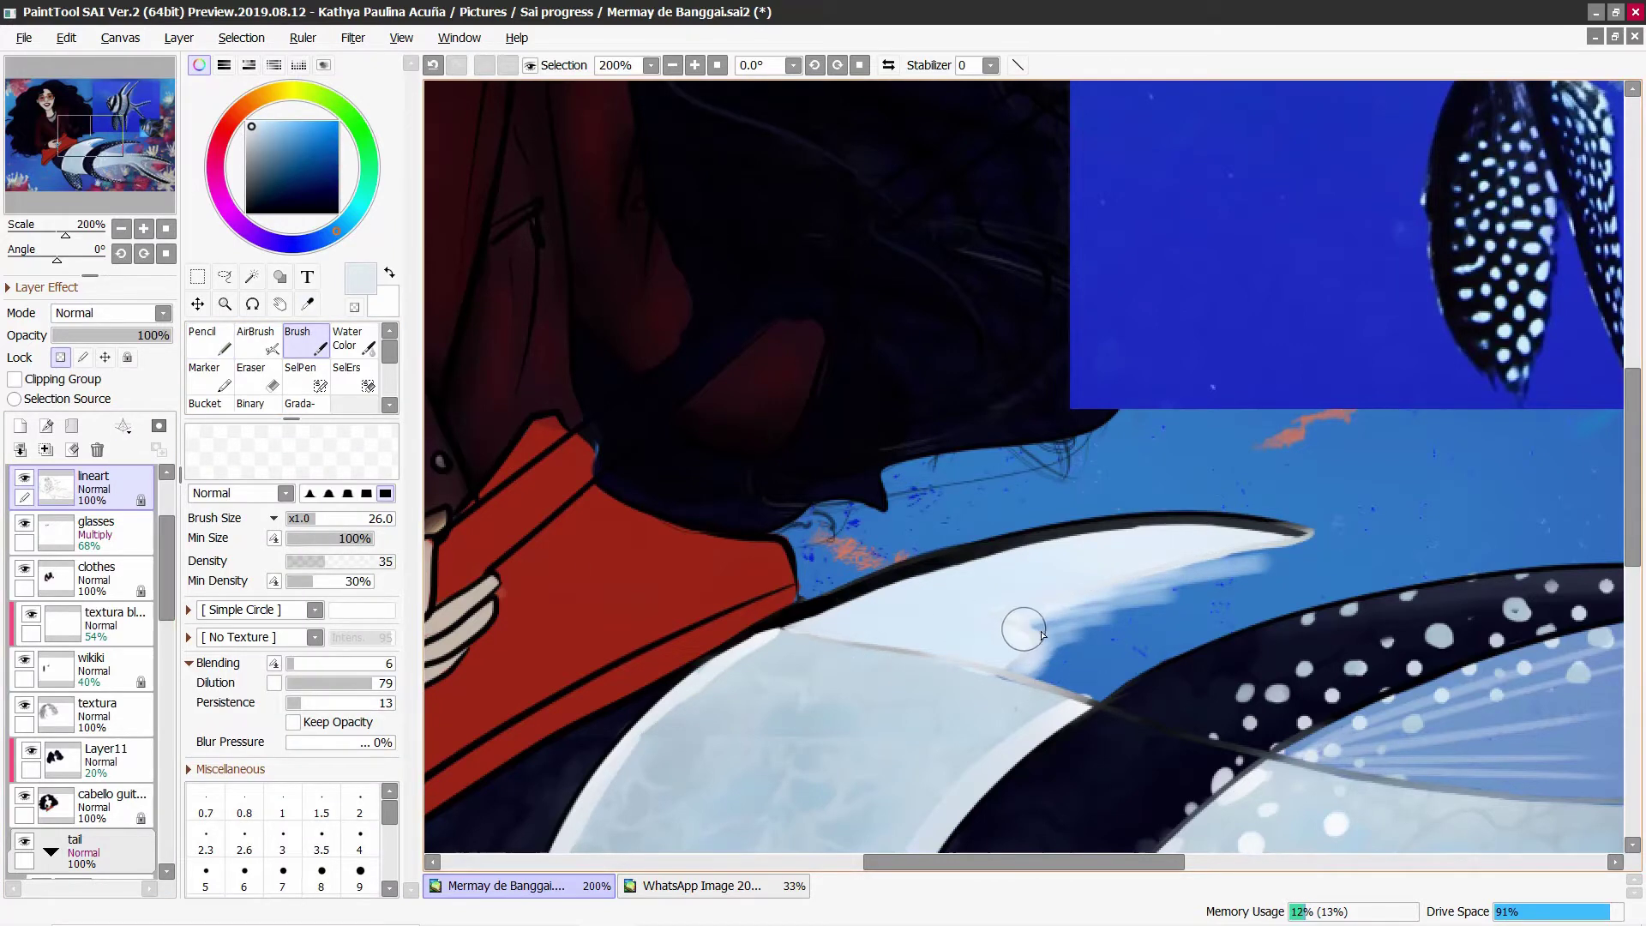
Step: On the detalles layer, erase the pale paint spilling below the dorsal fin with a size 16 eraser
scroll(86, 669, down, 3)
click(120, 690)
scroll(163, 677, down, 1)
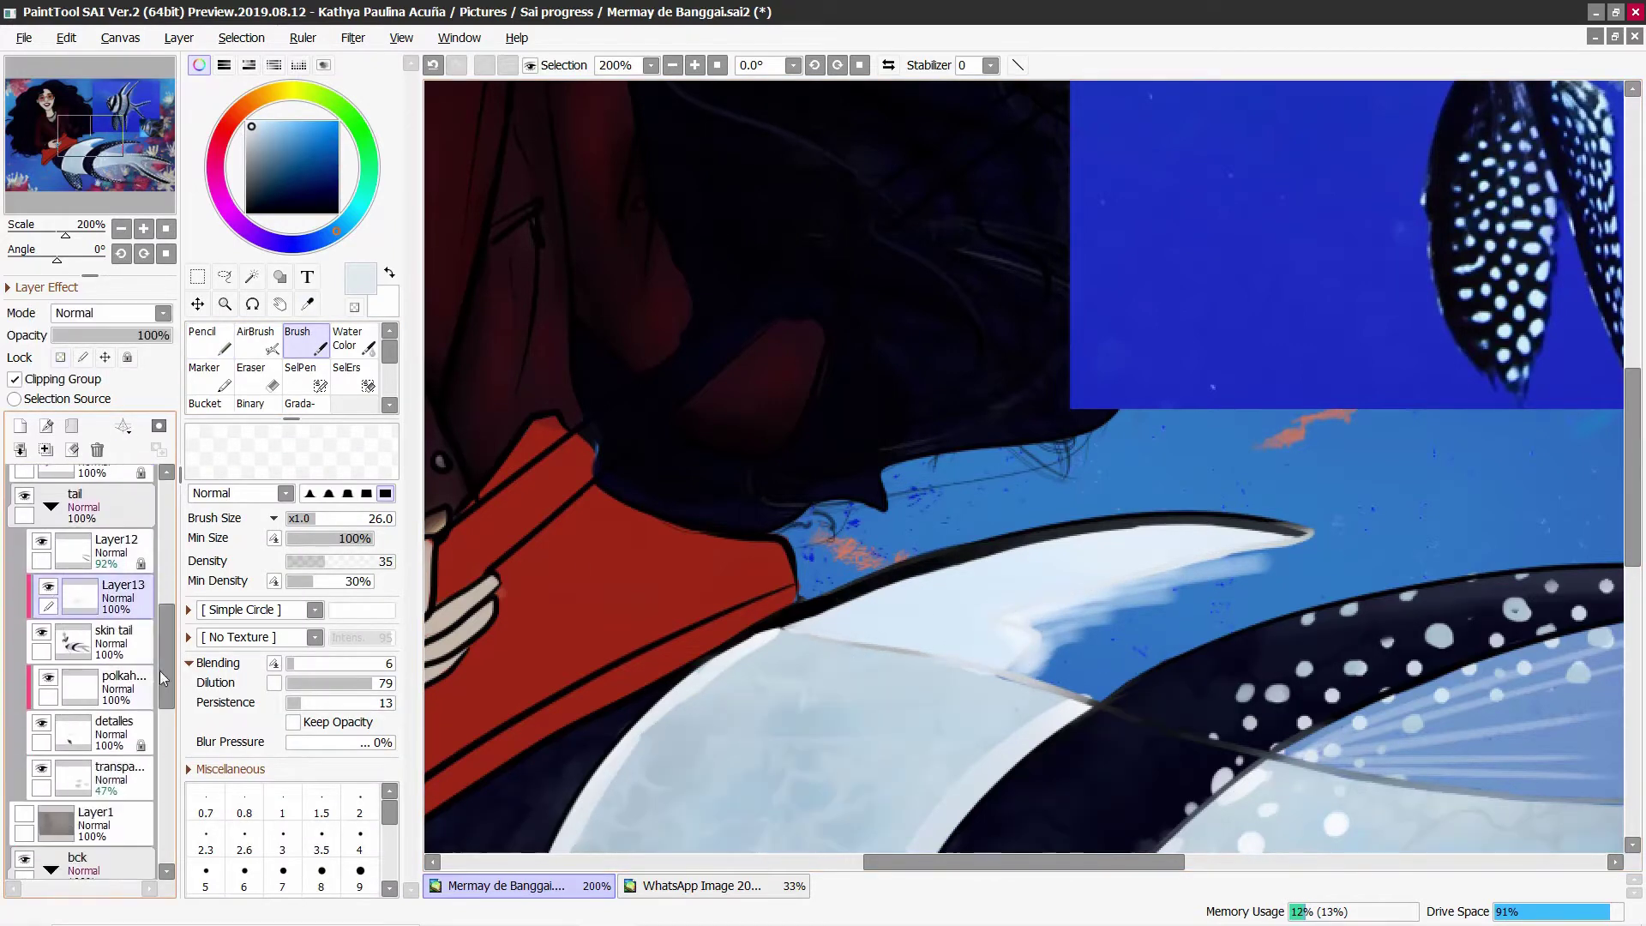
click(112, 728)
key(e)
mouse_move(1081, 601)
mouse_down()
mouse_move(1201, 588)
mouse_move(1137, 629)
mouse_move(999, 639)
mouse_up()
key(ctrl+z)
key(bracketleft)
key(bracketleft)
key(bracketleft)
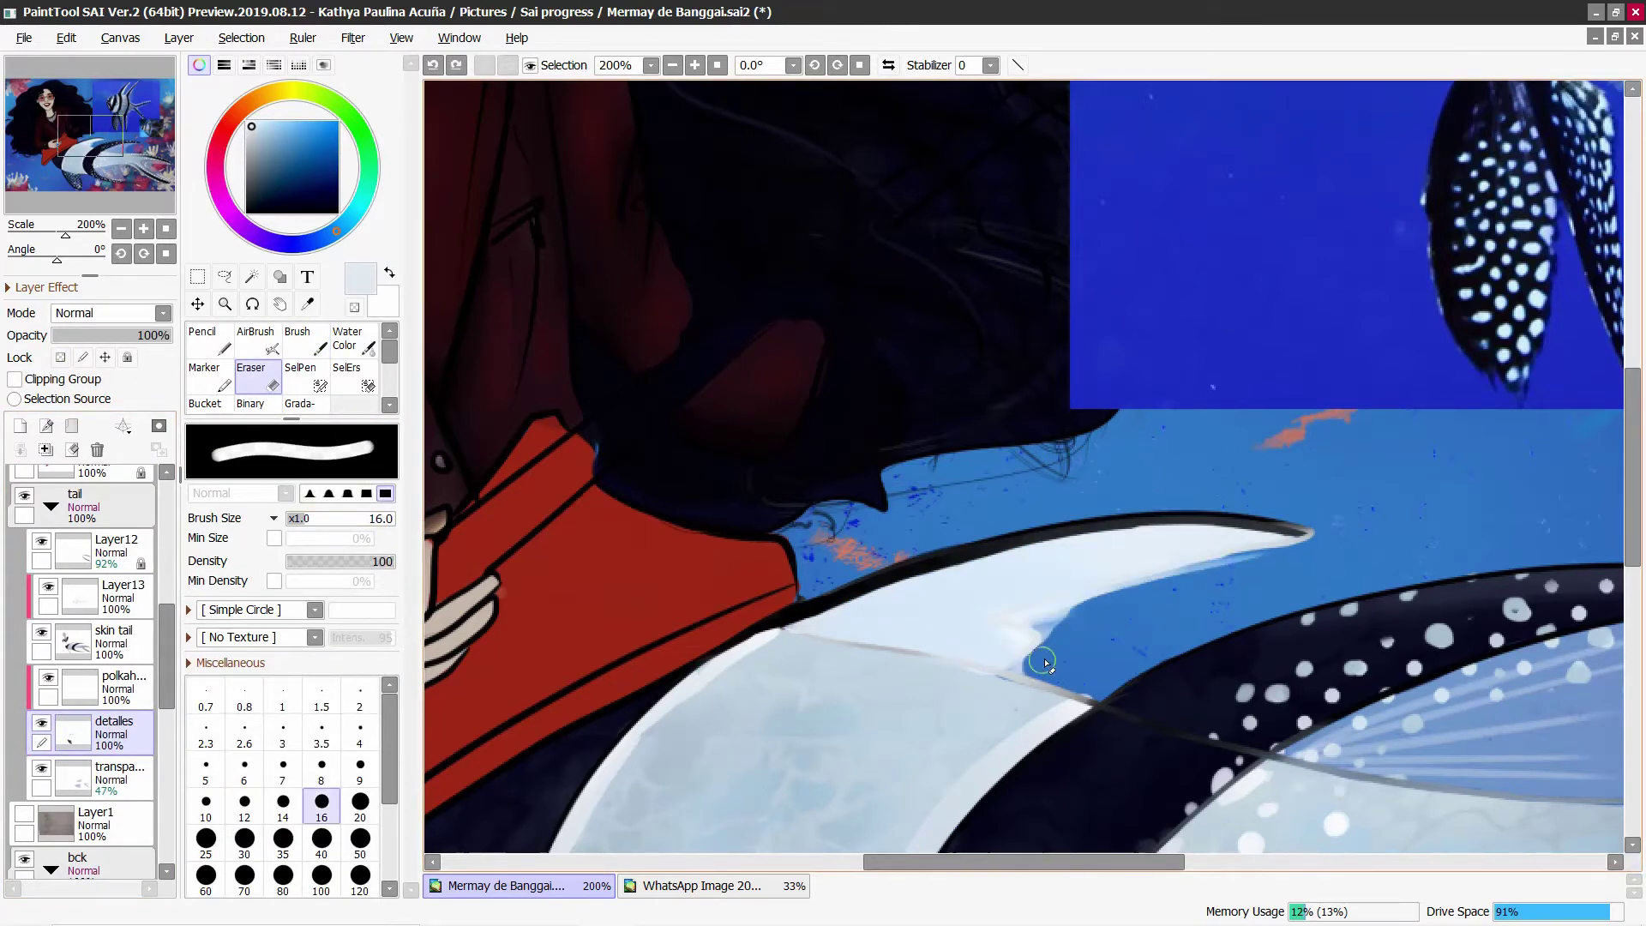
Step: Try to draw a white Pencil line along the dorsal fin's lower edge
key(b)
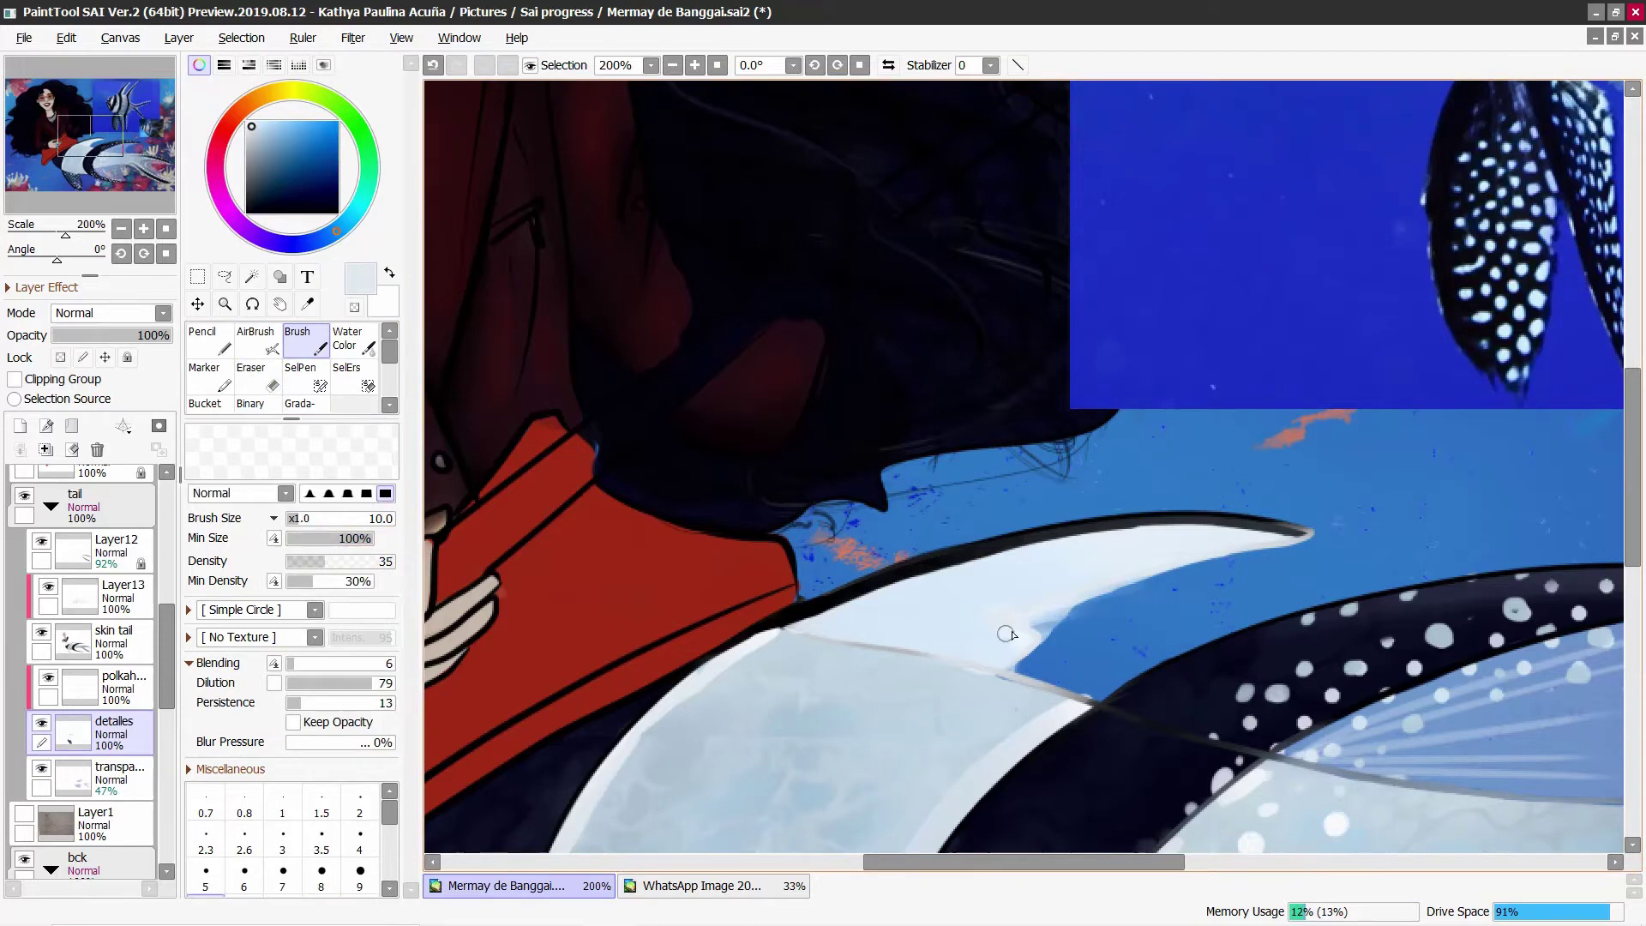
alt+click(1007, 634)
key(n)
drag(986, 633, 1149, 591)
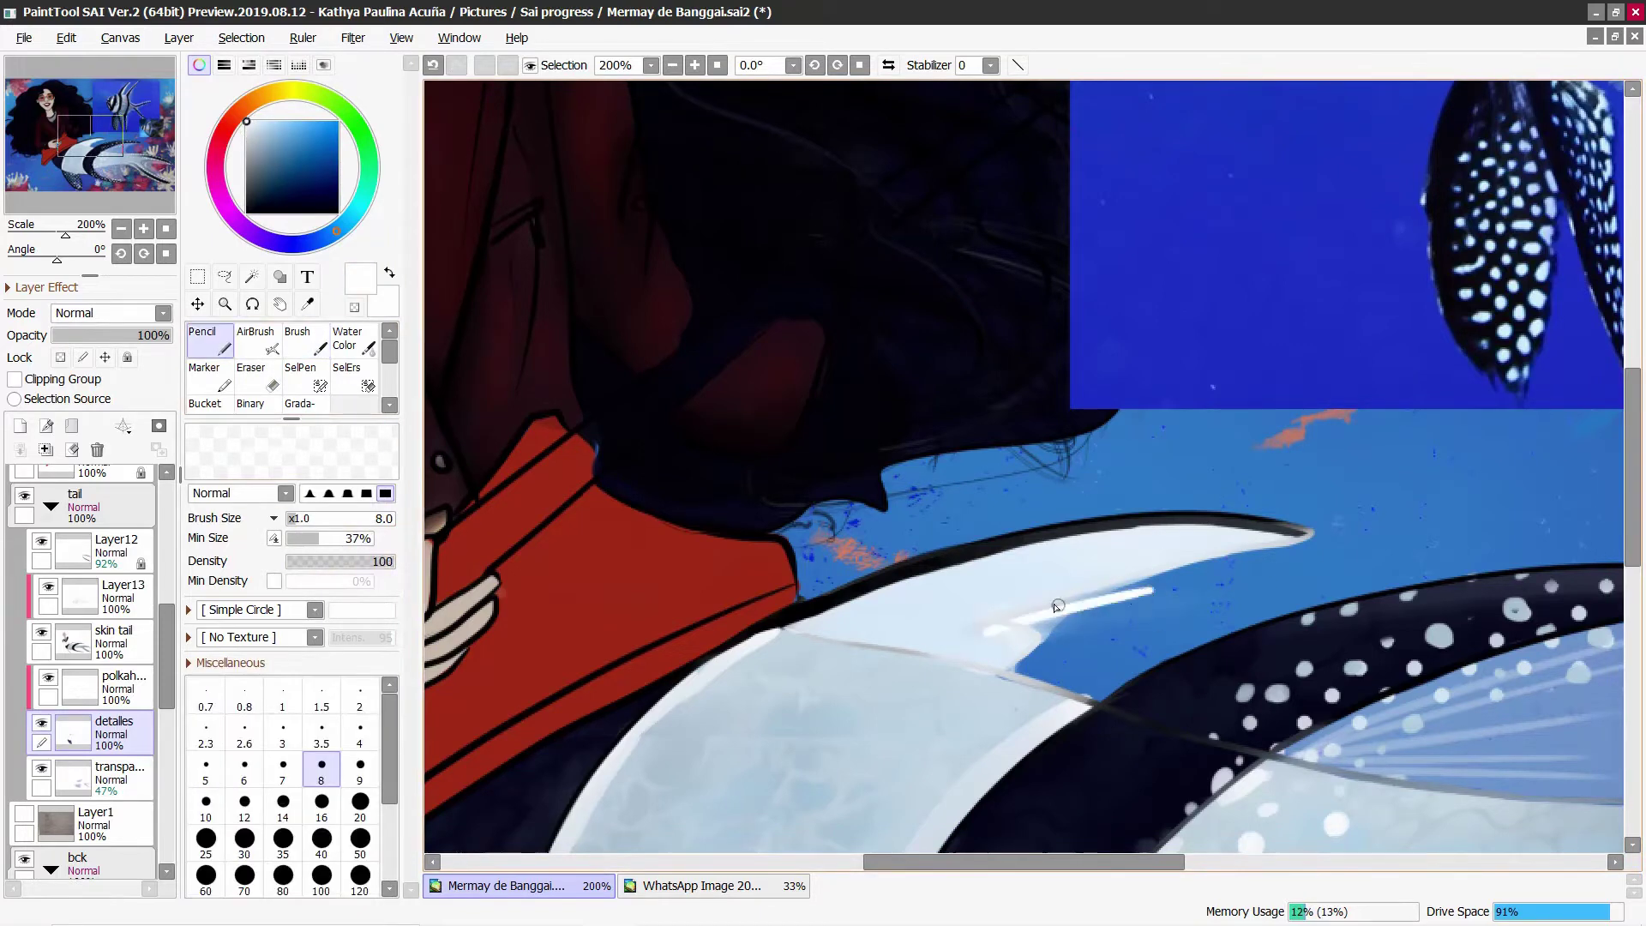
key(ctrl+z)
Step: Refine the dorsal fin's lower edge in sampled pale blue with a size 6 Brush at density 90
key(b)
click(282, 801)
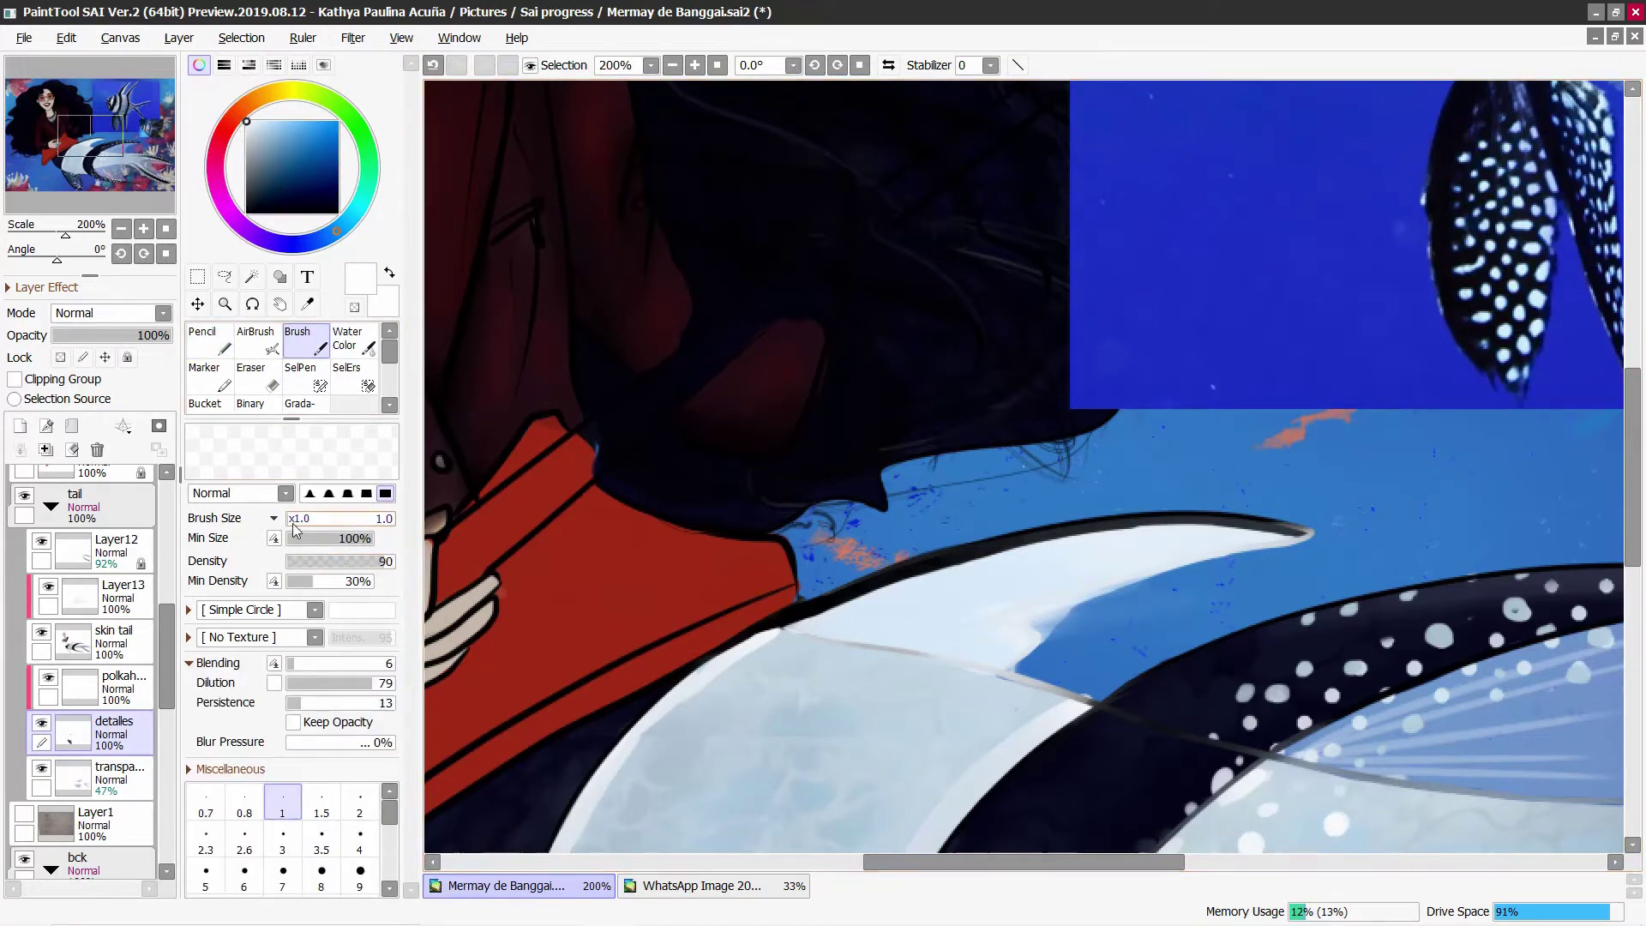
click(245, 875)
alt+click(1130, 595)
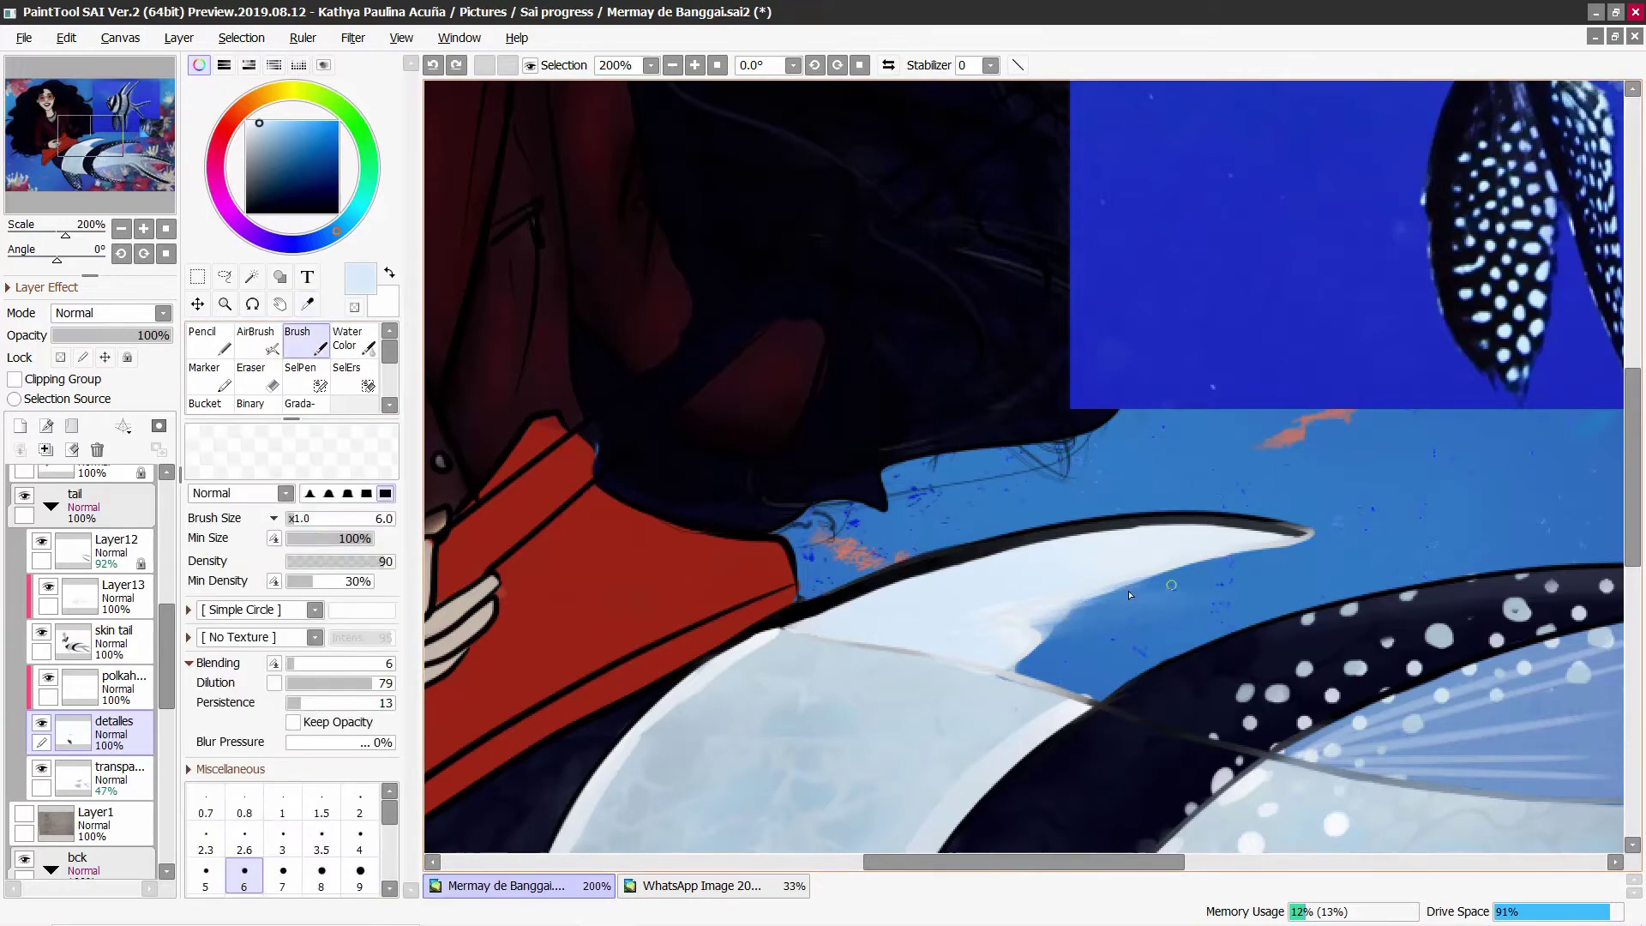
drag(1130, 594, 1014, 666)
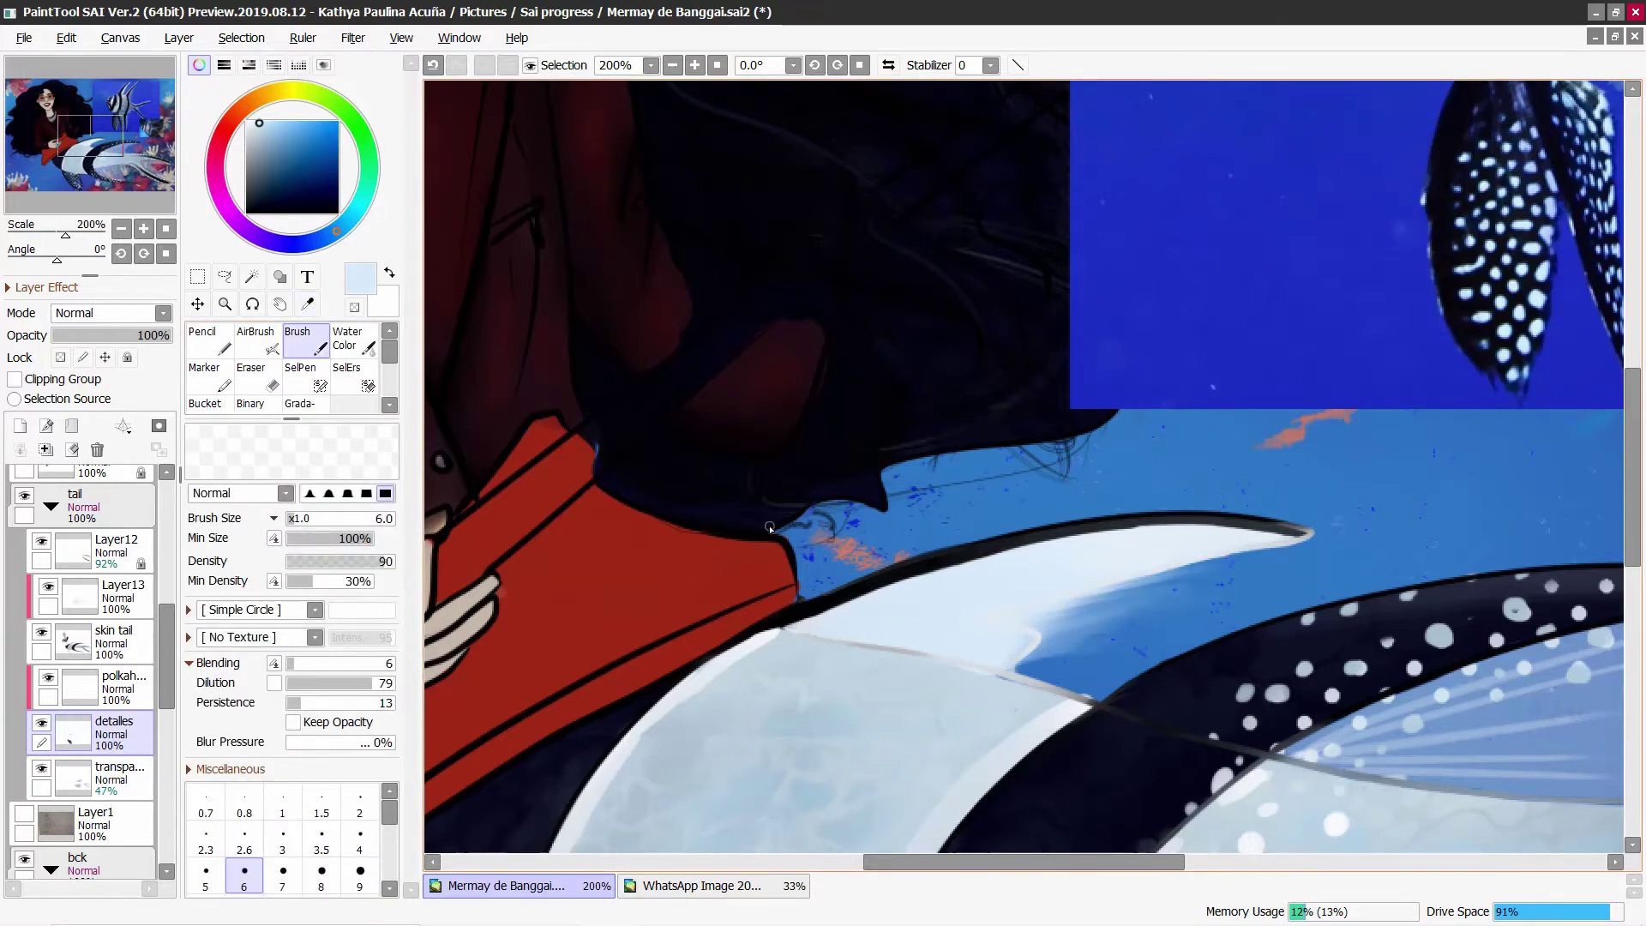
Step: On the lineart layer, recolour the tail's lower fin outline with sampled slate and black using a size 45 Brush
scroll(769, 528, down, 5)
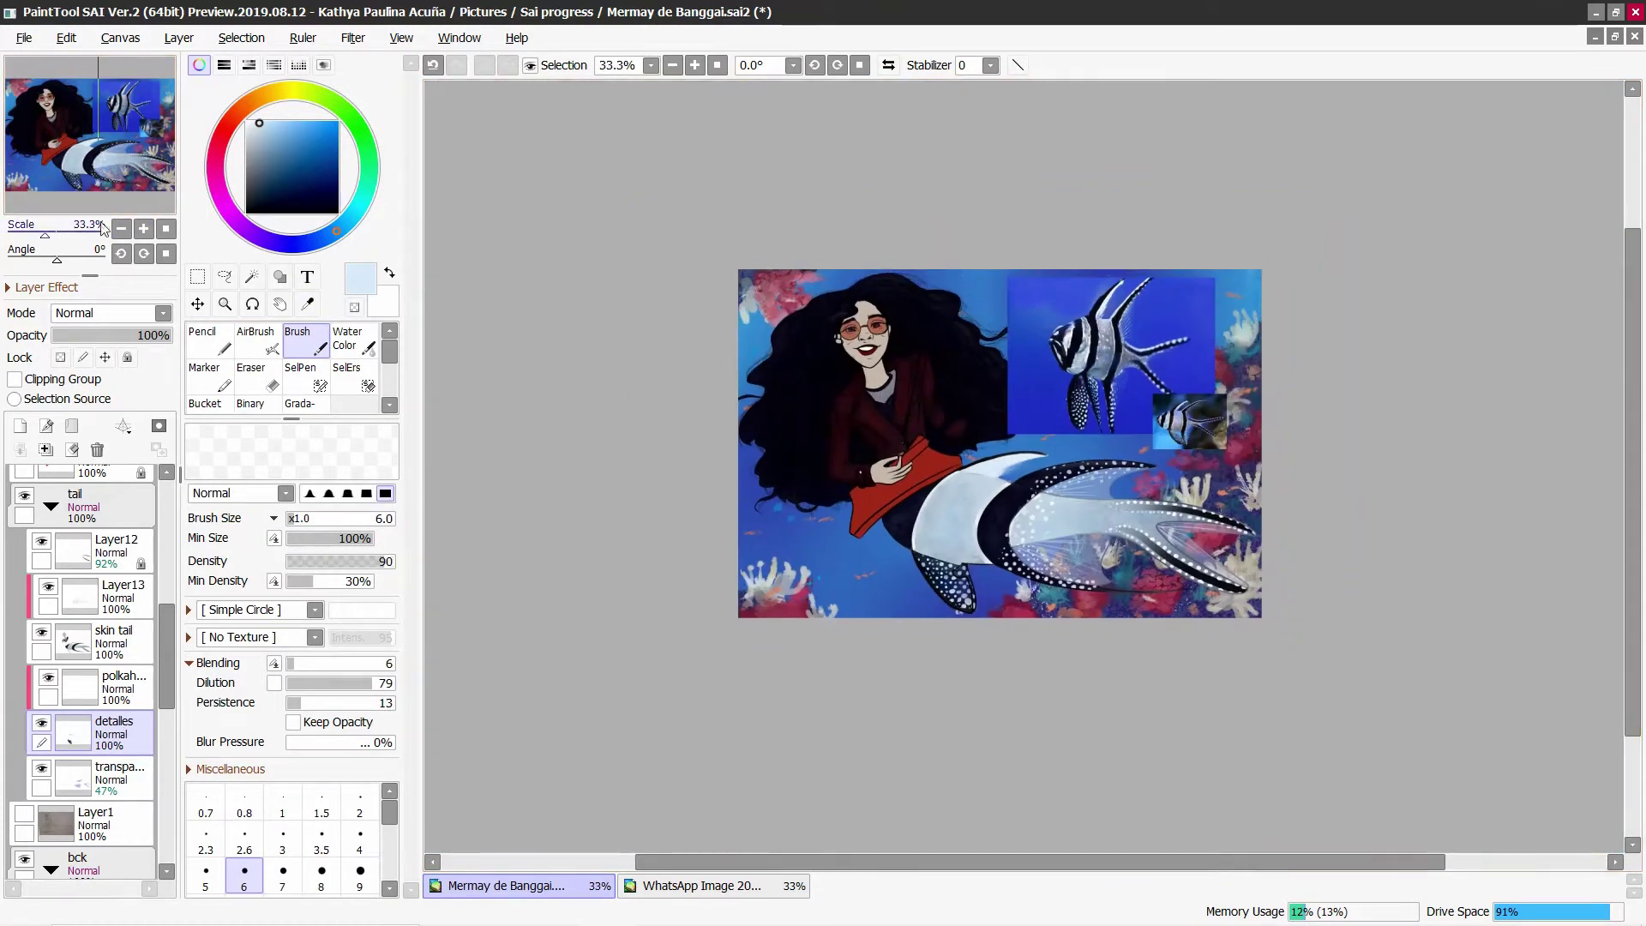
drag(102, 227, 134, 210)
ctrl+shift+click(865, 686)
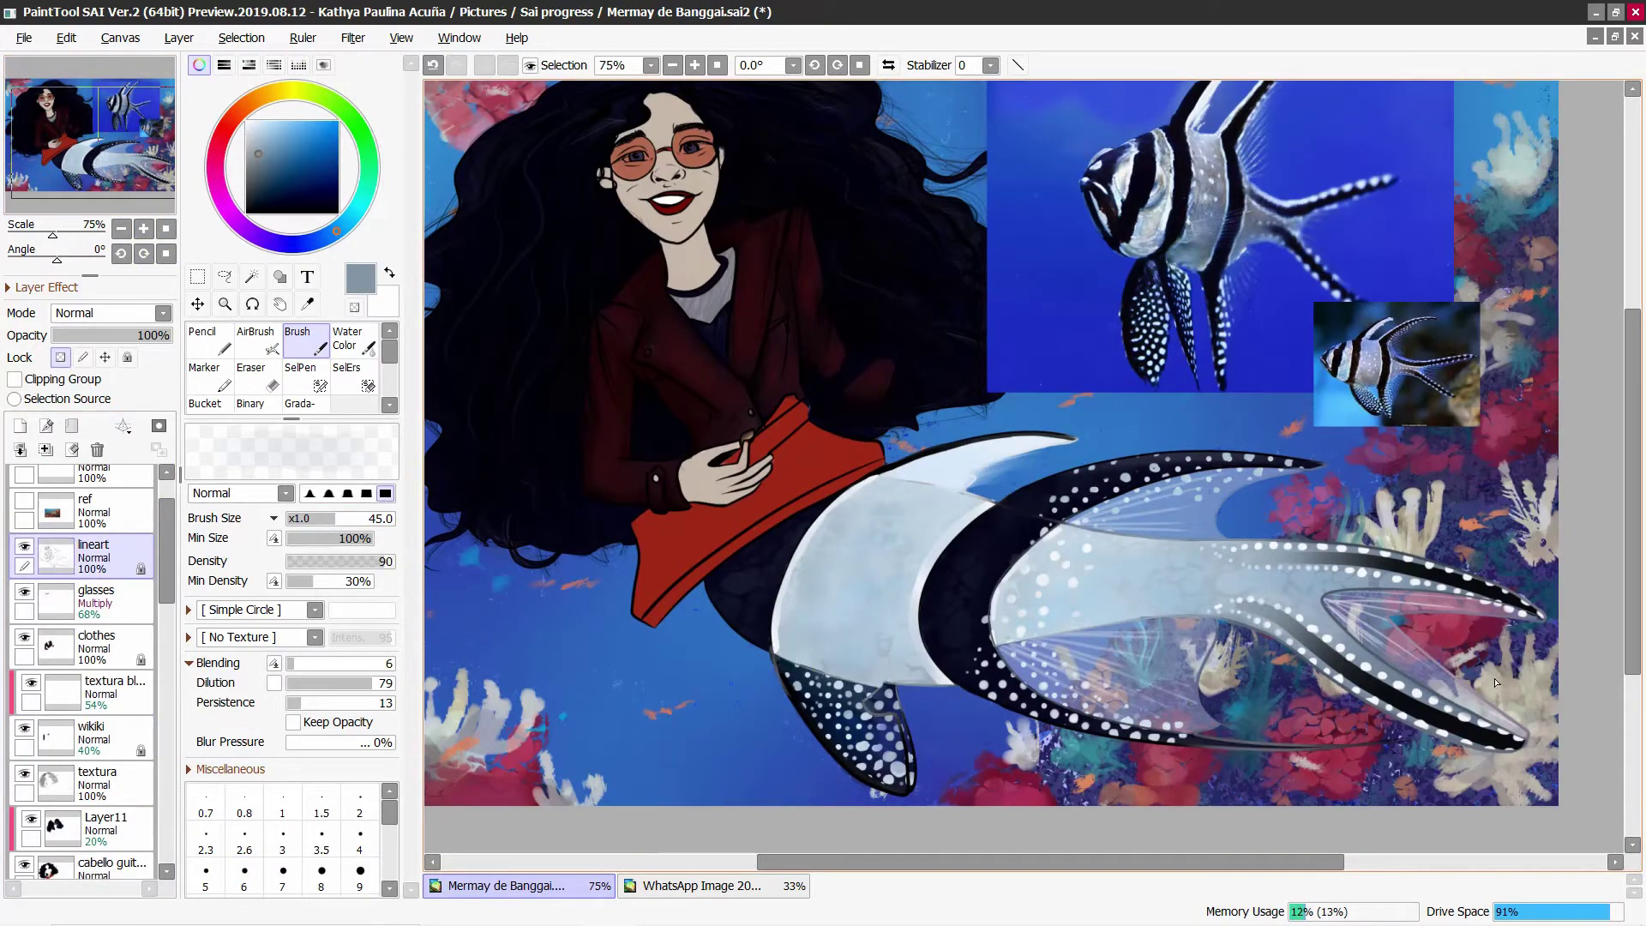
alt+click(1391, 306)
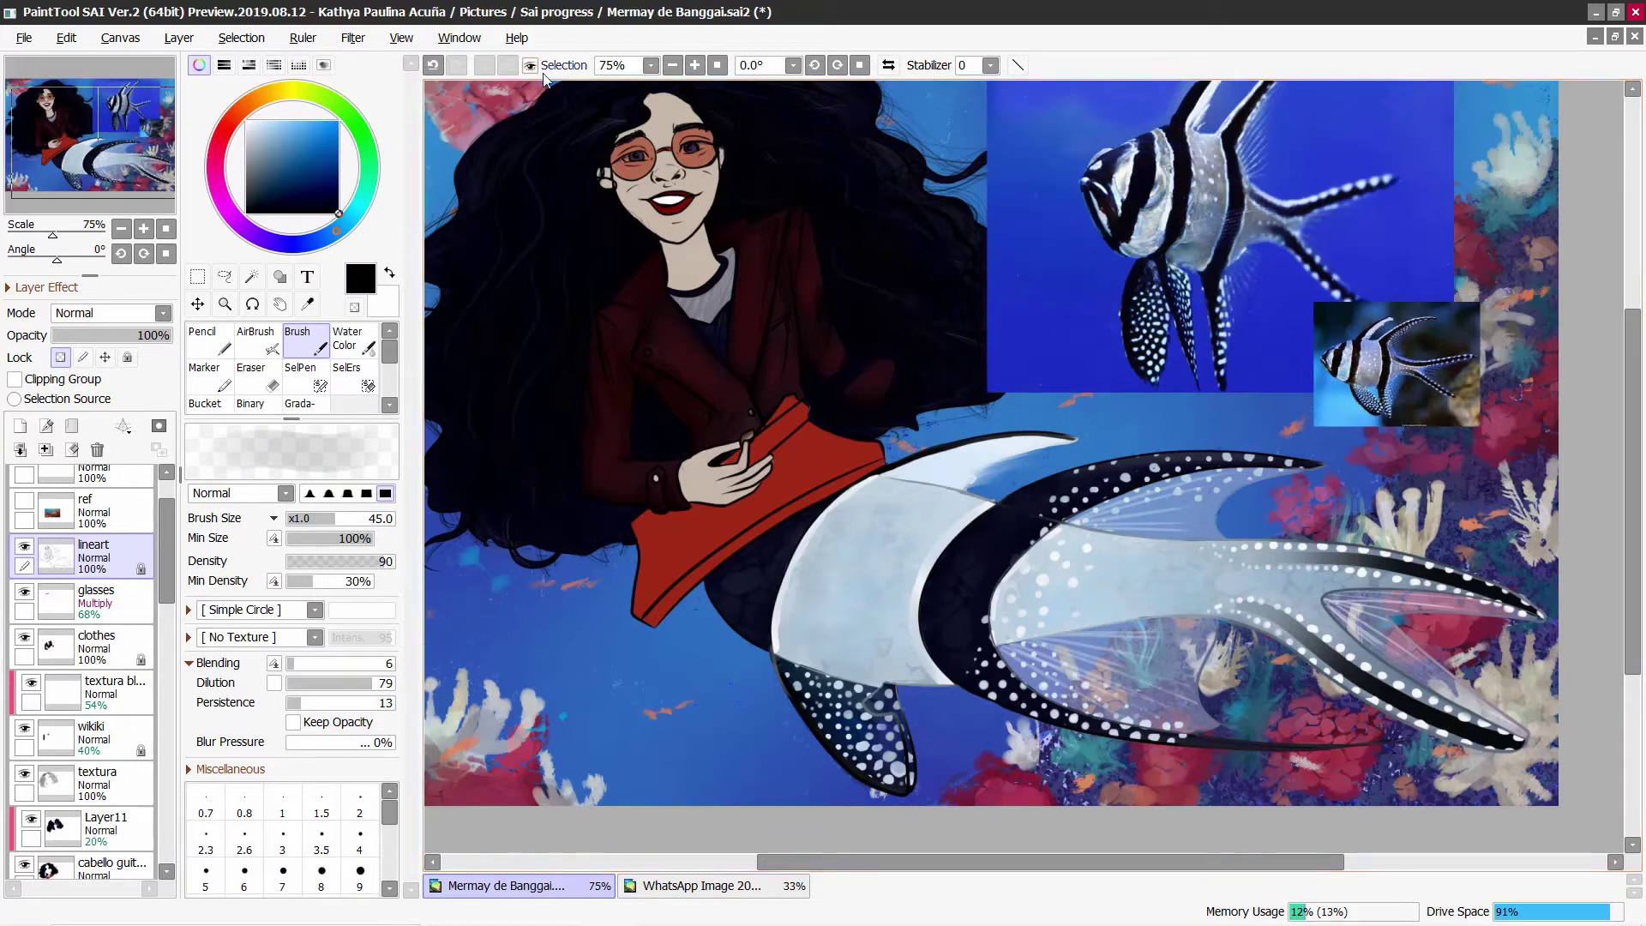
Step: Try white paint on the skin tail layer with a size 10 Brush and raise its density to 100
key(ctrl+plus)
scroll(157, 530, up, 2)
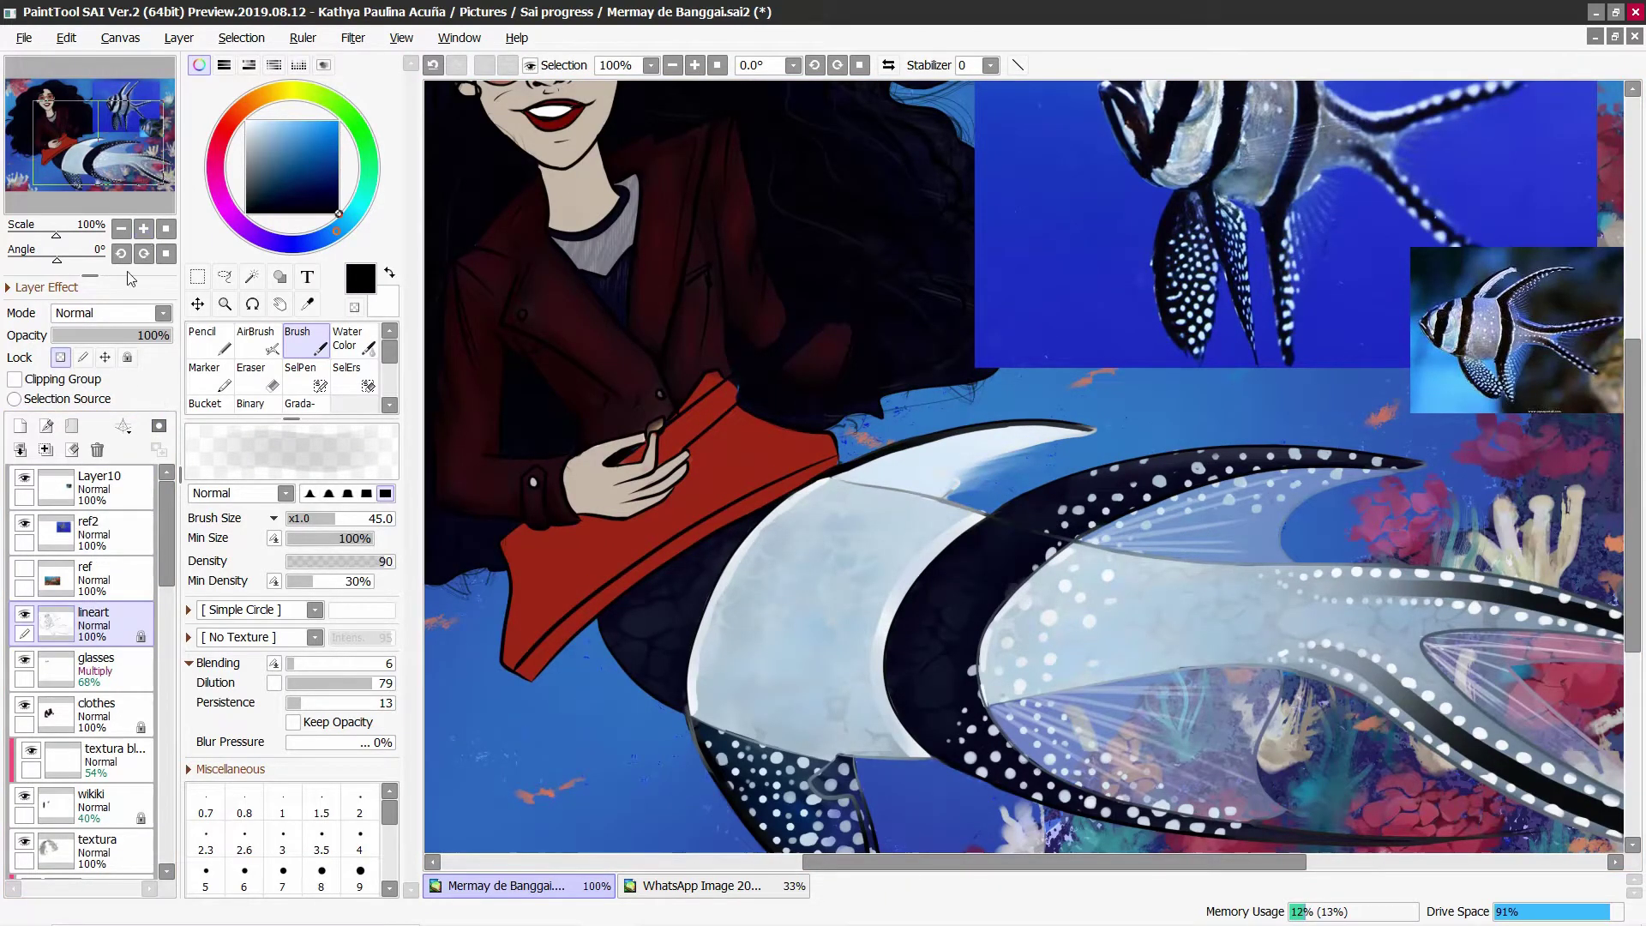
scroll(86, 601, down, 3)
click(112, 514)
key(ctrl+plus)
alt+click(858, 600)
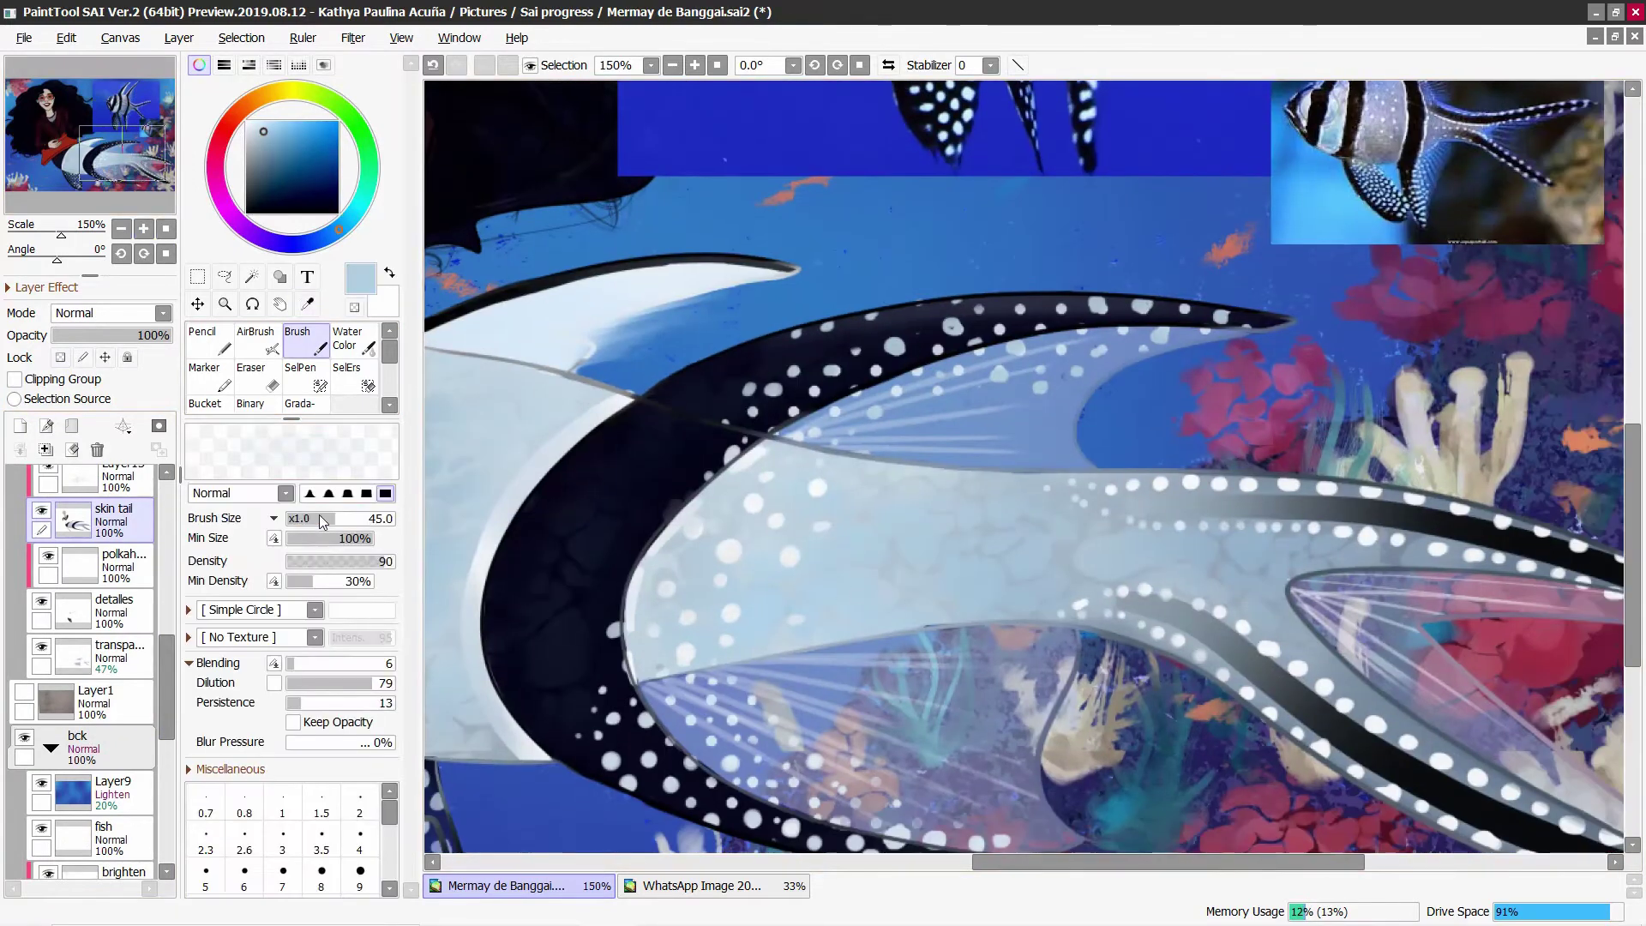
drag(322, 520, 295, 519)
click(252, 120)
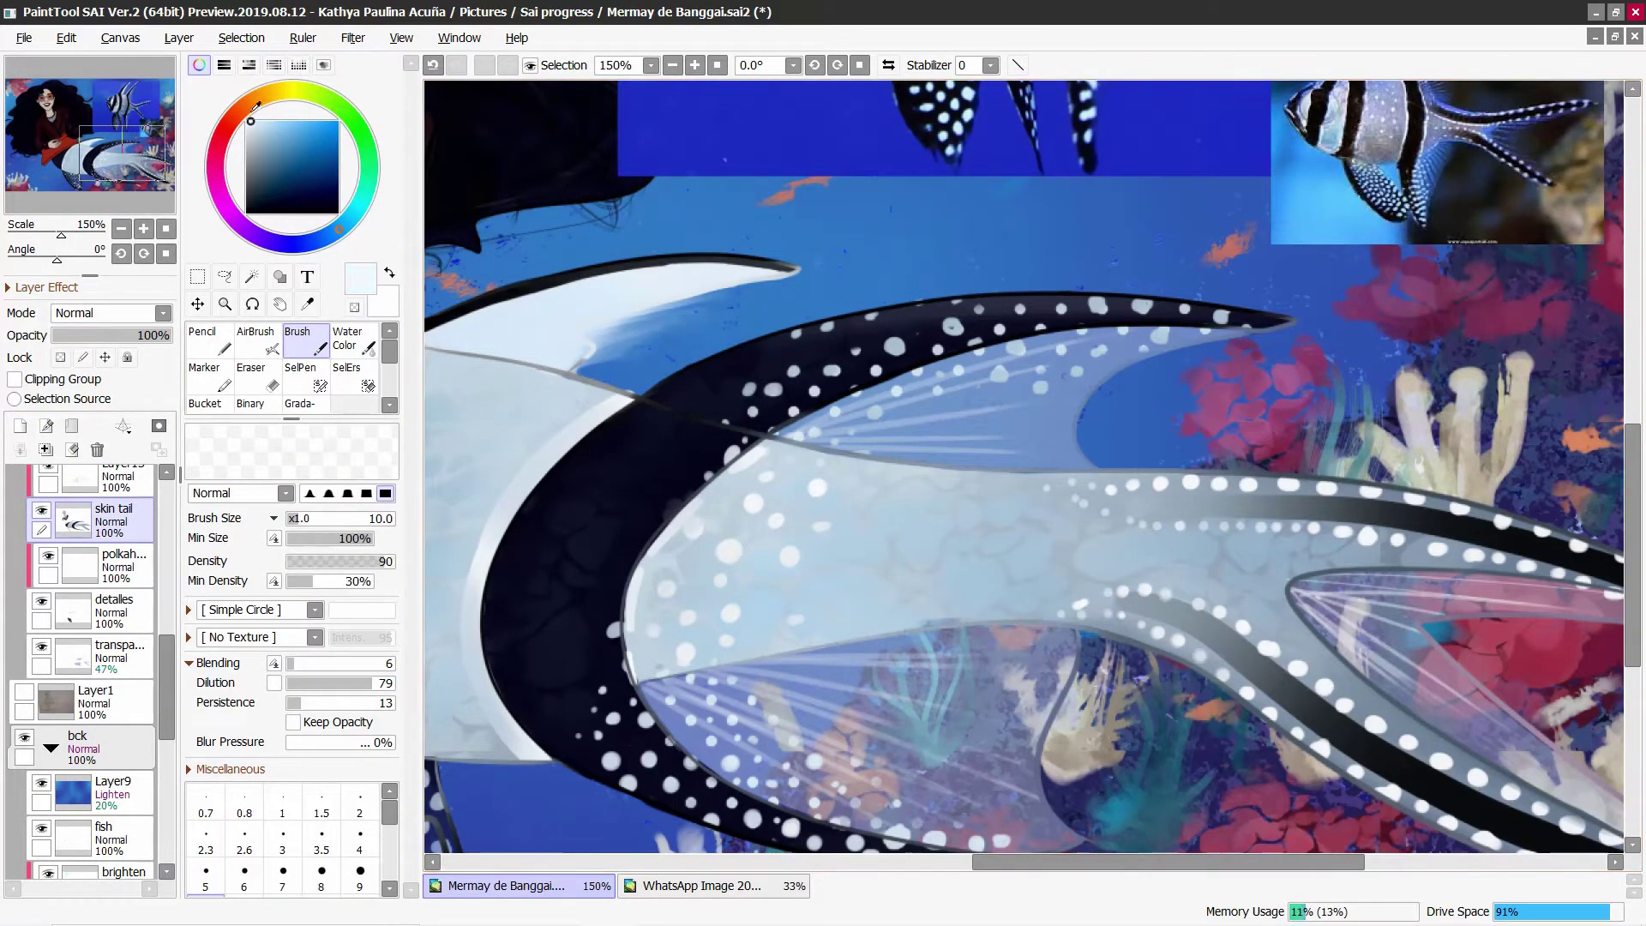
click(246, 121)
key(ctrl+z)
drag(326, 559, 396, 561)
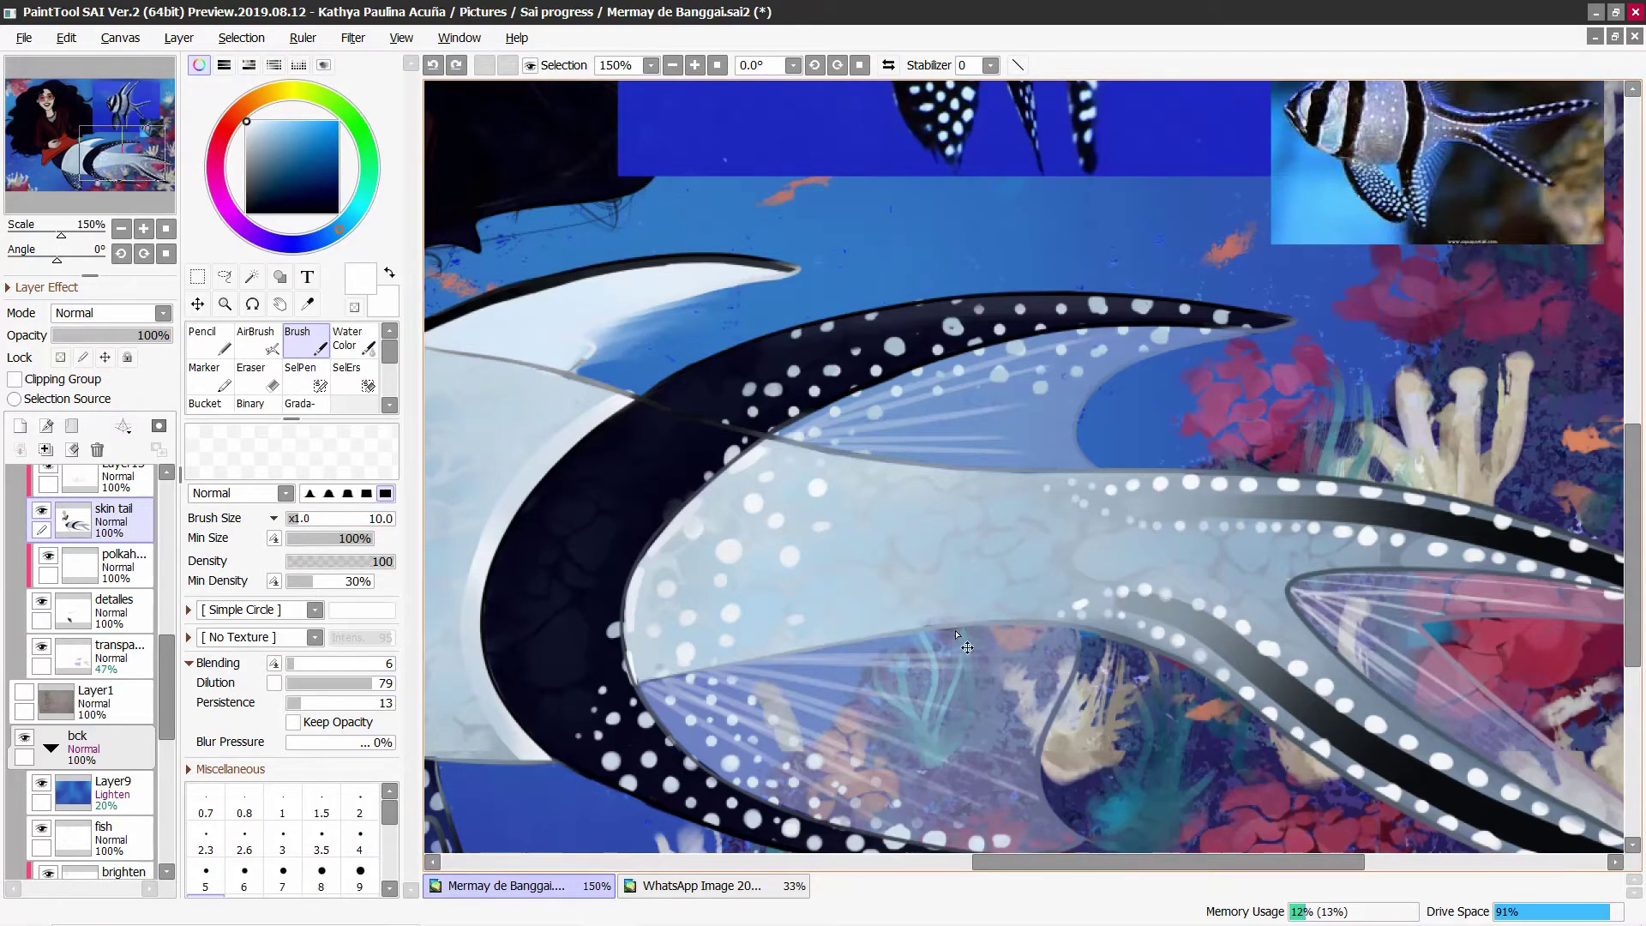
Step: Set the Brush shape to Glitter, switch the colour back to white and make Layer12 the active layer
scroll(1000, 624, down, 3)
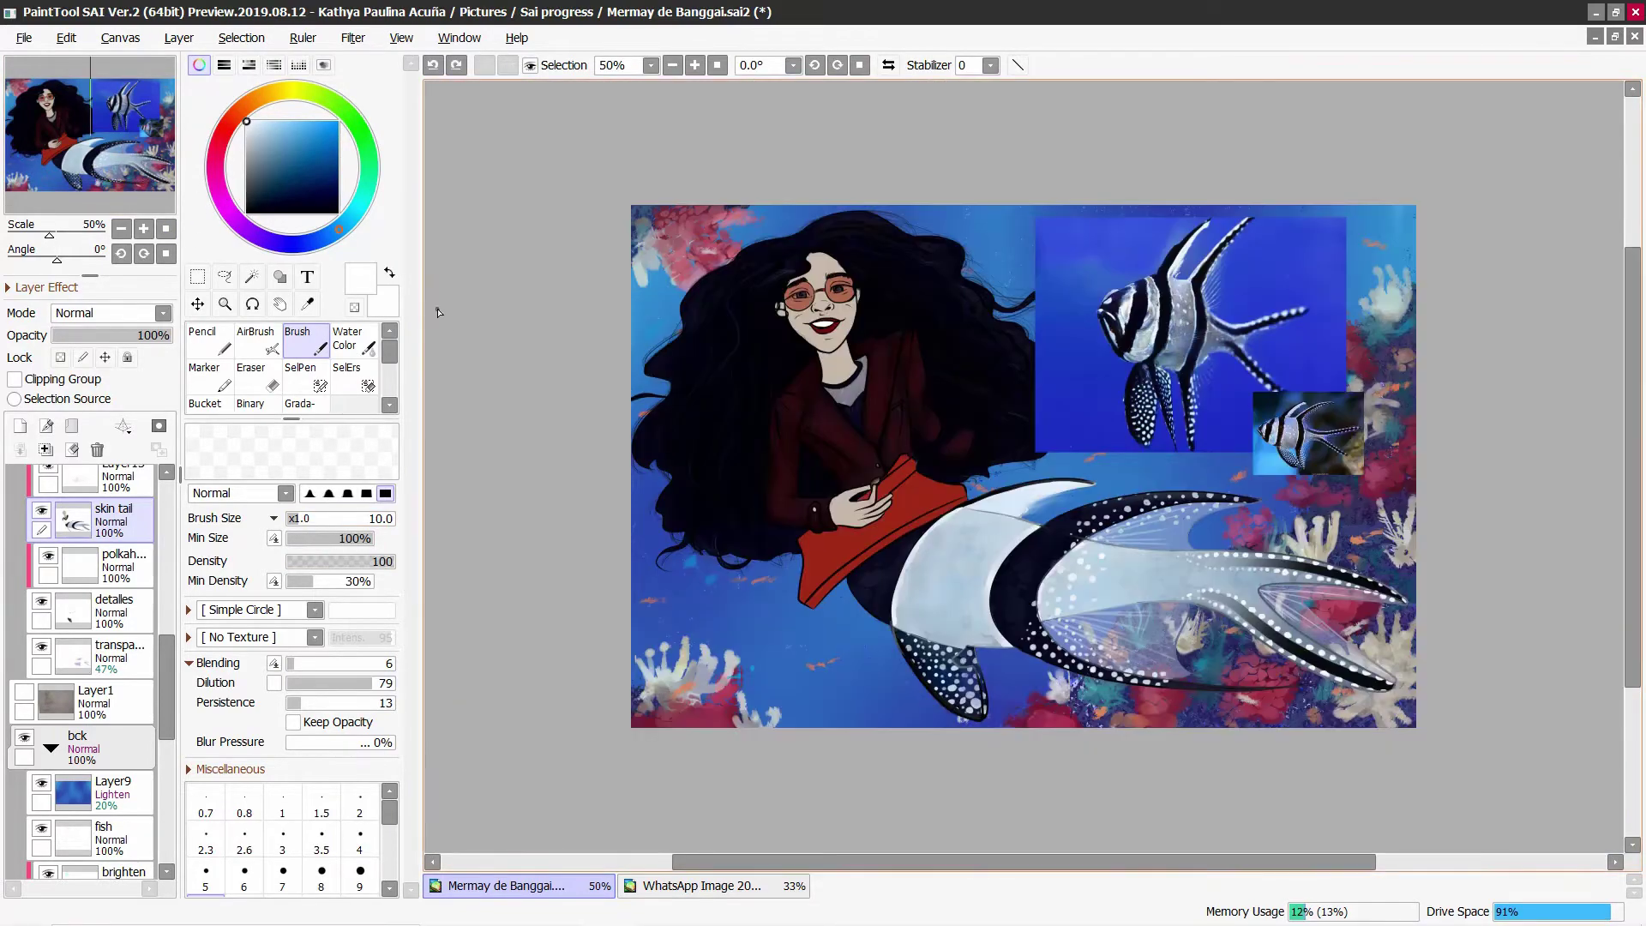
scroll(1287, 390, up, 2)
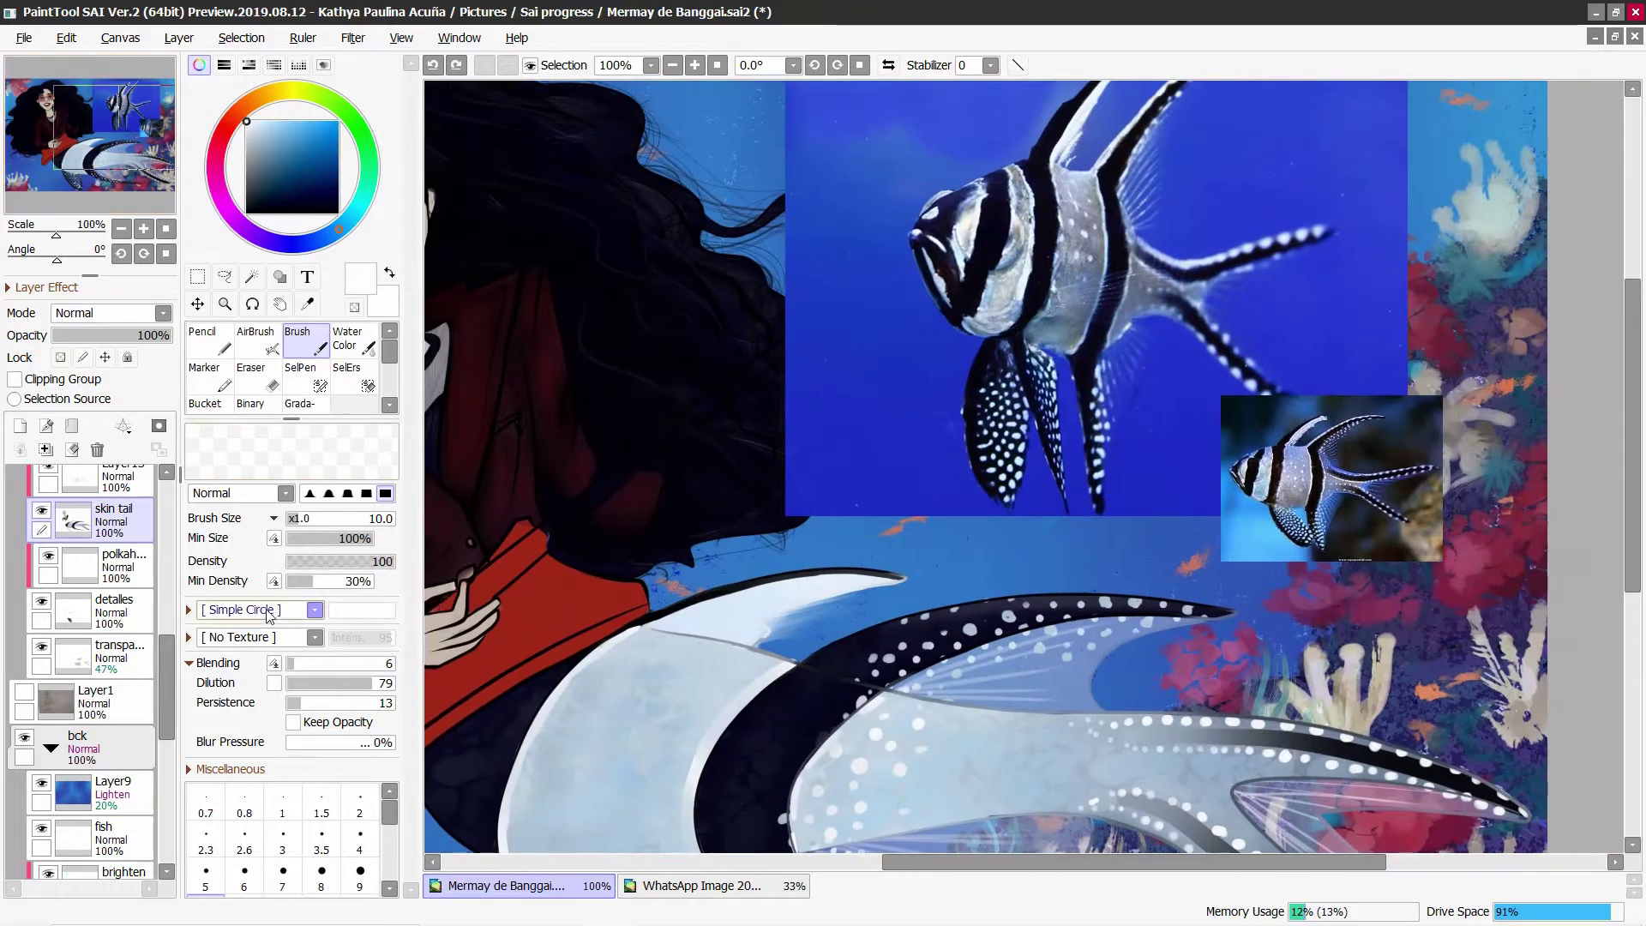
click(314, 610)
drag(316, 634, 317, 693)
click(204, 855)
click(338, 212)
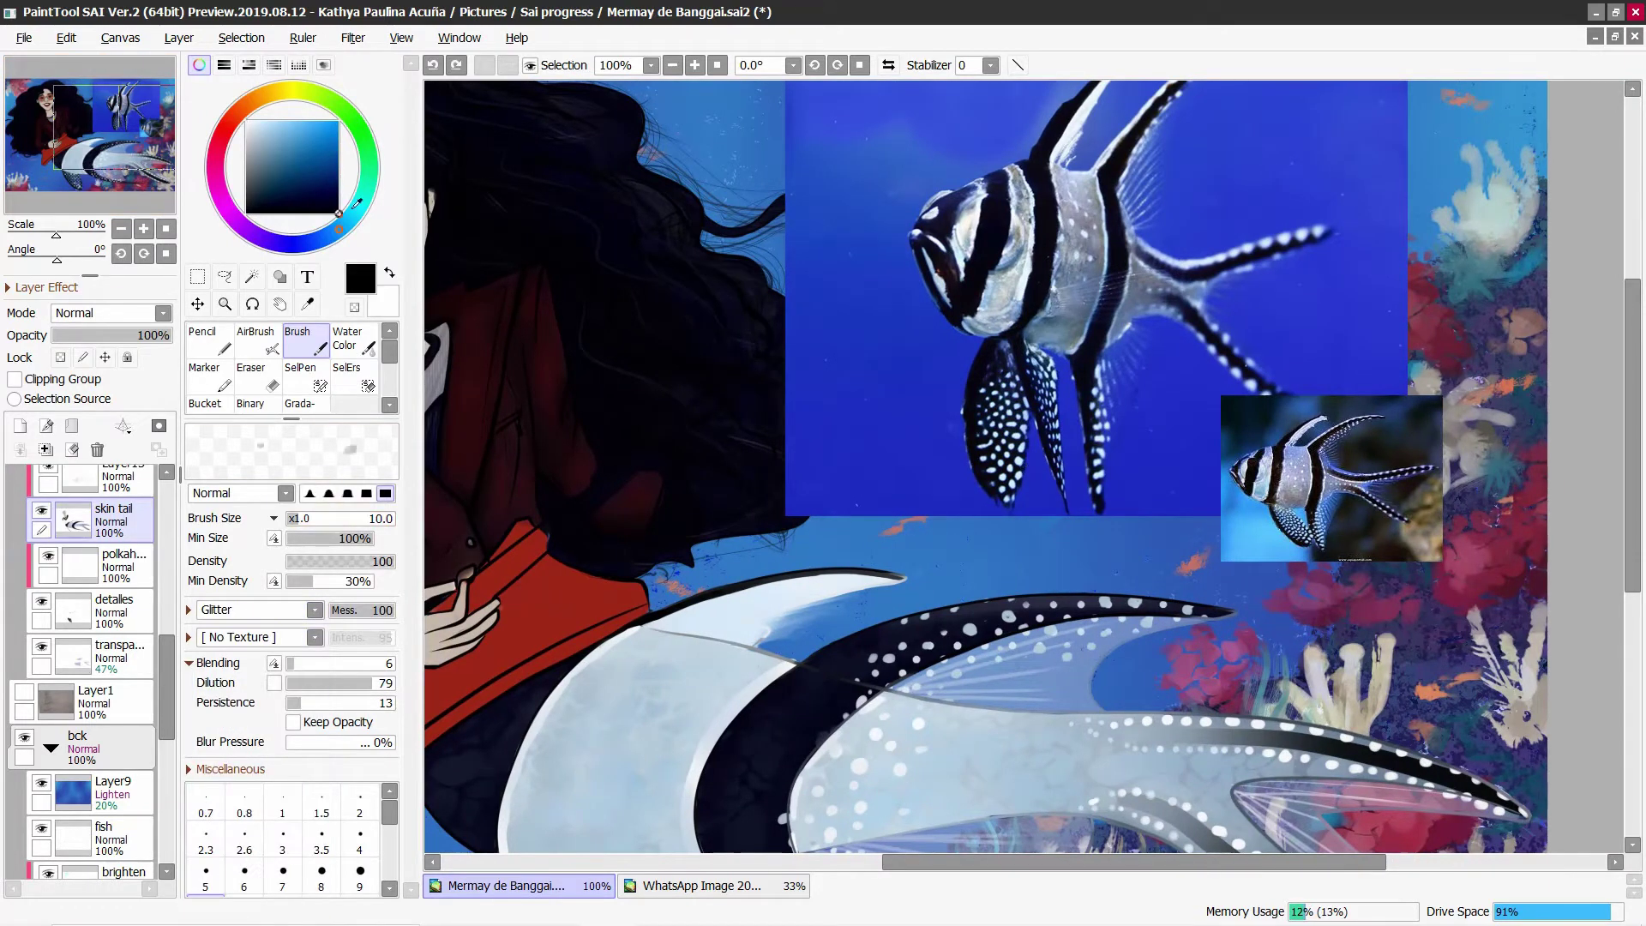
click(364, 519)
key(x)
ctrl+shift+click(669, 694)
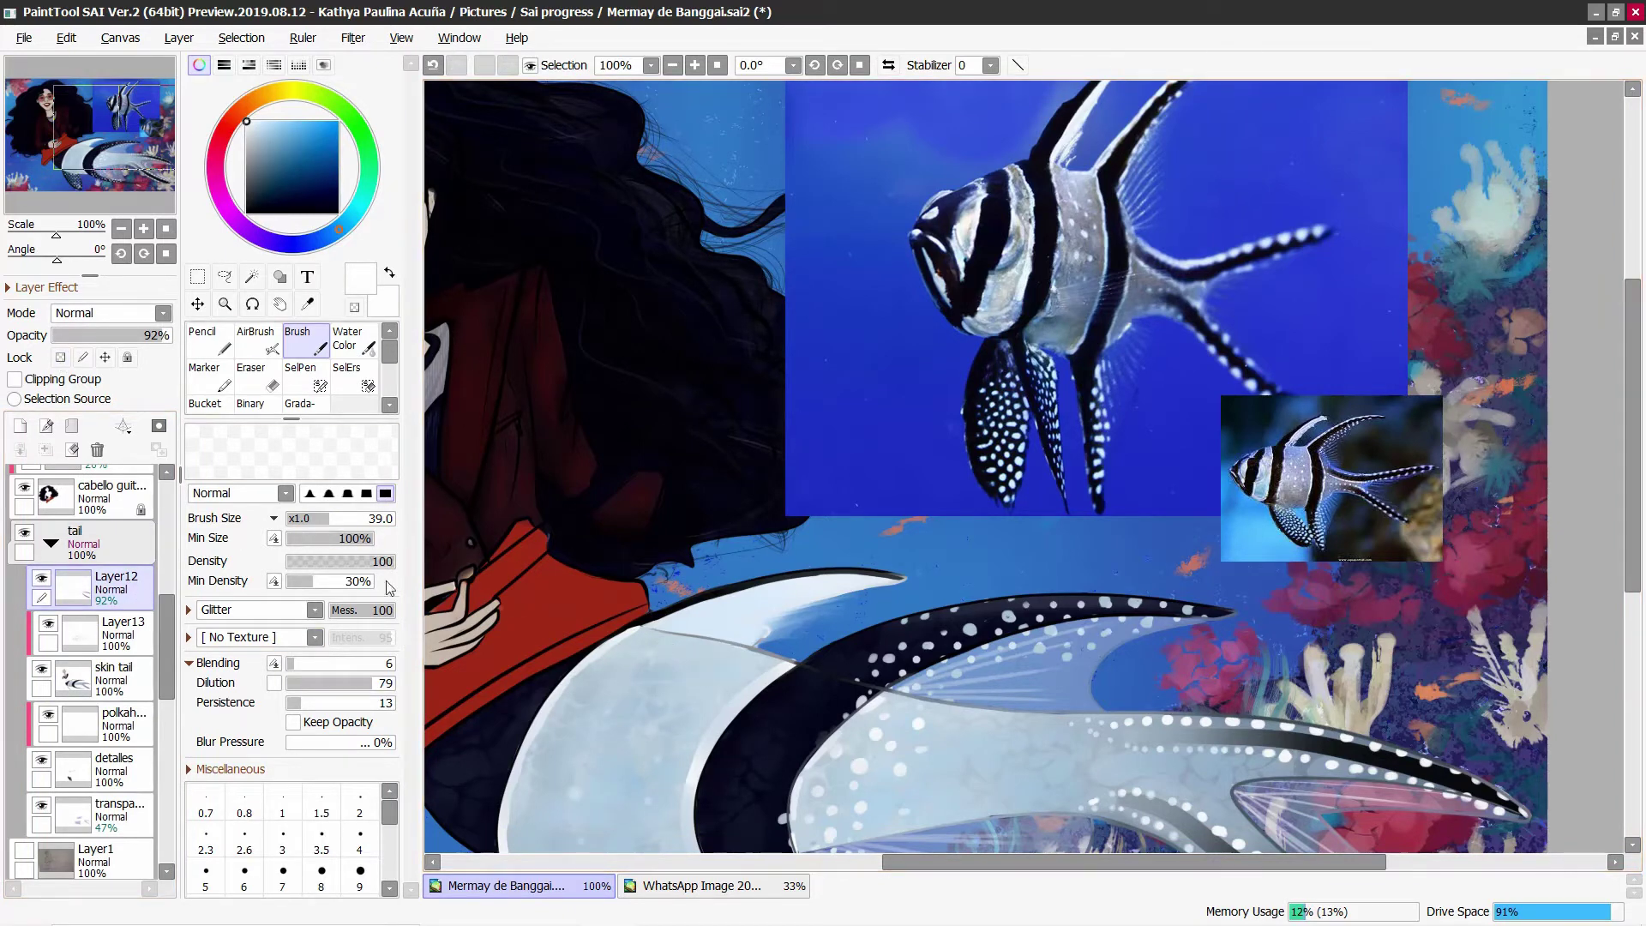
Step: Set the Brush's dilution to 0 and size to 10, and dab white Glitter marks on the tail's front white band
click(288, 683)
key(bracketleft)
key(bracketleft)
key(bracketleft)
key(bracketleft)
key(bracketleft)
key(bracketleft)
key(bracketleft)
key(bracketleft)
scroll(644, 814, down, 1)
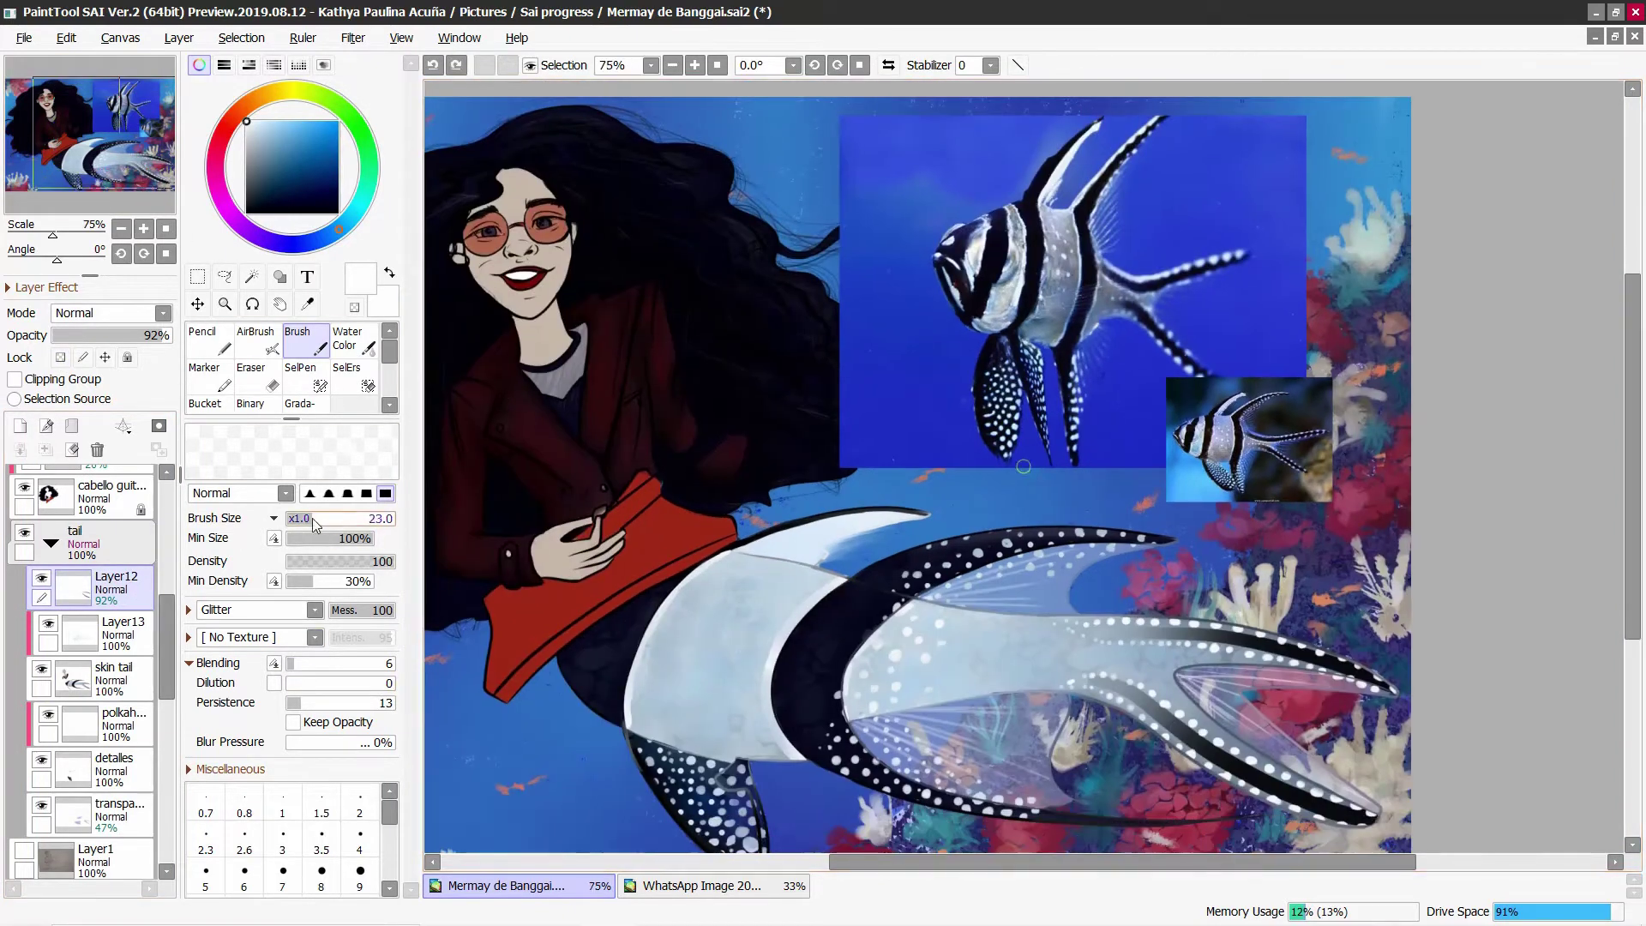
scroll(654, 729, up, 1)
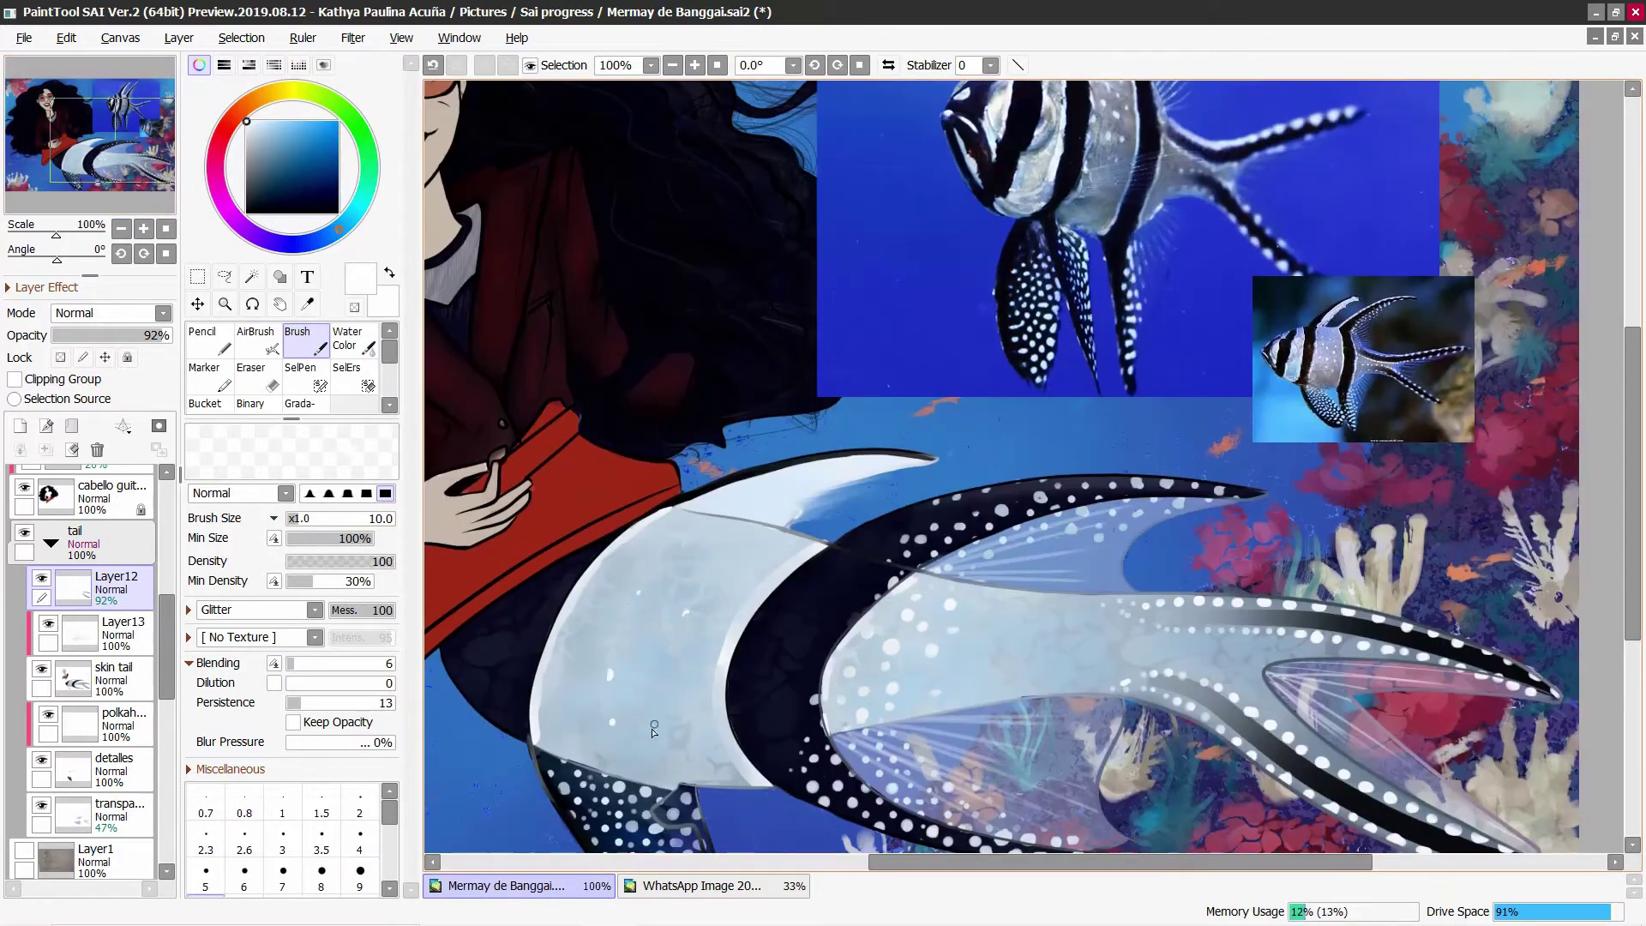
Step: Try the Diagonal Scanlines, diente de leon and Noise shapes for the Brush
click(257, 610)
click(223, 728)
click(258, 609)
scroll(246, 771, down, 5)
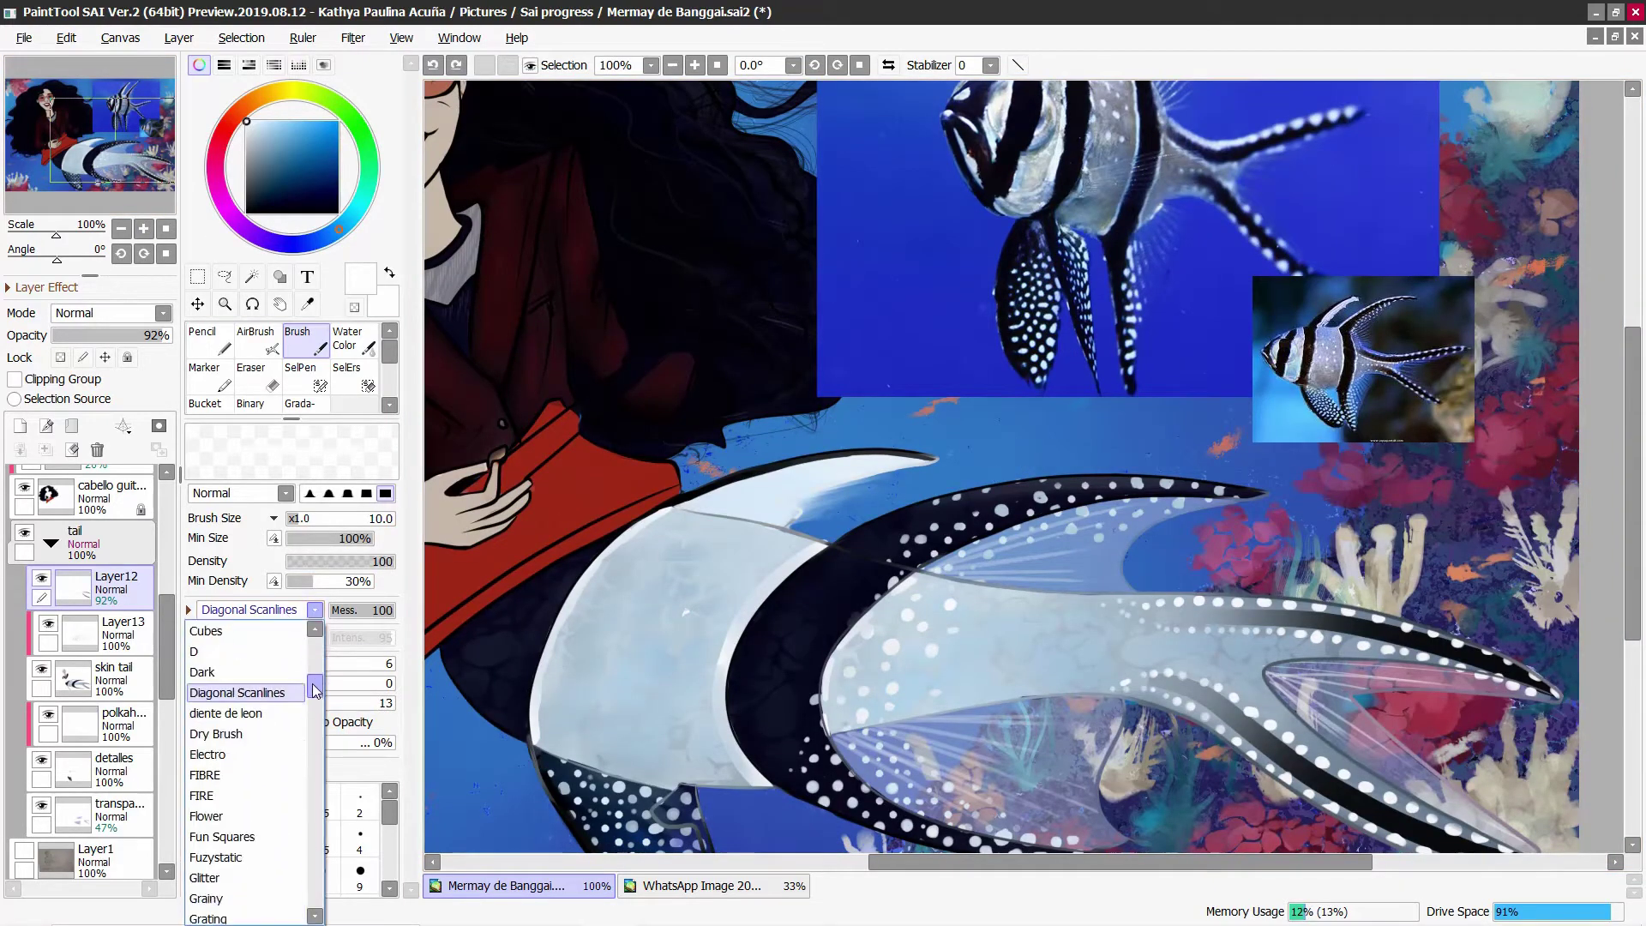
click(219, 714)
click(358, 523)
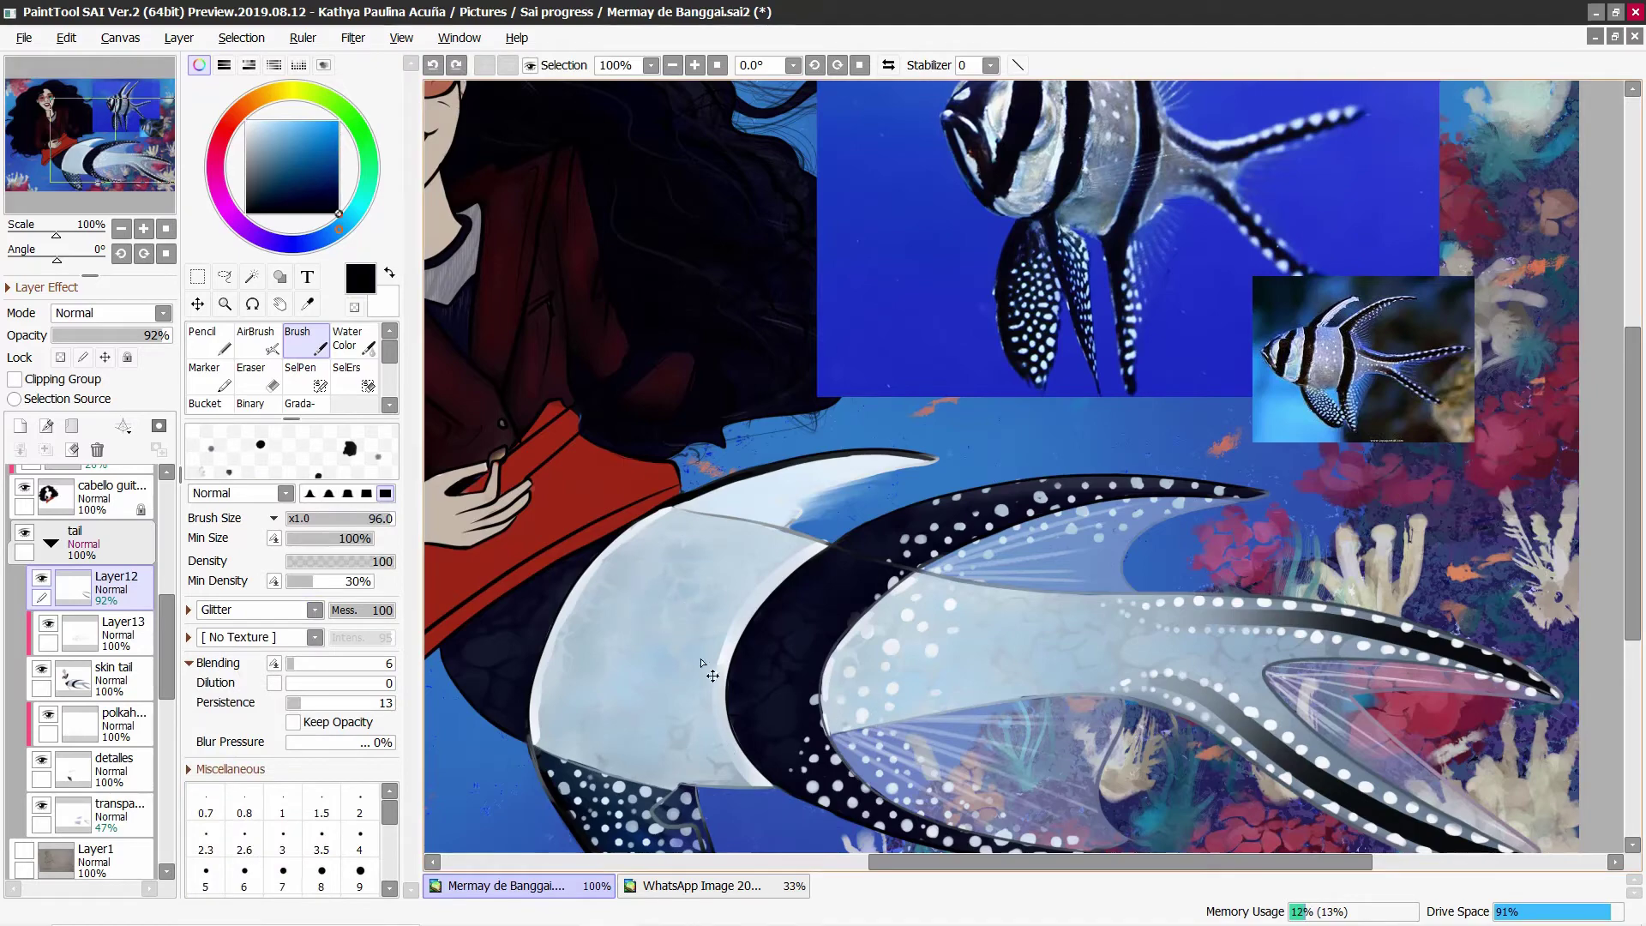
click(257, 609)
scroll(249, 754, down, 4)
click(254, 756)
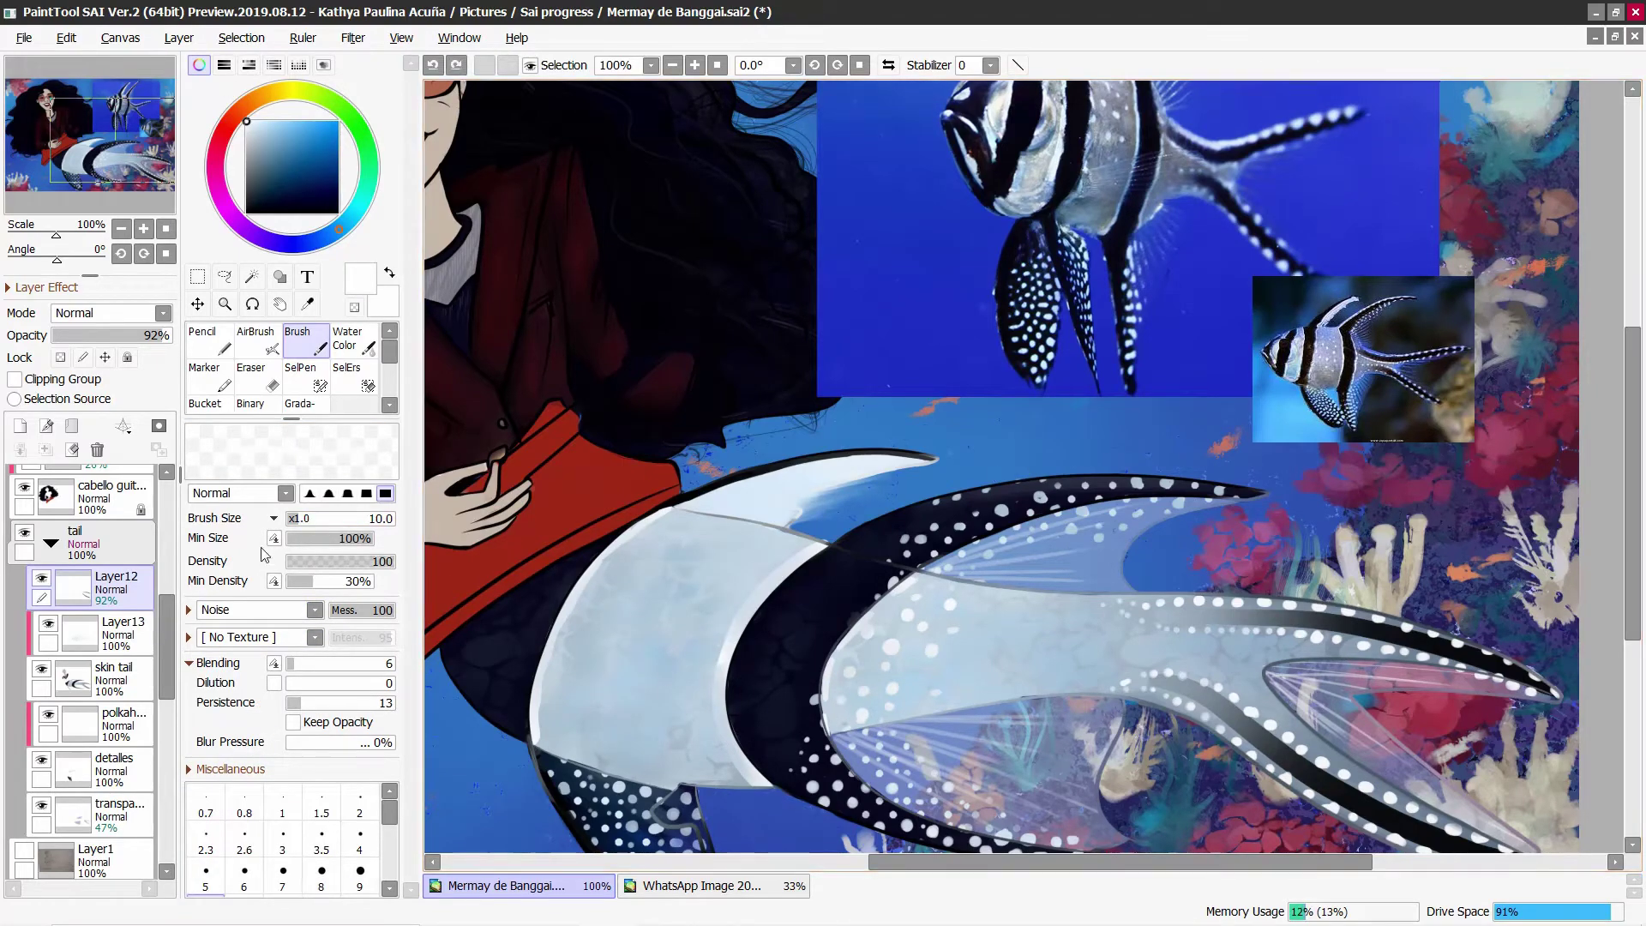
Step: Texture the tail's pale areas in white on Layer12 with the Paper brush shape at size 32 and density 46
click(257, 610)
click(223, 738)
click(358, 518)
drag(682, 613, 664, 716)
key(ctrl+z)
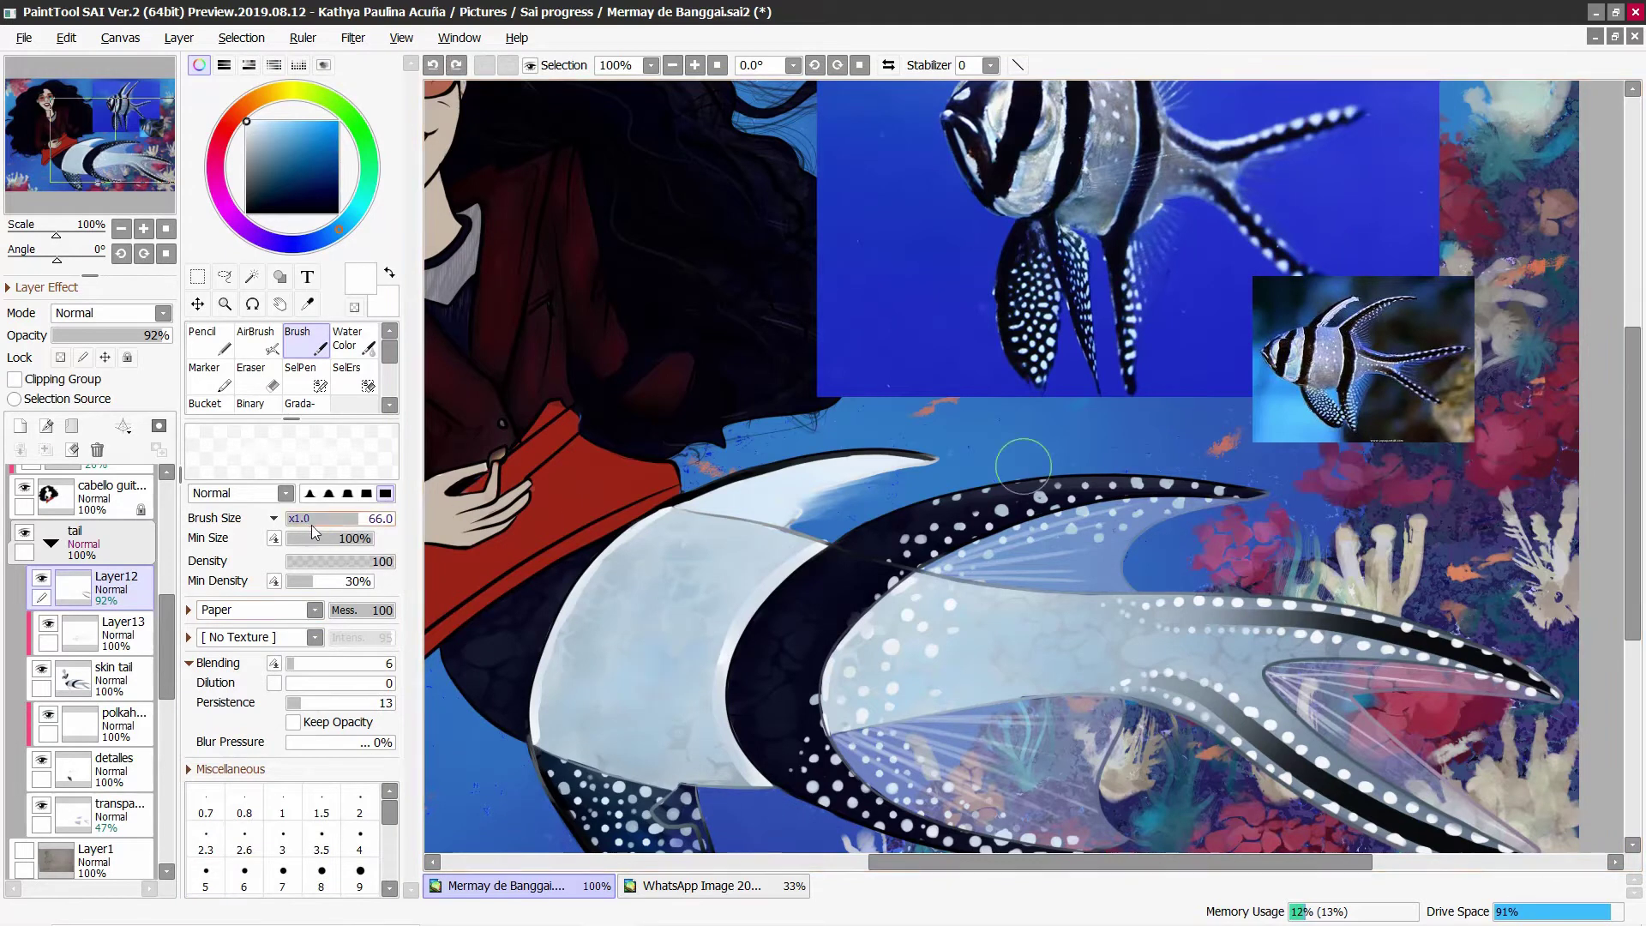
drag(712, 664, 732, 753)
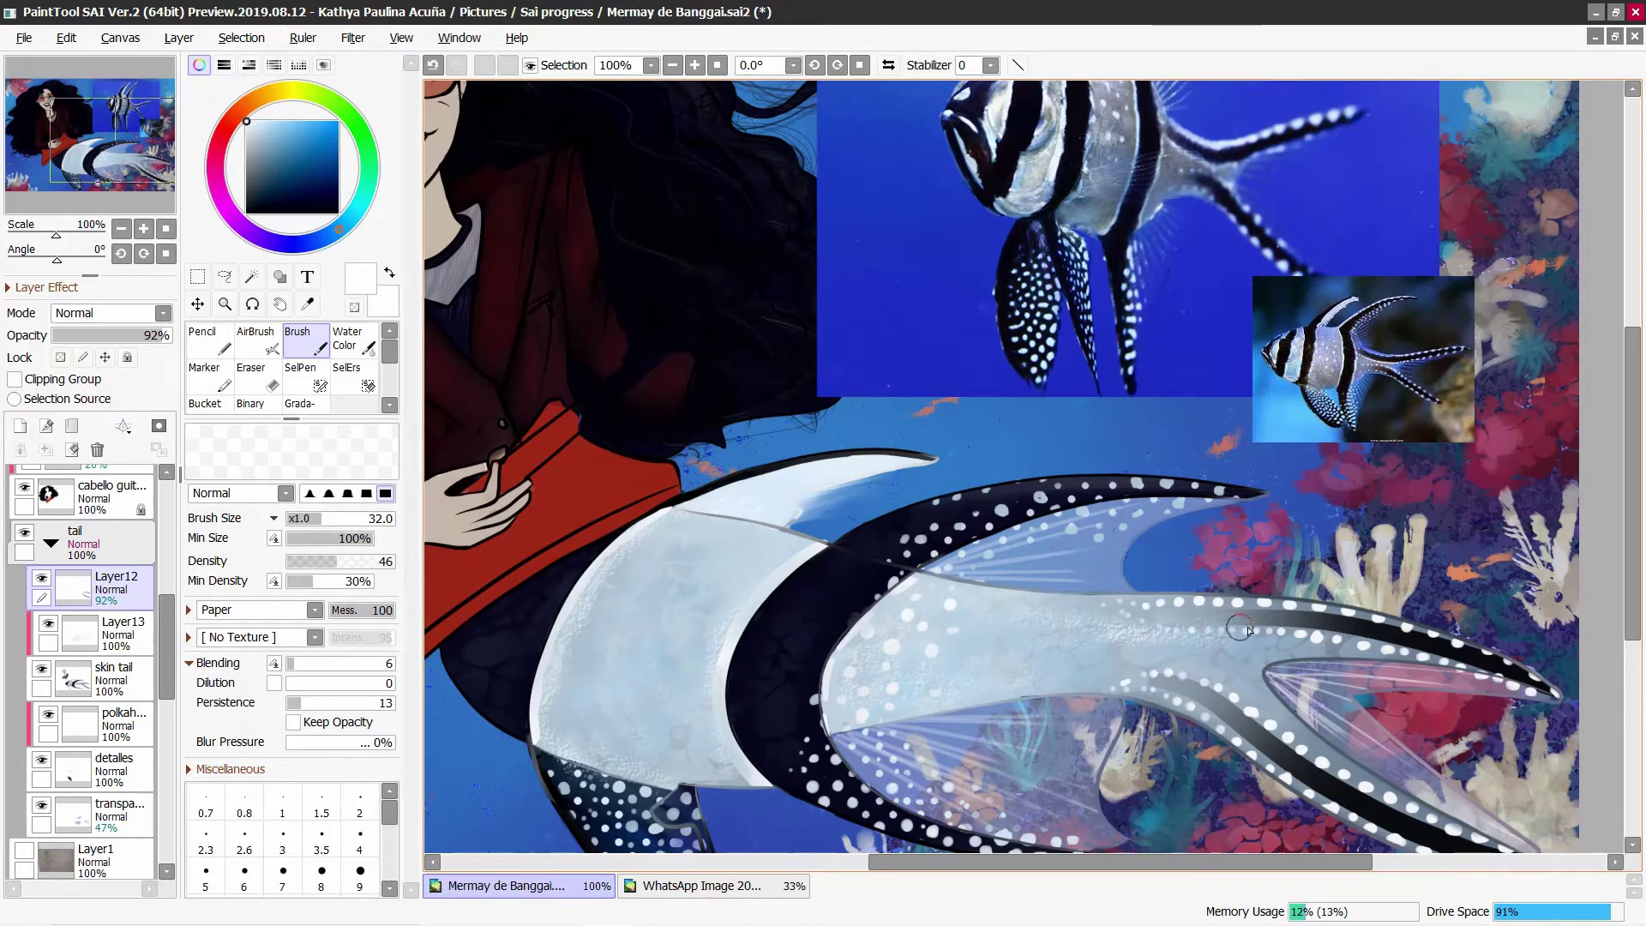
Step: Undo the last Paper stroke and continue texturing the pale tail body with light blue and sampled light grey
key(ctrl+z)
alt+click(975, 665)
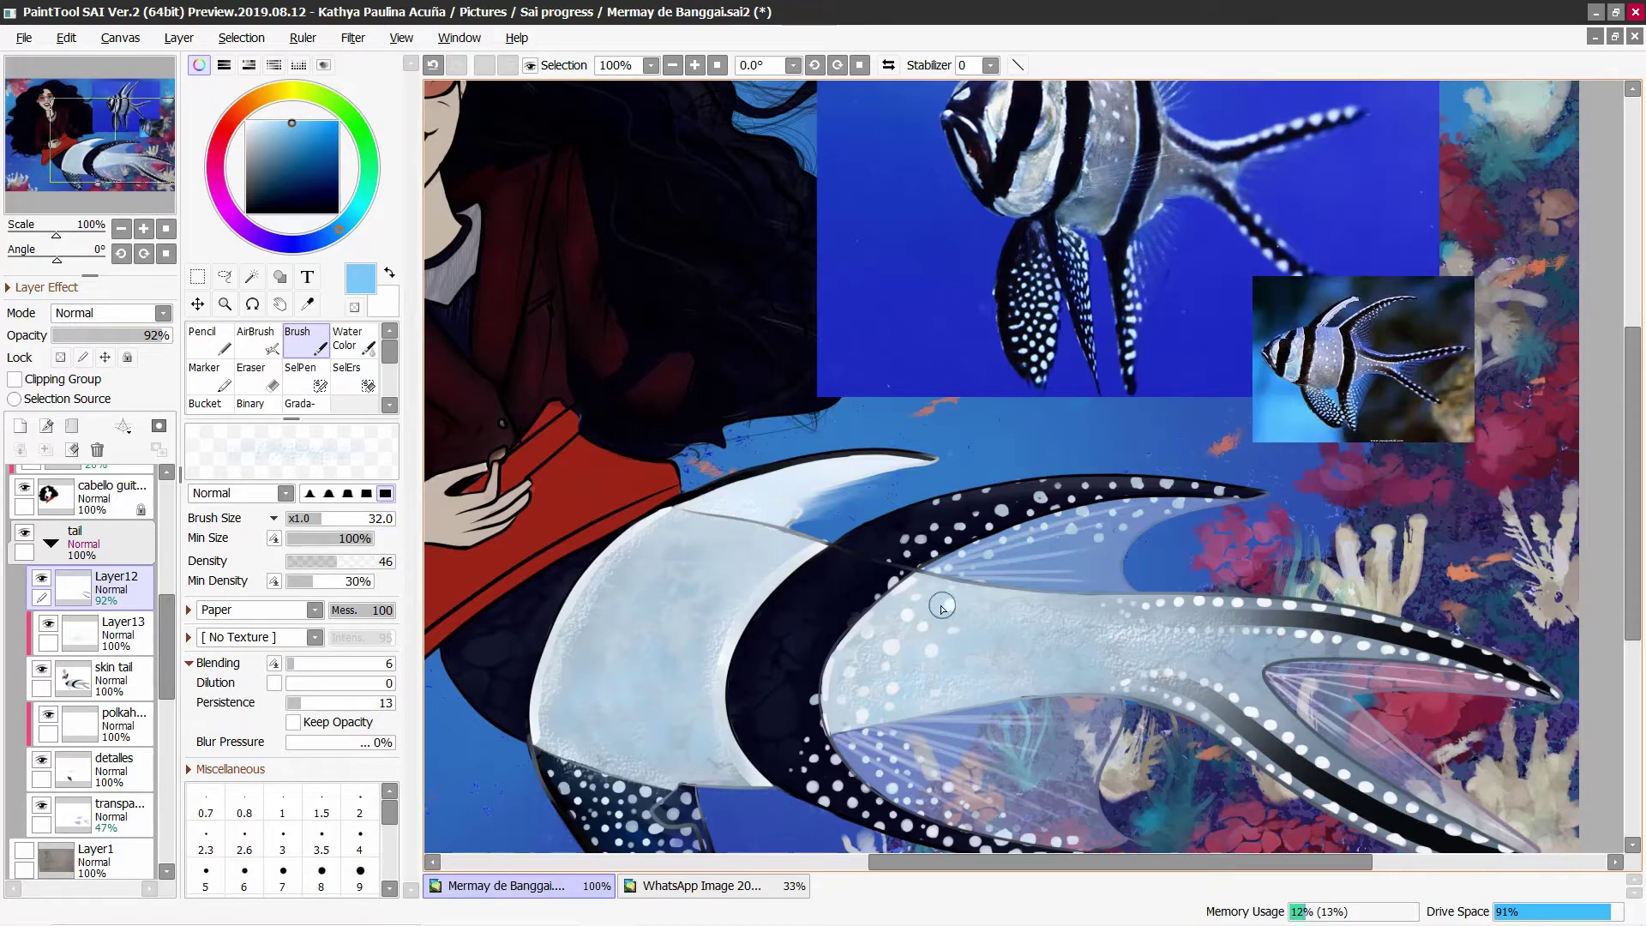
drag(111, 142, 119, 129)
click(259, 155)
alt+click(836, 789)
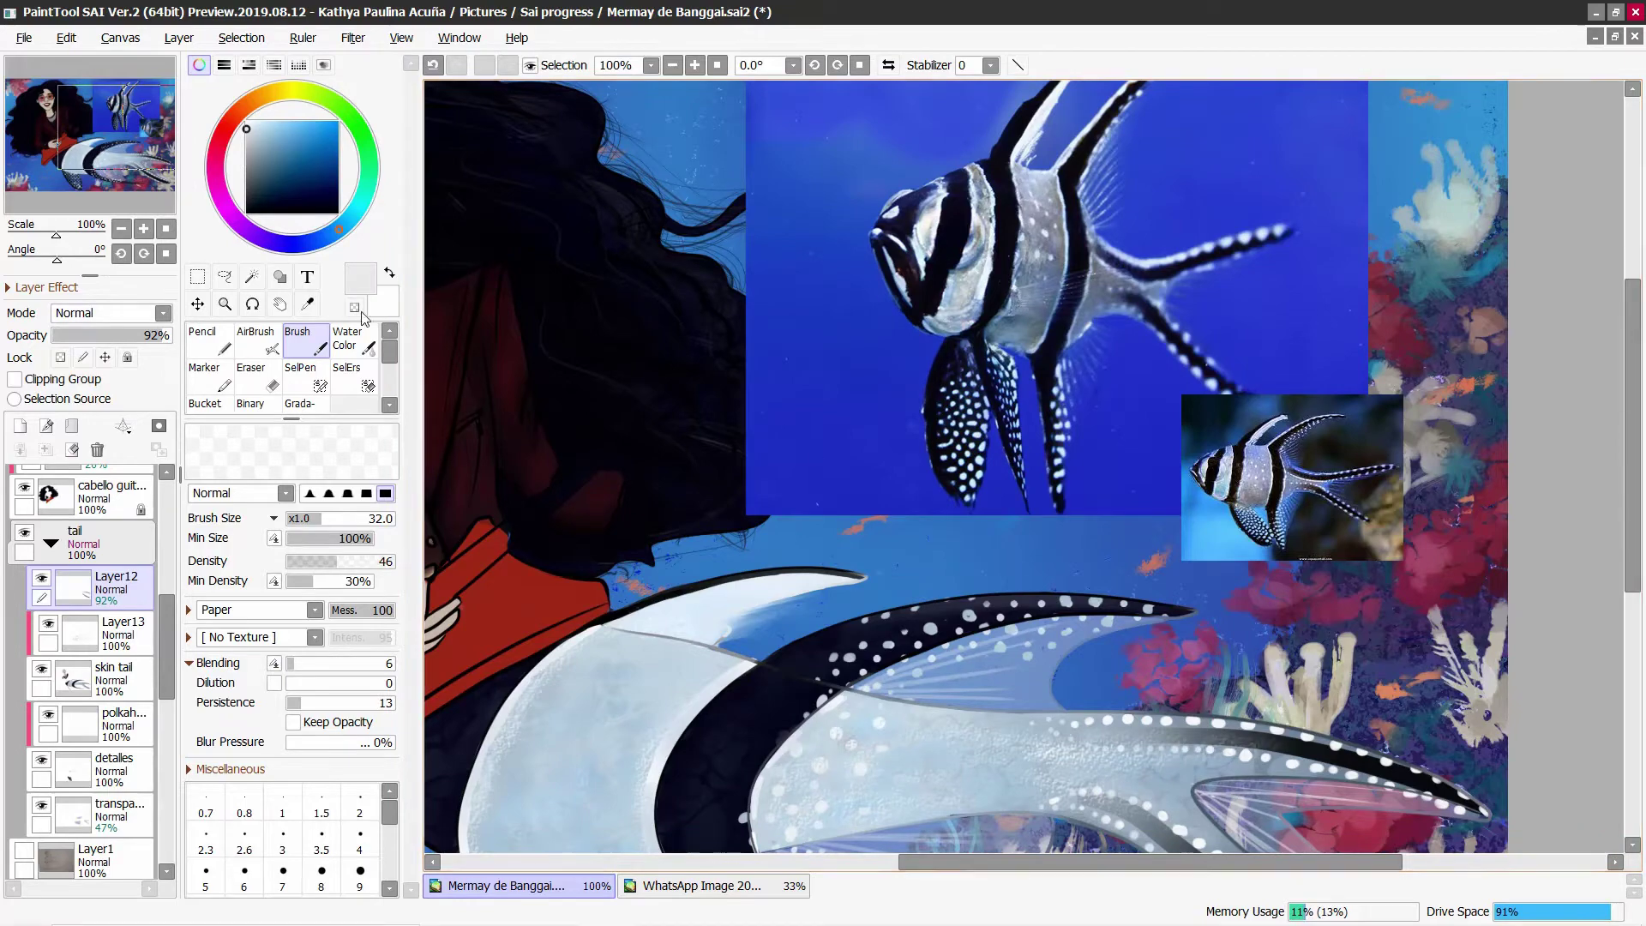
scroll(176, 188, down, 4)
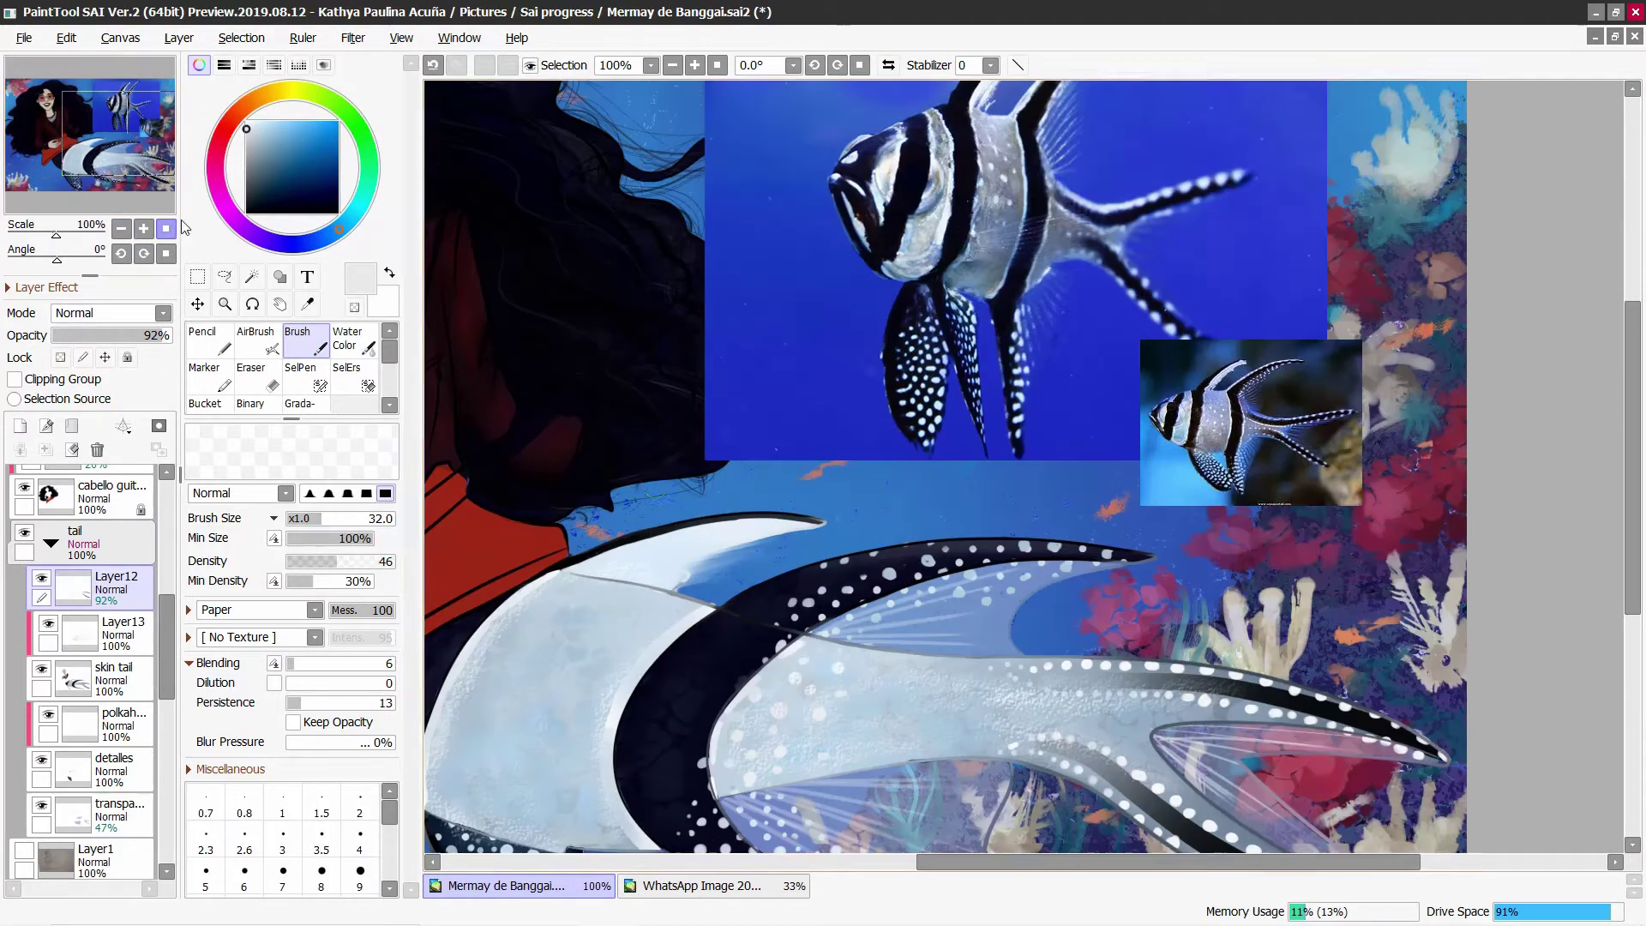
Step: Continue texturing the tail with sampled grey and dark slate blue, enlarging the Paper brush to size 34
scroll(152, 192, up, 4)
alt+click(697, 812)
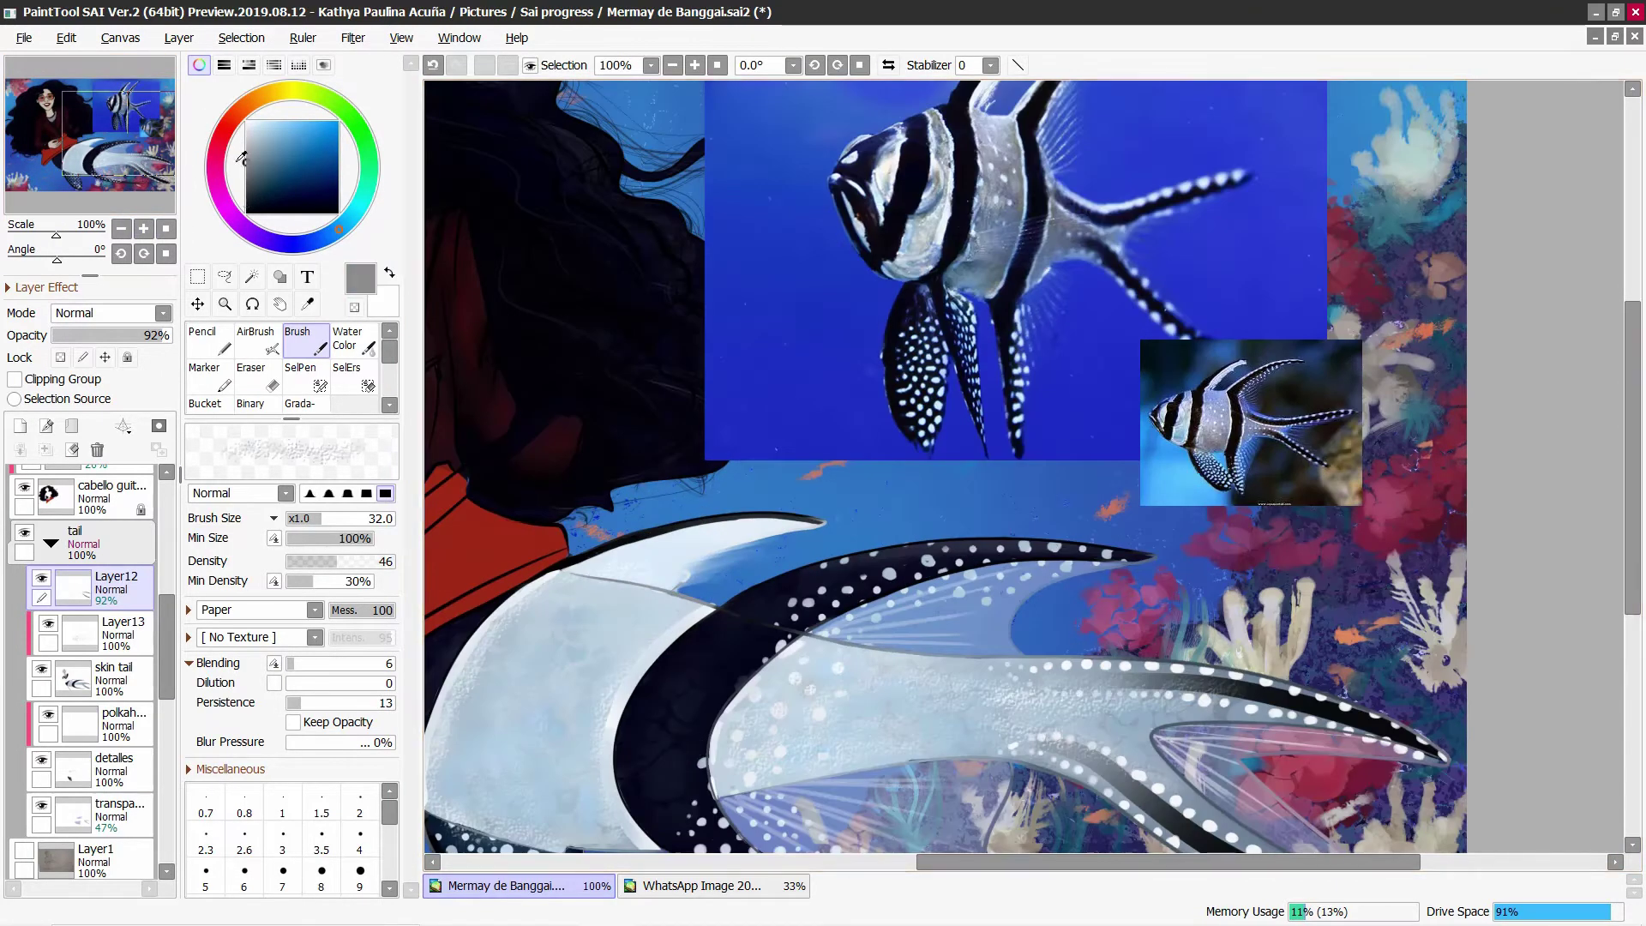
alt+click(842, 455)
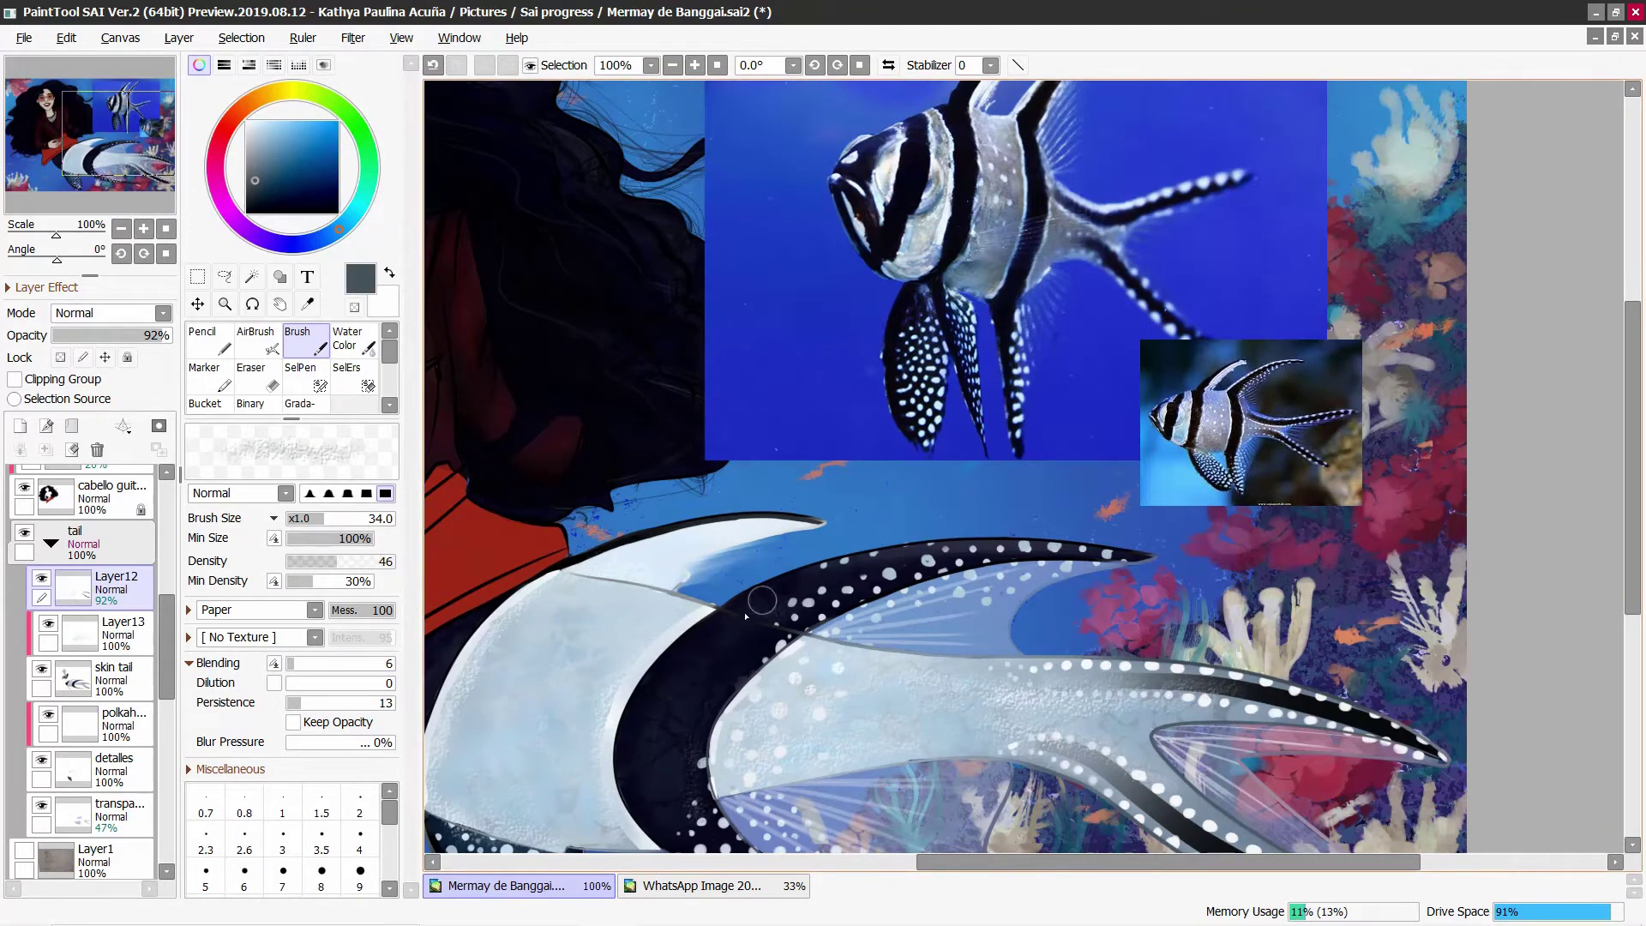
scroll(775, 694, down, 3)
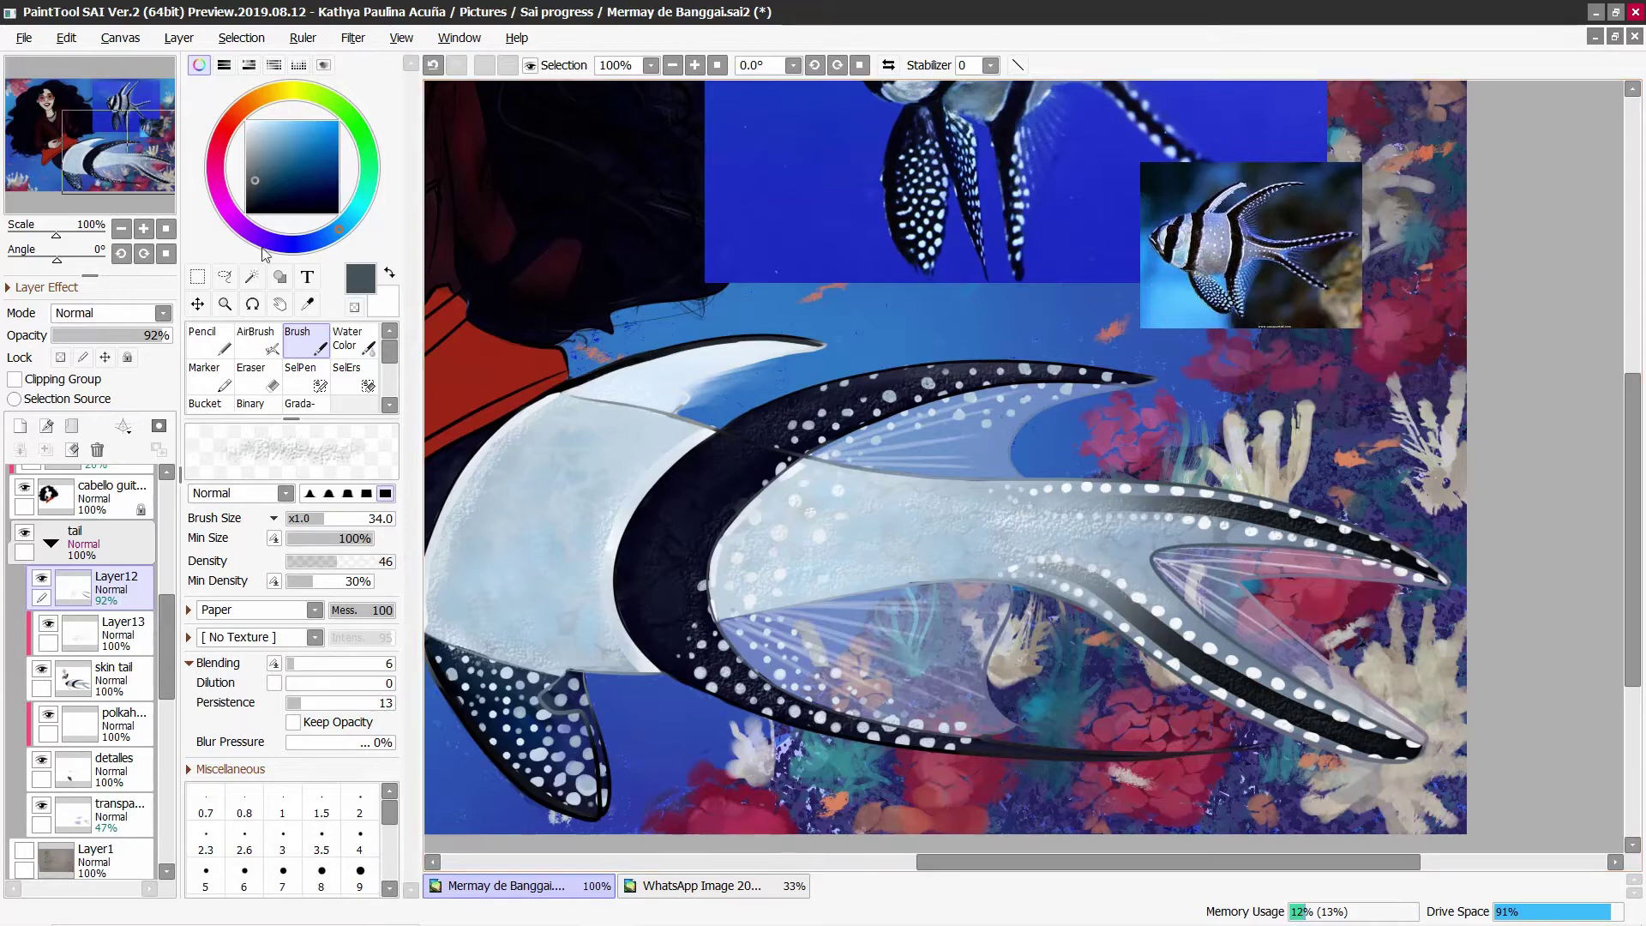
Step: Collapse the tail folder and hide the fish reference photo layers
click(122, 228)
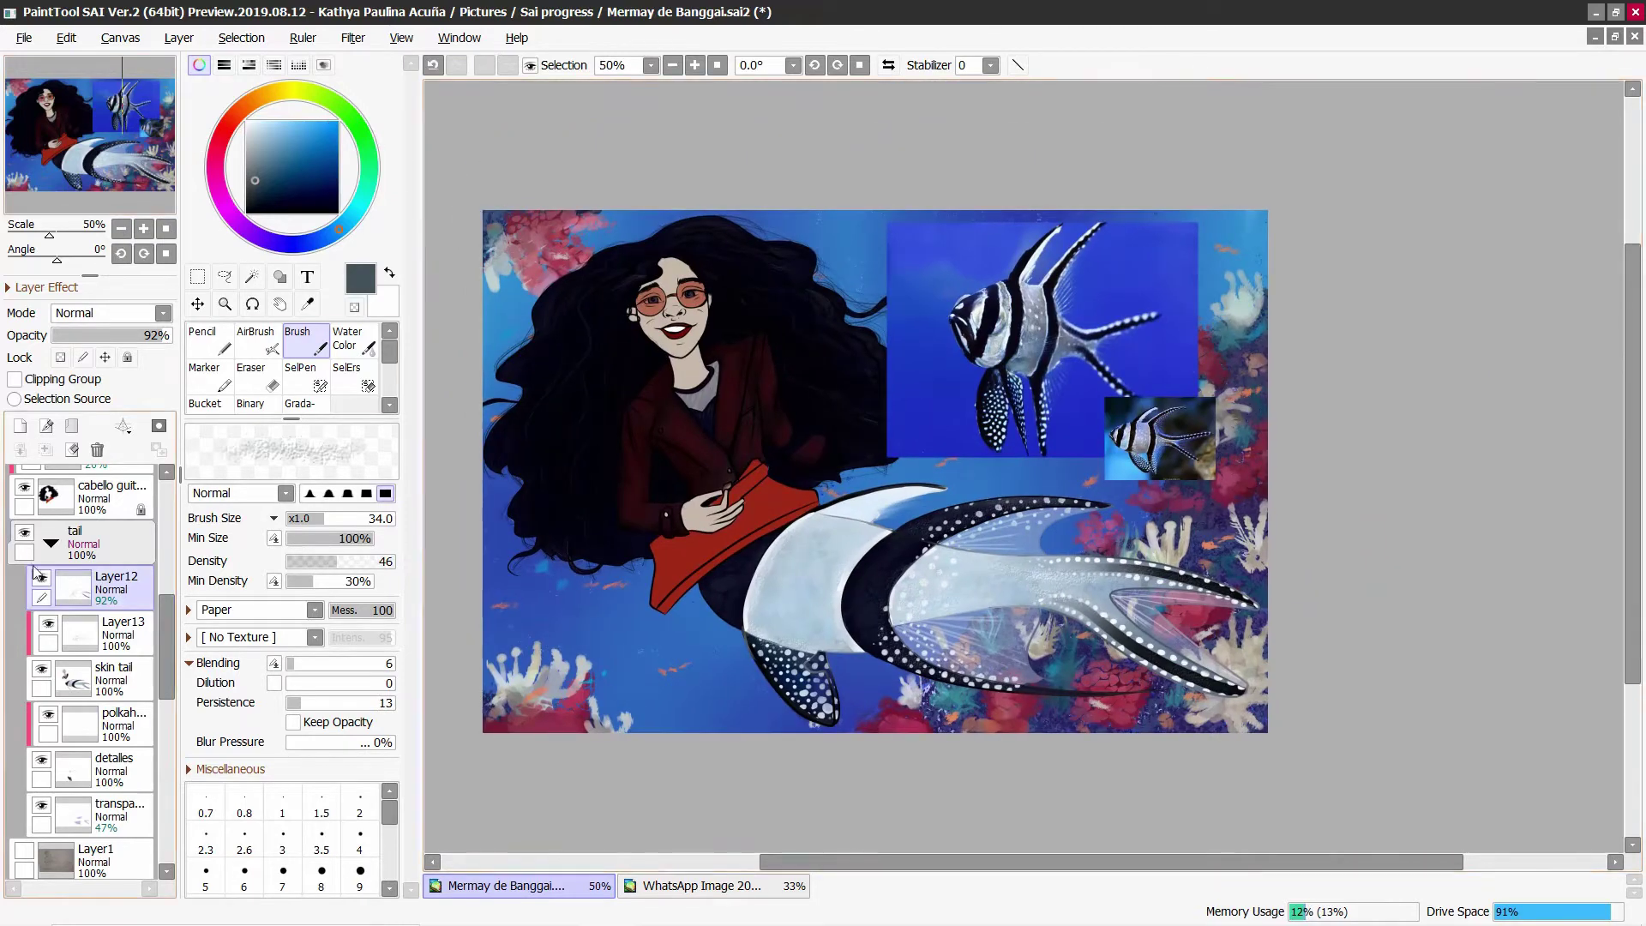
click(50, 542)
scroll(169, 605, up, 5)
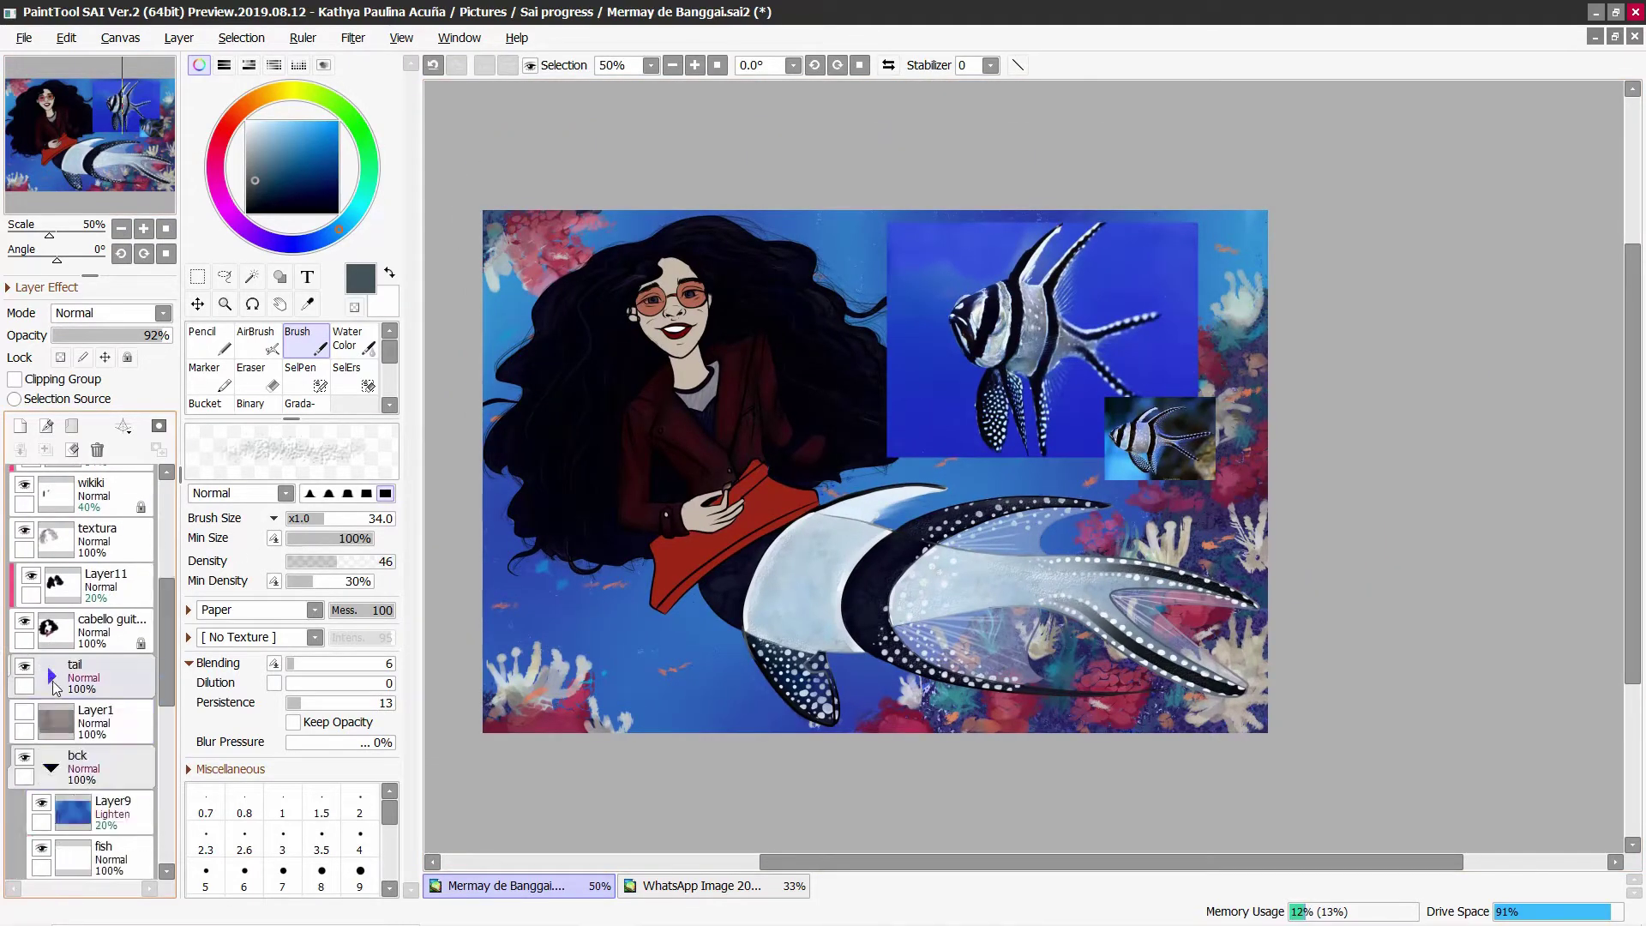
scroll(168, 643, up, 3)
drag(24, 528, 24, 573)
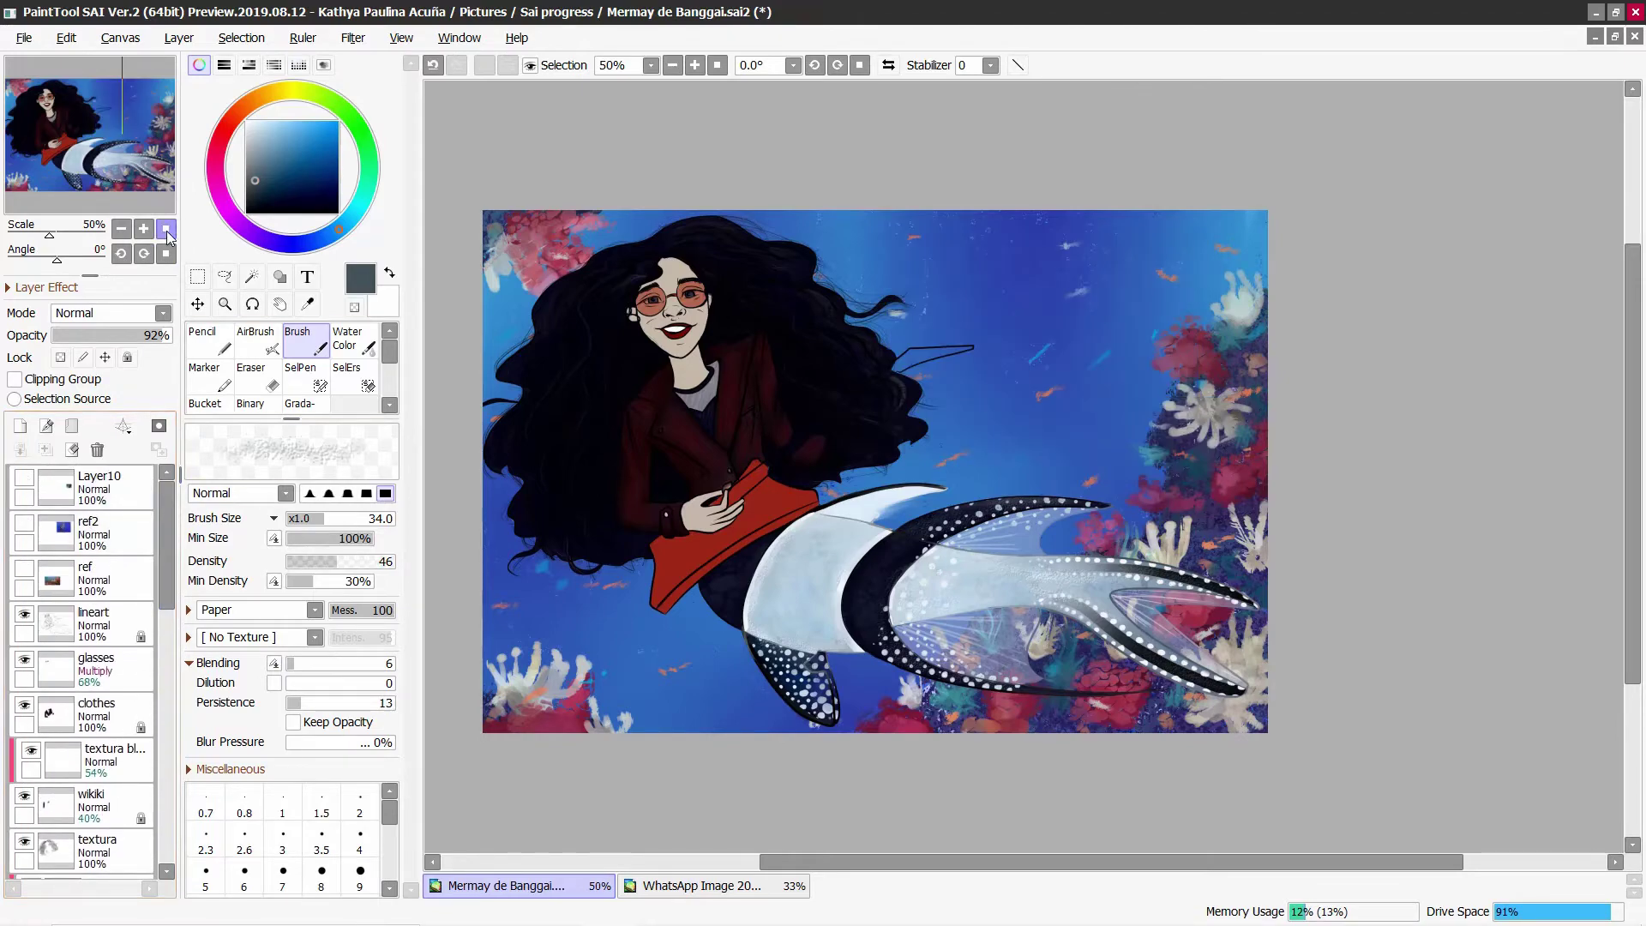
Step: Recolour the nose lines reddish brown on the lineart layer with the Simple Circle Brush at size 14 and density 89
scroll(641, 270, up, 5)
click(94, 622)
alt+click(1022, 467)
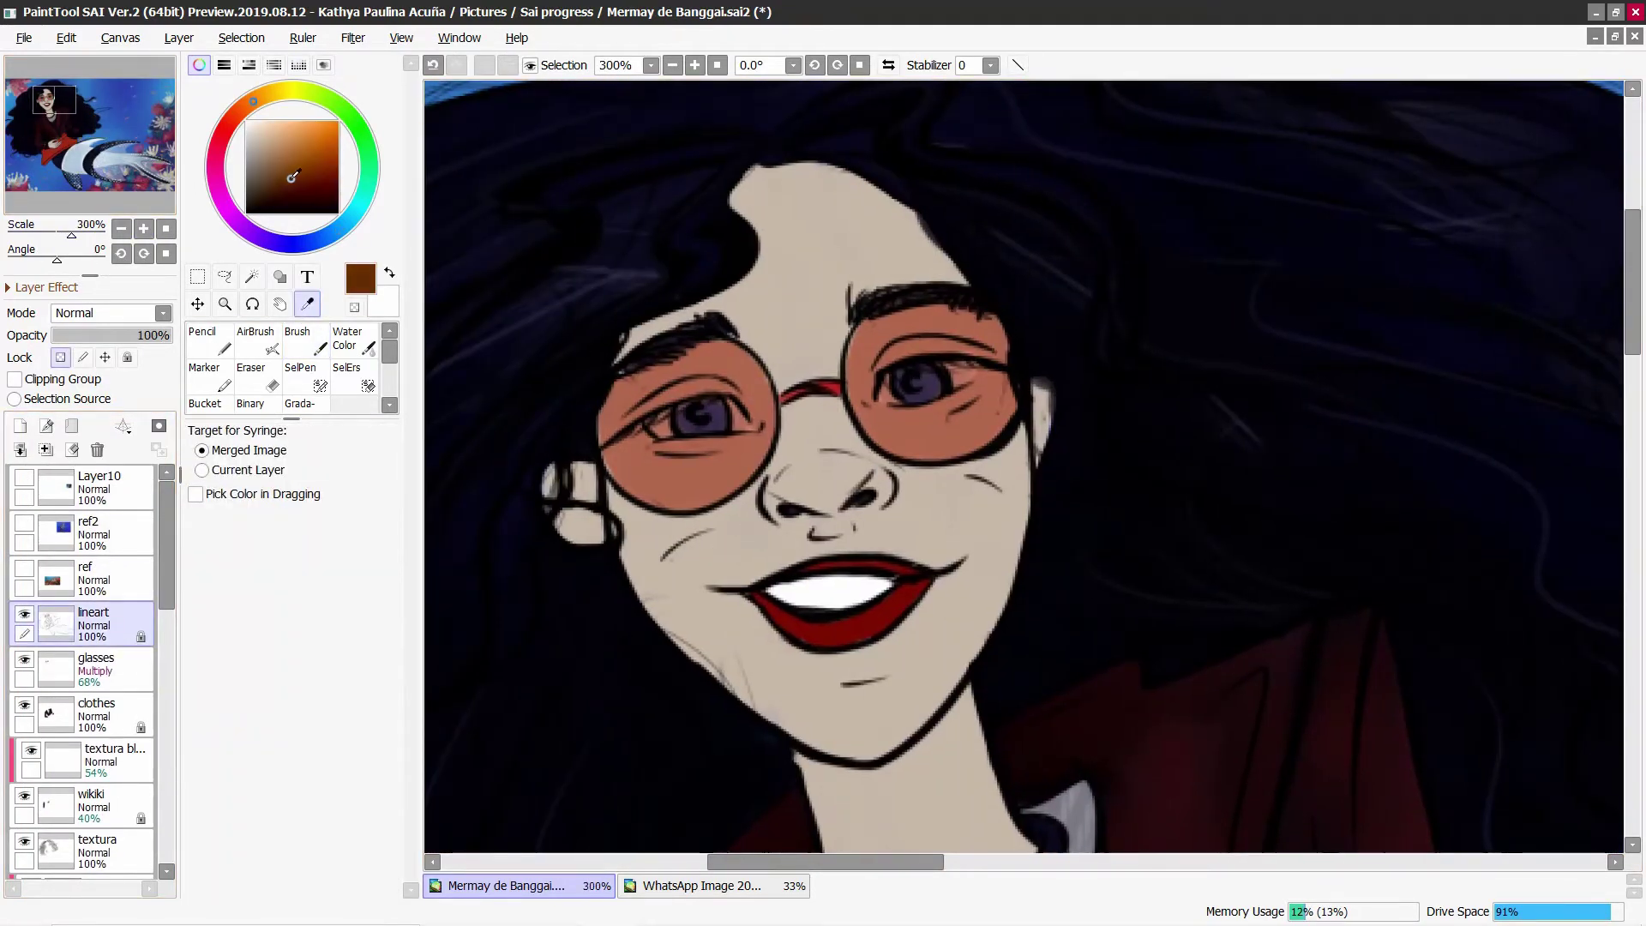
click(308, 523)
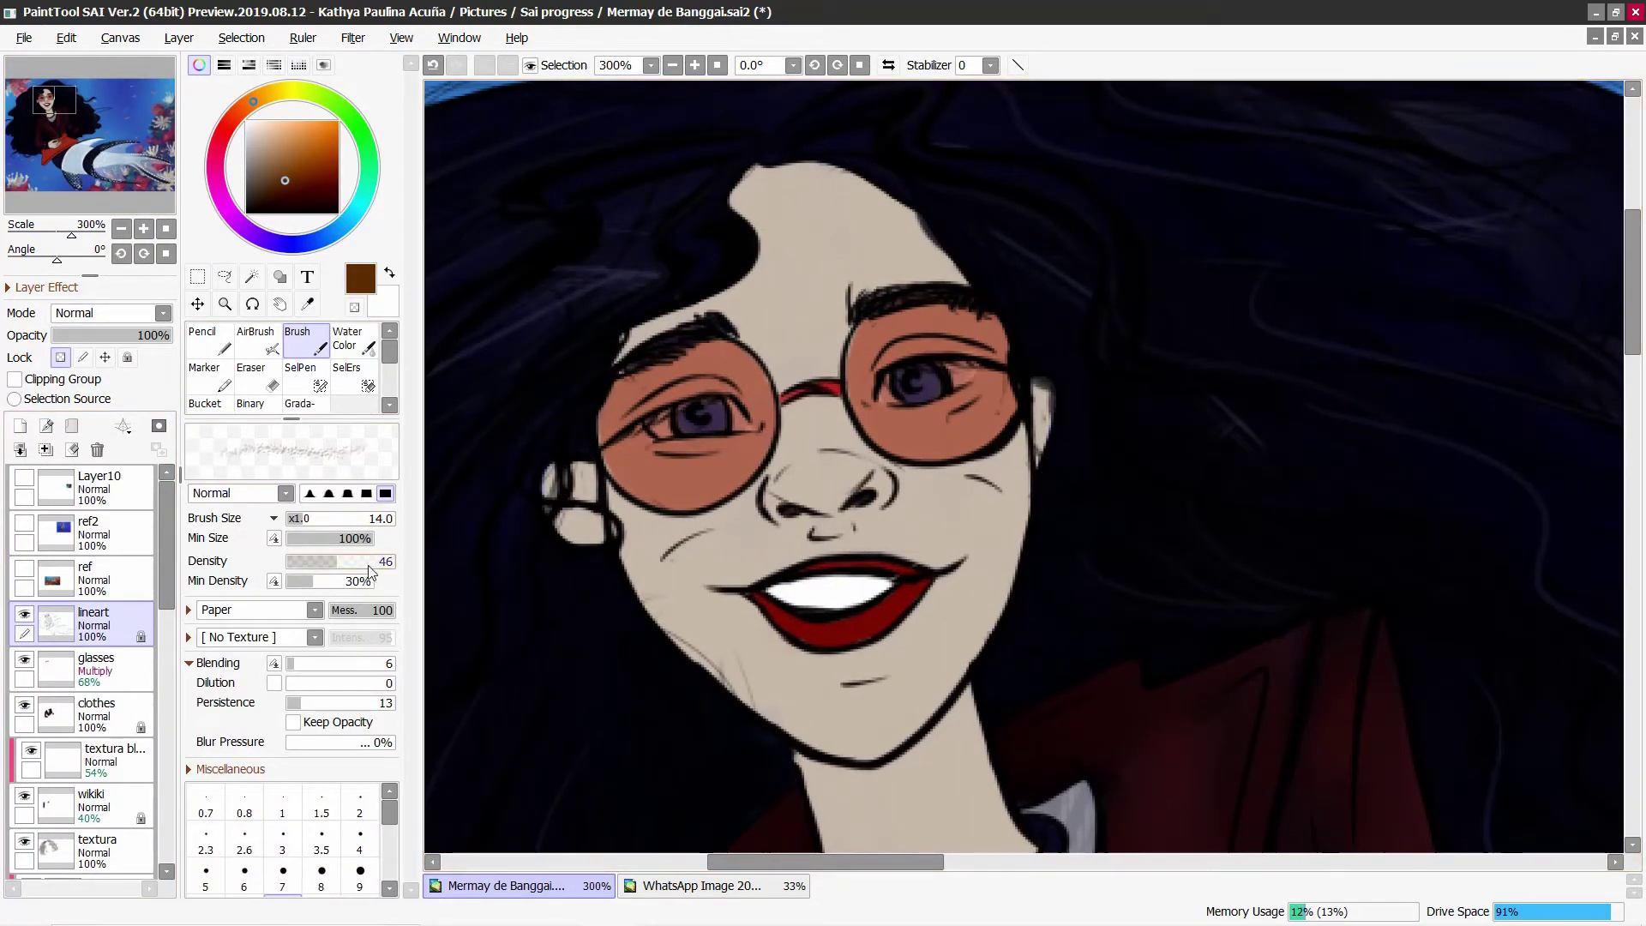
key(b)
drag(888, 478, 845, 513)
drag(830, 514, 780, 516)
drag(887, 473, 896, 504)
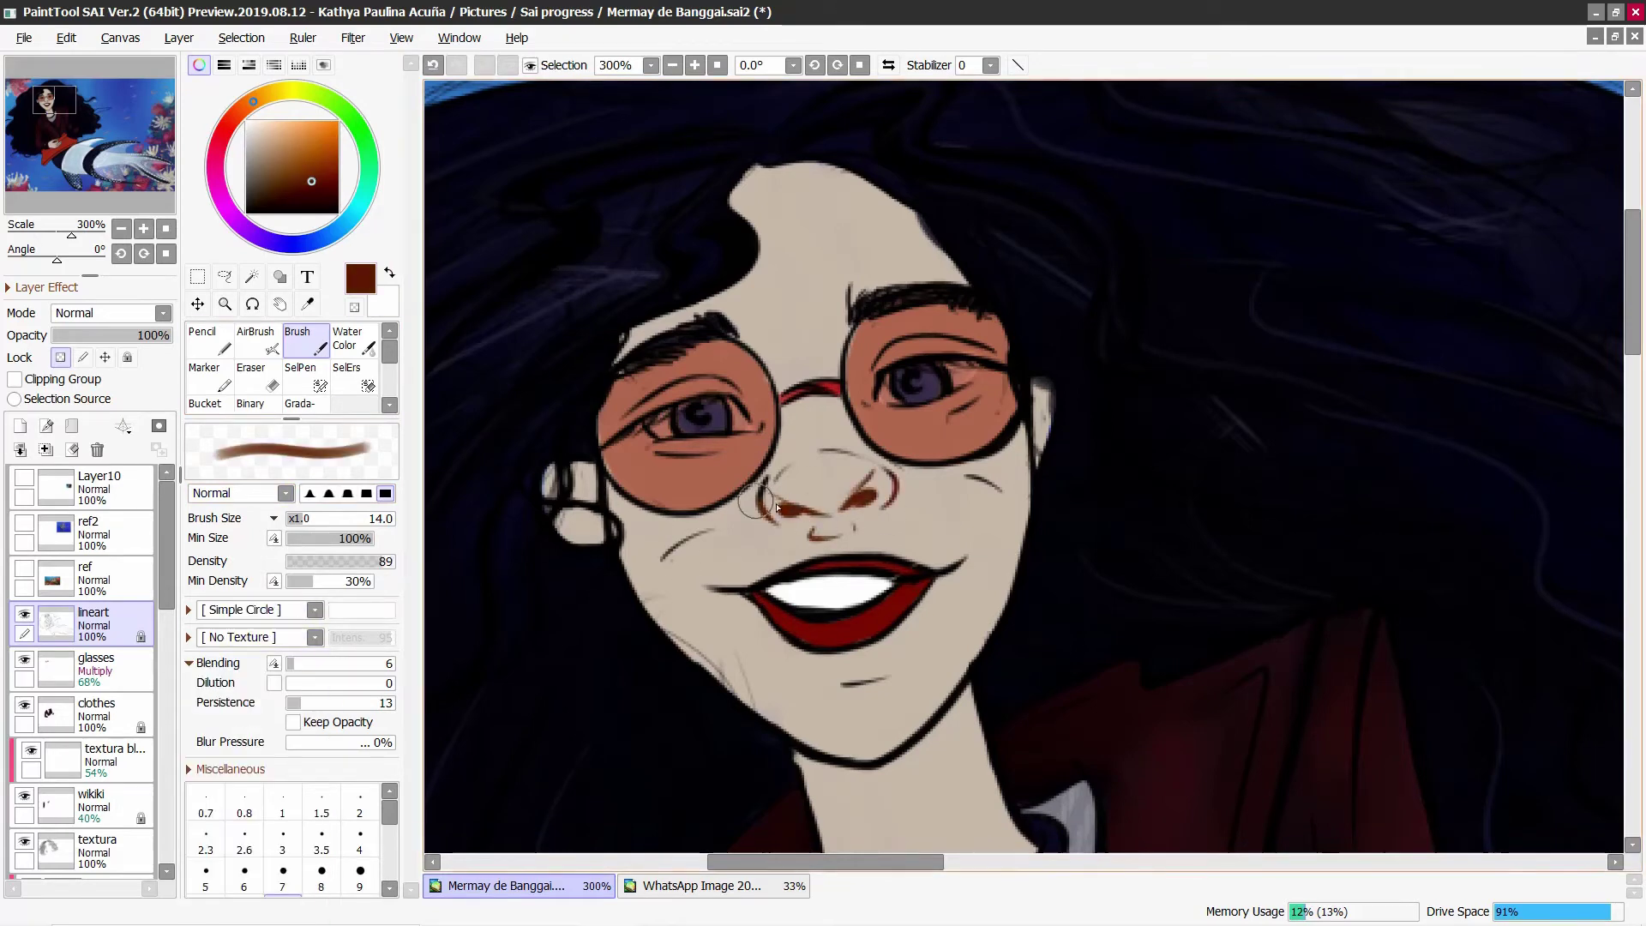
Step: Recolour the nose, jaw and chin lineart in dark red
alt+click(896, 509)
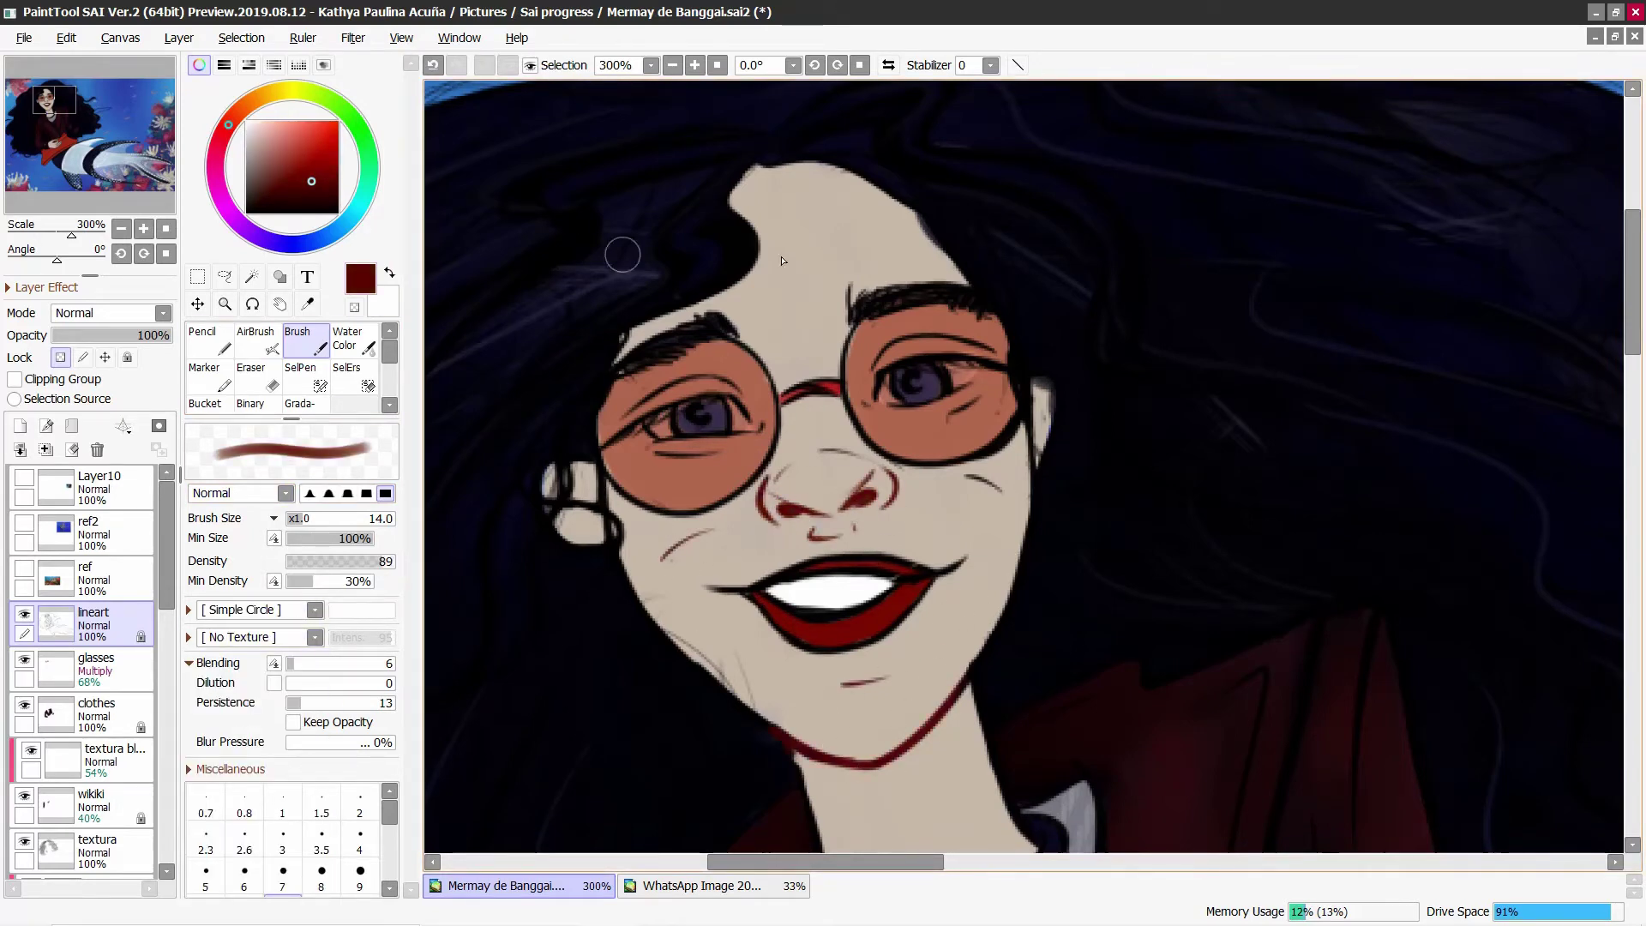
scroll(131, 207, down, 5)
scroll(131, 208, up, 4)
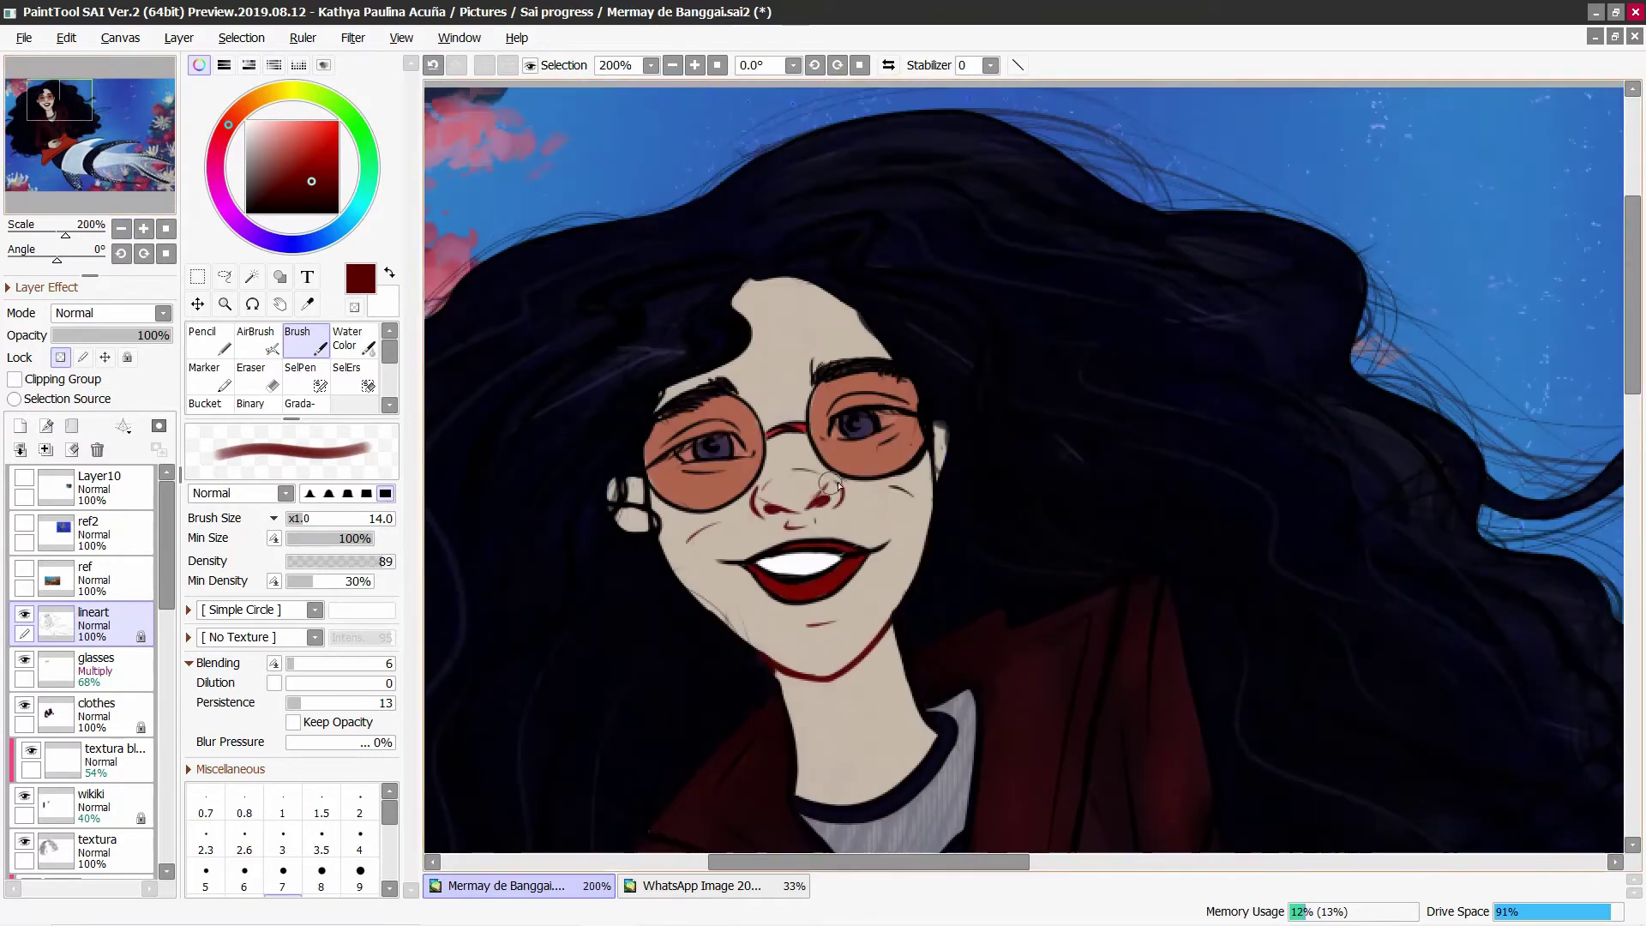
Step: Recolour the glasses frame, ear, eyelid crease and lip lineart in dark red
scroll(633, 495, up, 1)
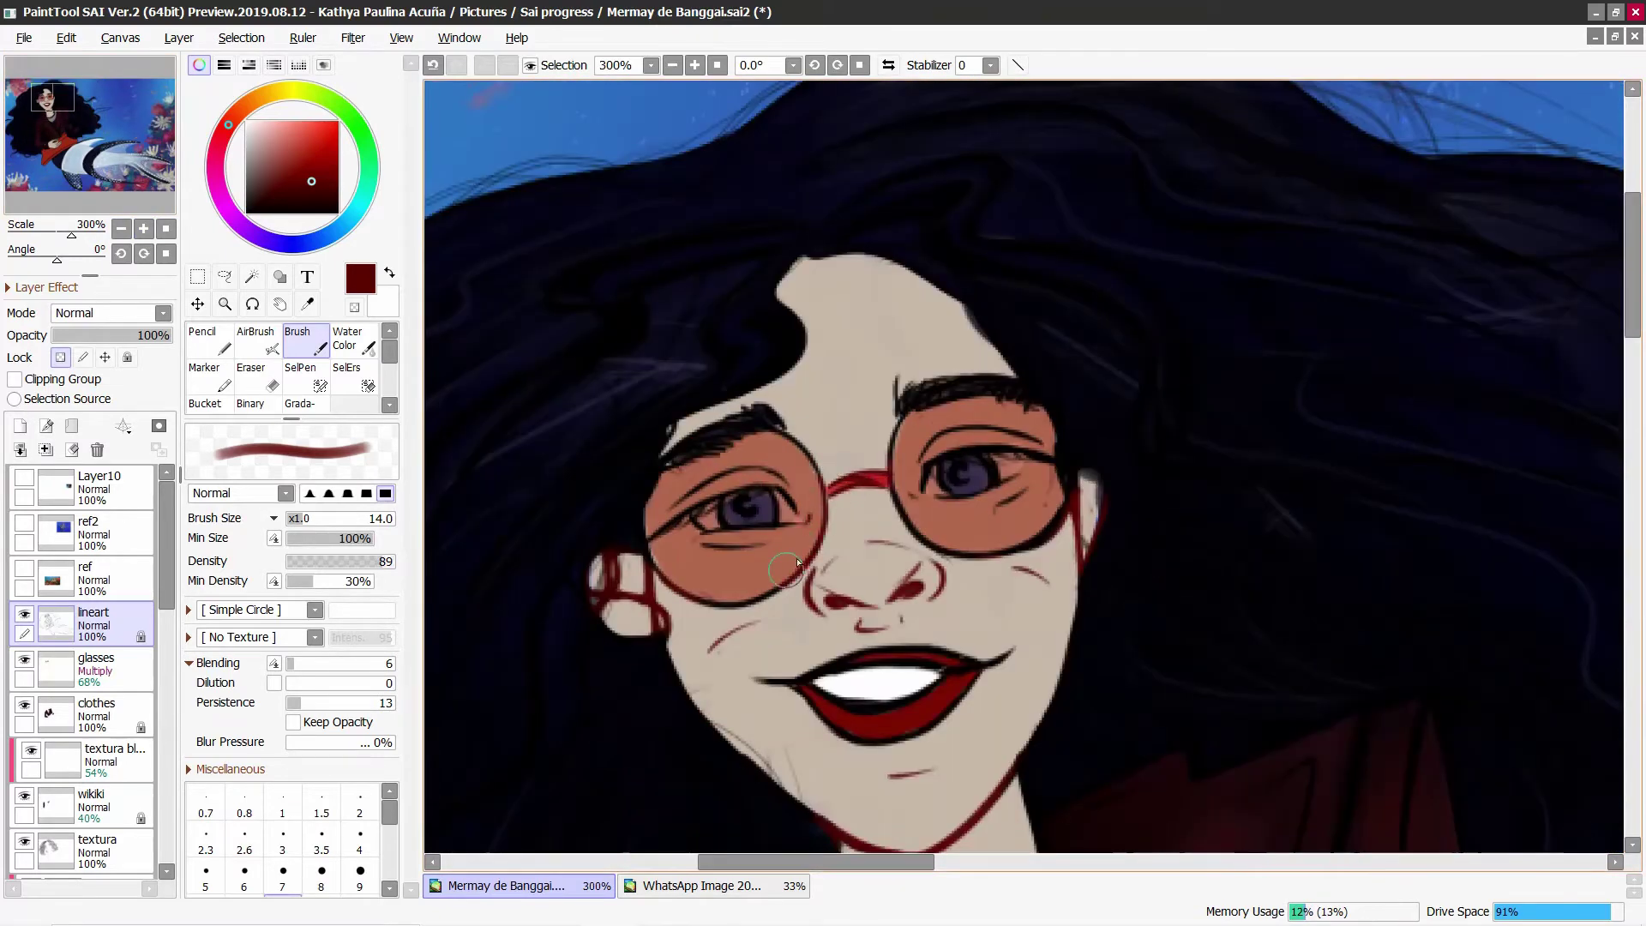
drag(639, 571, 650, 526)
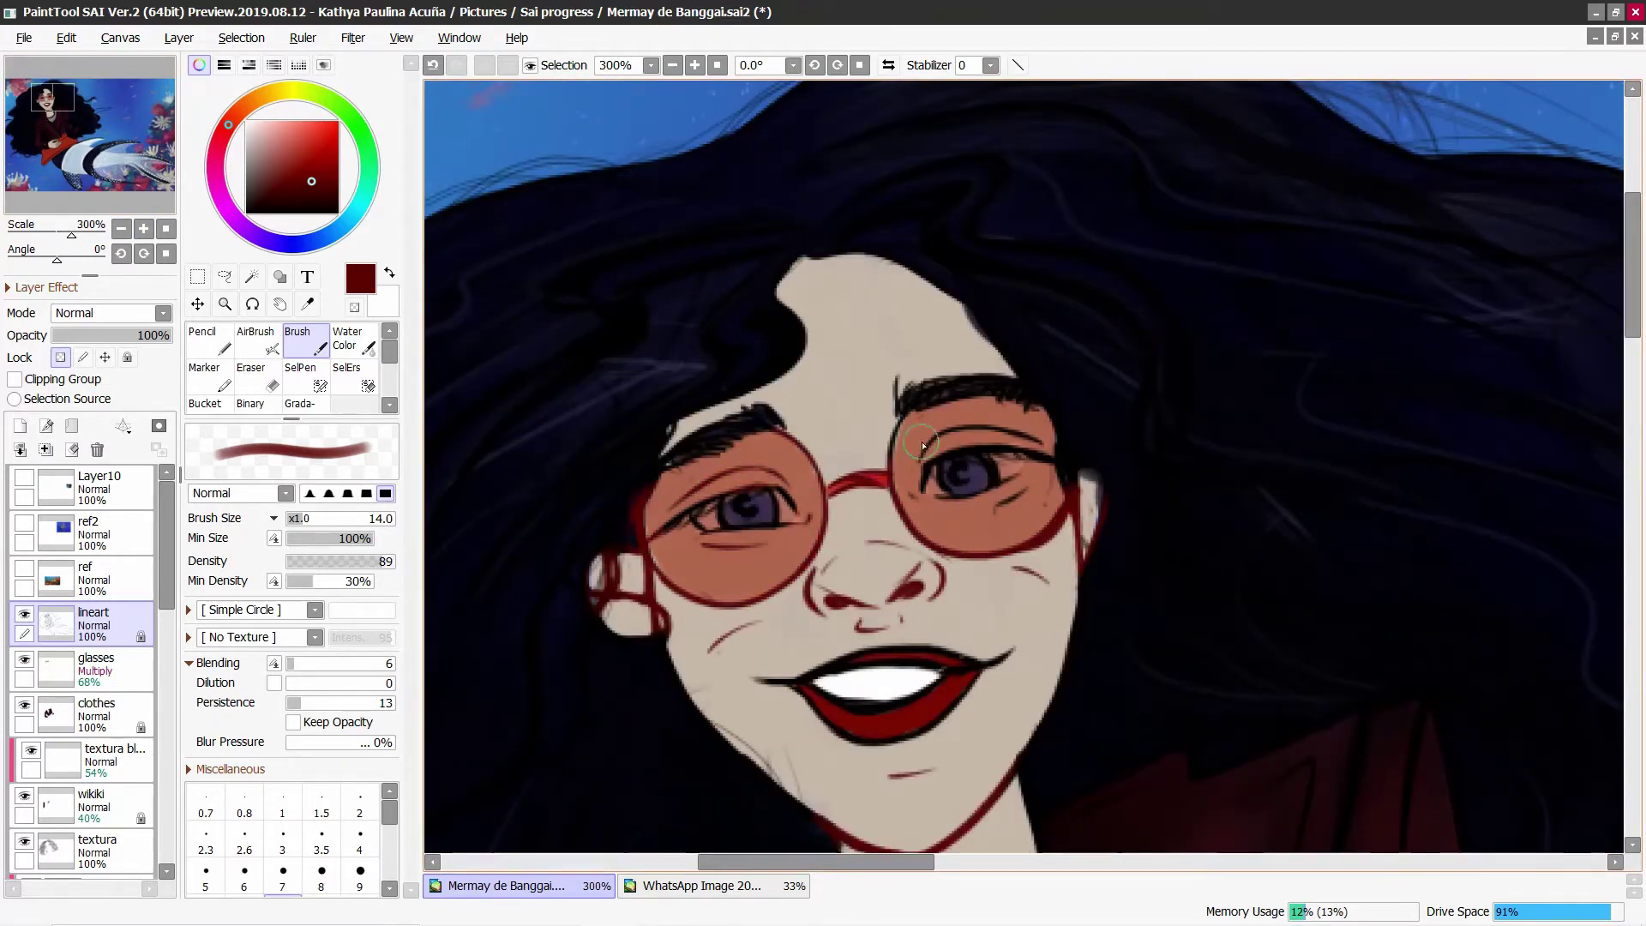
drag(856, 619, 866, 629)
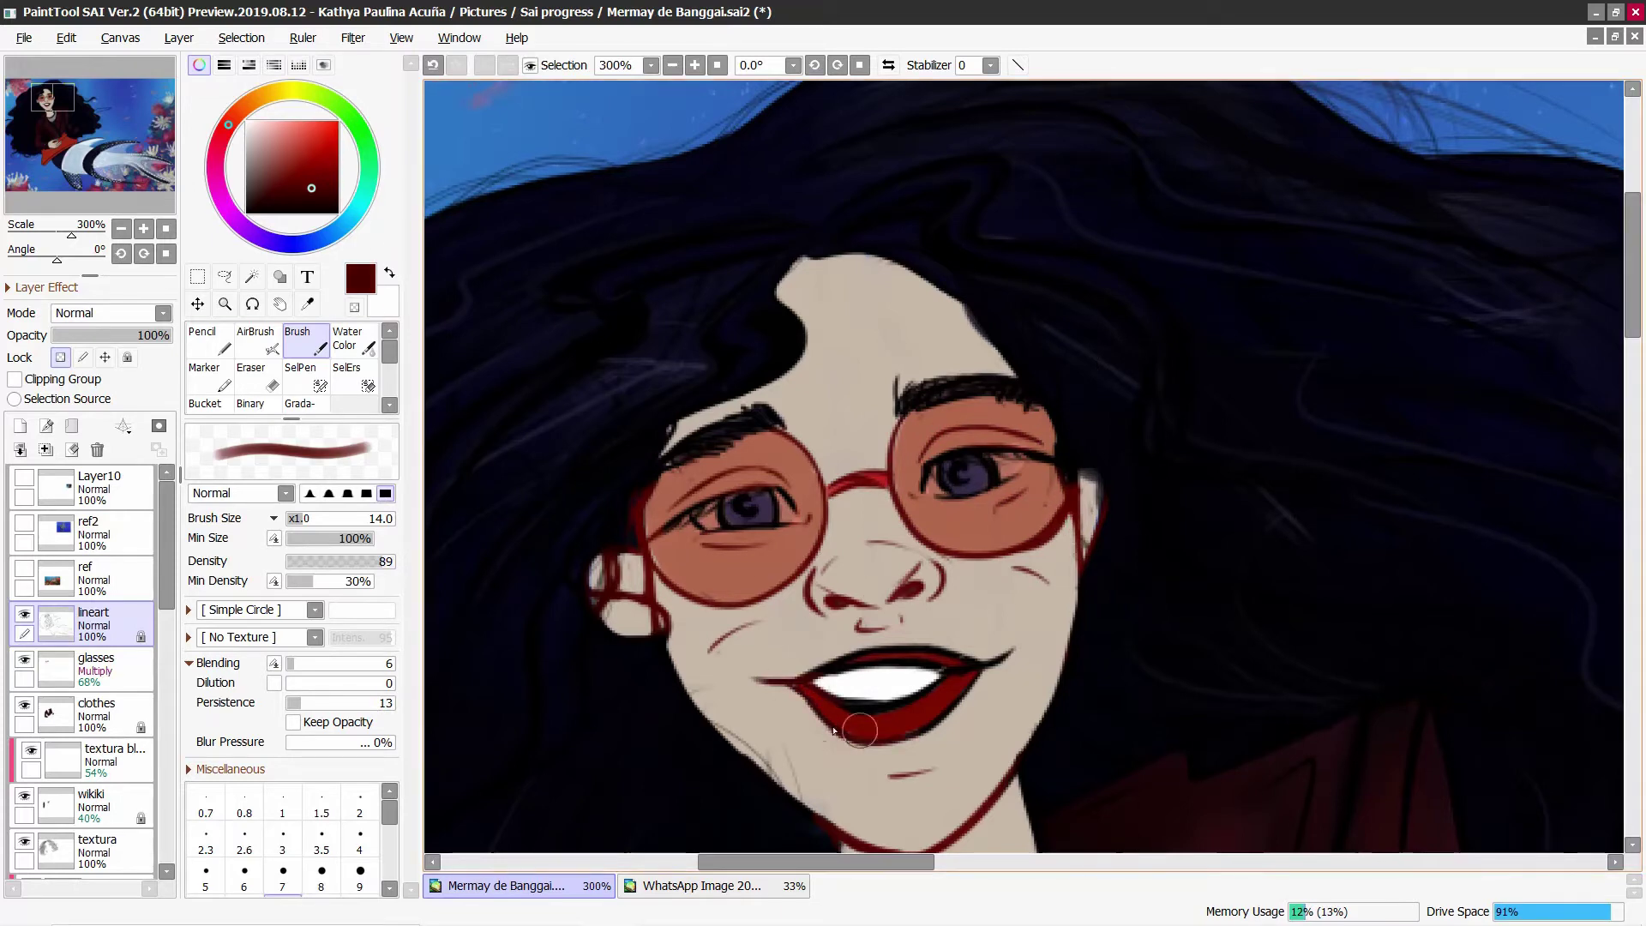
Step: Recolour the lineart inside both irises in dark purple sampled from the eye, reducing the Brush size to 4.6
click(143, 253)
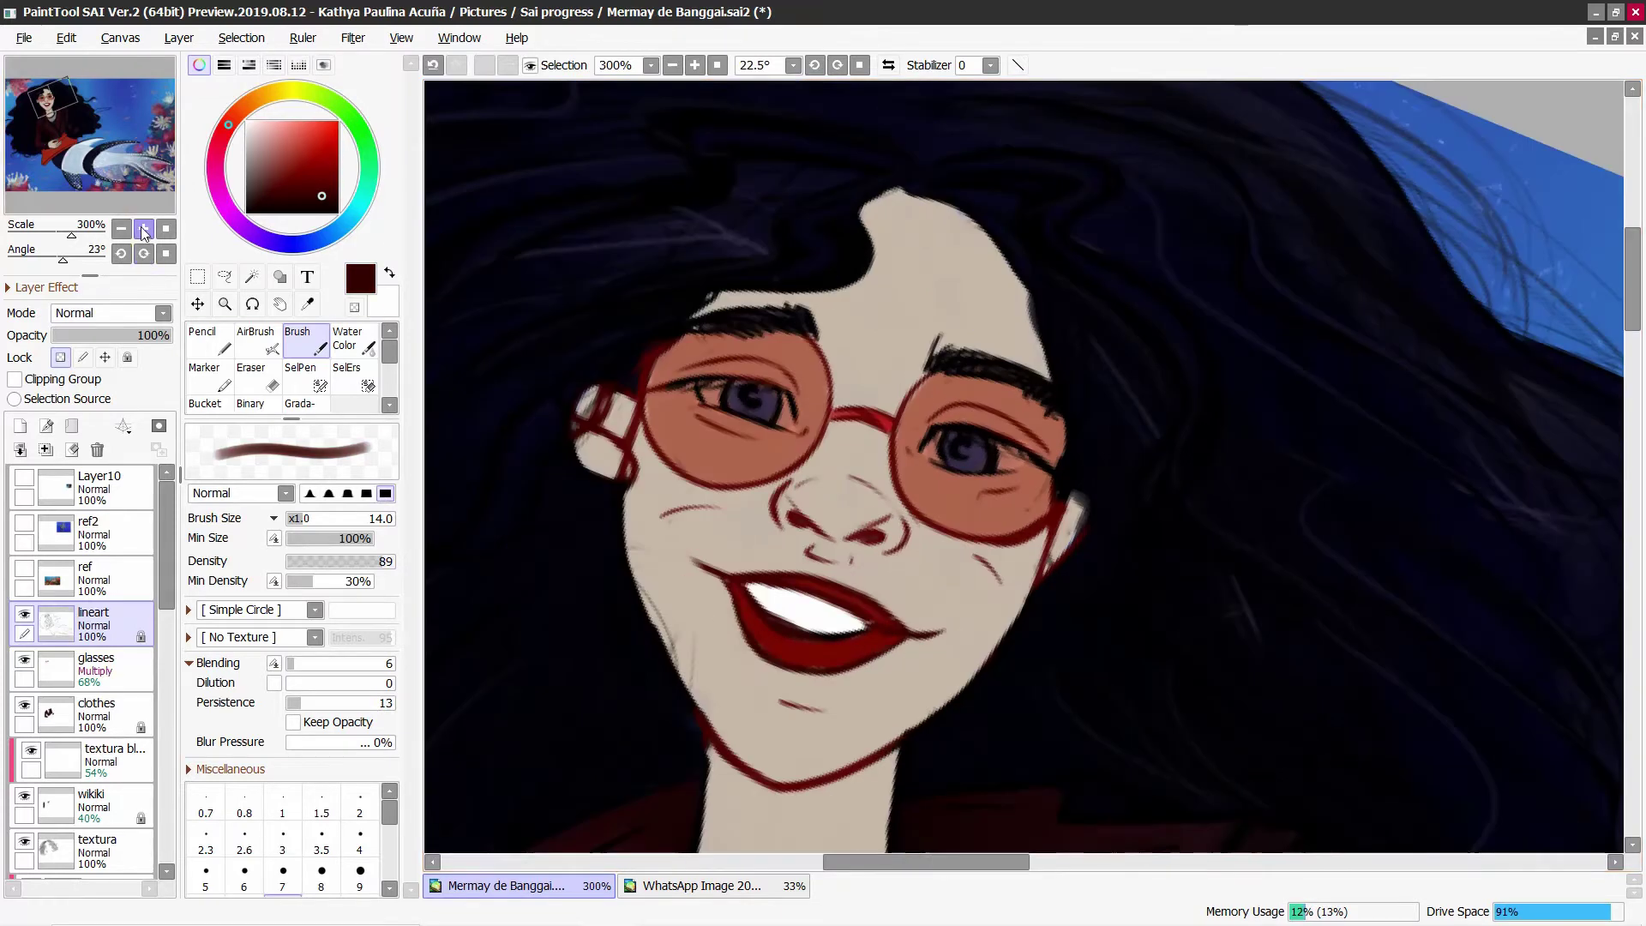
click(143, 228)
alt+click(621, 368)
key(bracketleft)
key(bracketleft)
key(bracketleft)
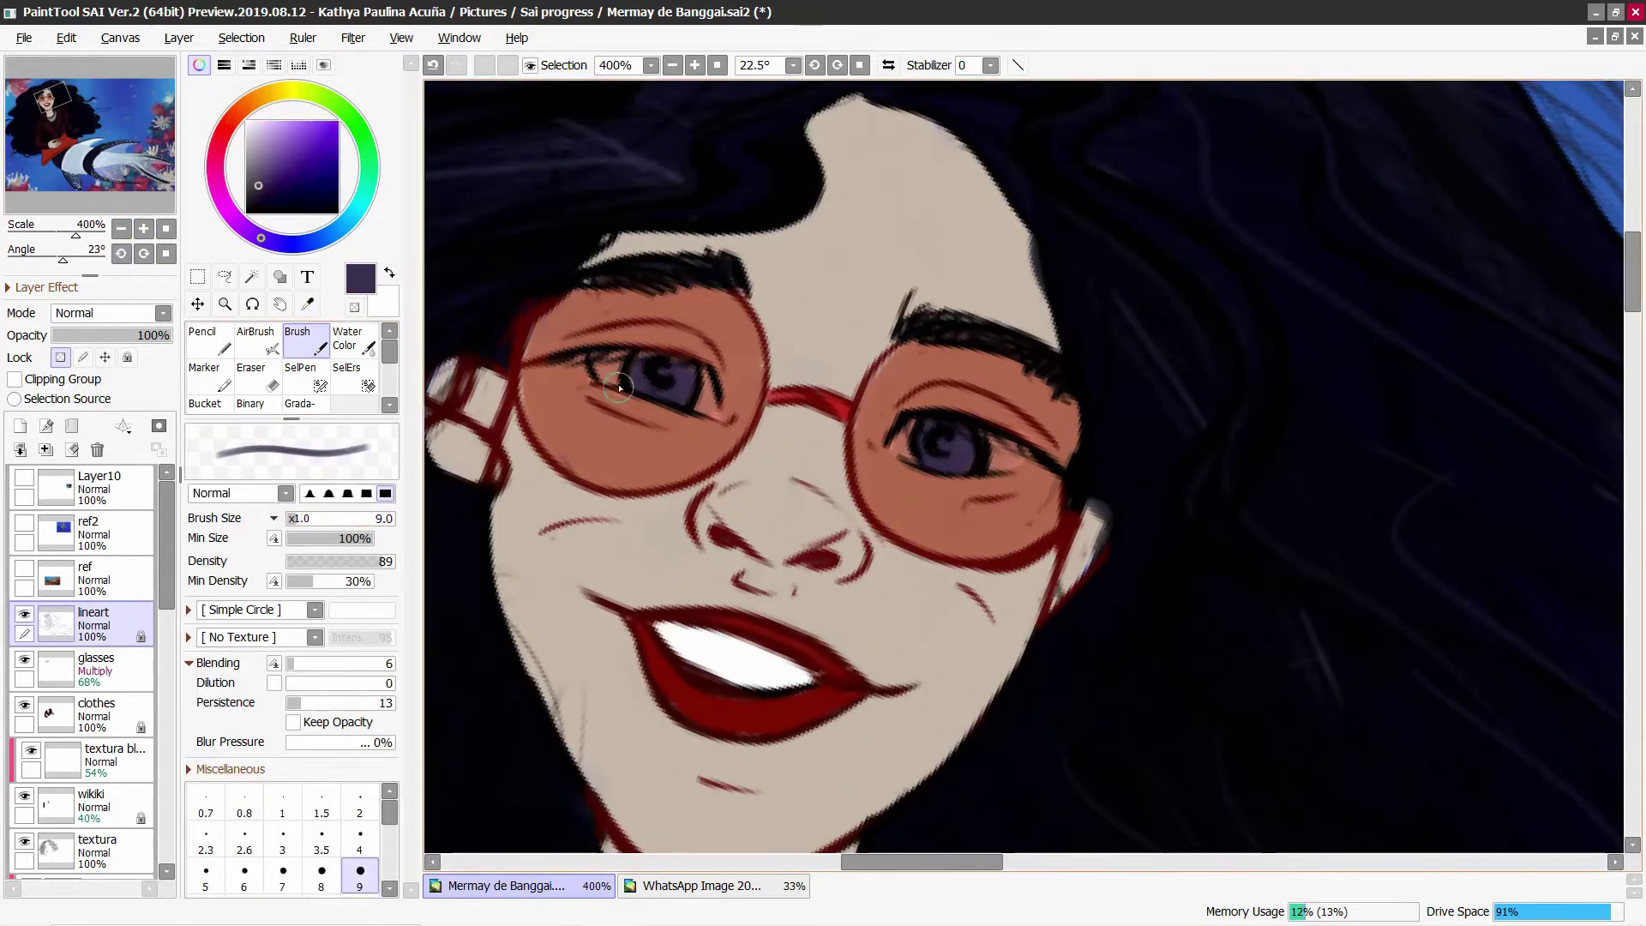
alt+click(670, 401)
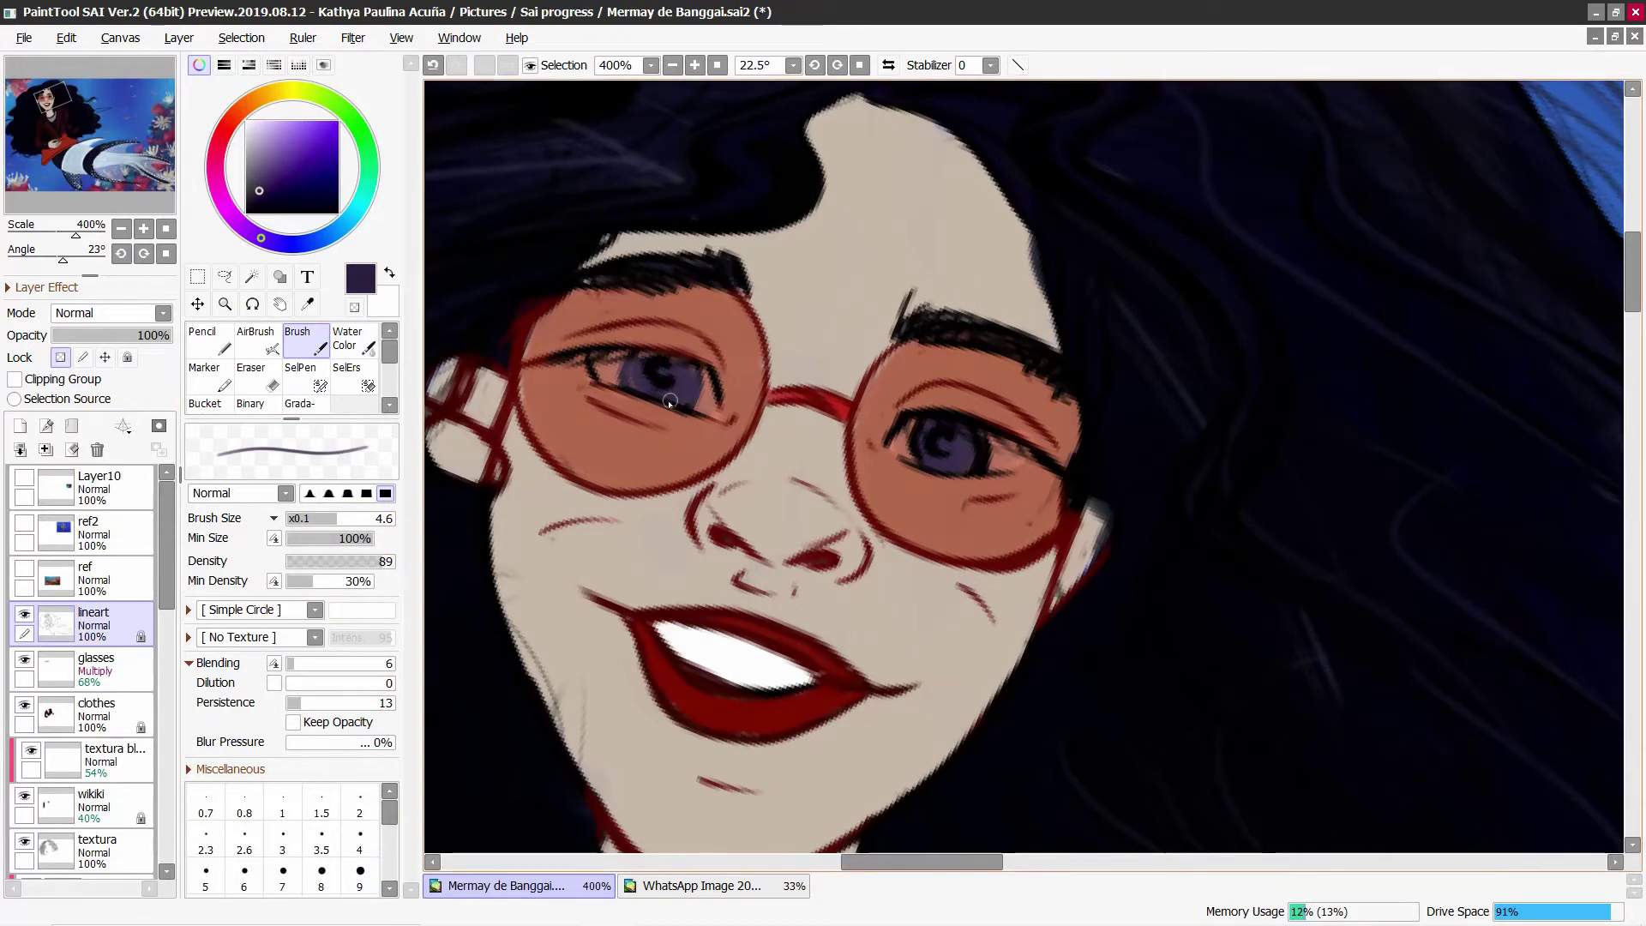
alt+click(690, 392)
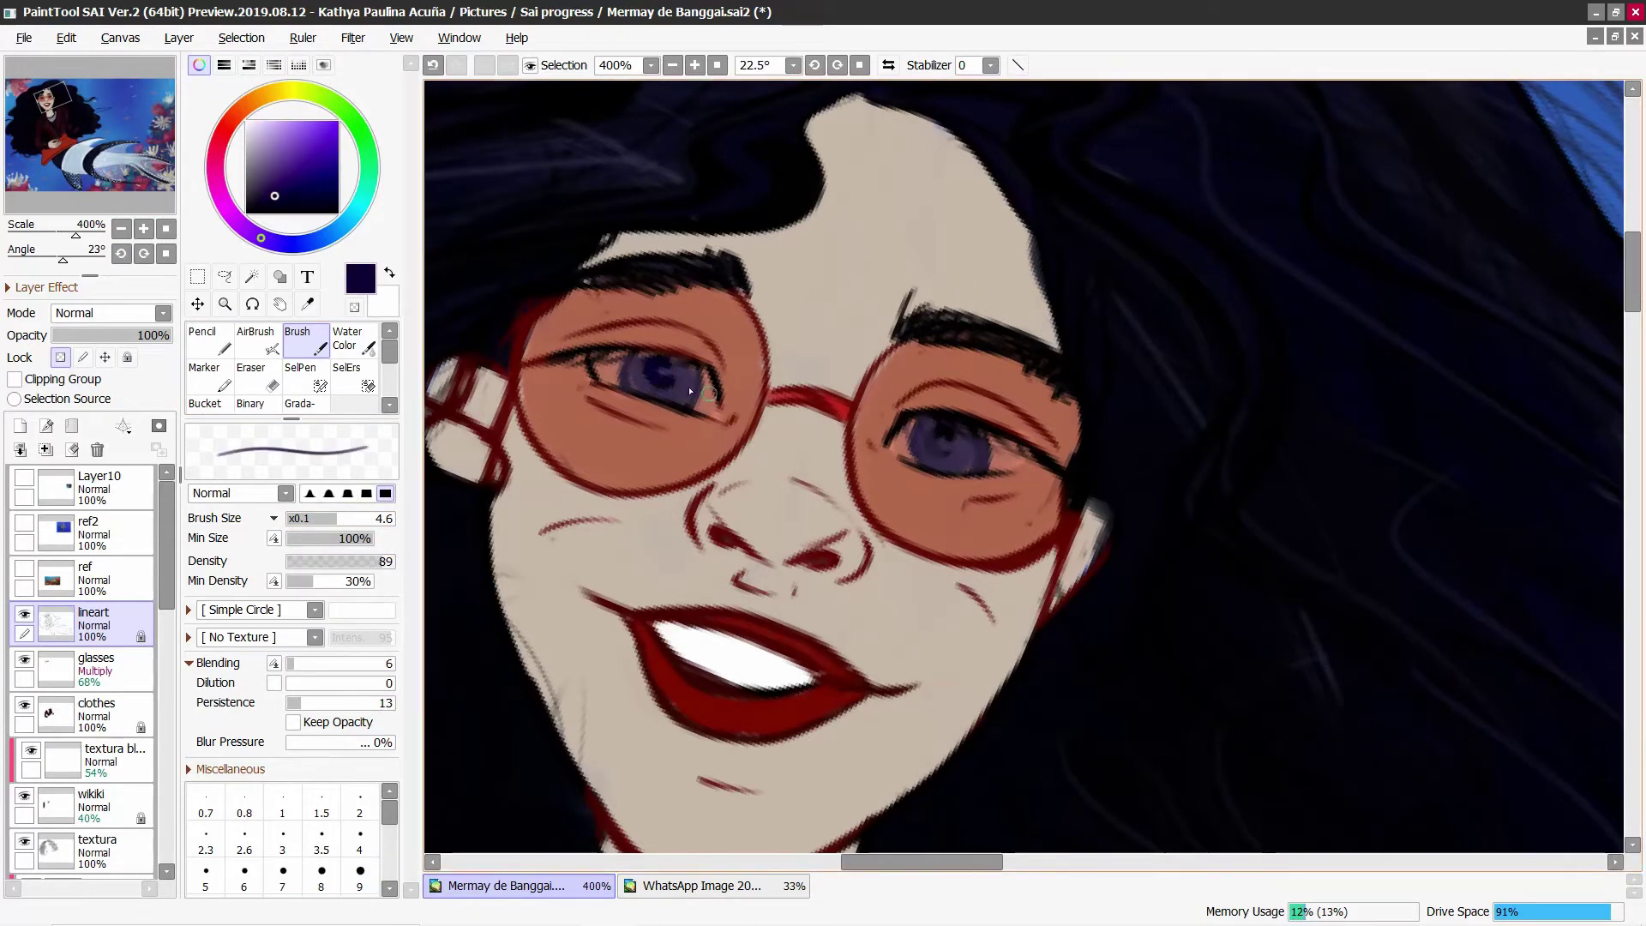
Step: Check the hair layer's visibility, and select the skin tail layer inside the expanded tail folder
scroll(158, 600, down, 5)
click(103, 664)
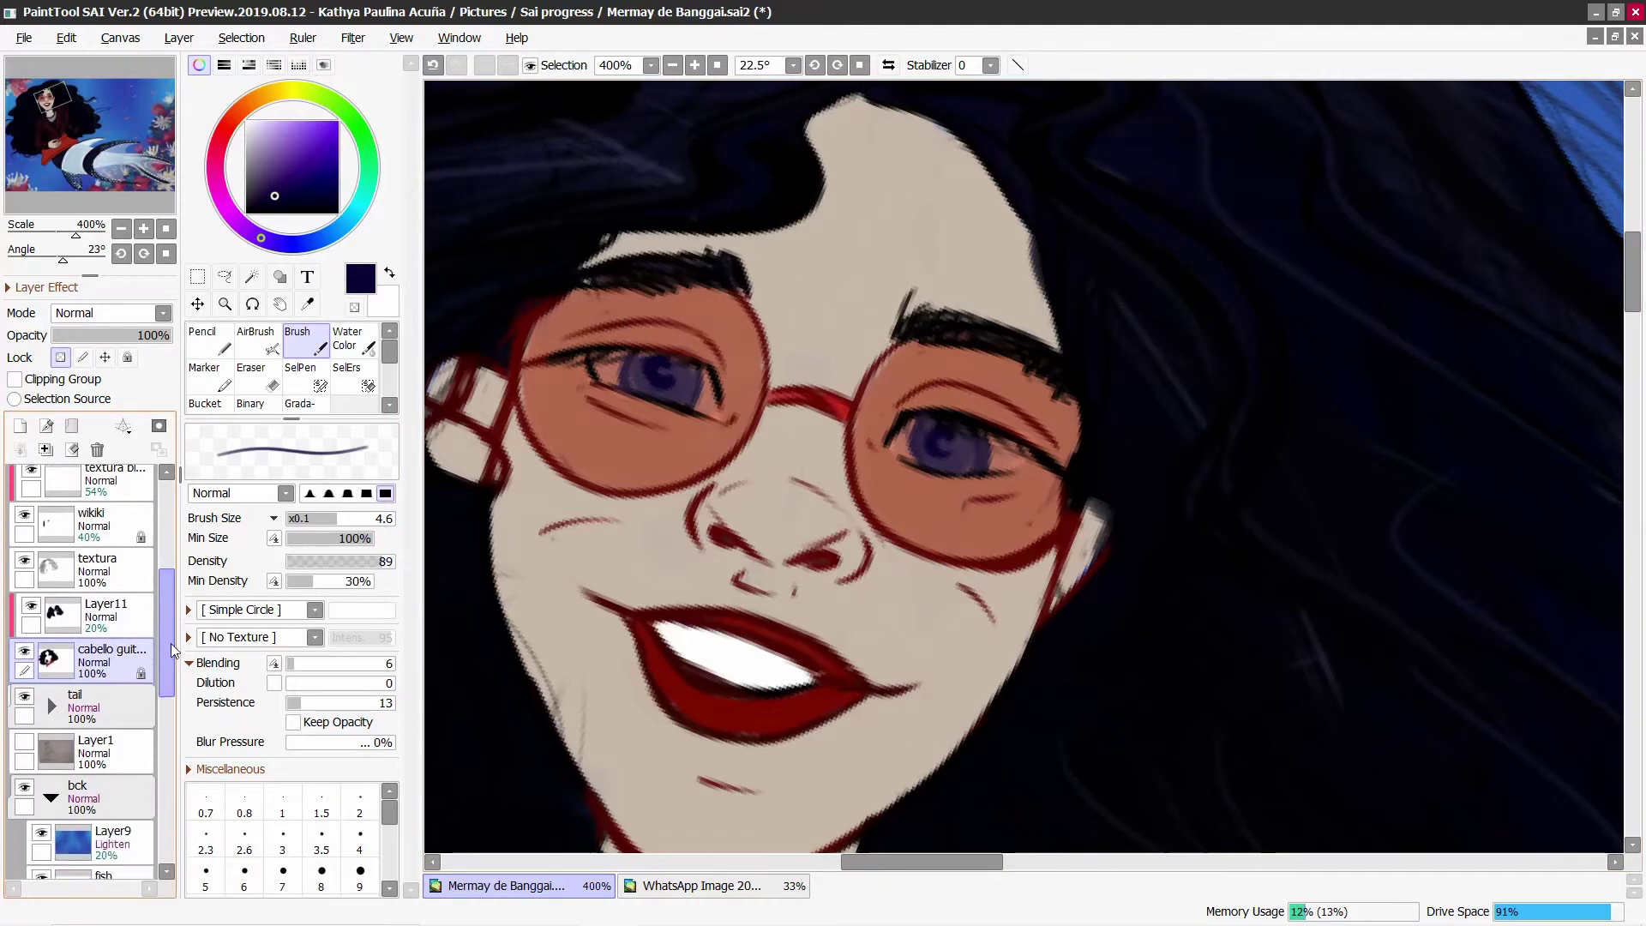
click(26, 658)
click(28, 660)
click(52, 711)
scroll(154, 643, down, 3)
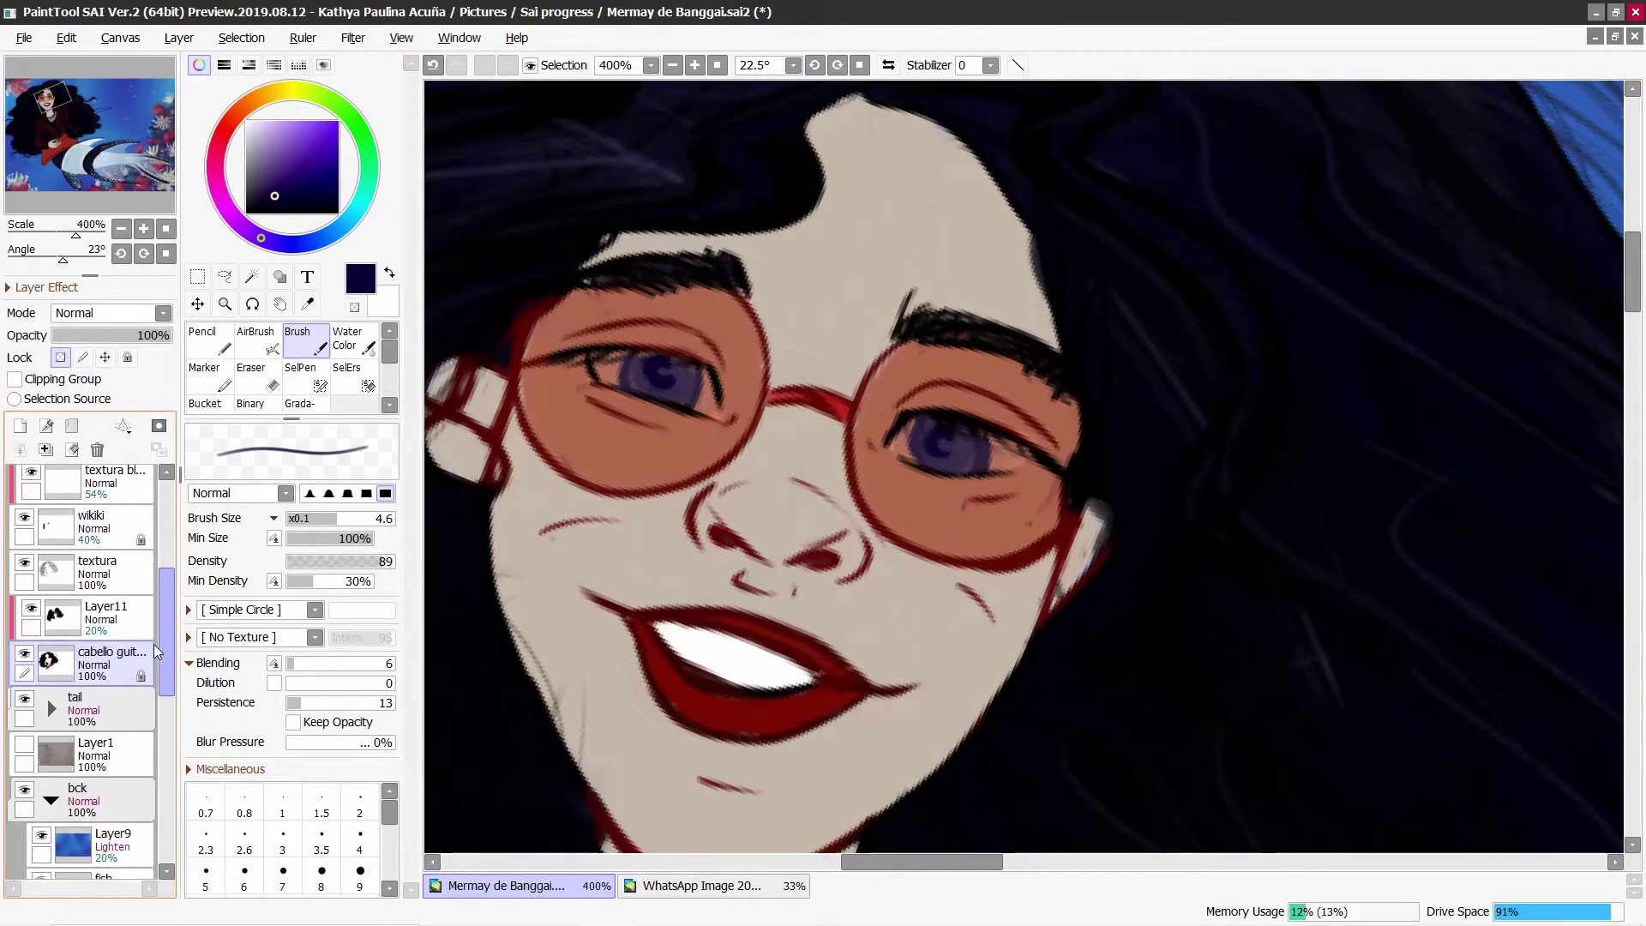
click(120, 747)
Step: Paint the eyes behind the glasses with blue, black and pale lavender at Brush density 48
alt+click(635, 369)
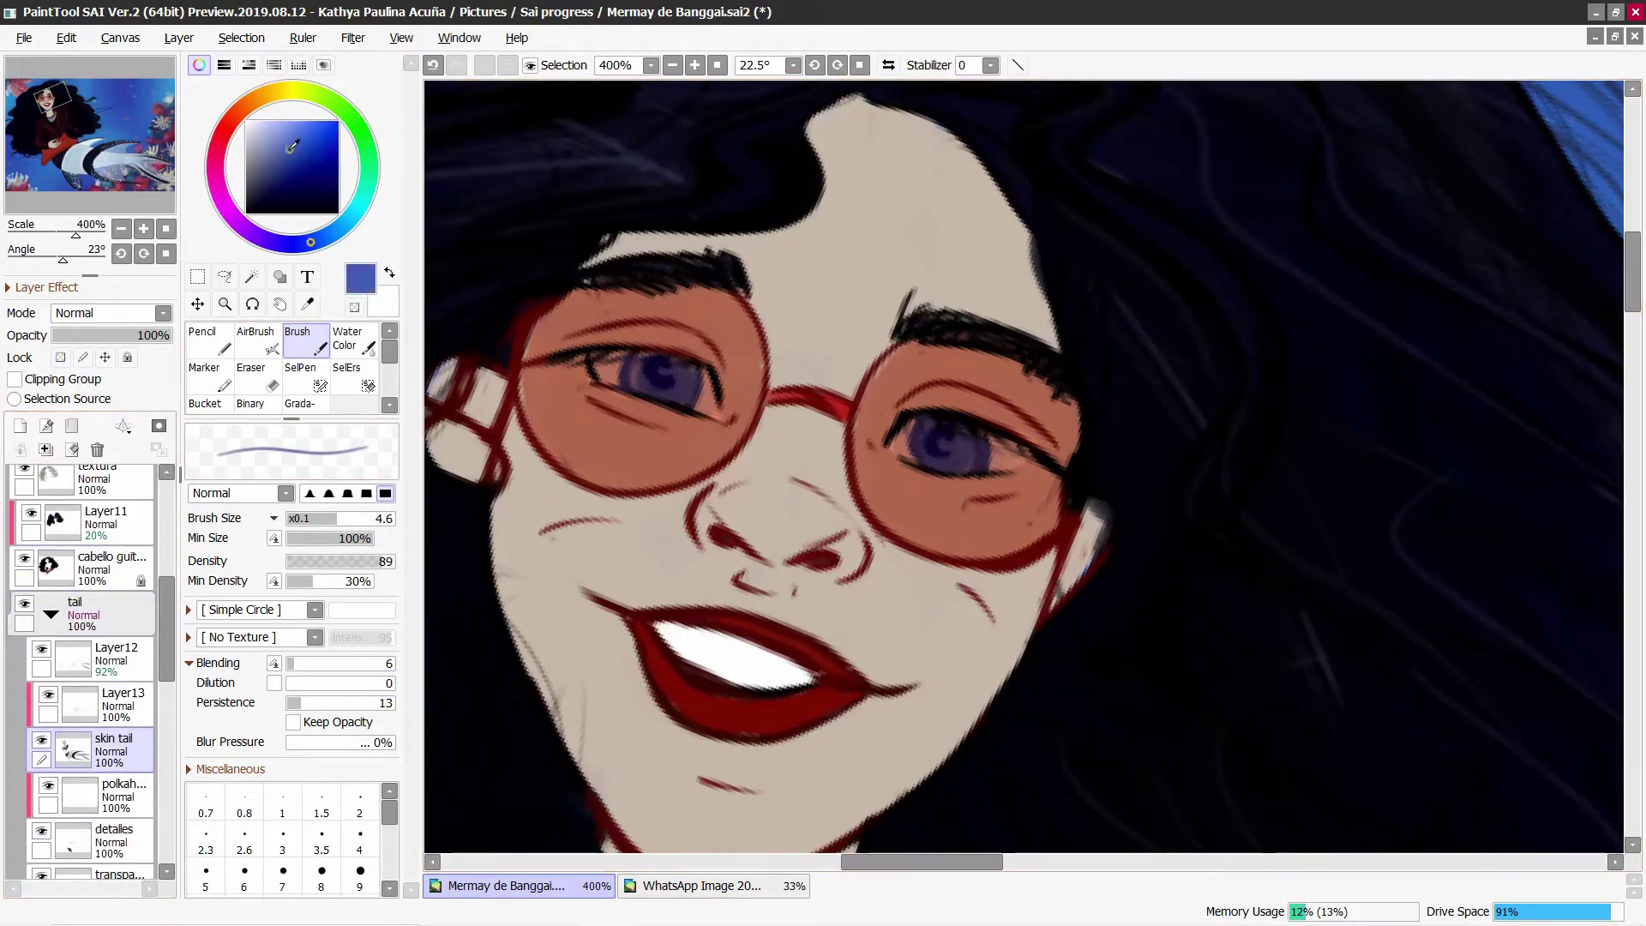
alt+click(1142, 386)
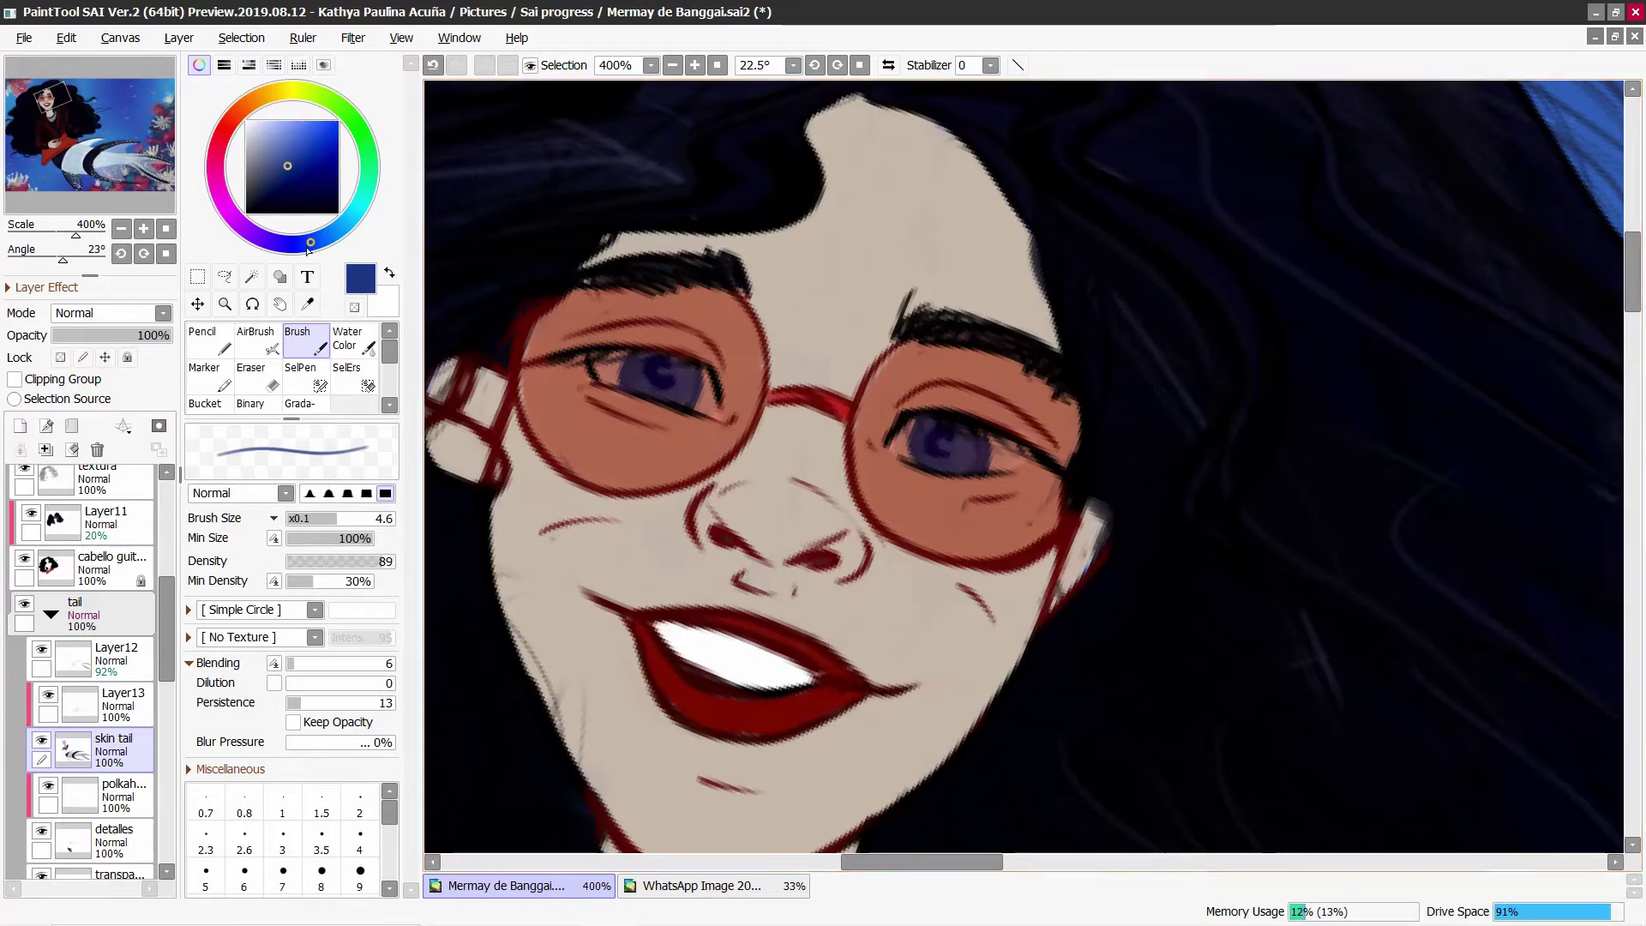
click(341, 561)
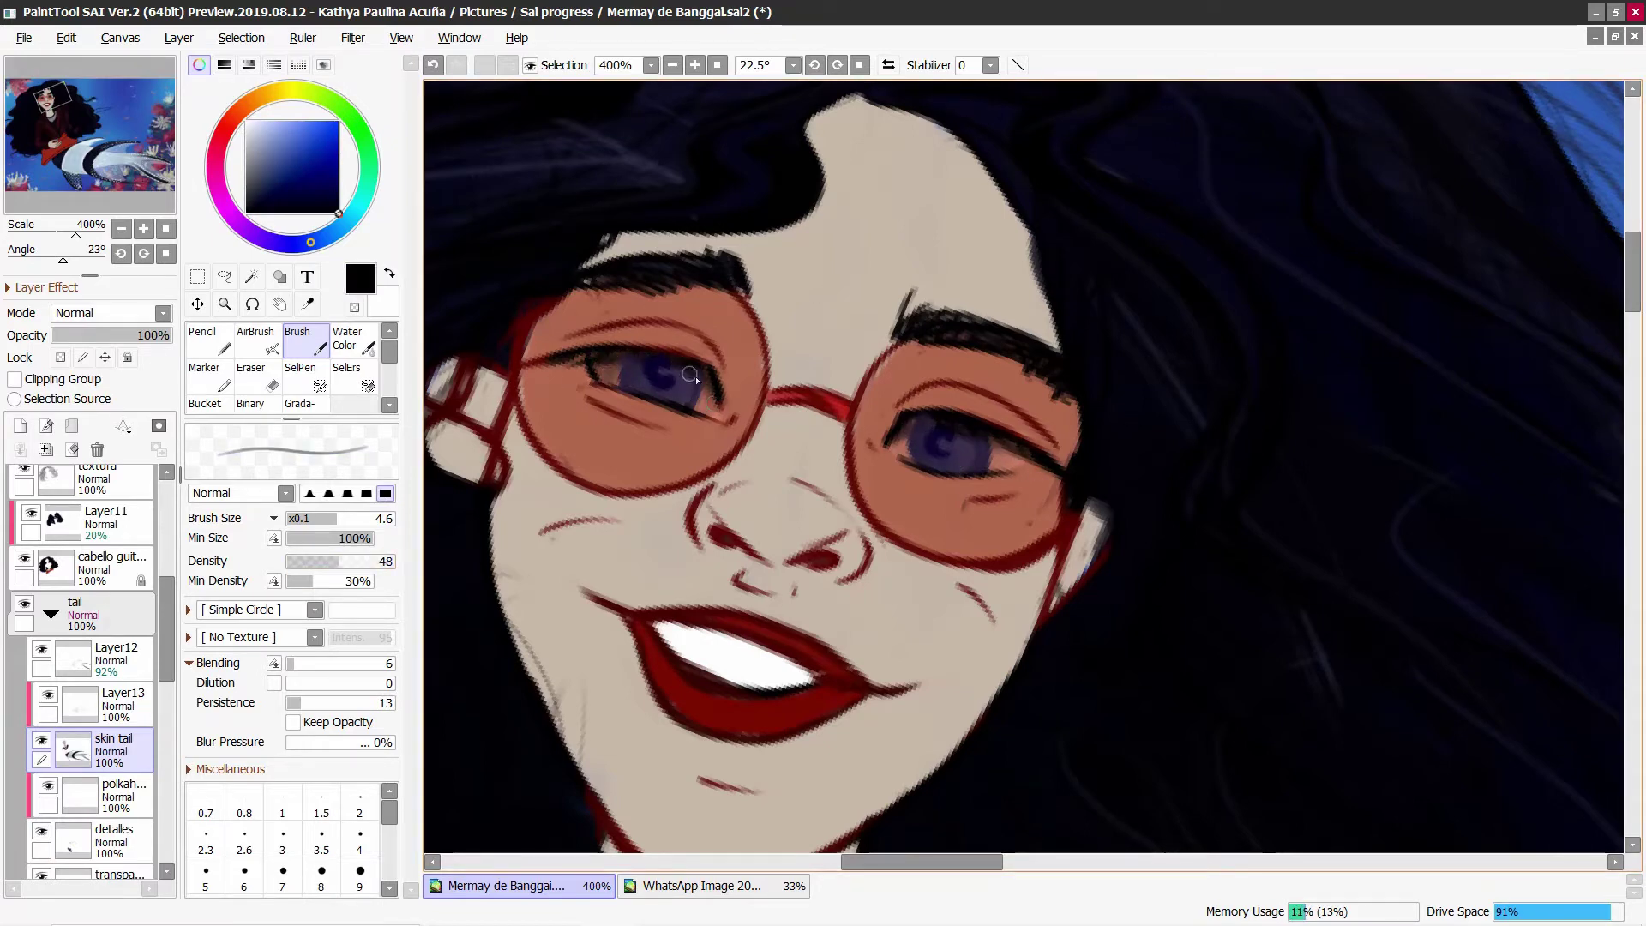
alt+click(671, 416)
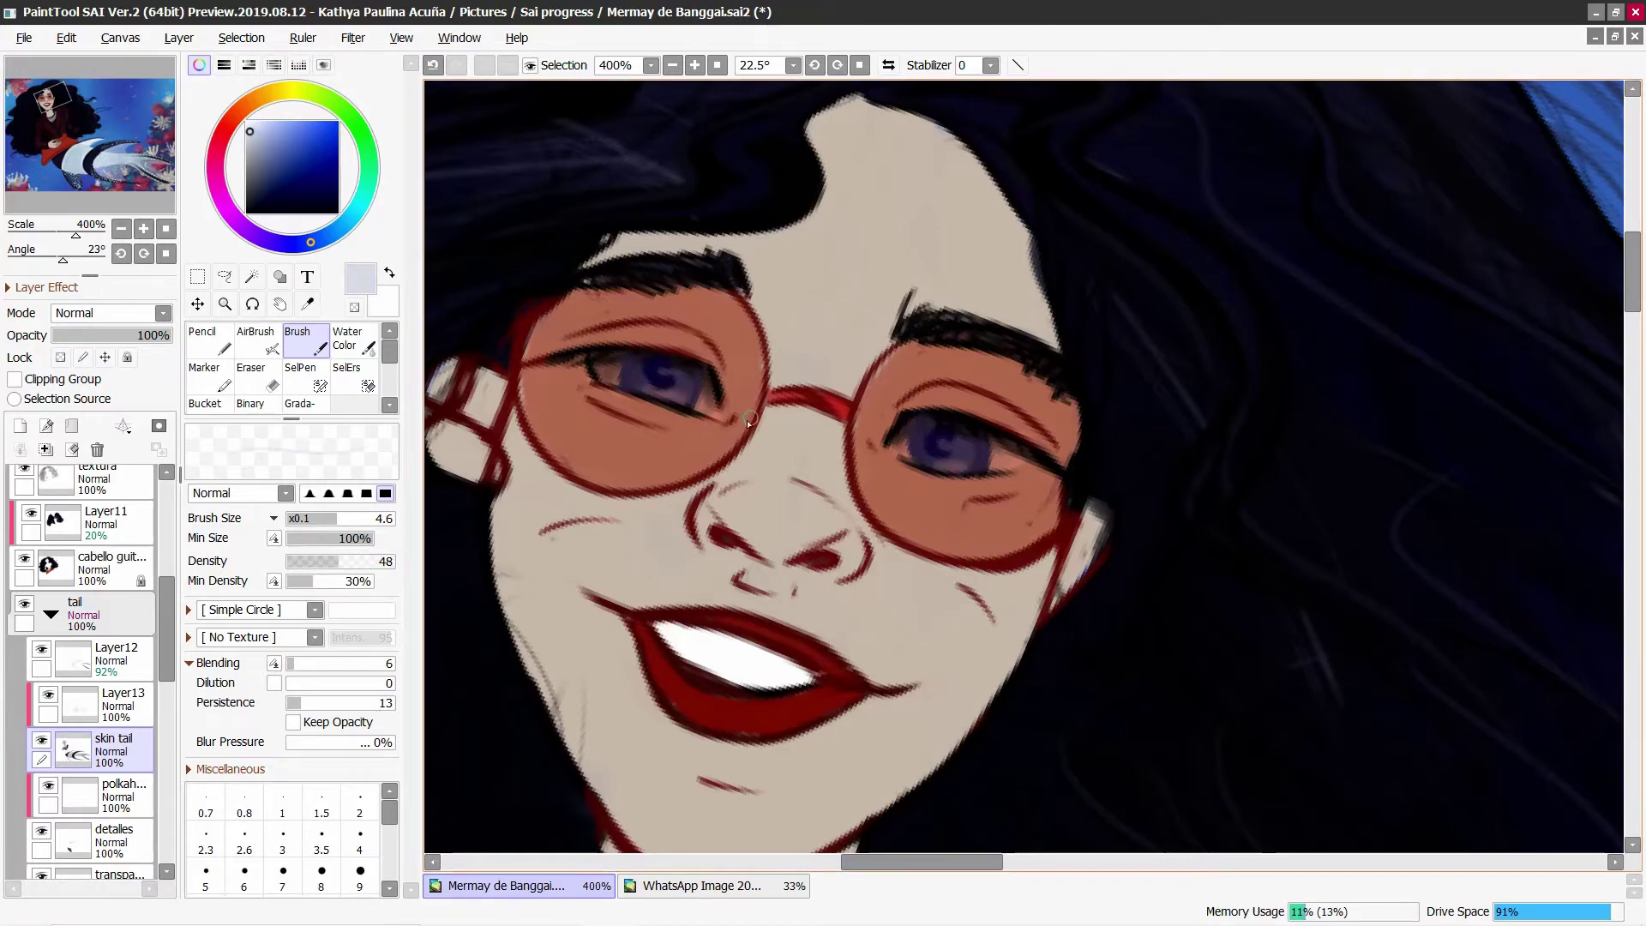
Step: Reset the canvas rotation and brighten parts of the glasses frame with a sampled bright red at size 4.6
scroll(1141, 249, down, 3)
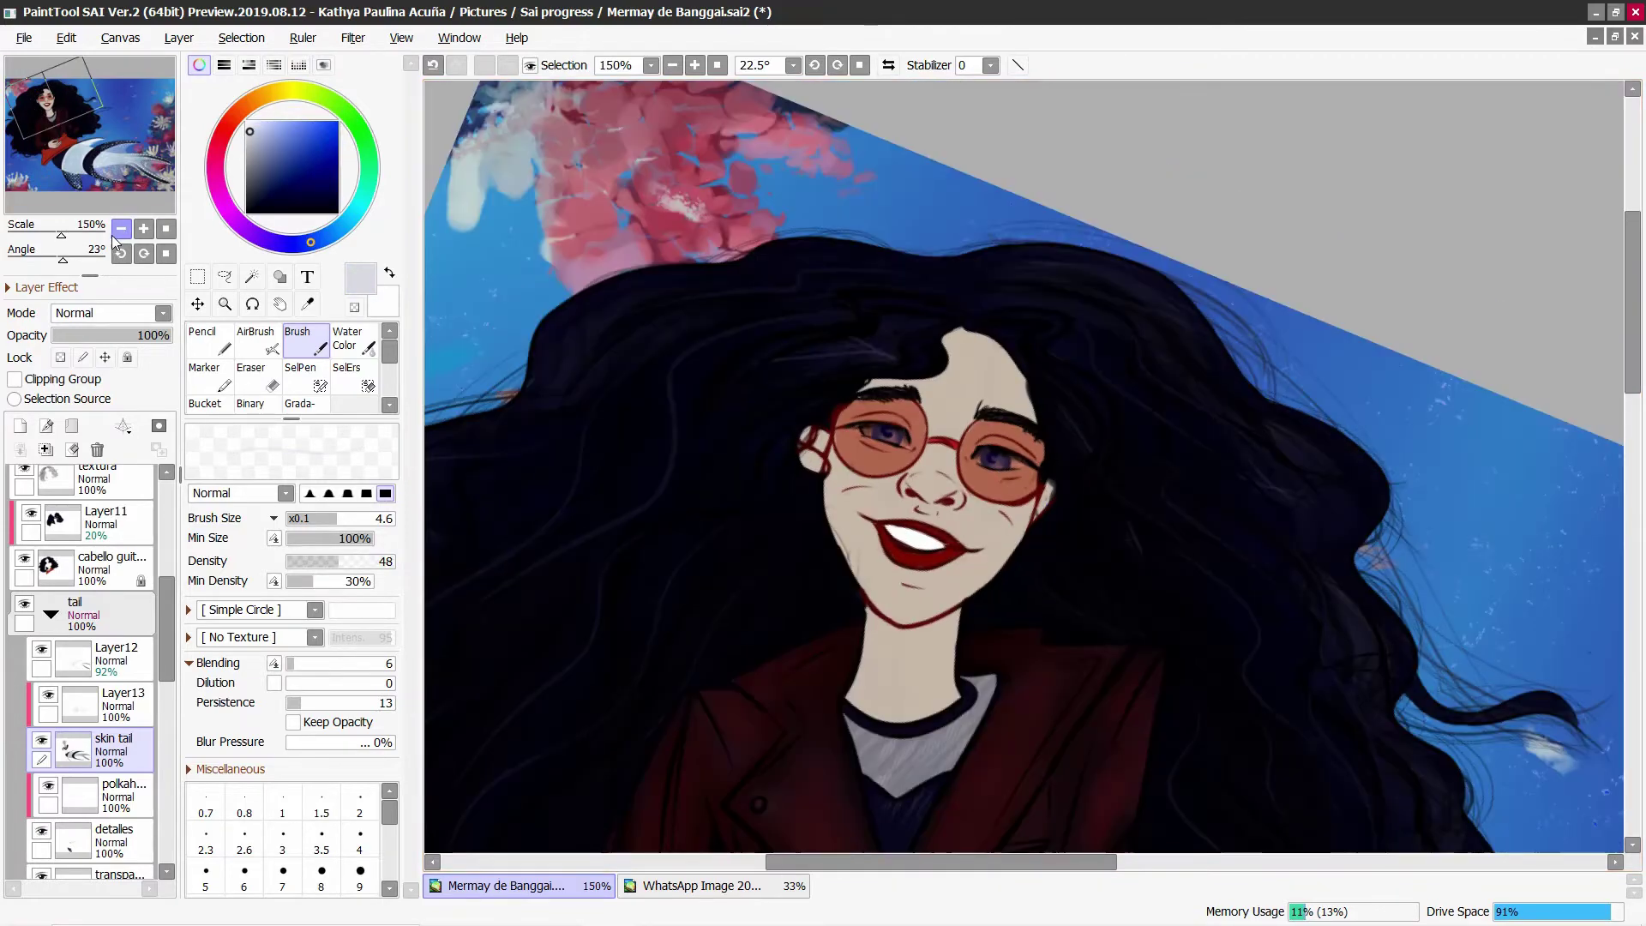
key(Home)
scroll(160, 162, up, 2)
scroll(630, 319, up, 2)
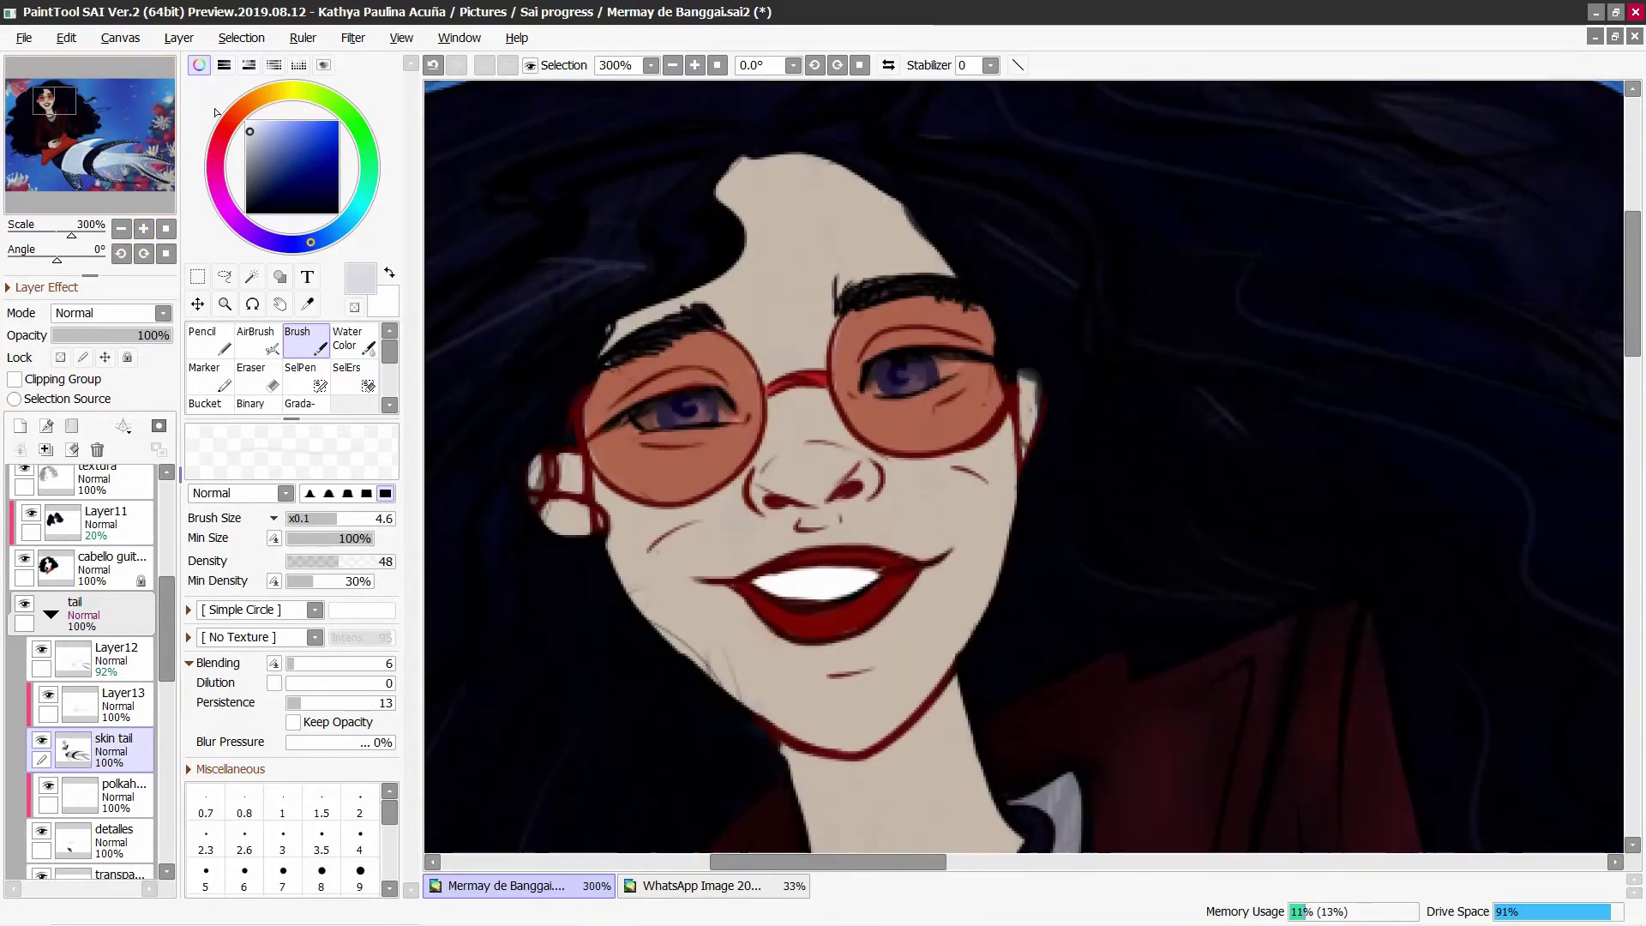
alt+click(591, 403)
scroll(172, 474, up, 3)
scroll(168, 589, up, 5)
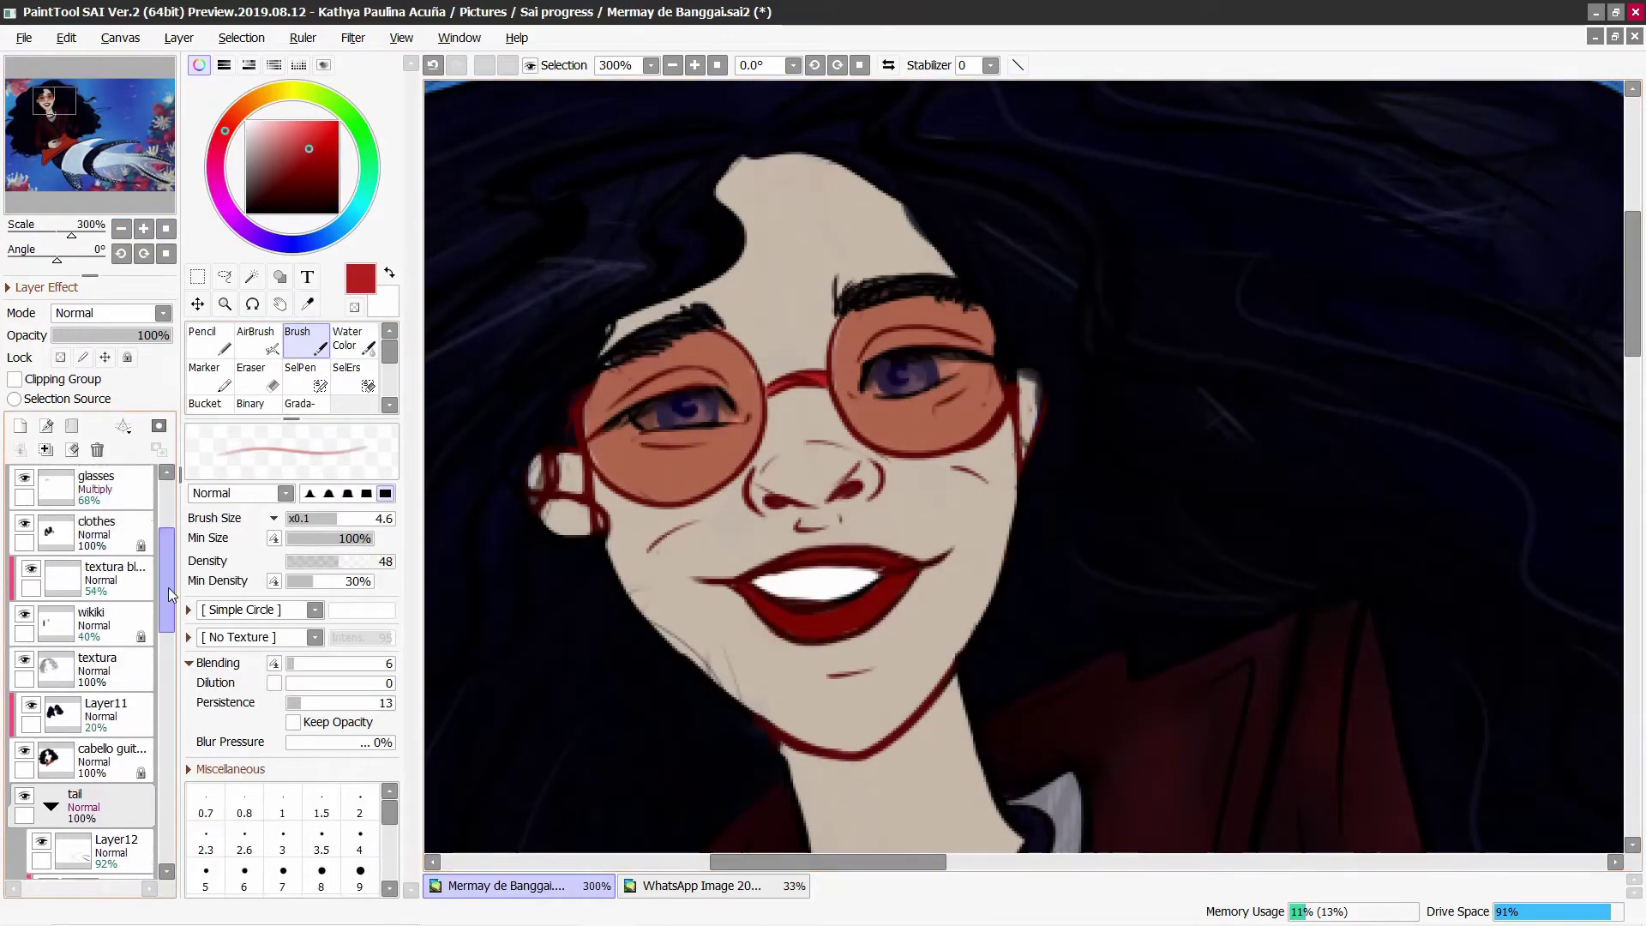
click(105, 612)
click(96, 656)
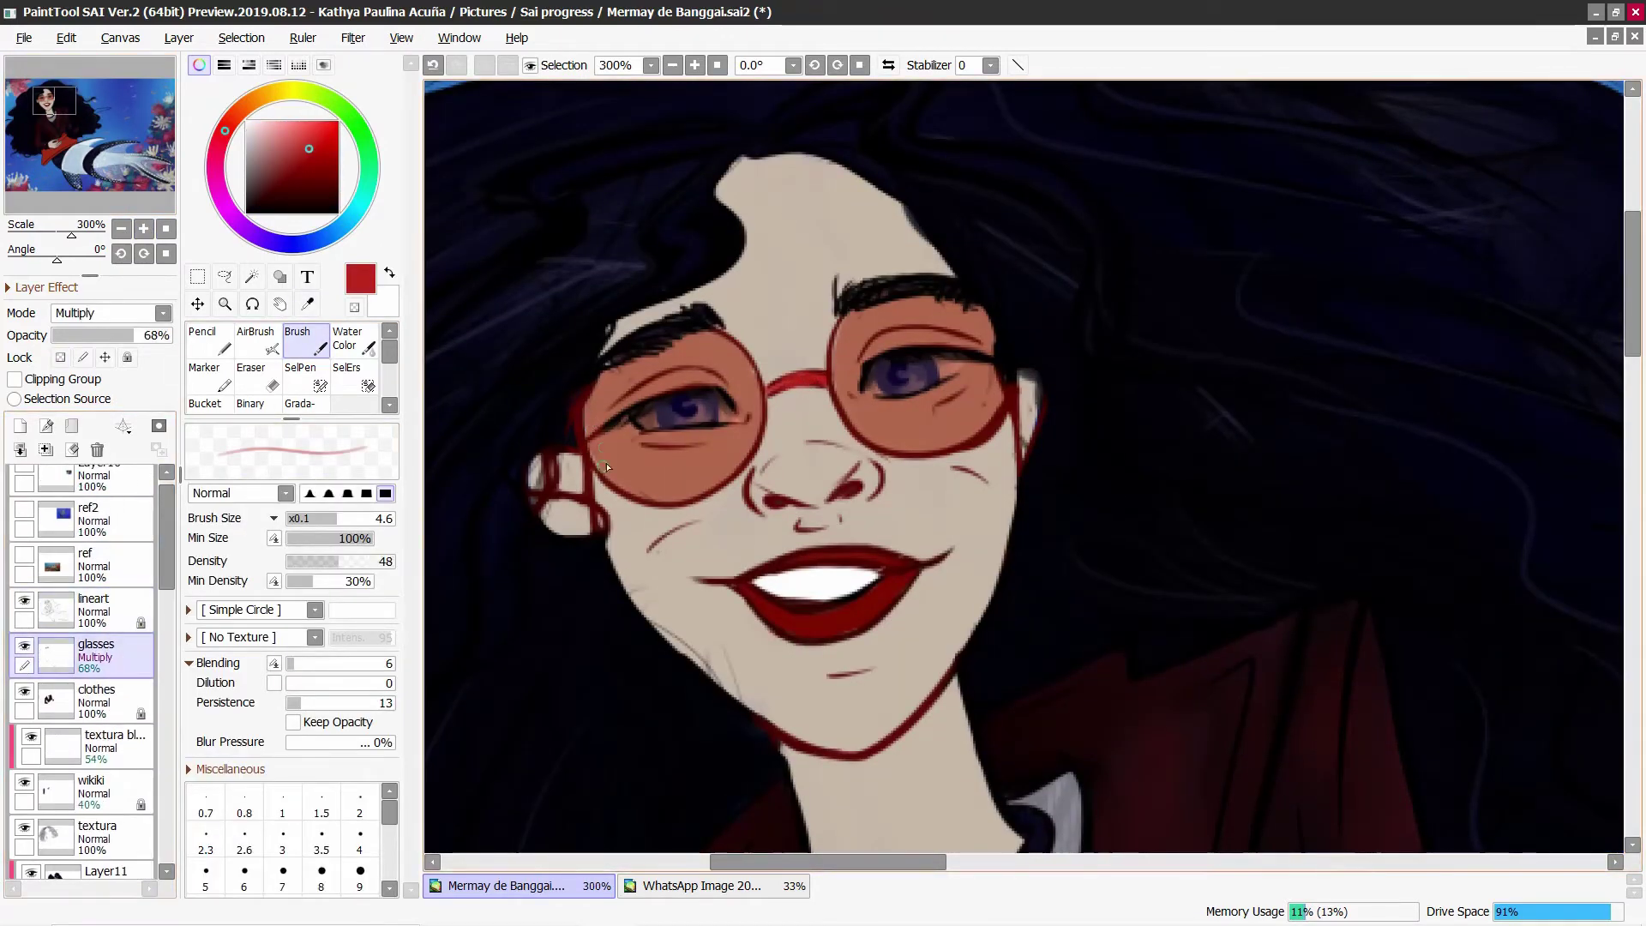
drag(847, 319, 839, 393)
click(95, 610)
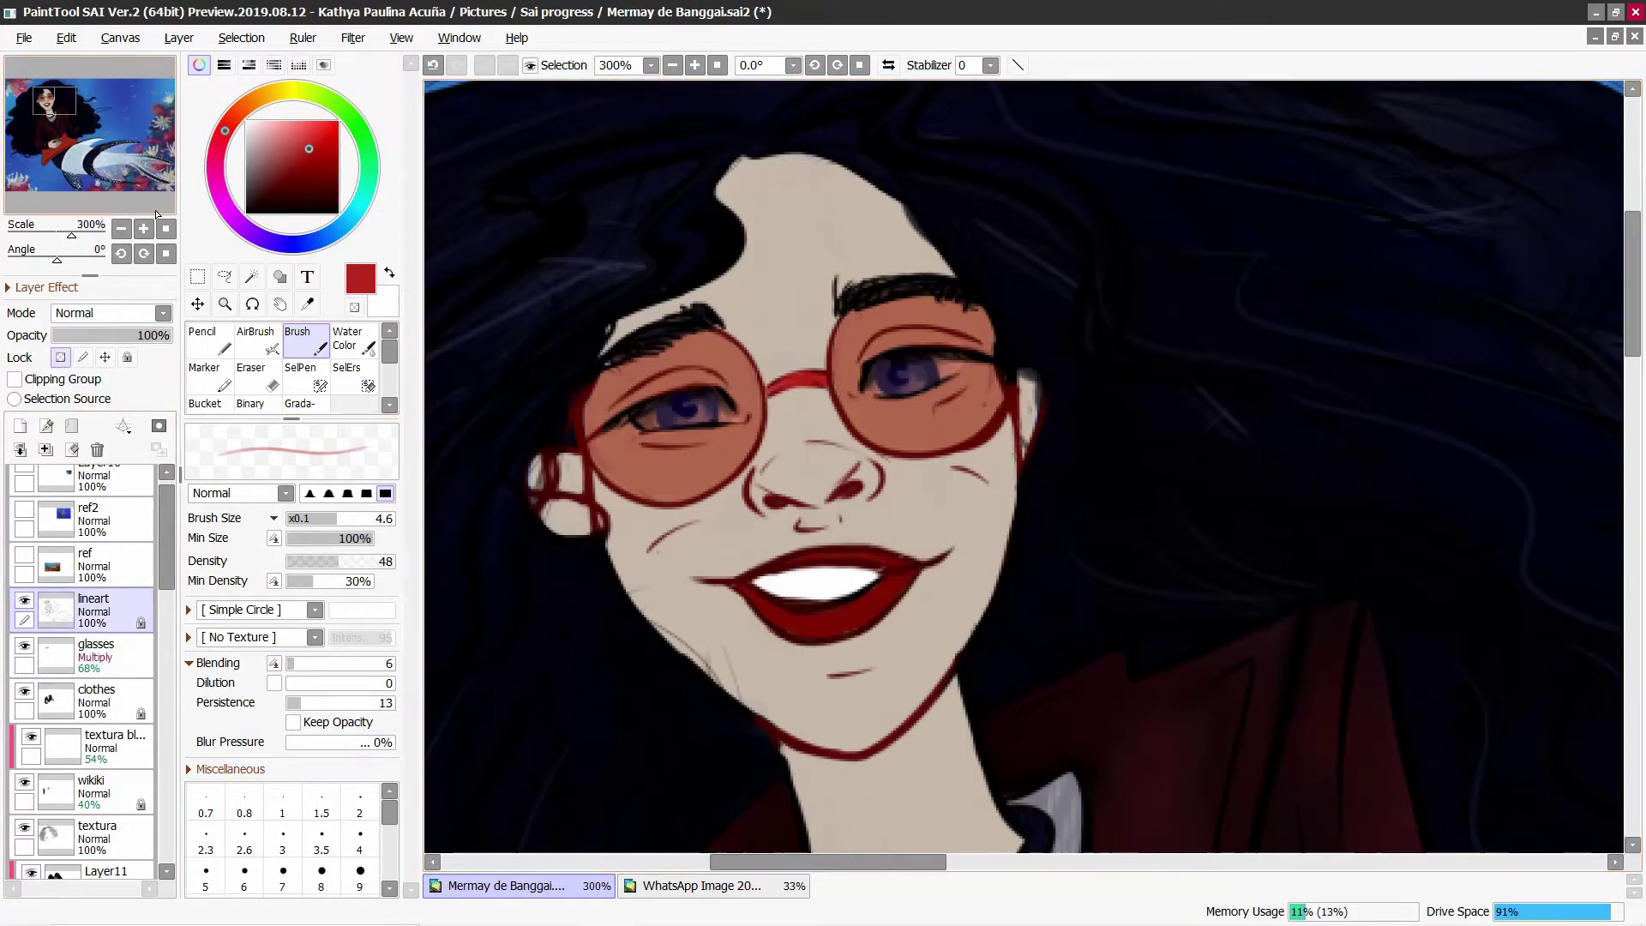
scroll(984, 387, up, 1)
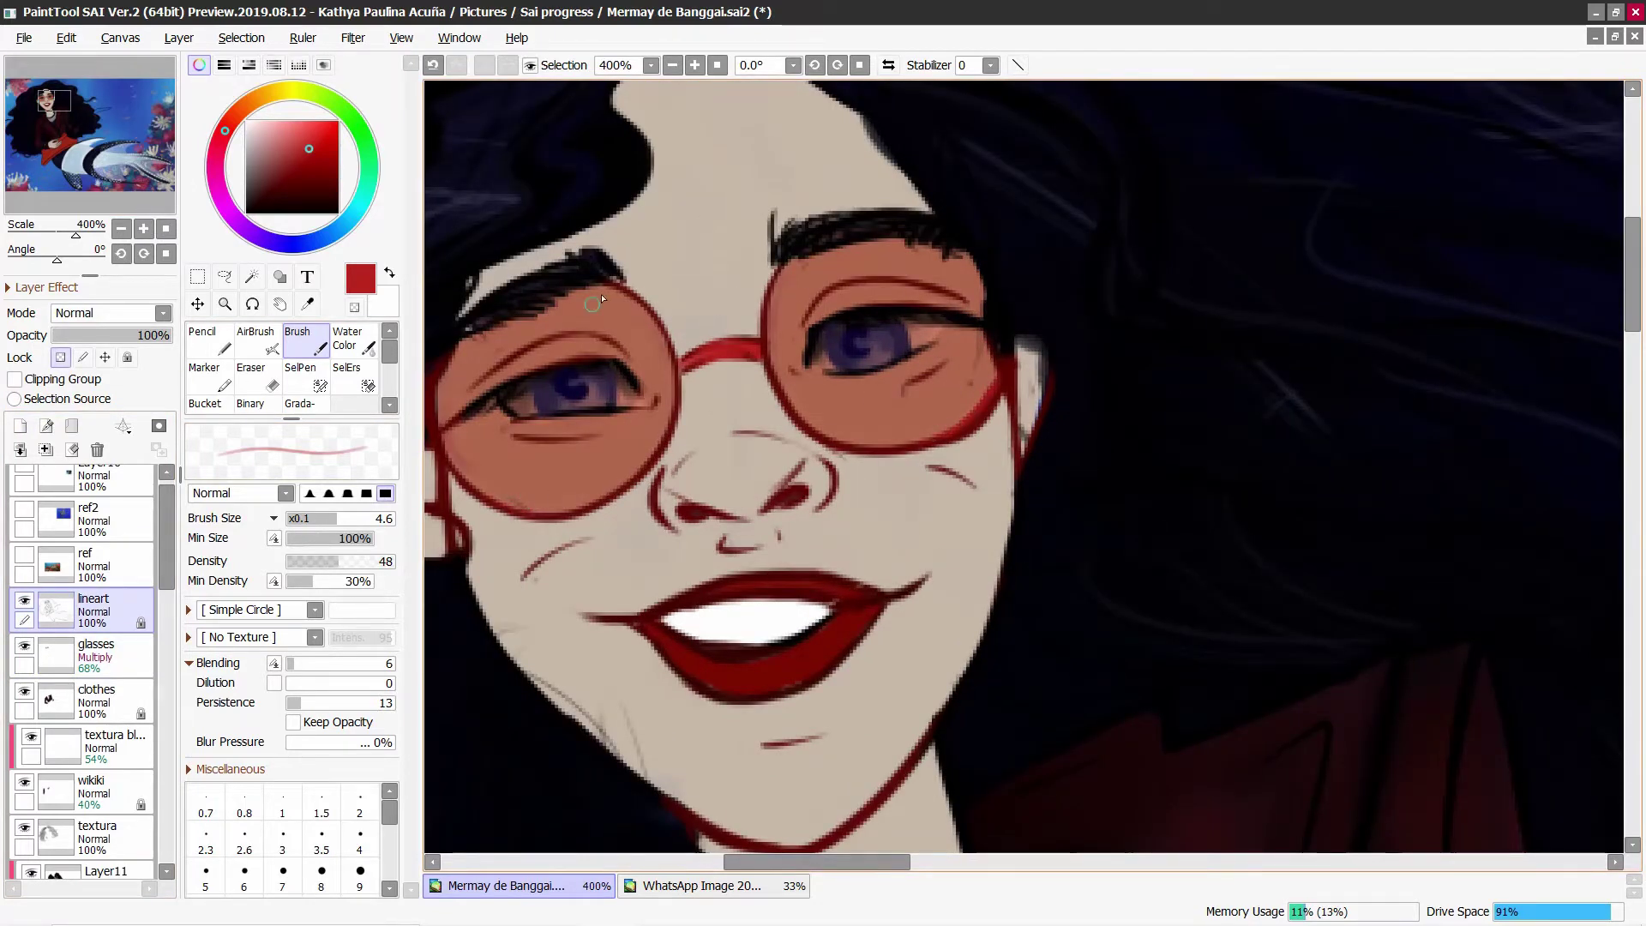
Step: Unlock the lineart layer's opacity, choose the Eraser and briefly hide the lineart to check the face underneath
key(e)
click(25, 601)
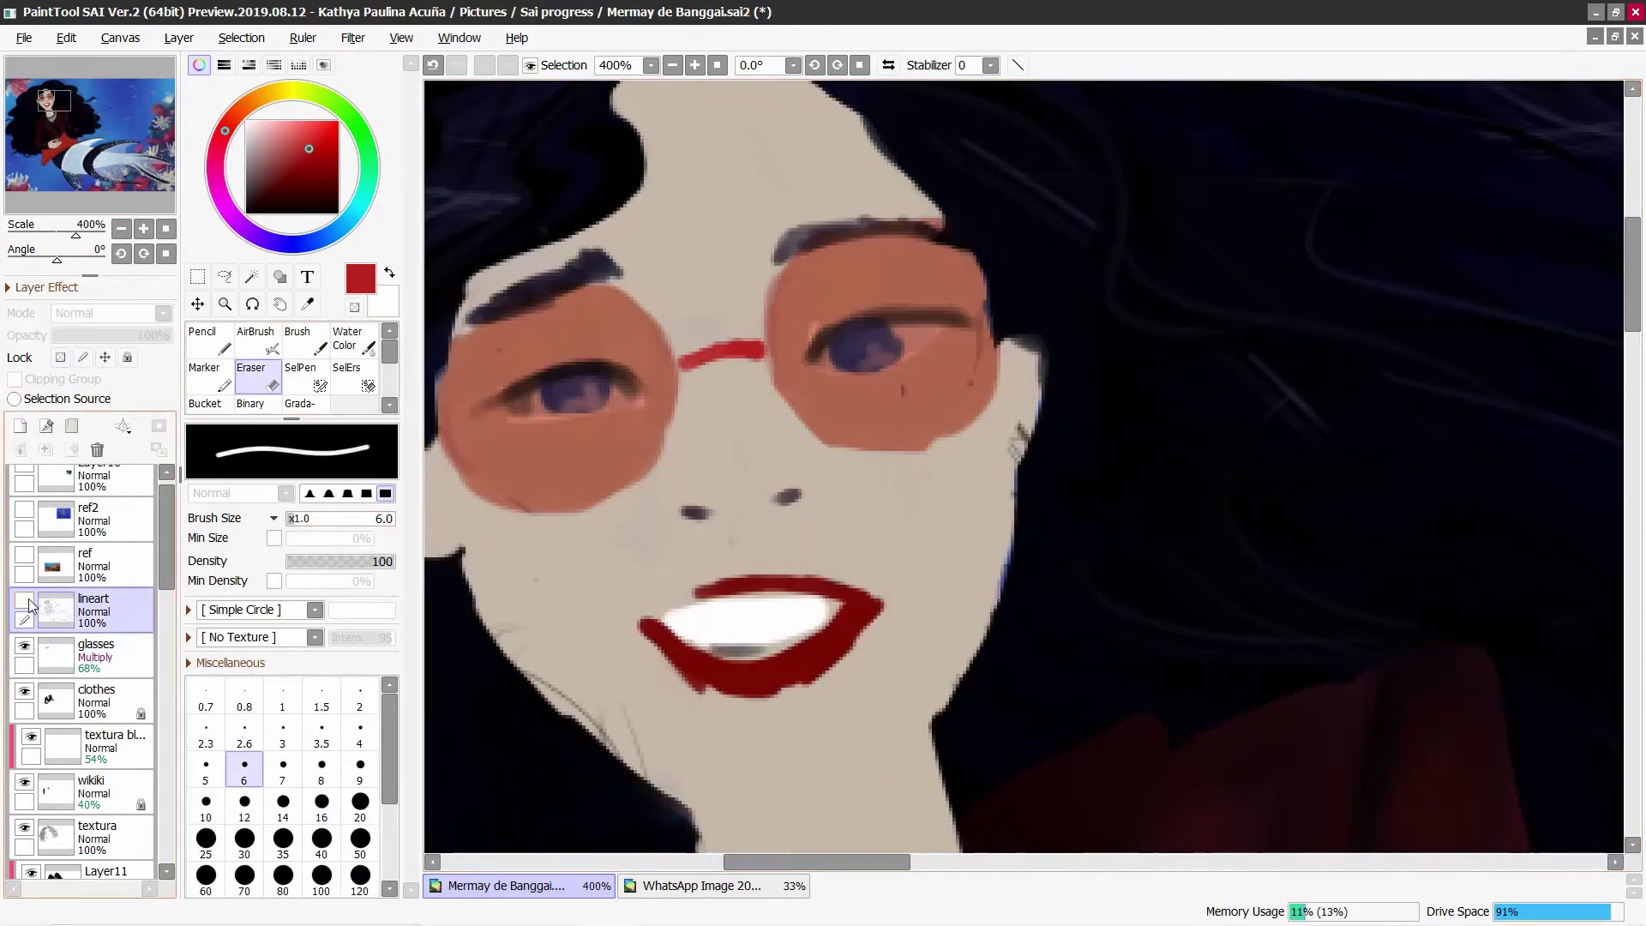
click(25, 601)
Step: Unlock the hair layer's opacity and check the Layer11 and textura layers above it
scroll(147, 585, down, 6)
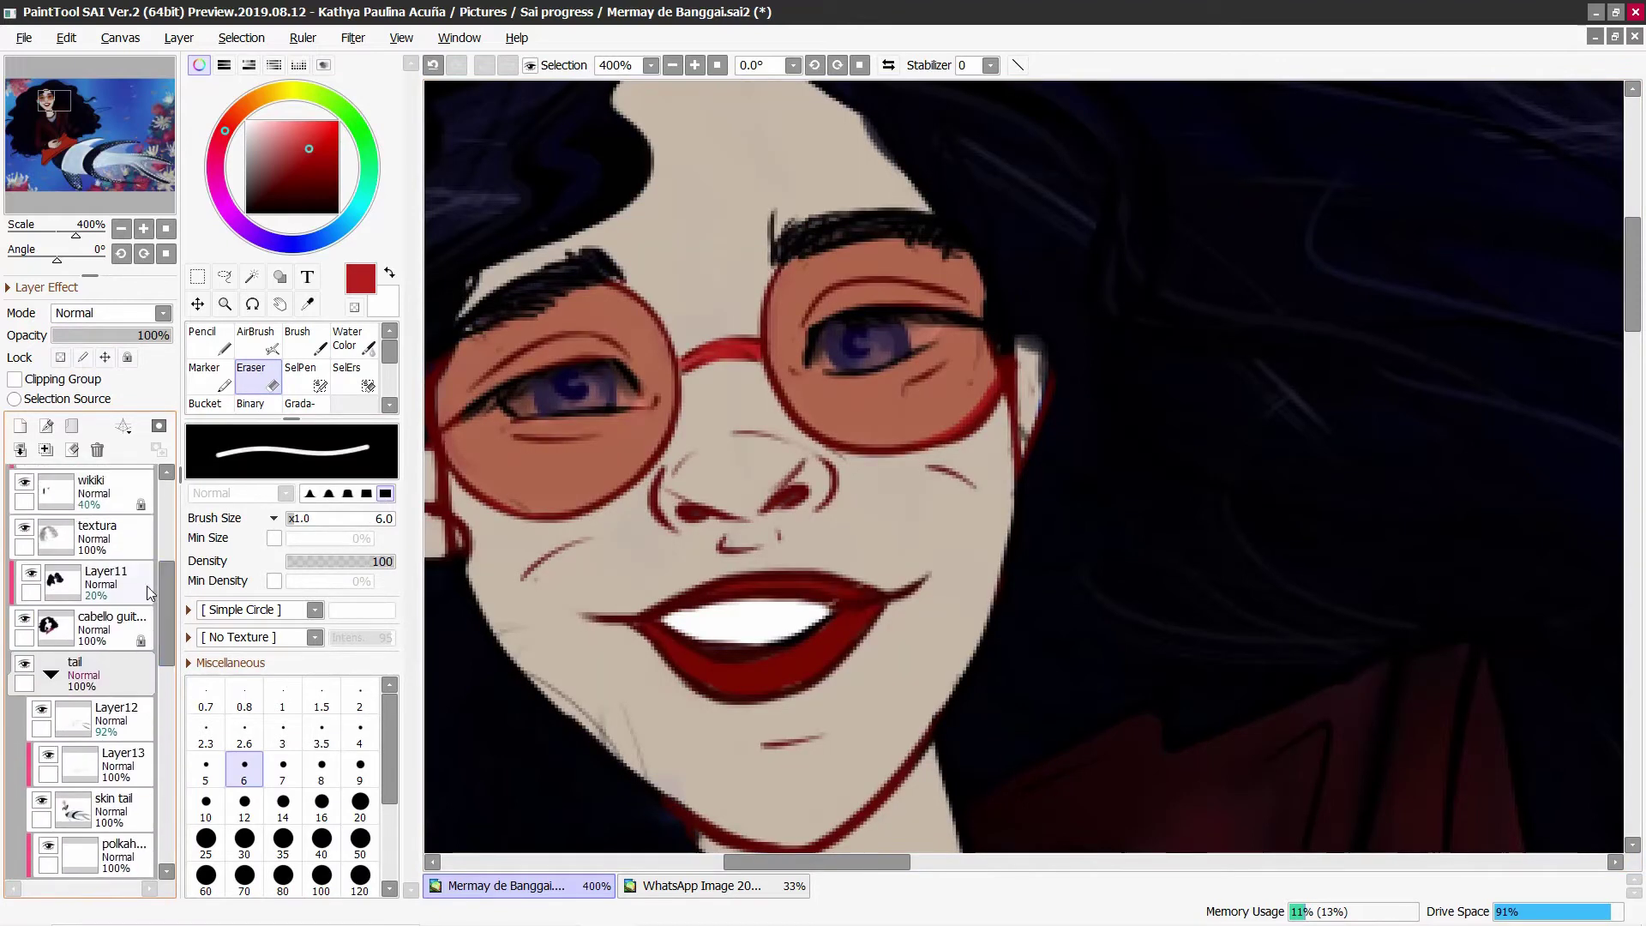
click(120, 624)
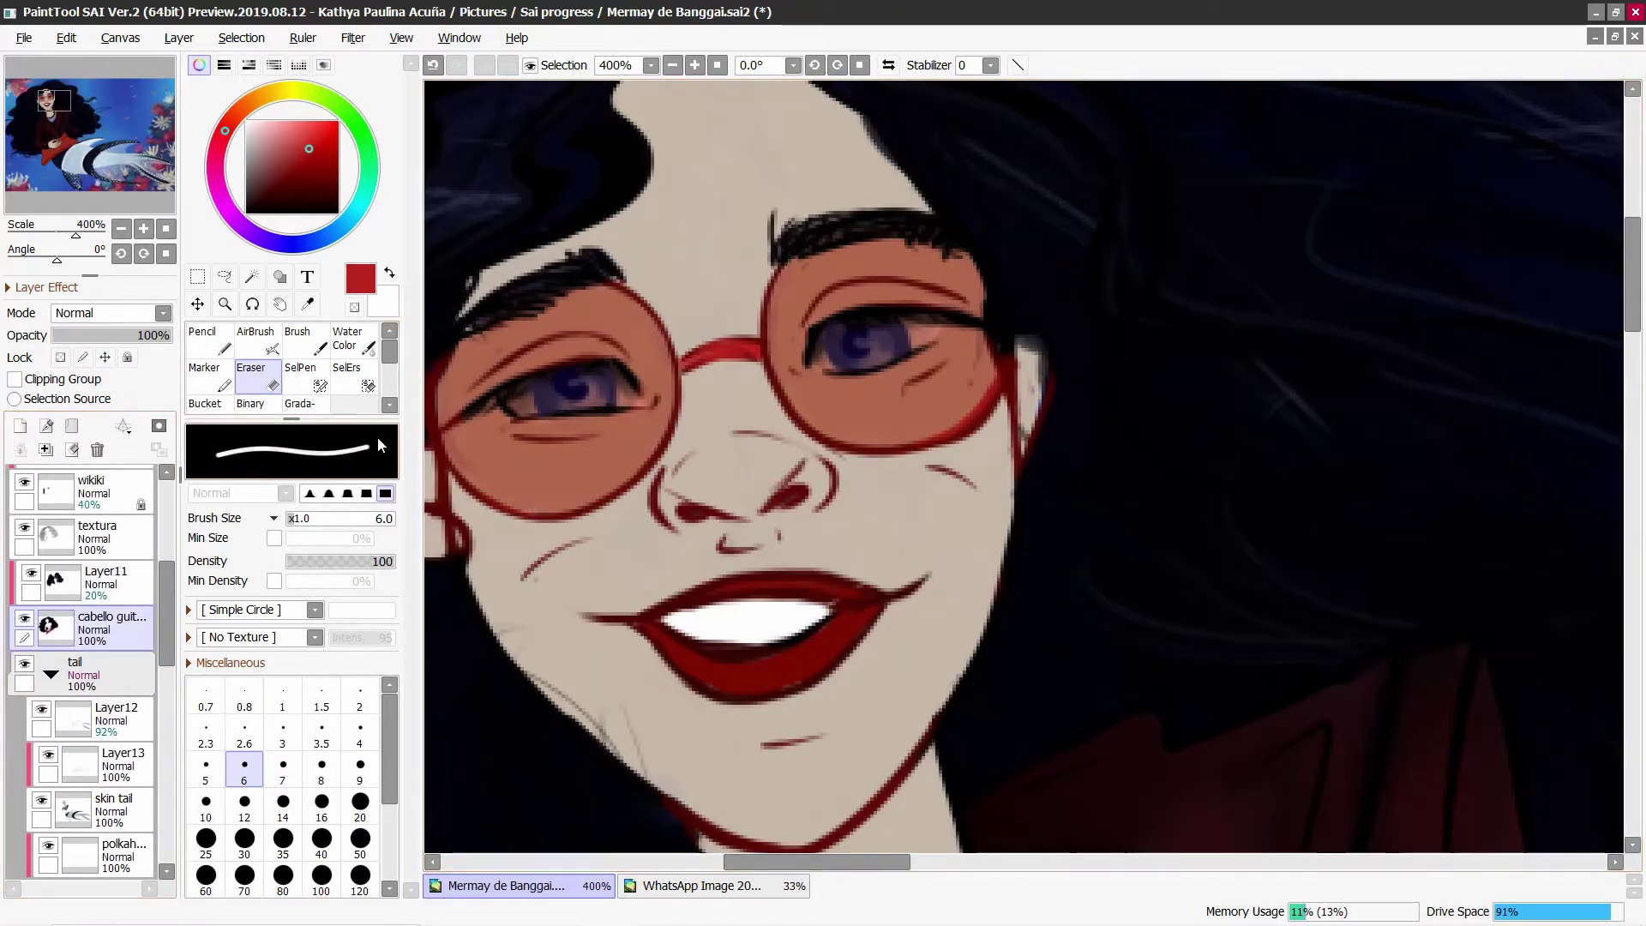
click(60, 585)
click(27, 542)
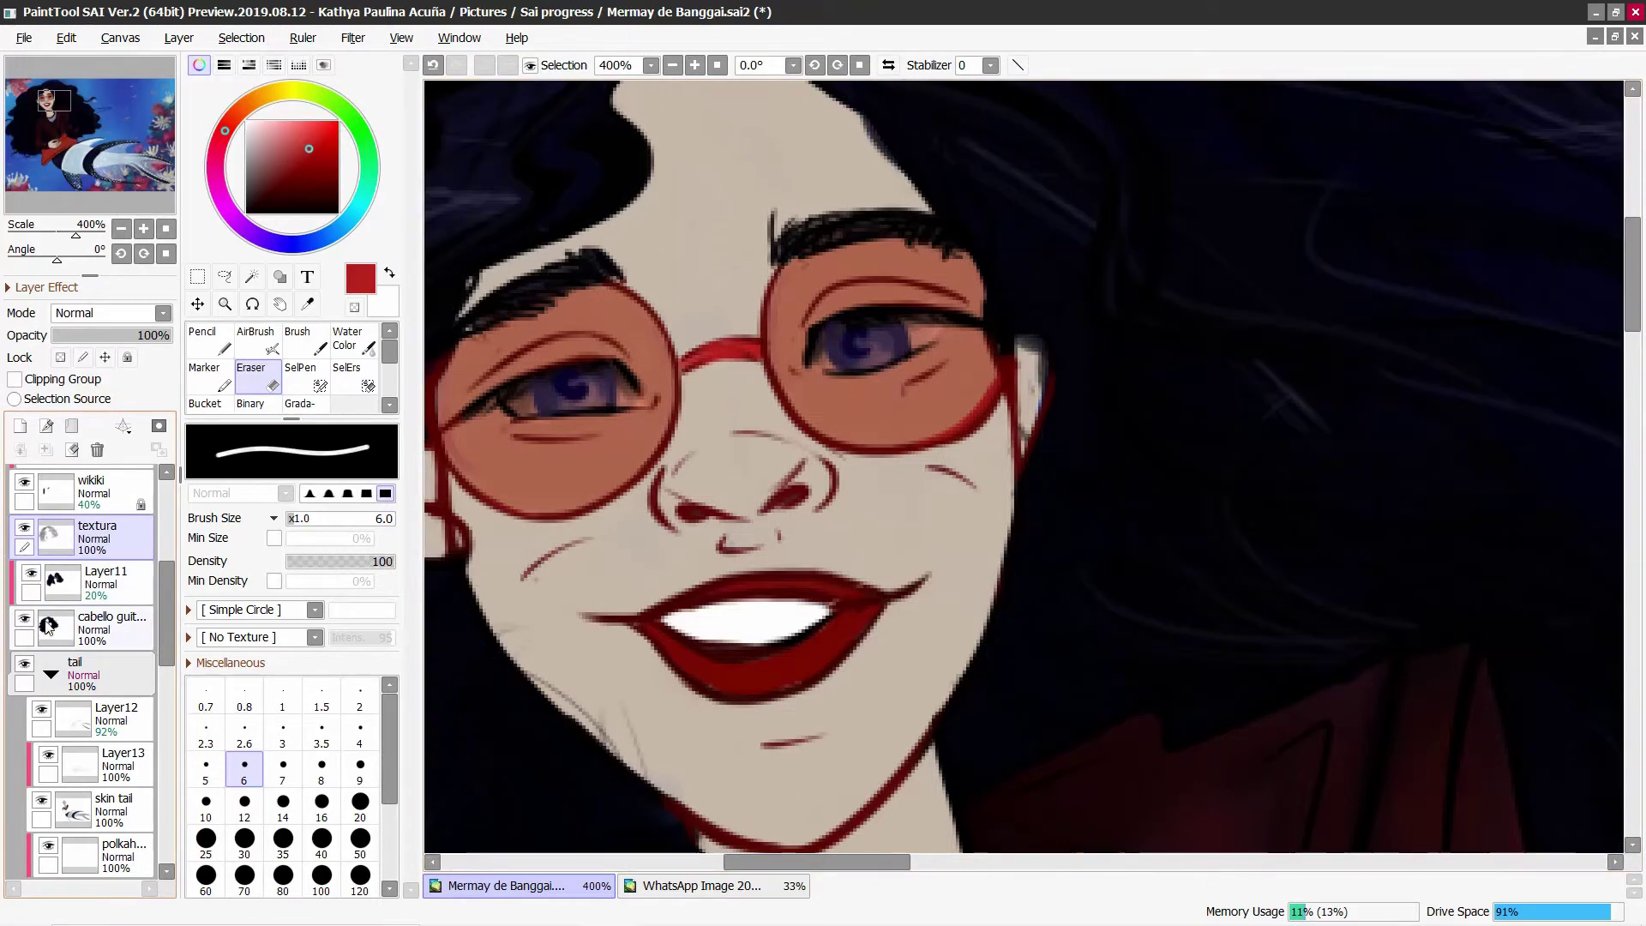
Step: Lock the lineart layer's opacity and recolour the cheek, nose and chin crease lines orange-tan with the Brush at size 4.6
drag(167, 603, 168, 513)
click(94, 579)
click(298, 339)
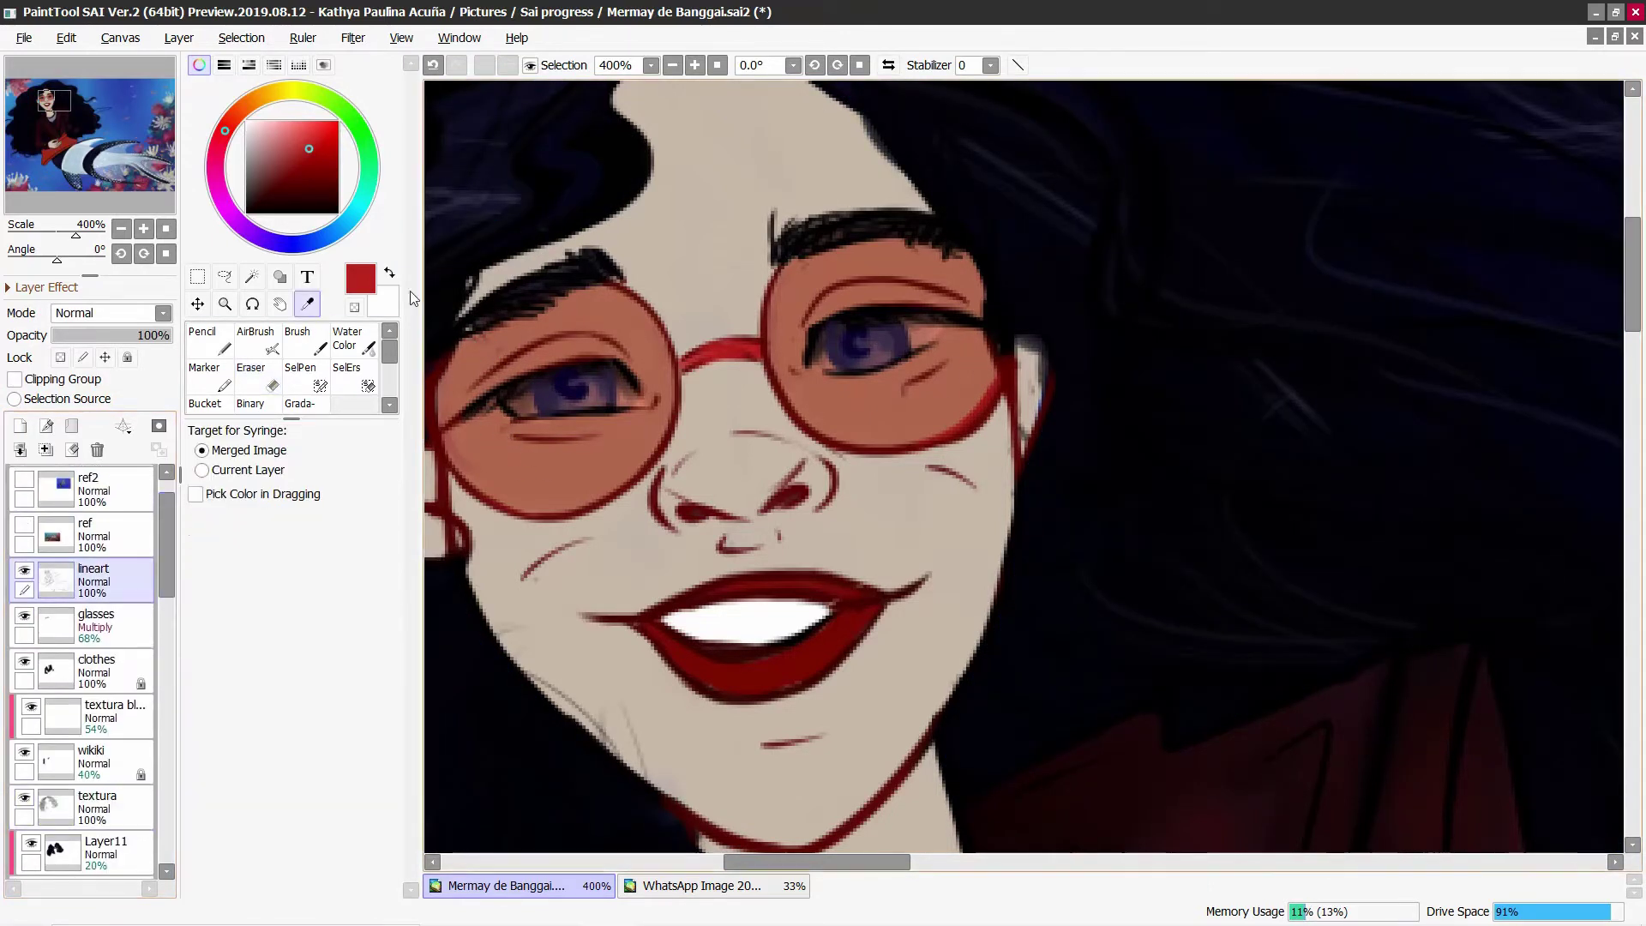
alt+click(463, 436)
alt+click(453, 315)
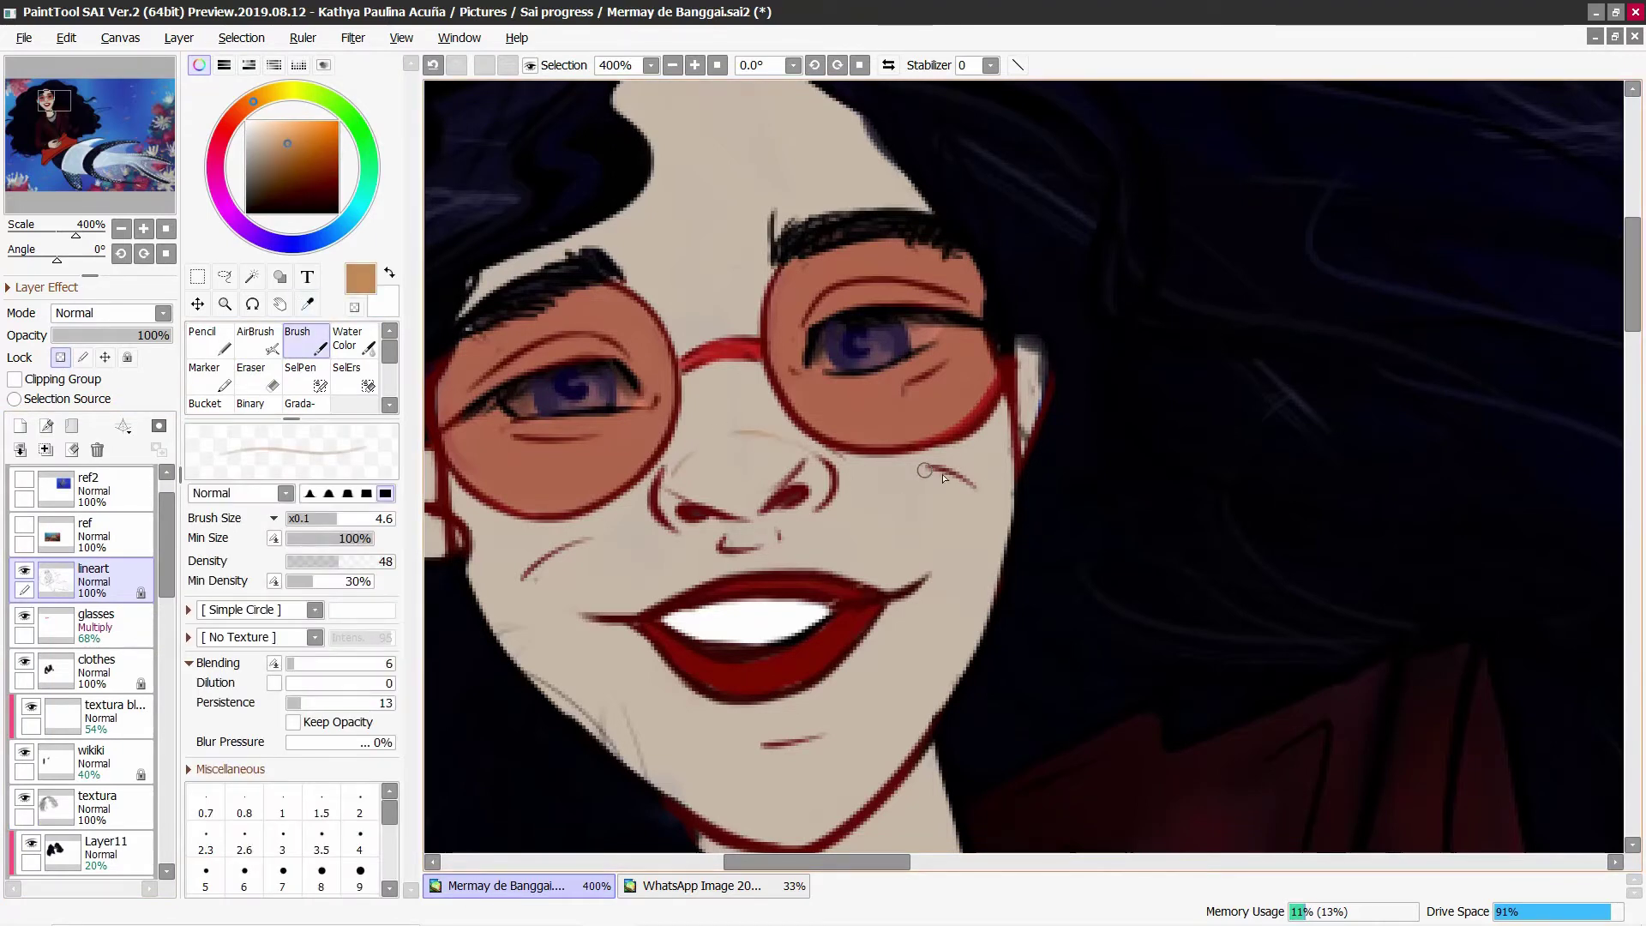
drag(736, 558, 772, 514)
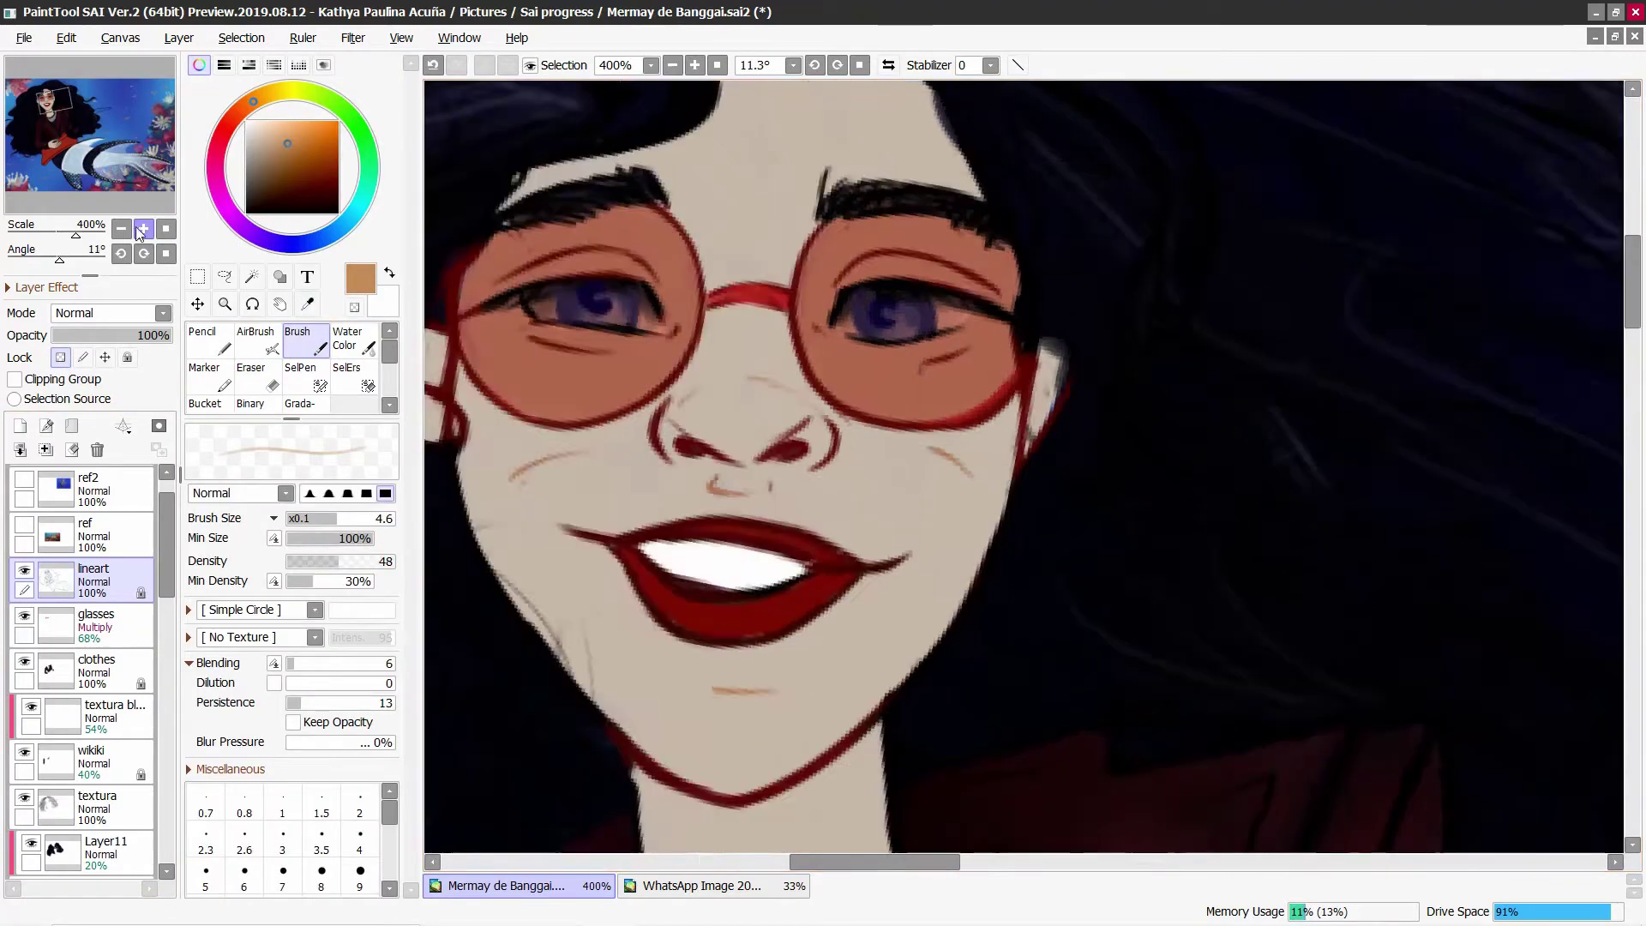
Step: Switch to the Eraser and check the textura and hair layers around the face
scroll(772, 514, down, 3)
scroll(771, 515, up, 2)
click(123, 804)
key(e)
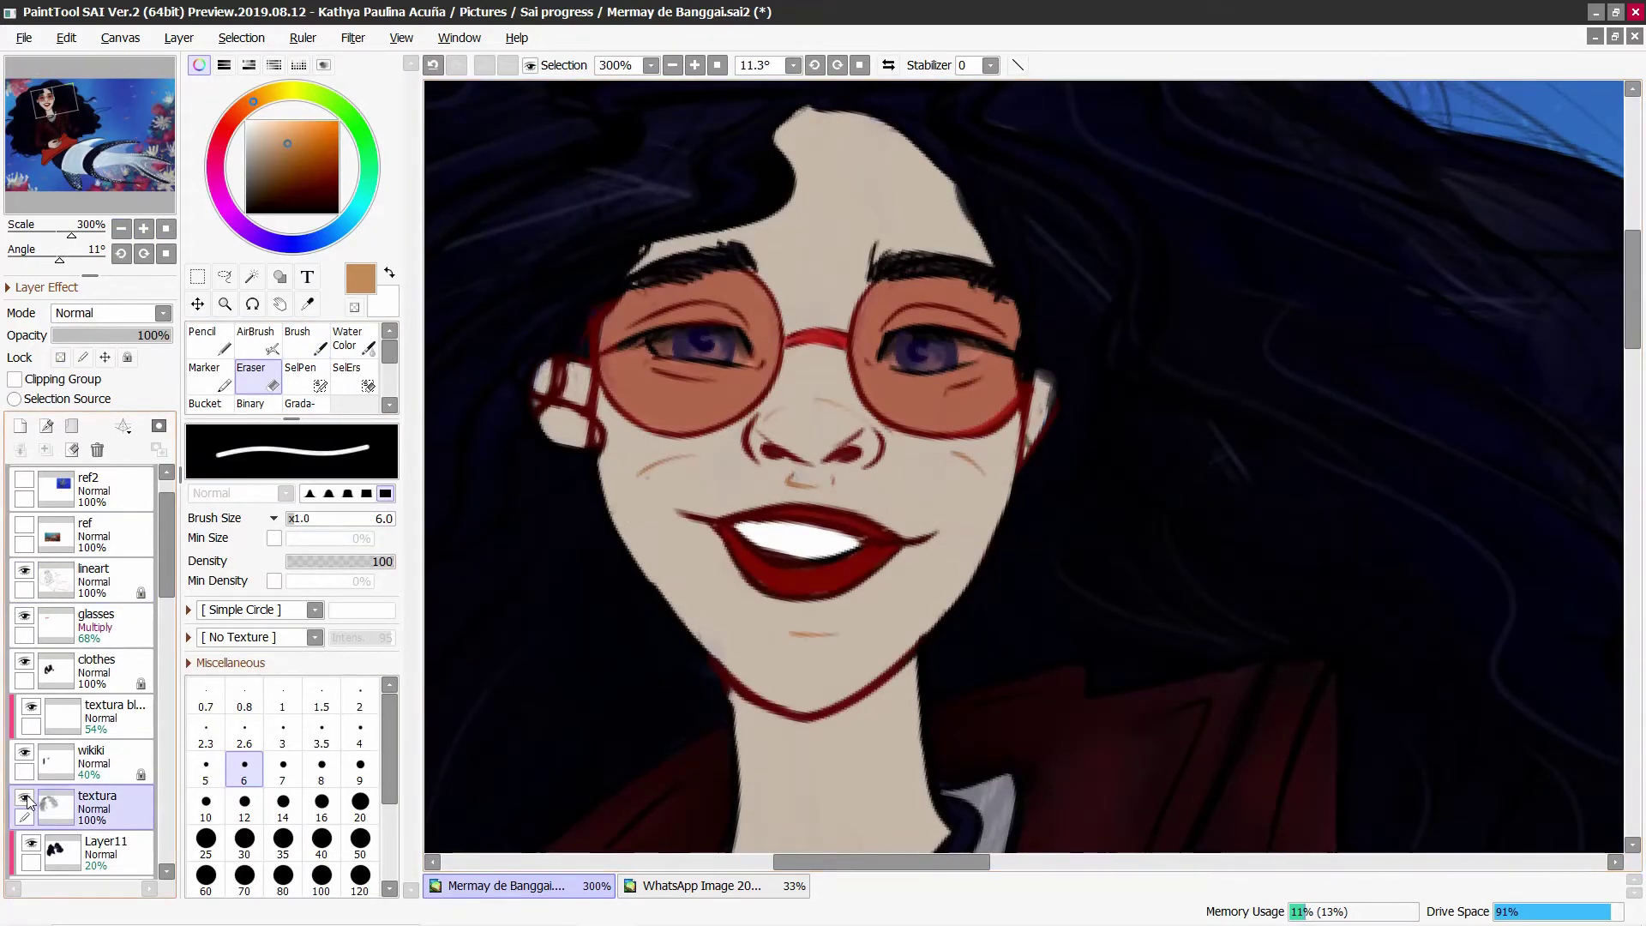
click(33, 849)
scroll(168, 640, down, 2)
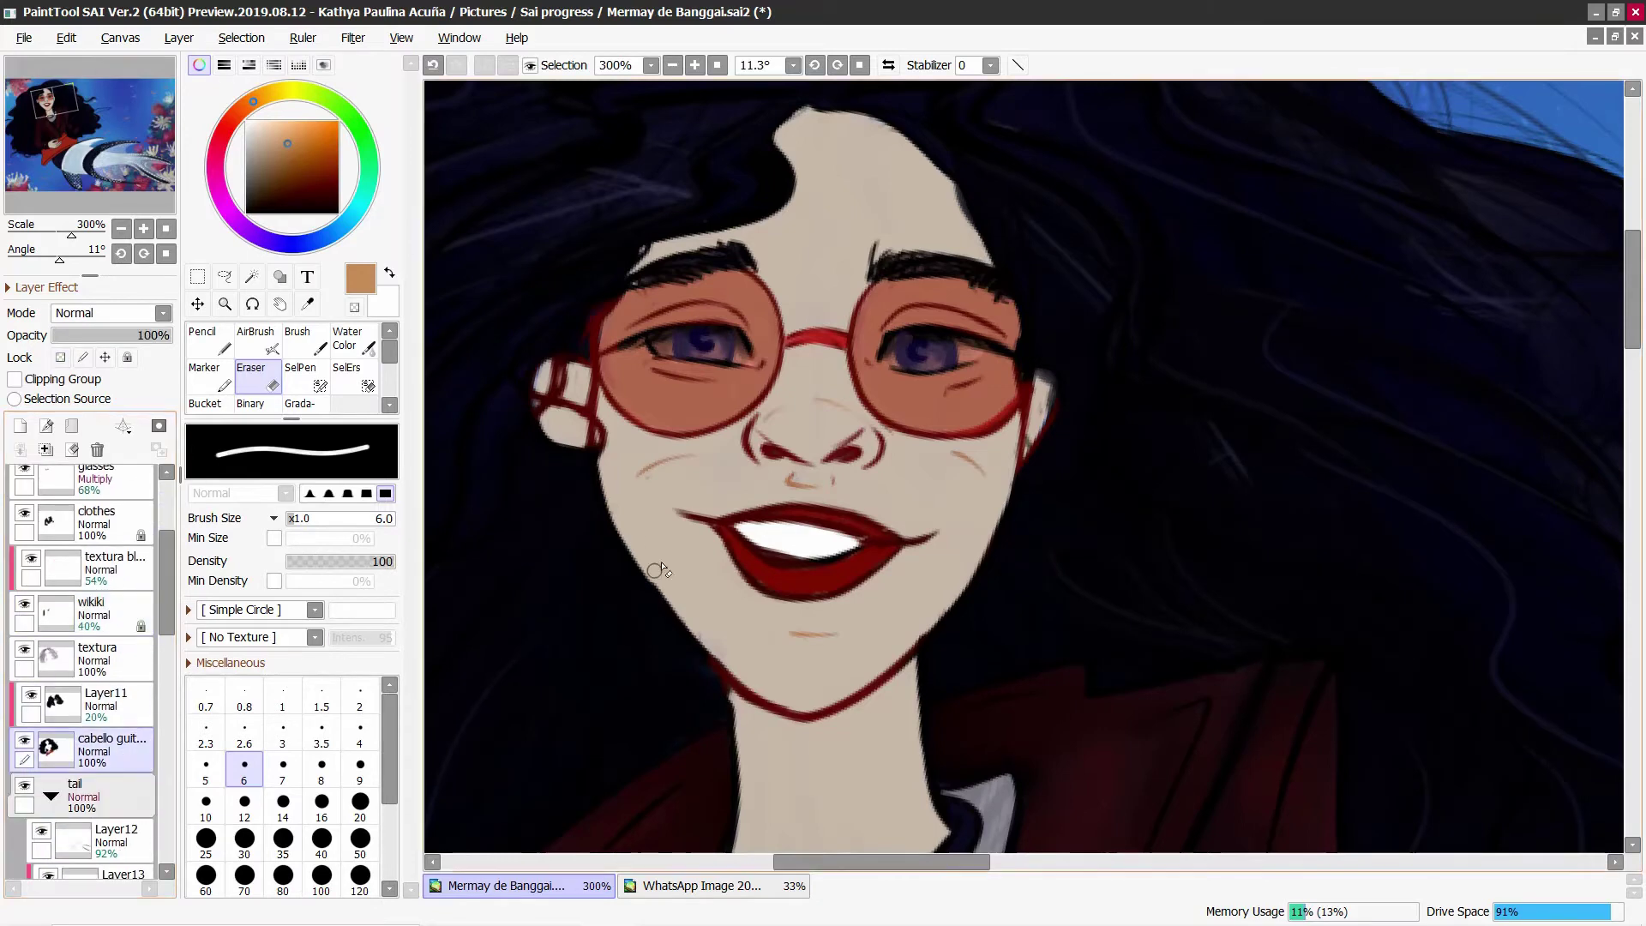
click(98, 660)
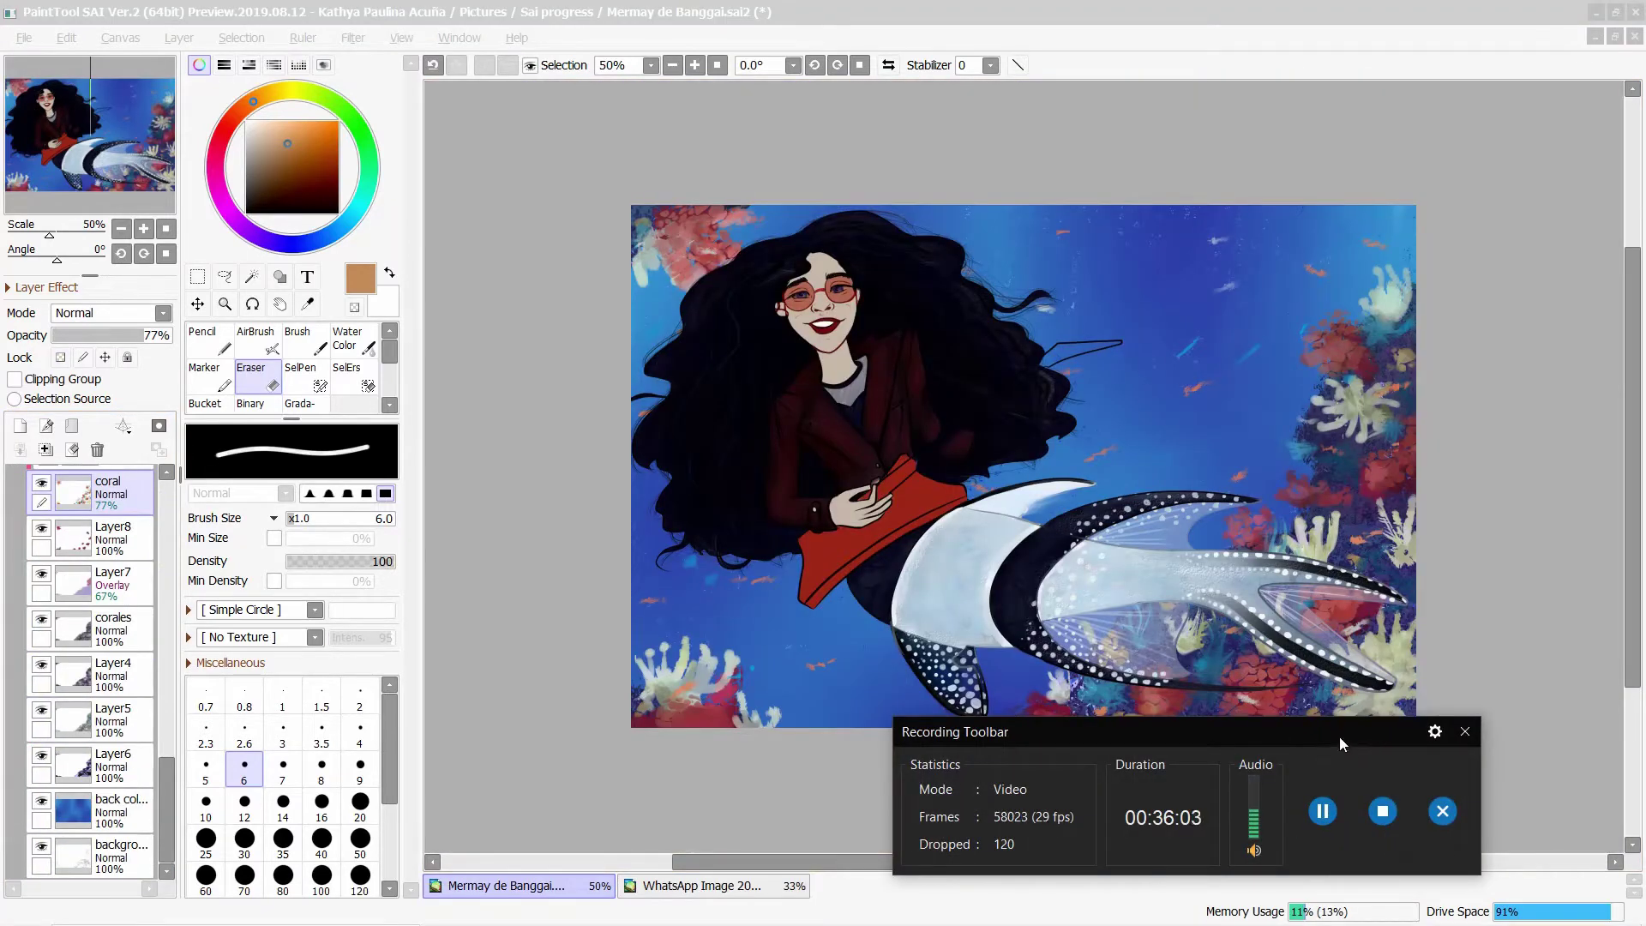
Step: Adjust Layer8 in the coral background with Hue/Saturation, setting hue to +22 and saturation to +7
scroll(837, 391, up, 2)
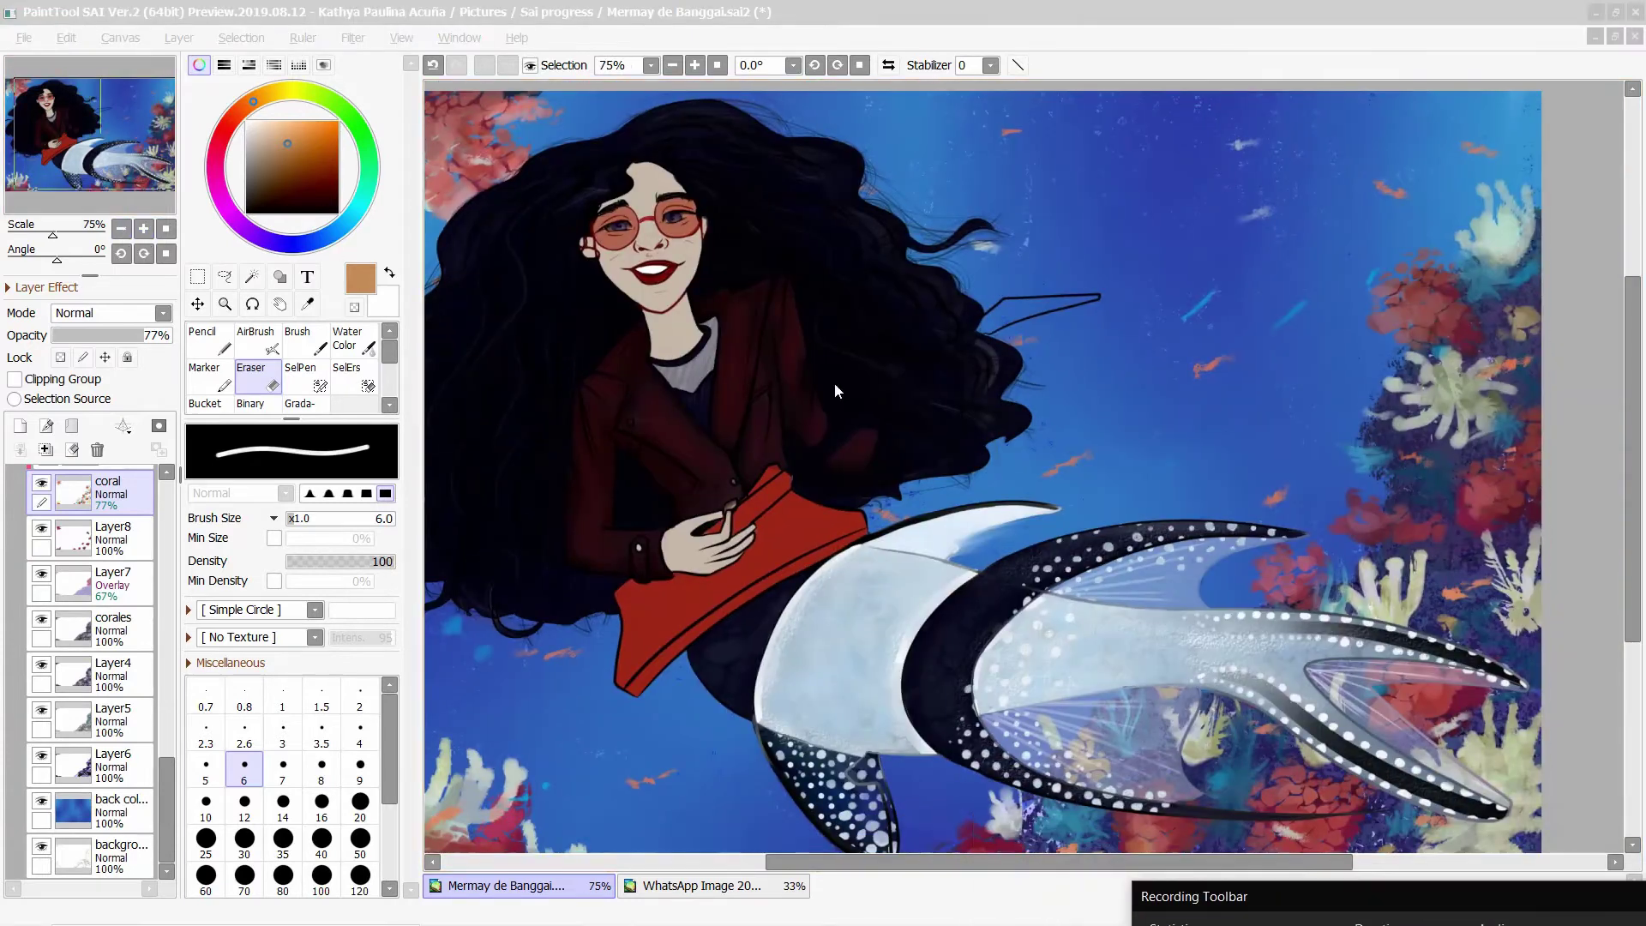
click(115, 148)
scroll(115, 149, down, 2)
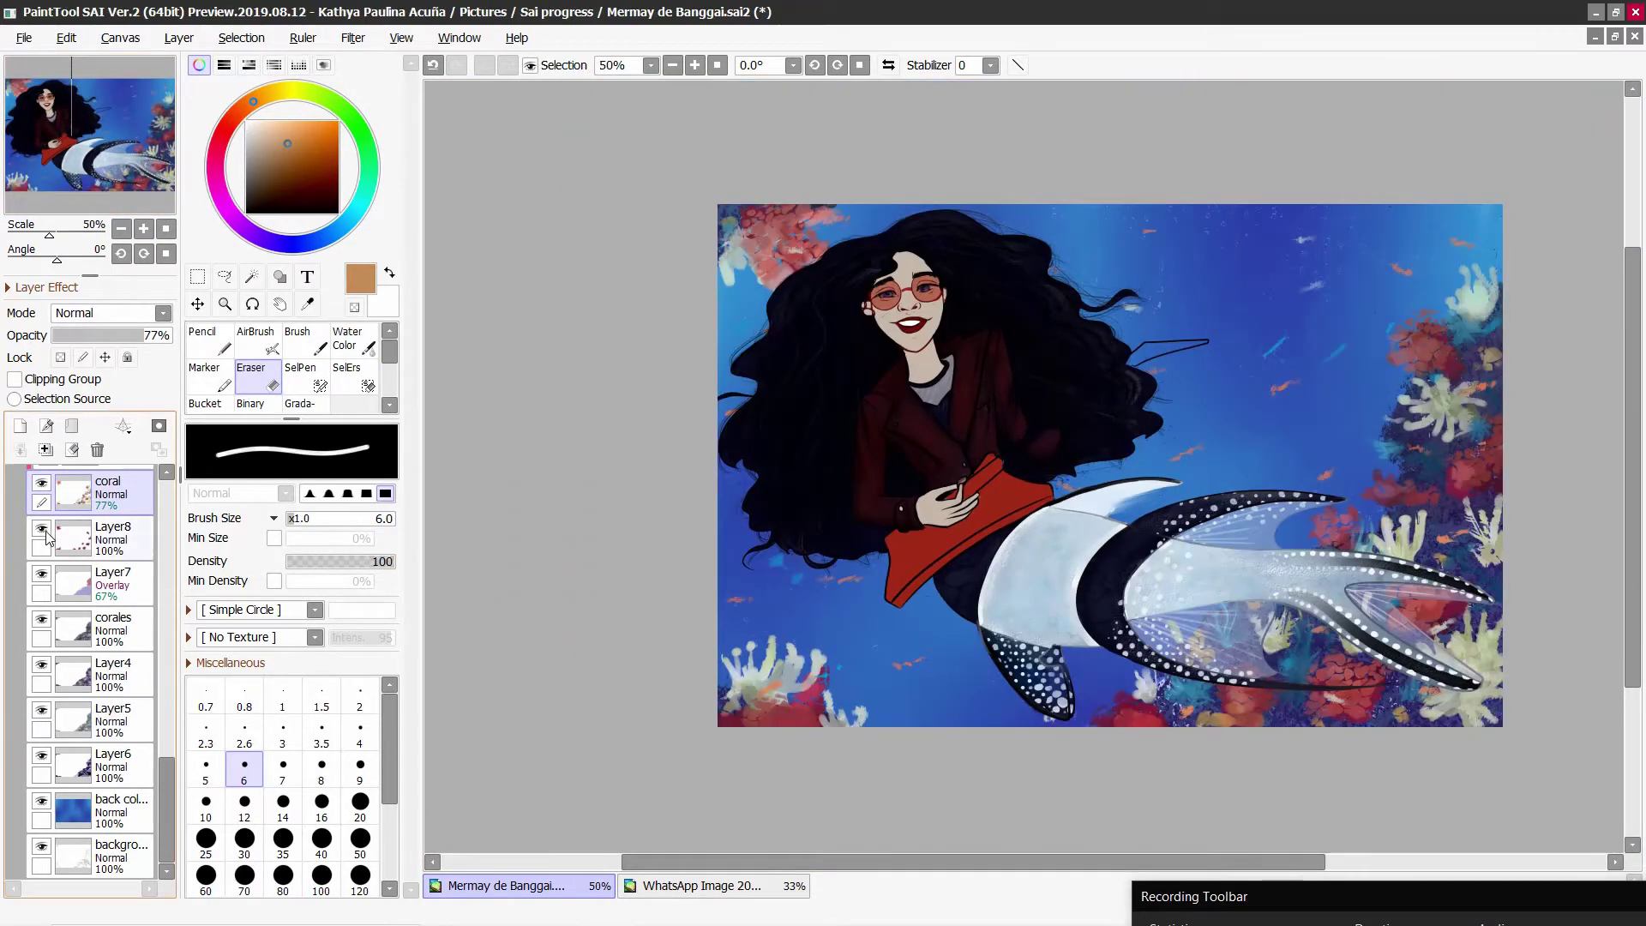
click(47, 538)
key(ctrl+u)
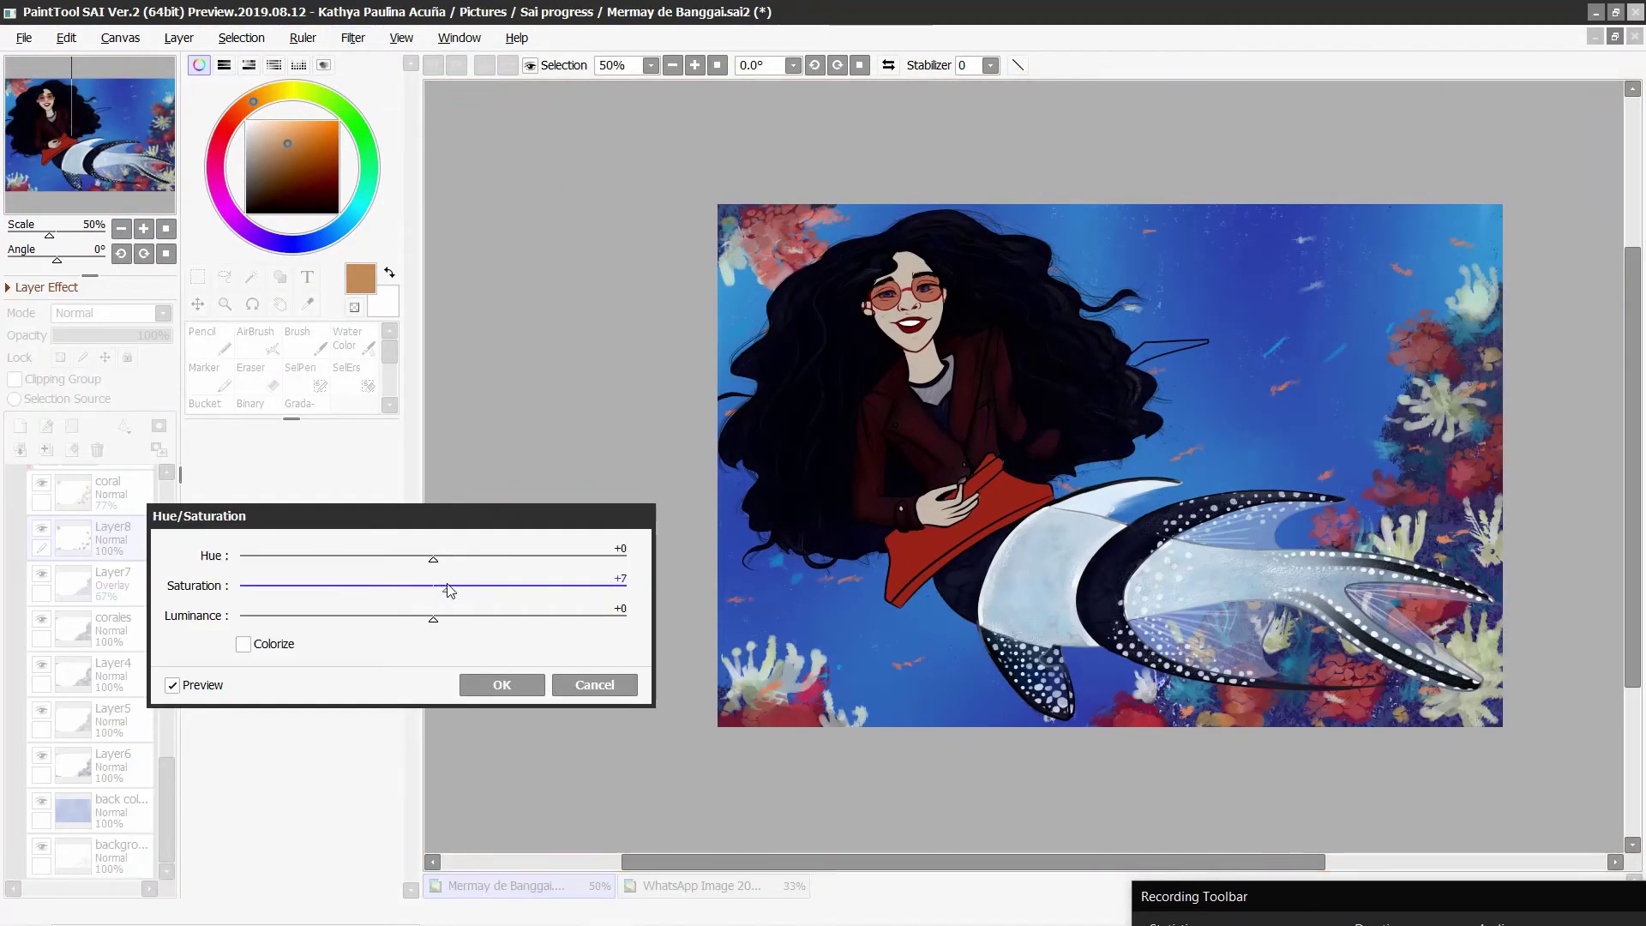
drag(434, 558, 458, 559)
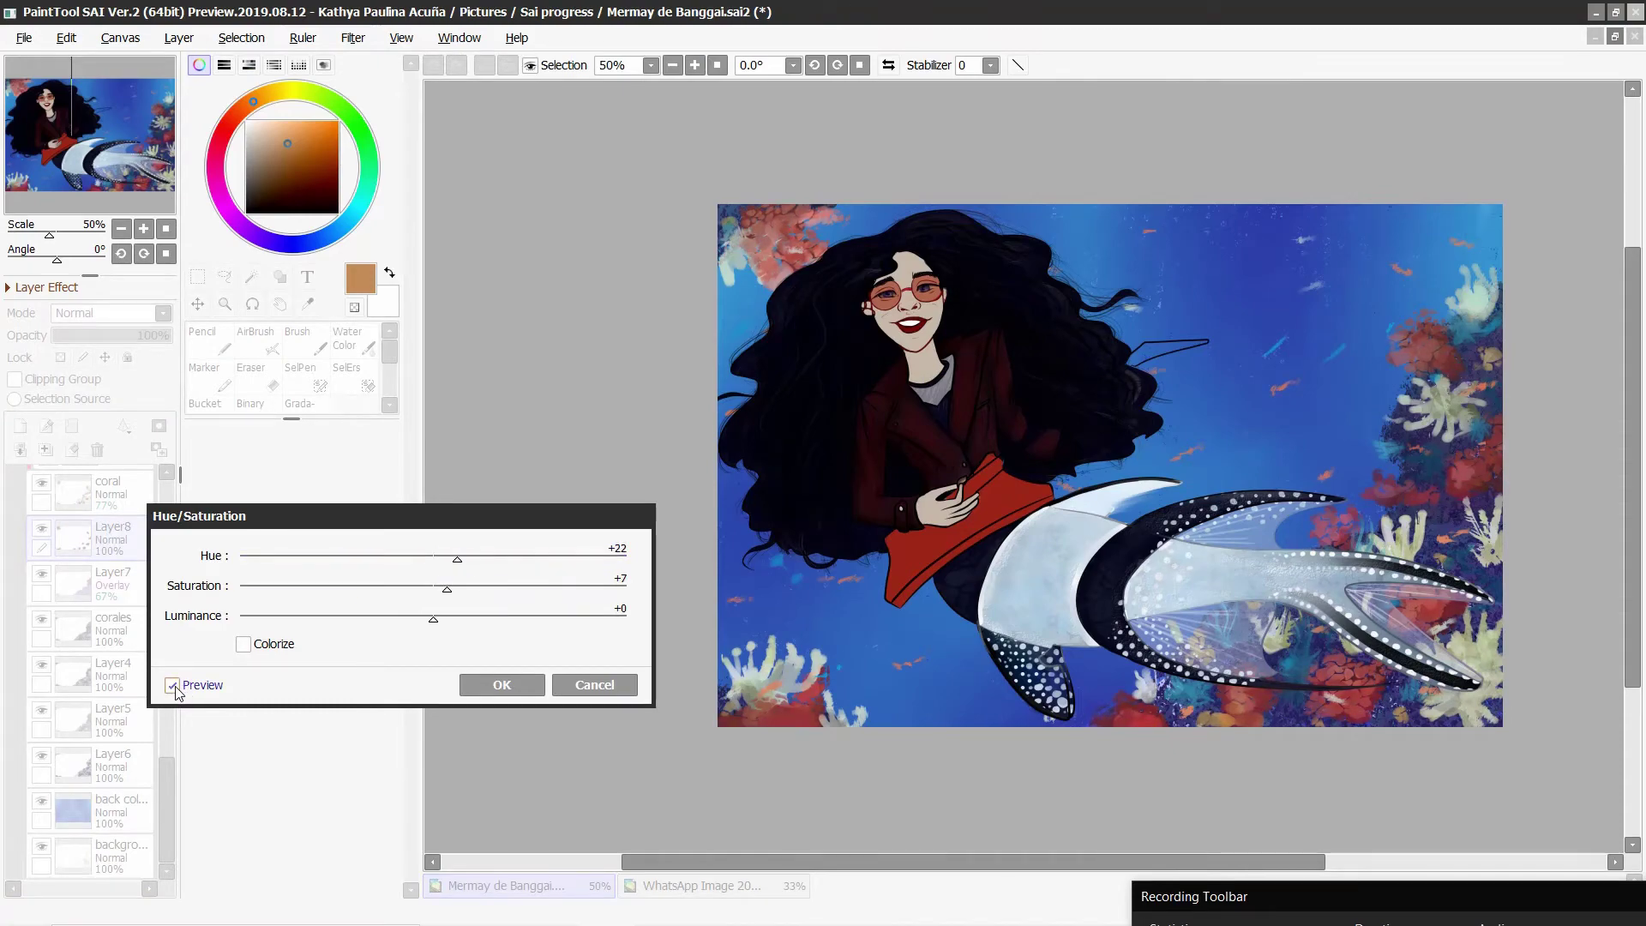
click(501, 685)
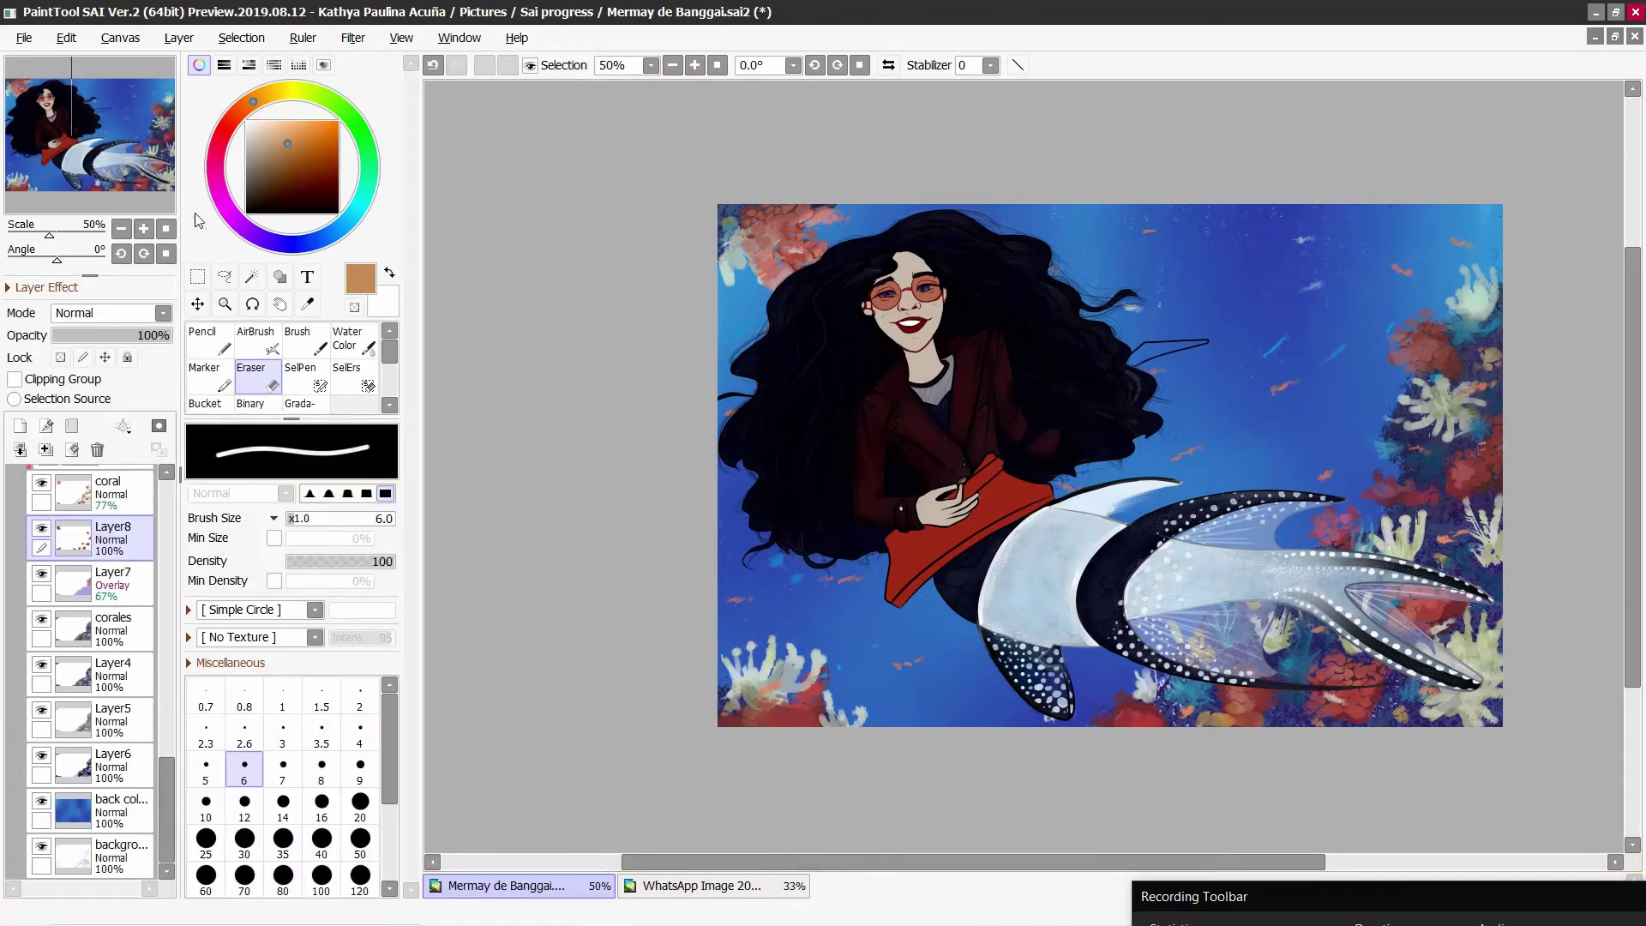
Step: Fit the whole canvas in view, reset its rotation and flip it horizontally
click(167, 228)
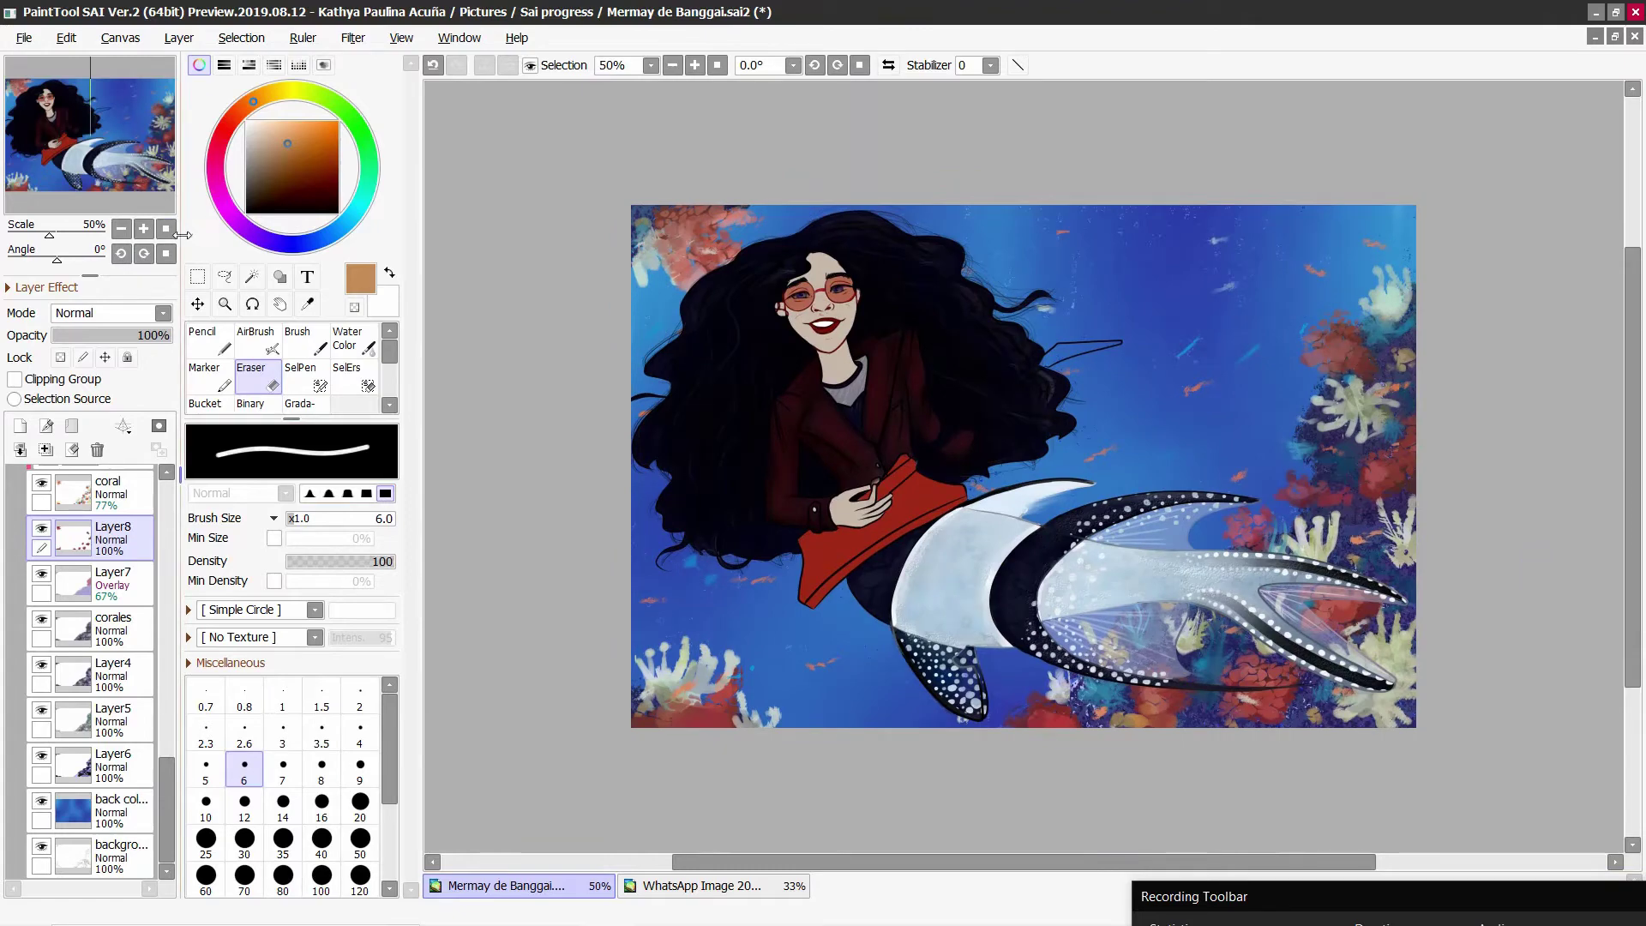
click(120, 253)
click(168, 252)
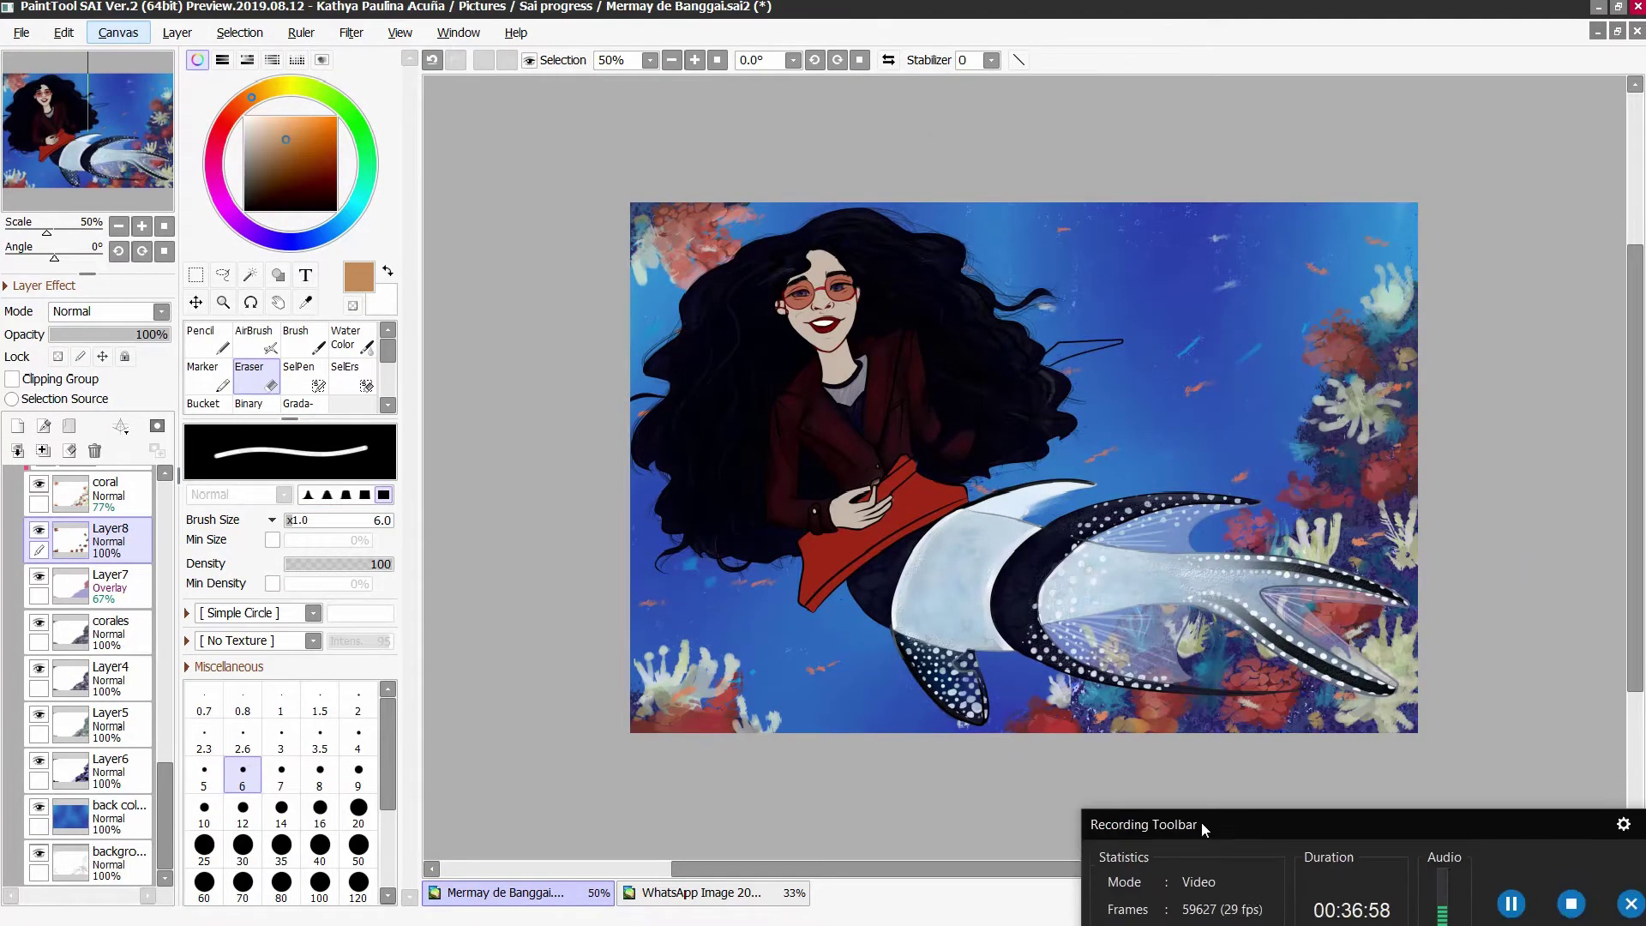
key(h)
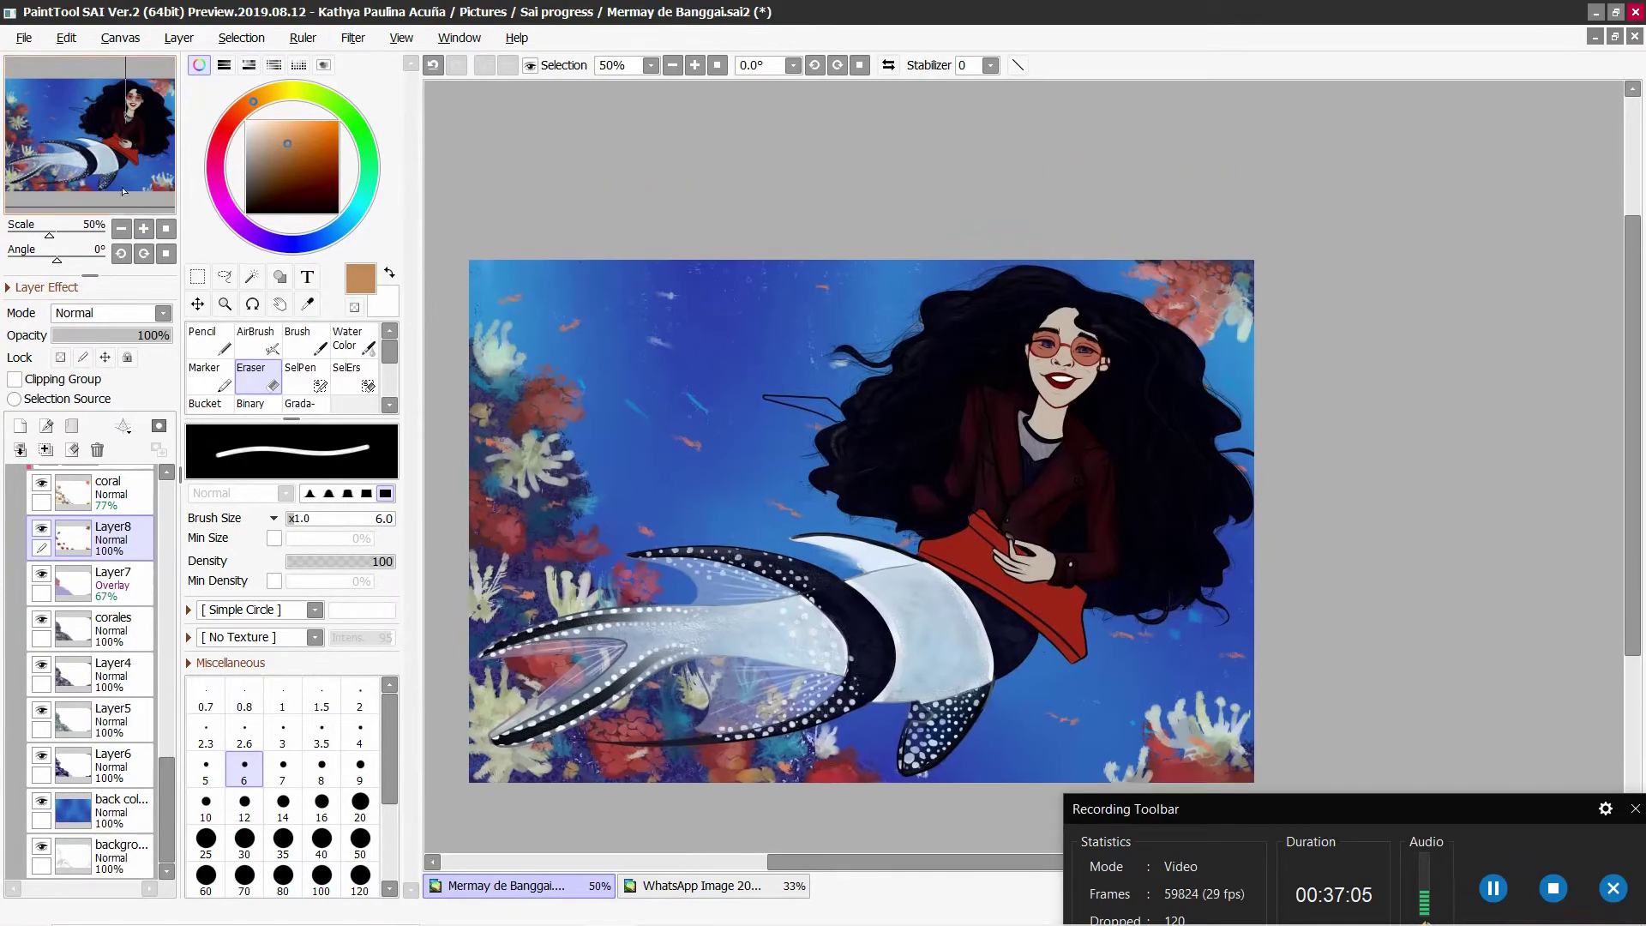
Step: Recolour the earlobe and ear outlines black on the lineart layer with the Brush
click(144, 229)
click(145, 229)
scroll(94, 652, up, 10)
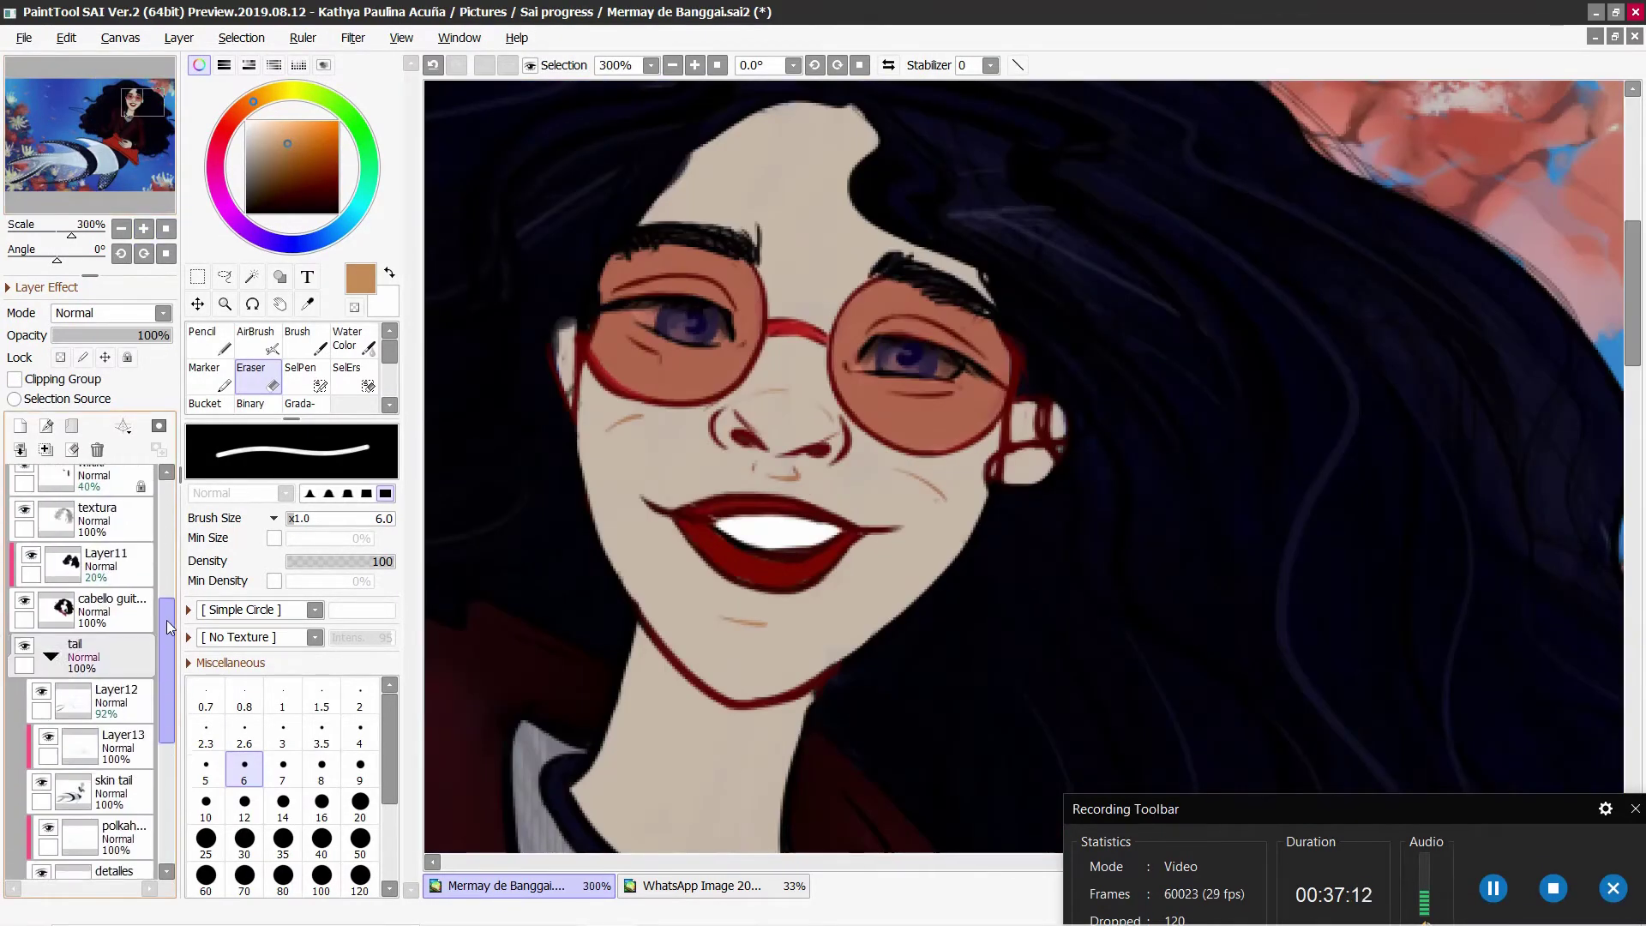
click(103, 611)
scroll(137, 563, up, 2)
click(103, 519)
key(b)
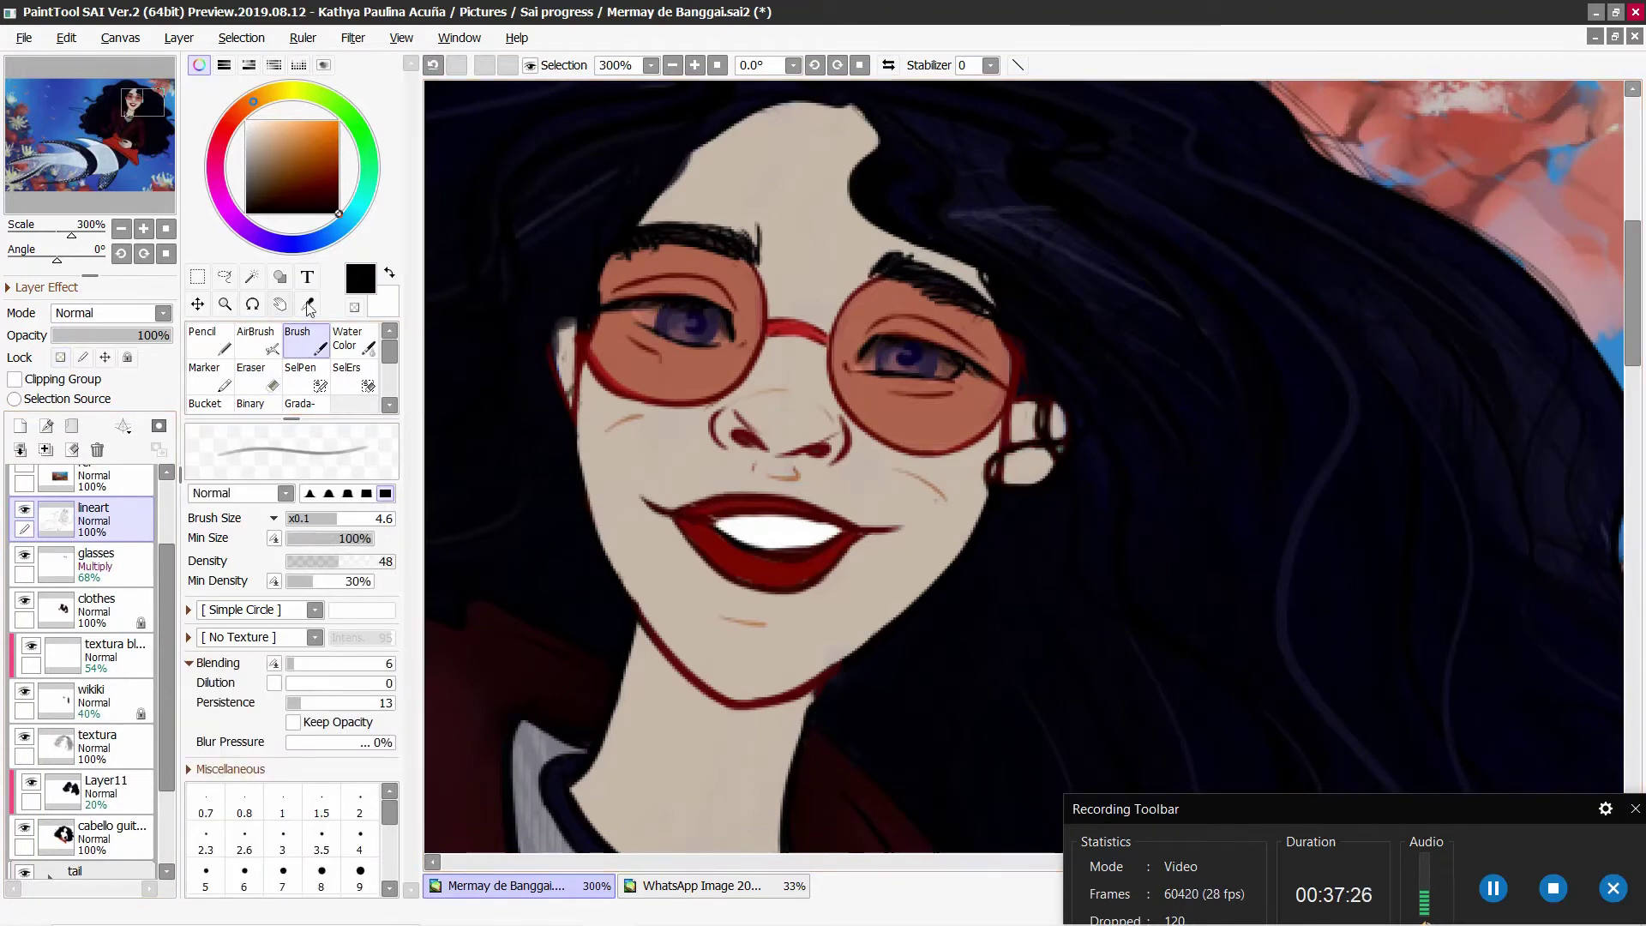
Step: Draw brown inner-ear lines on both ears with the Pencil at size 4.9 and Stabilizer S-5
key(n)
click(990, 65)
click(973, 450)
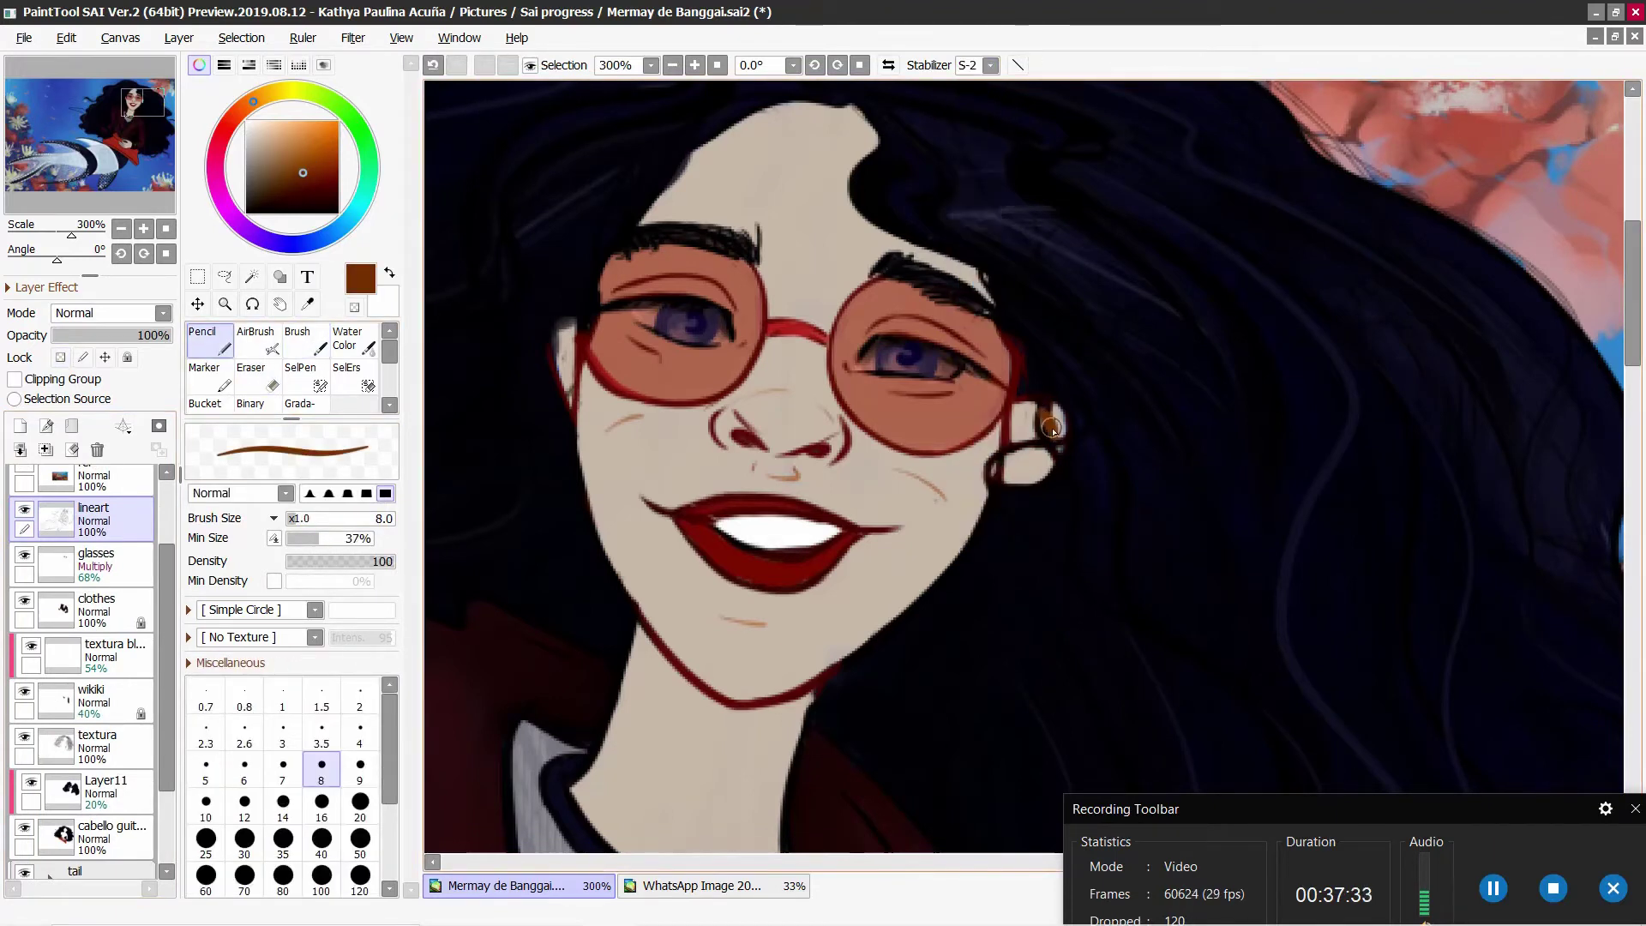
click(273, 518)
click(335, 540)
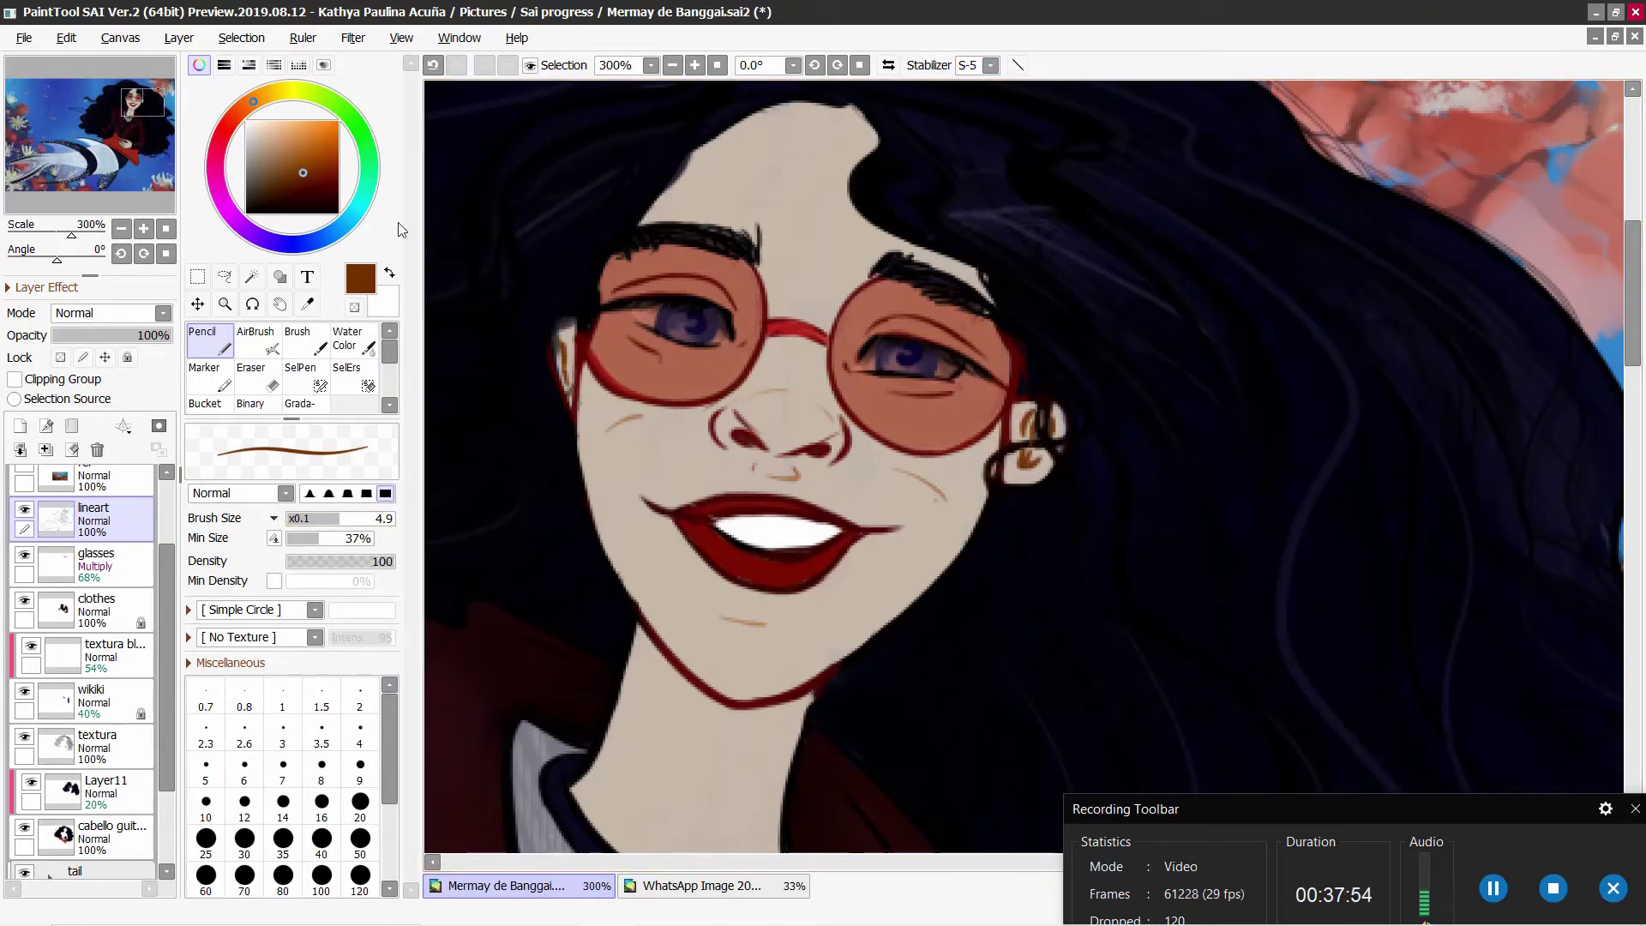
Step: View the whole painting and reverse the canvas horizontally back to its original direction
click(171, 229)
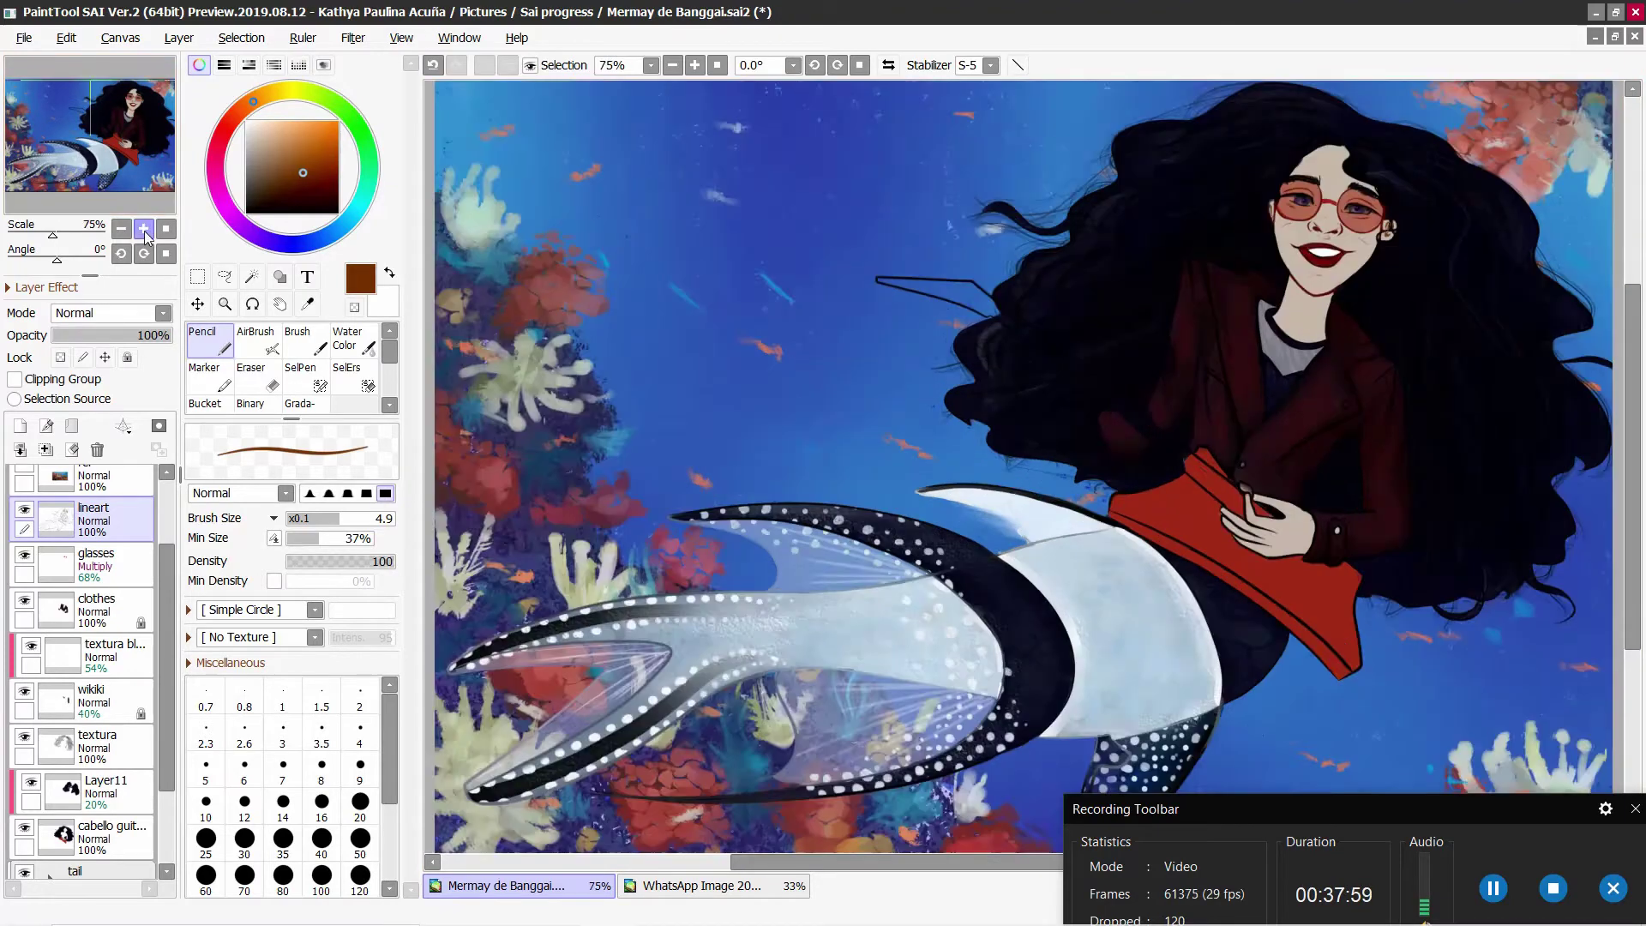
click(120, 37)
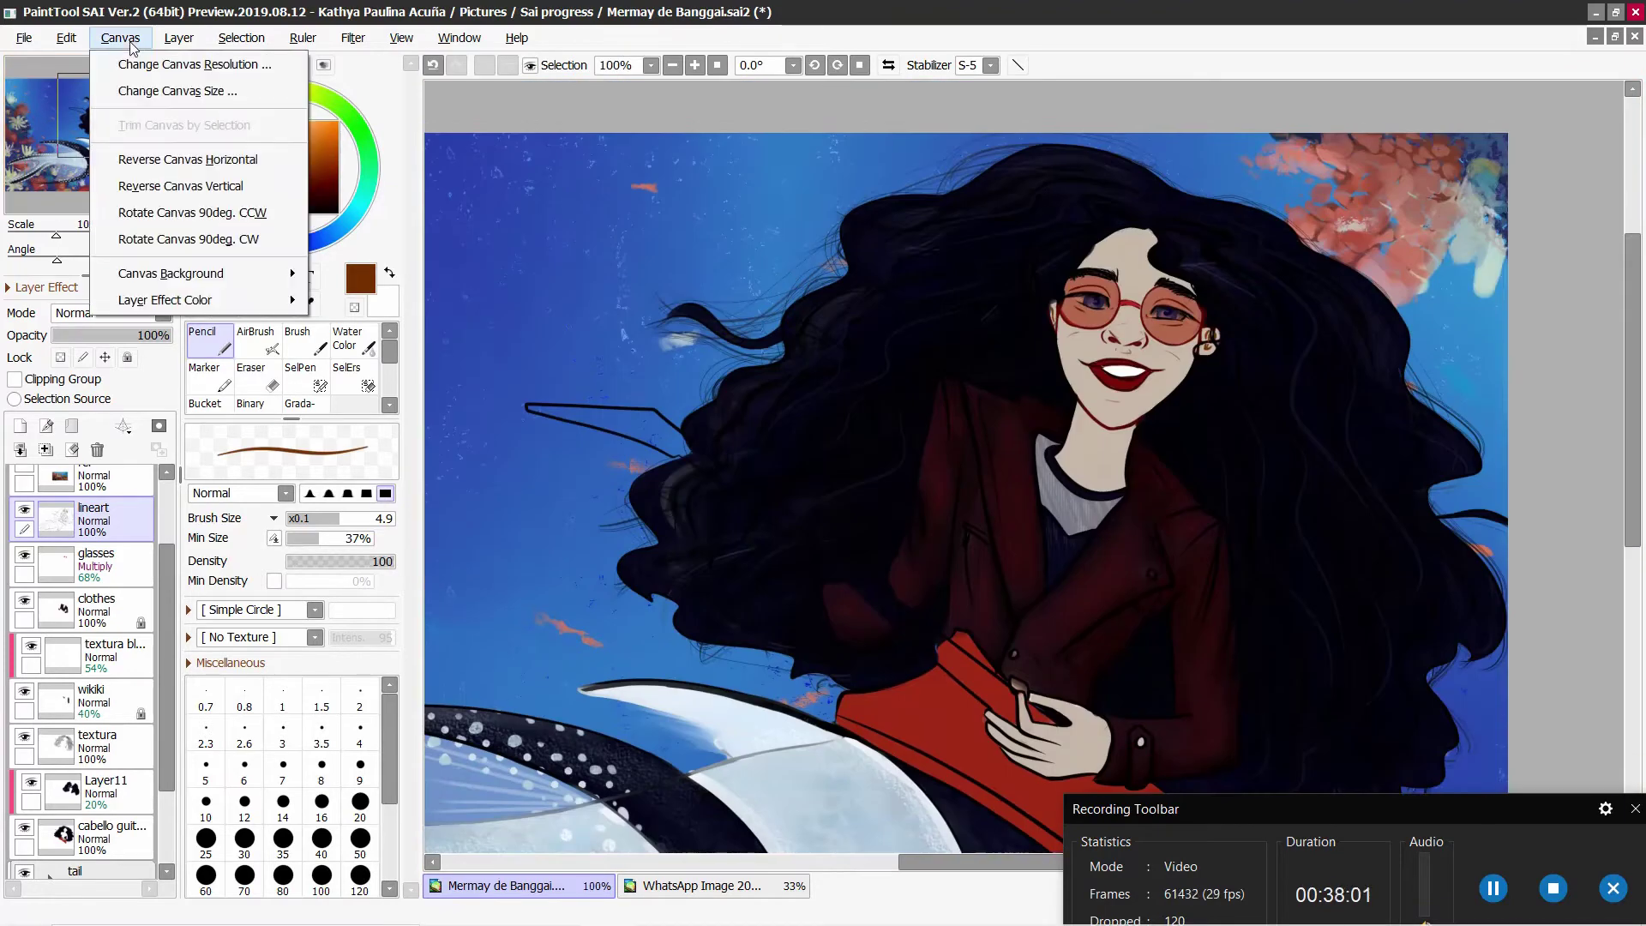
click(167, 158)
click(143, 229)
Step: Shade the nose on the skin tail layer with sampled reddish browns using the Brush at size 5.4
scroll(120, 752, down, 3)
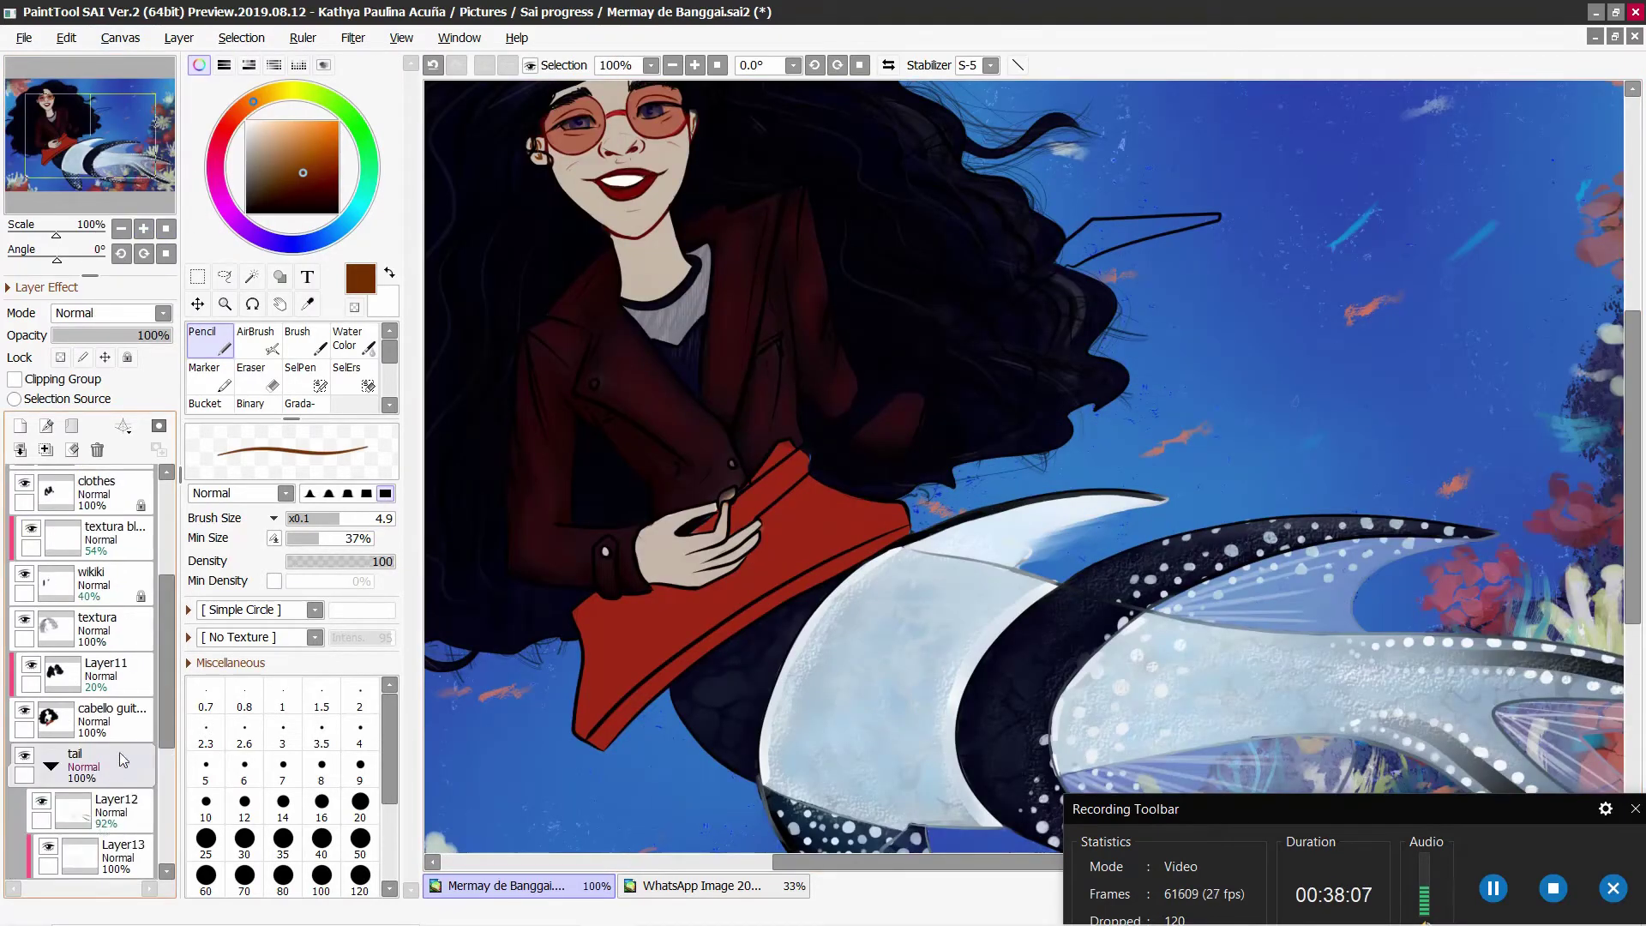
click(115, 673)
key(End)
scroll(819, 289, up, 3)
click(300, 343)
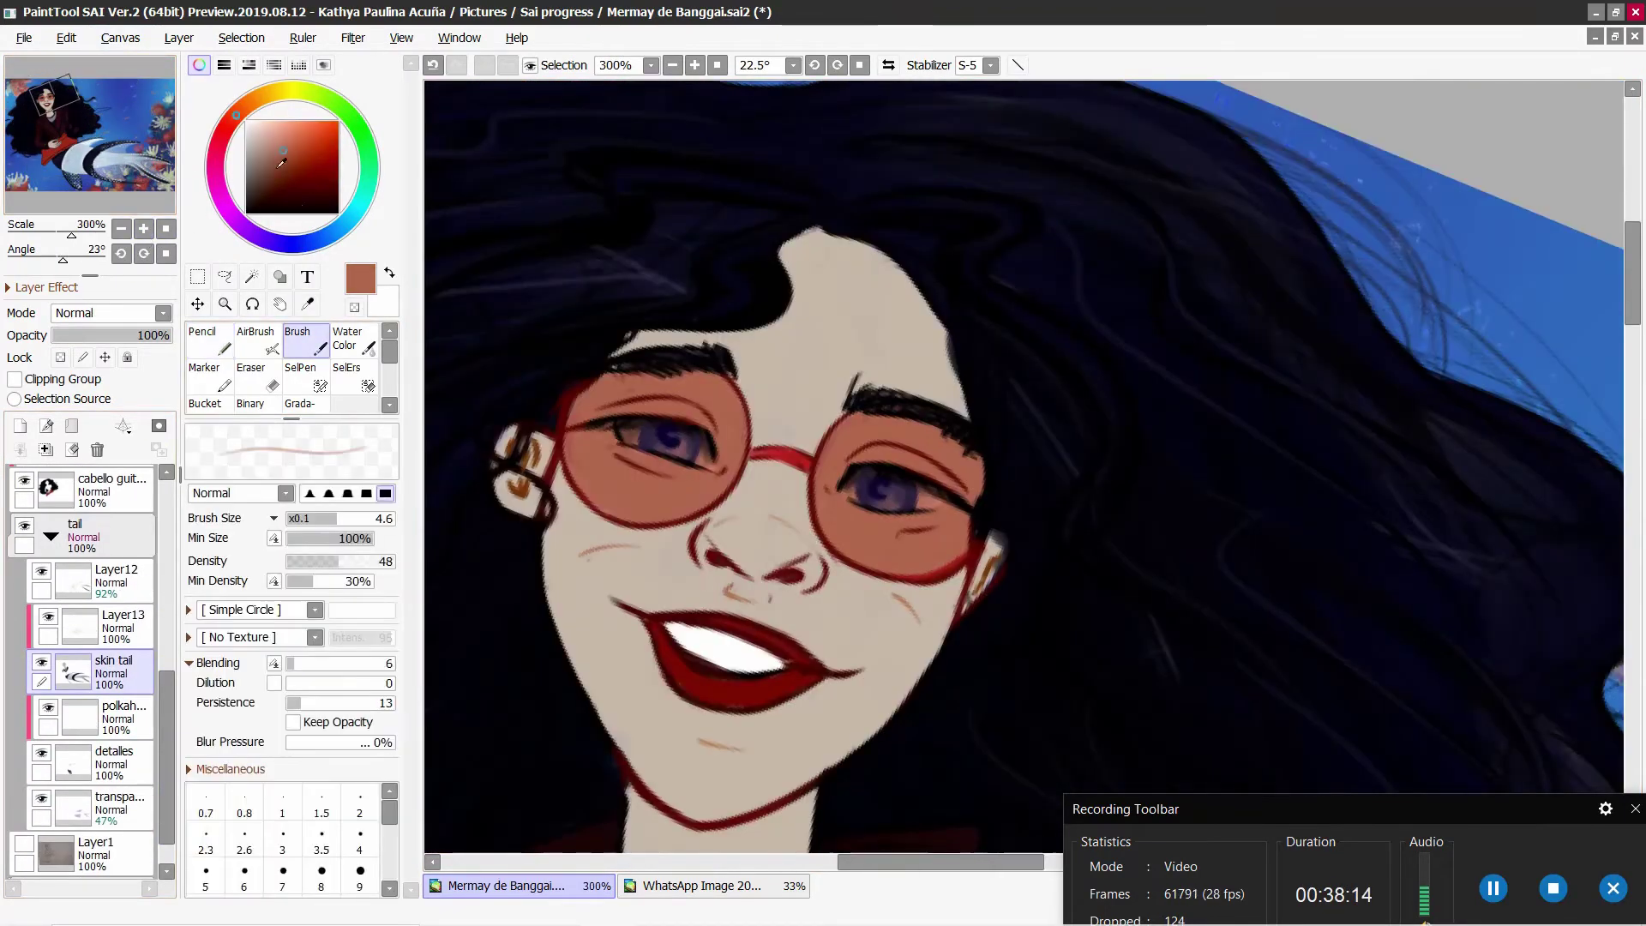
click(345, 518)
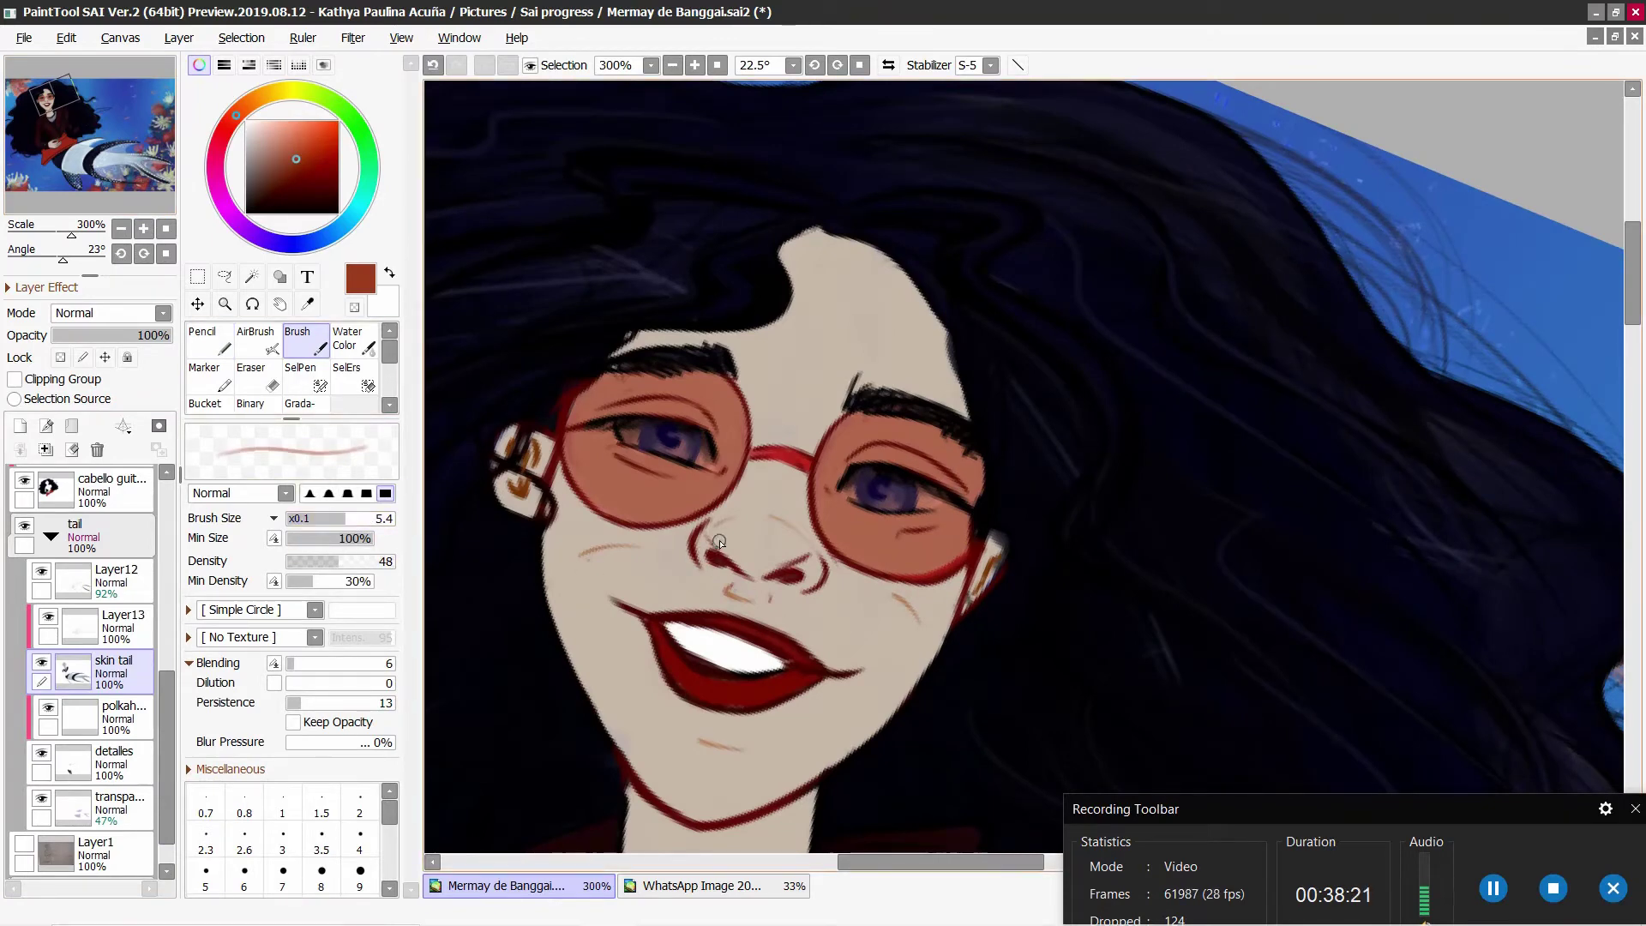
alt+click(742, 561)
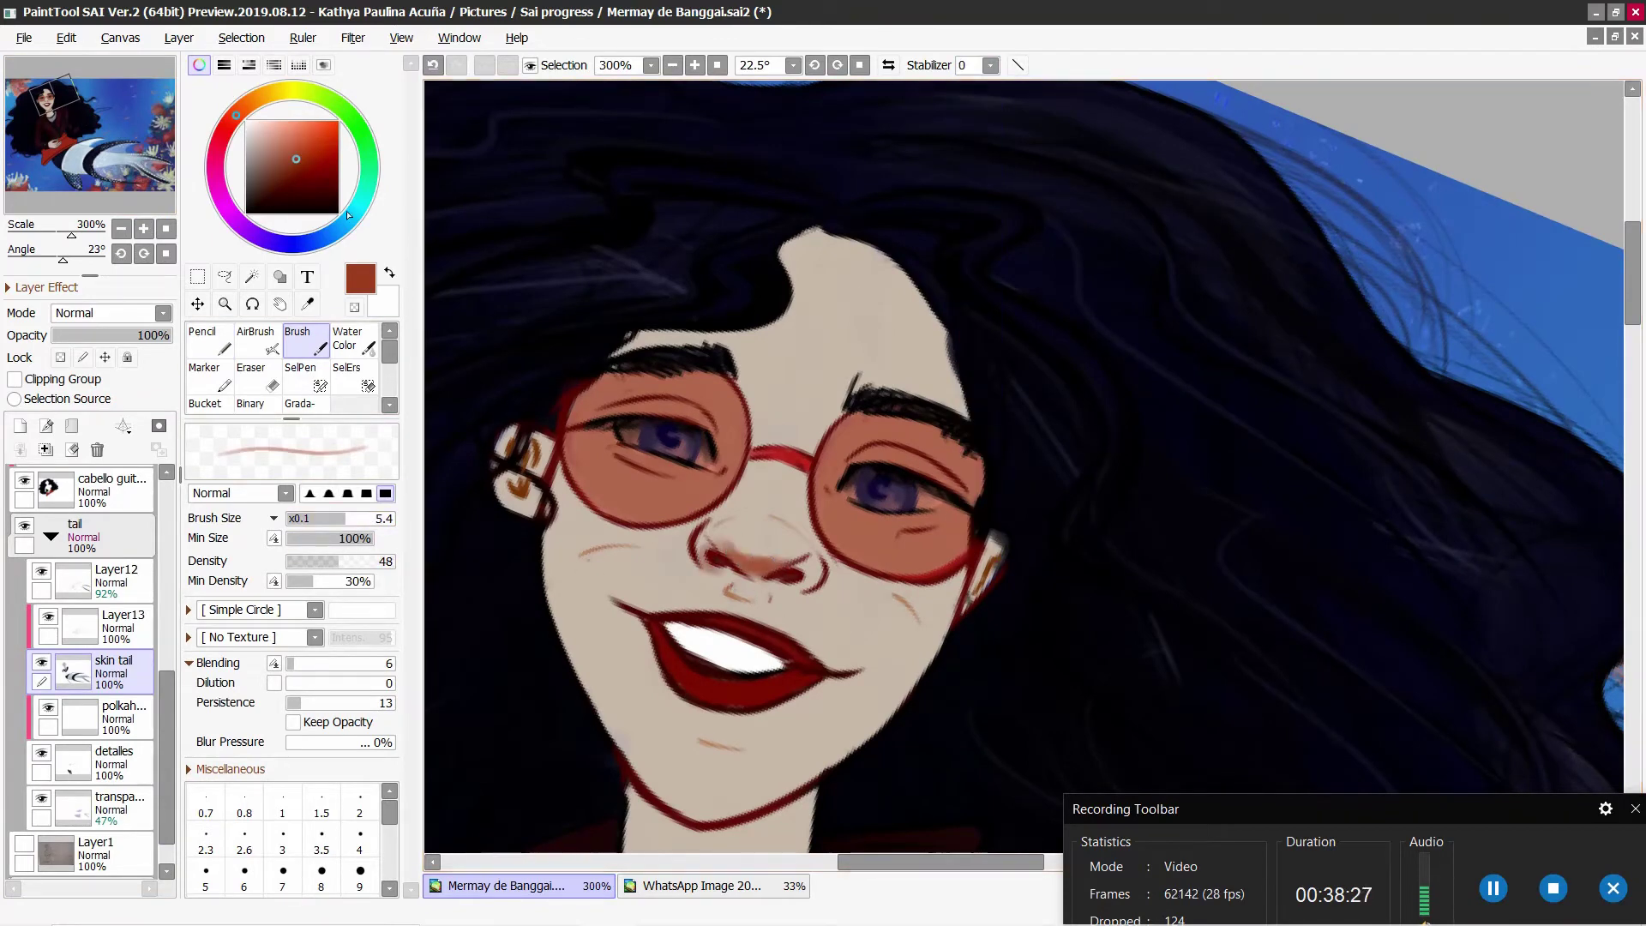
alt+click(715, 540)
mouse_move(708, 549)
mouse_down()
mouse_move(743, 517)
mouse_move(794, 566)
mouse_up()
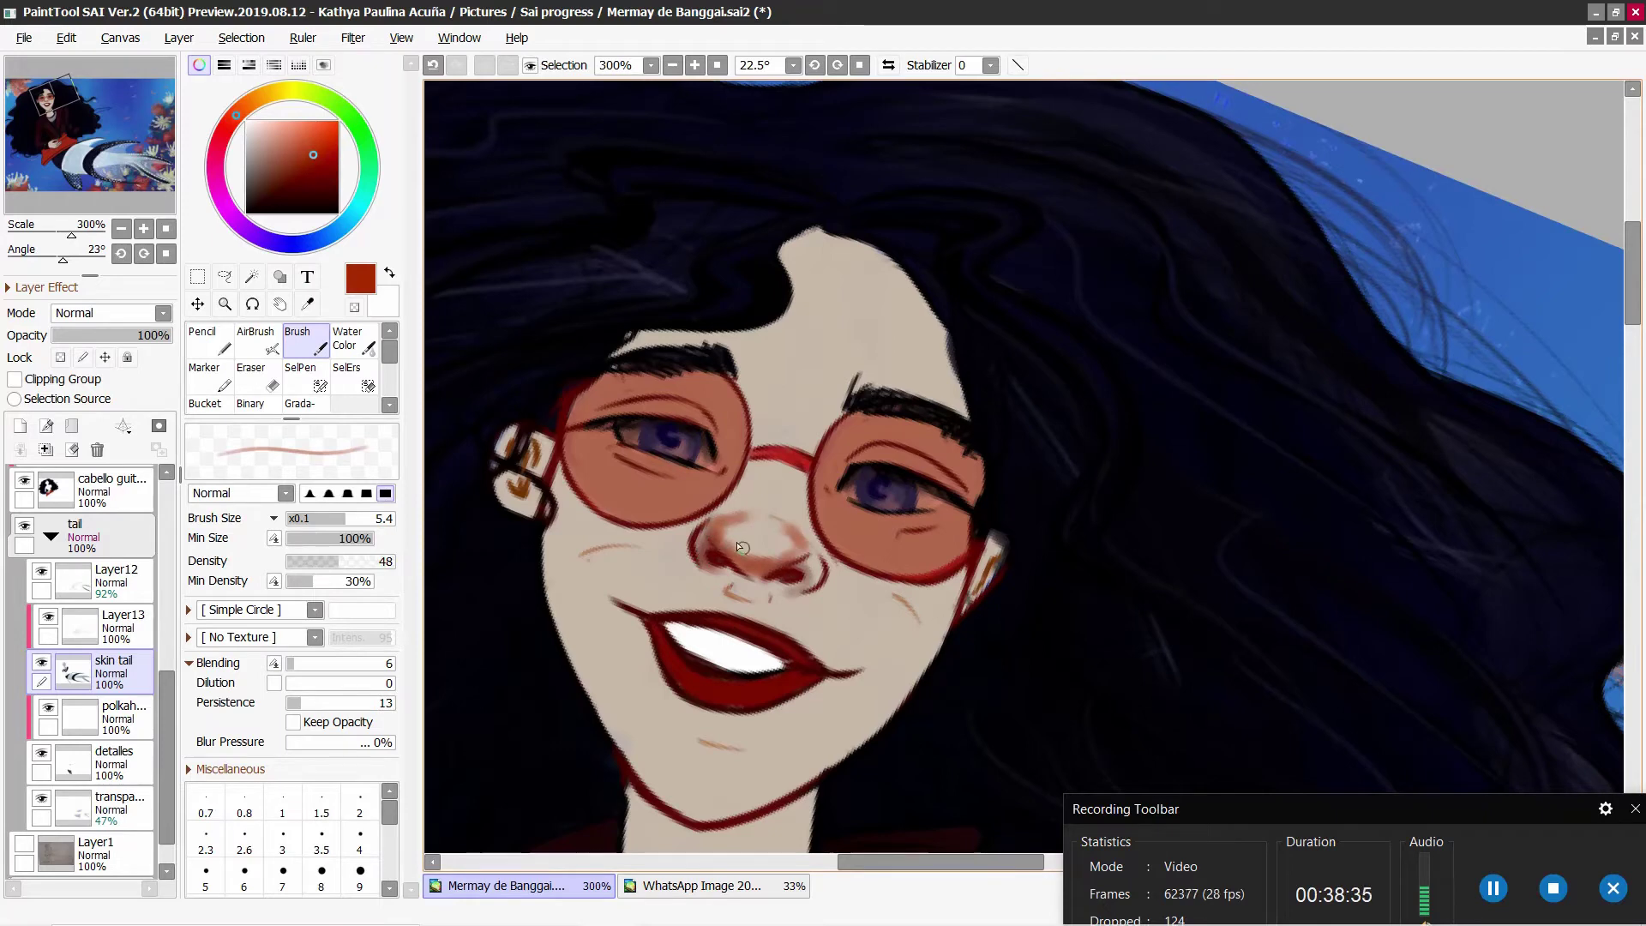
Step: Brush red blush onto the chin, cheeks and under-eye areas at size 7.1
drag(695, 451, 720, 386)
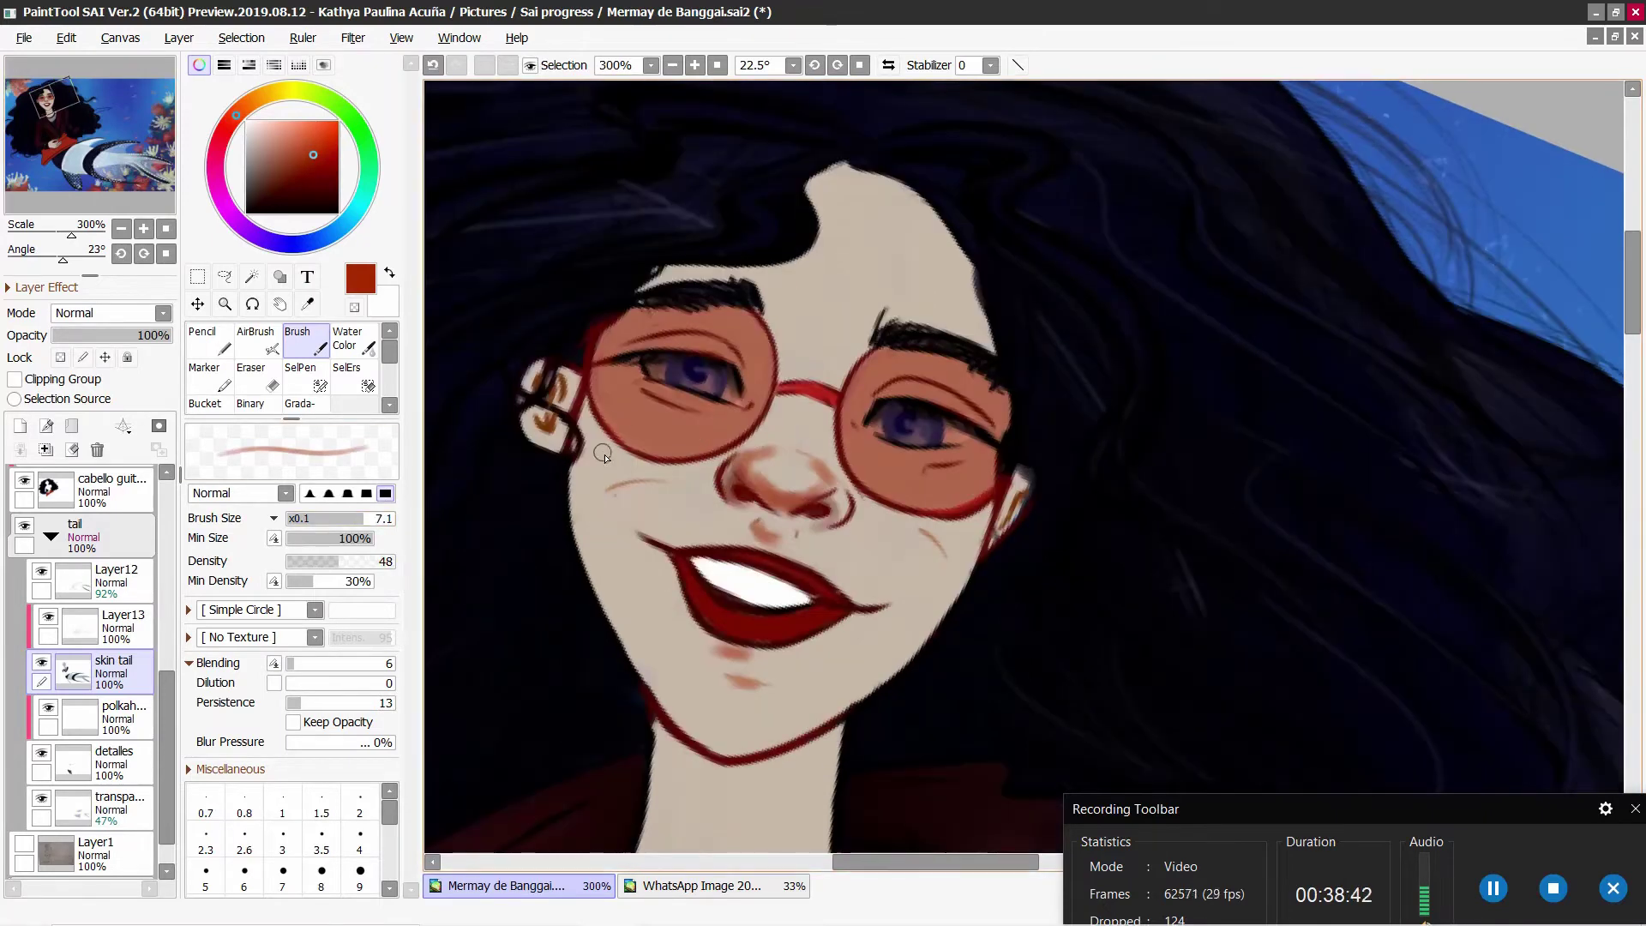
drag(592, 429, 678, 480)
drag(896, 515, 952, 558)
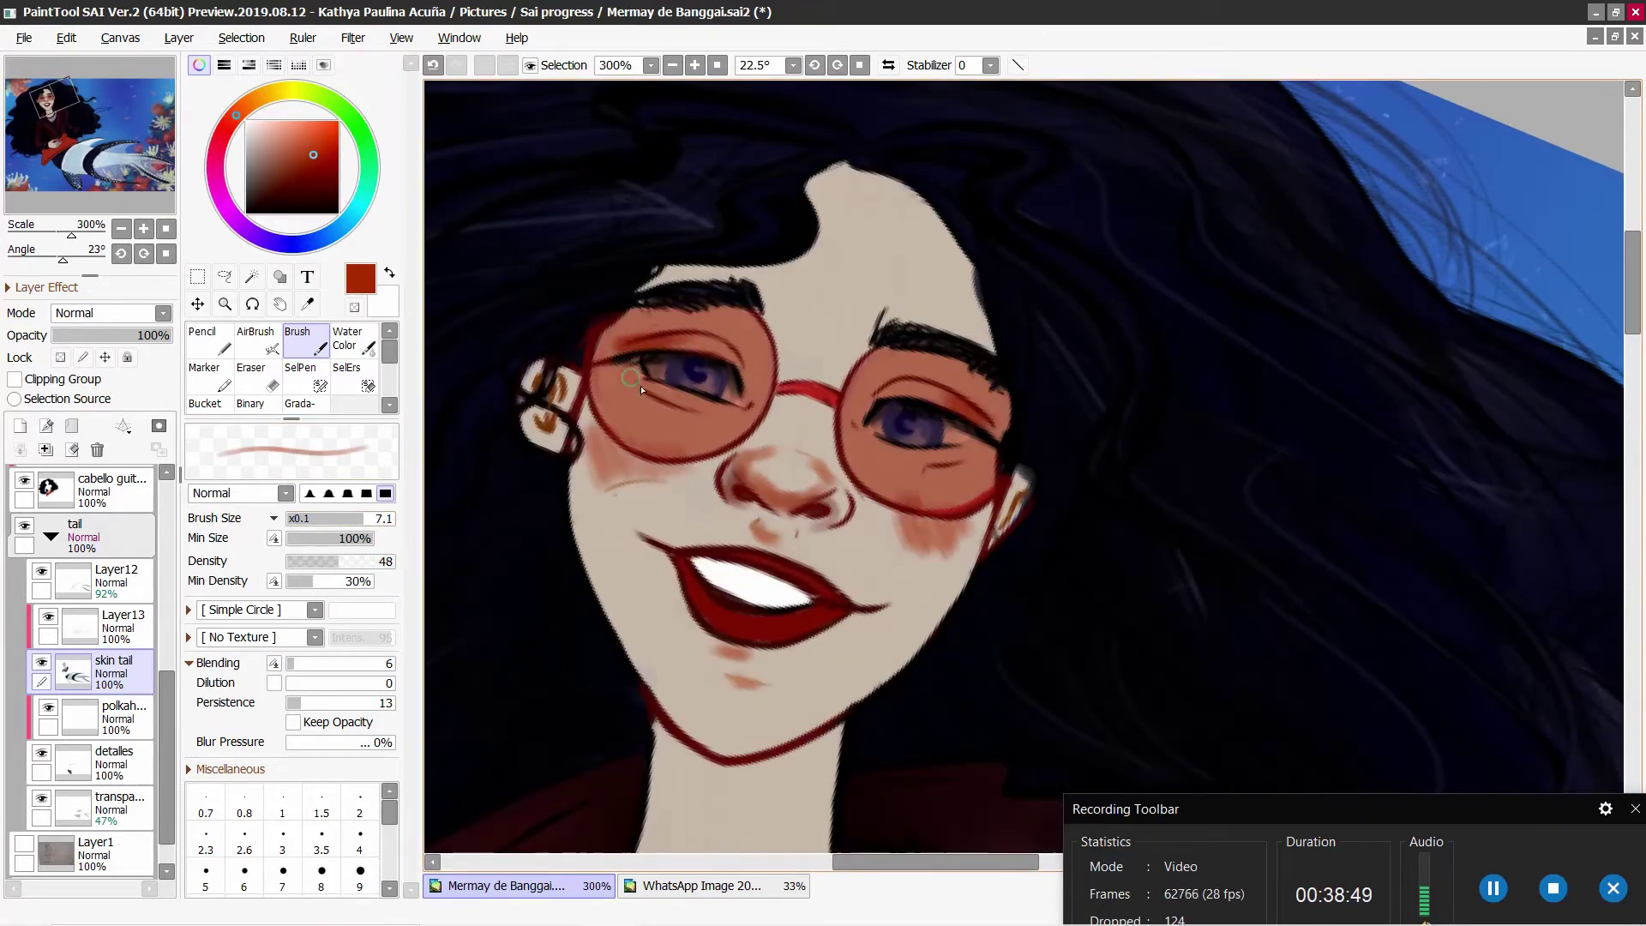
drag(641, 390, 678, 403)
alt+click(961, 463)
drag(943, 459, 982, 472)
Step: Lock the skin tail layer's opacity and shade the hairline, ear, jaw edge and neck reddish brown, enlarging the Brush to size 10
click(60, 358)
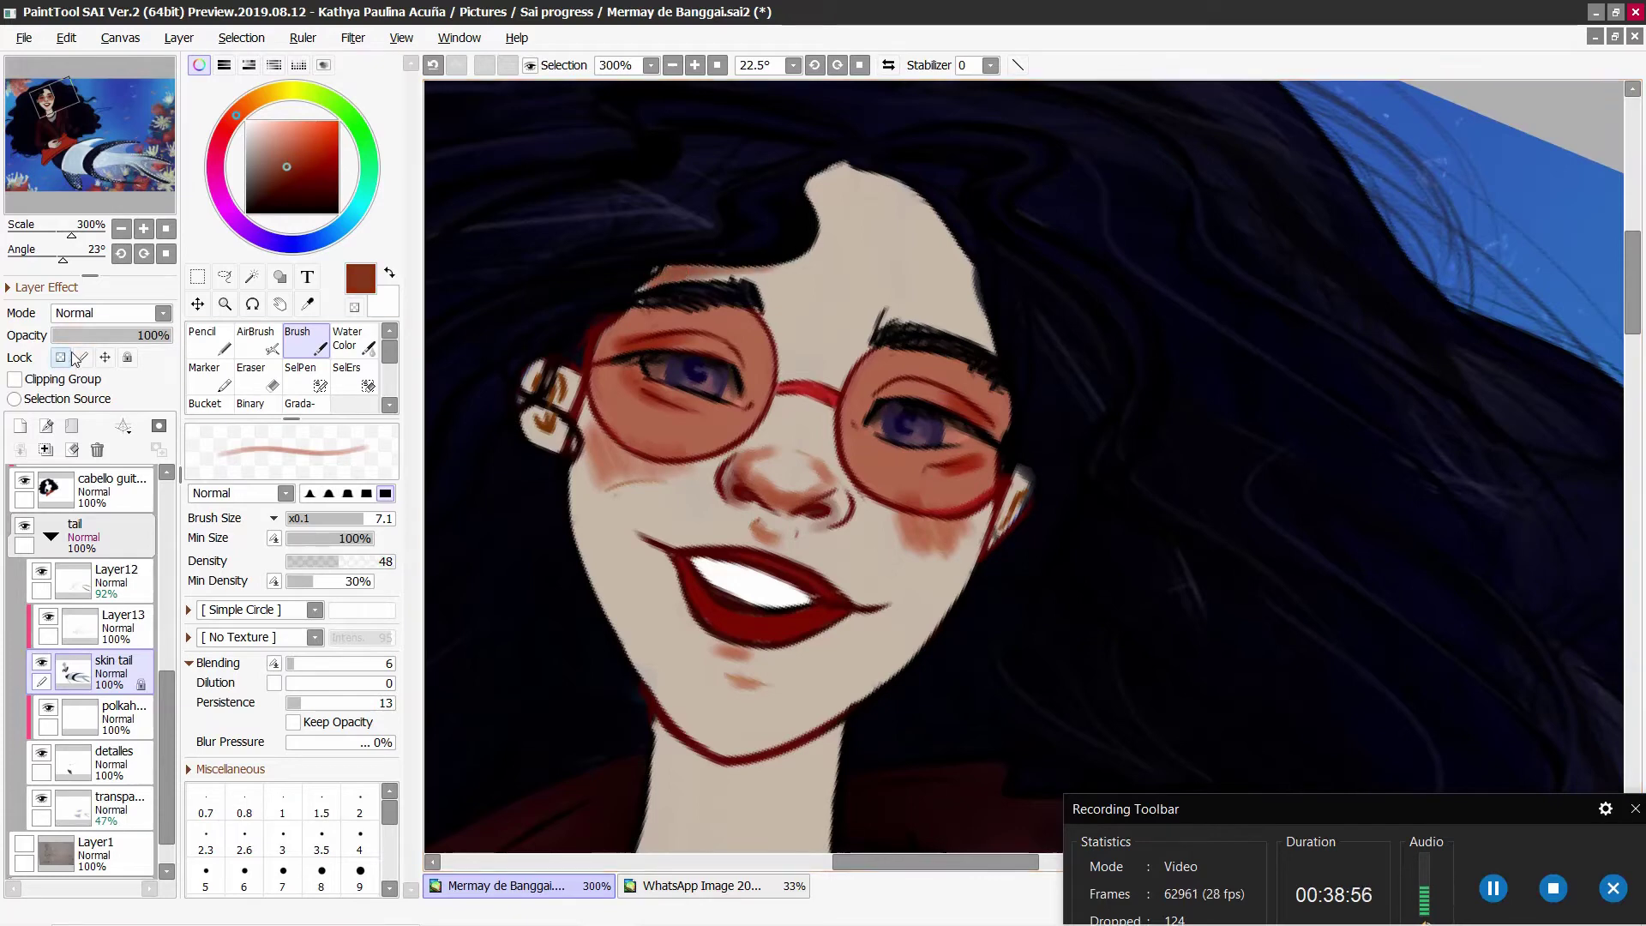
drag(559, 407, 570, 380)
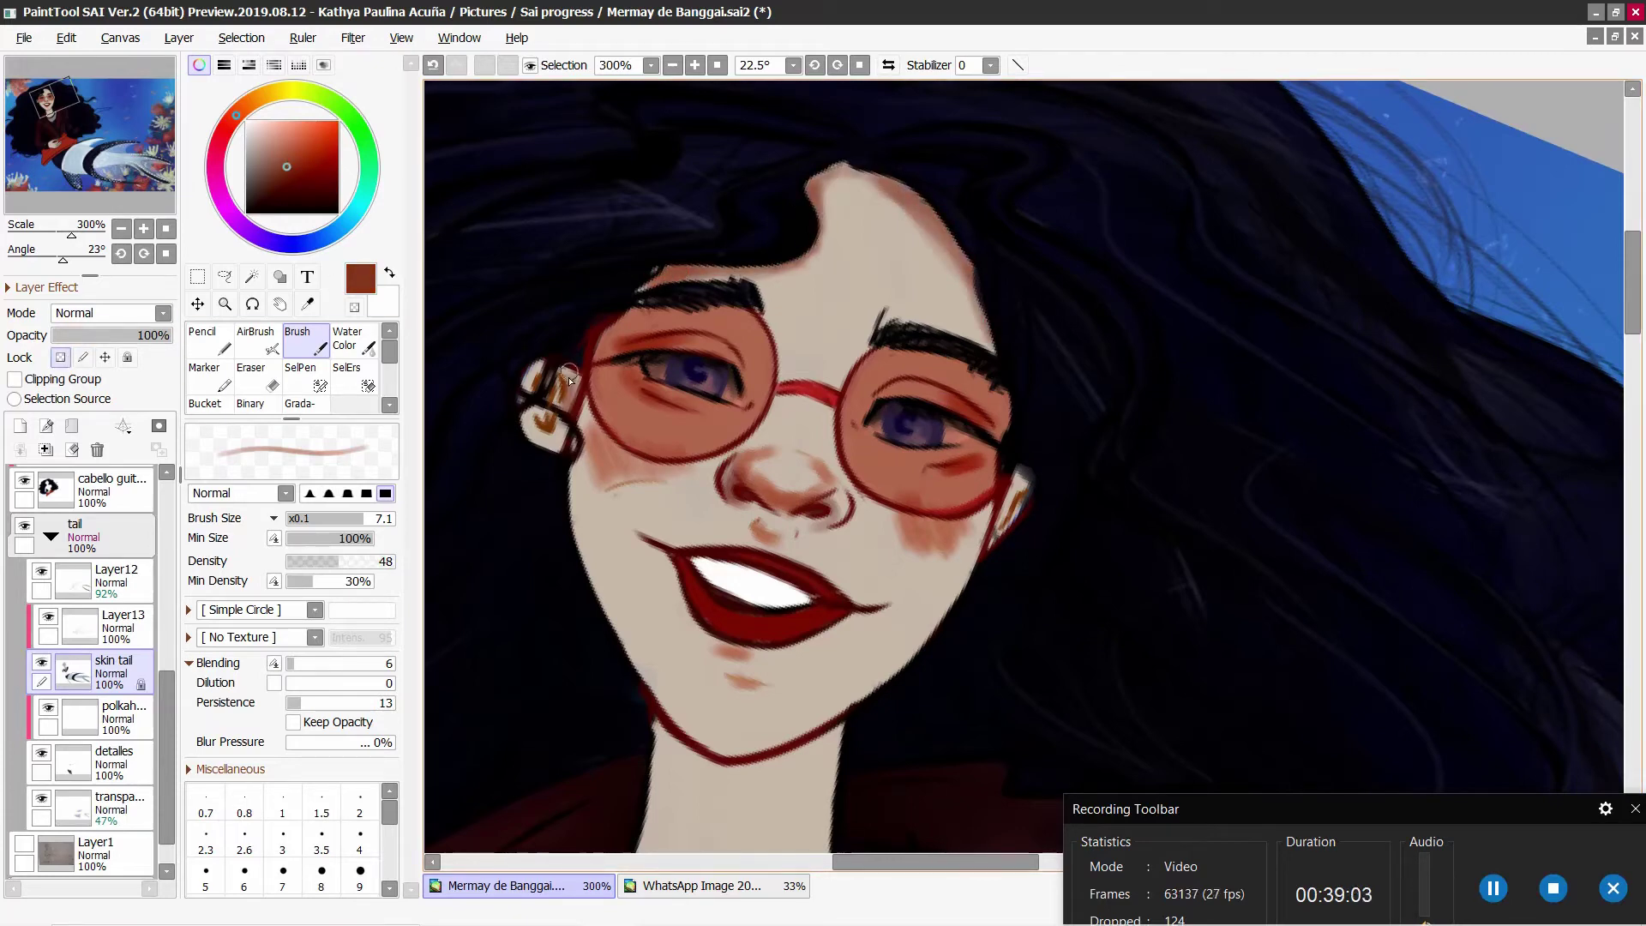
key(bracketright)
key(bracketright)
key(bracketright)
mouse_move(561, 455)
mouse_down()
mouse_move(677, 729)
mouse_move(748, 772)
mouse_up()
Step: Paint a pale pink highlight on the neck below the chin with the Brush at size 10
scroll(890, 562, down, 1)
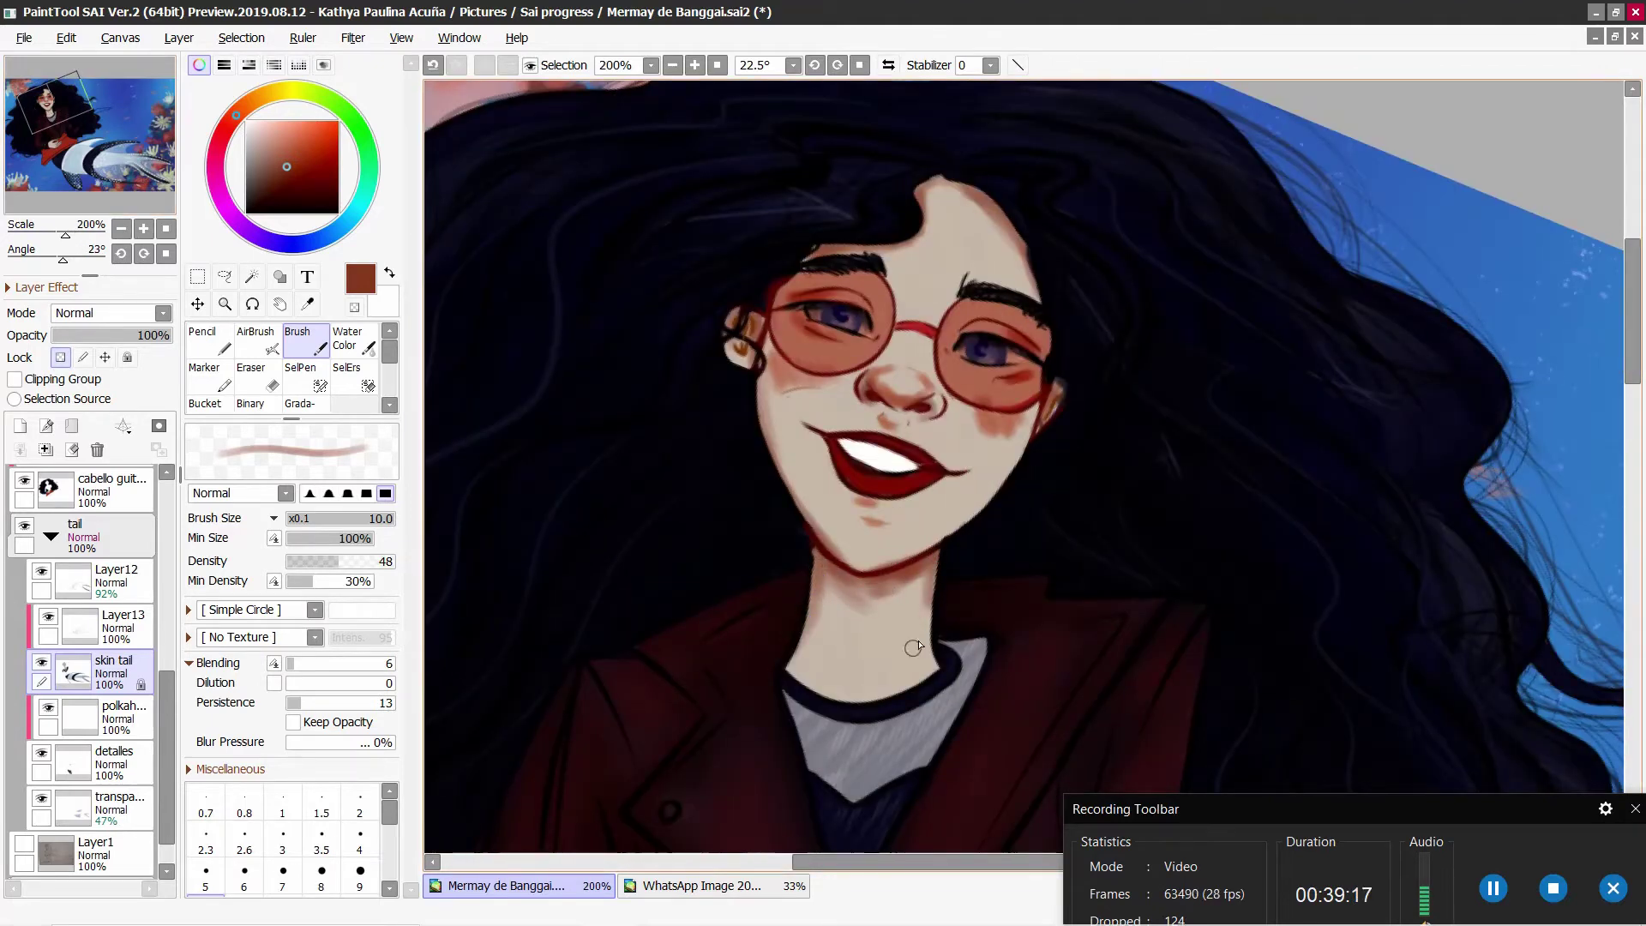
alt+click(866, 613)
drag(845, 613, 892, 658)
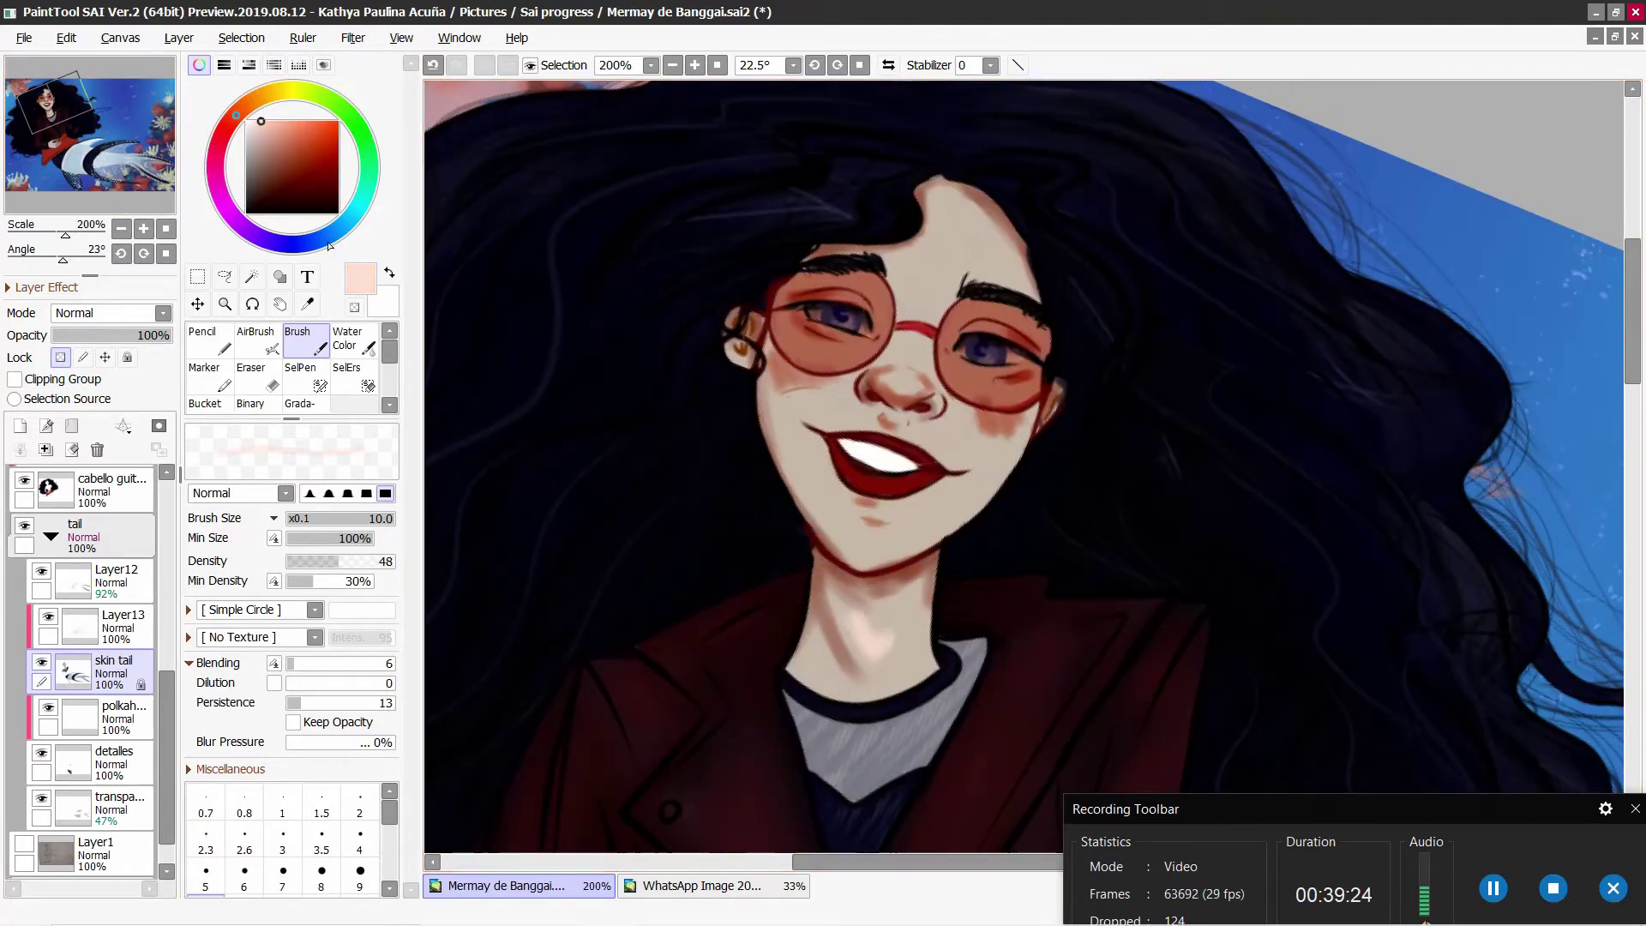
Step: Shift the colour to pale blue and brush highlights onto the nose, cheek, jaw and forehead
drag(329, 246, 352, 216)
drag(896, 362, 911, 388)
drag(952, 471, 999, 528)
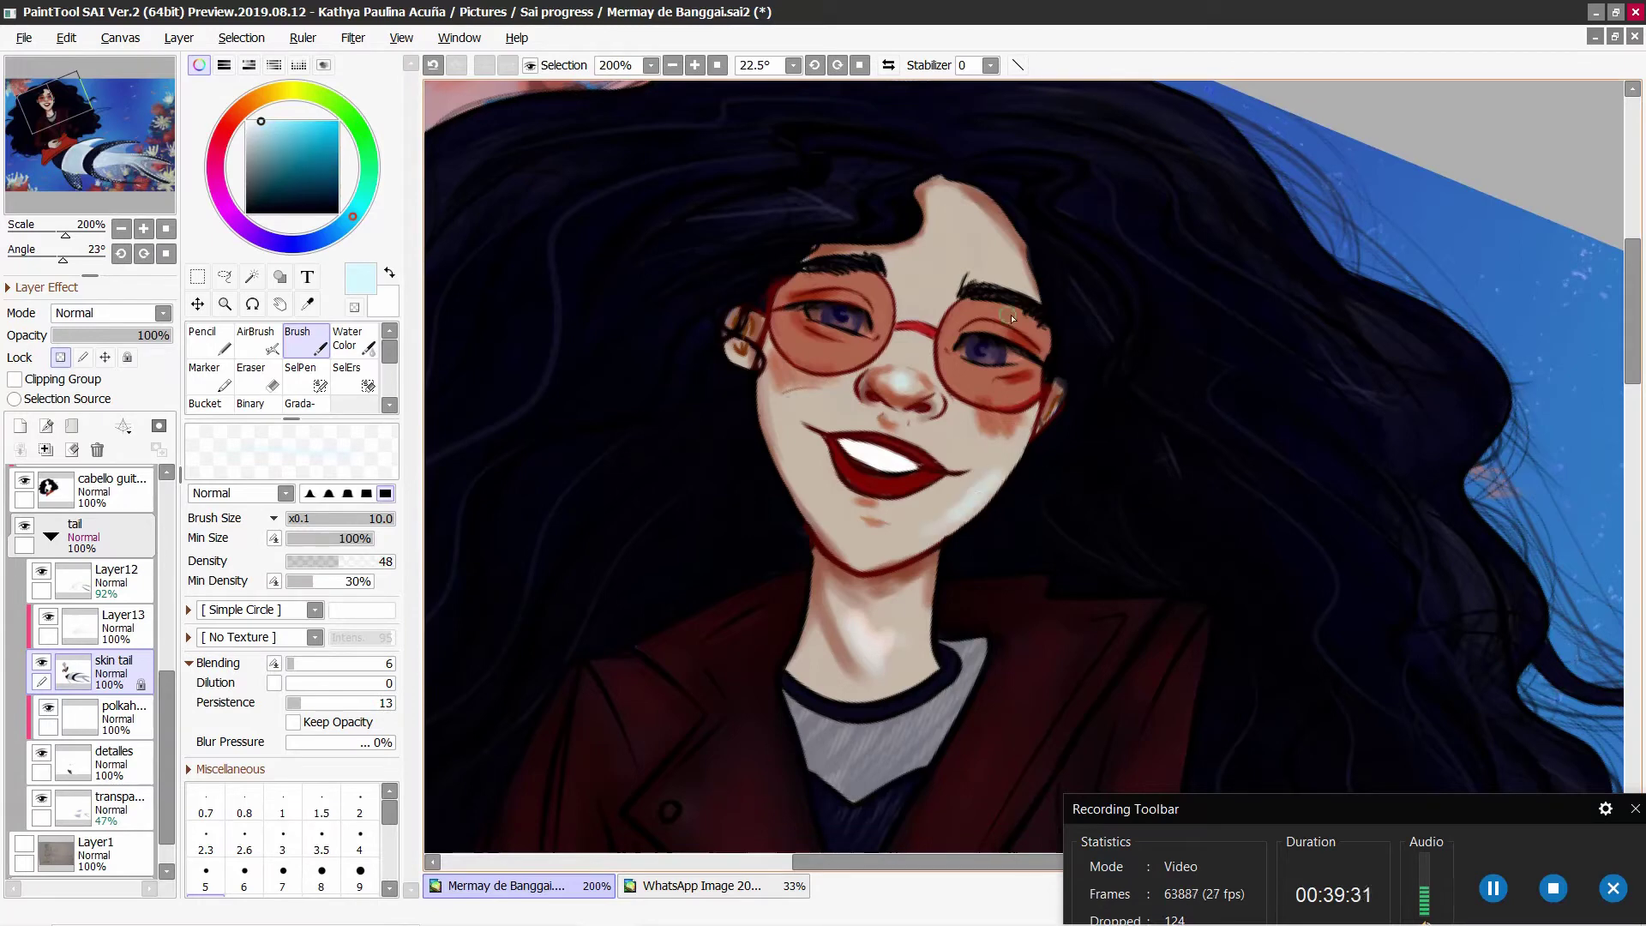
drag(947, 225, 965, 283)
drag(812, 473, 819, 499)
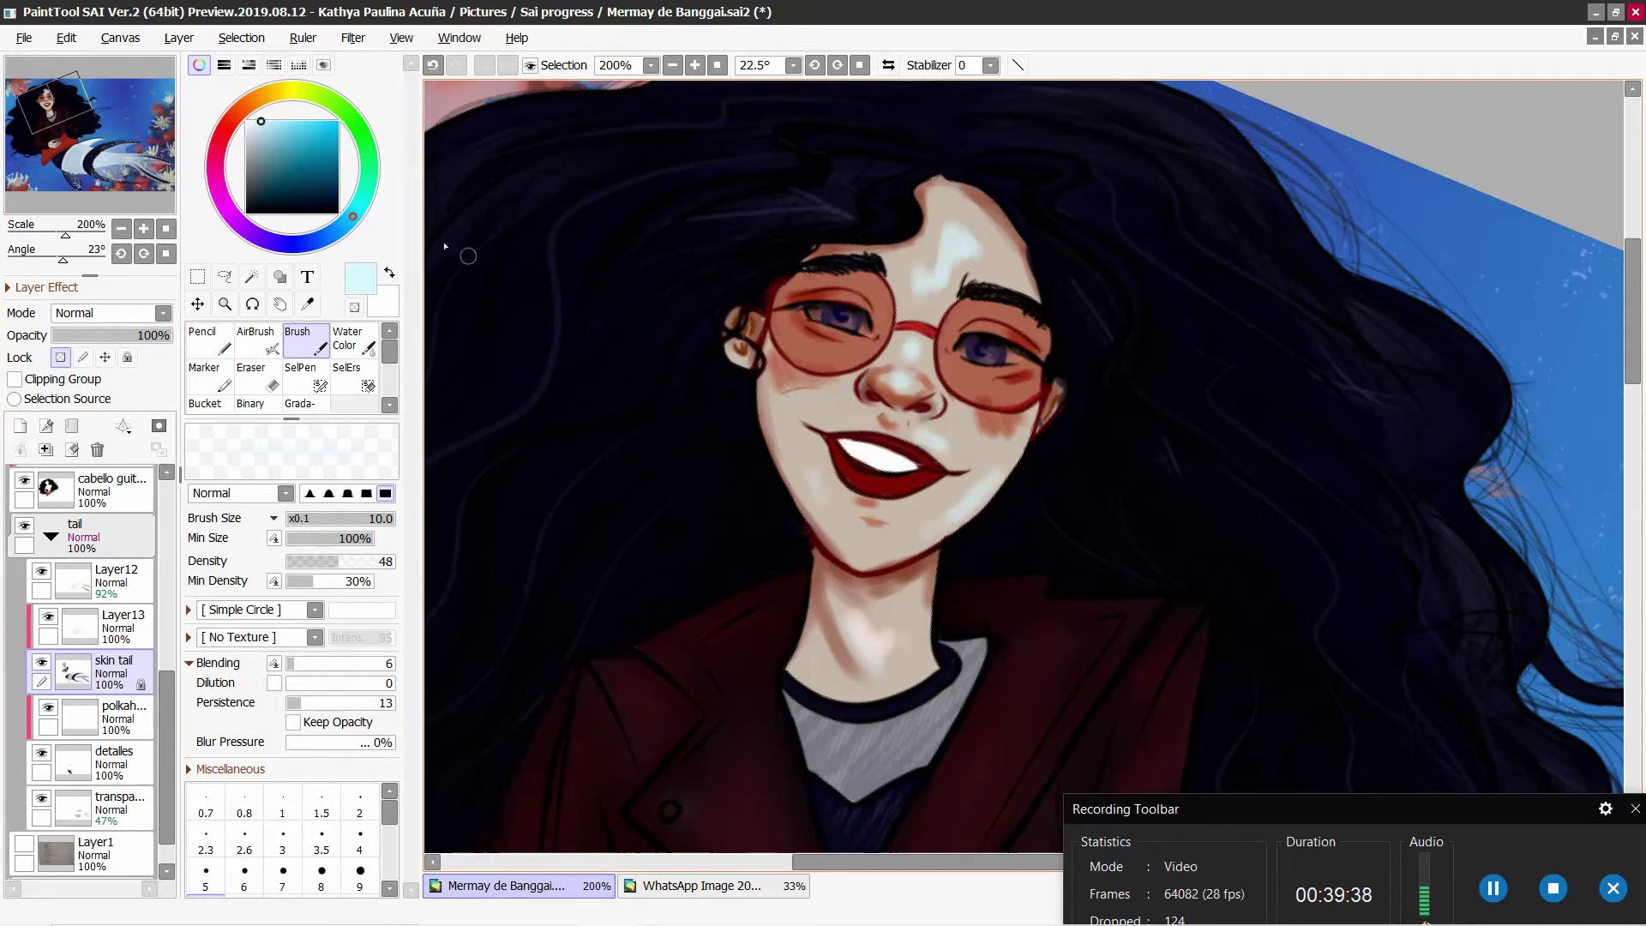
Step: Sample reddish brown and then pale blue from the face, and touch up the forehead and eyelid highlights with the Brush
alt+click(845, 369)
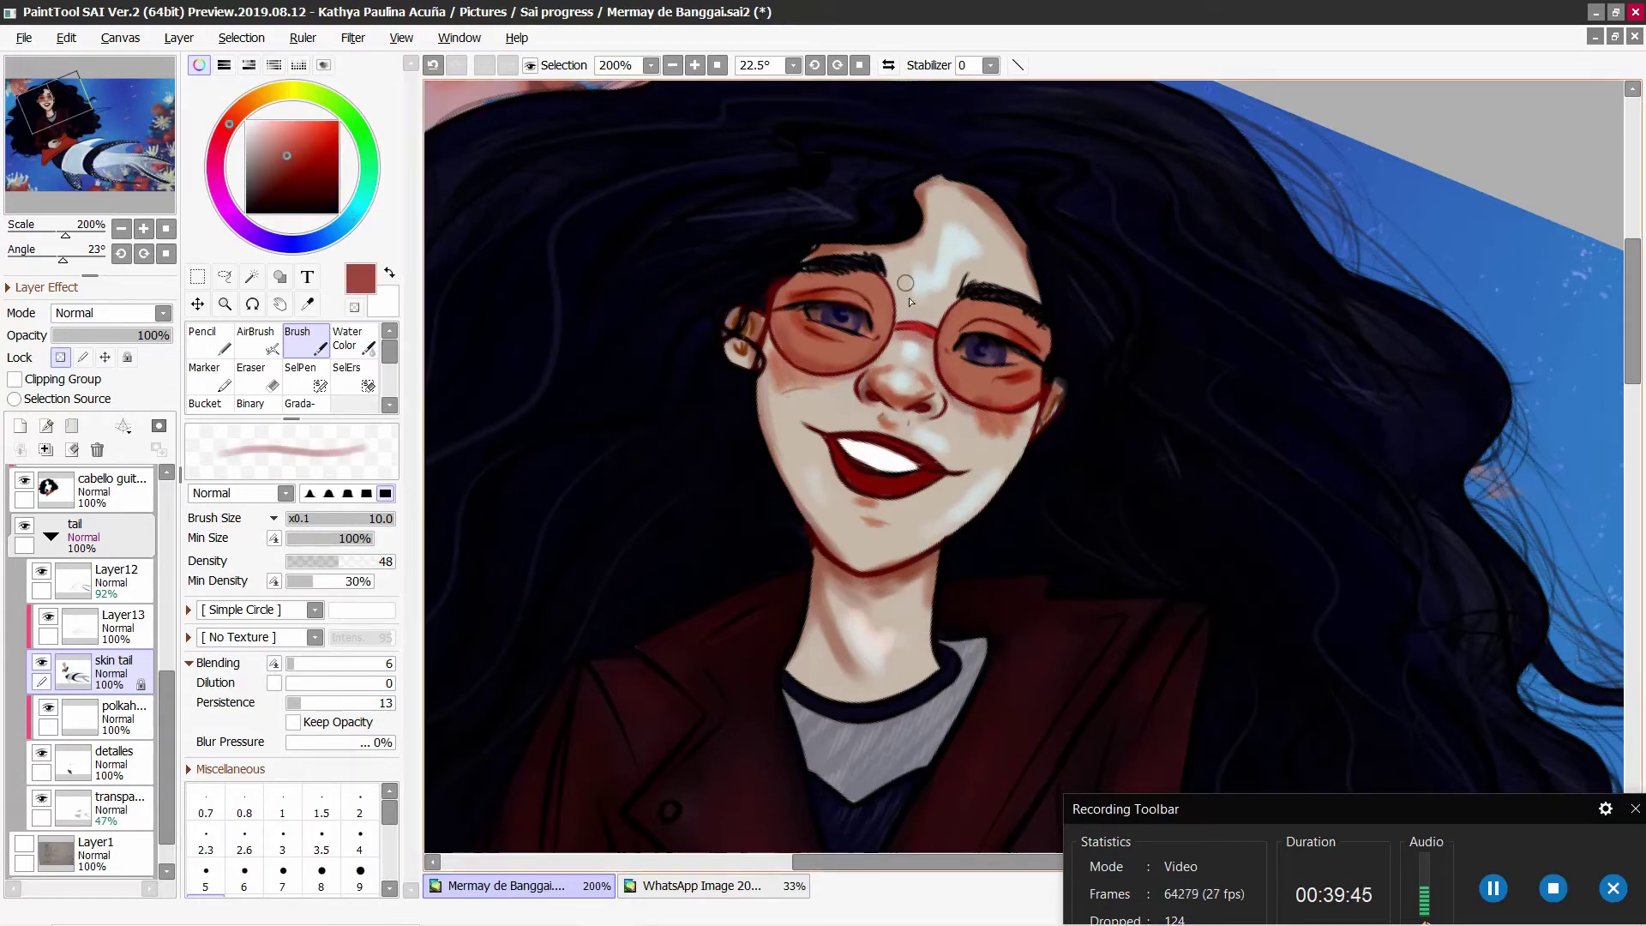
alt+click(935, 265)
scroll(885, 334, up, 1)
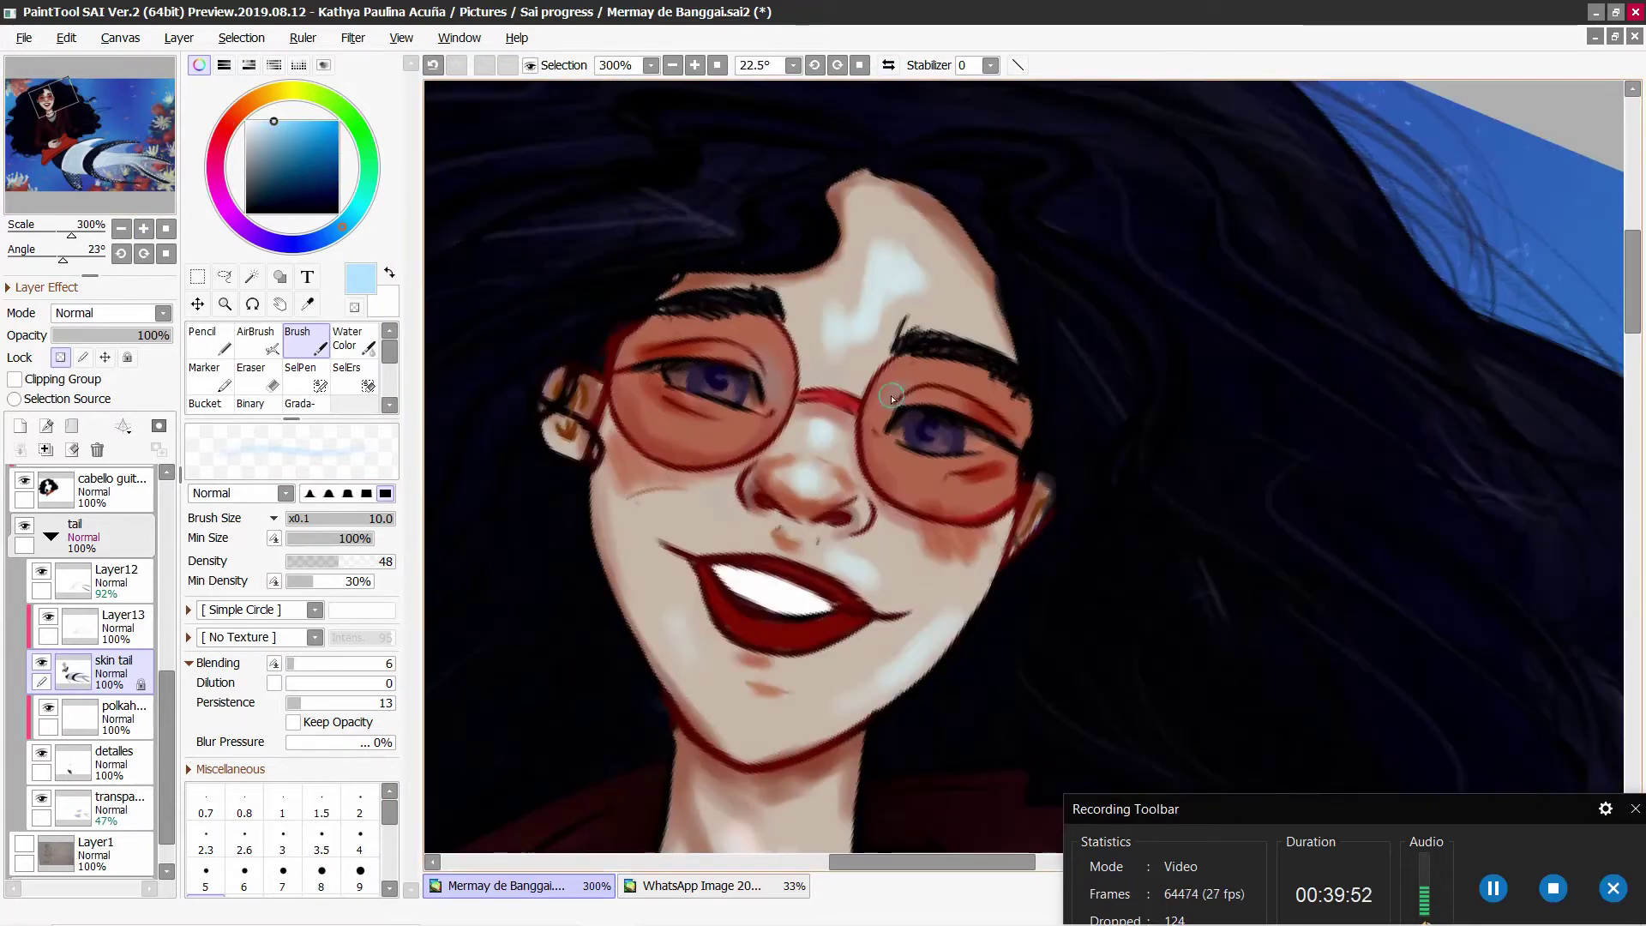
alt+click(891, 399)
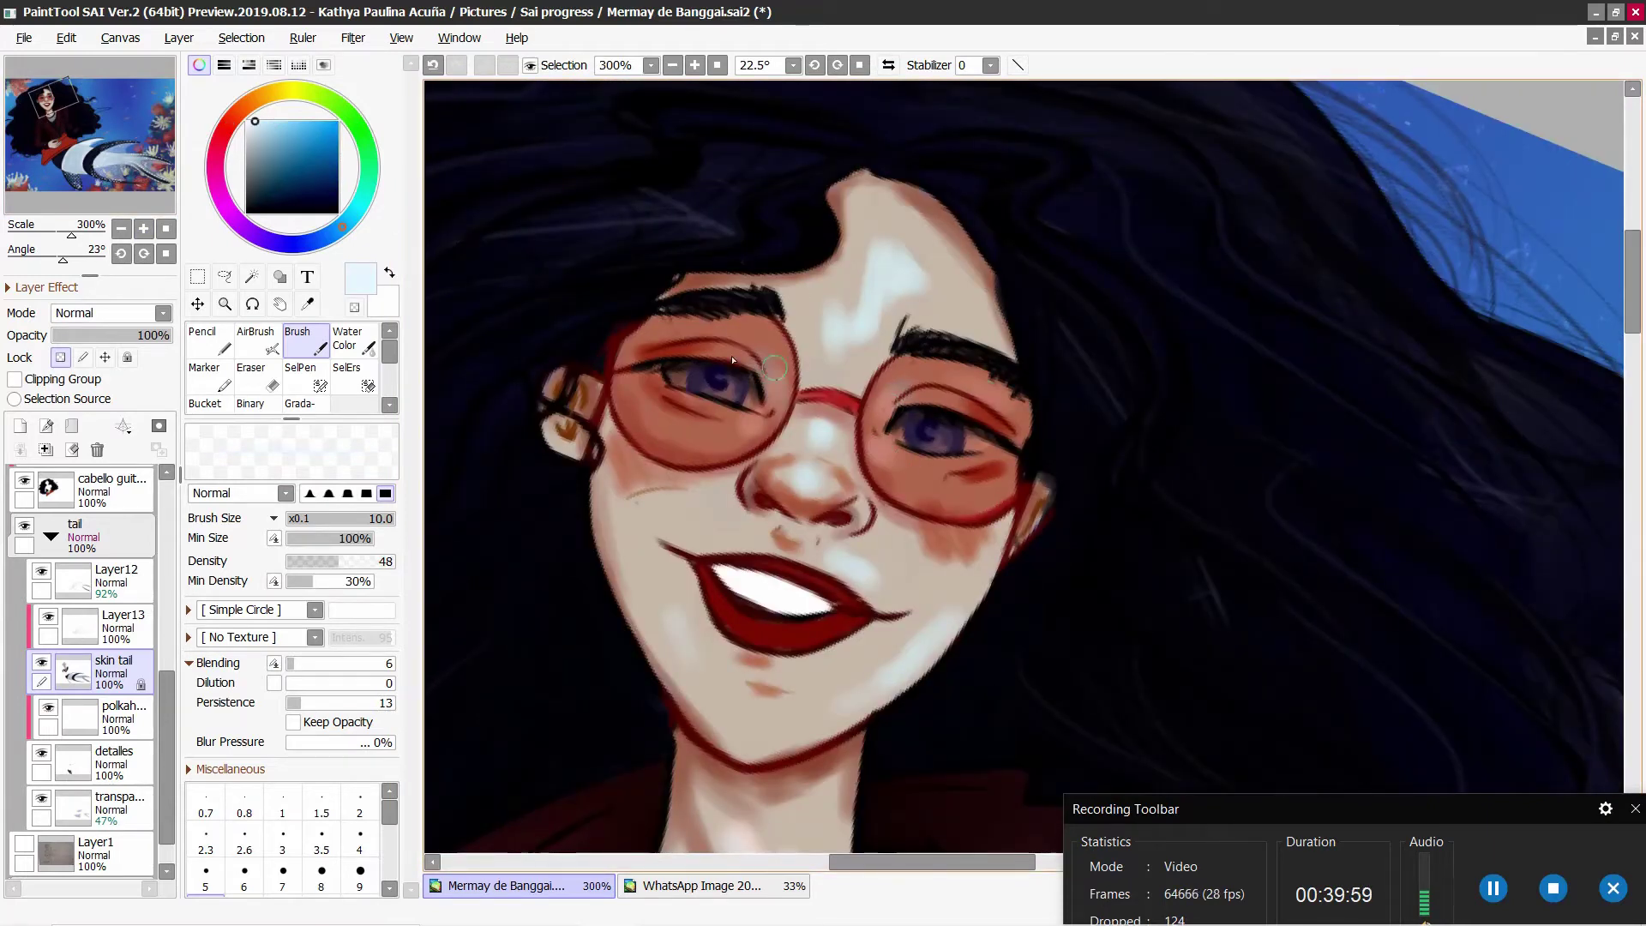
Step: Shade the lips dark red with the Brush at size 4.6 and add pale blue highlights to both lips
alt+click(780, 644)
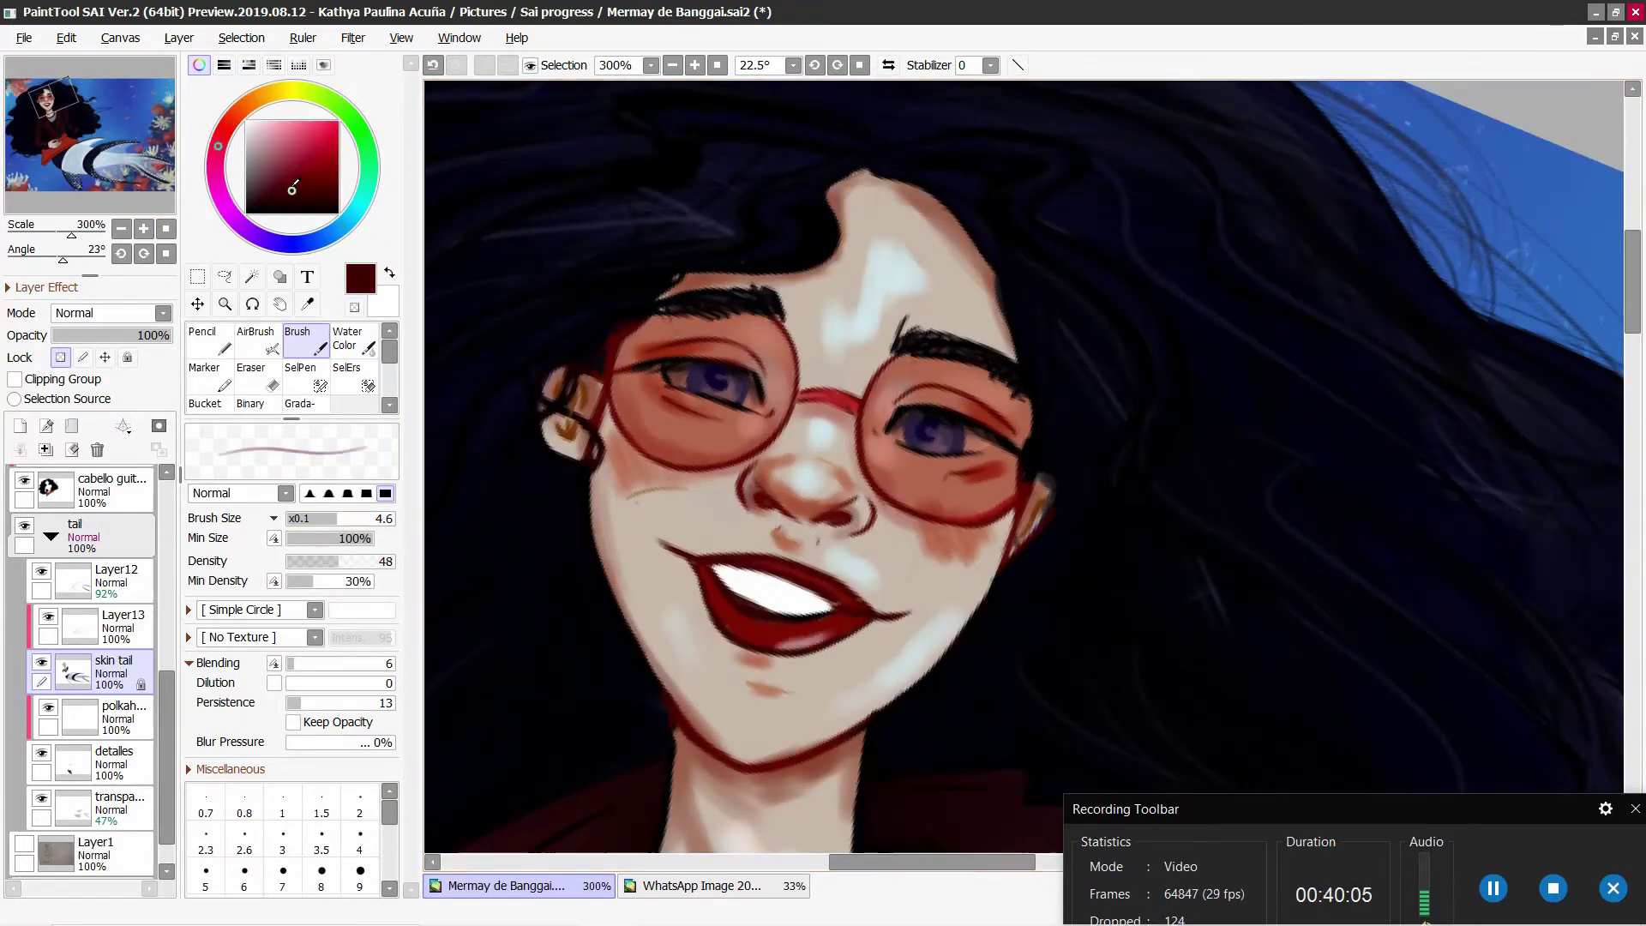
key(Delete)
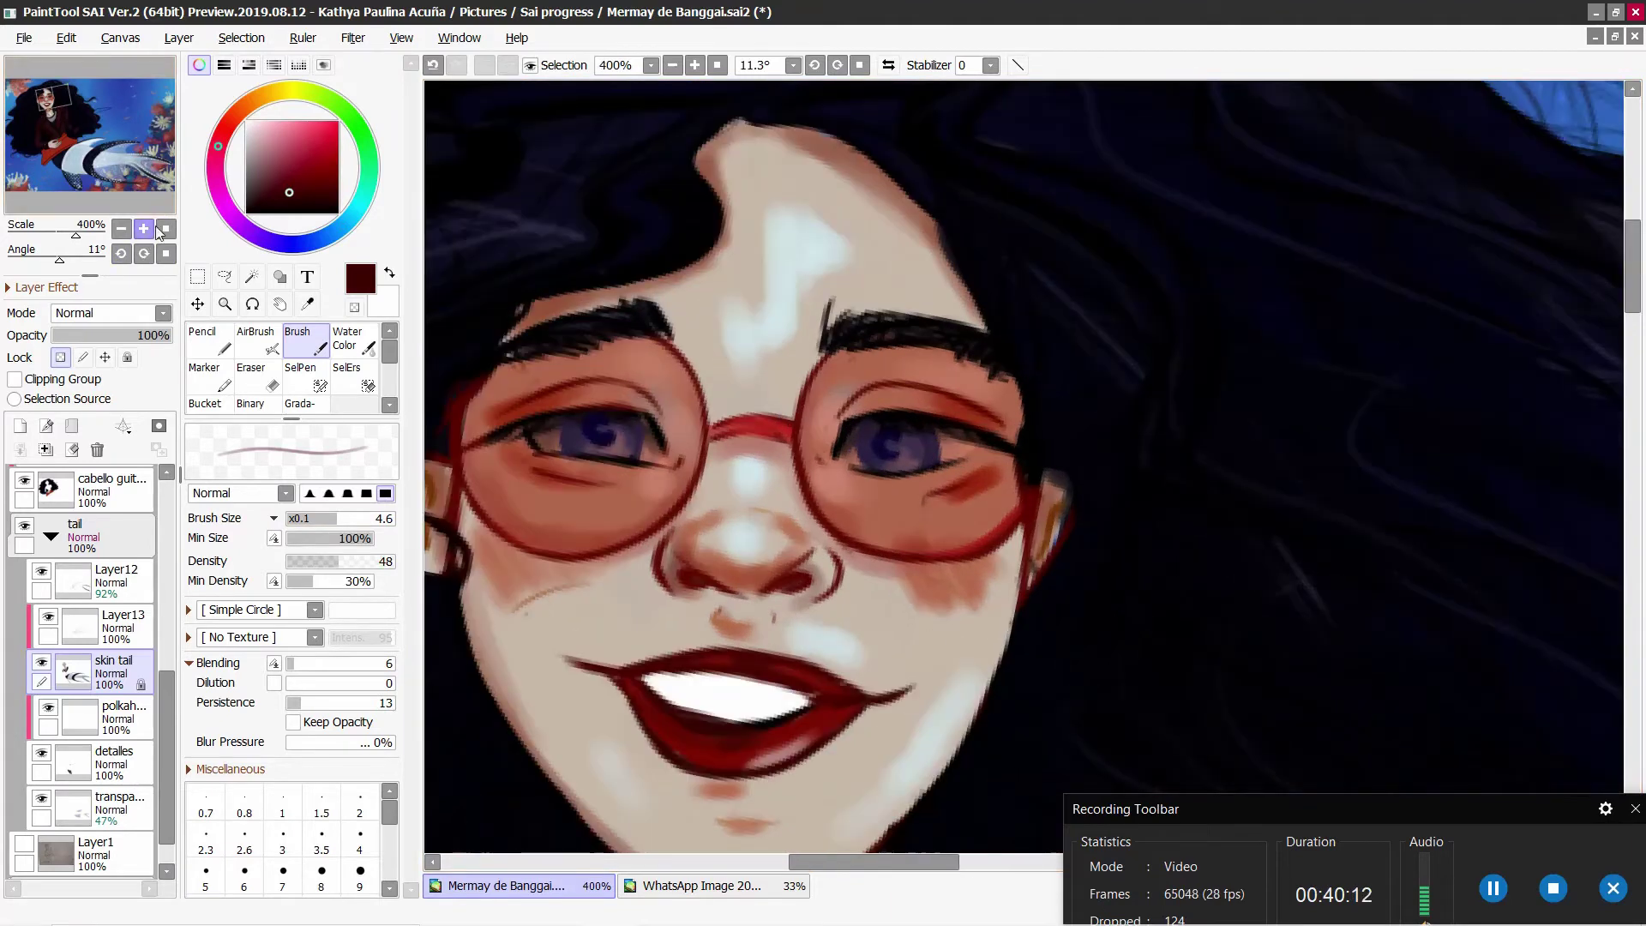
scroll(894, 686, up, 1)
alt+click(895, 686)
alt+click(915, 601)
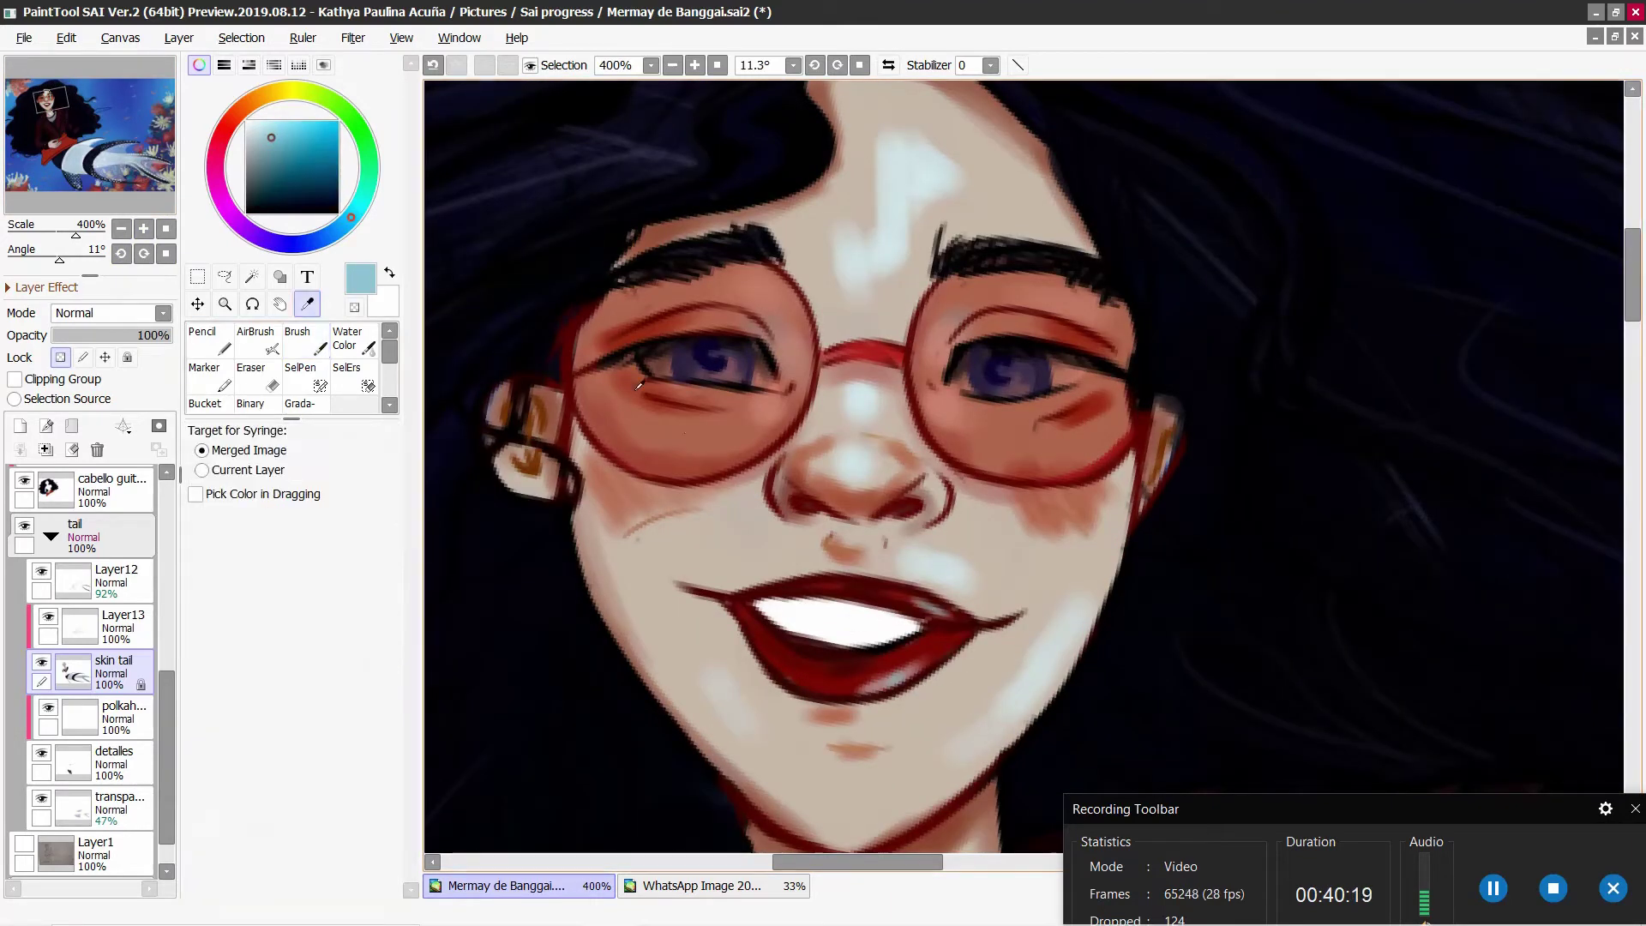
Step: Set the Brush to density 18, blending 68 and dilution 50, and soften the cheek blush, chin and face highlights
click(341, 684)
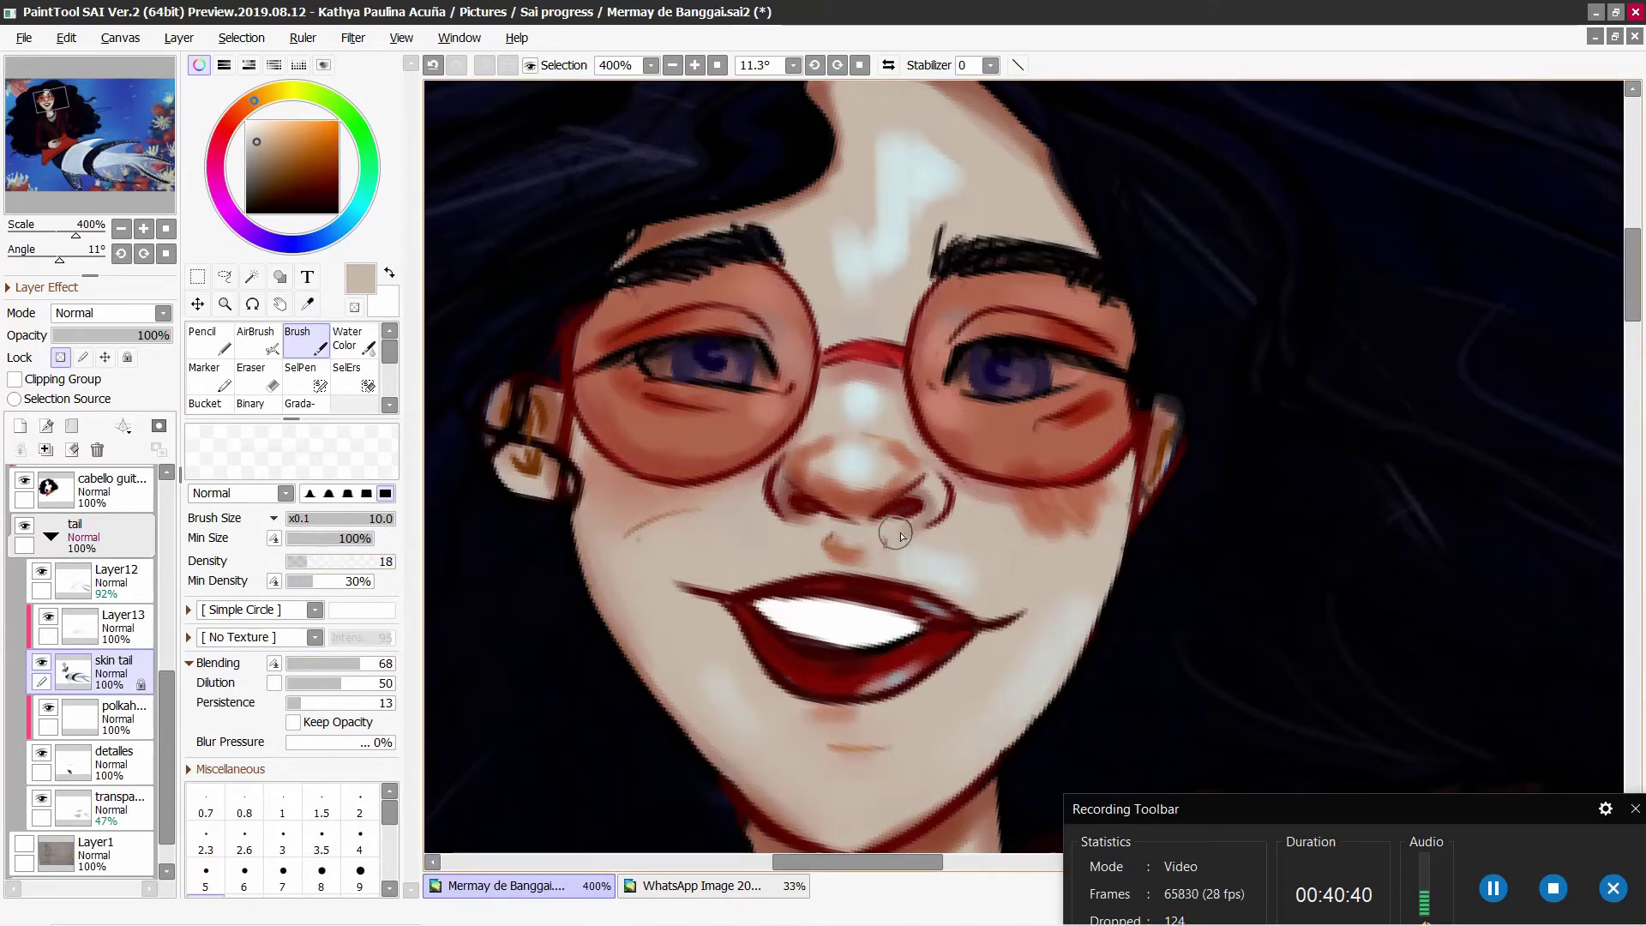
drag(1024, 515, 1084, 535)
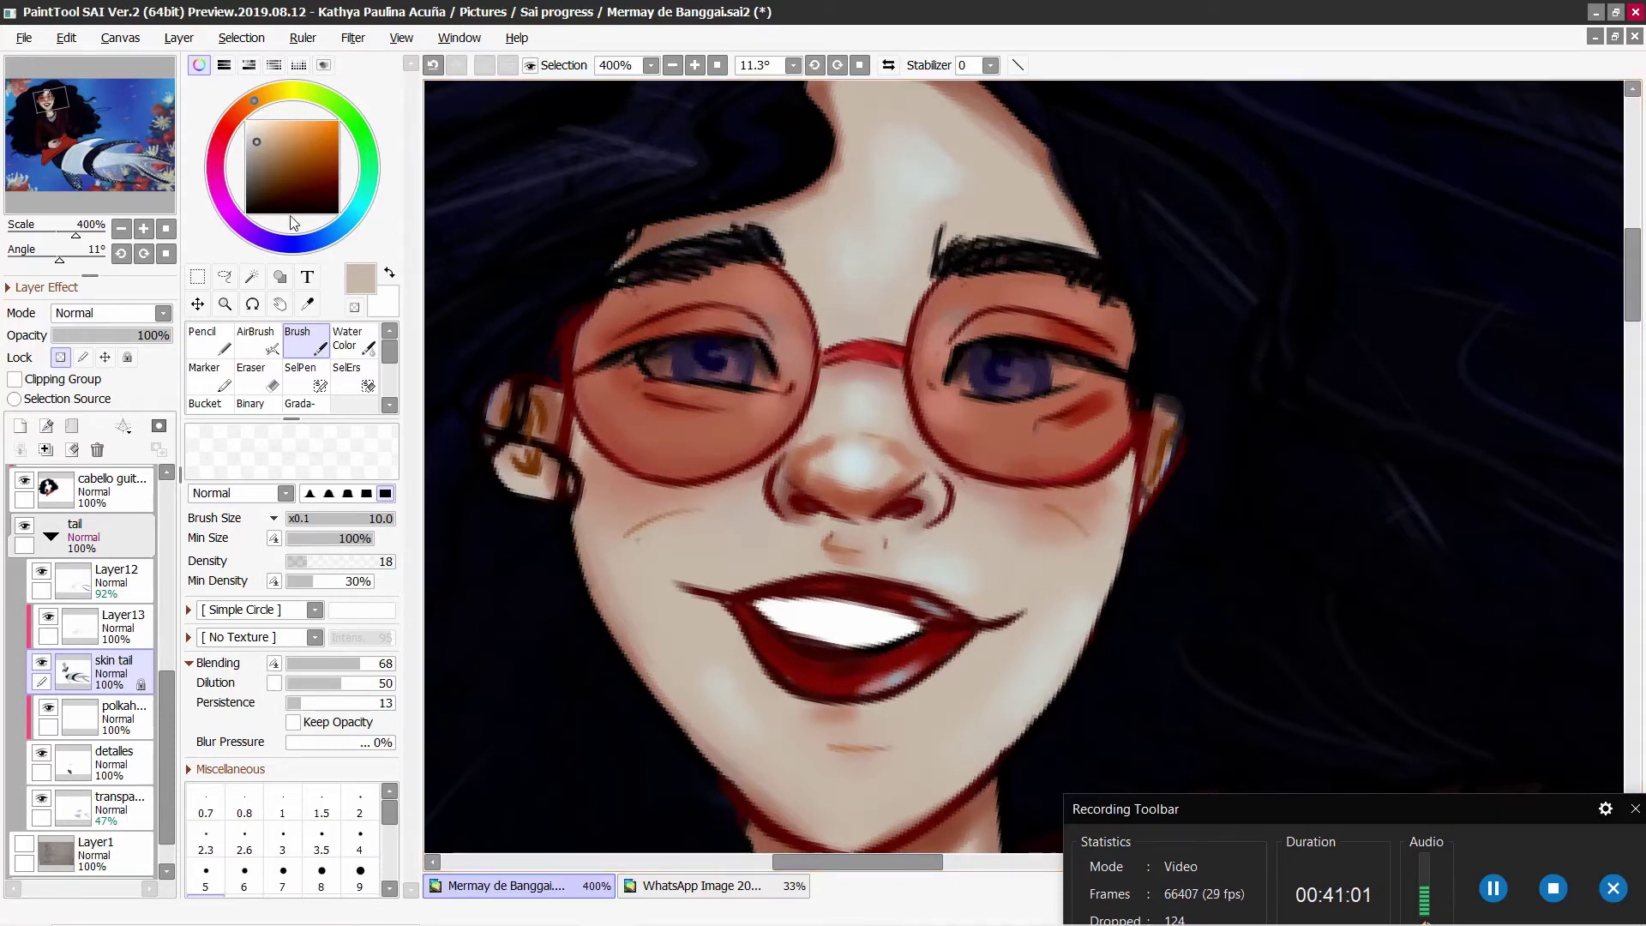
key(alt)
Step: Blend the forehead and hairline shading at size 10, and smooth the nose with the Brush at size 5.1
drag(980, 195, 894, 298)
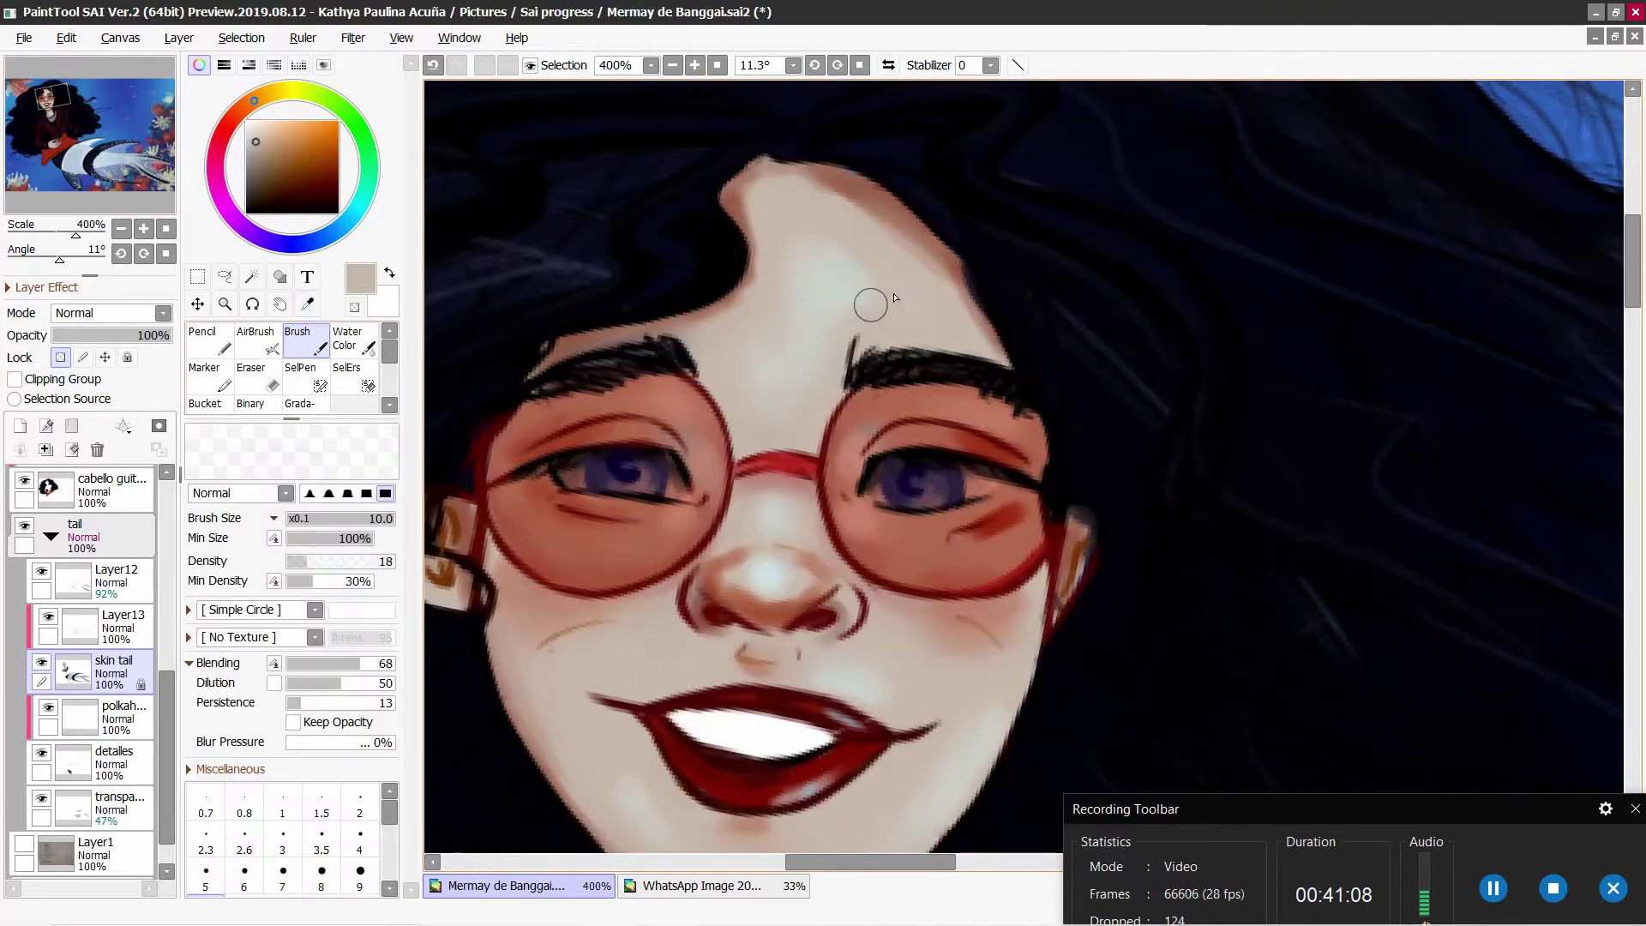
drag(866, 198, 793, 190)
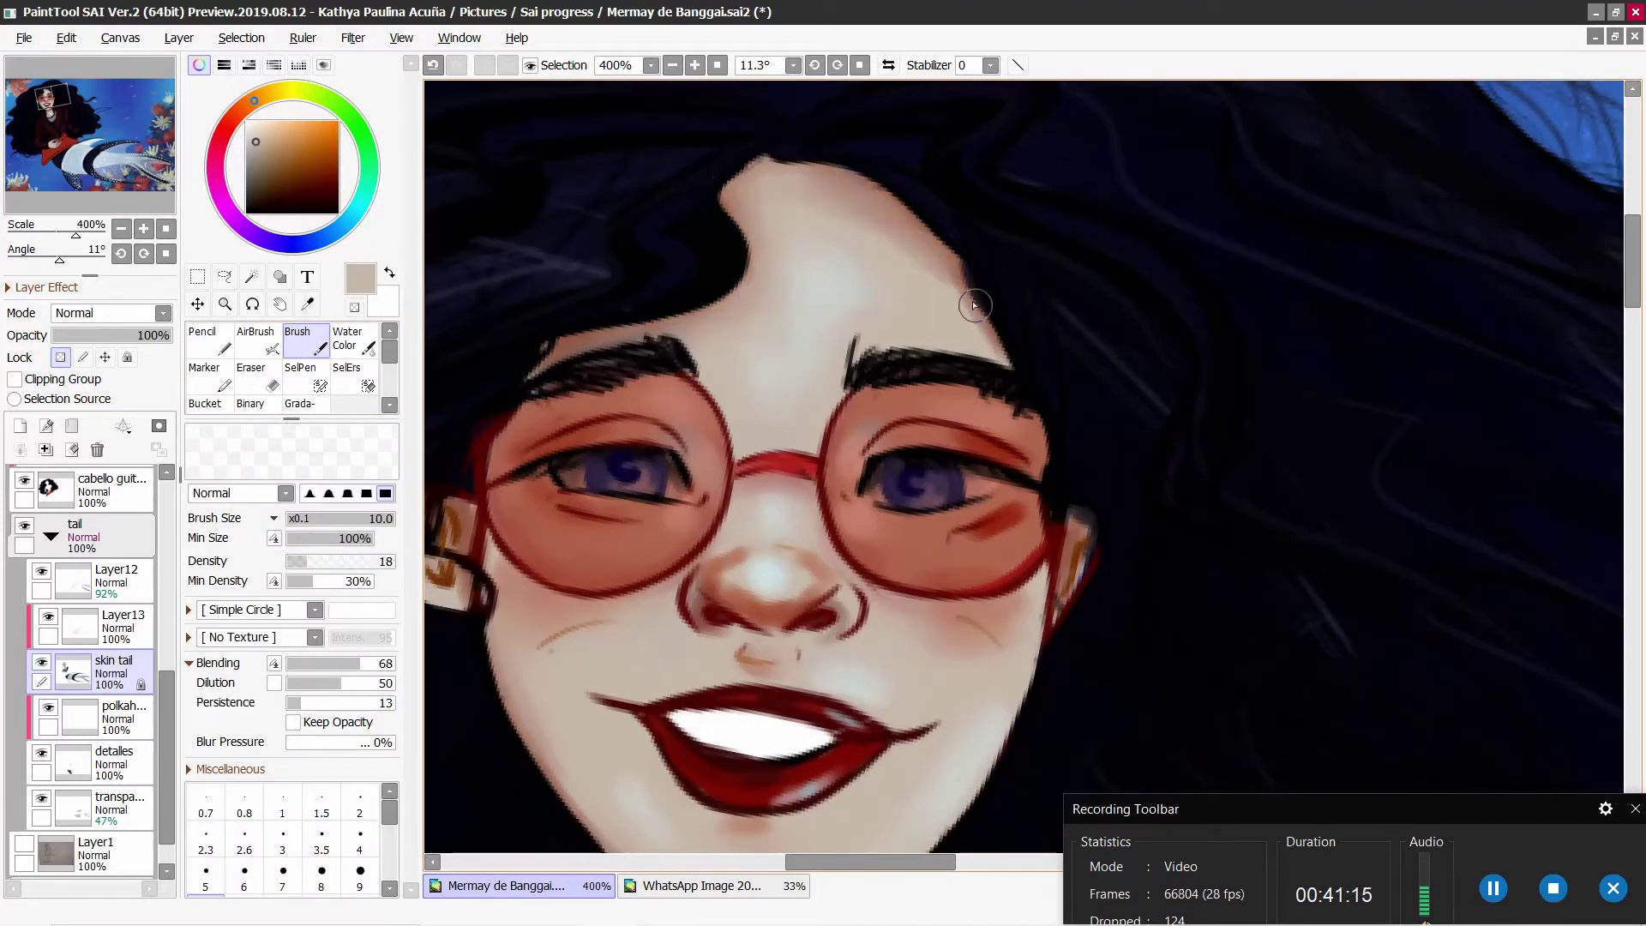
drag(975, 305, 1012, 364)
drag(960, 649, 753, 577)
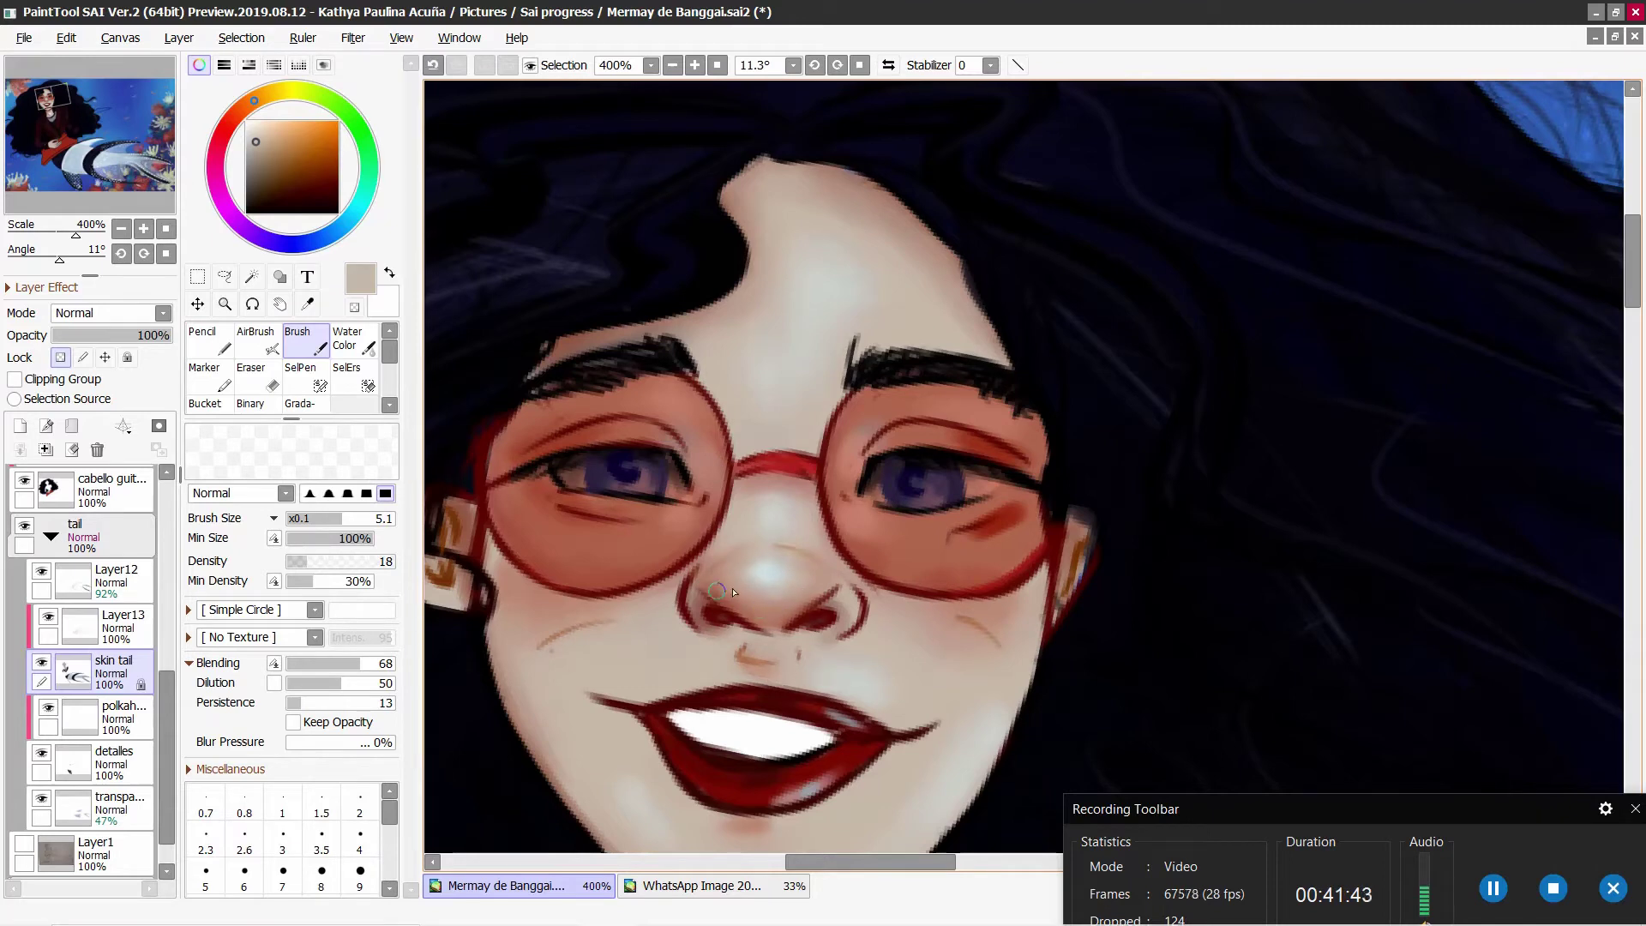
Step: Smooth the jaw edge, and blend the lip highlights using sampled dark red with the Brush at size 5
scroll(753, 542, down, 3)
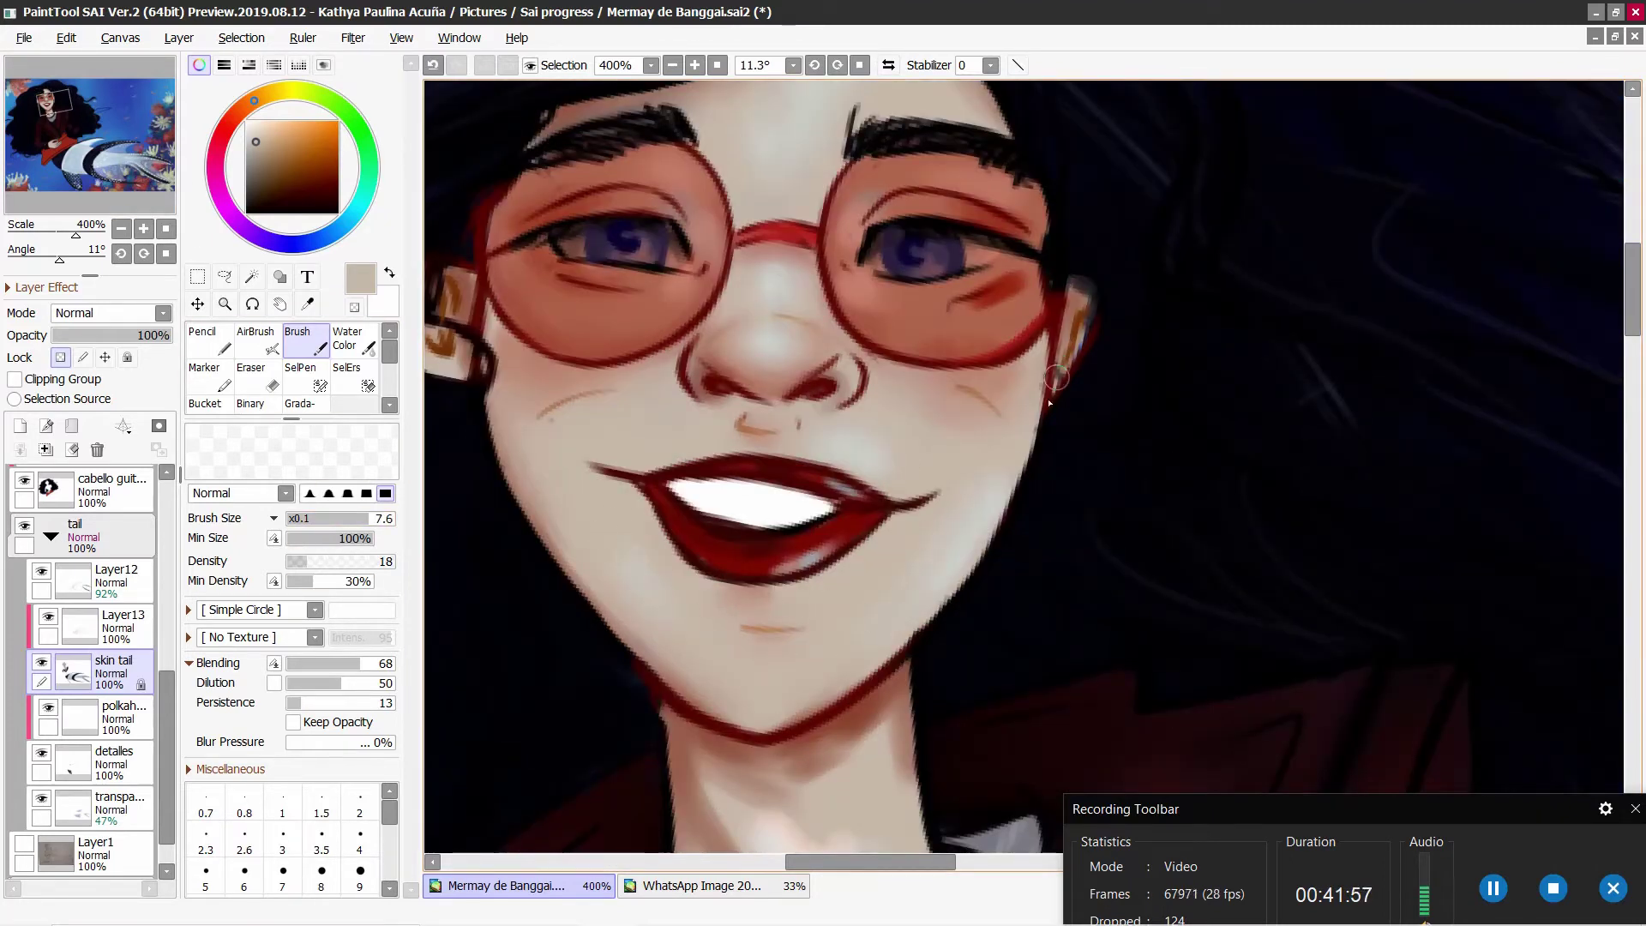
alt+click(643, 471)
key(bracketleft)
key(bracketleft)
key(bracketleft)
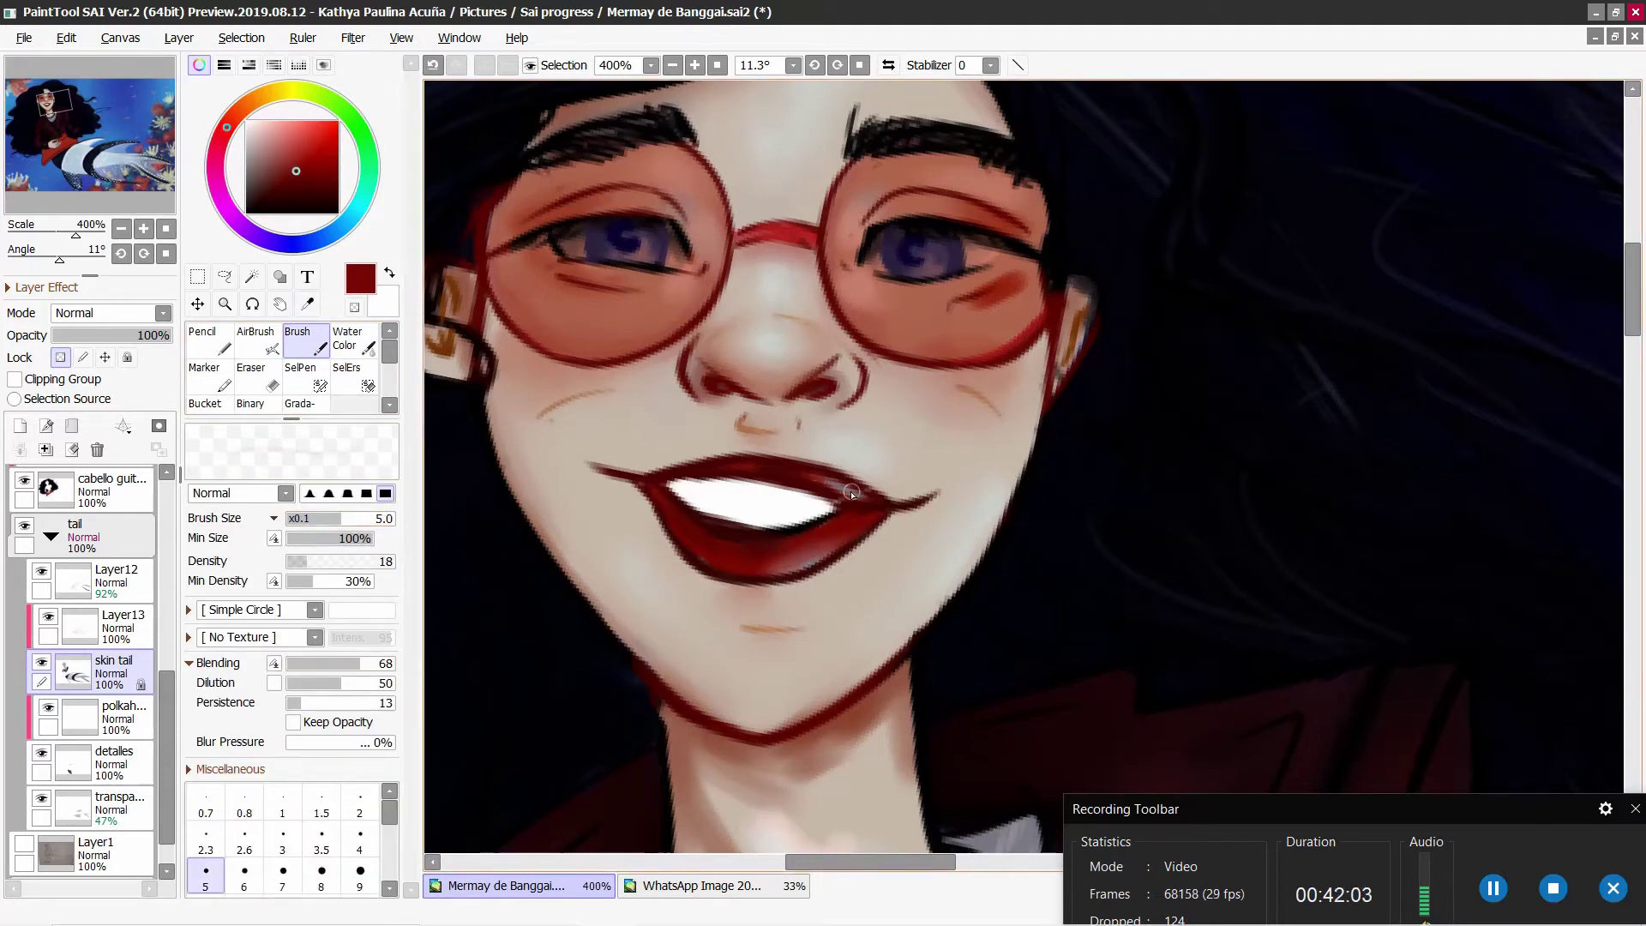
Step: Sample the neck's skin tone and blend the neck shading and highlight, enlarging the Brush to size 8.4 at density 45
scroll(1616, 356, down, 3)
alt+click(725, 639)
key(bracketright)
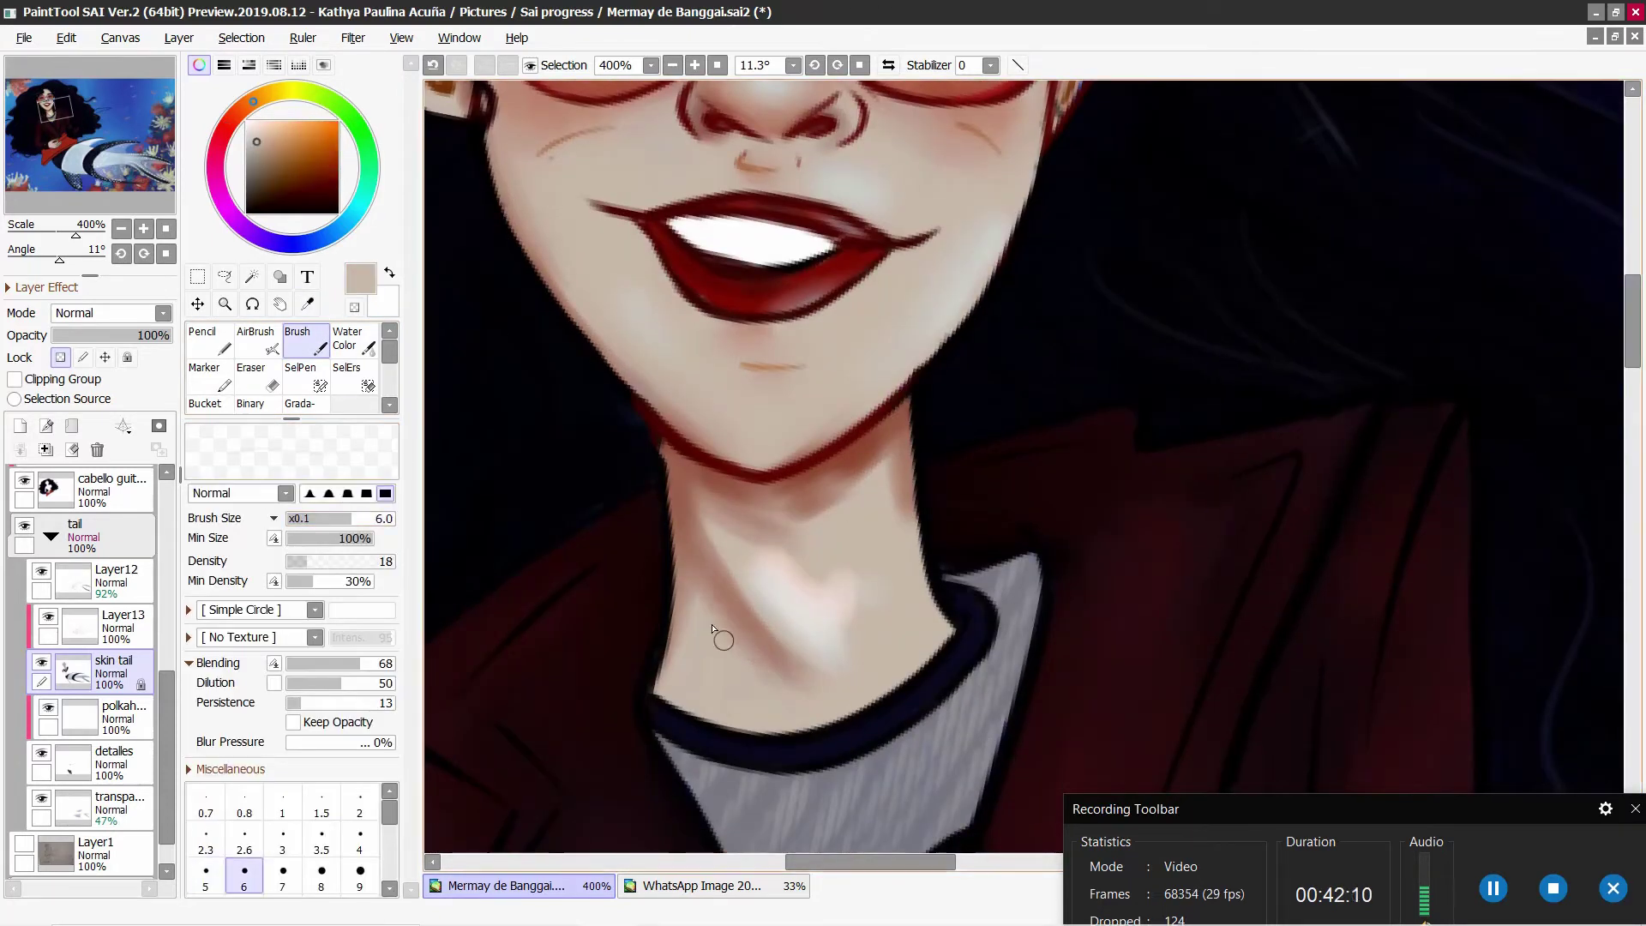
drag(751, 646, 771, 662)
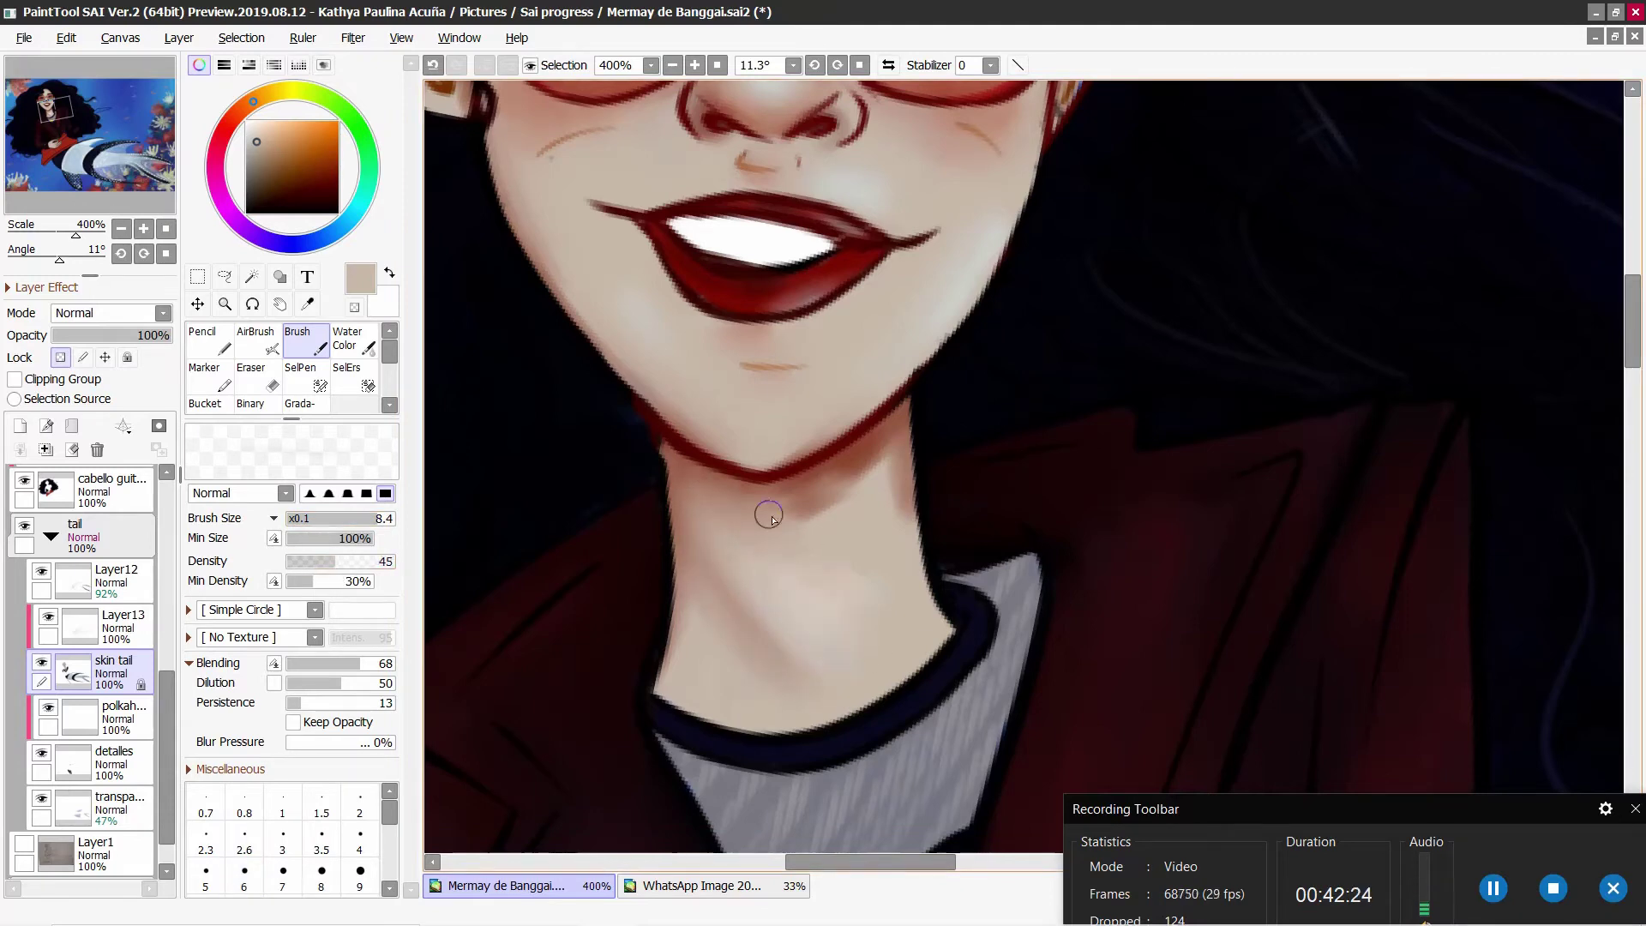
drag(853, 465, 873, 452)
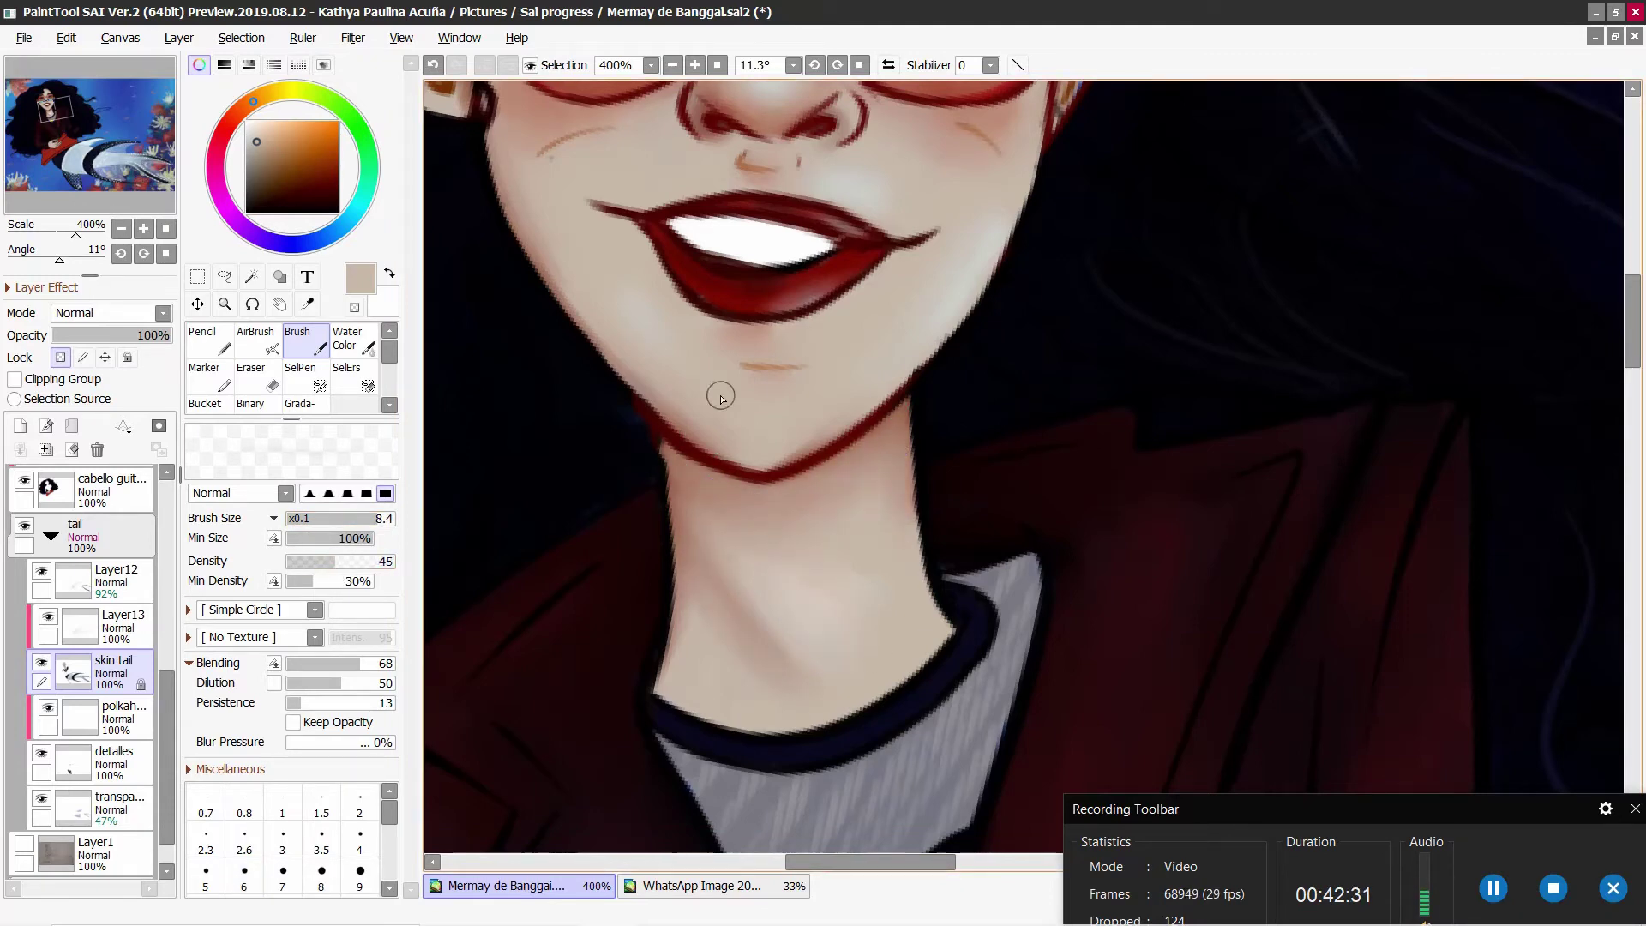
Step: Unlock the skin tail layer's opacity and extend the neck edge below the jaw at size 2.5, density 100 and blending 0
click(60, 357)
click(314, 518)
click(390, 561)
click(288, 663)
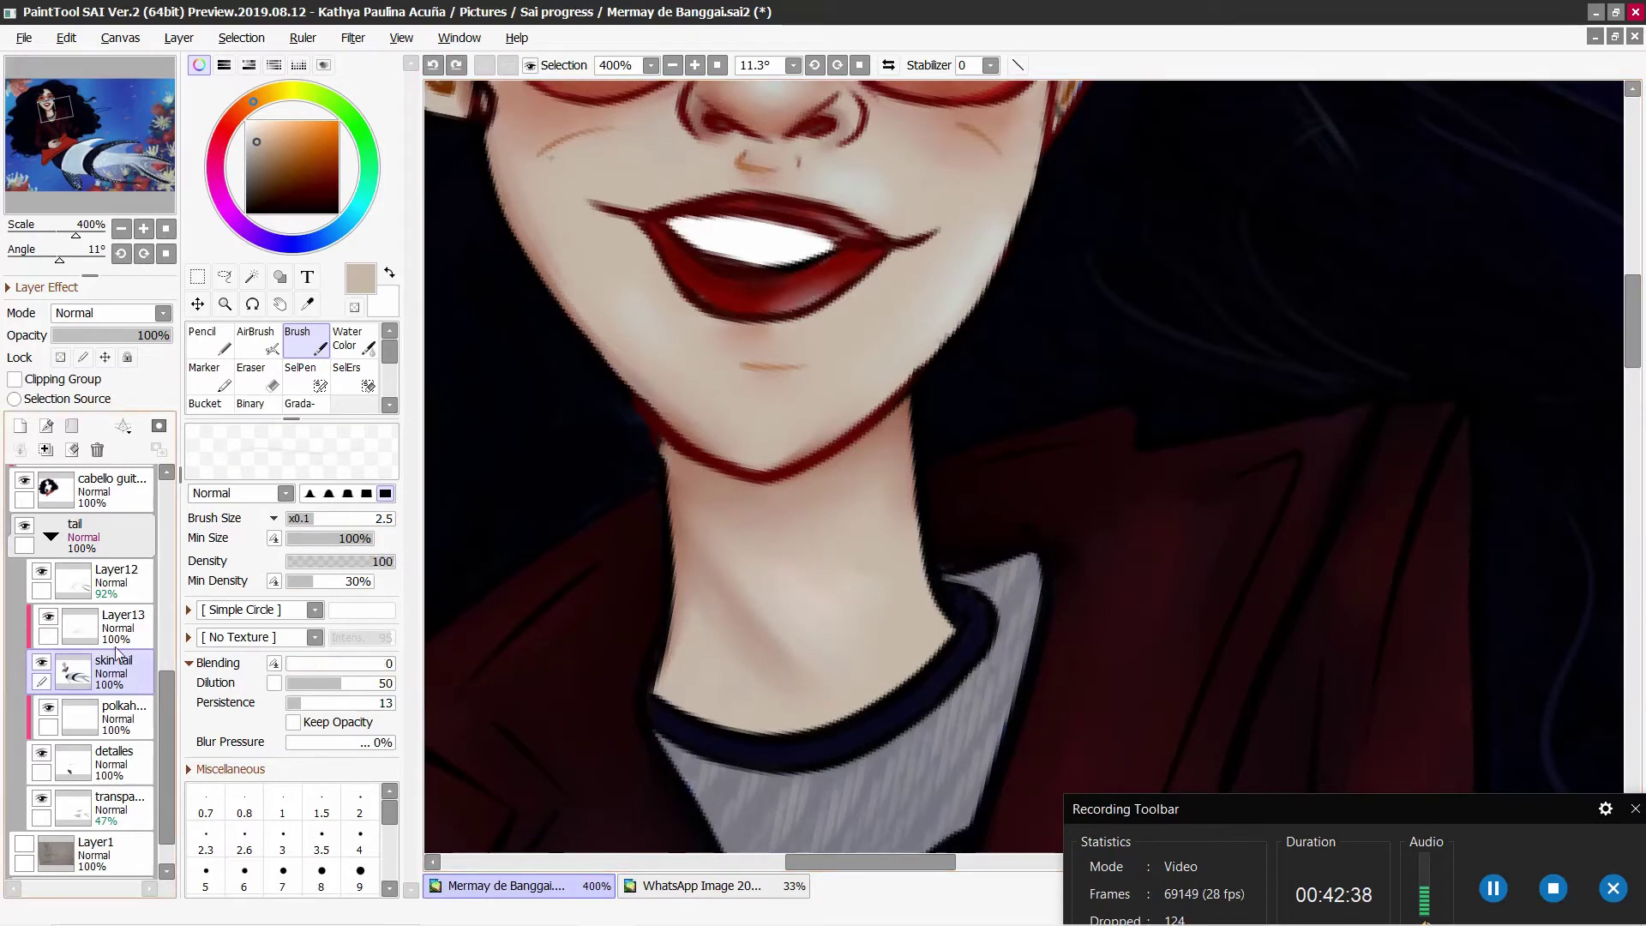
Step: Clean up the outline where the neck meets the jaw on the lineart layer with the Eraser at size 4
key(e)
scroll(166, 758, down, 1)
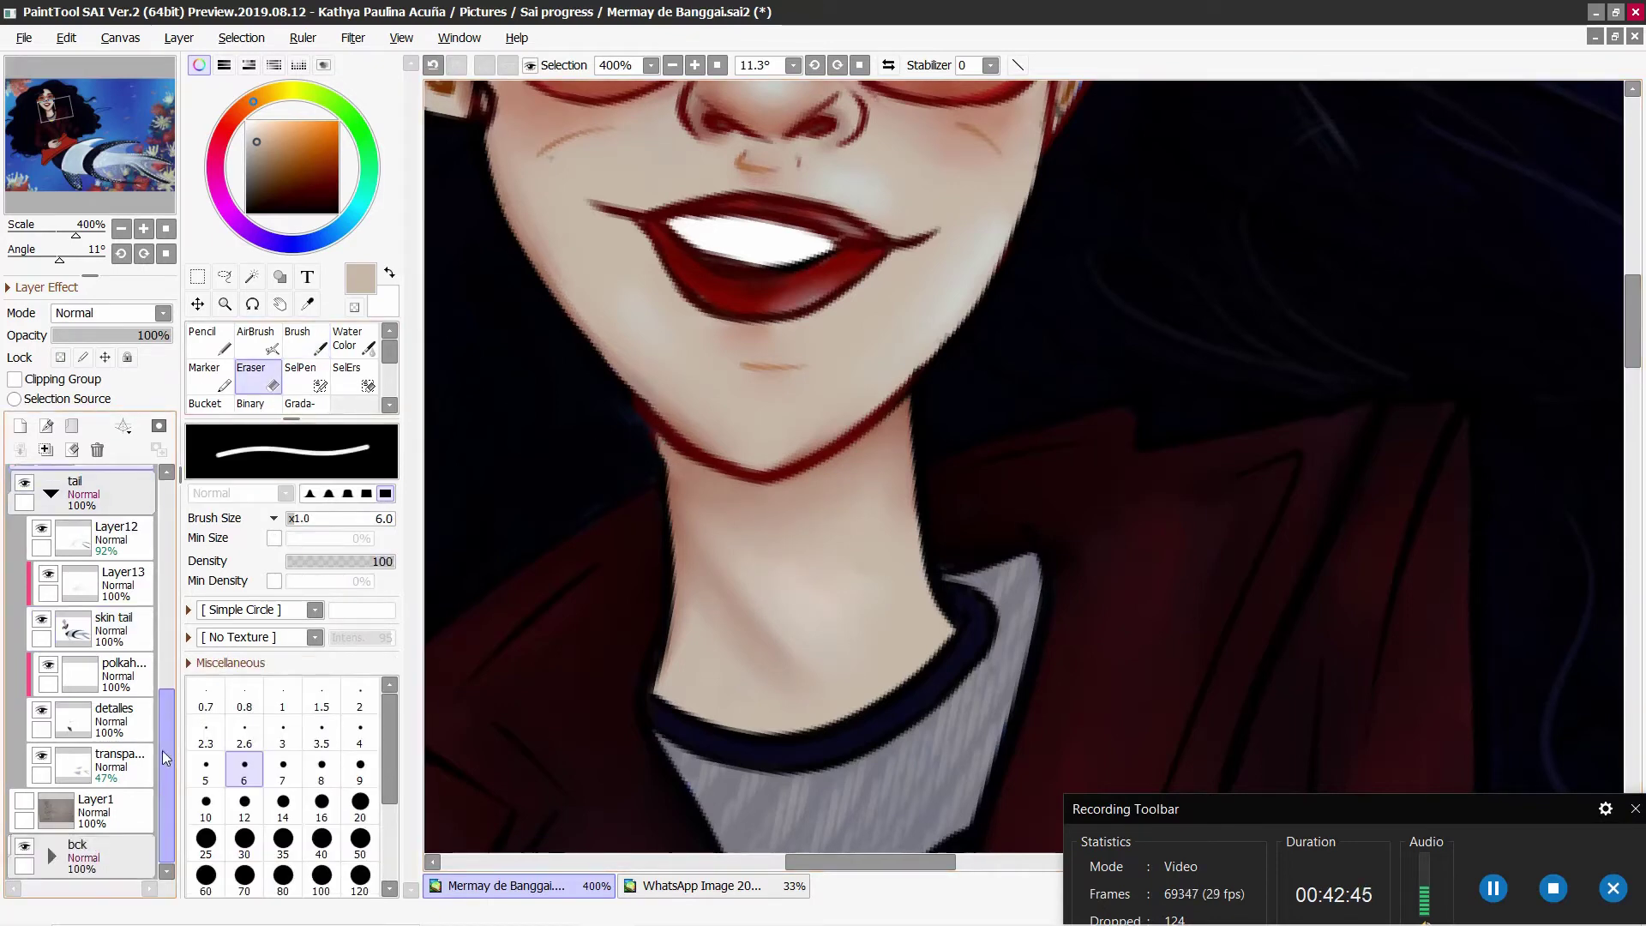
scroll(167, 757, up, 6)
click(94, 544)
click(360, 733)
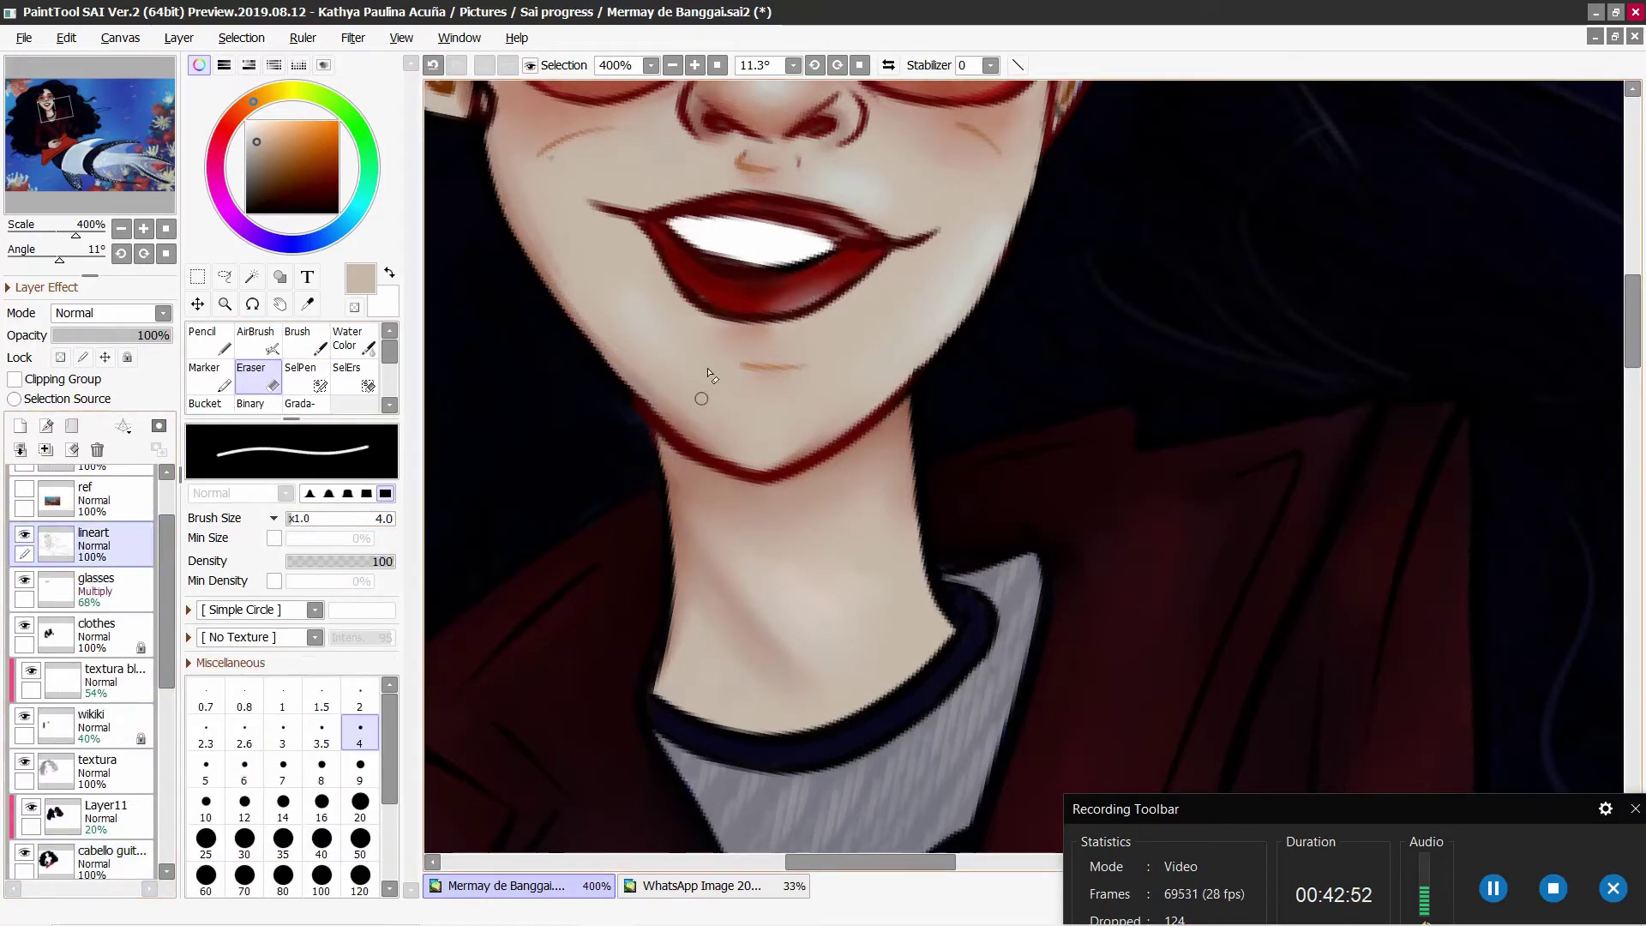
Step: Relock the skin tail layer's opacity and smooth the neck shading at density 26 and blending 61, enlarging the Brush to size 10
scroll(94, 669, down, 6)
click(95, 669)
key(b)
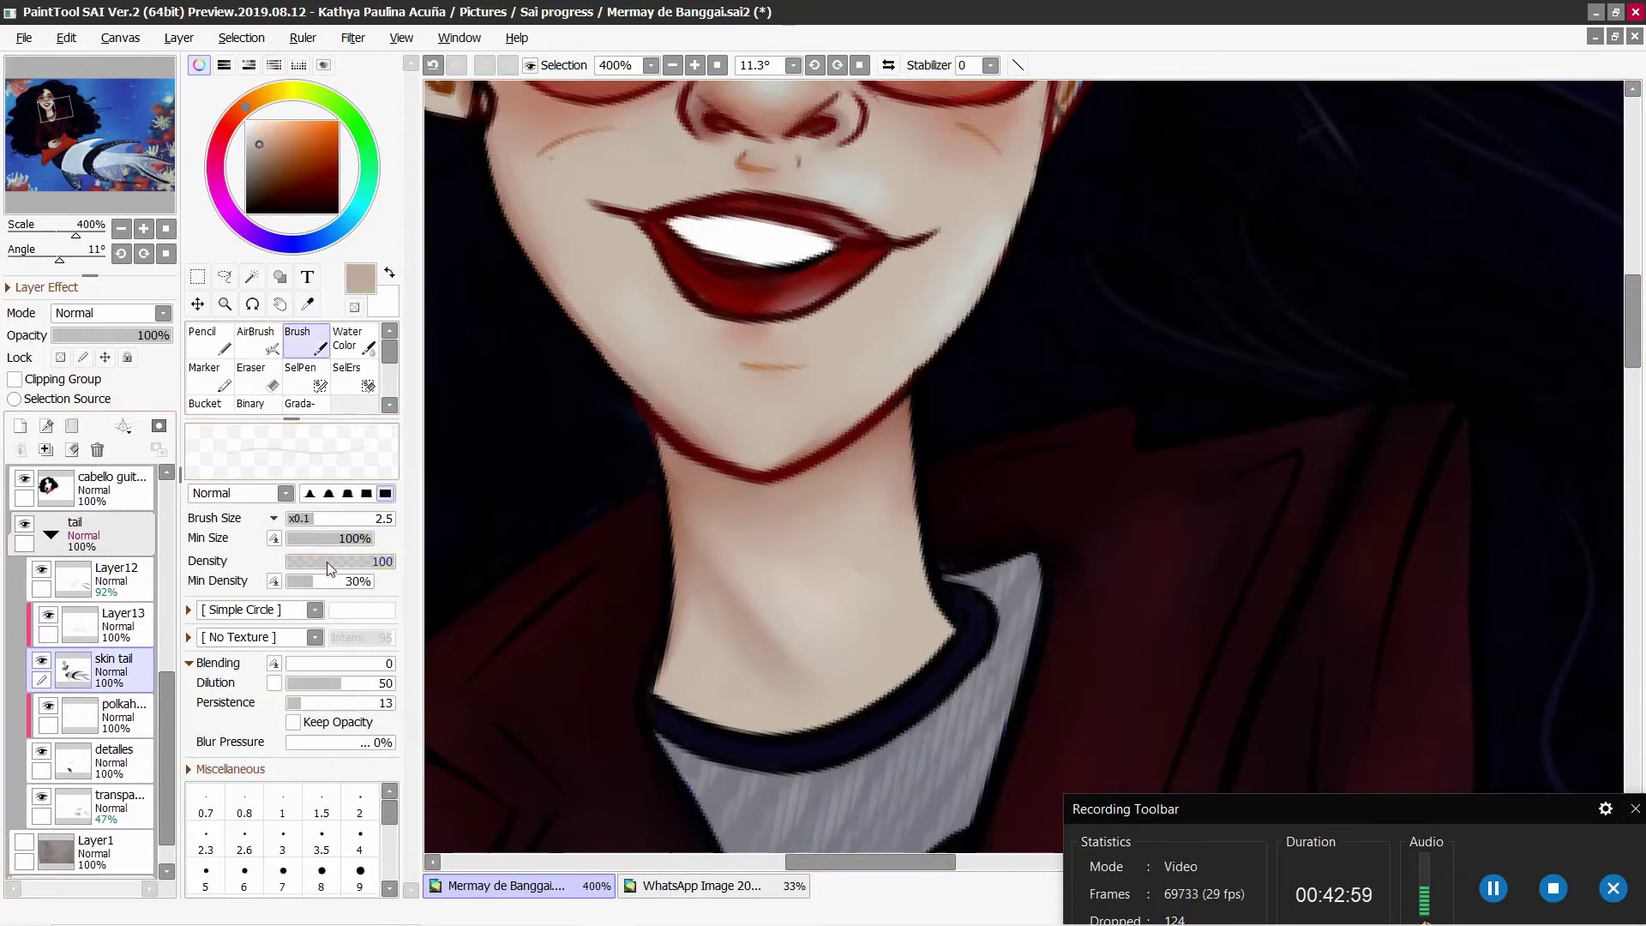
click(314, 562)
key(ctrl+shift+l)
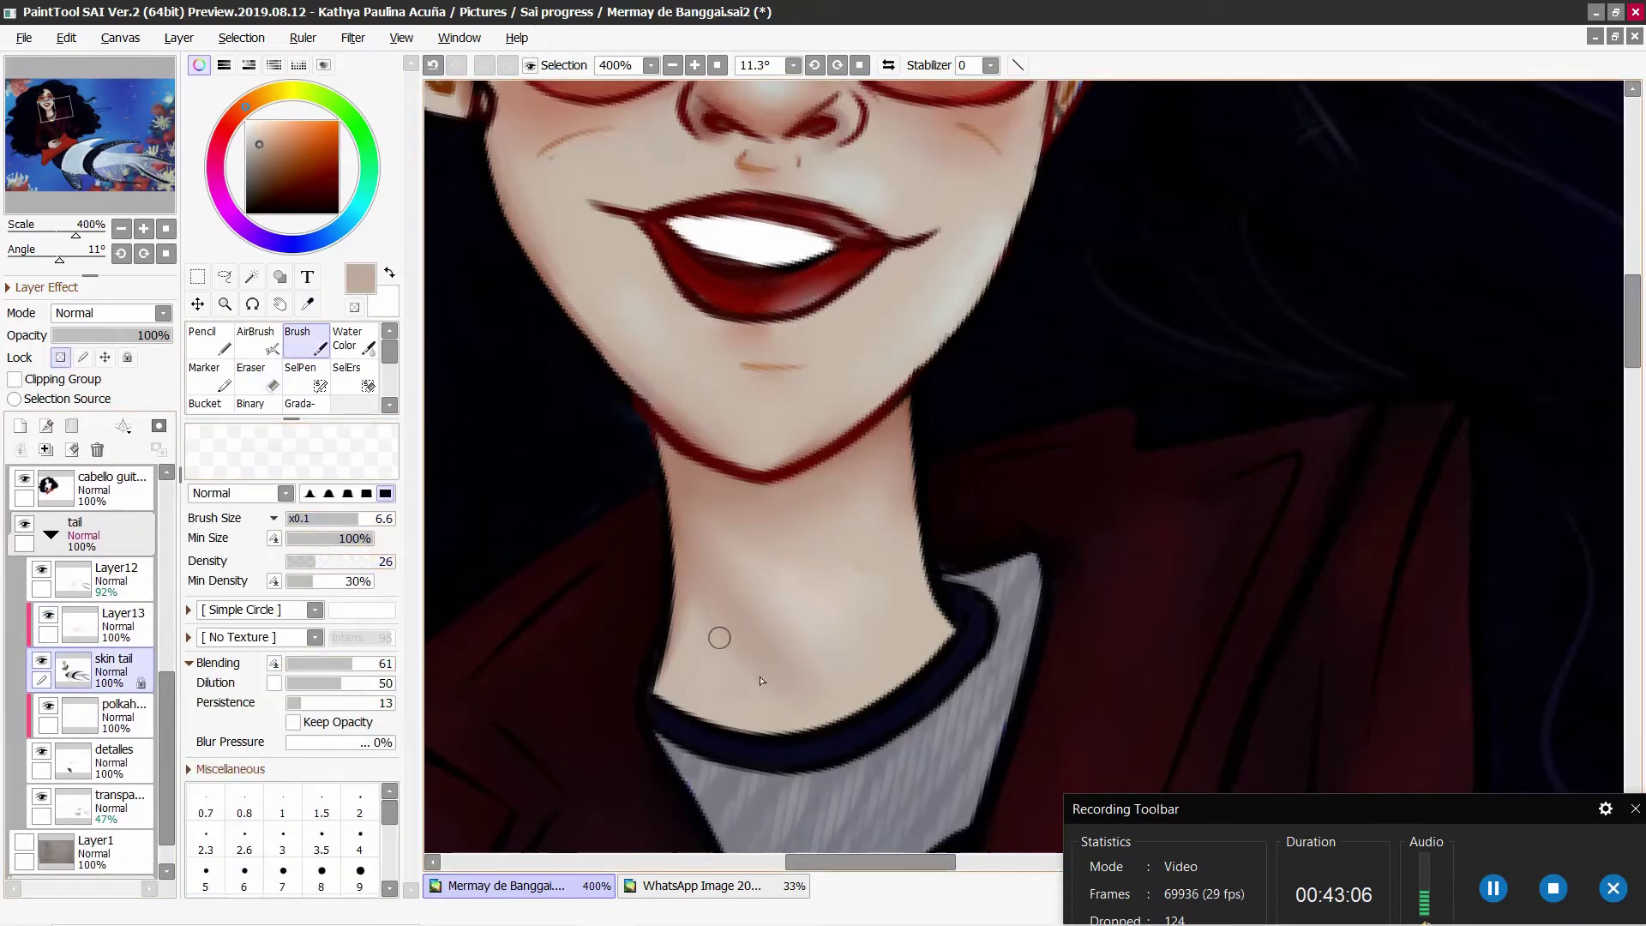
key(bracketright)
key(bracketright)
key(bracketright)
key(bracketright)
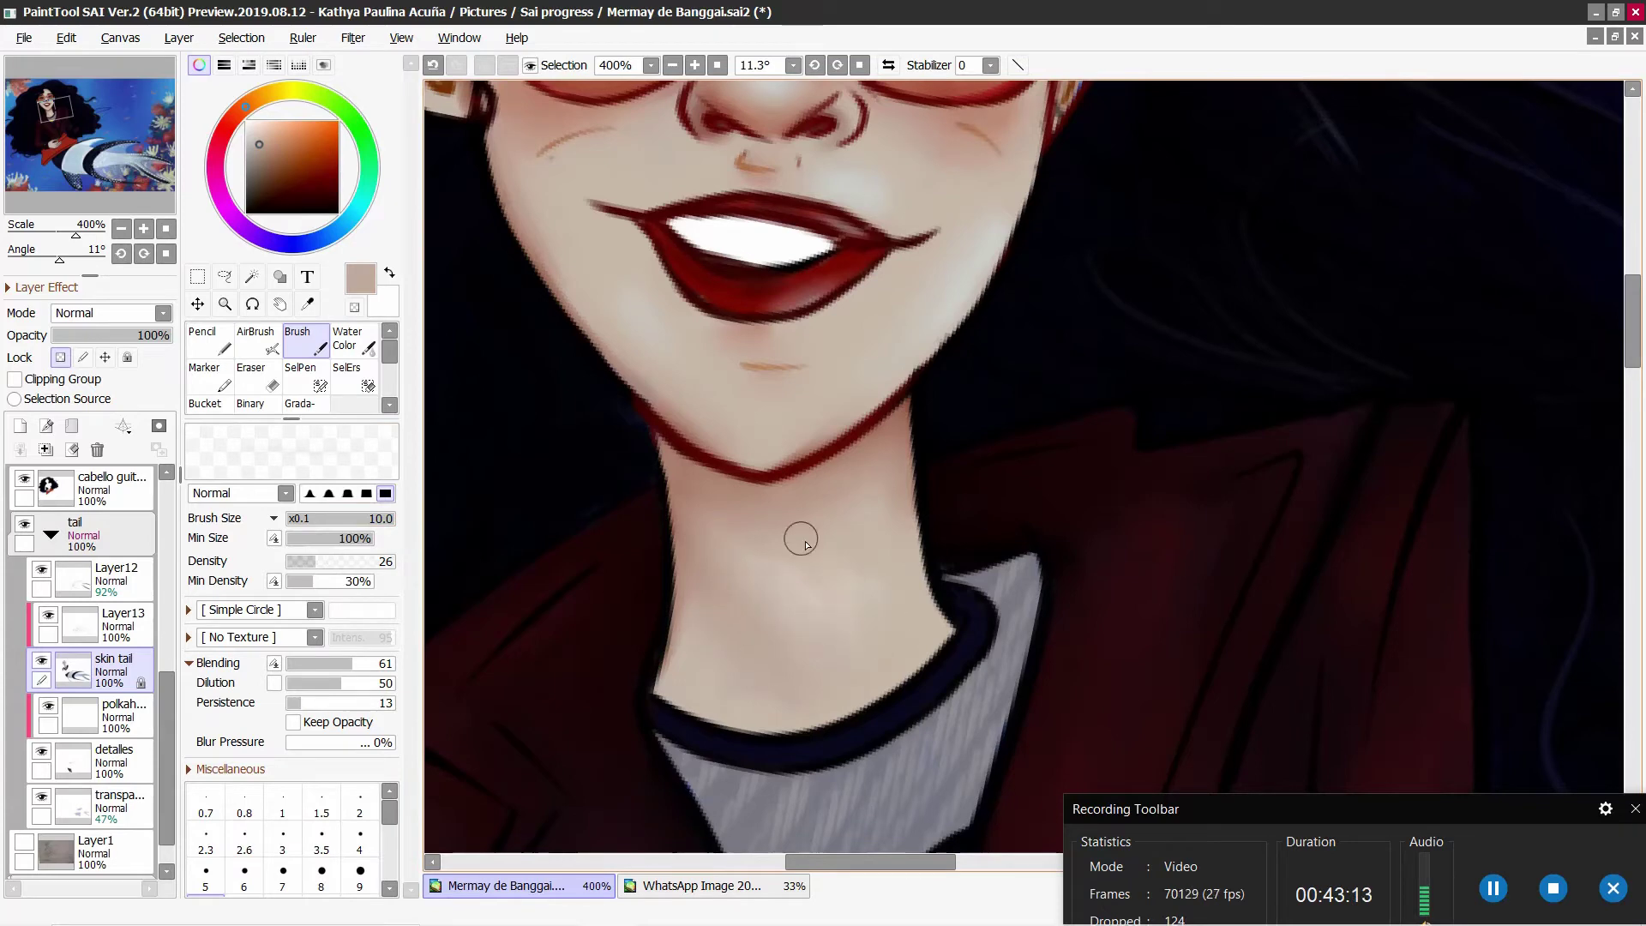
Step: Add a new layer above Layer13 in the tail folder and name it freckles
key(Home)
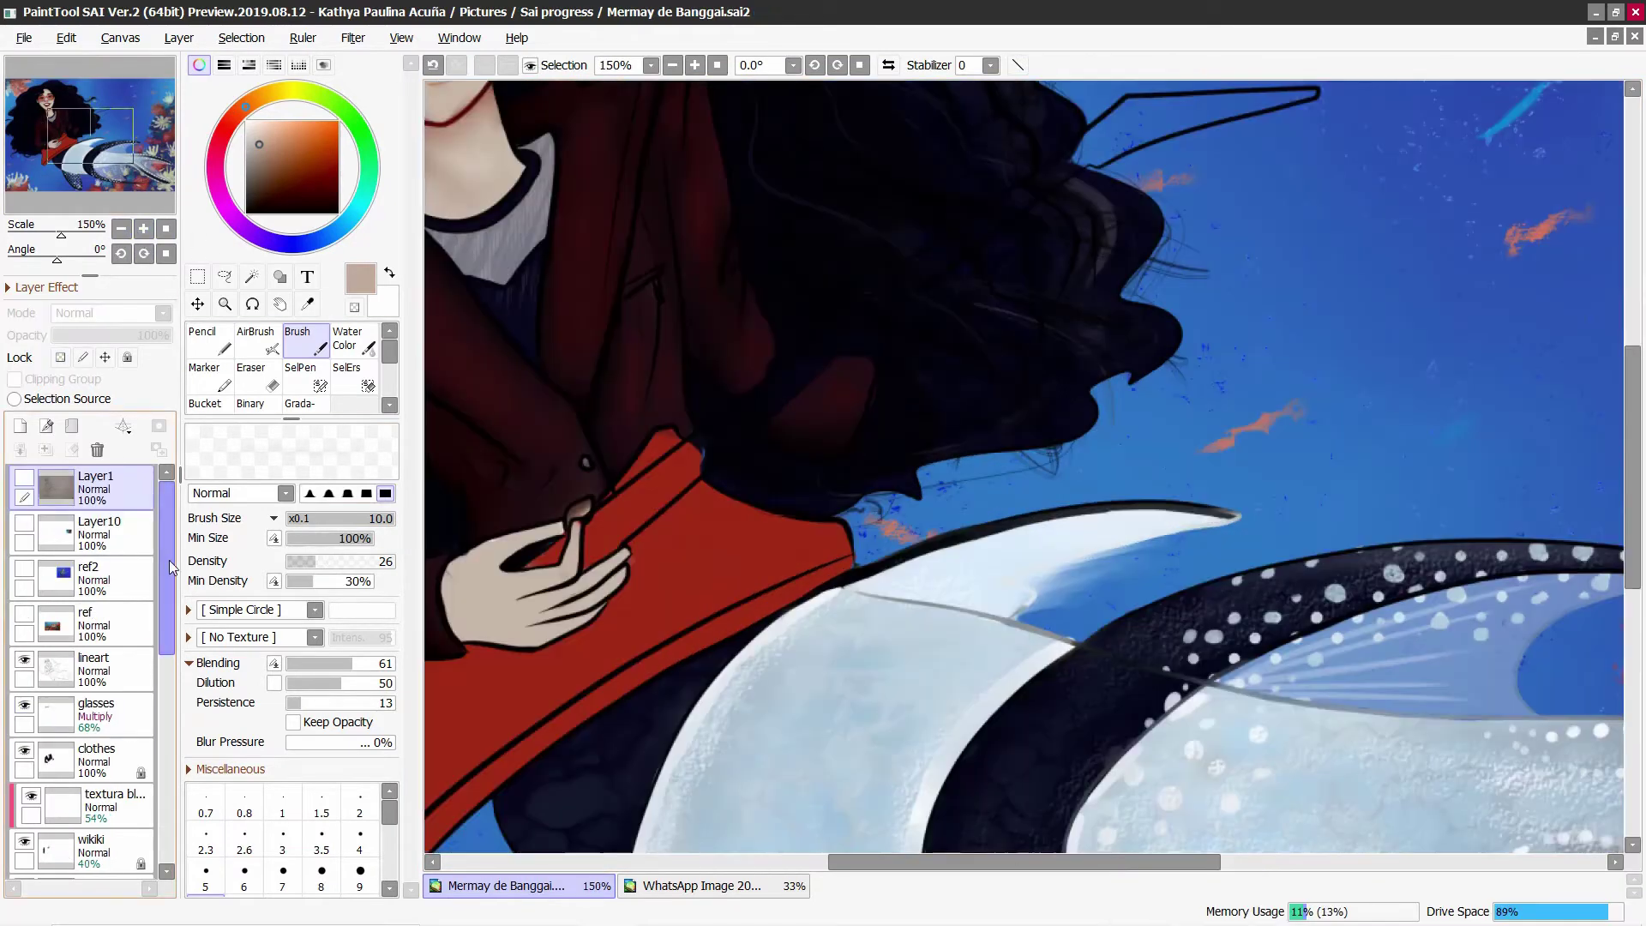
scroll(172, 566, down, 3)
double_click(103, 673)
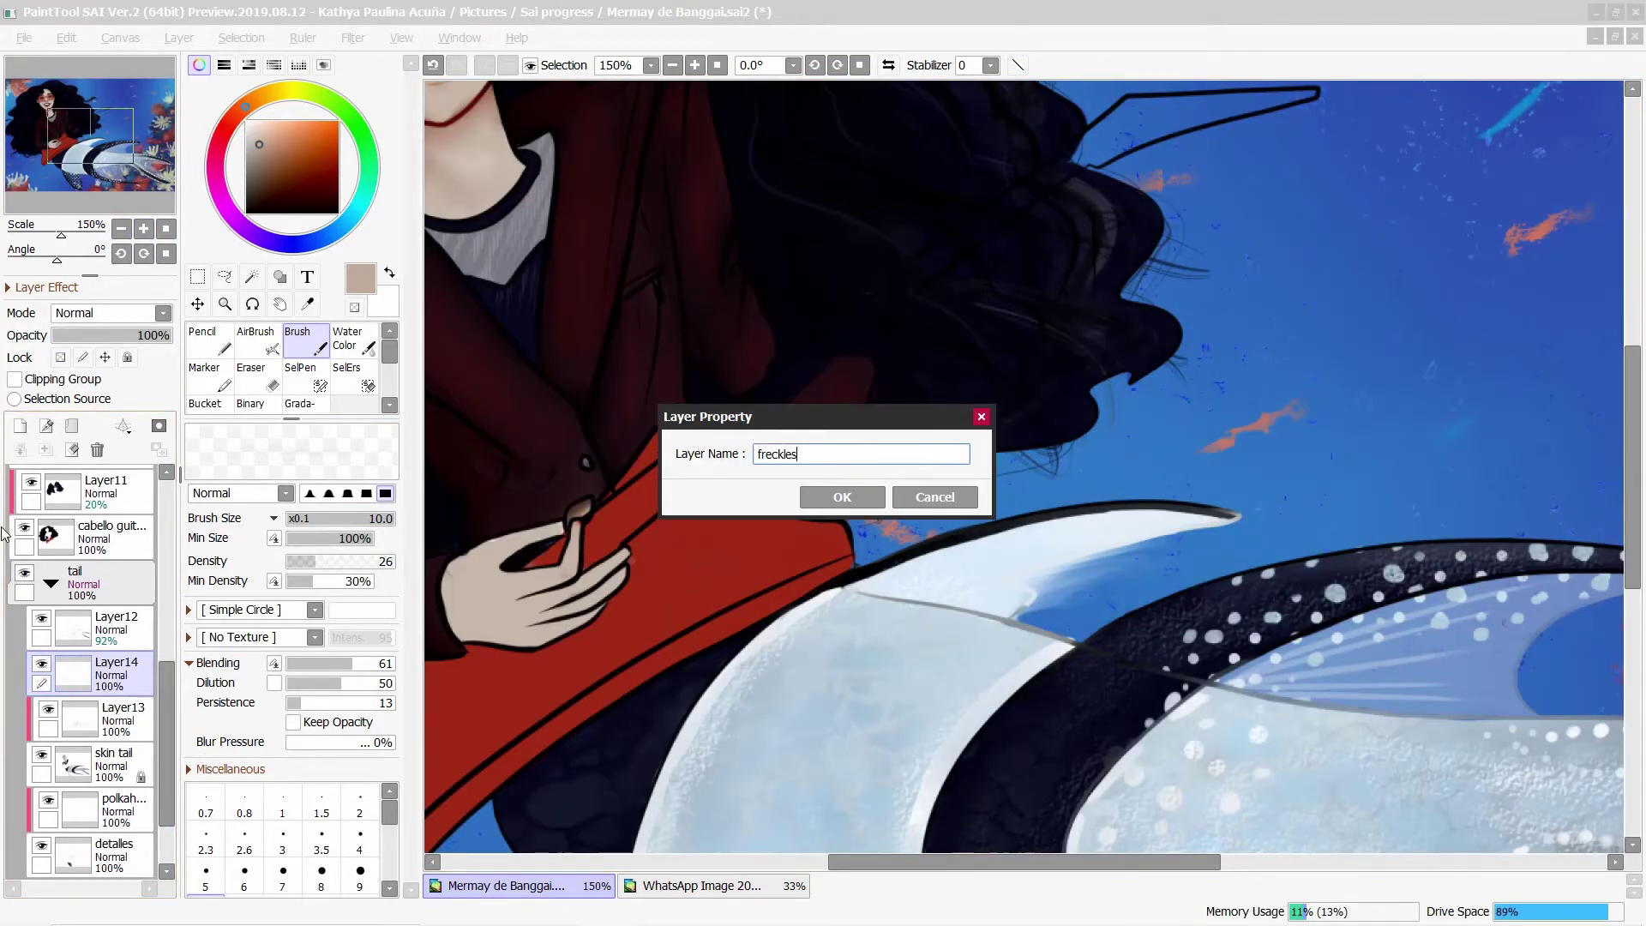
key(Return)
Step: Set the Brush to the Lava 1 bltmp shape, light blue colour, density 100 and blending 0
click(315, 609)
drag(314, 823, 323, 703)
click(227, 711)
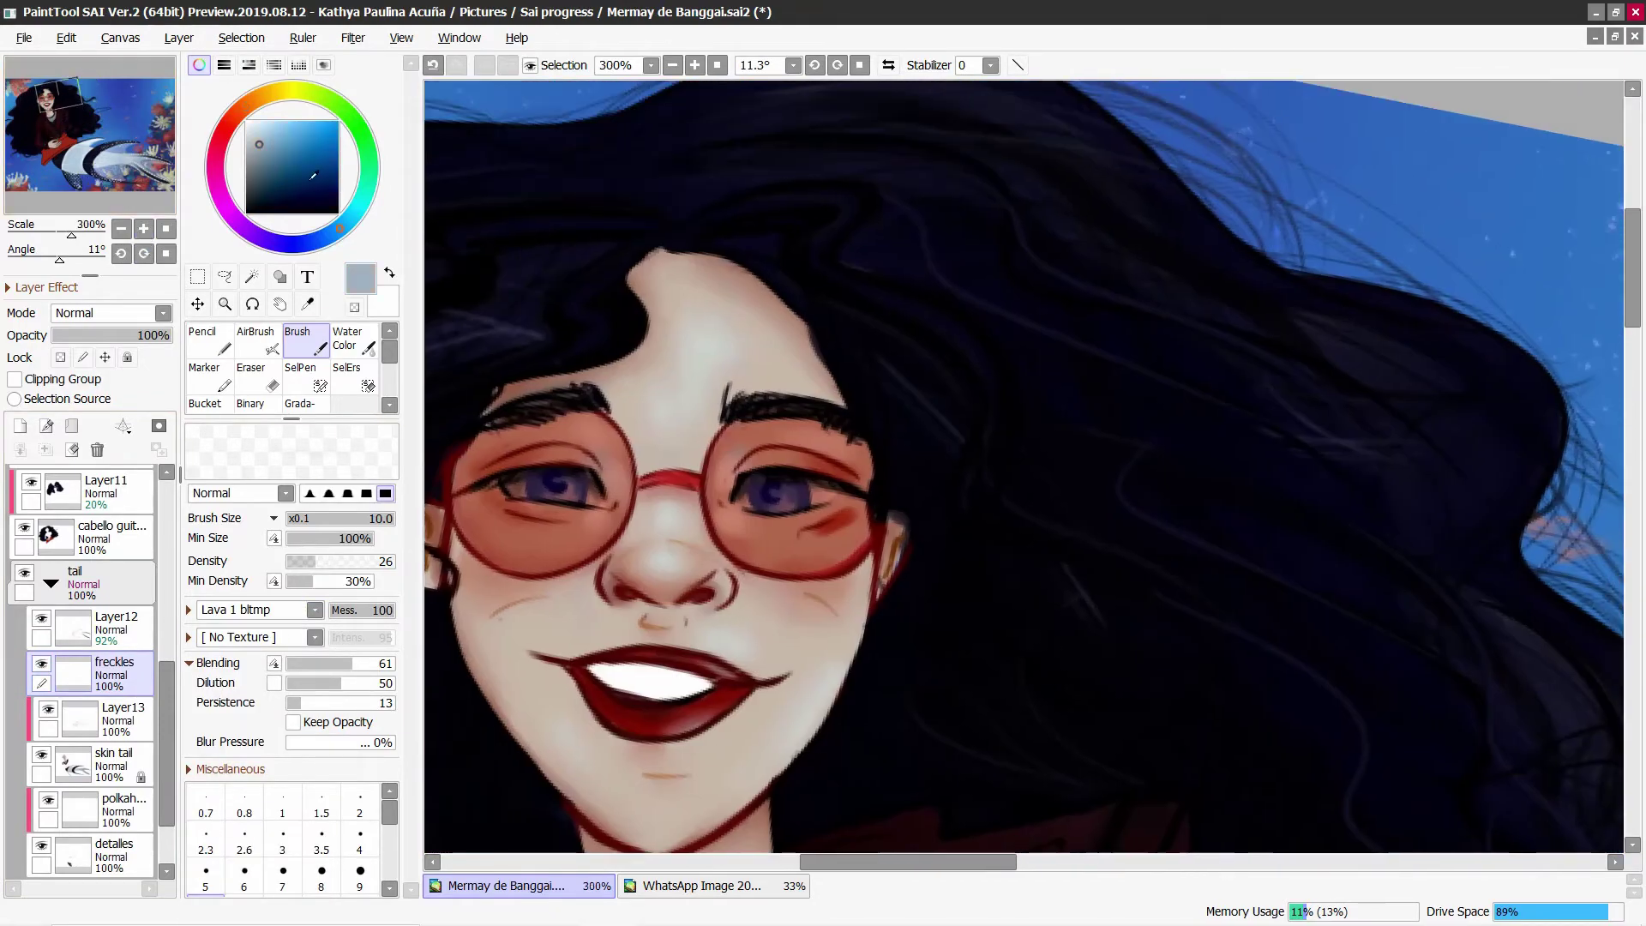
click(286, 121)
drag(343, 561, 396, 561)
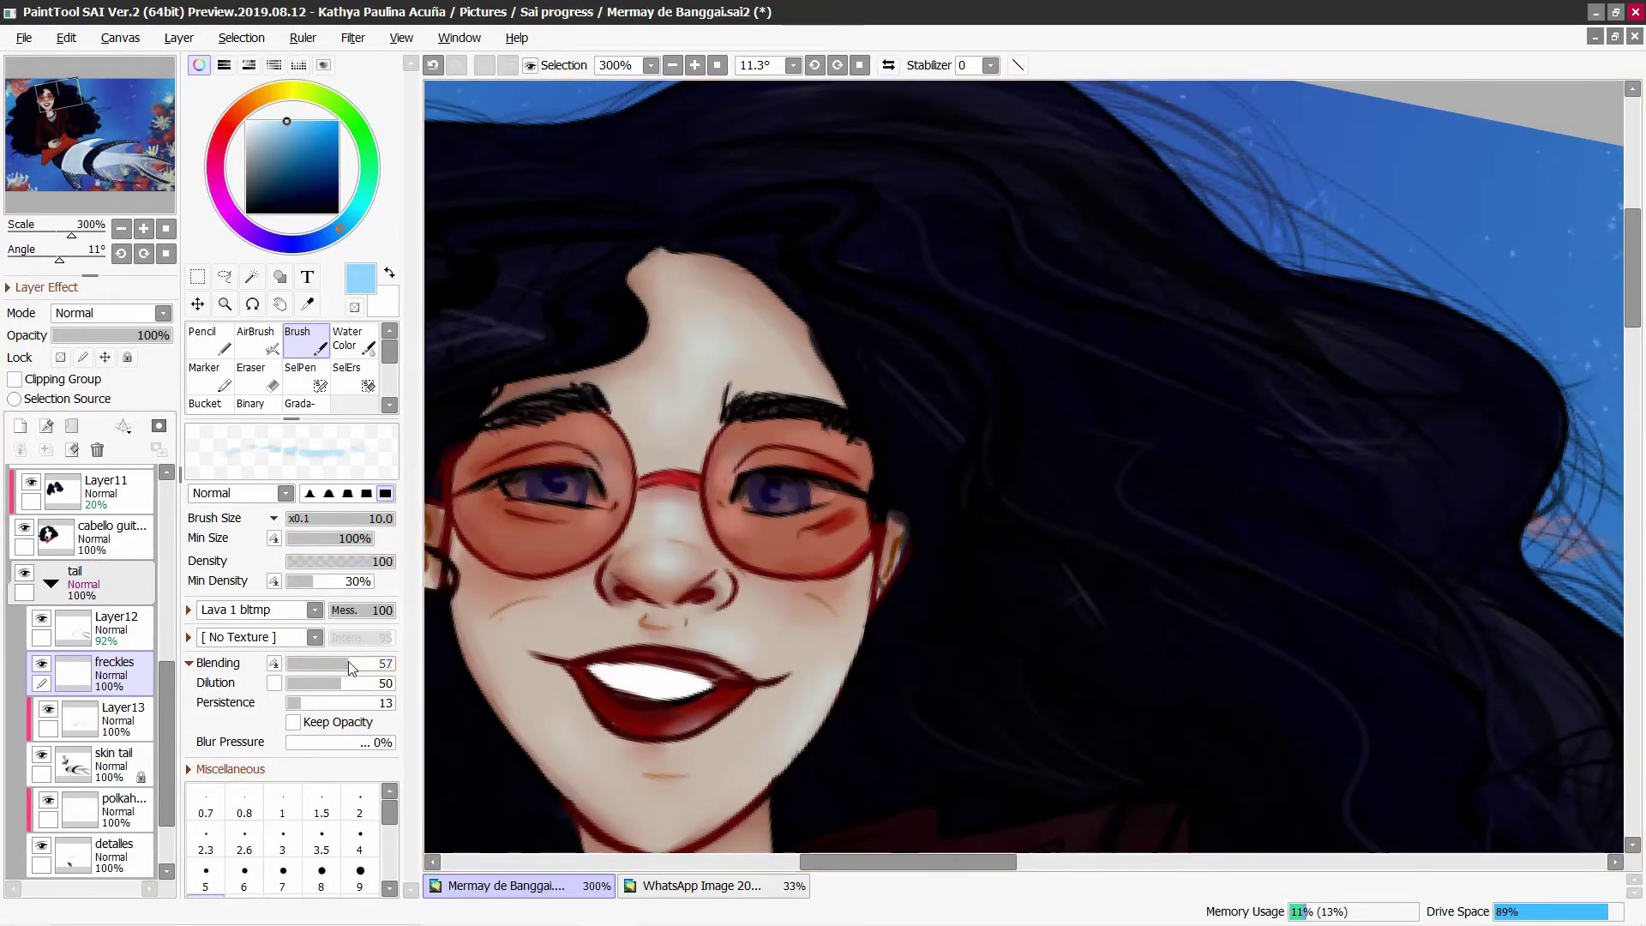
drag(352, 662, 287, 662)
Step: Try light blue freckle strokes on the nose, reducing the Brush to size 4.3
drag(661, 562, 699, 587)
key(ctrl+z)
click(333, 518)
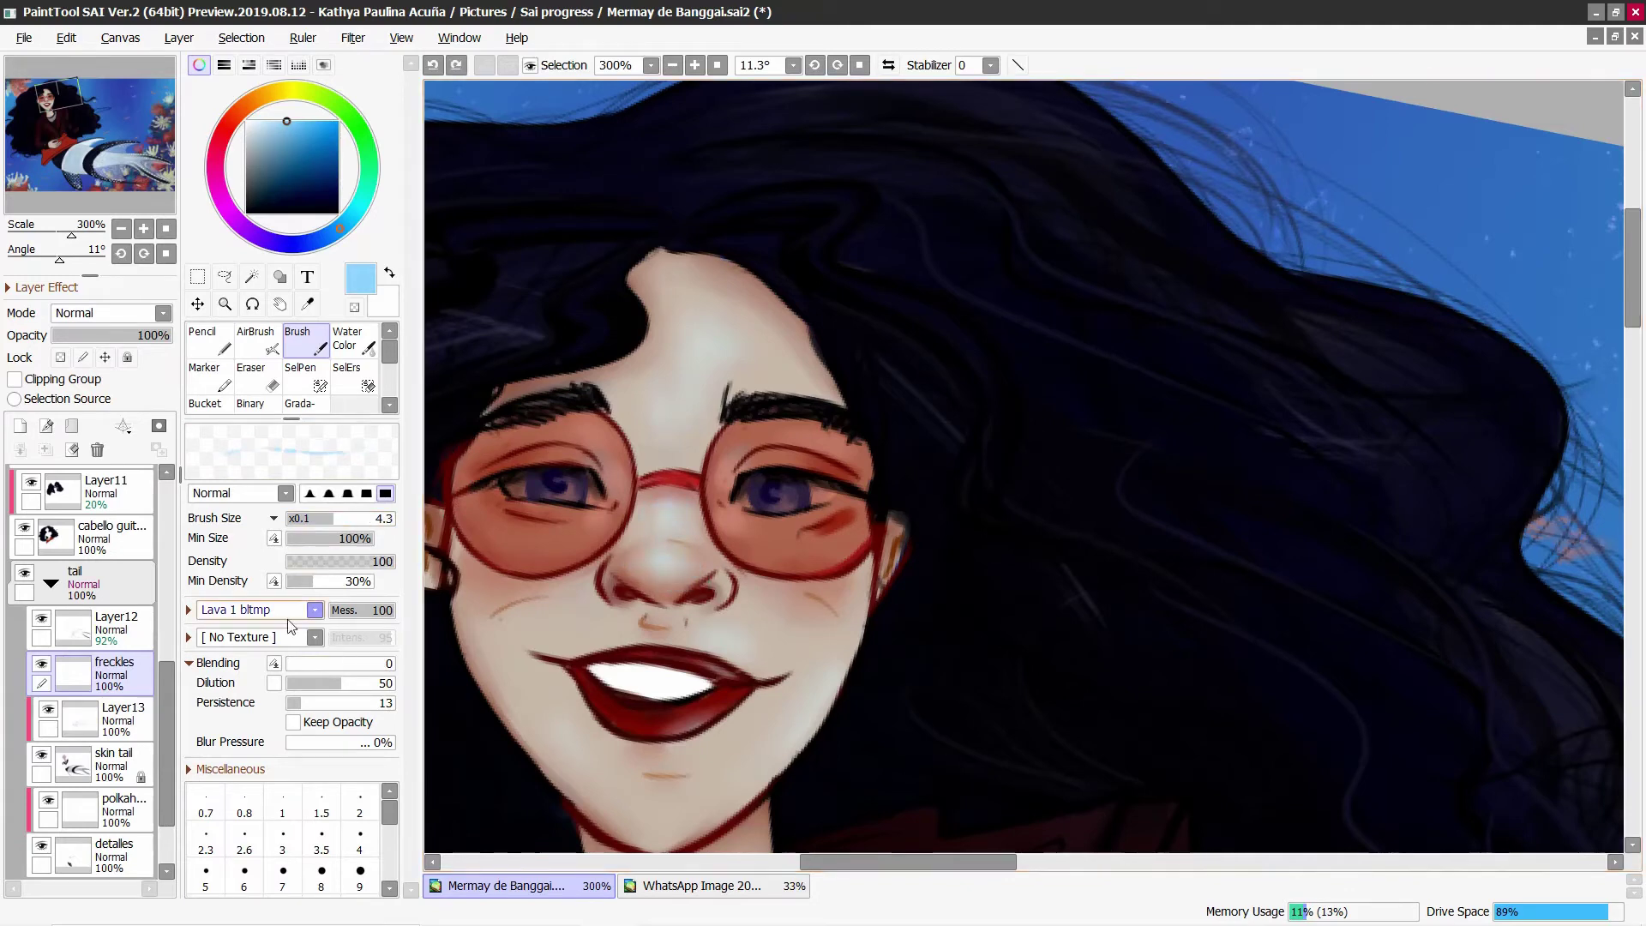
click(315, 610)
click(231, 909)
drag(668, 581, 662, 595)
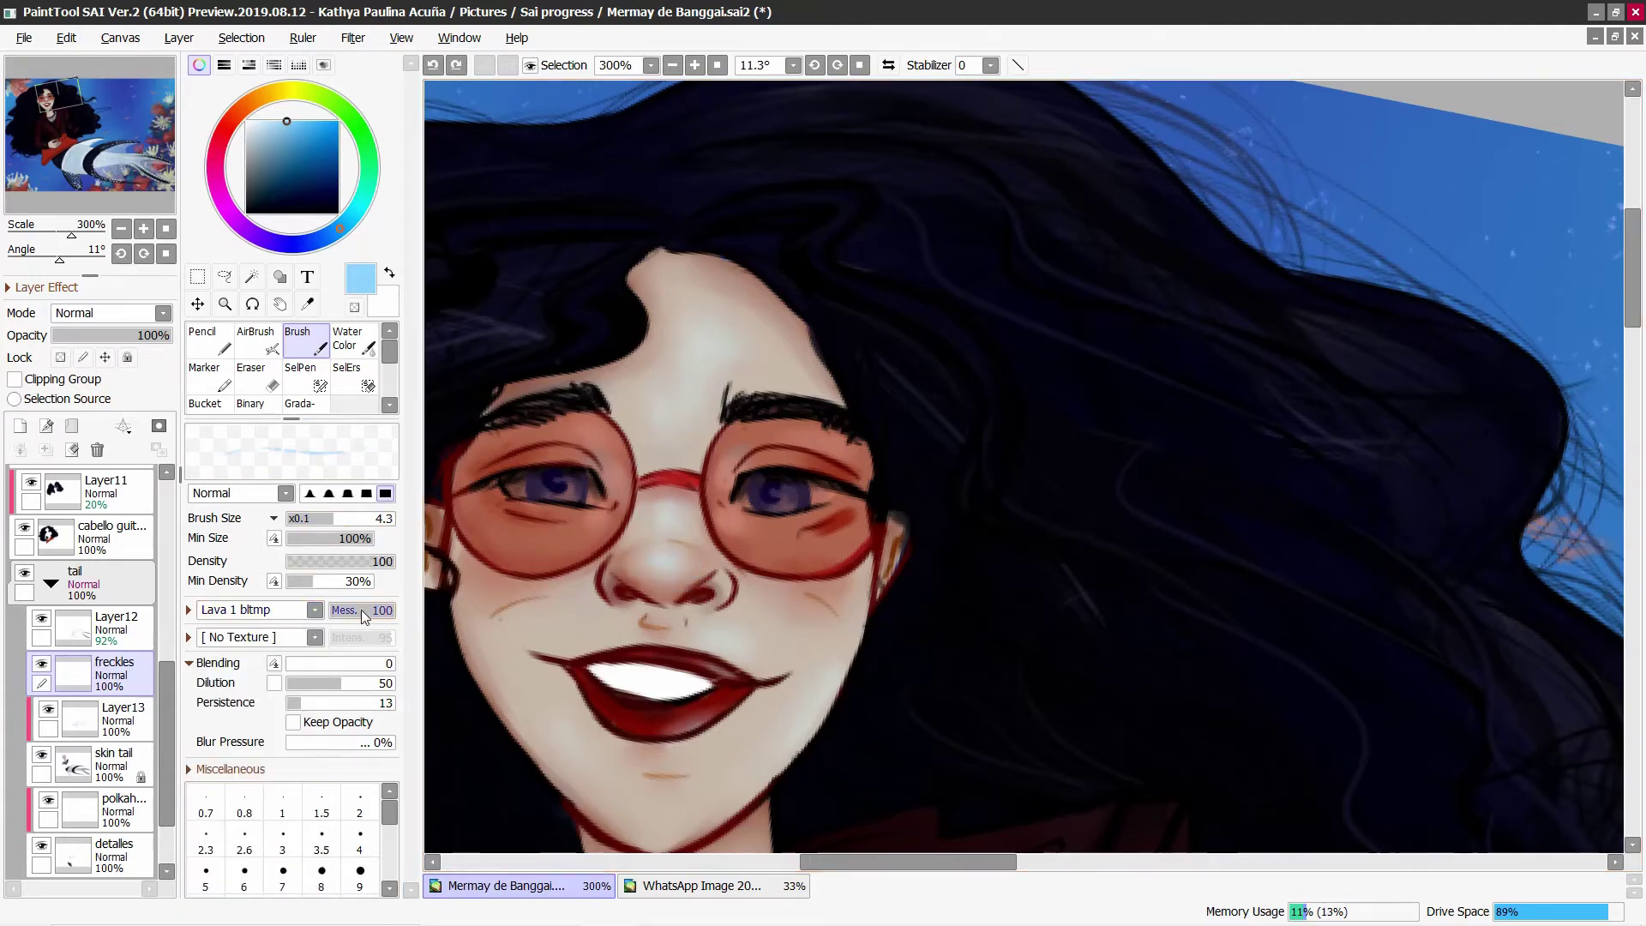
Step: Try the Pebbles 1 bltmp and Crust brush shapes for the freckles
click(314, 609)
scroll(315, 742, down, 4)
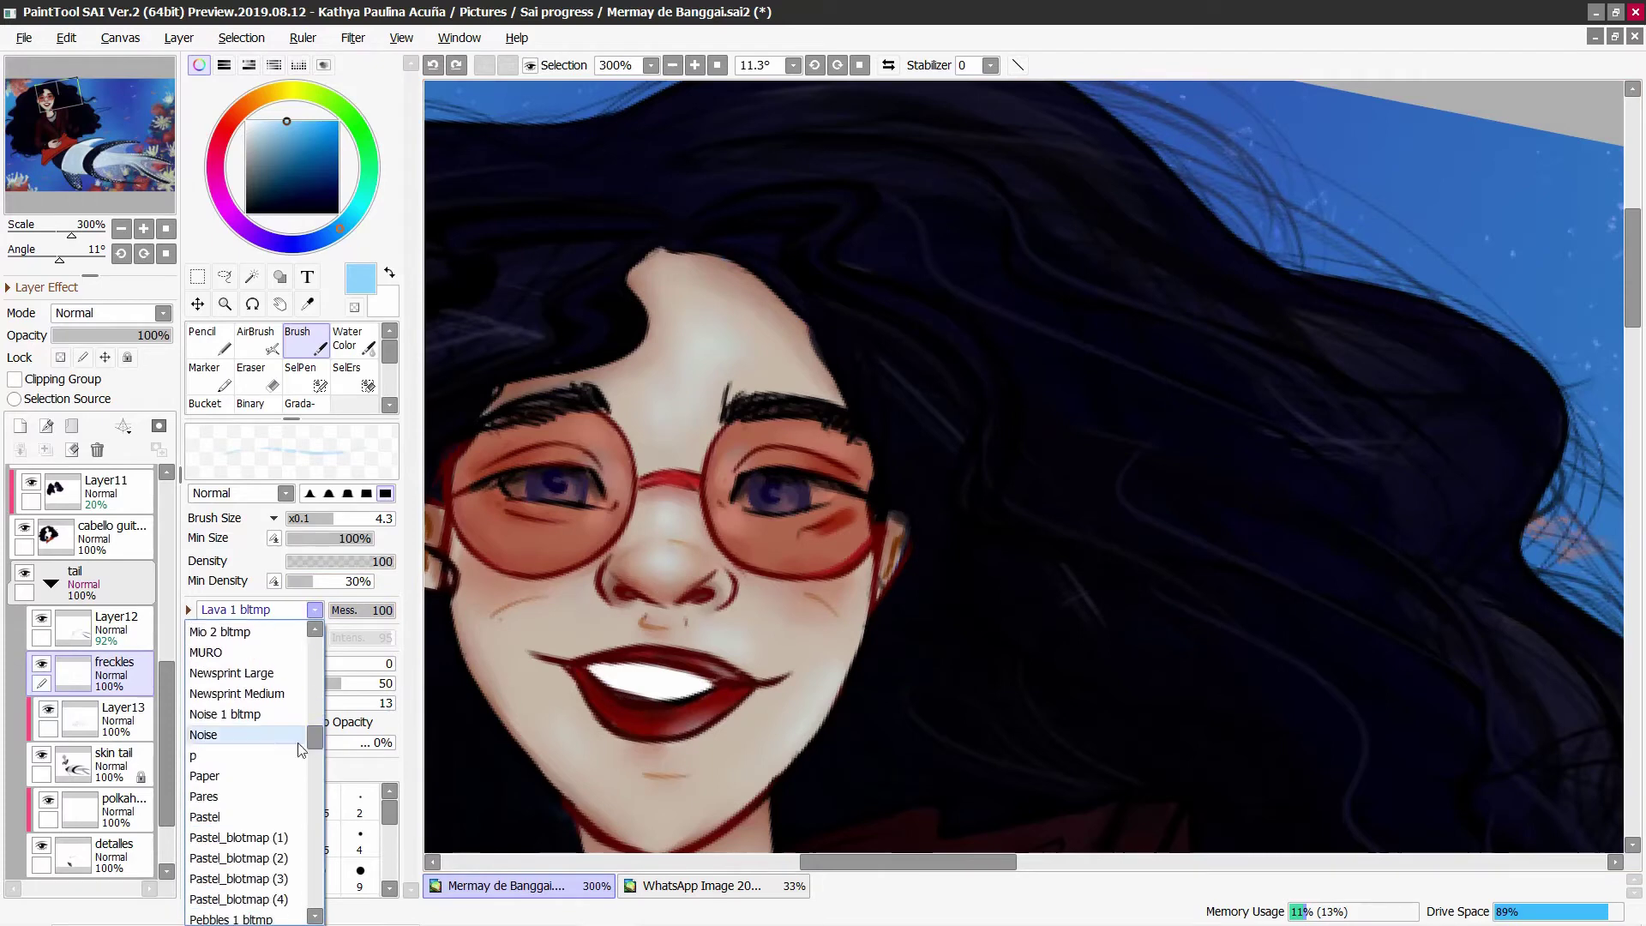
click(232, 909)
click(315, 609)
scroll(248, 755, up, 5)
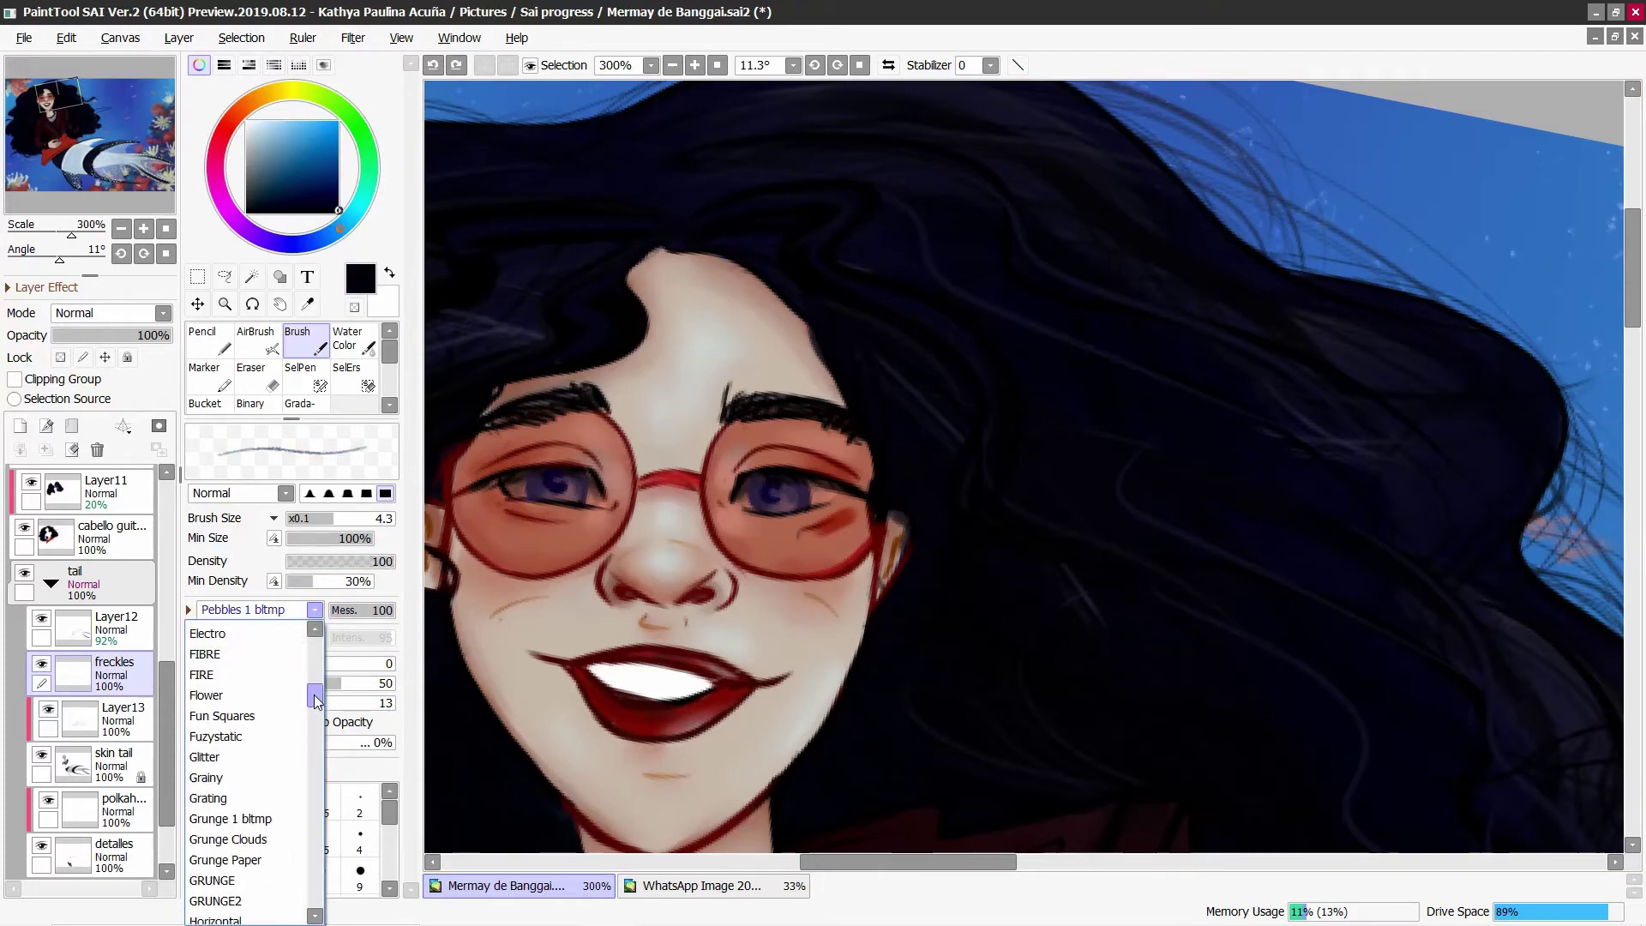
click(231, 815)
Step: Try the Lava 1 bltmp shape in near-black, and switch the brush shape to Blots
click(315, 610)
scroll(313, 686, down, 6)
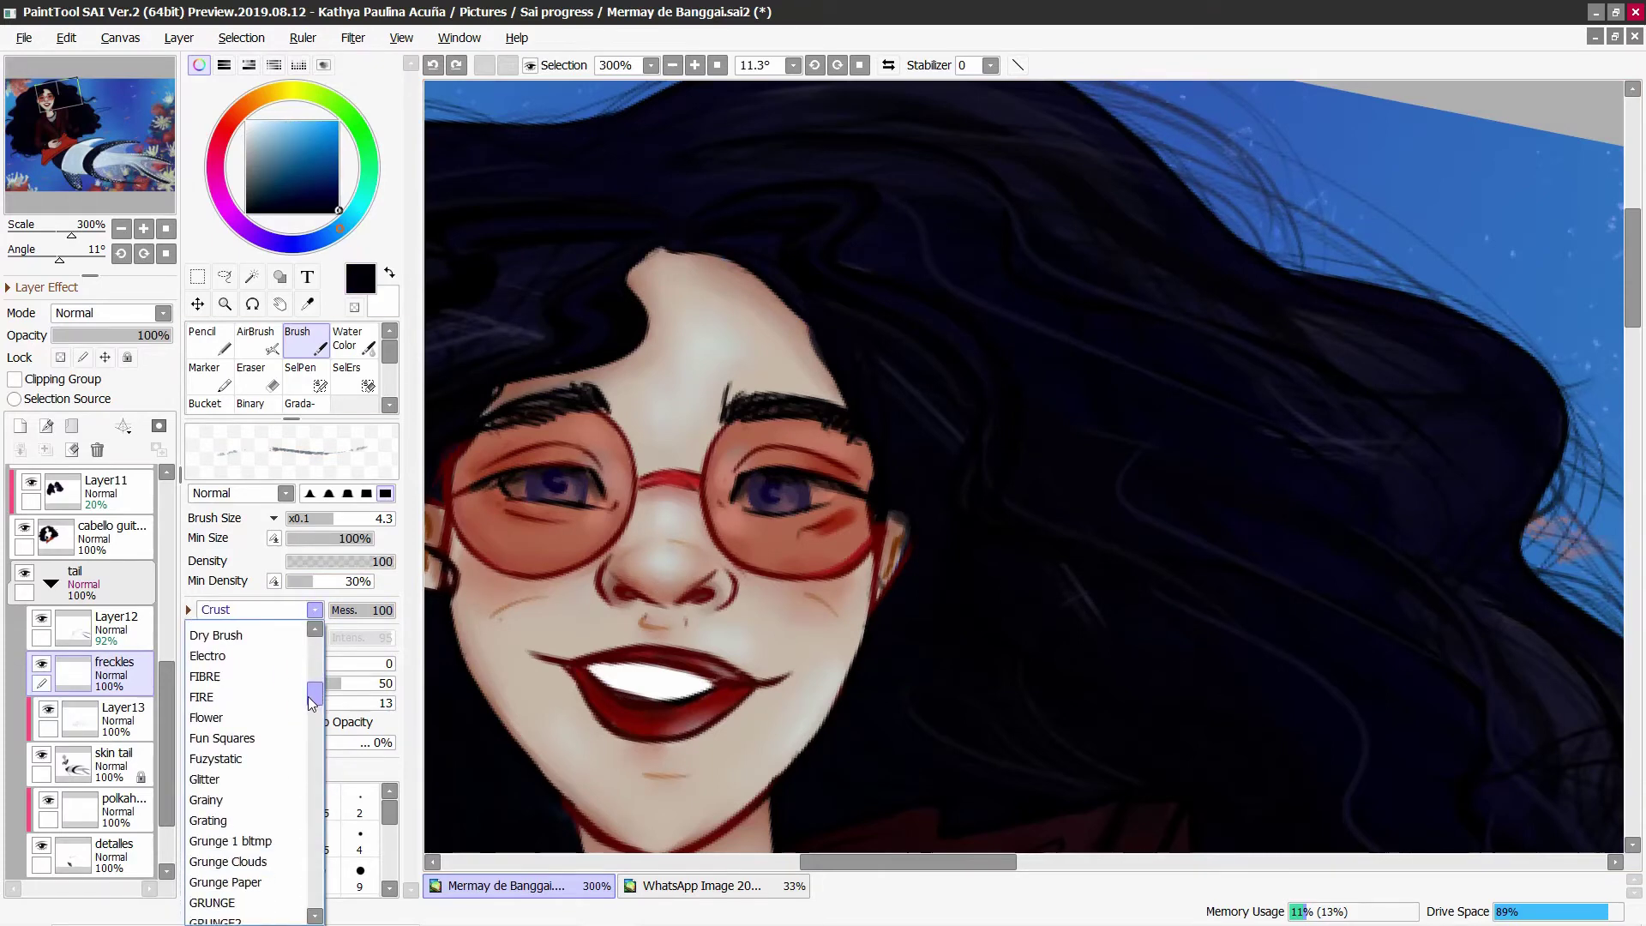
click(228, 875)
click(314, 610)
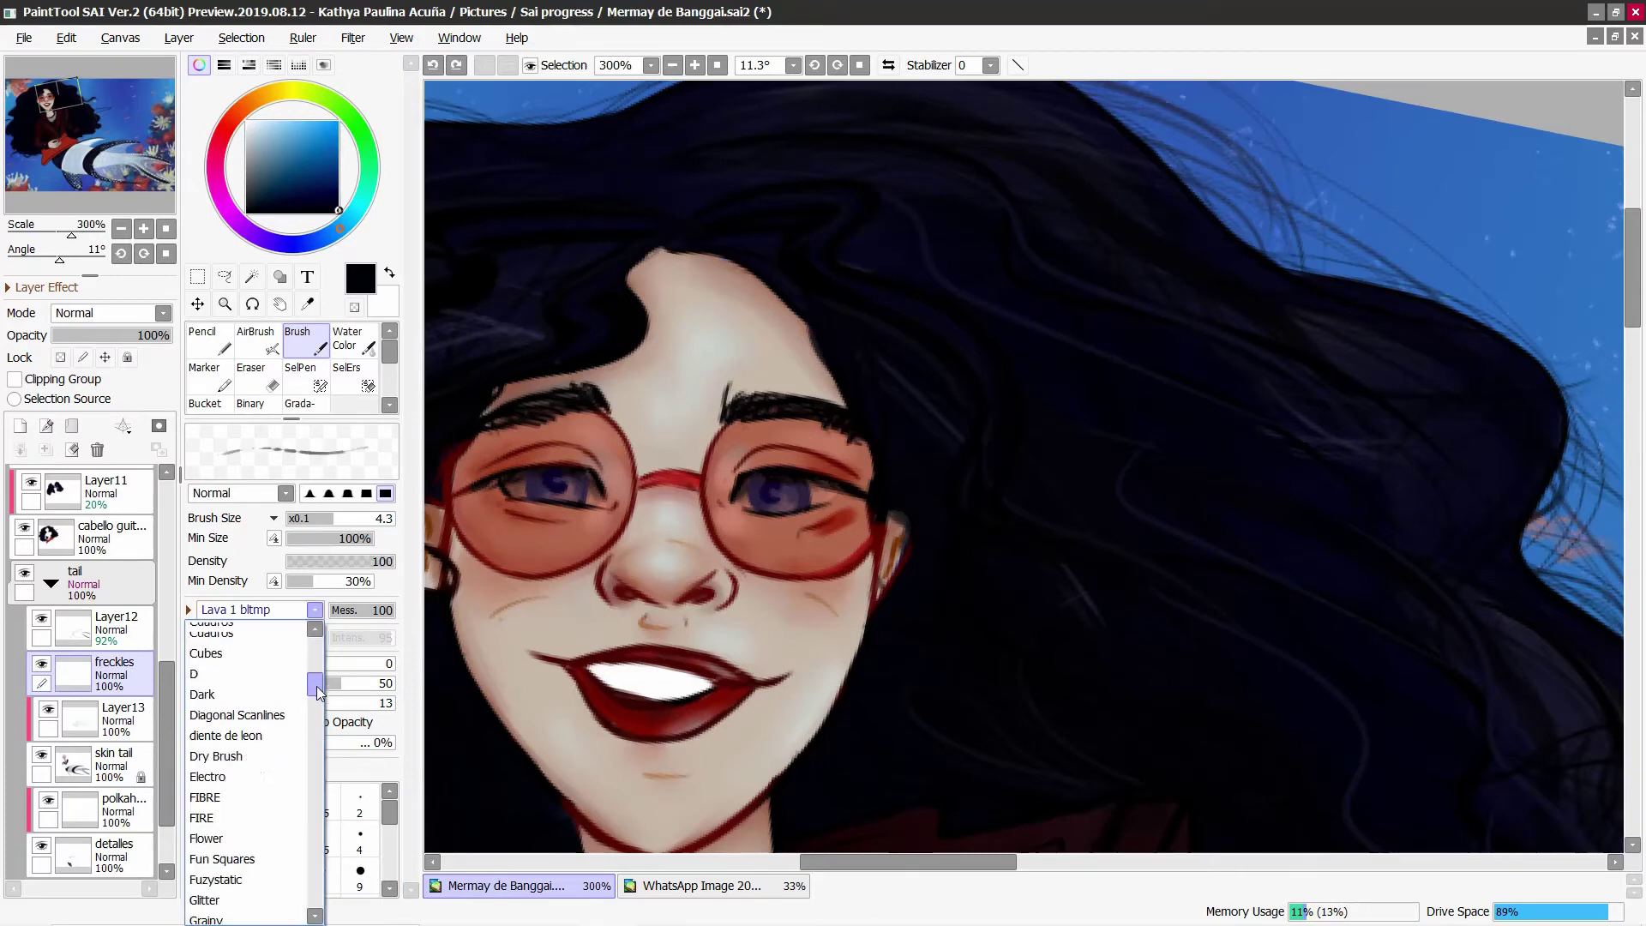
scroll(316, 669, up, 10)
scroll(318, 661, down, 4)
click(249, 627)
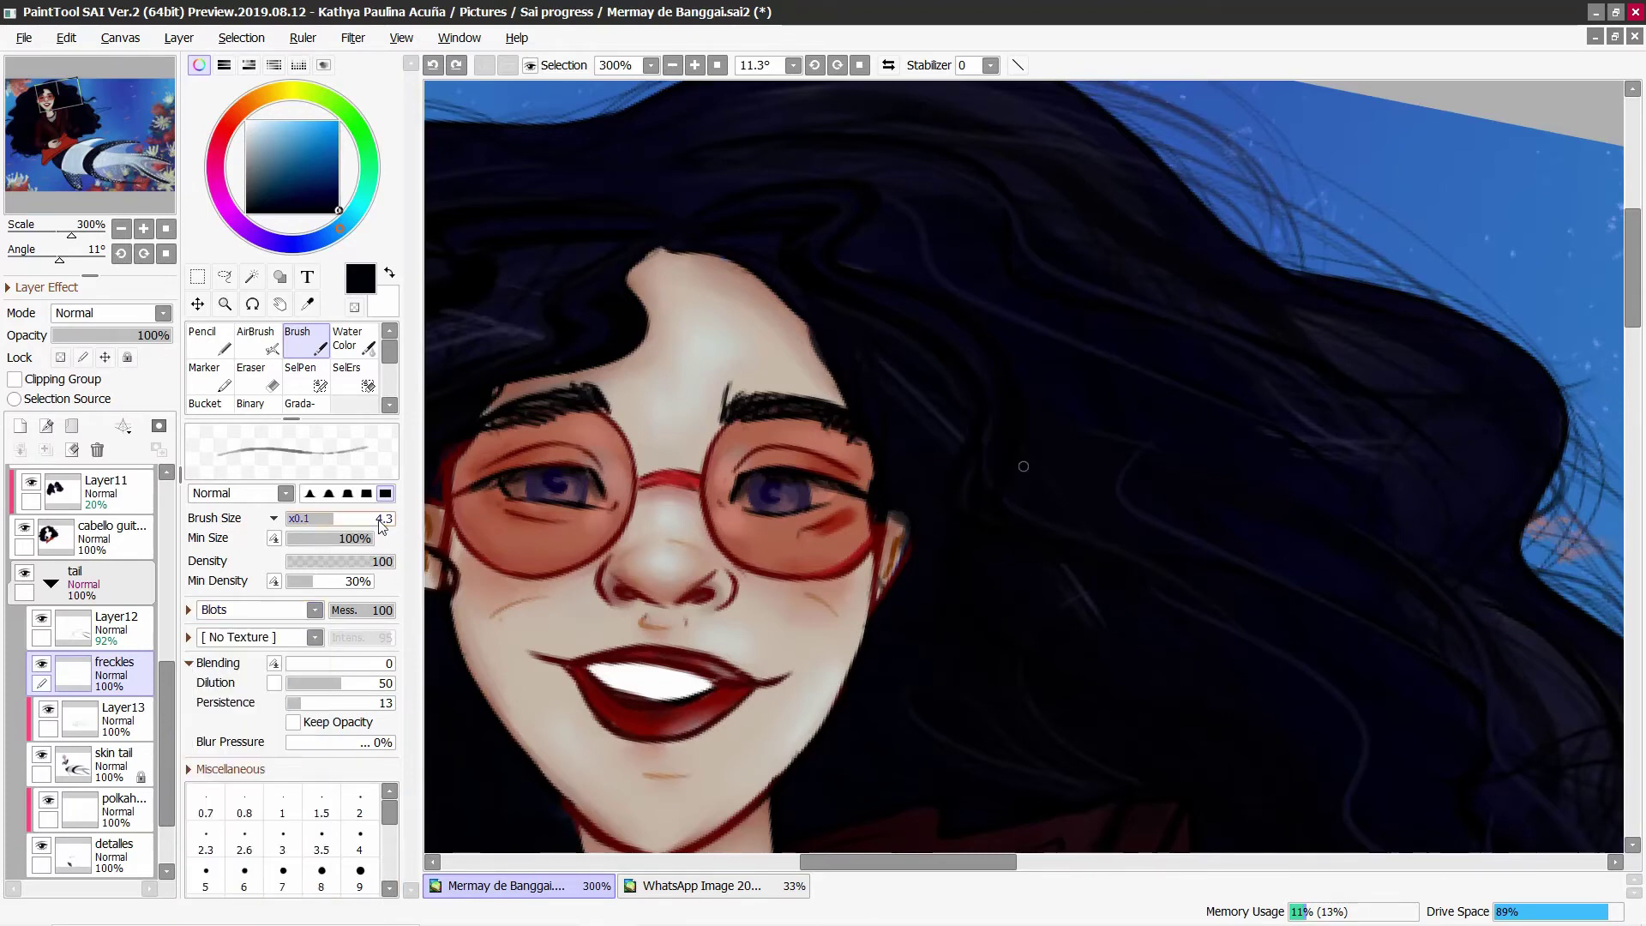
Step: Set the Brush to the Lava 1 bltmp shape at size 29 and test a near-black freckle texture on the nose
click(273, 518)
click(315, 542)
click(315, 610)
scroll(310, 731, down, 10)
click(227, 746)
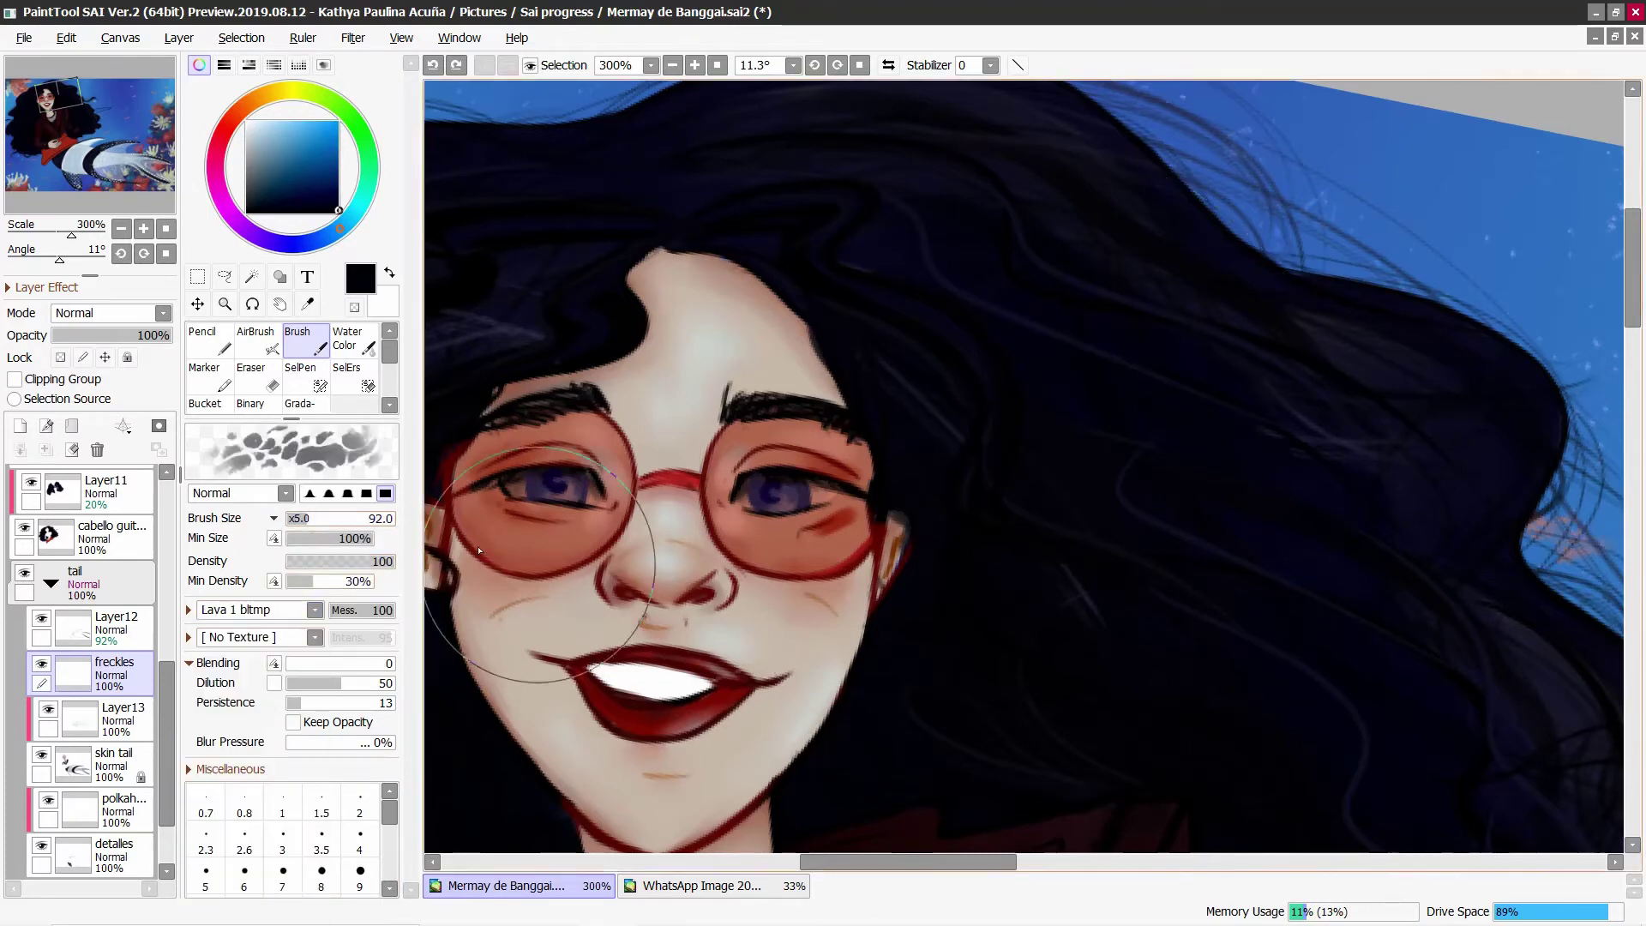
click(335, 518)
click(317, 518)
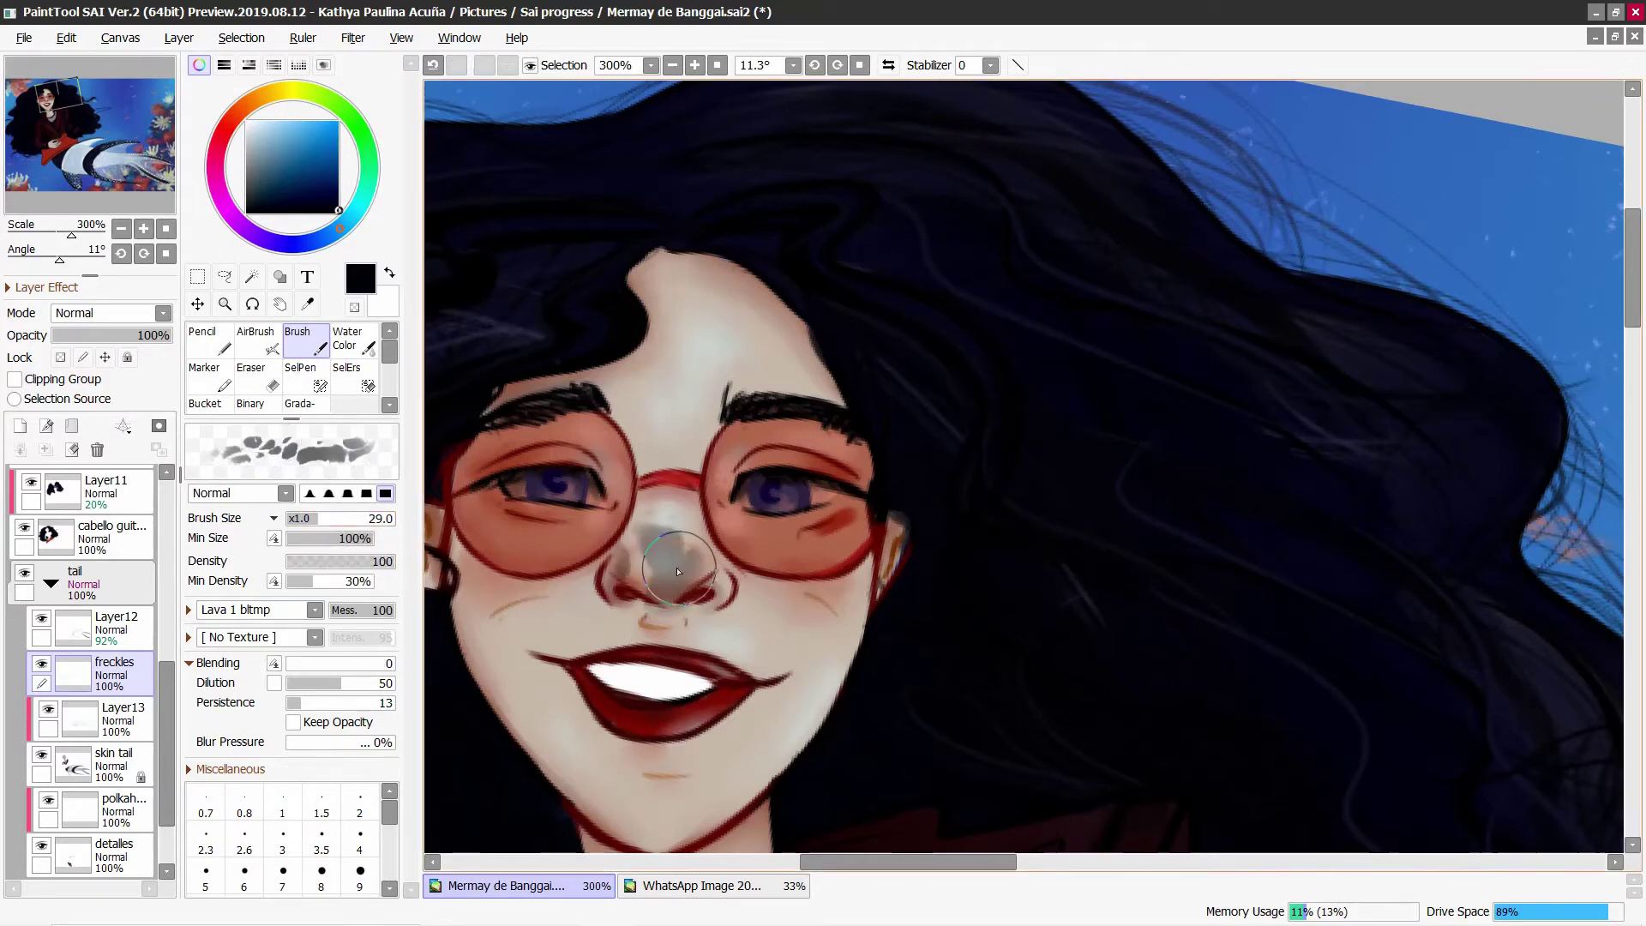
Step: Test the Speckle 1 bltmp brush shape, and paint light blue freckles on the face with Speckle 2 bltmp at size 14
click(315, 610)
click(270, 810)
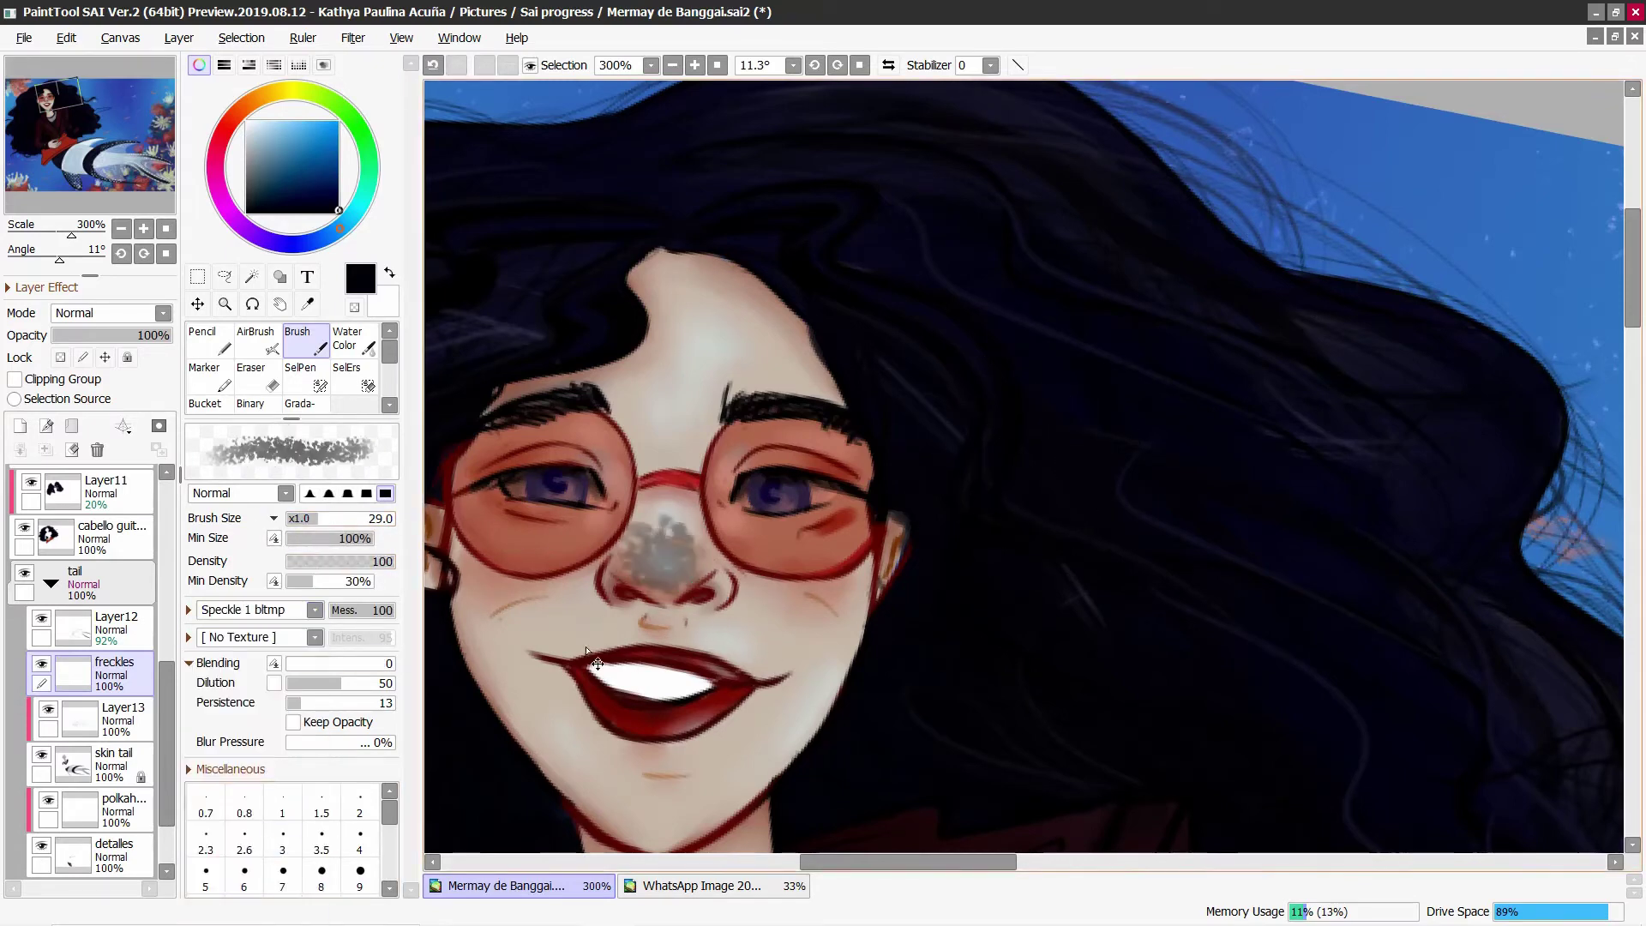
click(315, 610)
click(248, 911)
click(302, 518)
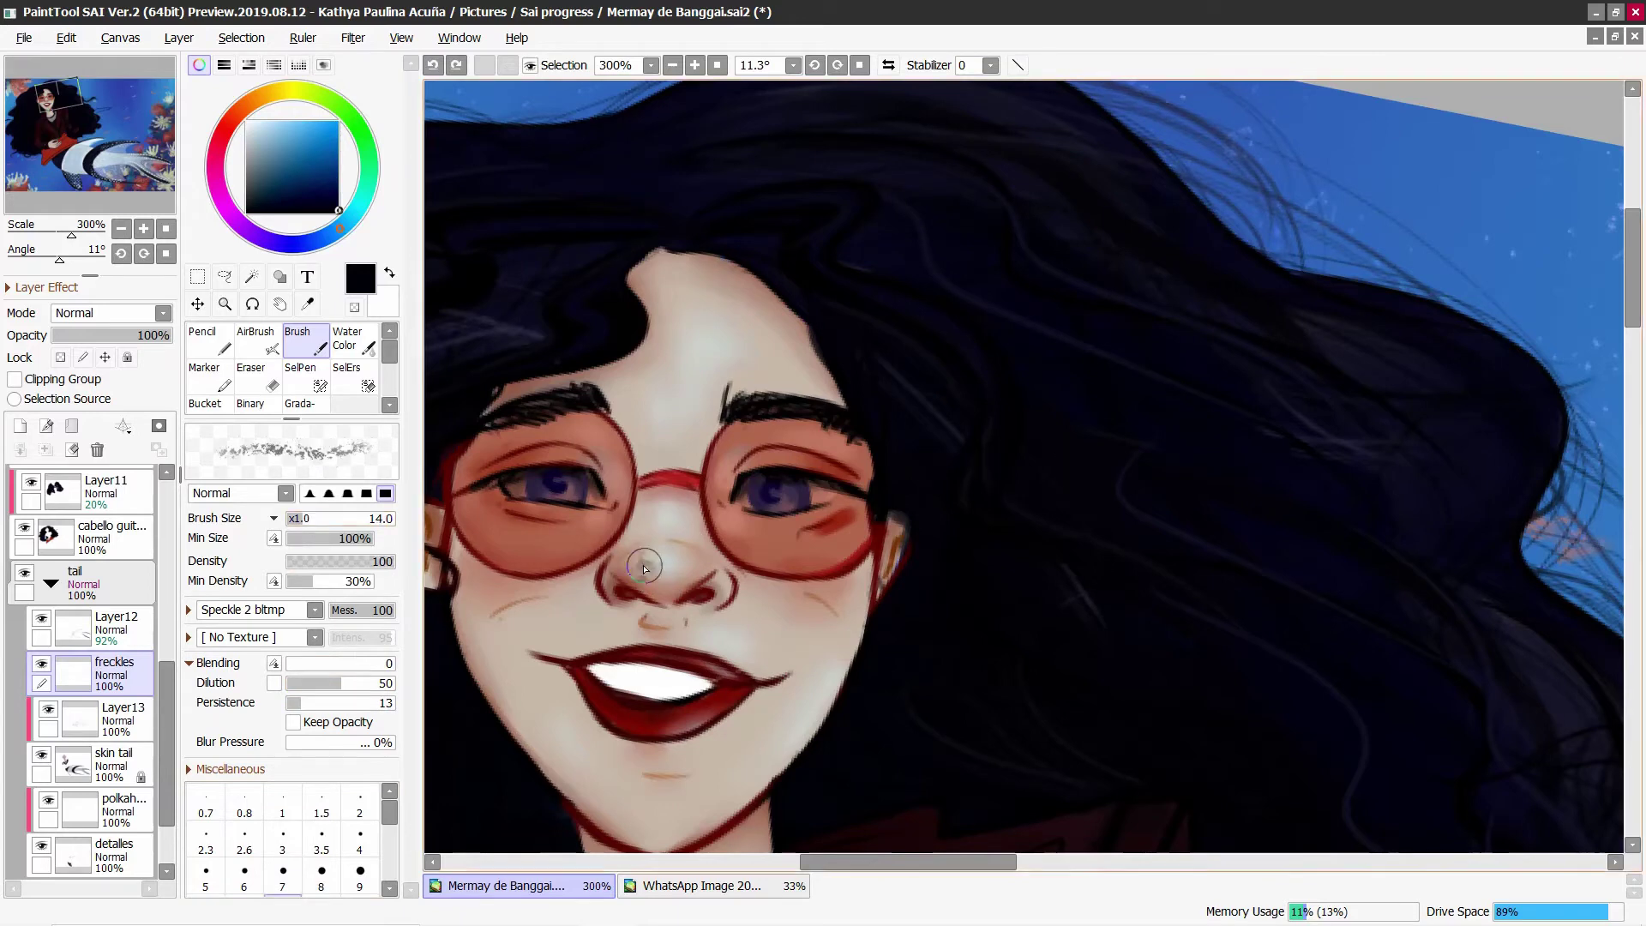
click(288, 121)
click(666, 559)
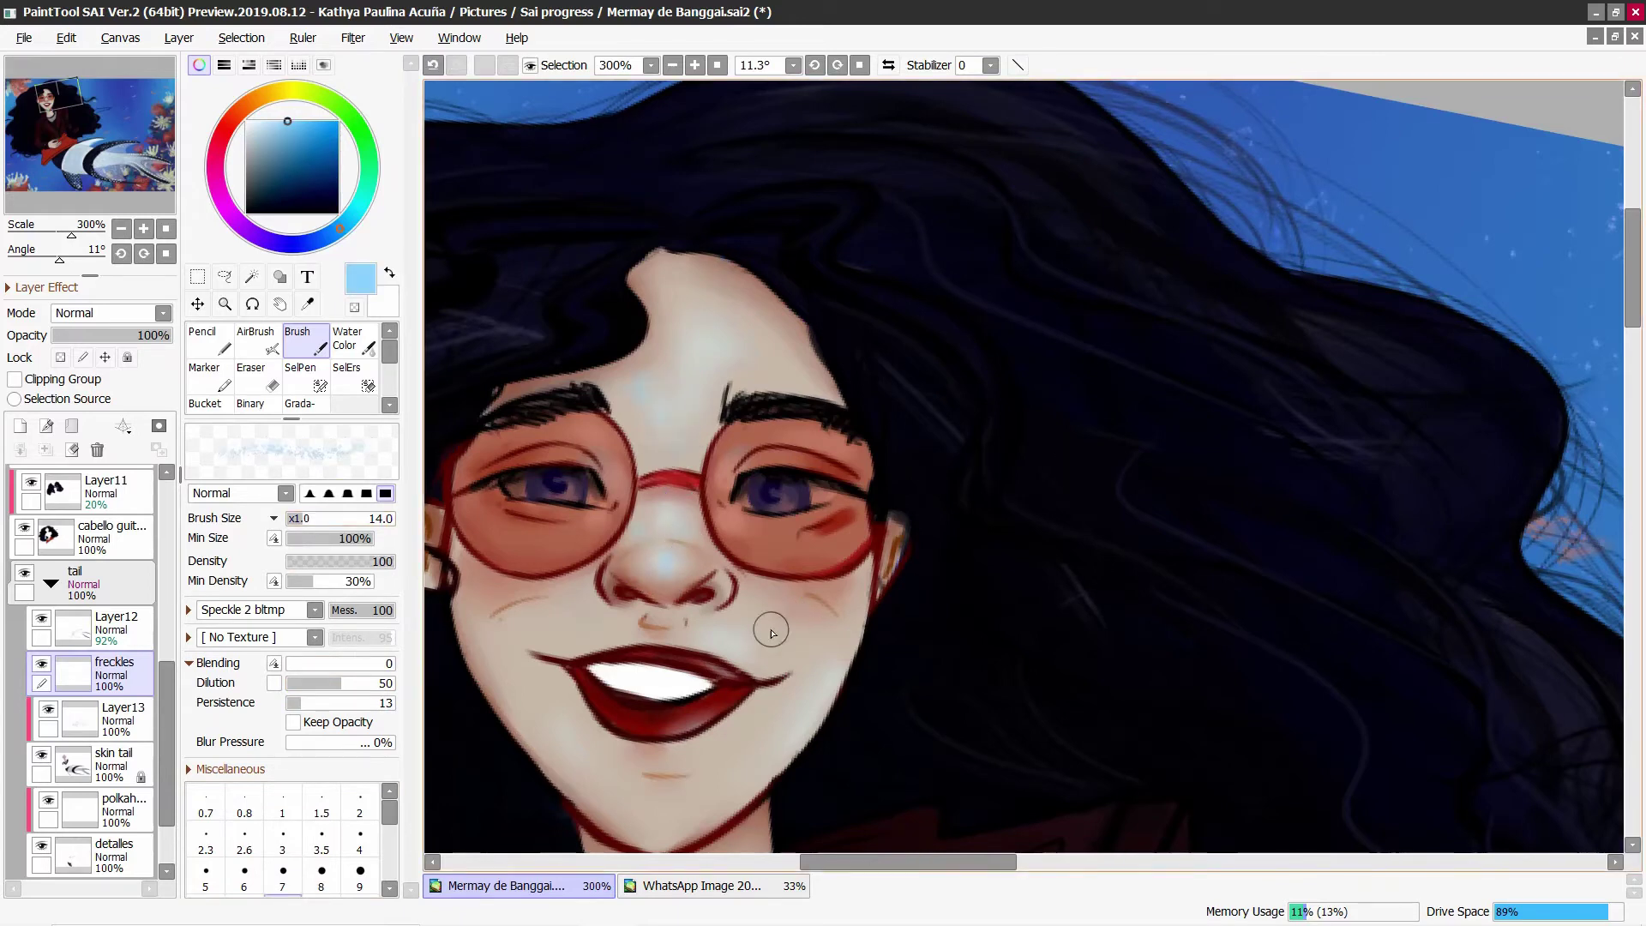
Step: Set the freckles layer to Overlay mode at 73% opacity and straighten the canvas rotation to 0°
key(o)
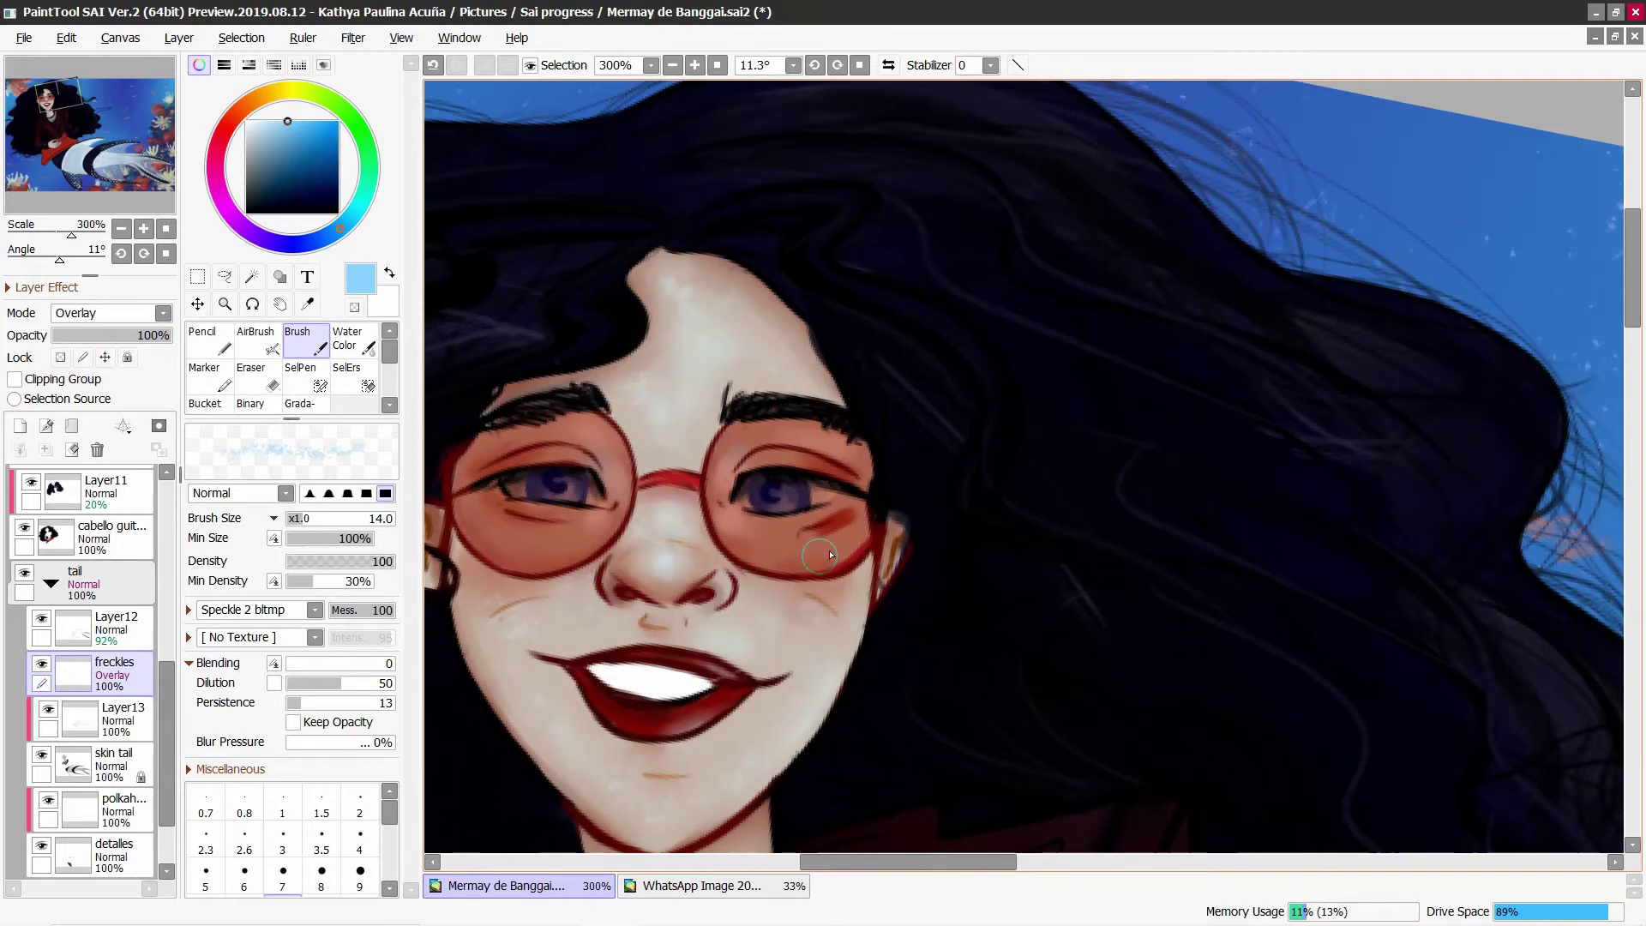
scroll(777, 636, down, 1)
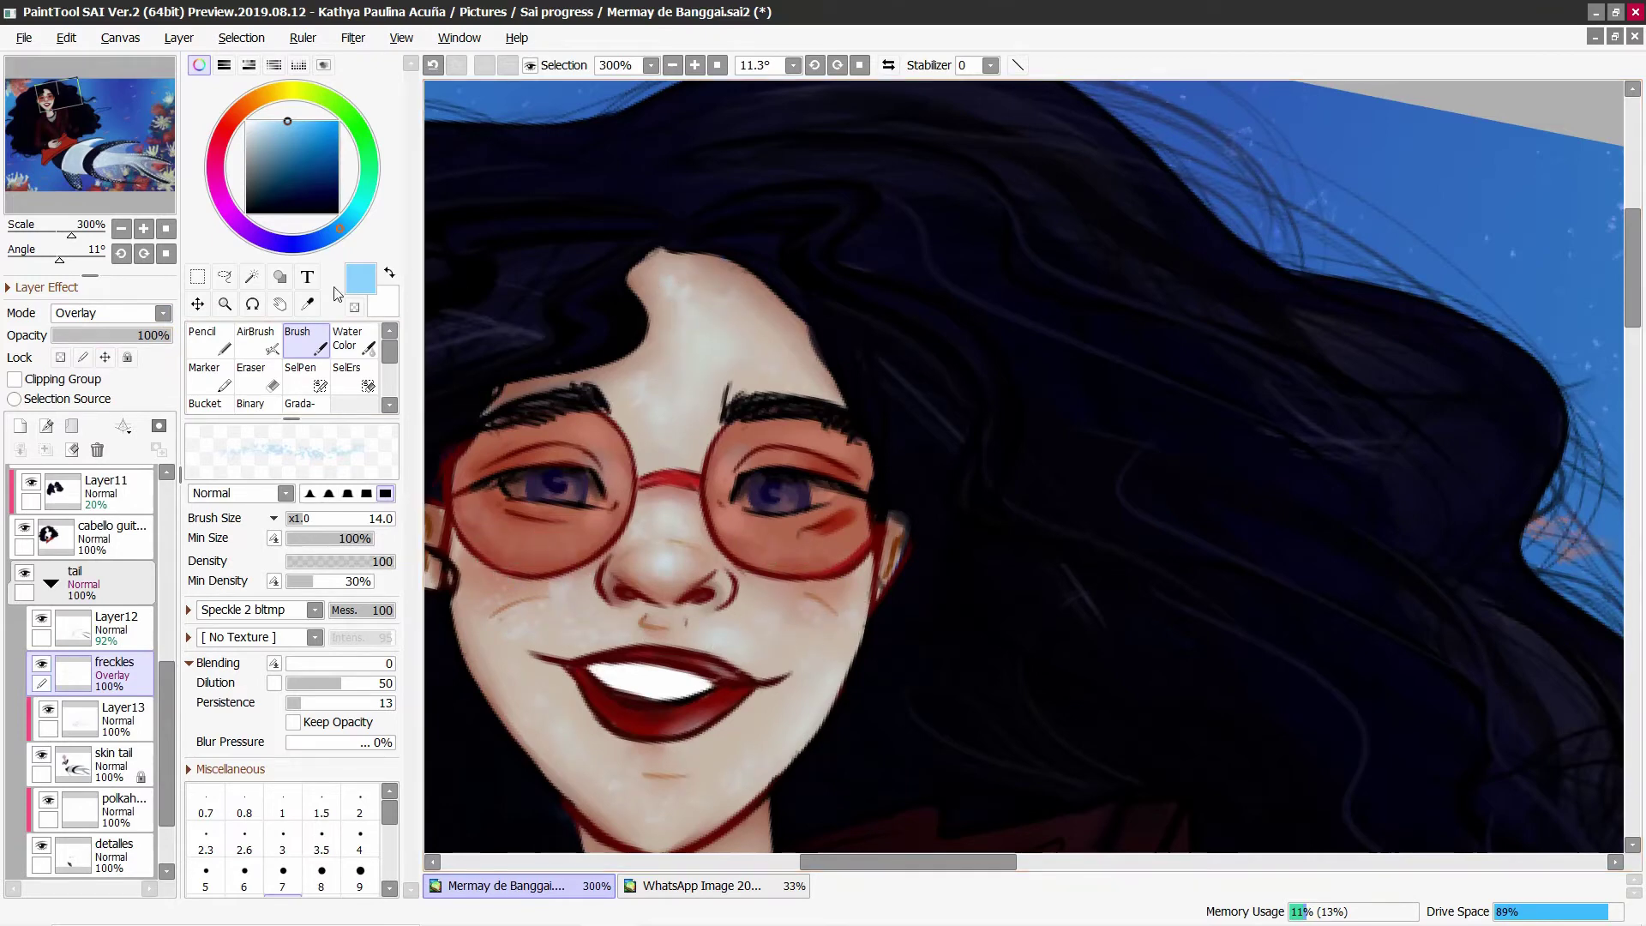
drag(743, 772, 743, 516)
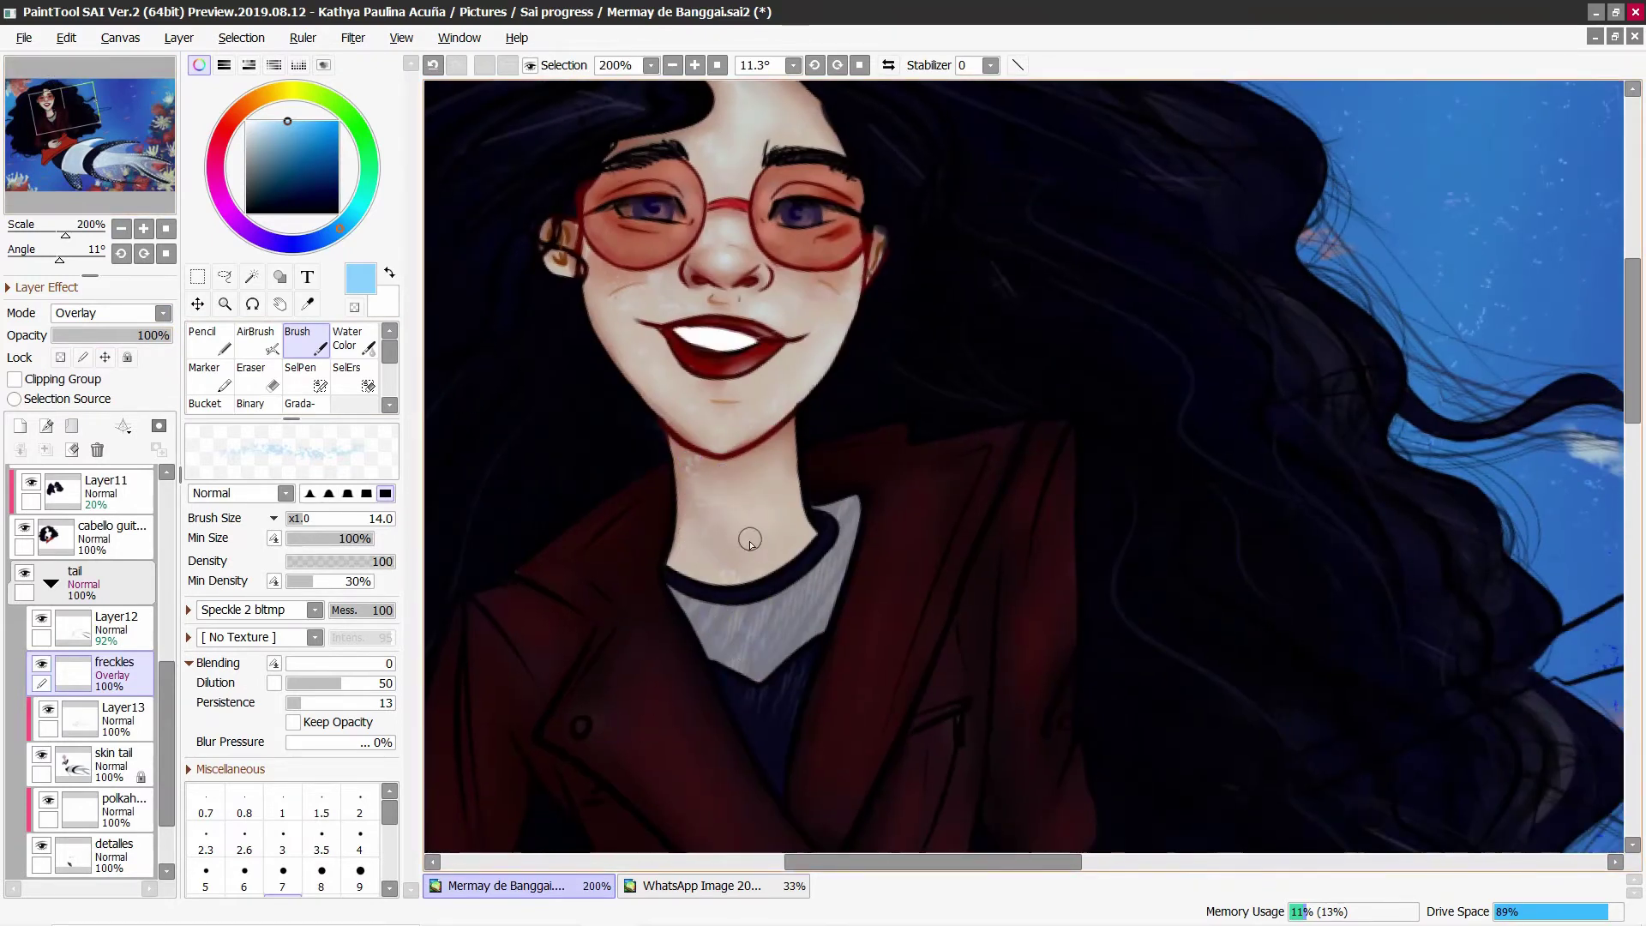
drag(167, 335, 139, 335)
drag(65, 234, 49, 234)
click(146, 253)
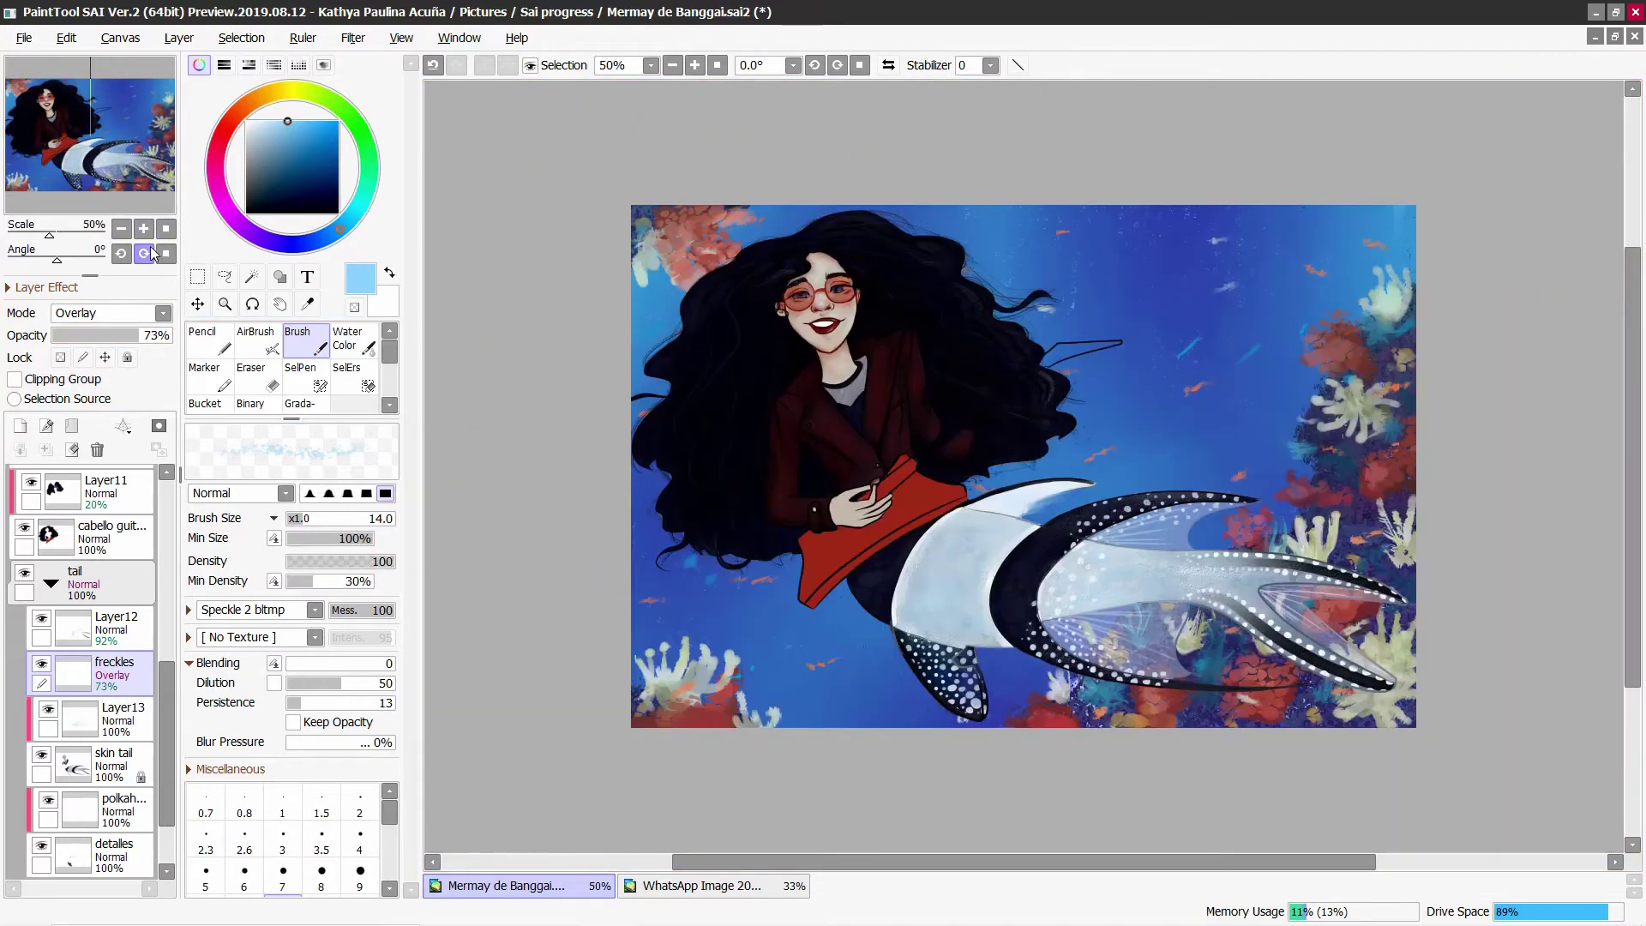
Step: Toggle the visibility of individual layers to find which one holds the hand's skin colour
scroll(665, 539, up, 4)
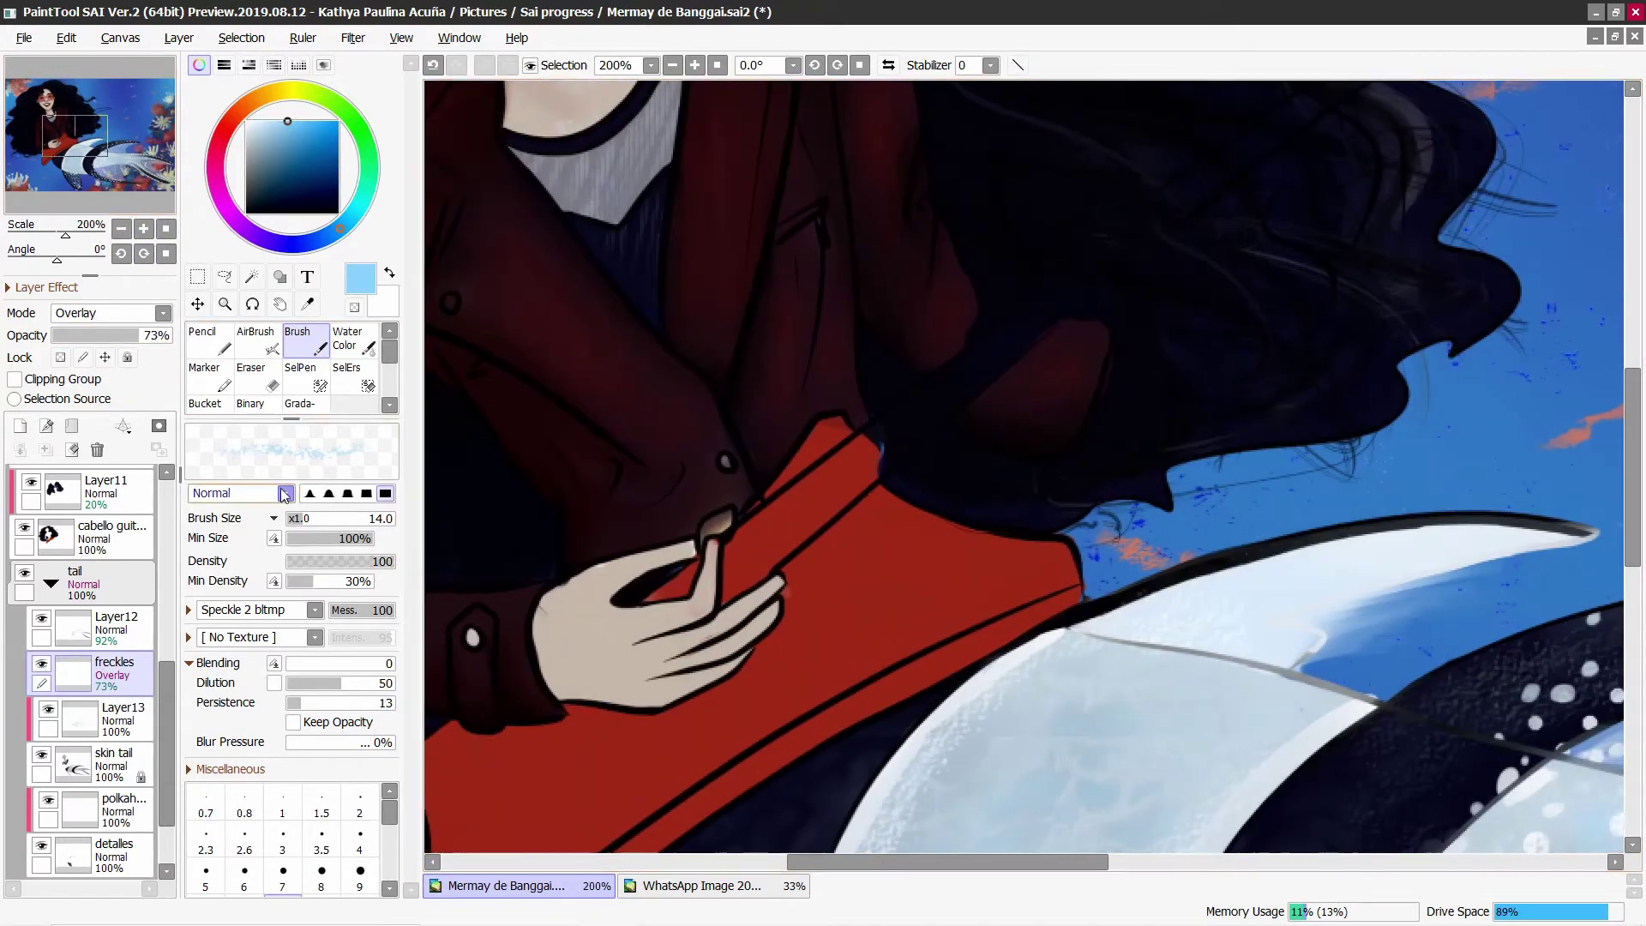
click(41, 756)
click(41, 755)
scroll(86, 652, up, 2)
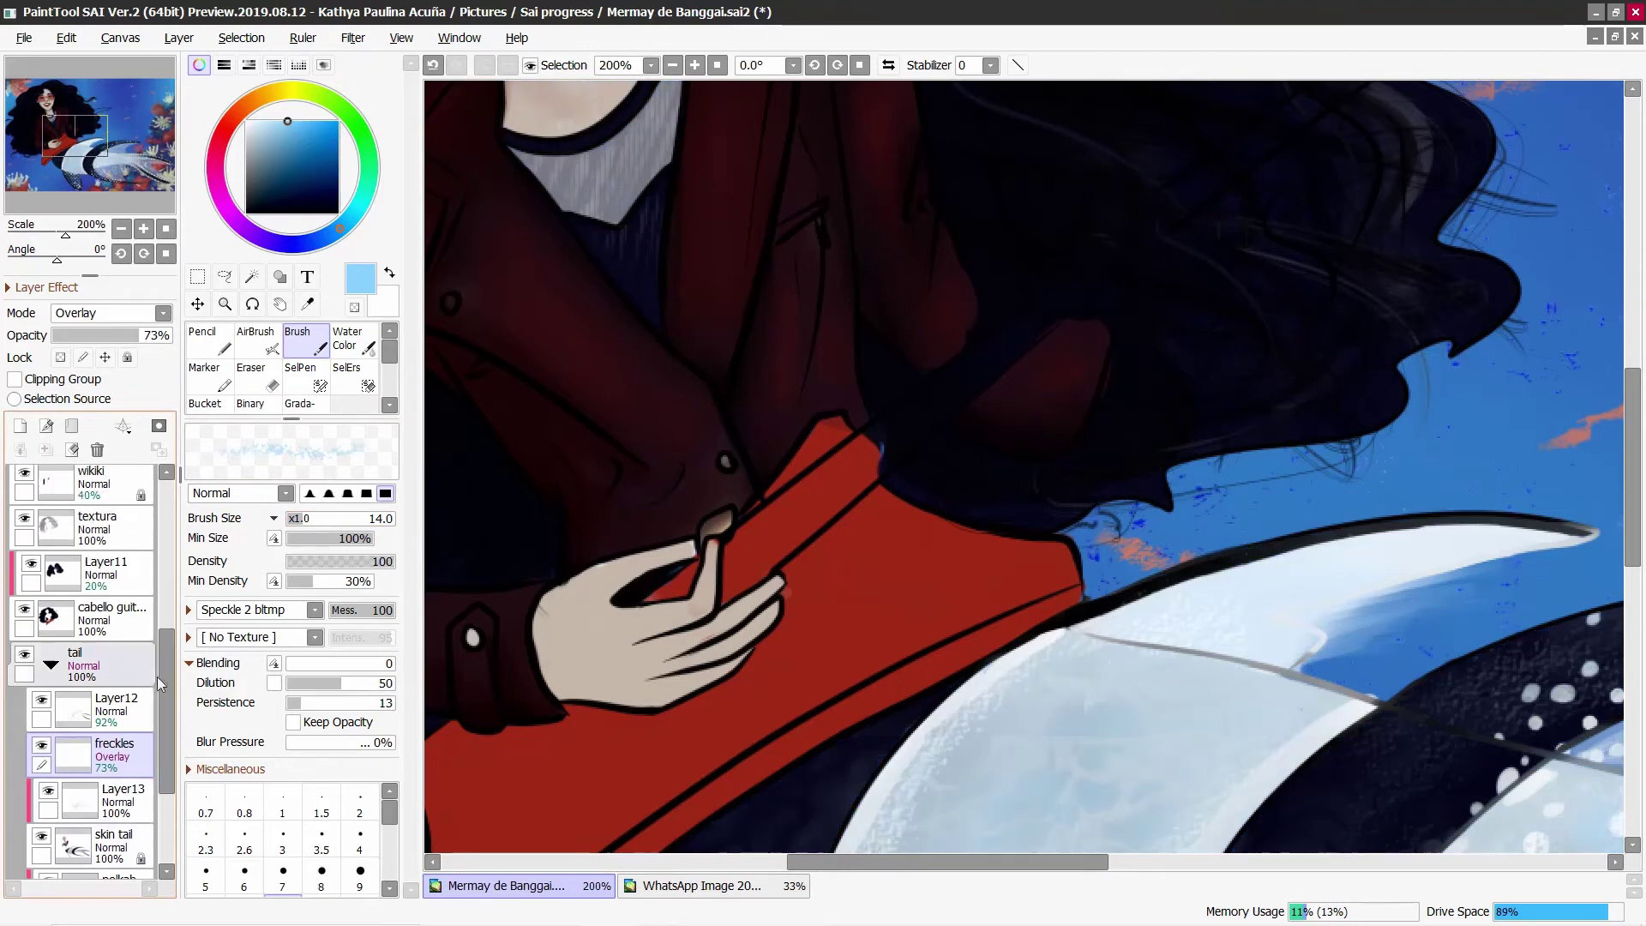
click(31, 566)
click(31, 566)
scroll(86, 669, up, 6)
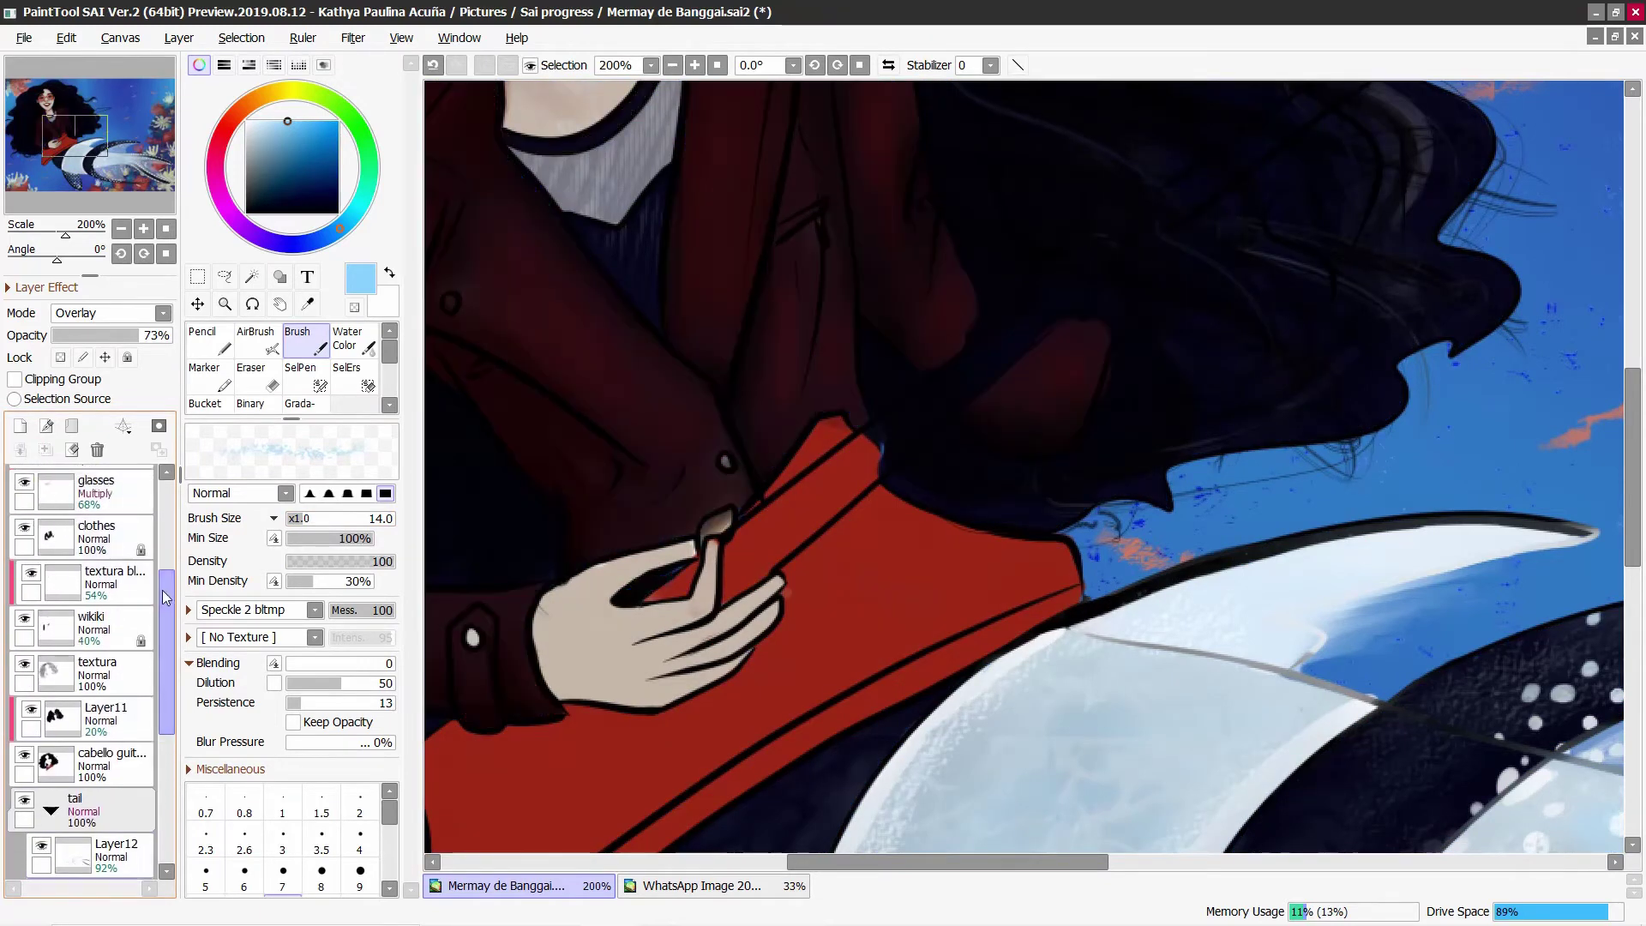
scroll(34, 755, down, 6)
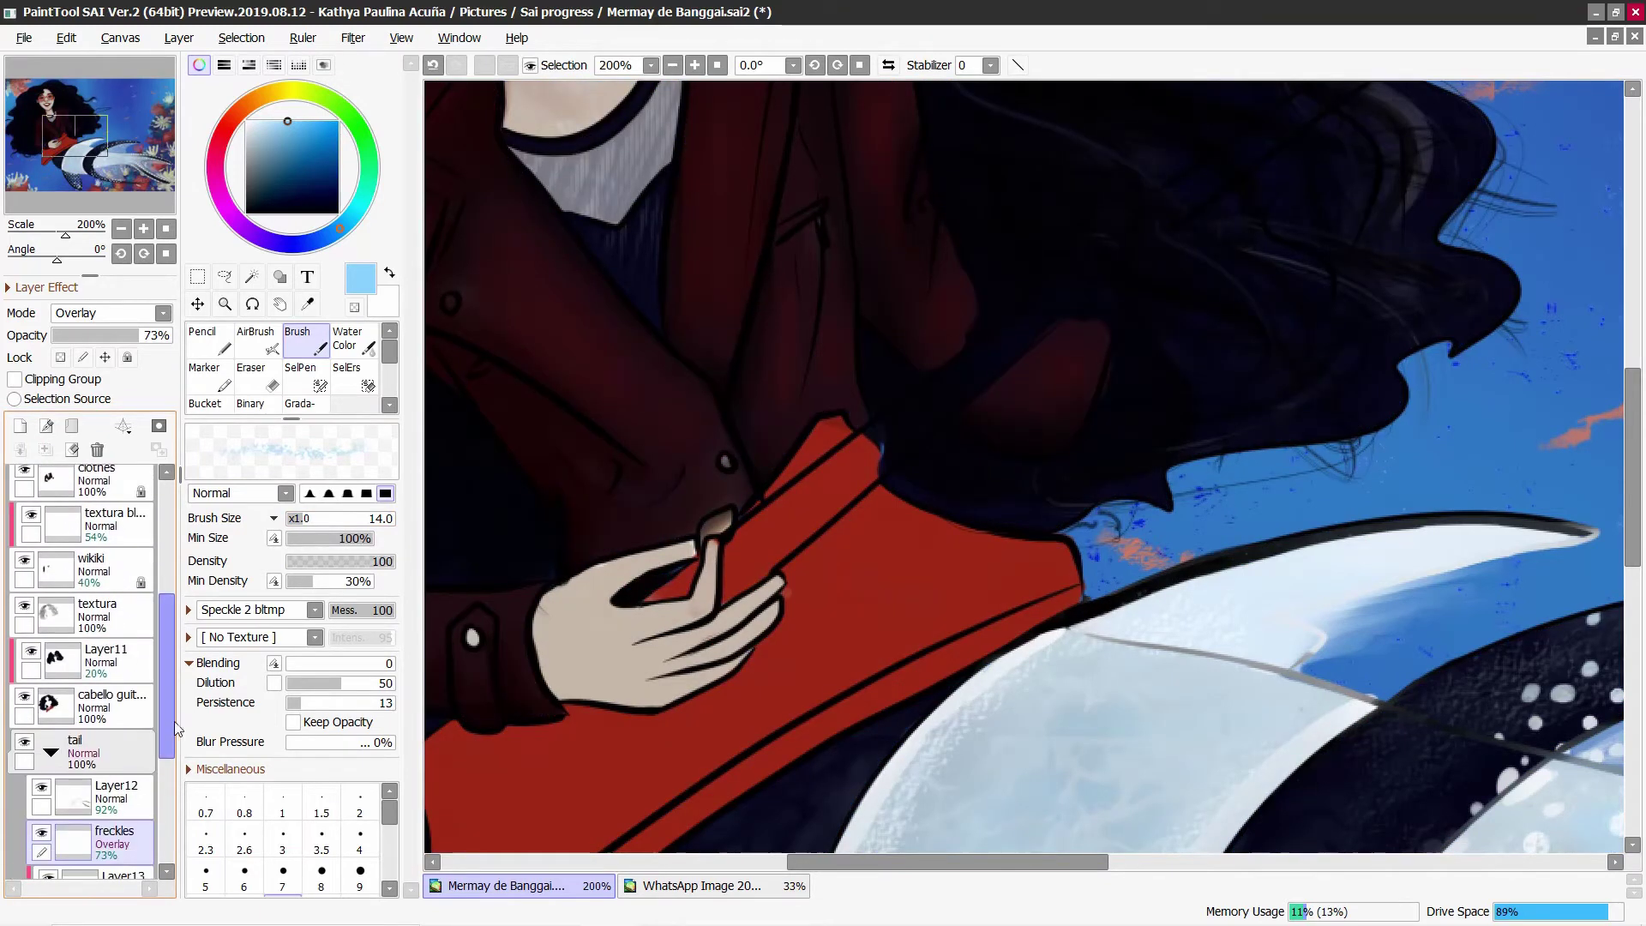
scroll(43, 771, down, 1)
click(41, 769)
click(41, 769)
scroll(35, 729, up, 7)
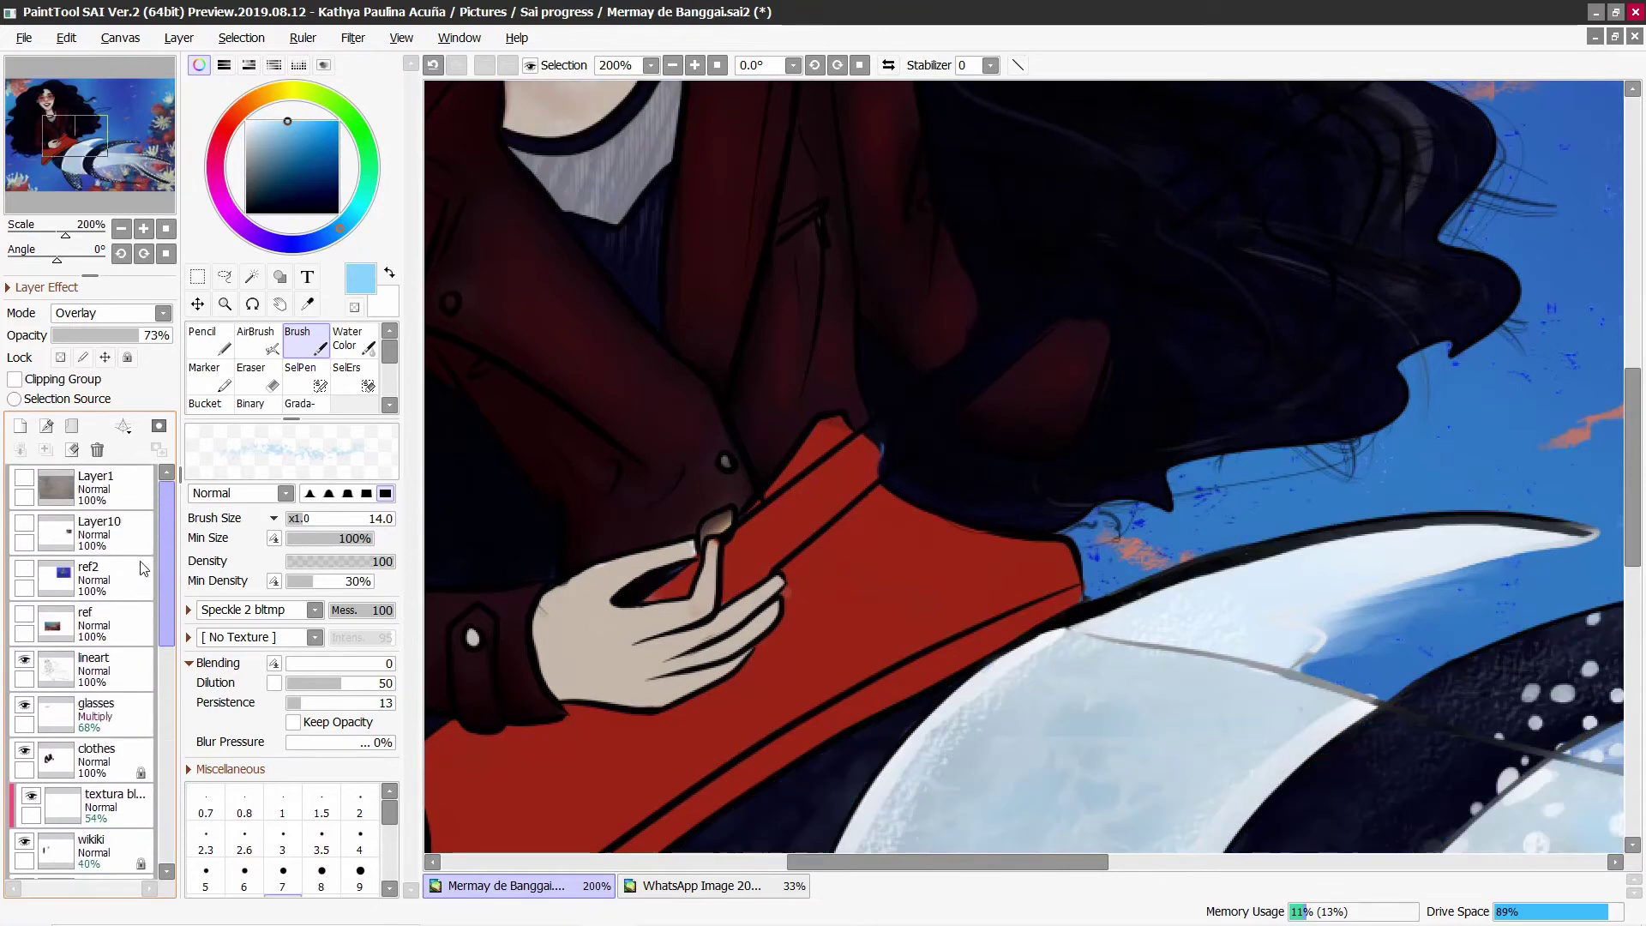
click(26, 662)
click(26, 661)
scroll(26, 755, down, 4)
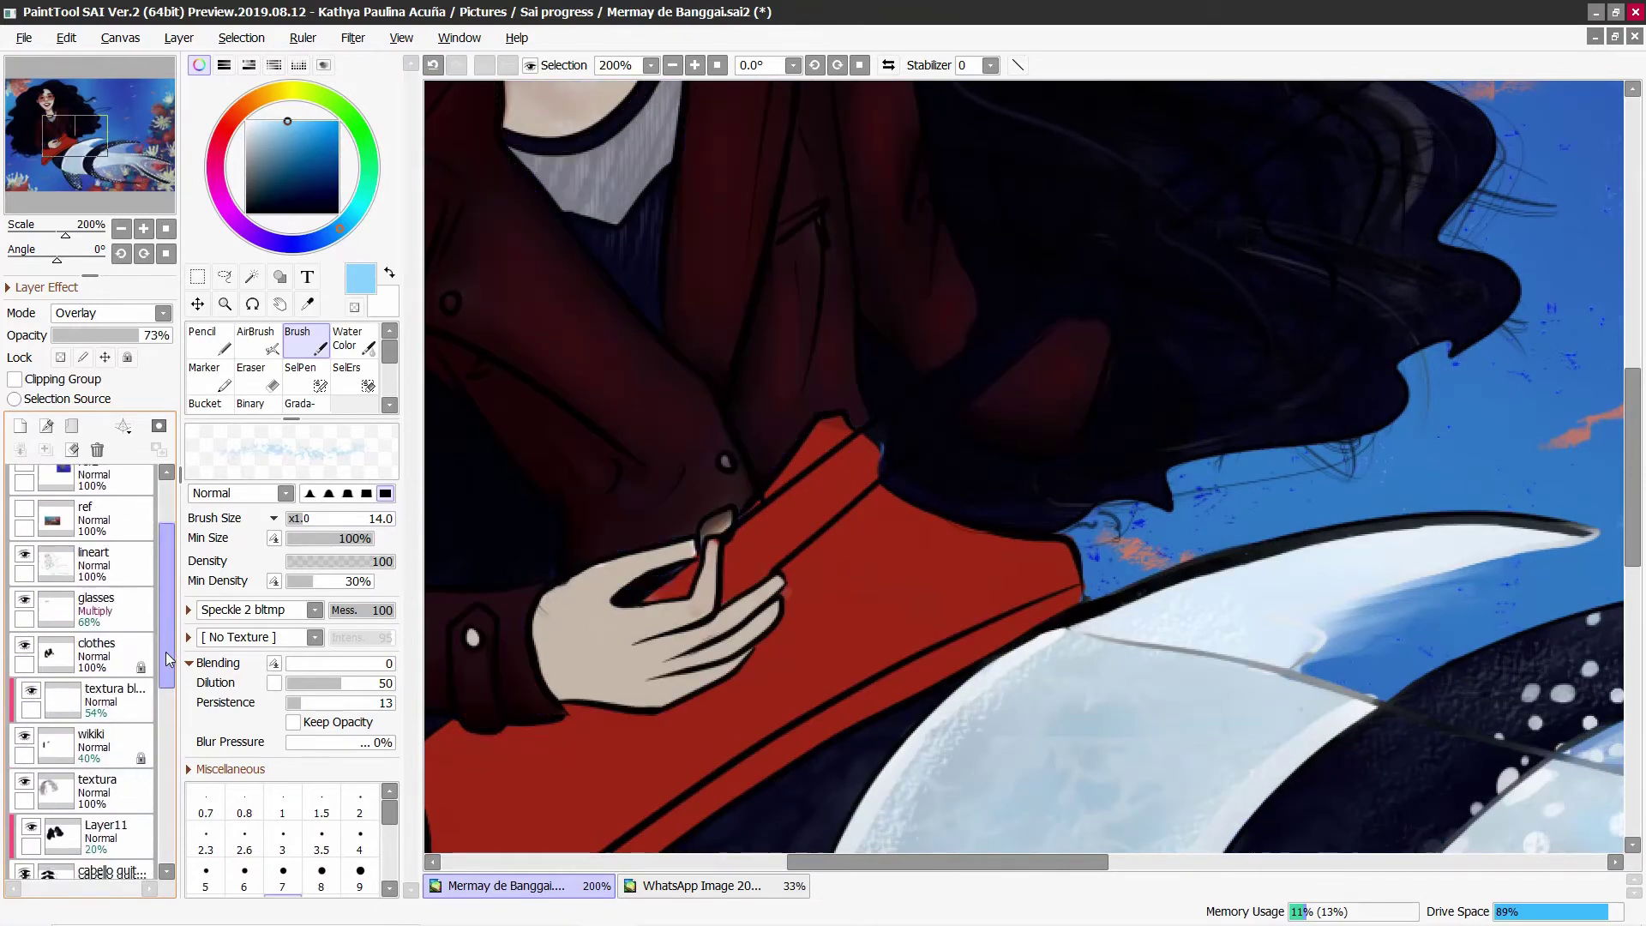
click(28, 810)
click(29, 810)
scroll(28, 810, down, 3)
Step: Hide the tail and bck groups and the layers above the cabello guit... layer to isolate the hand's layer
click(24, 705)
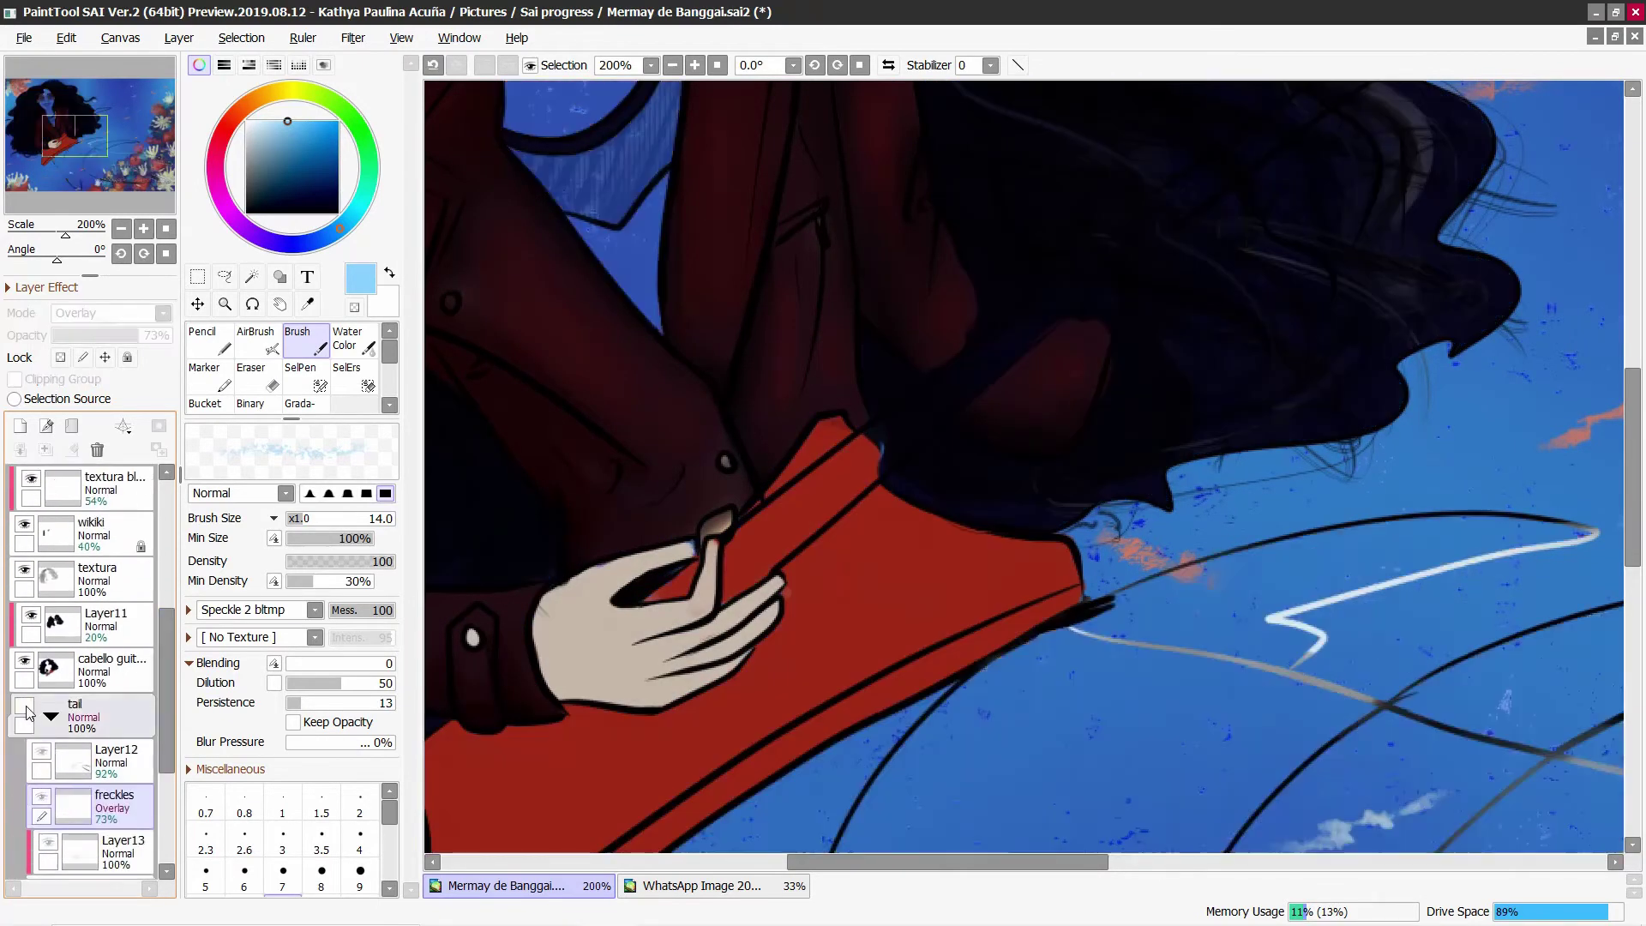
click(51, 716)
click(24, 750)
scroll(26, 752, up, 3)
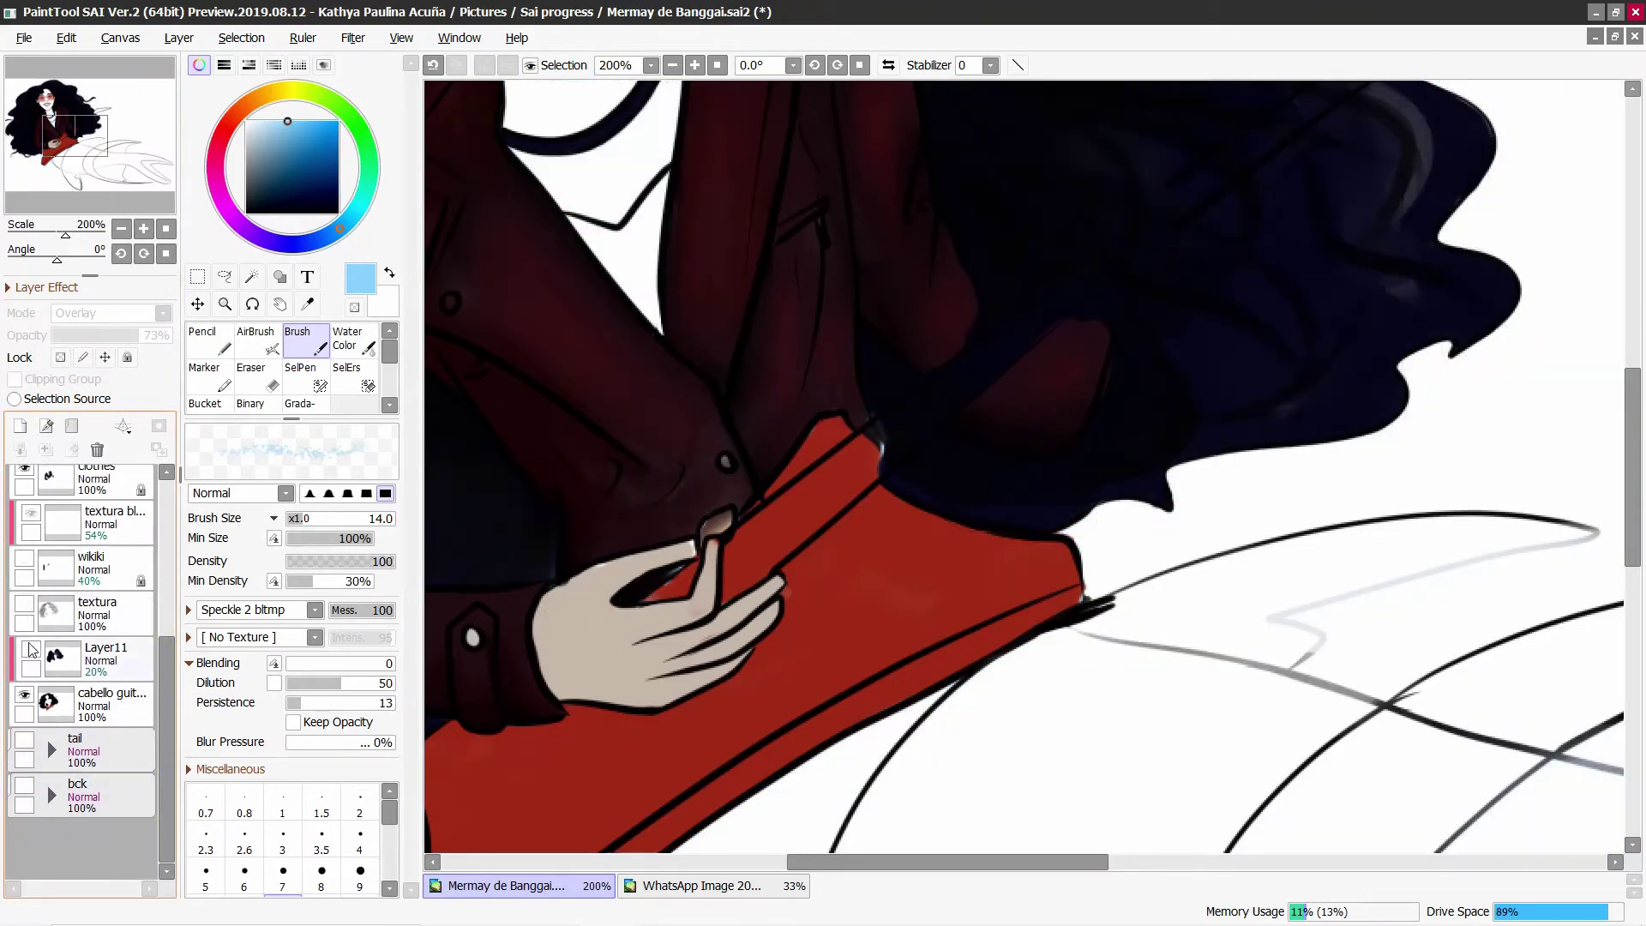
drag(26, 763, 25, 628)
click(28, 496)
scroll(28, 495, down, 1)
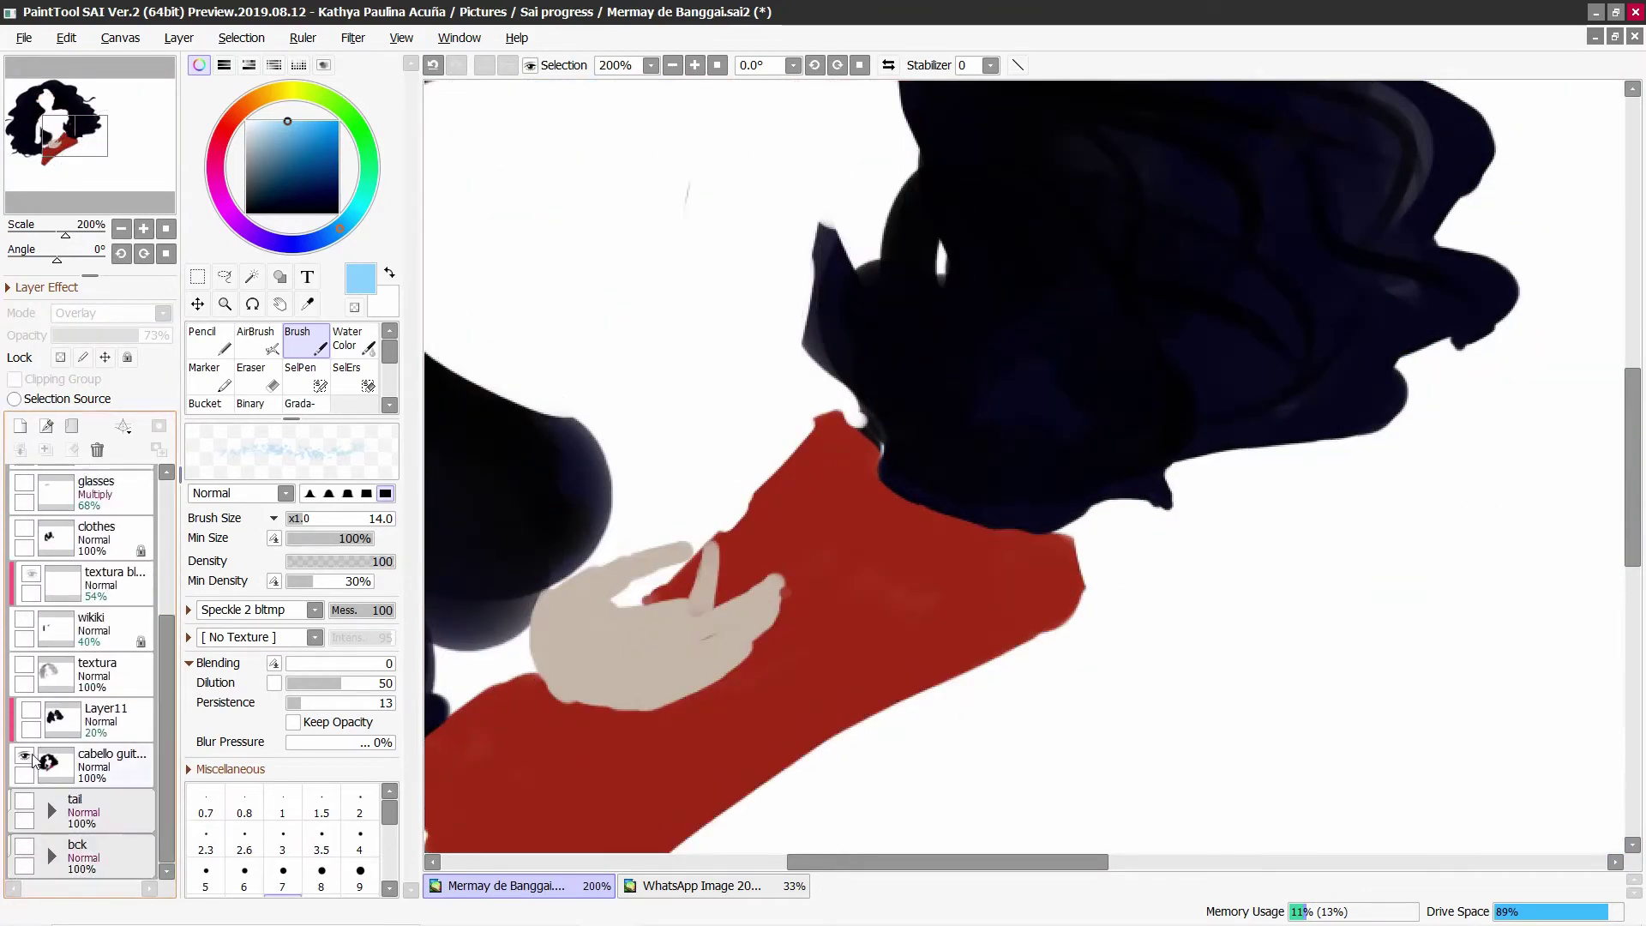
Step: Show the hidden tail and bck groups and the artwork layers again
click(94, 767)
click(77, 722)
drag(24, 845, 24, 480)
scroll(23, 562, up, 3)
click(23, 559)
Step: Set the Brush density to 45, hide the textura layer and make the cabello guit... layer active
click(103, 699)
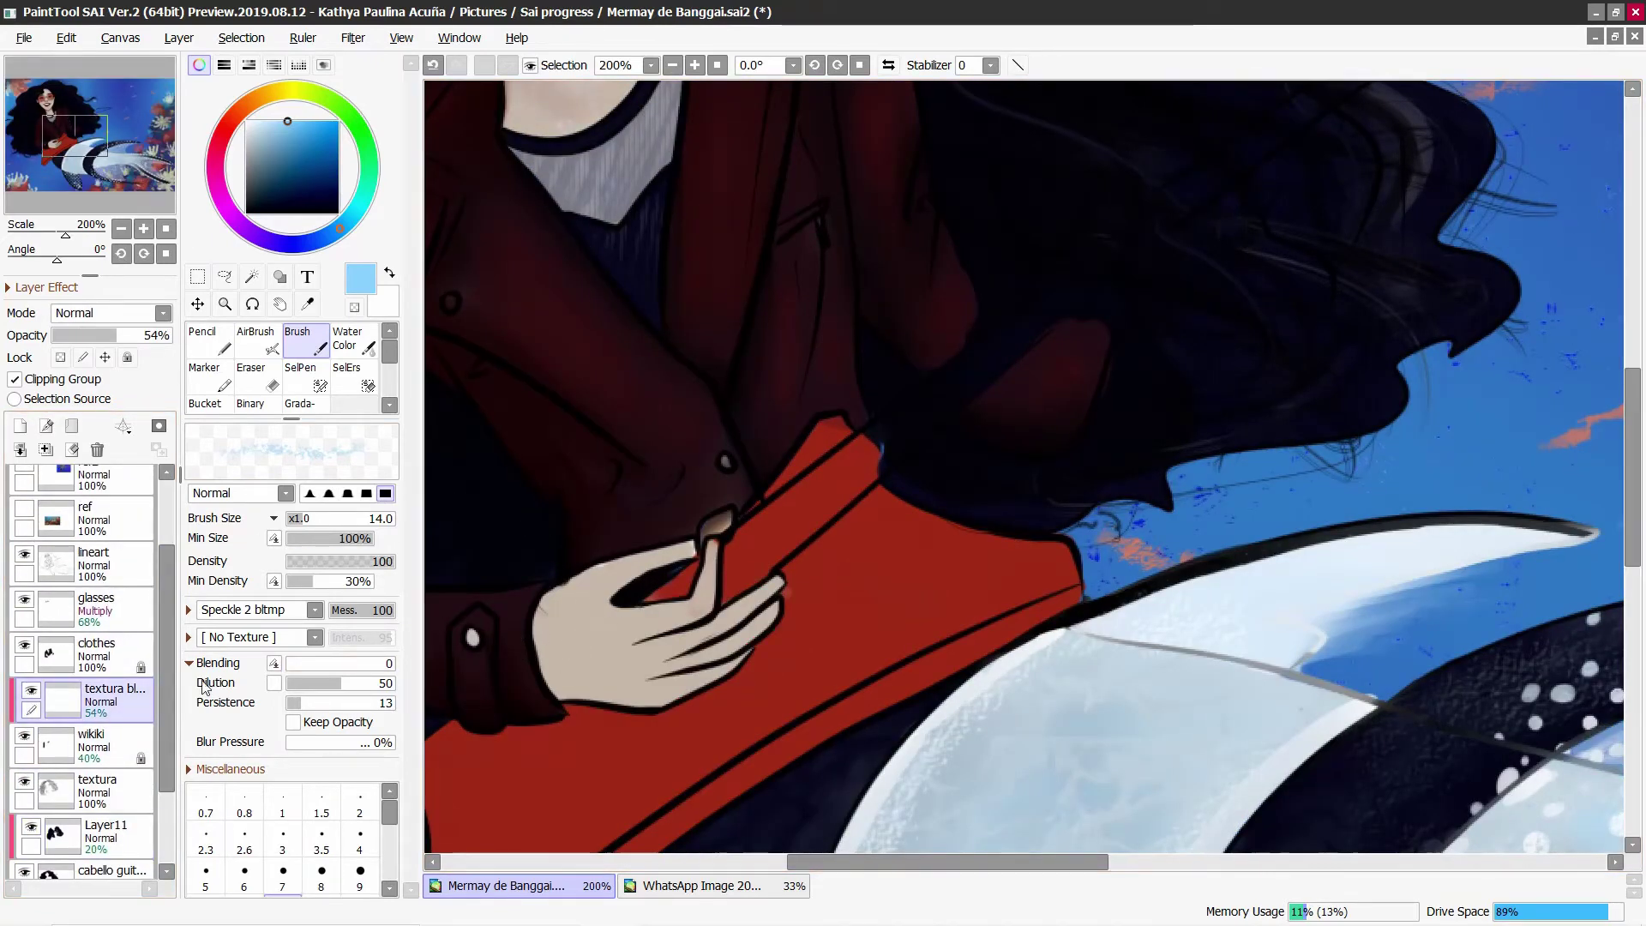
scroll(86, 686, down, 1)
click(103, 716)
click(103, 761)
click(336, 560)
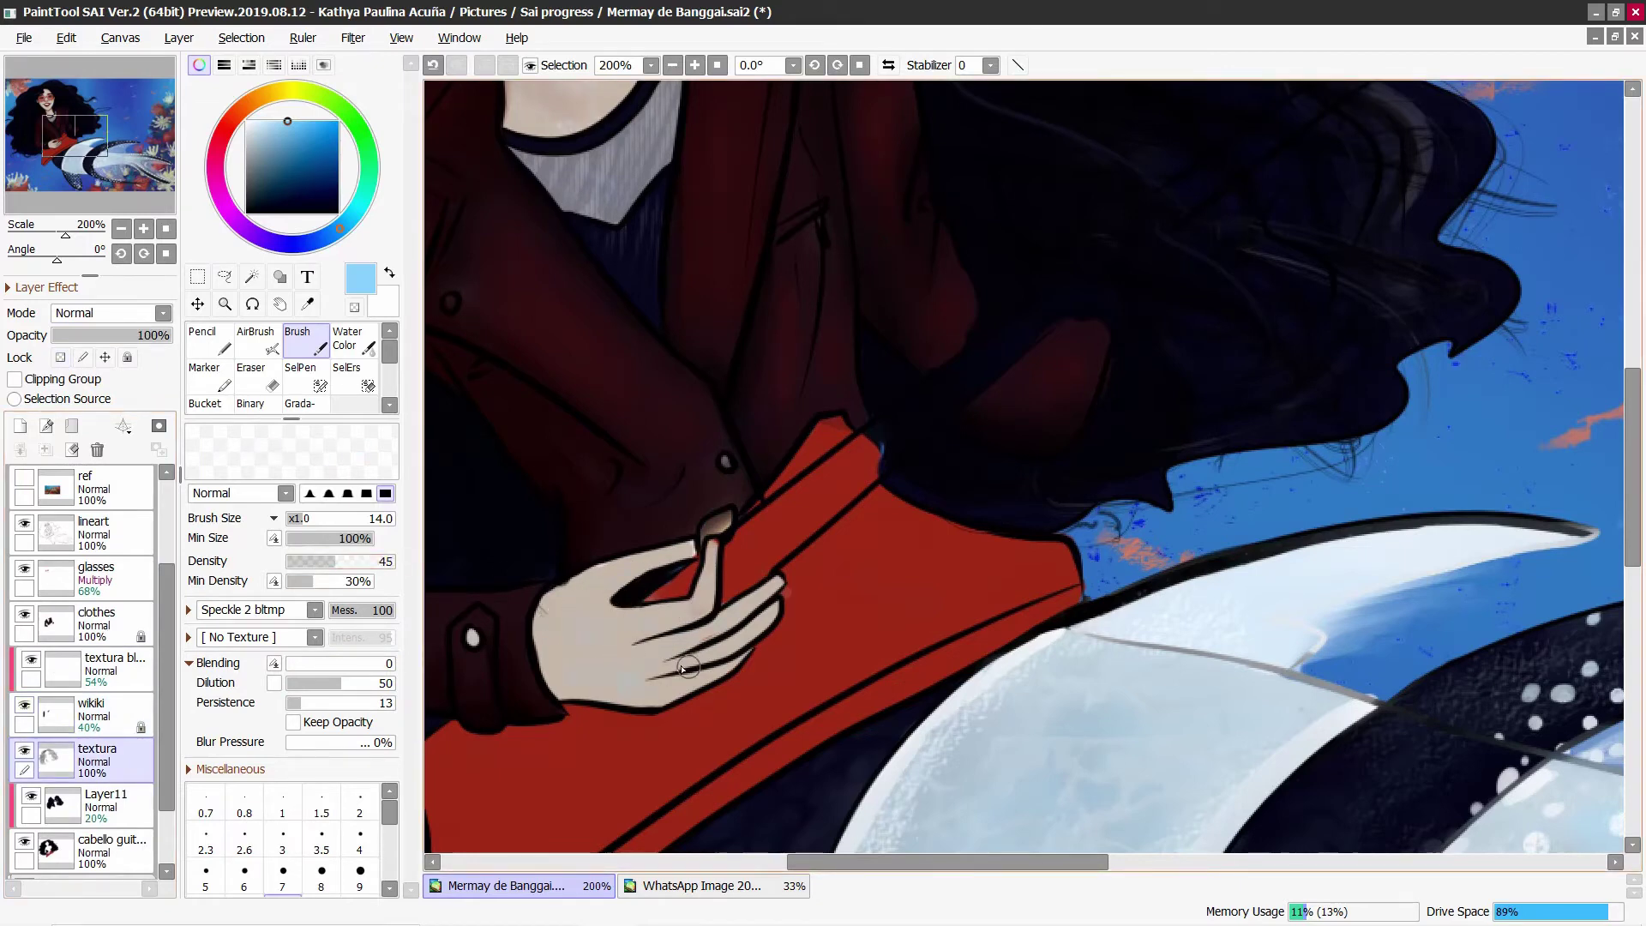
click(24, 750)
click(103, 849)
Step: Lock the layer's transparency and shade the hand and finger edges brown with a Simple Circle Brush at size 6.4
click(307, 304)
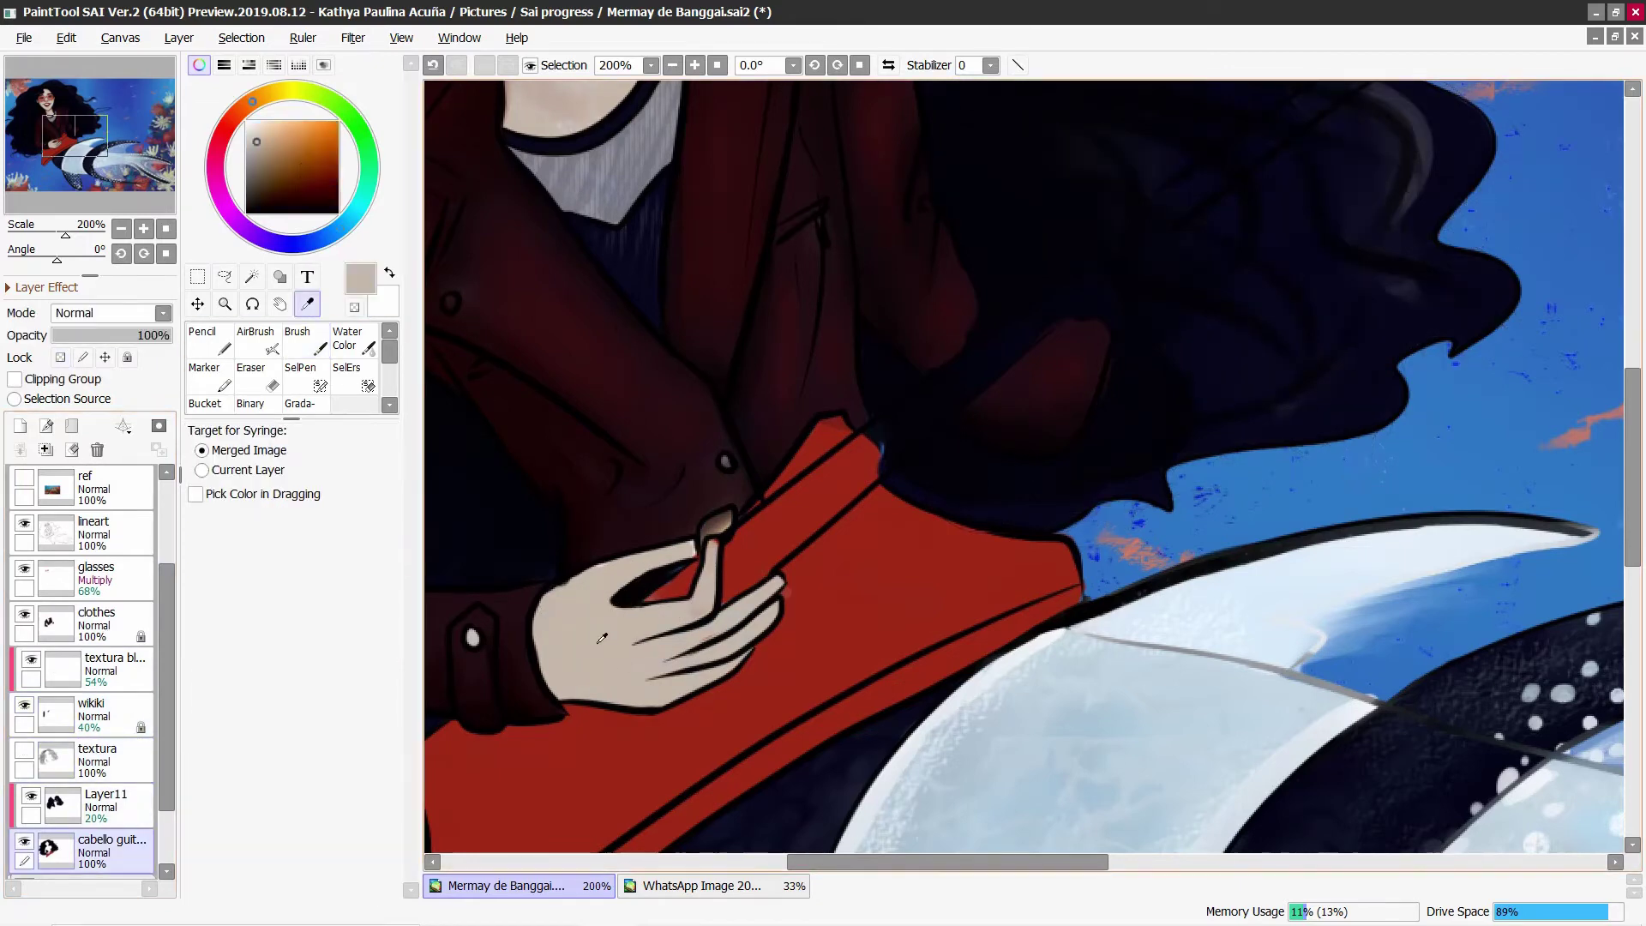
click(300, 343)
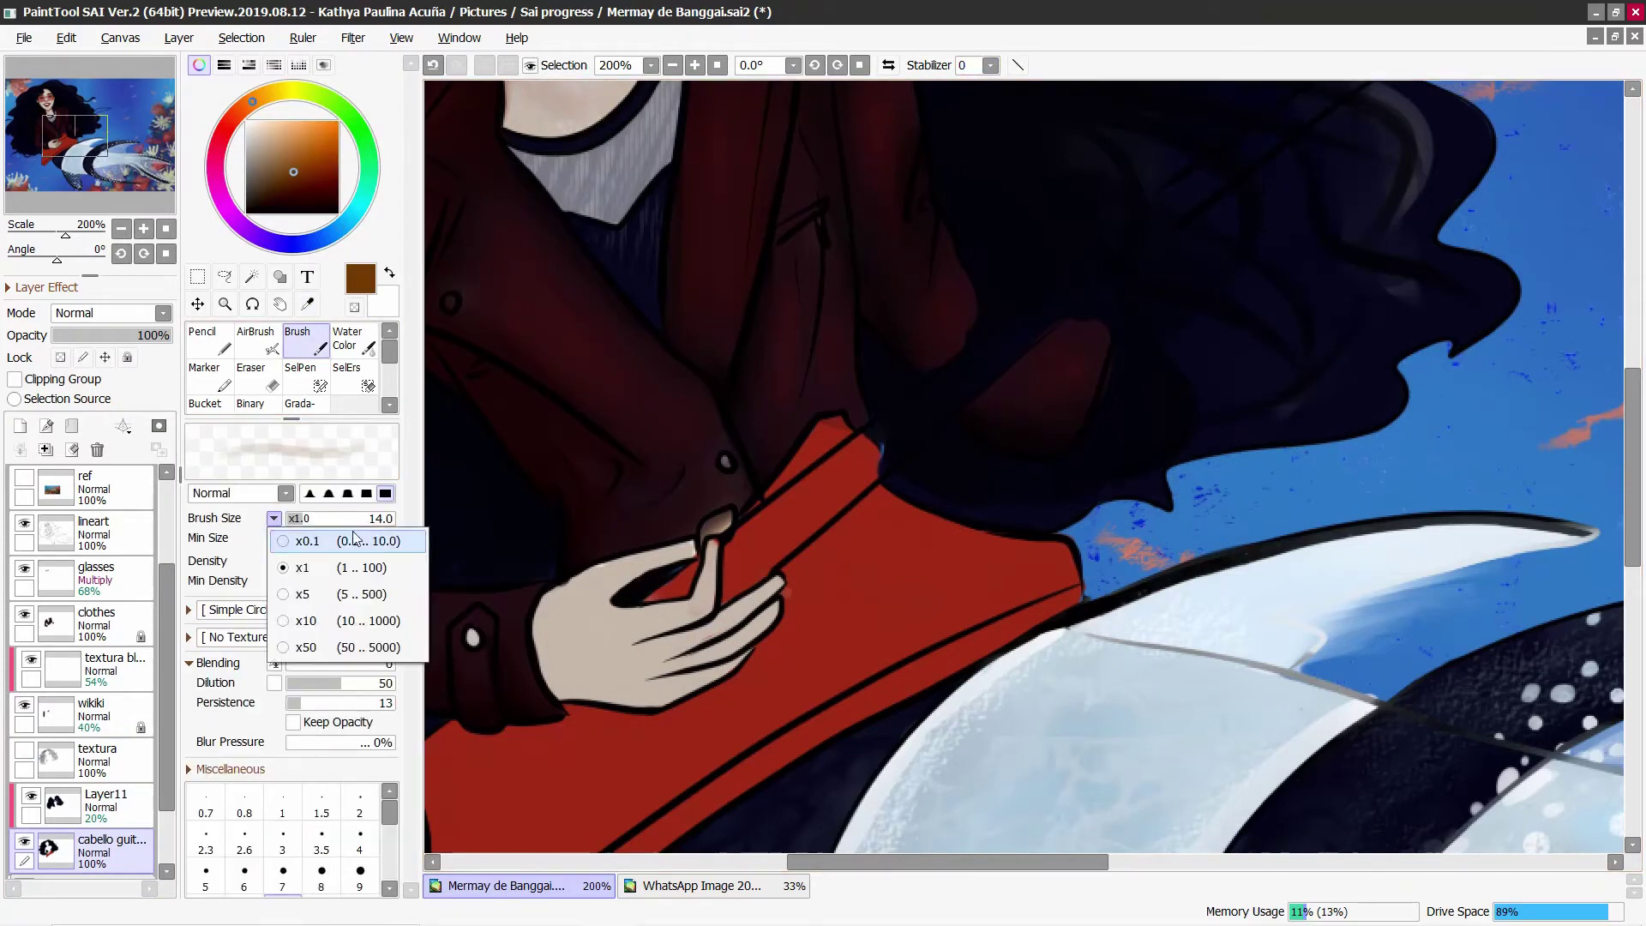
key(shift+t)
drag(625, 575, 699, 551)
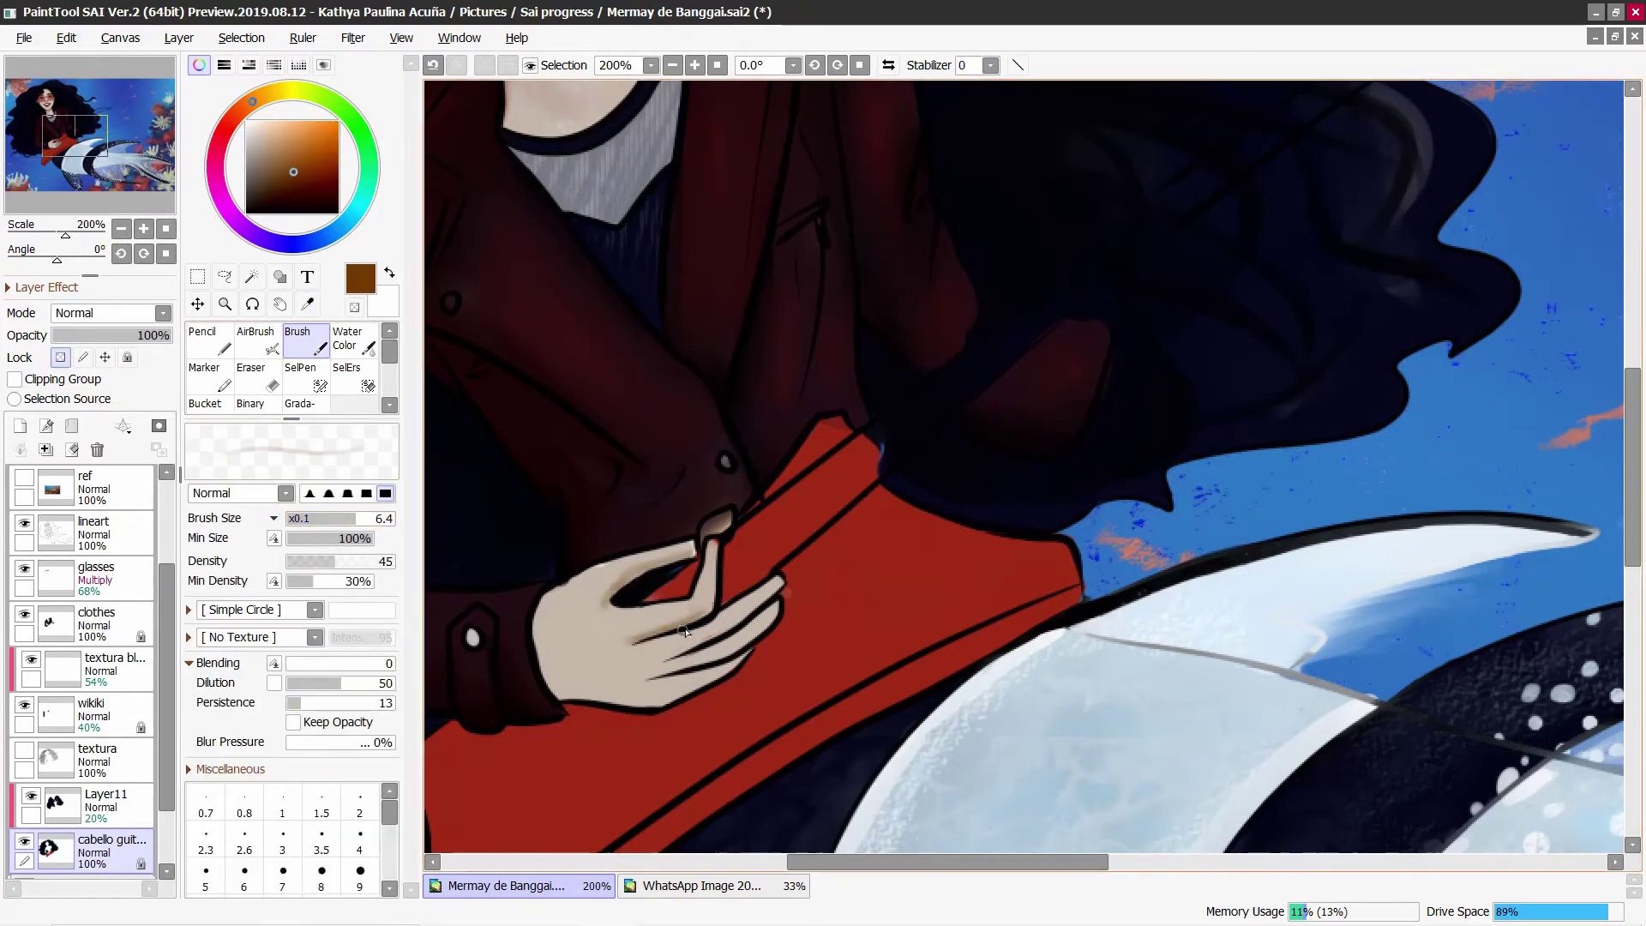
drag(648, 641, 762, 610)
drag(570, 703, 673, 693)
drag(557, 596, 677, 540)
Step: Add pale peach highlights and reddish-brown touches to the hand and fingers with the Brush at size 10
alt+click(600, 652)
drag(613, 630, 662, 660)
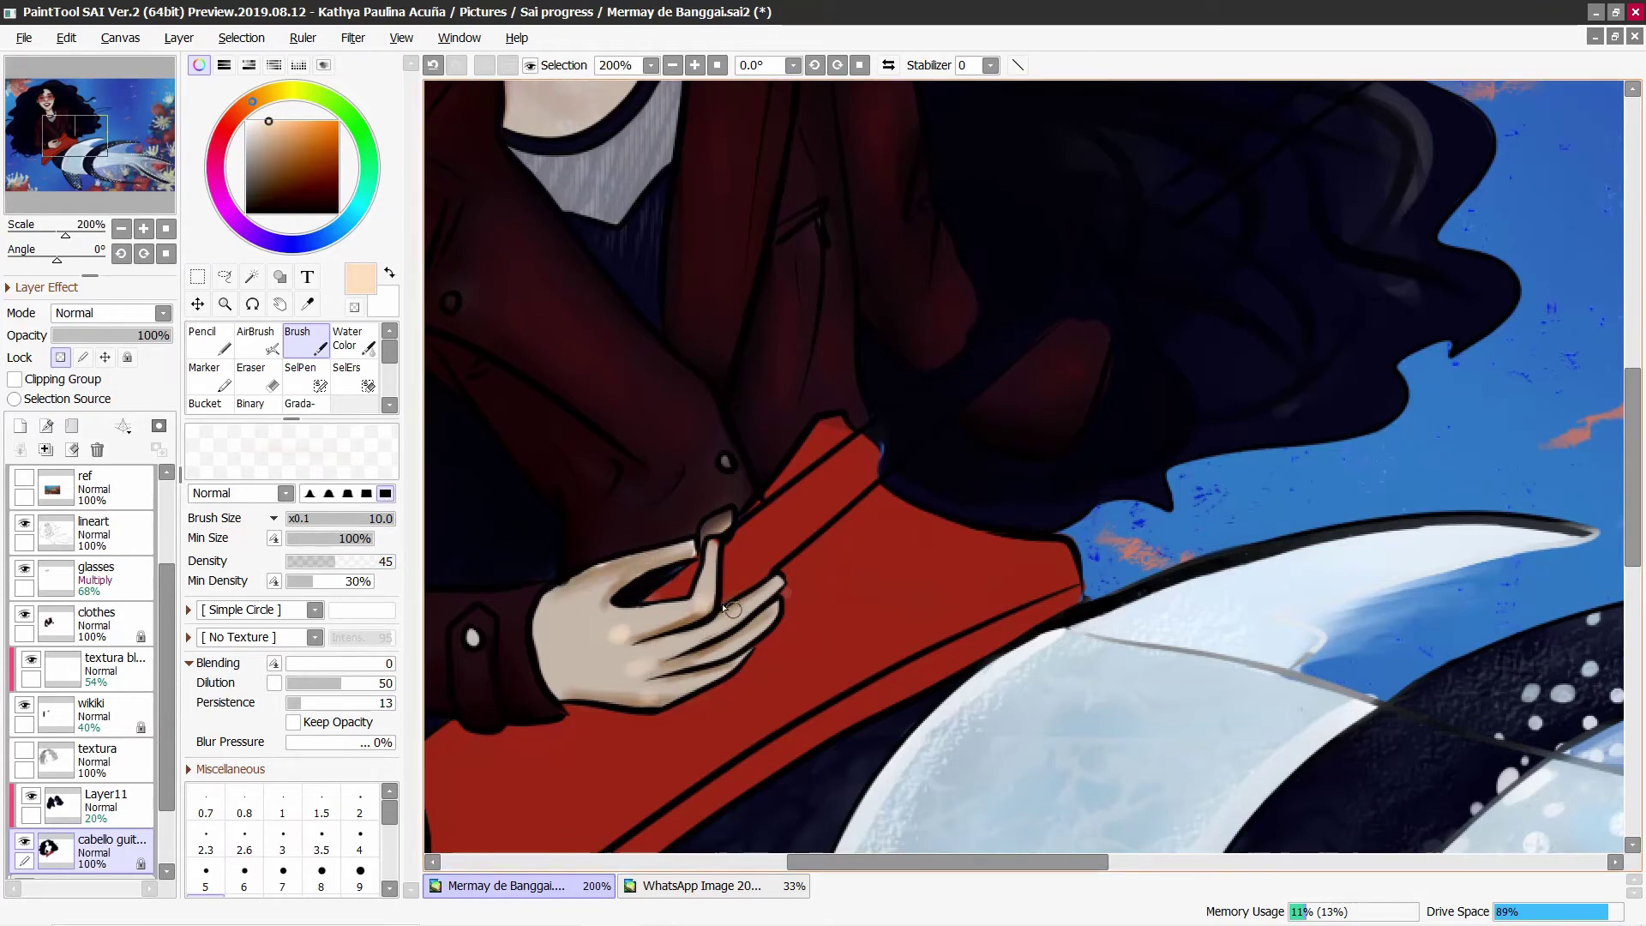
alt+click(580, 673)
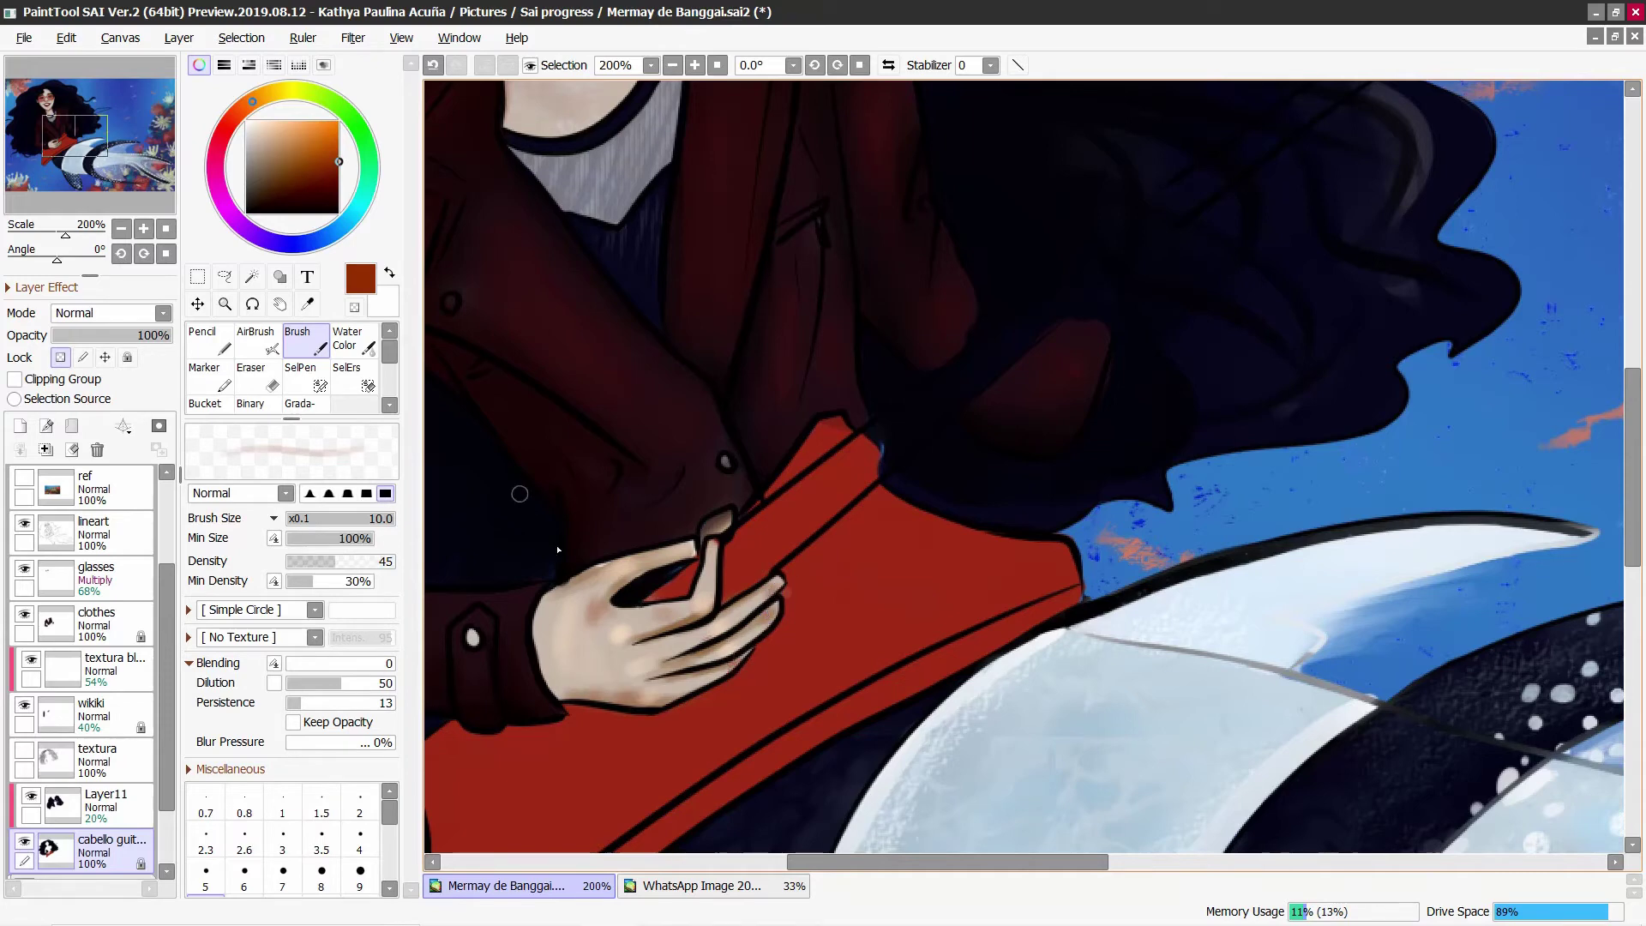
Step: Blend the hand's shading with the sampled skin tone, using Brush density 32 and blending 69
alt+click(632, 643)
alt+click(604, 674)
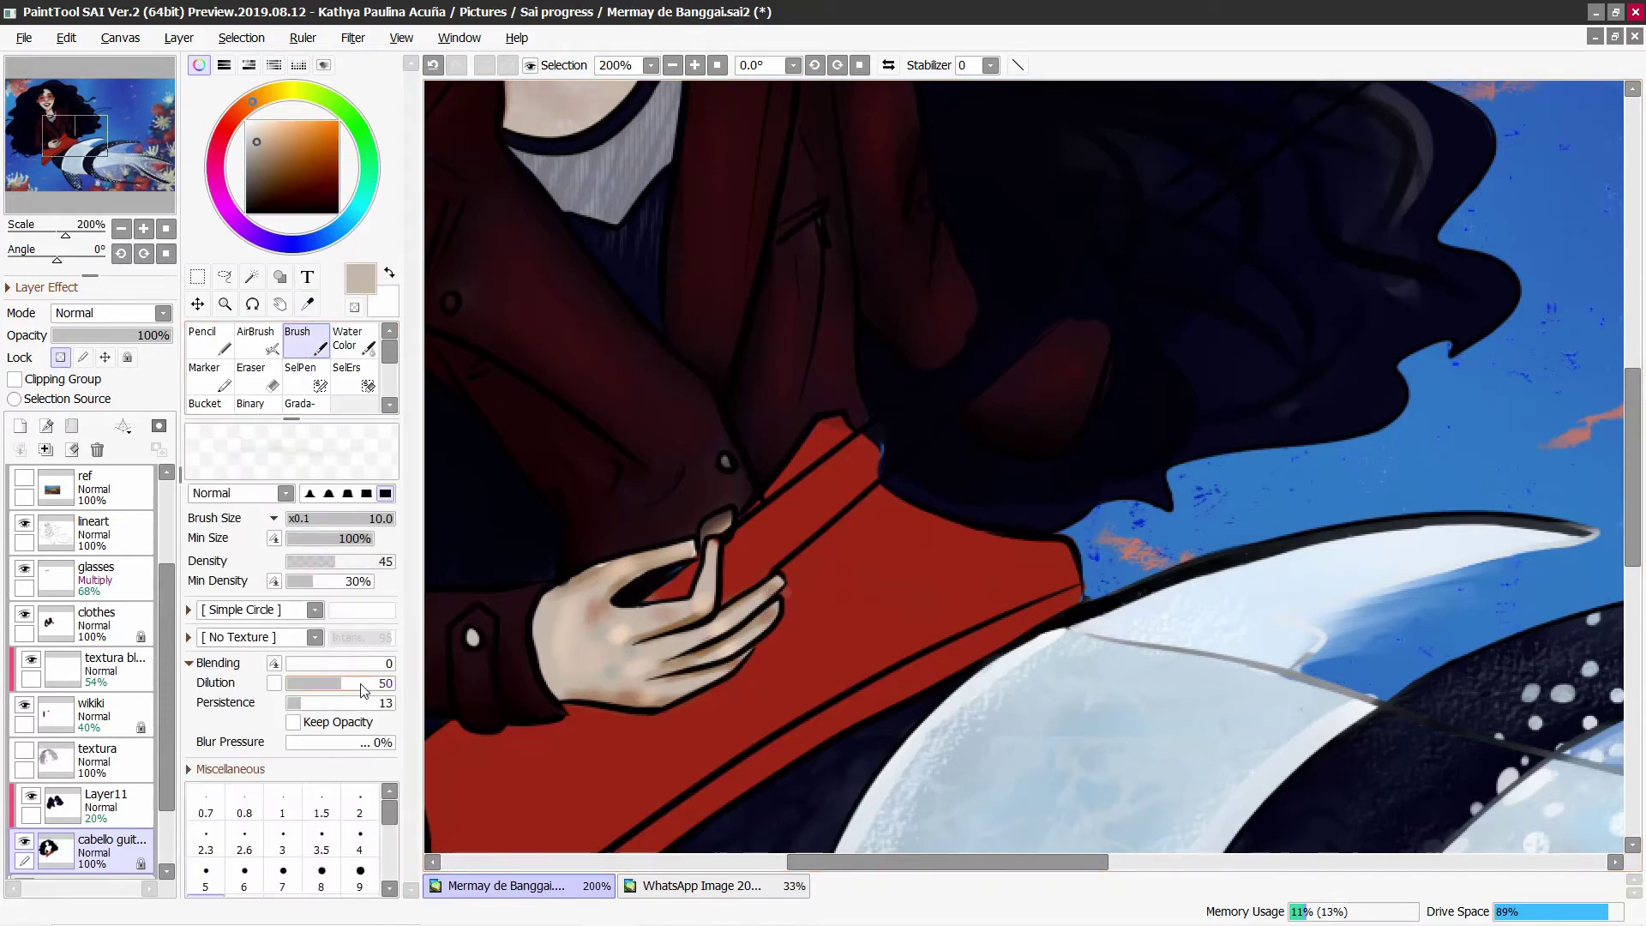
drag(566, 610, 607, 568)
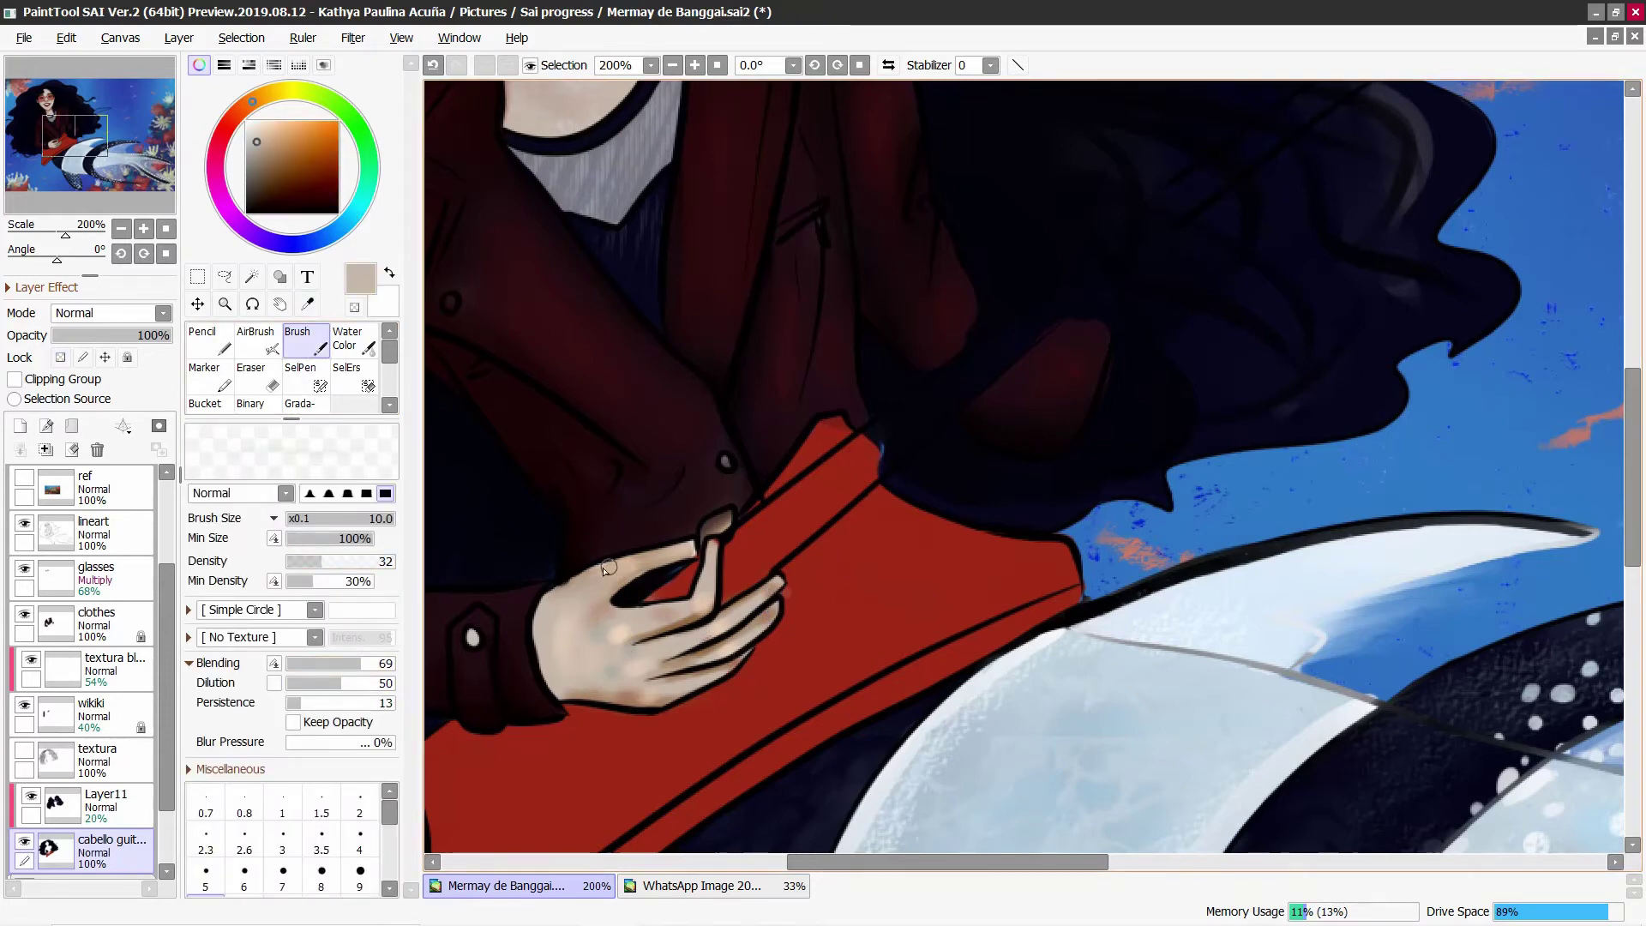
click(60, 358)
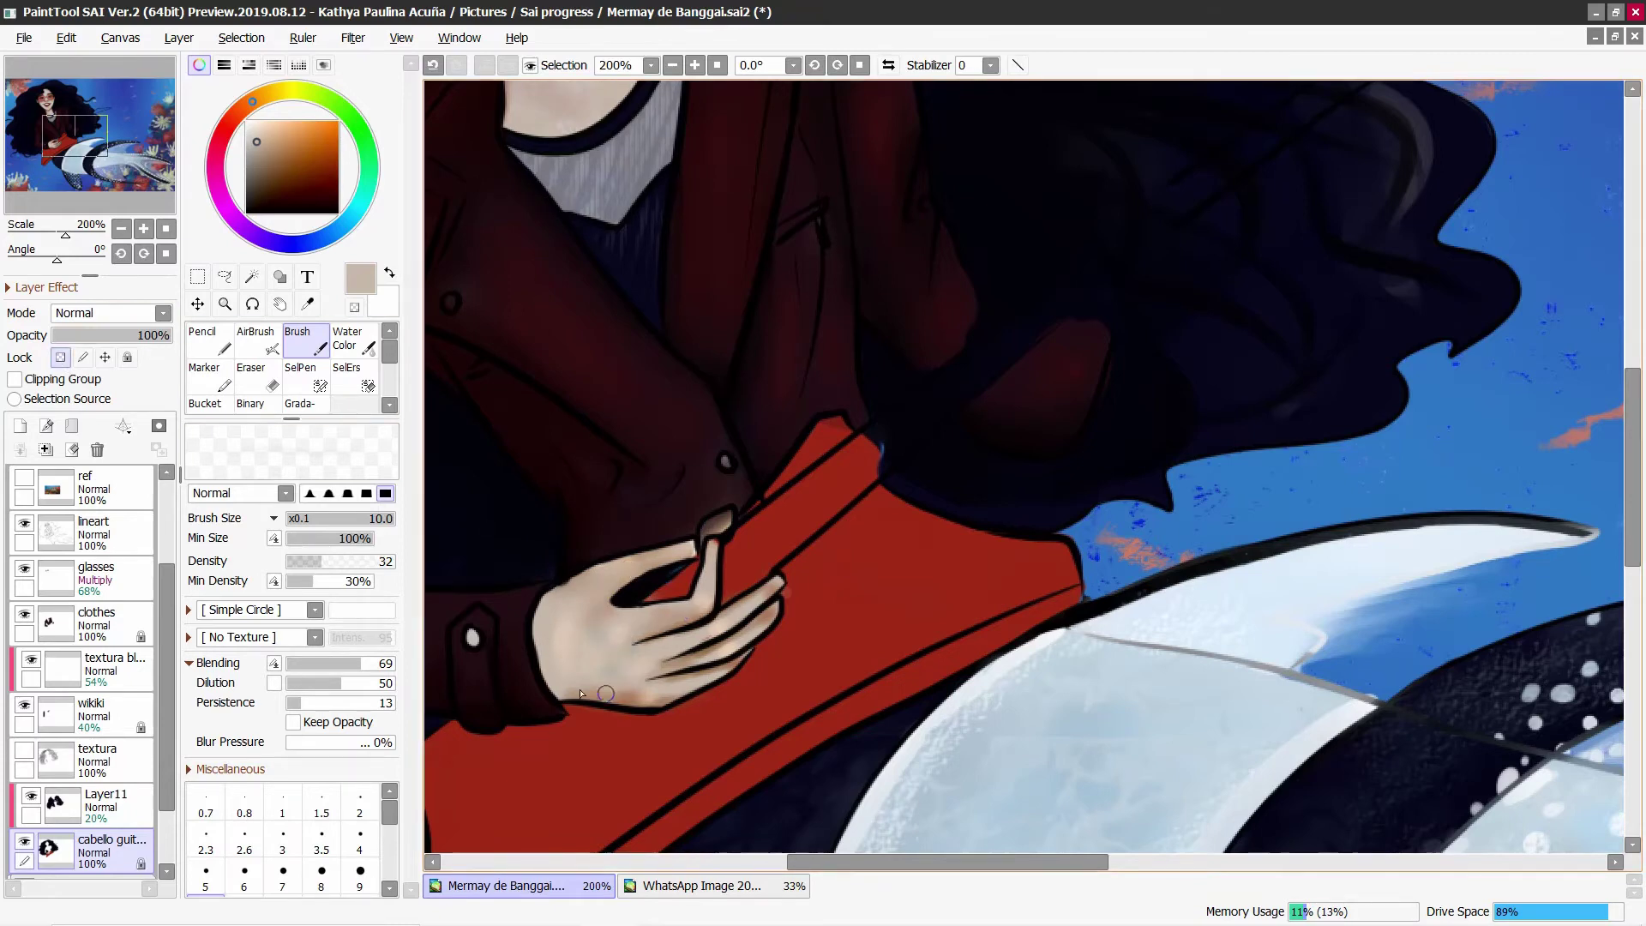
Step: Lock the lineart layer's transparency and recolour the hand's outlines dark reddish brown with Brush density 100 and blending 19
click(94, 532)
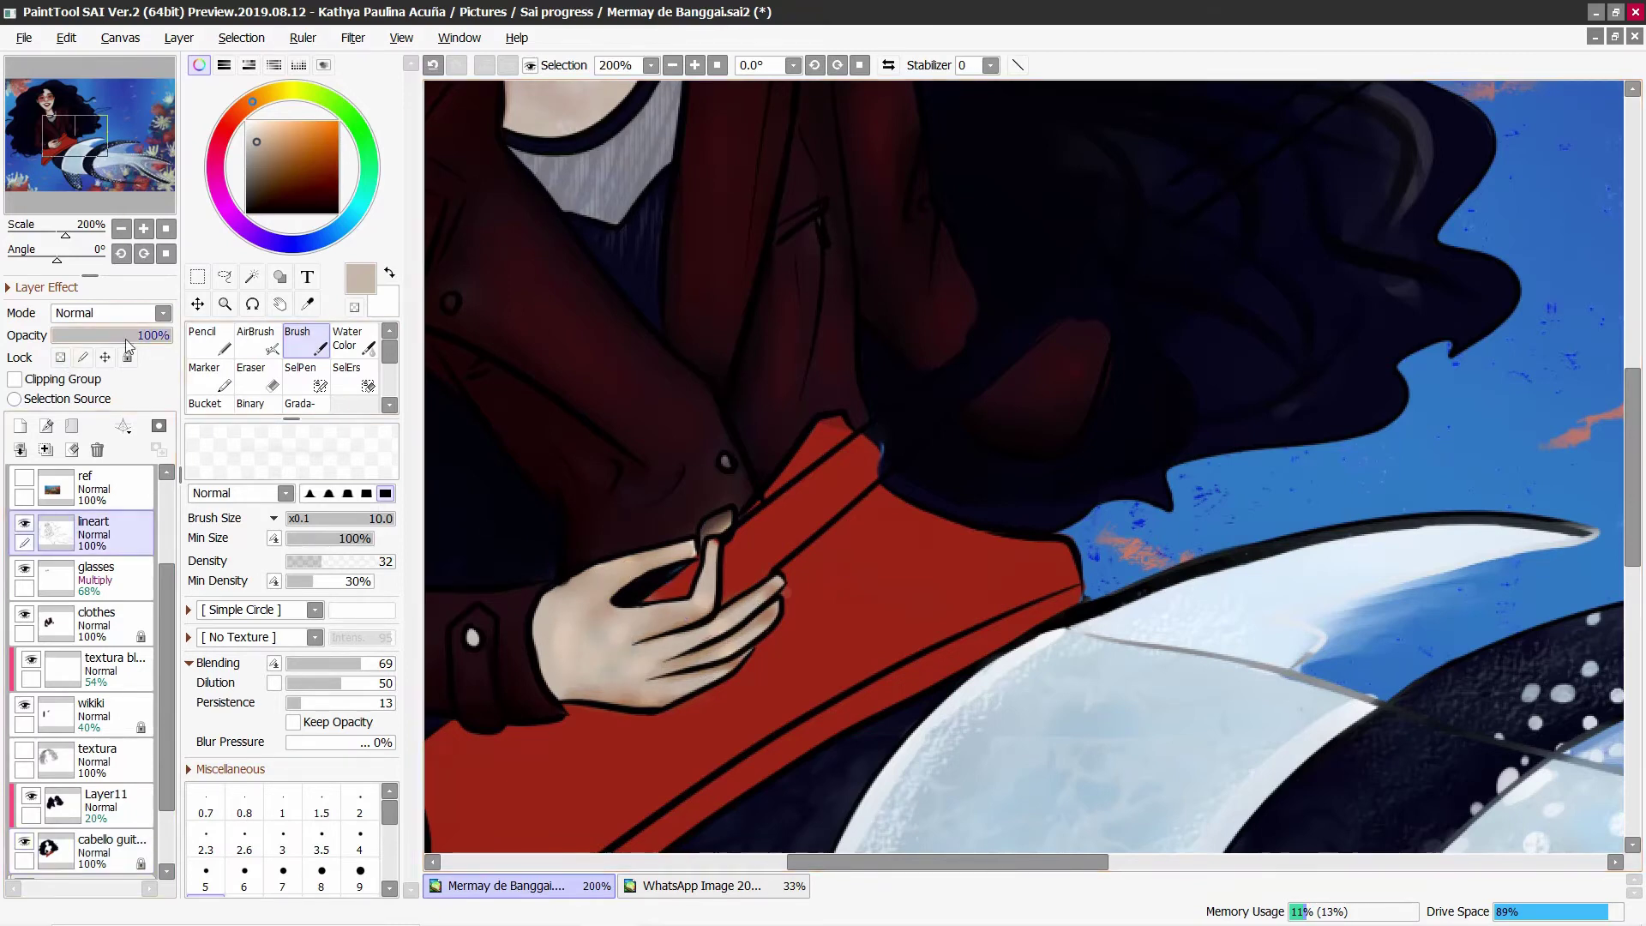
click(307, 303)
click(248, 110)
click(298, 340)
click(60, 358)
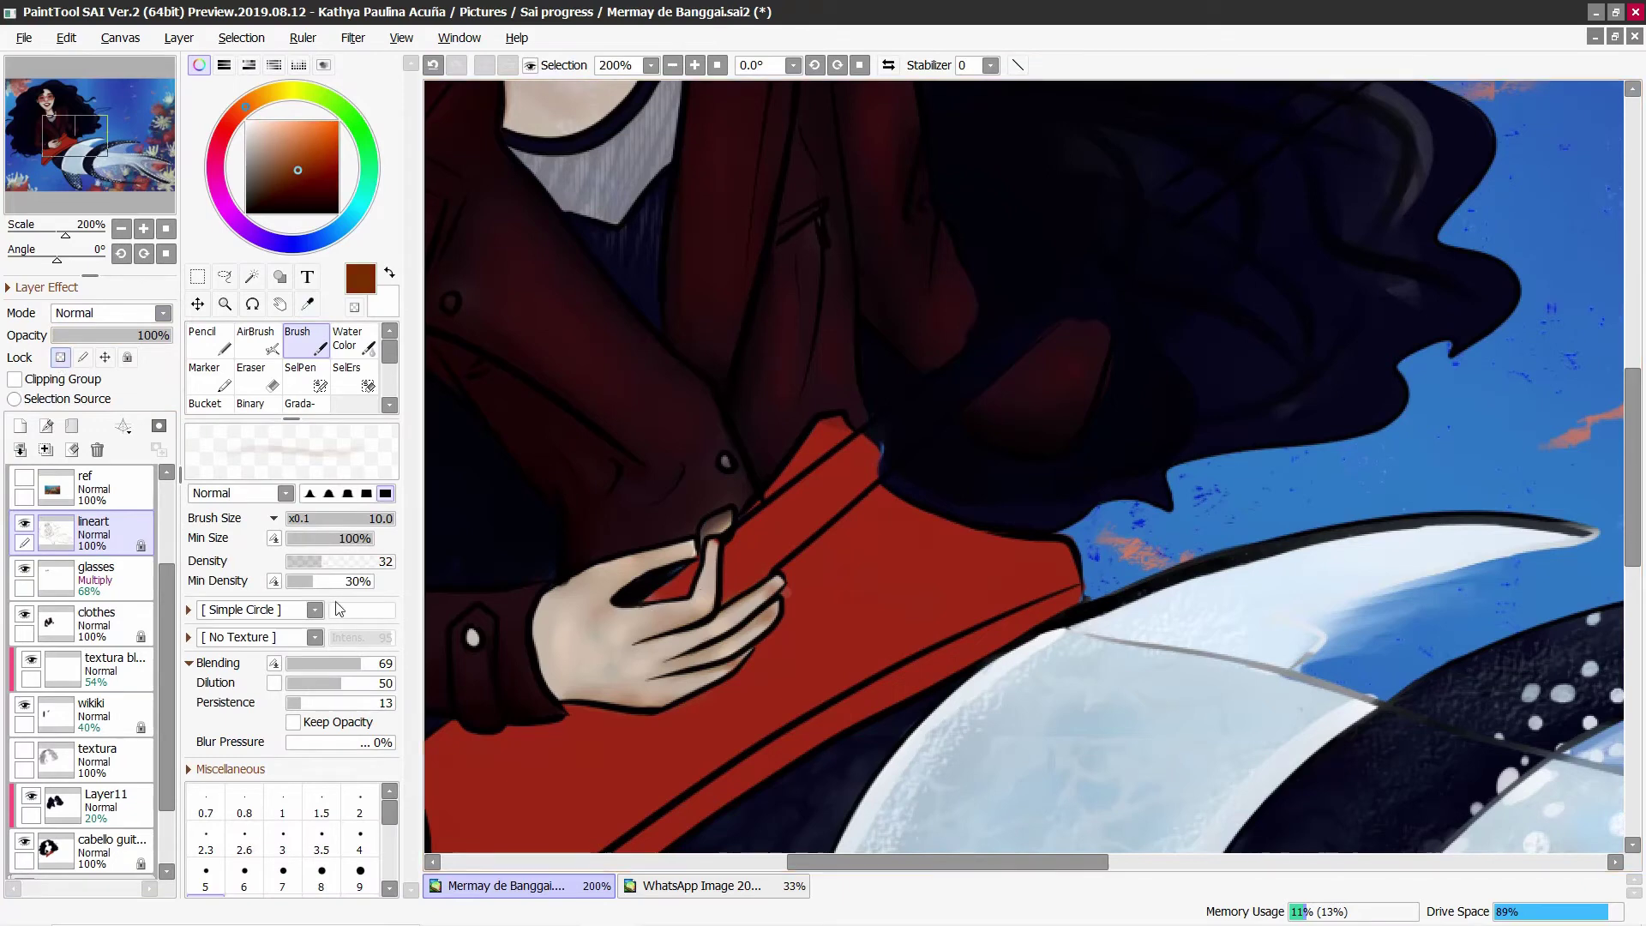
click(308, 178)
click(283, 190)
drag(720, 539, 639, 586)
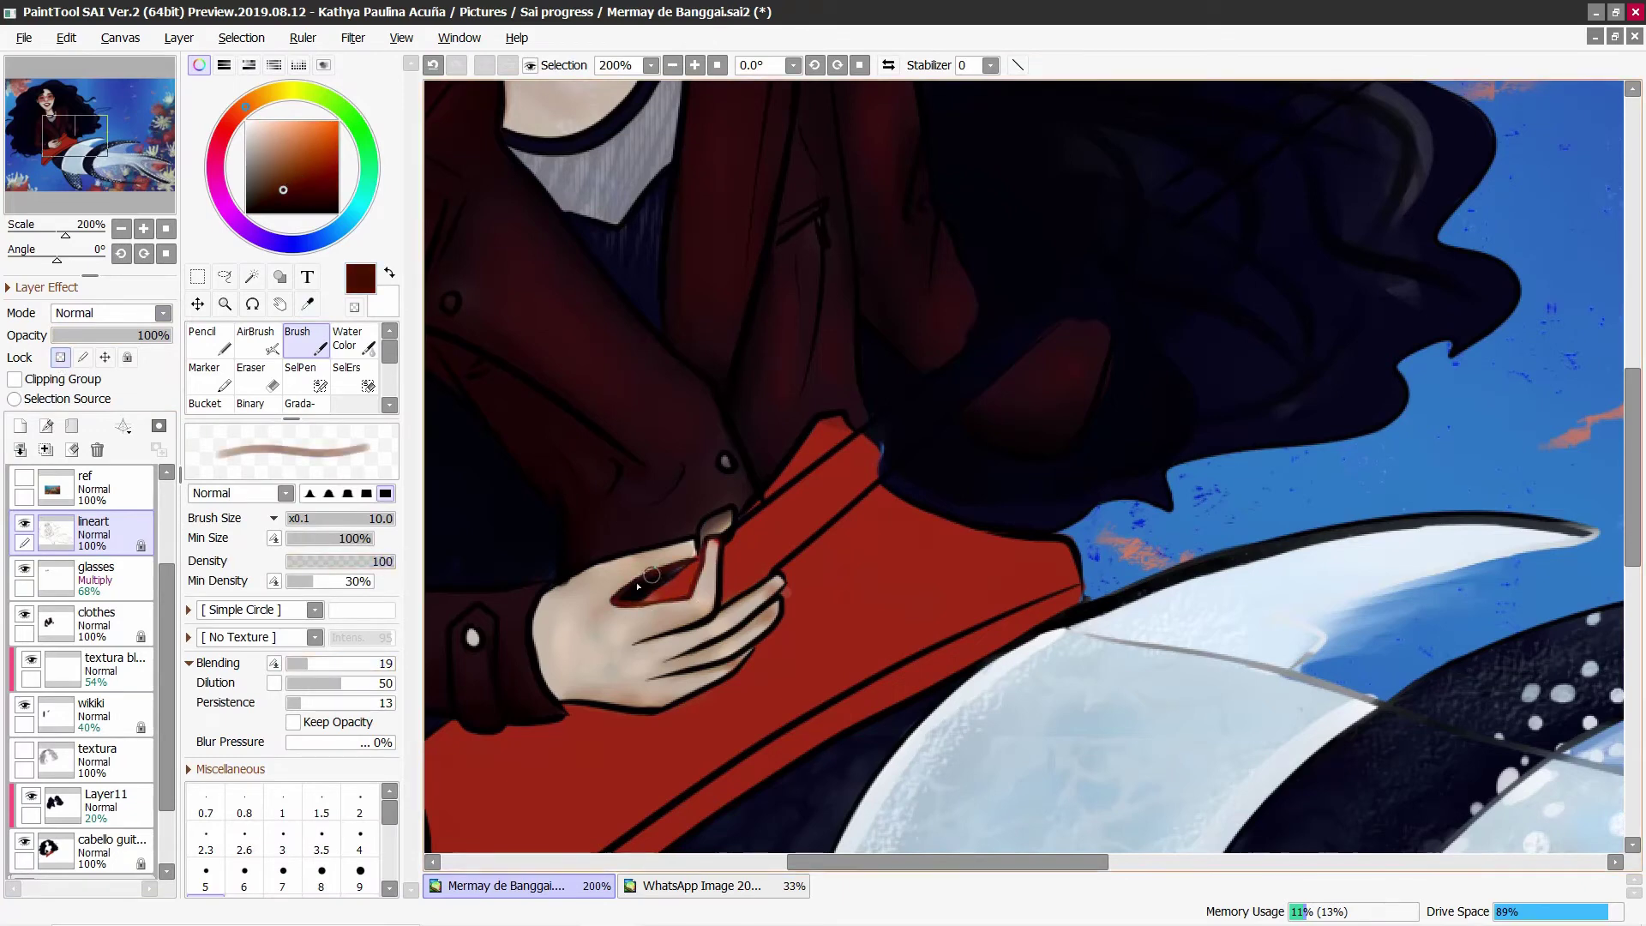
Step: Recolour the outline of the small oval at the fingertip bright blue and paint its inside blue on the clothes layer
click(307, 243)
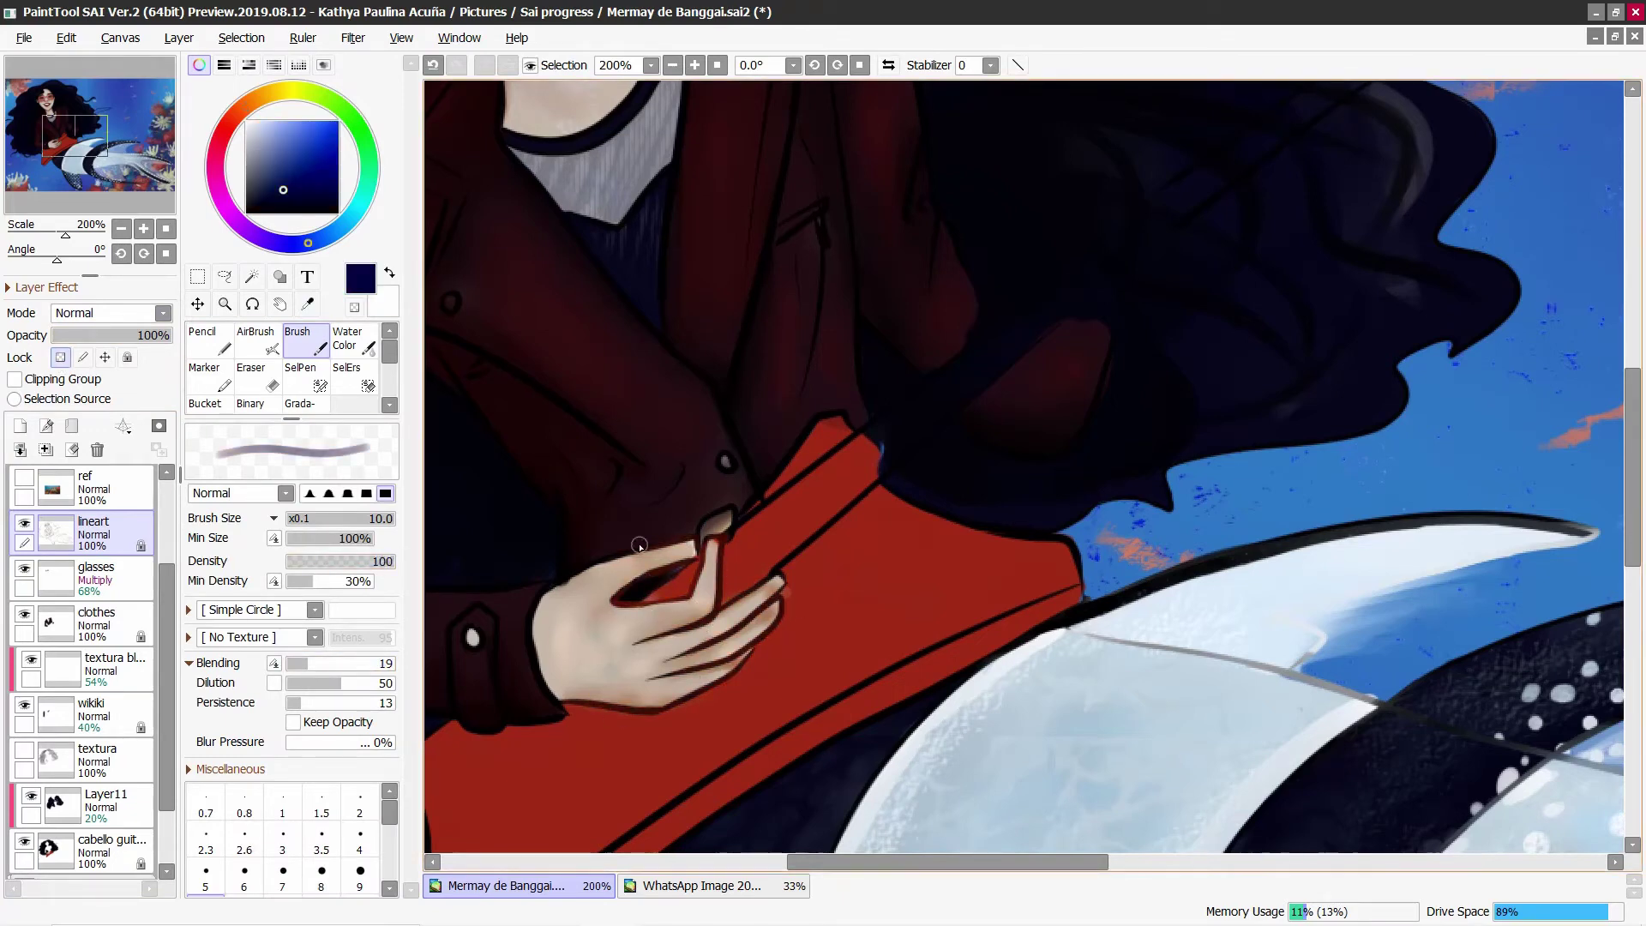
click(307, 121)
drag(729, 513, 708, 537)
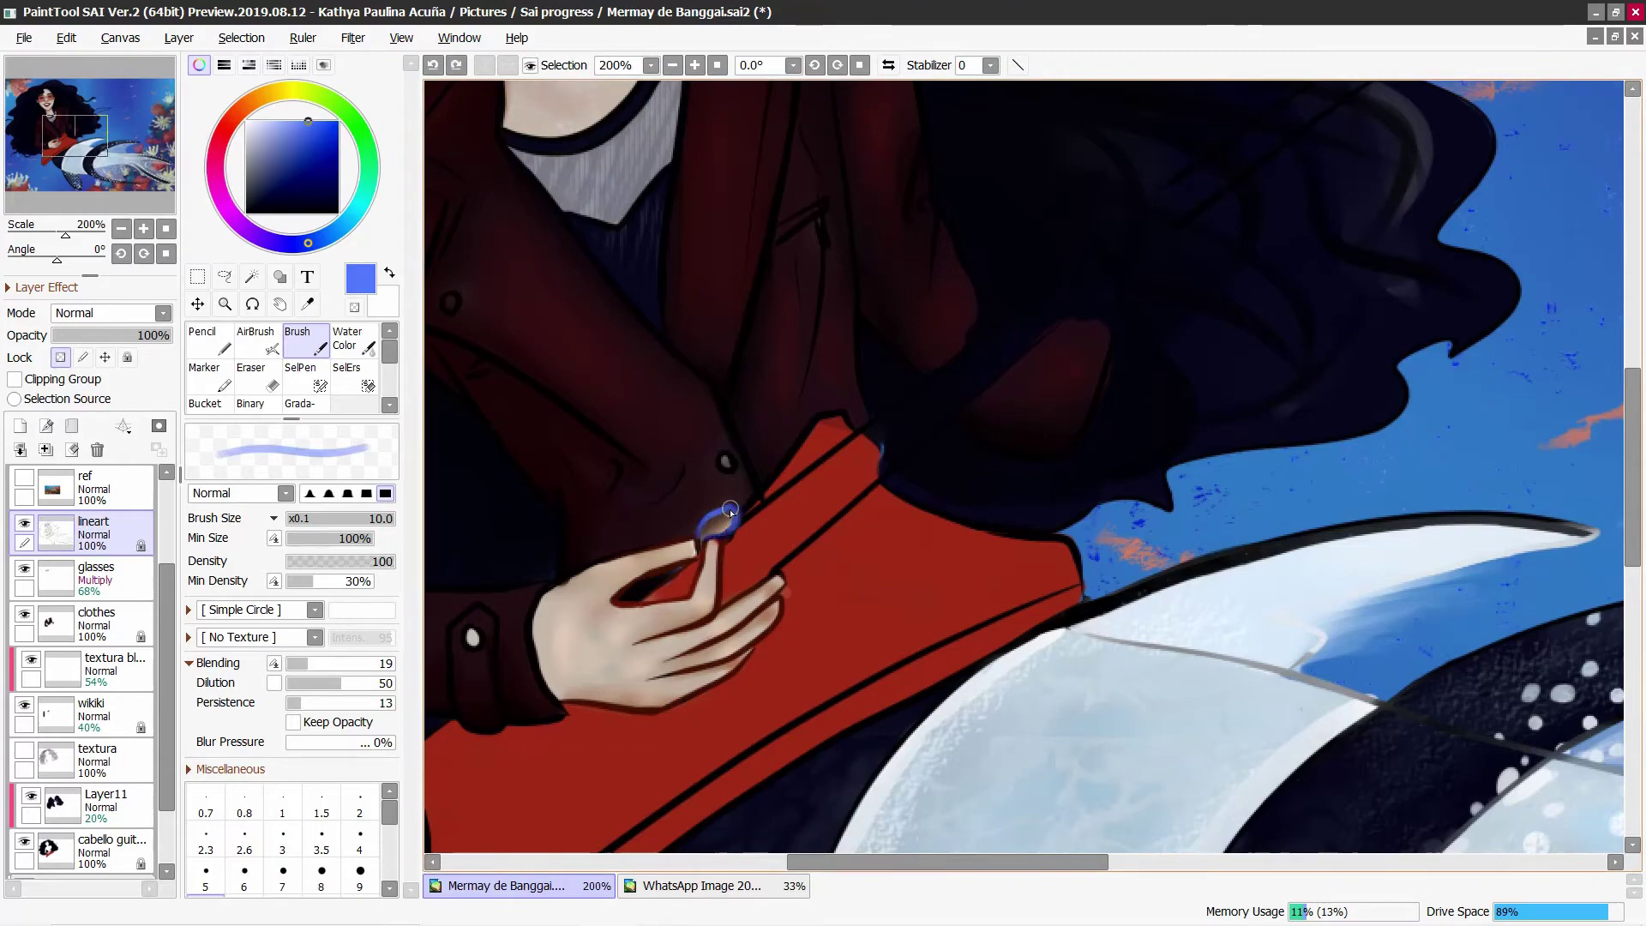
click(121, 229)
click(121, 229)
click(121, 229)
click(144, 228)
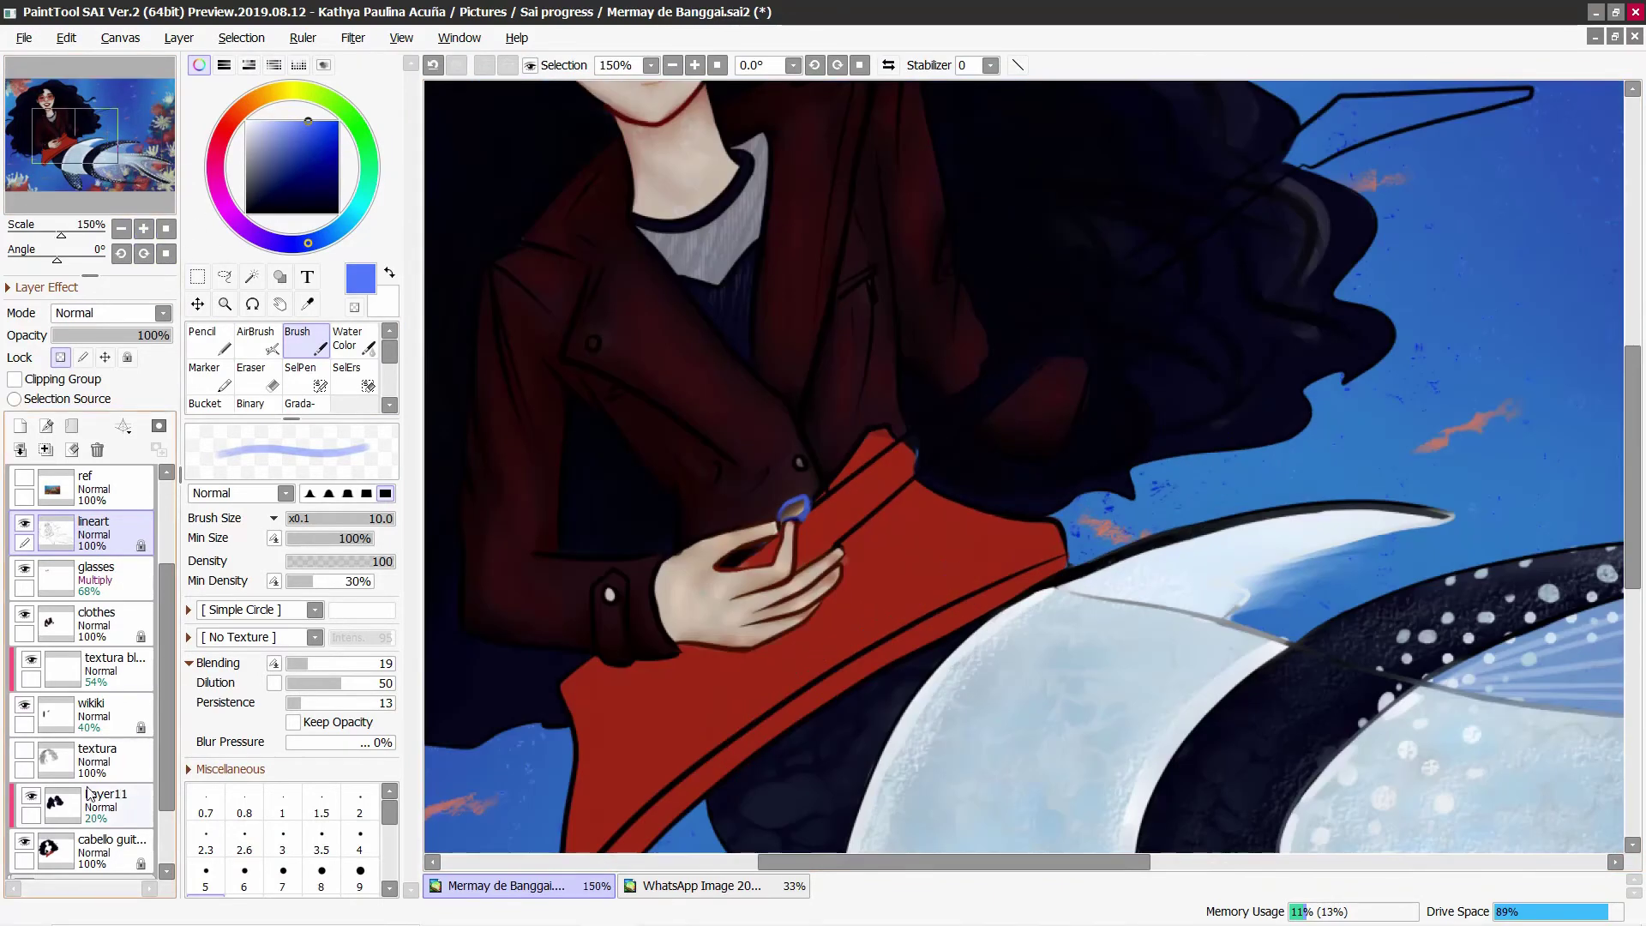
ctrl+click(801, 512)
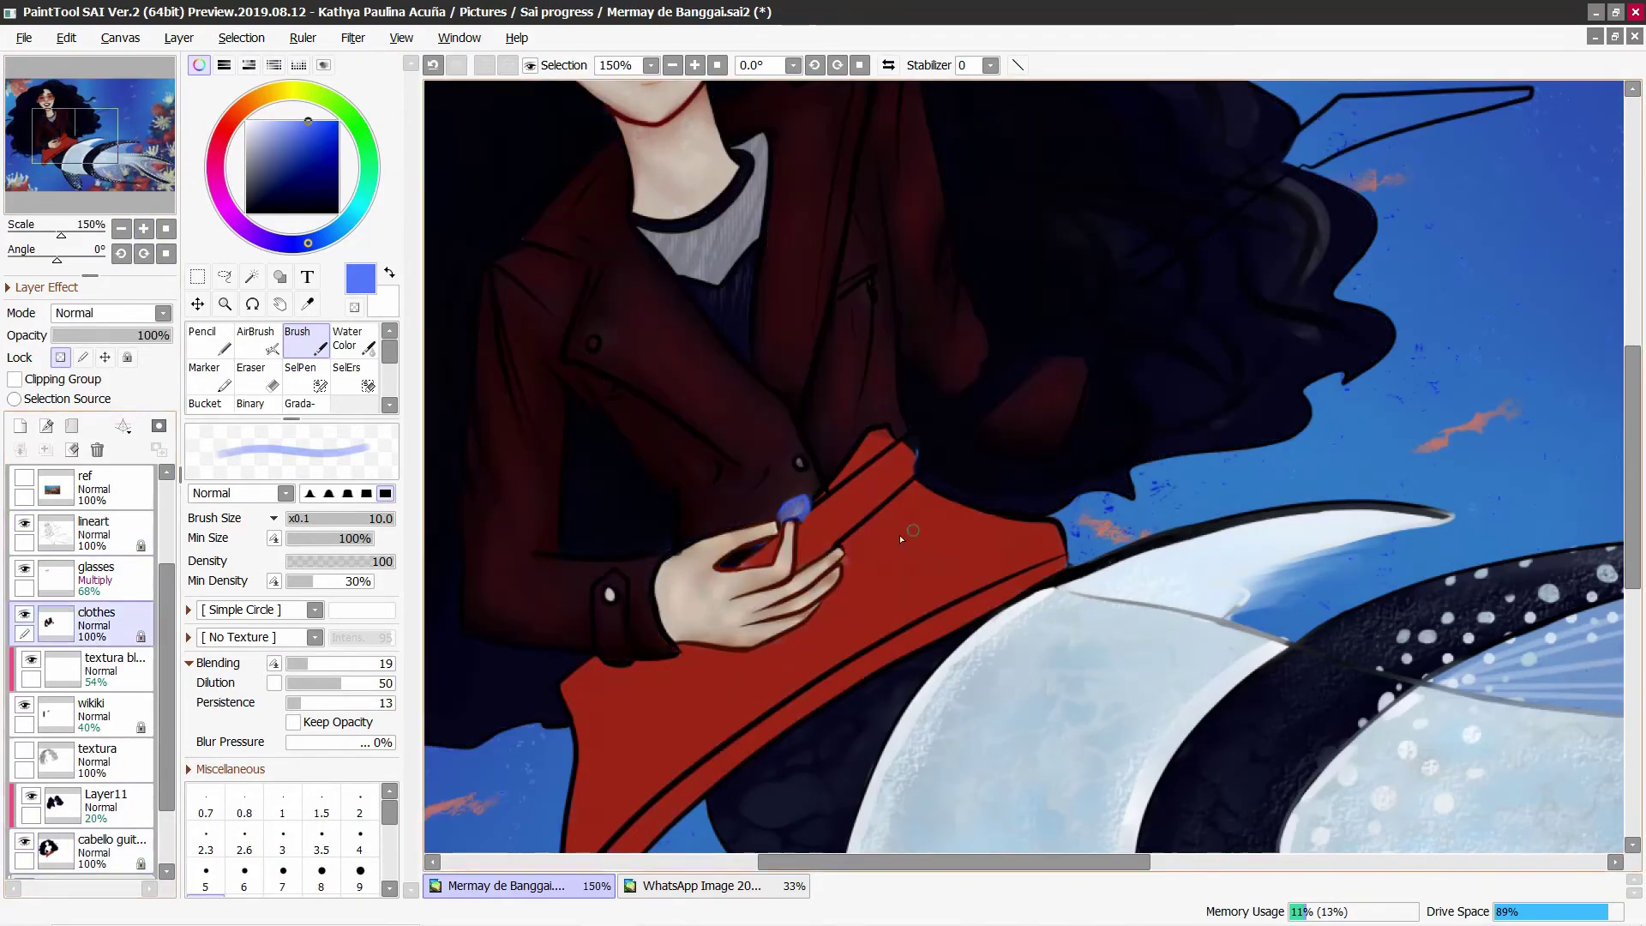
scroll(802, 512, down, 4)
scroll(943, 463, up, 2)
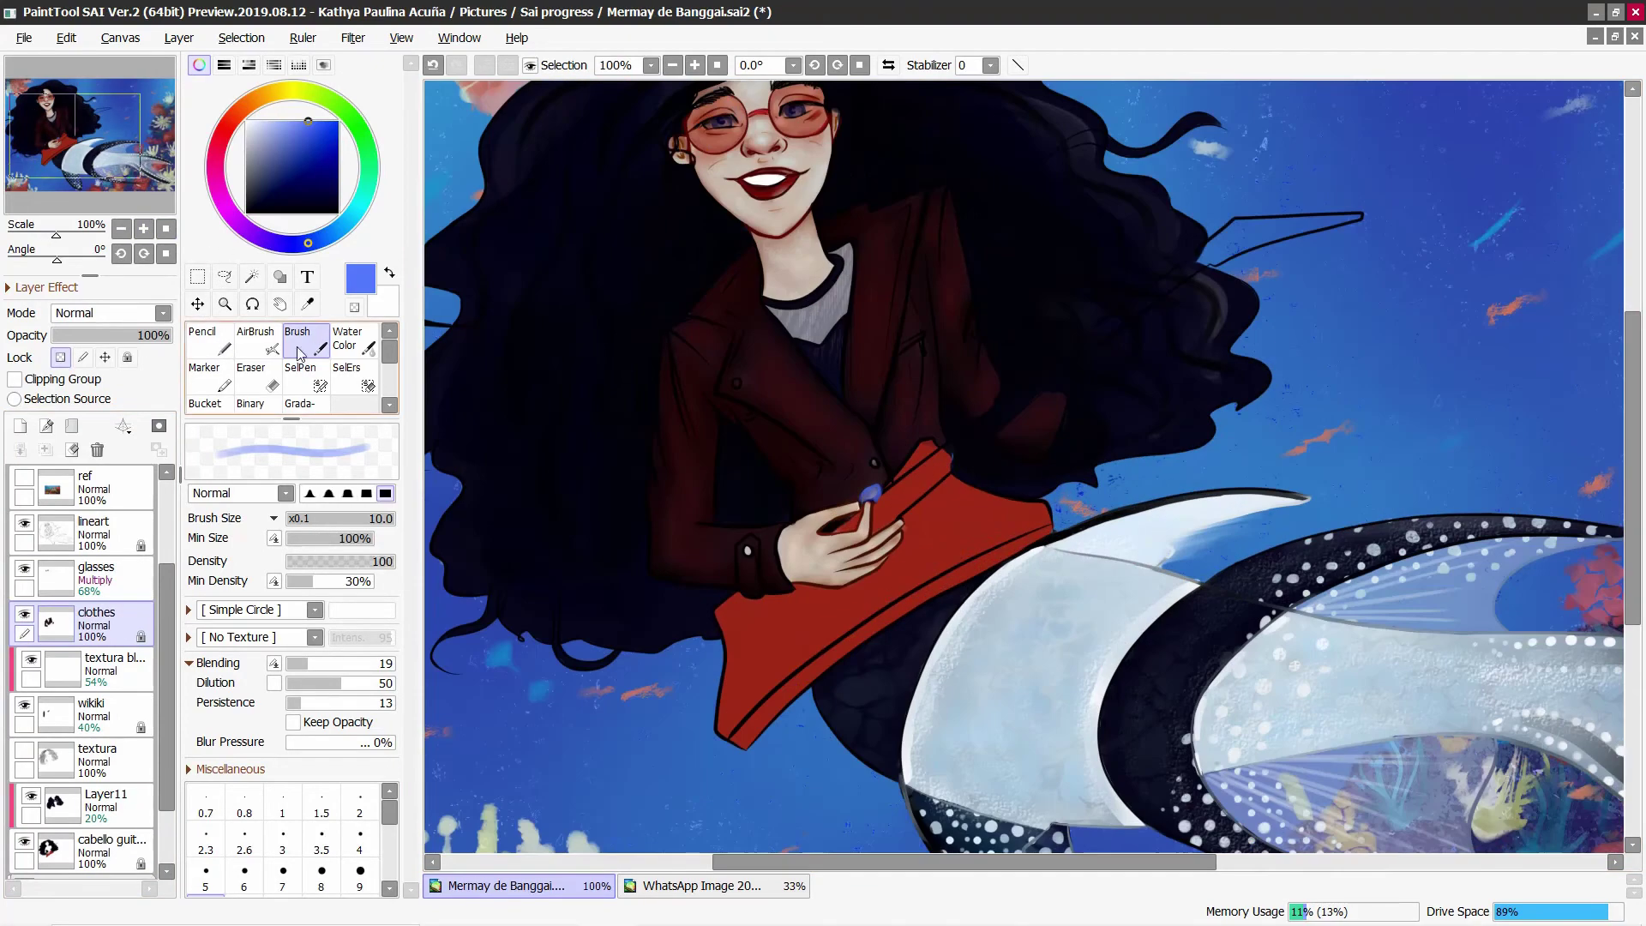
Step: Paint the fingernails on the hand dark navy on the lineart layer with the Pencil at size 4.9
alt+click(771, 428)
scroll(772, 437, up, 3)
key(n)
ctrl+click(690, 445)
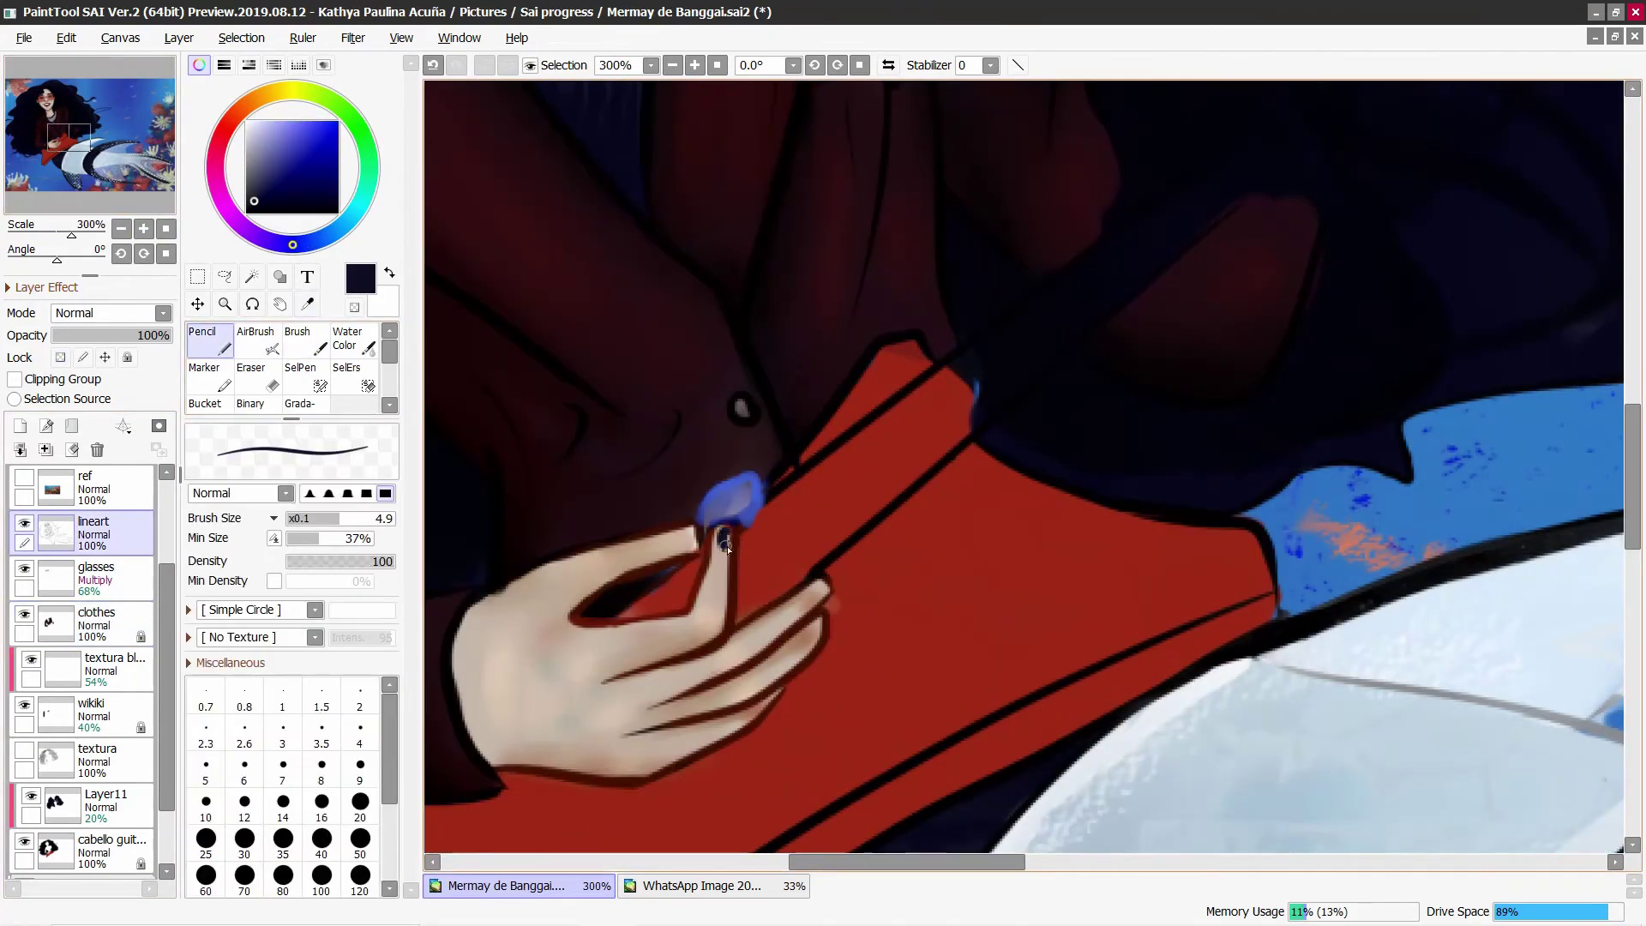
drag(725, 547, 725, 535)
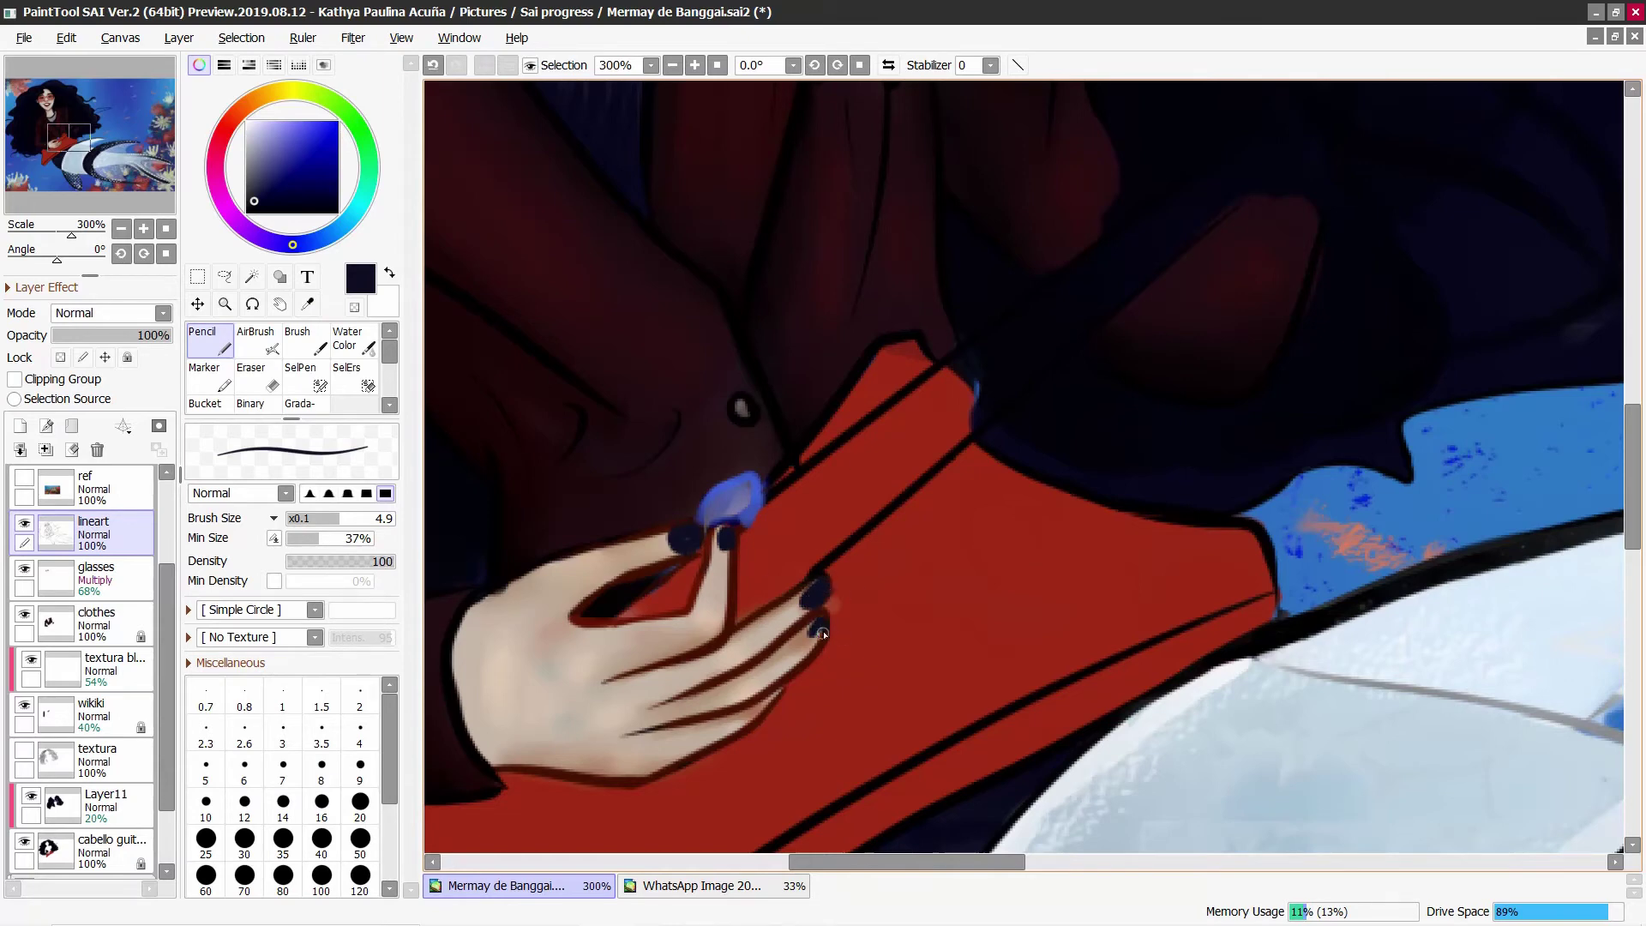
drag(824, 634, 817, 629)
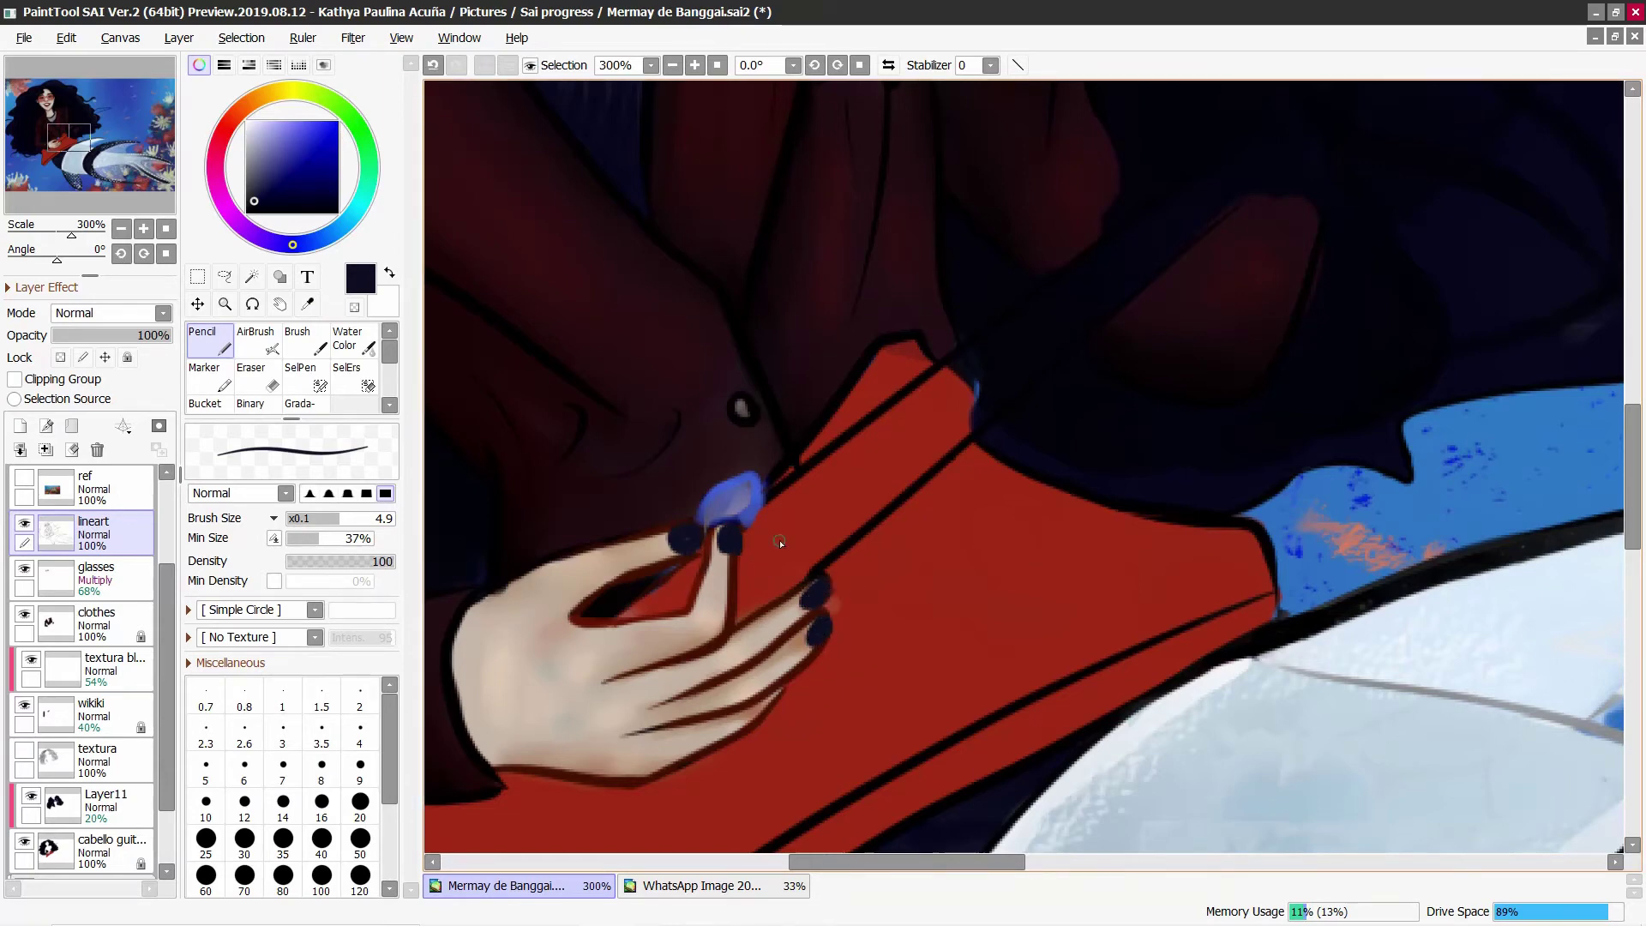
Step: Touch up the line art around the nails and add blue-violet highlights to them with the Brush at size 2
alt+click(743, 562)
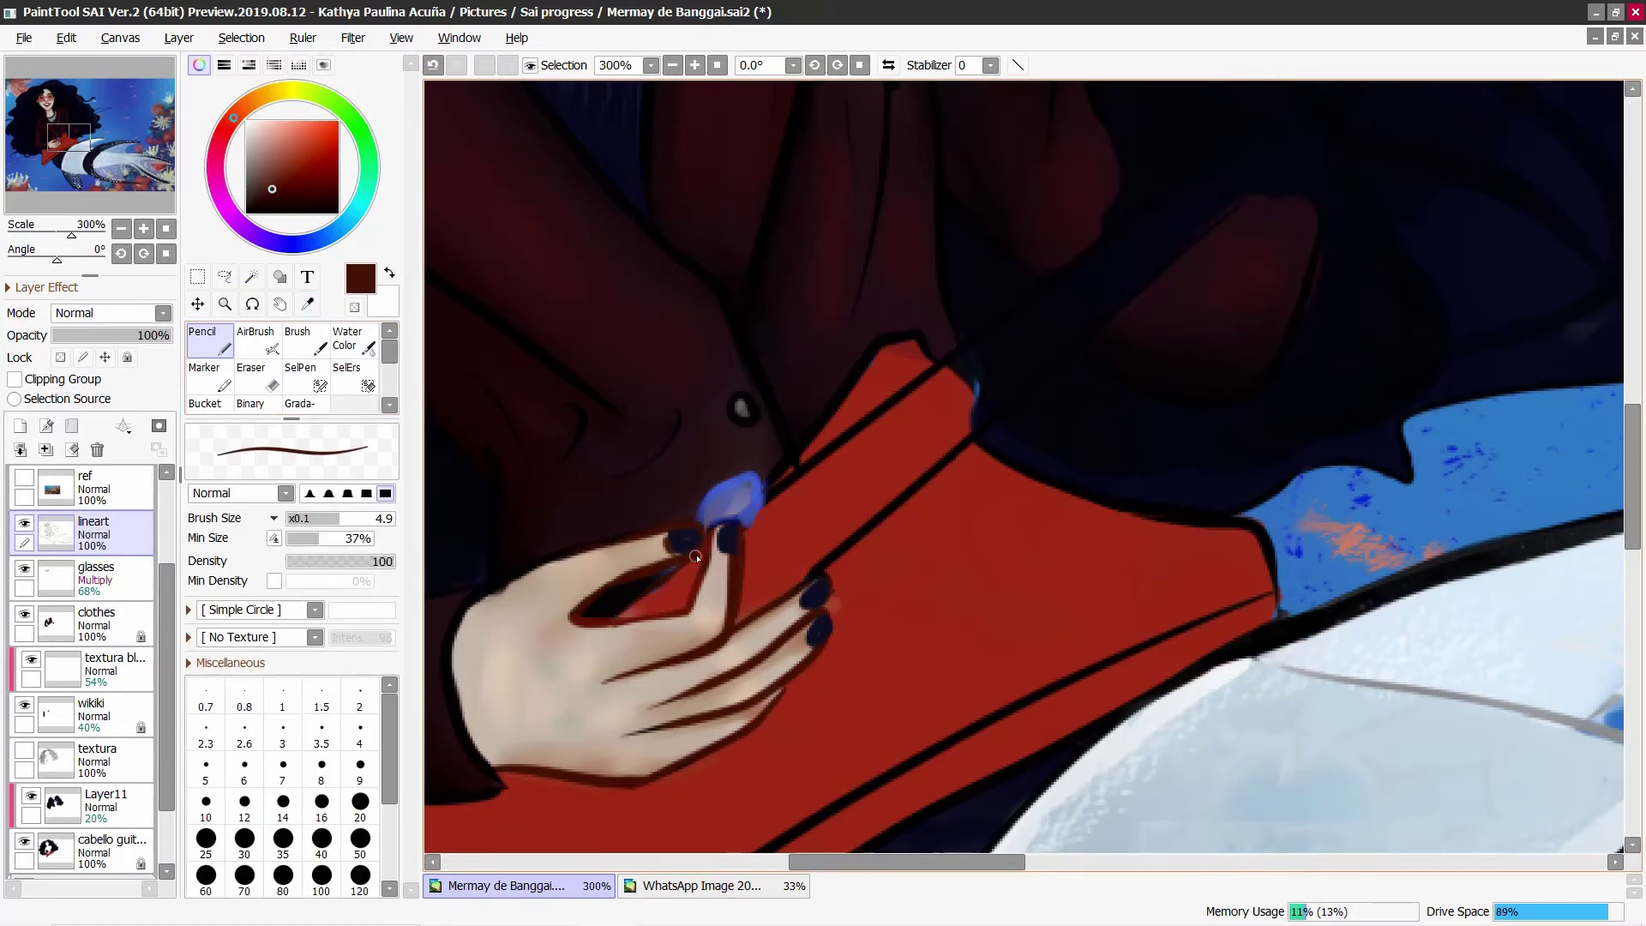
alt+click(650, 557)
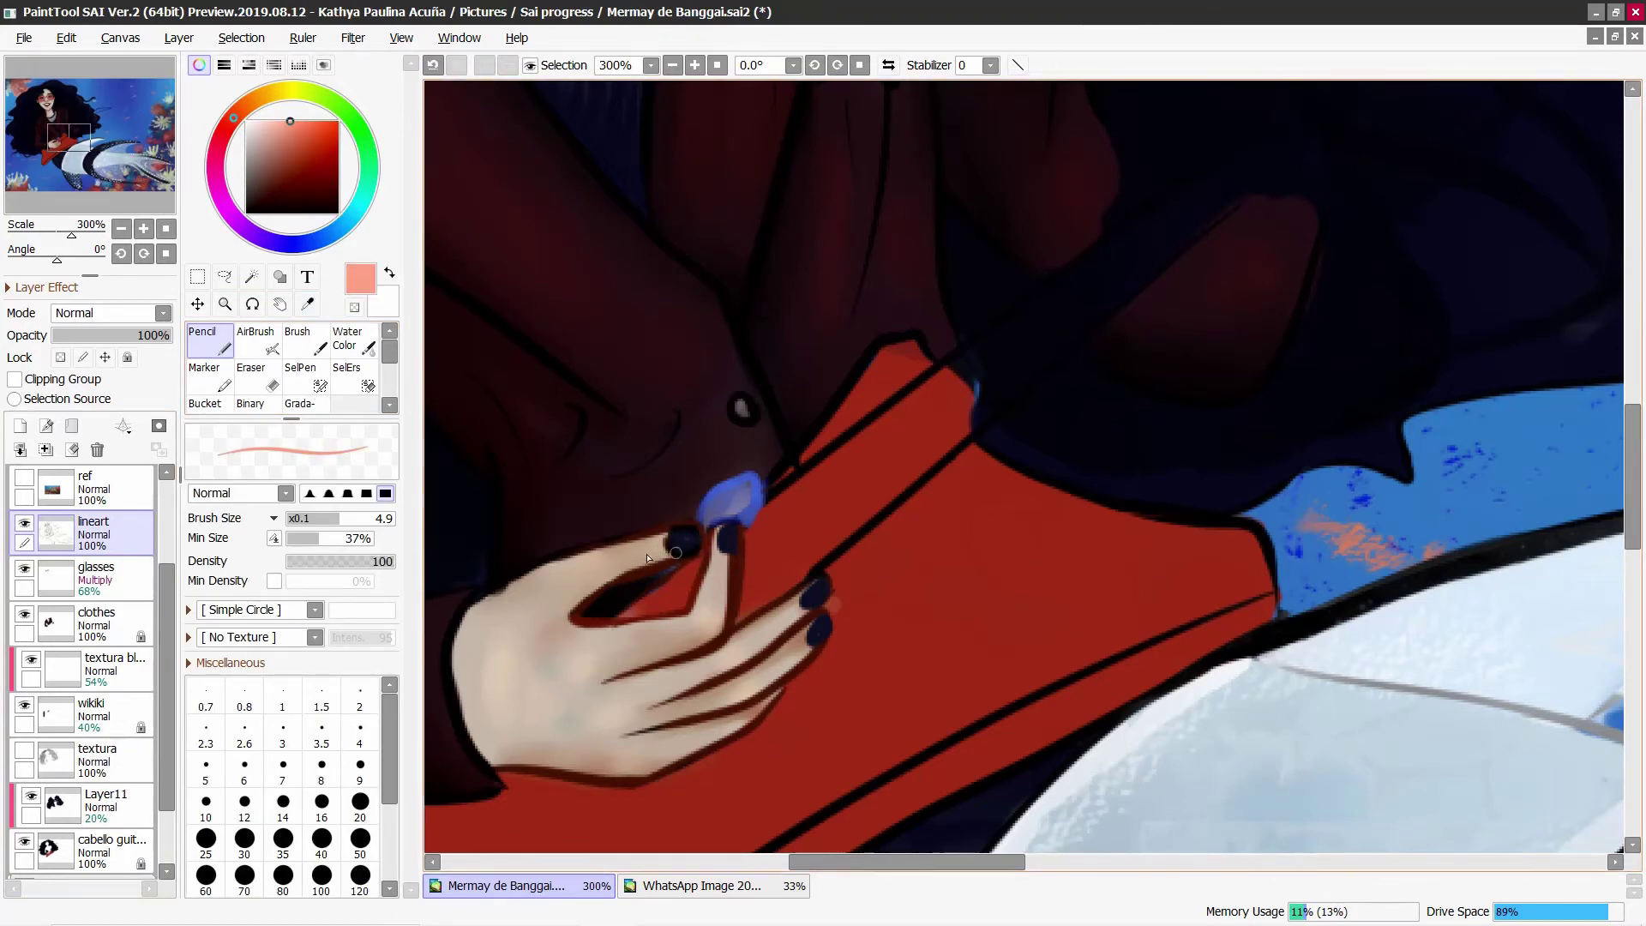
alt+click(677, 547)
key(b)
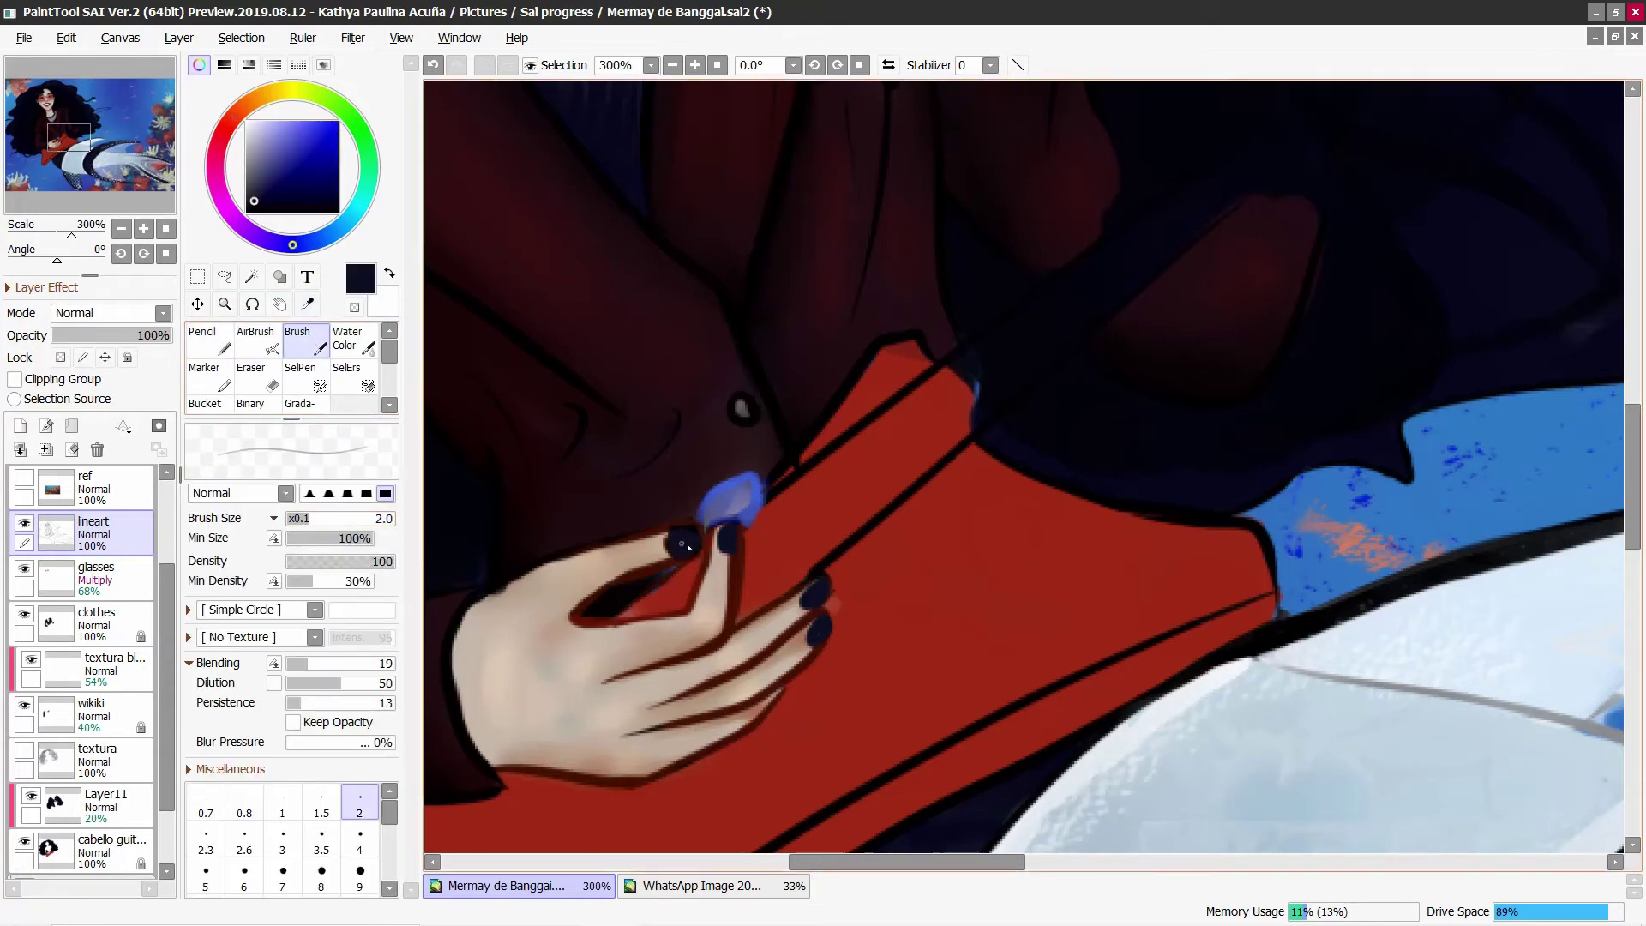
alt+click(676, 539)
alt+click(690, 534)
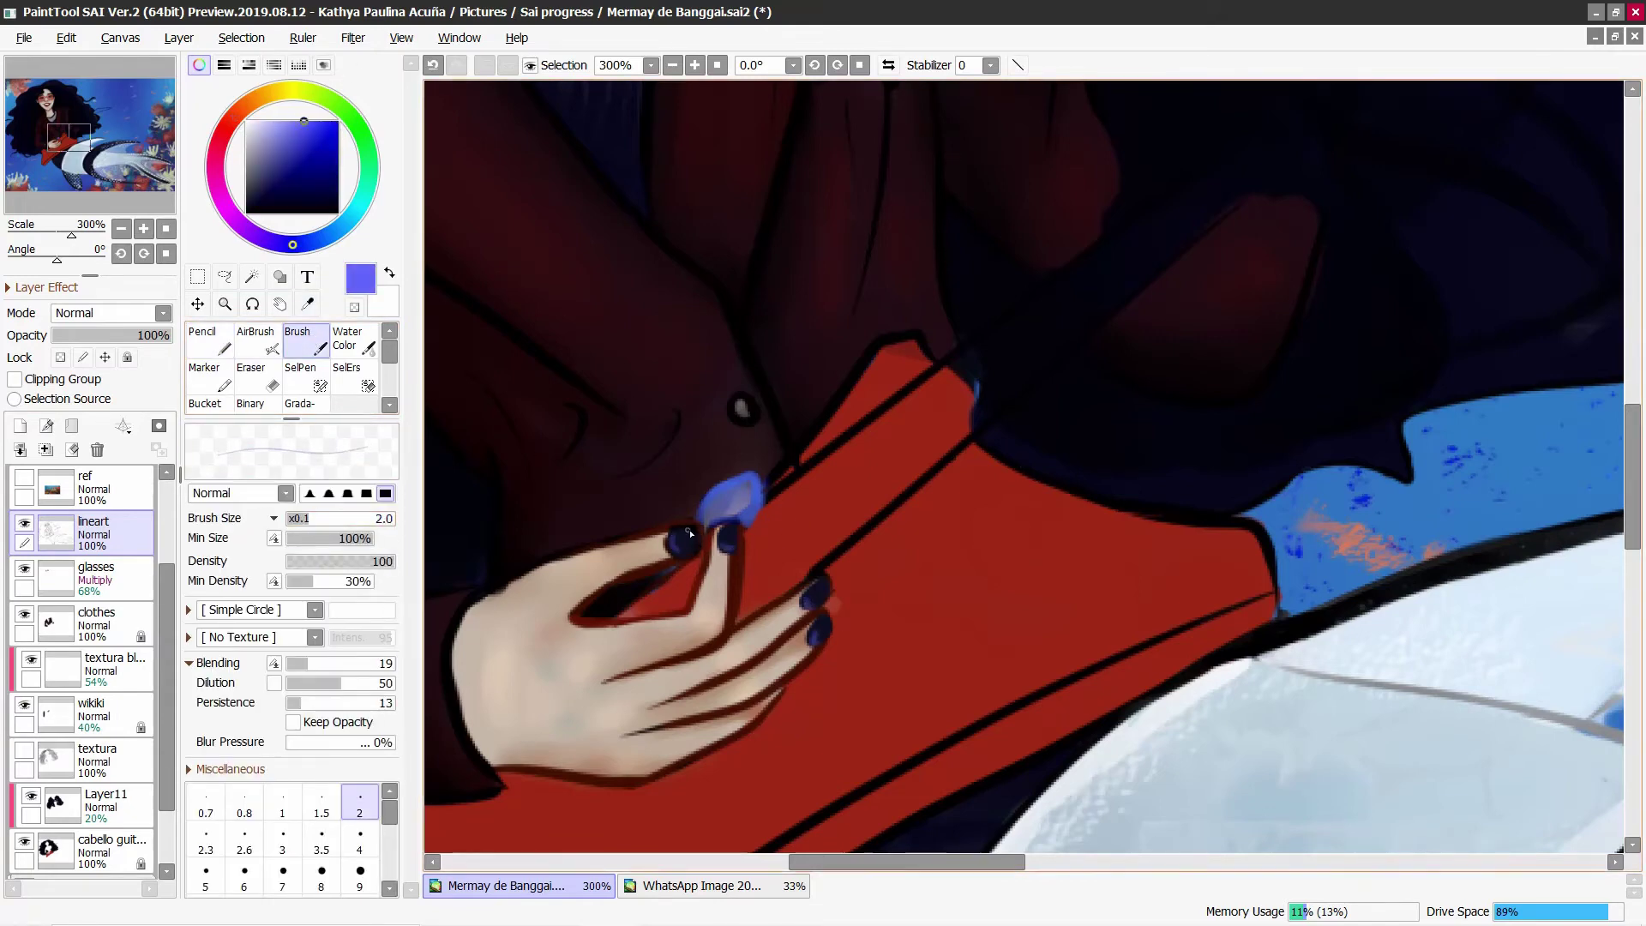
Step: Add fine reddish knuckle creases to the fingers and back of the hand with the Brush at size 2
alt+click(655, 566)
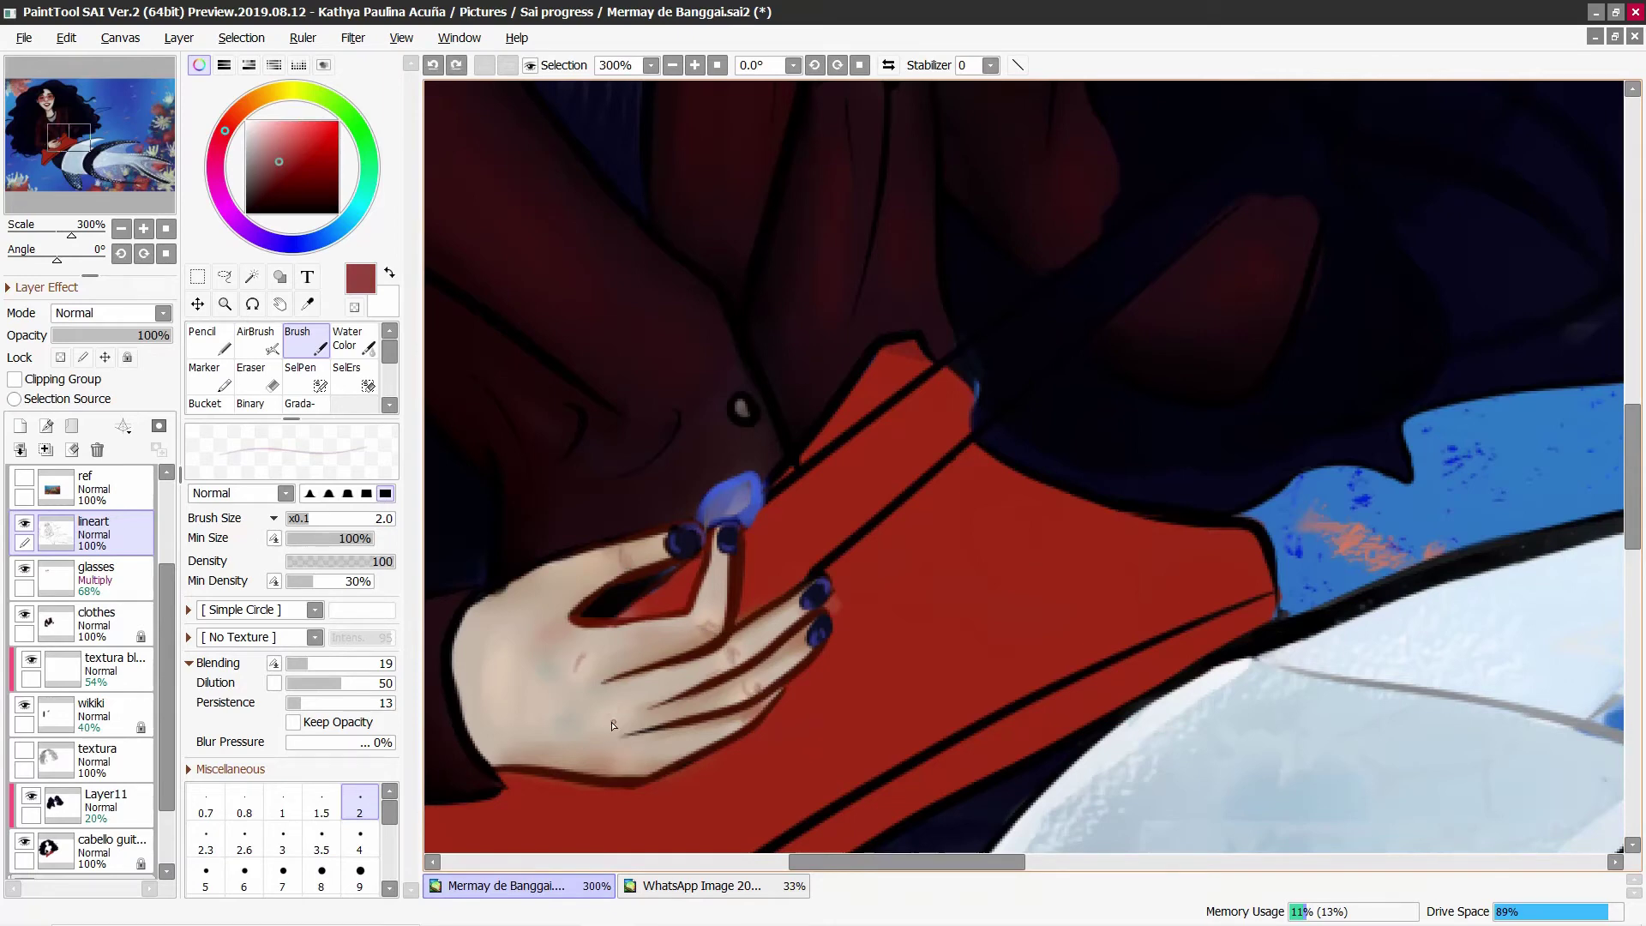
drag(600, 708, 606, 718)
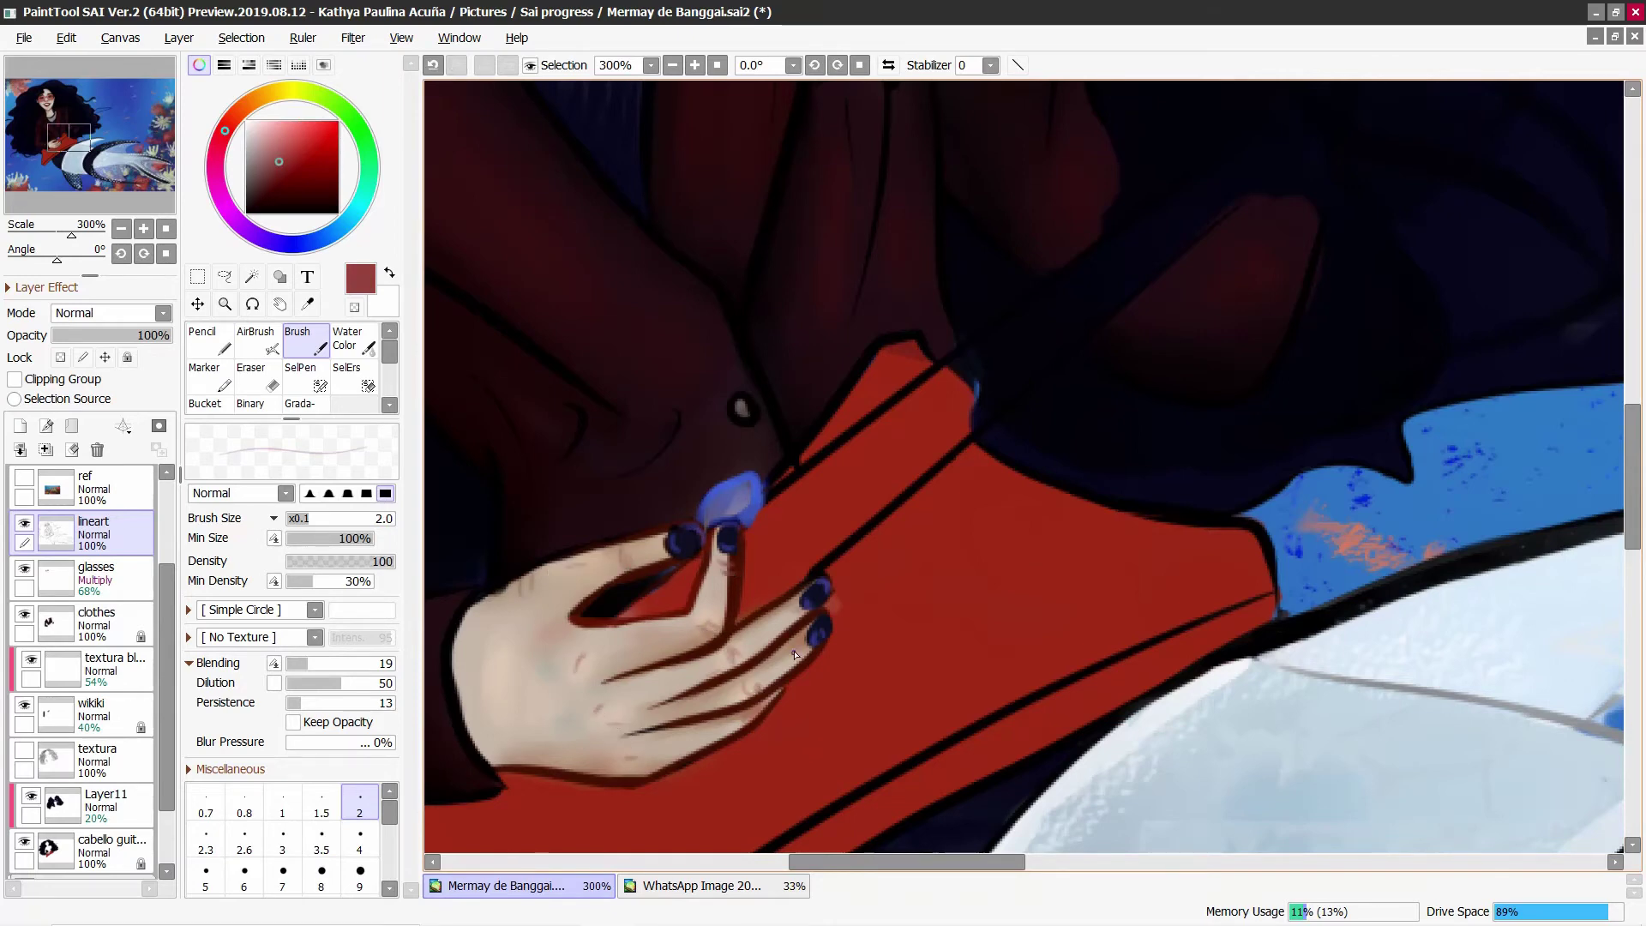
scroll(795, 654, down, 3)
scroll(795, 655, up, 2)
Step: Recolour the jacket's buttons light blue with greyish-blue shading on the lineart layer, using Brush size 5.5, and lock the layer's transparency
alt+click(755, 617)
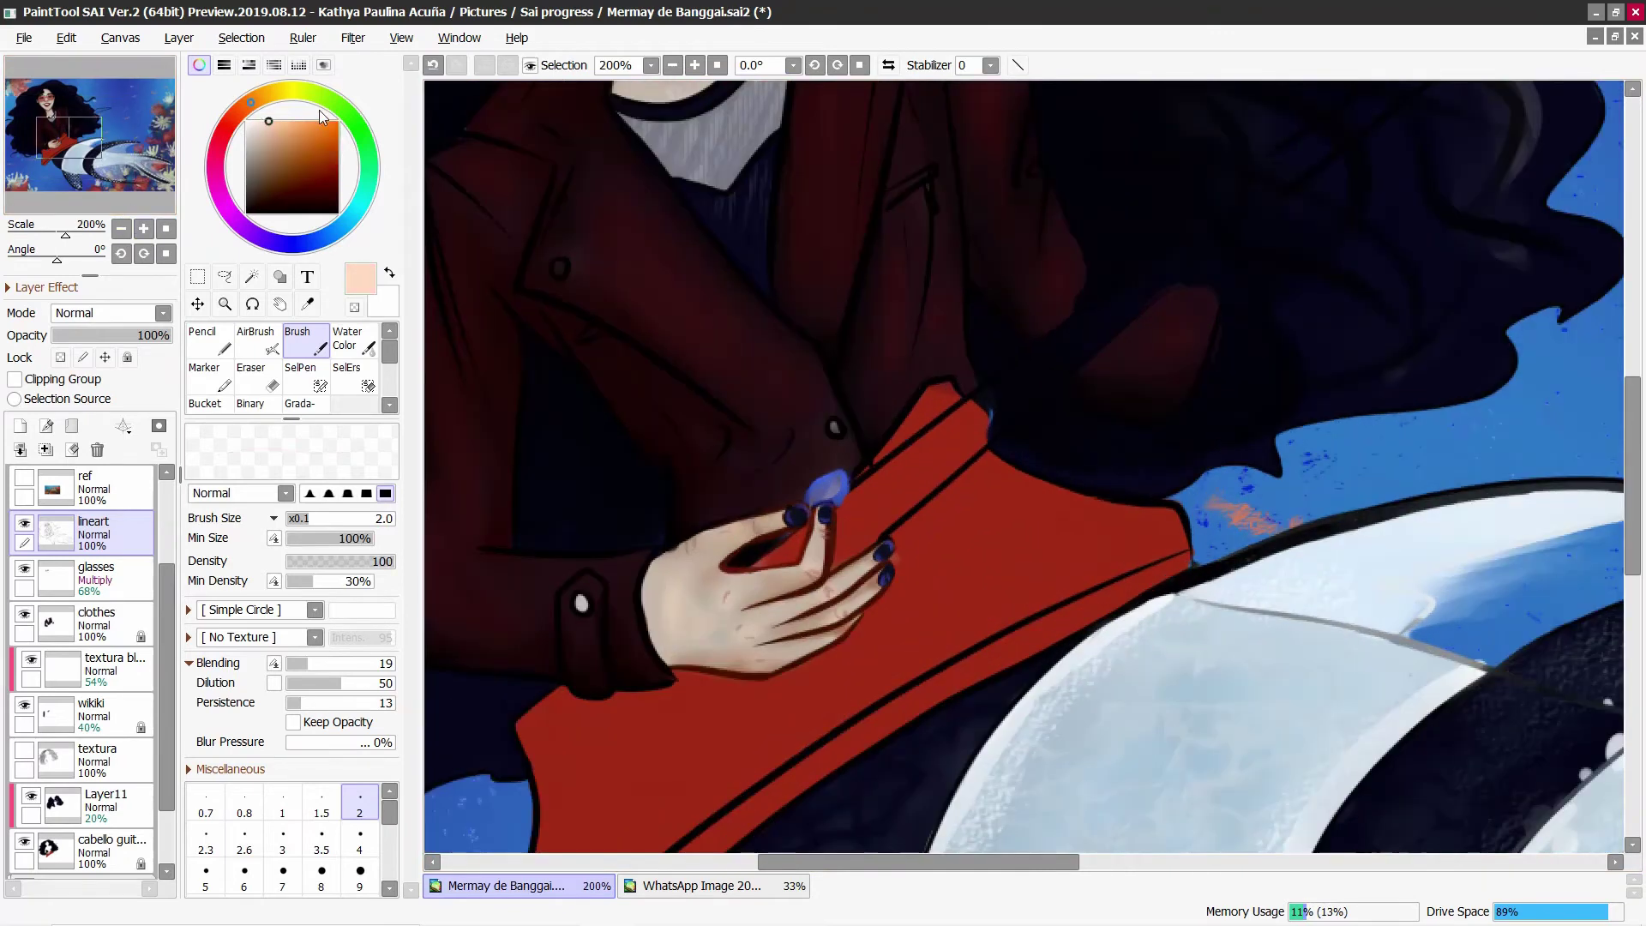
click(321, 238)
click(94, 622)
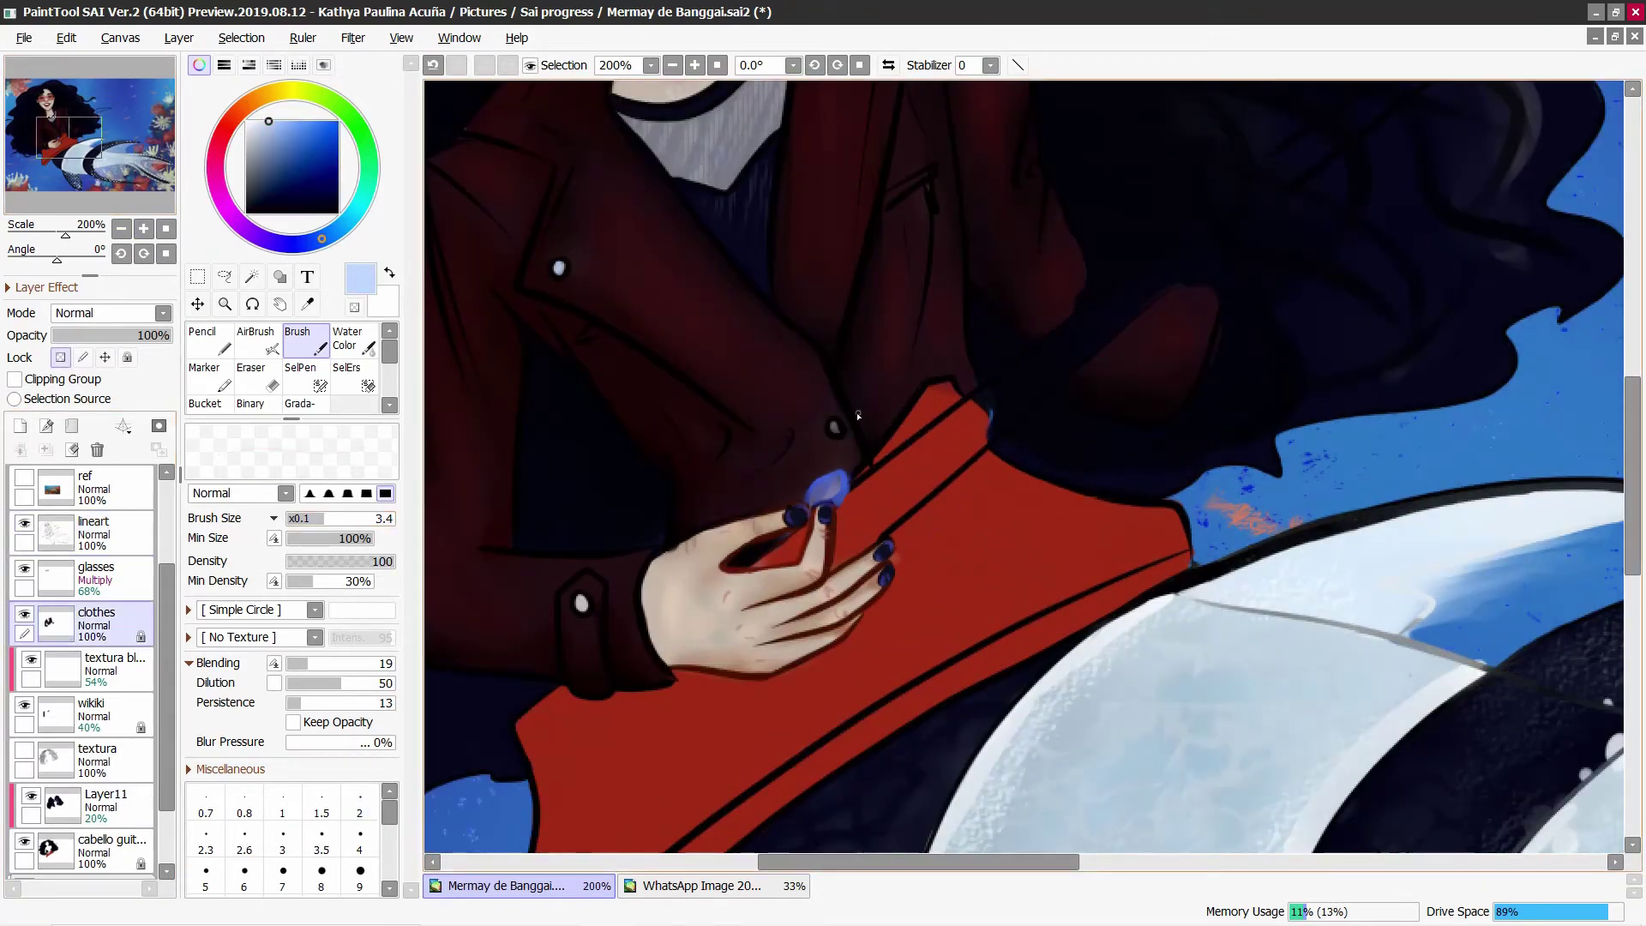
click(94, 531)
click(346, 518)
alt+click(559, 268)
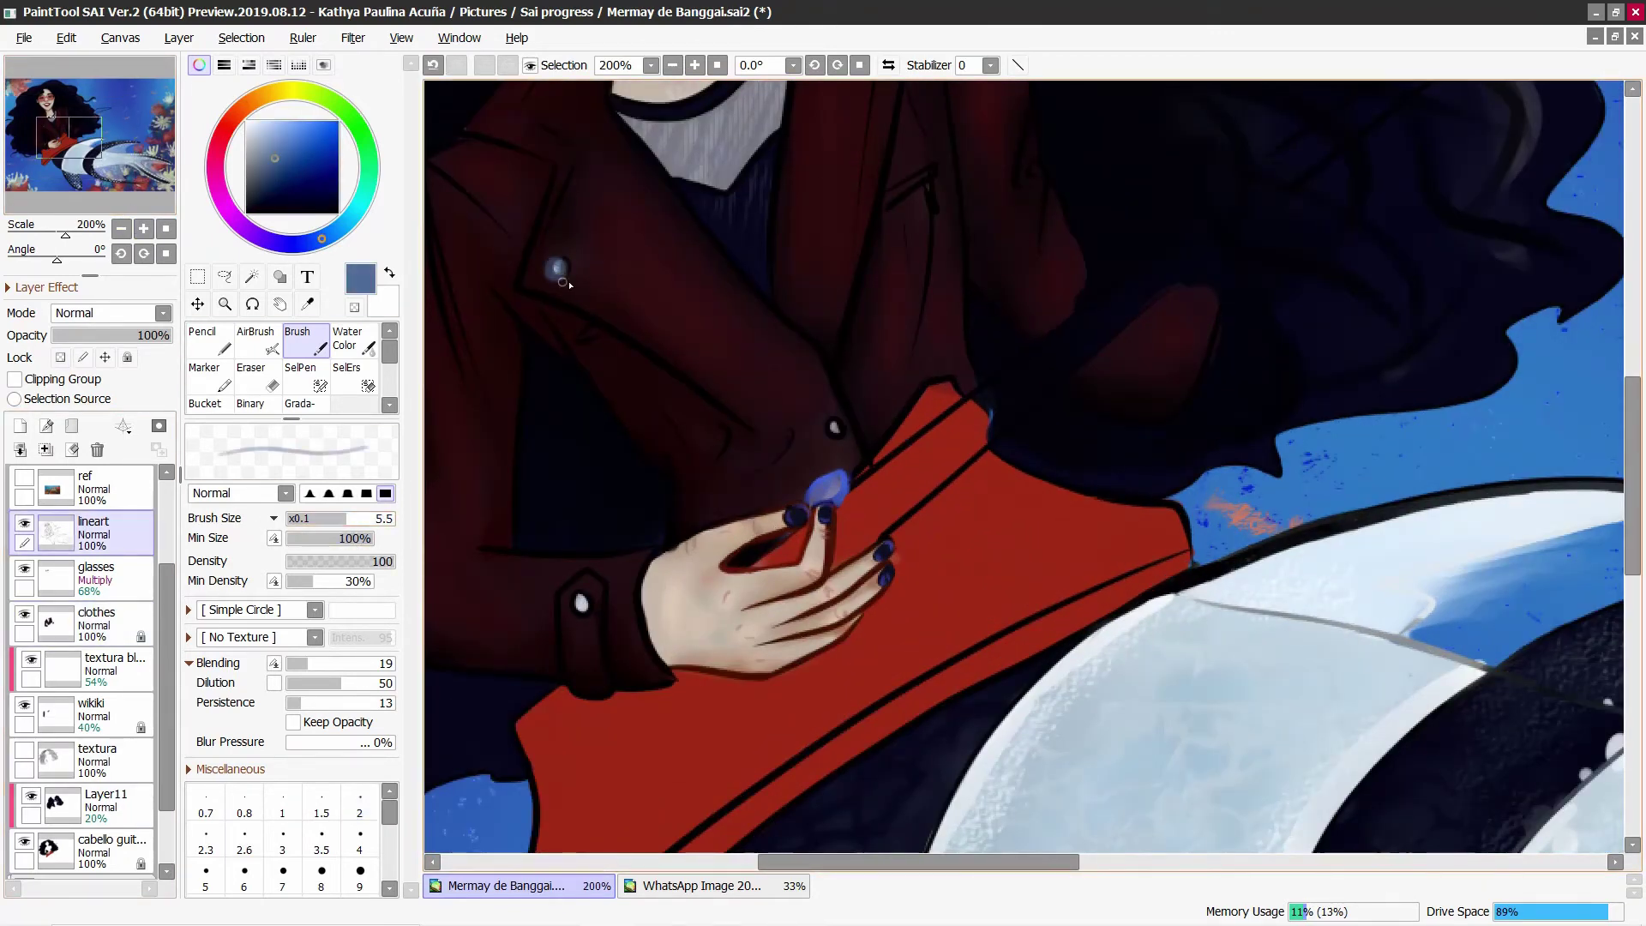
scroll(580, 602, down, 4)
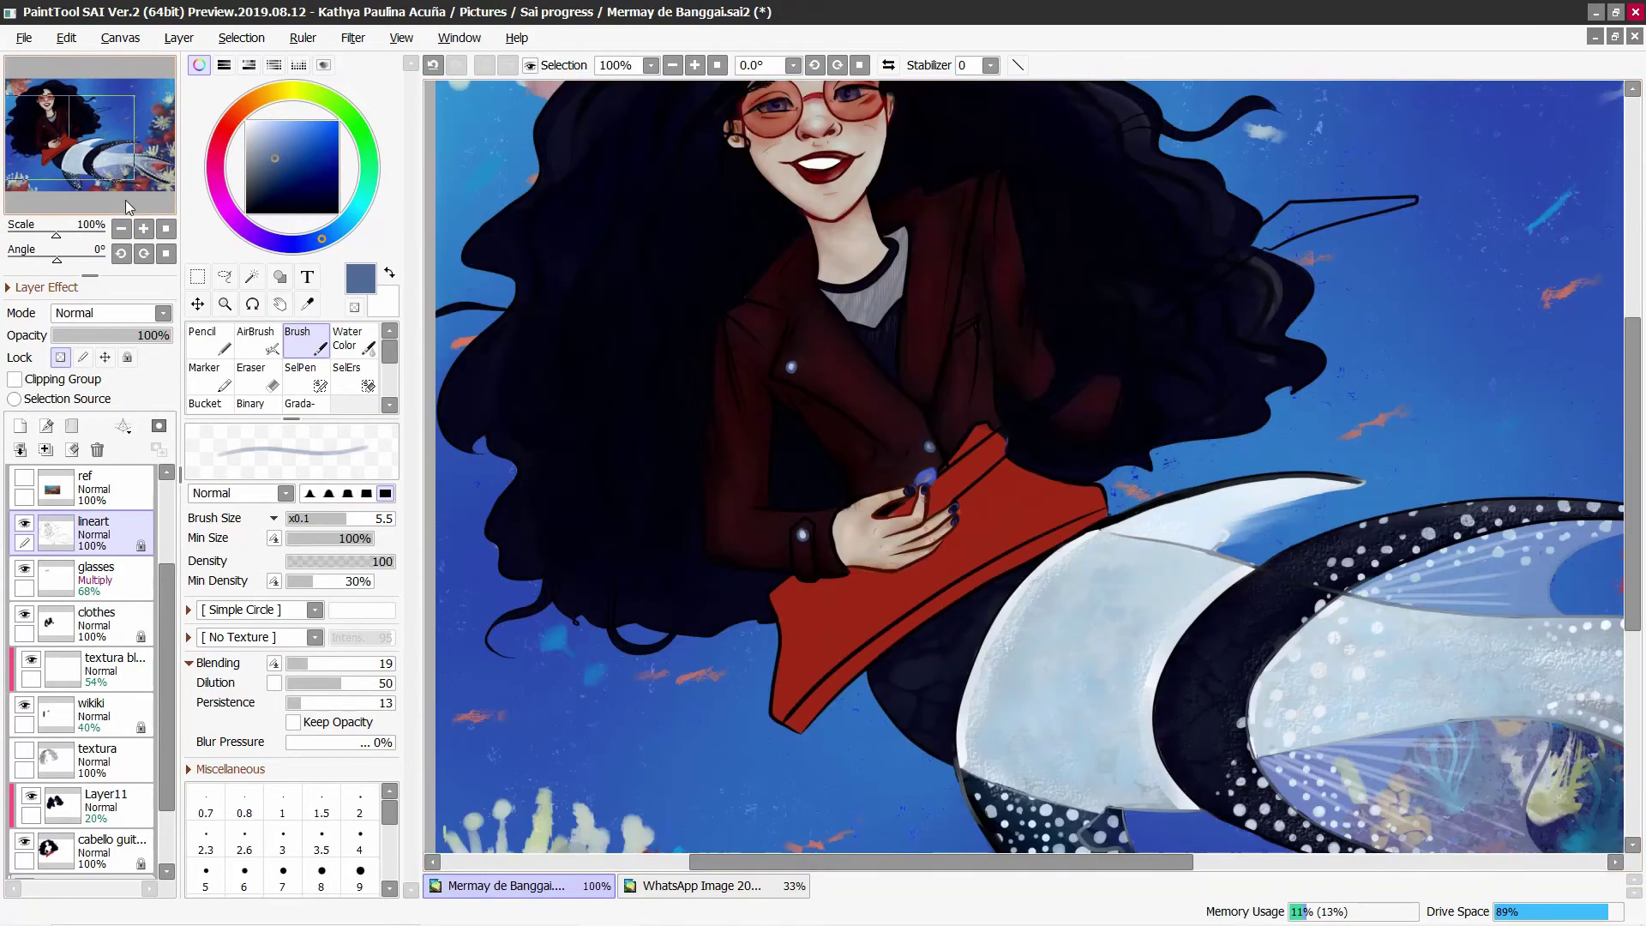
Step: Recolour parts of the jacket's pocket, lapel and shoulder lines greyish blue with the Brush at size 5.5
scroll(667, 294, up, 3)
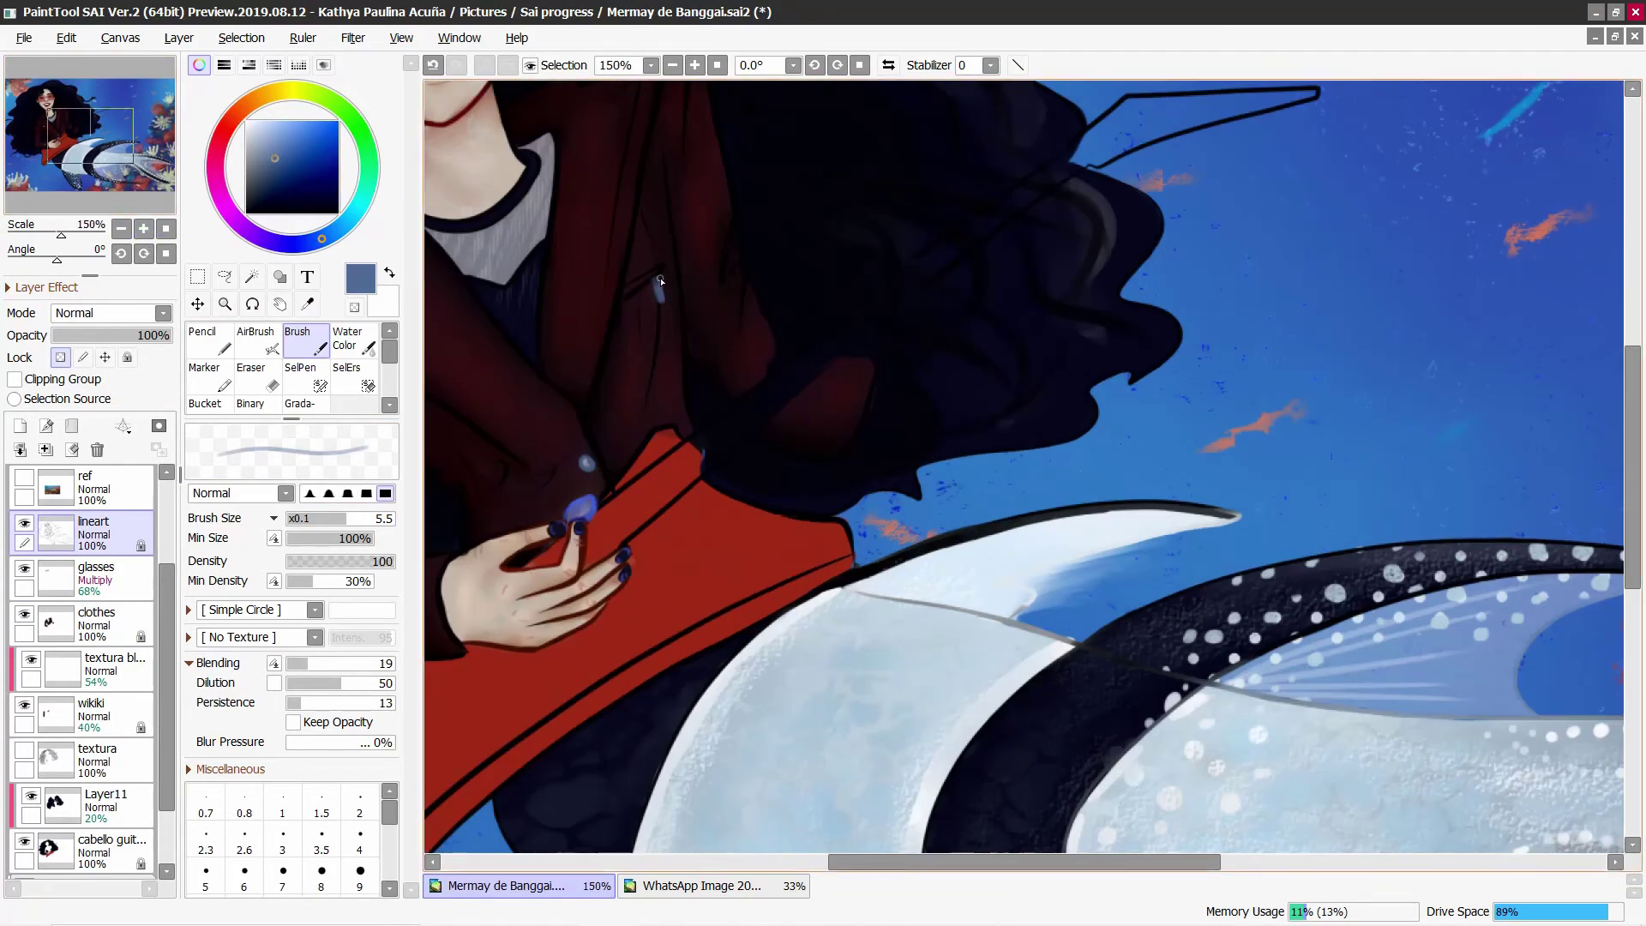
drag(477, 442, 704, 499)
key(ctrl+z)
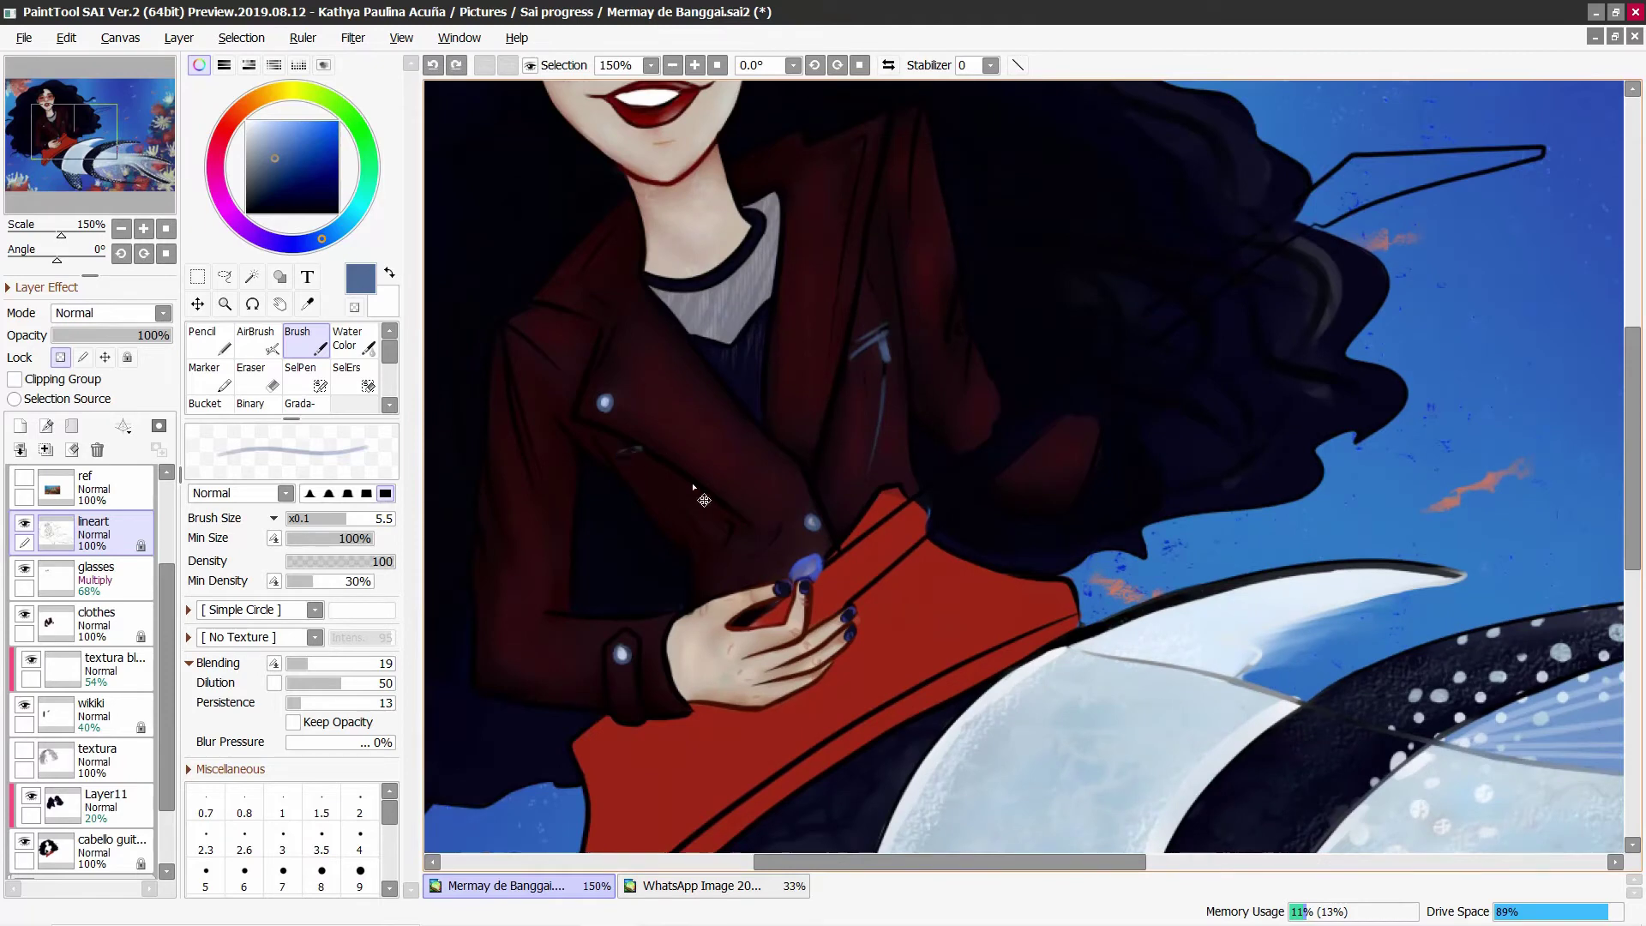
drag(851, 163, 830, 388)
click(274, 518)
click(296, 549)
drag(601, 325, 581, 423)
Step: Tint the jacket's remaining seams and sleeve outlines soft greyish blue with Brush size 24 and density 54
click(314, 518)
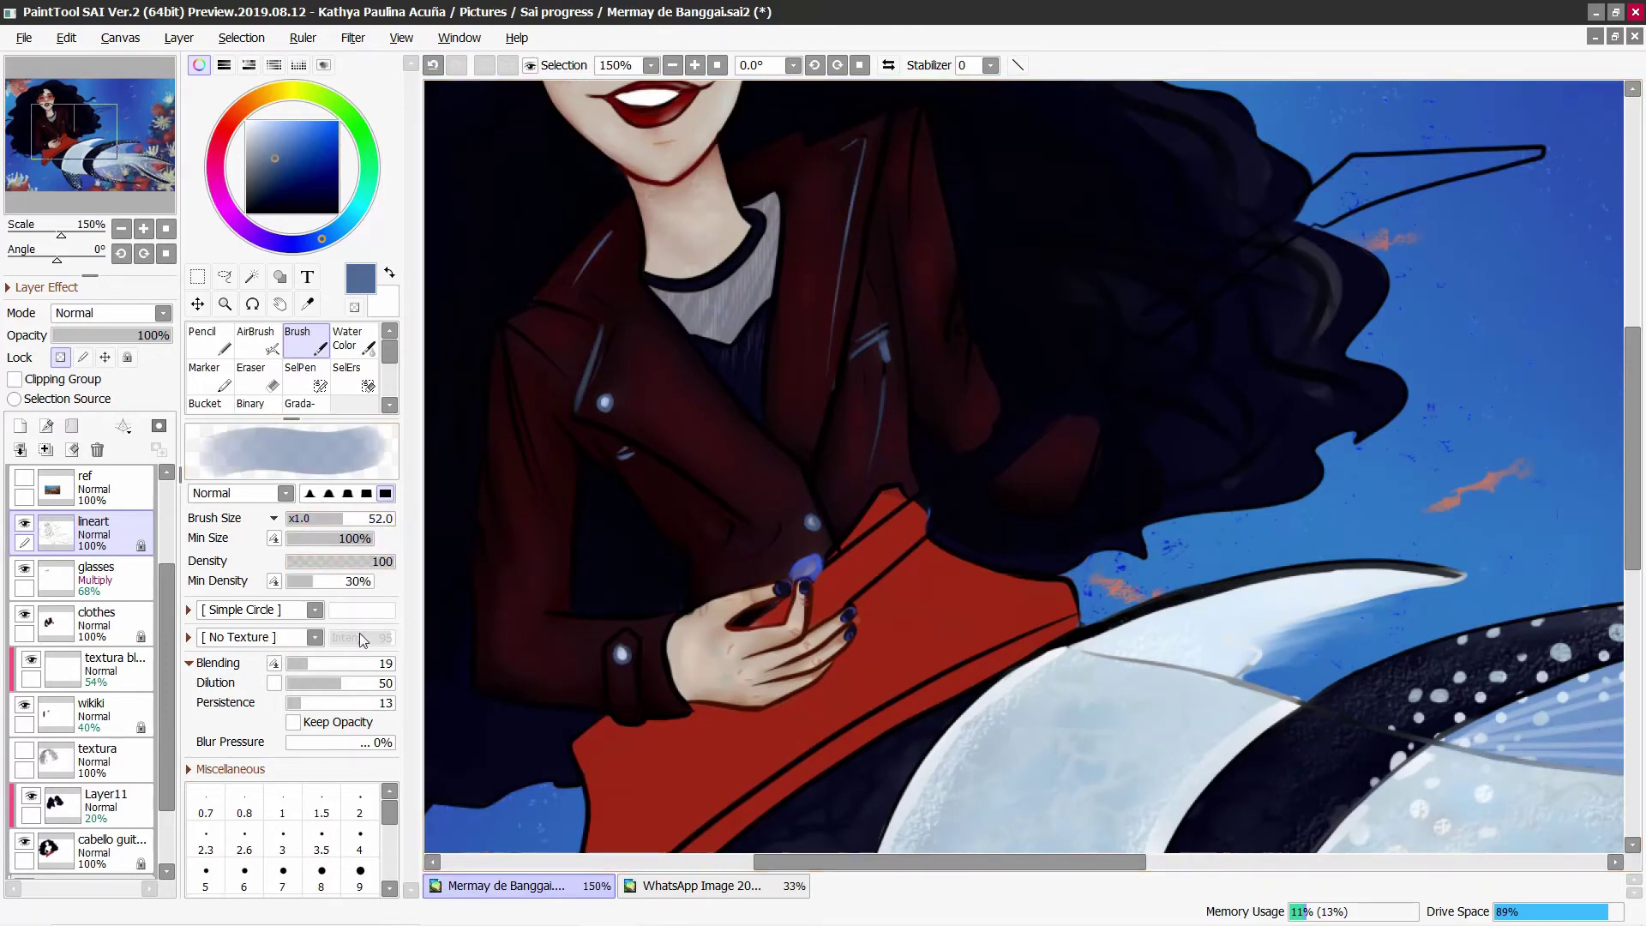
click(345, 561)
scroll(734, 178, down, 1)
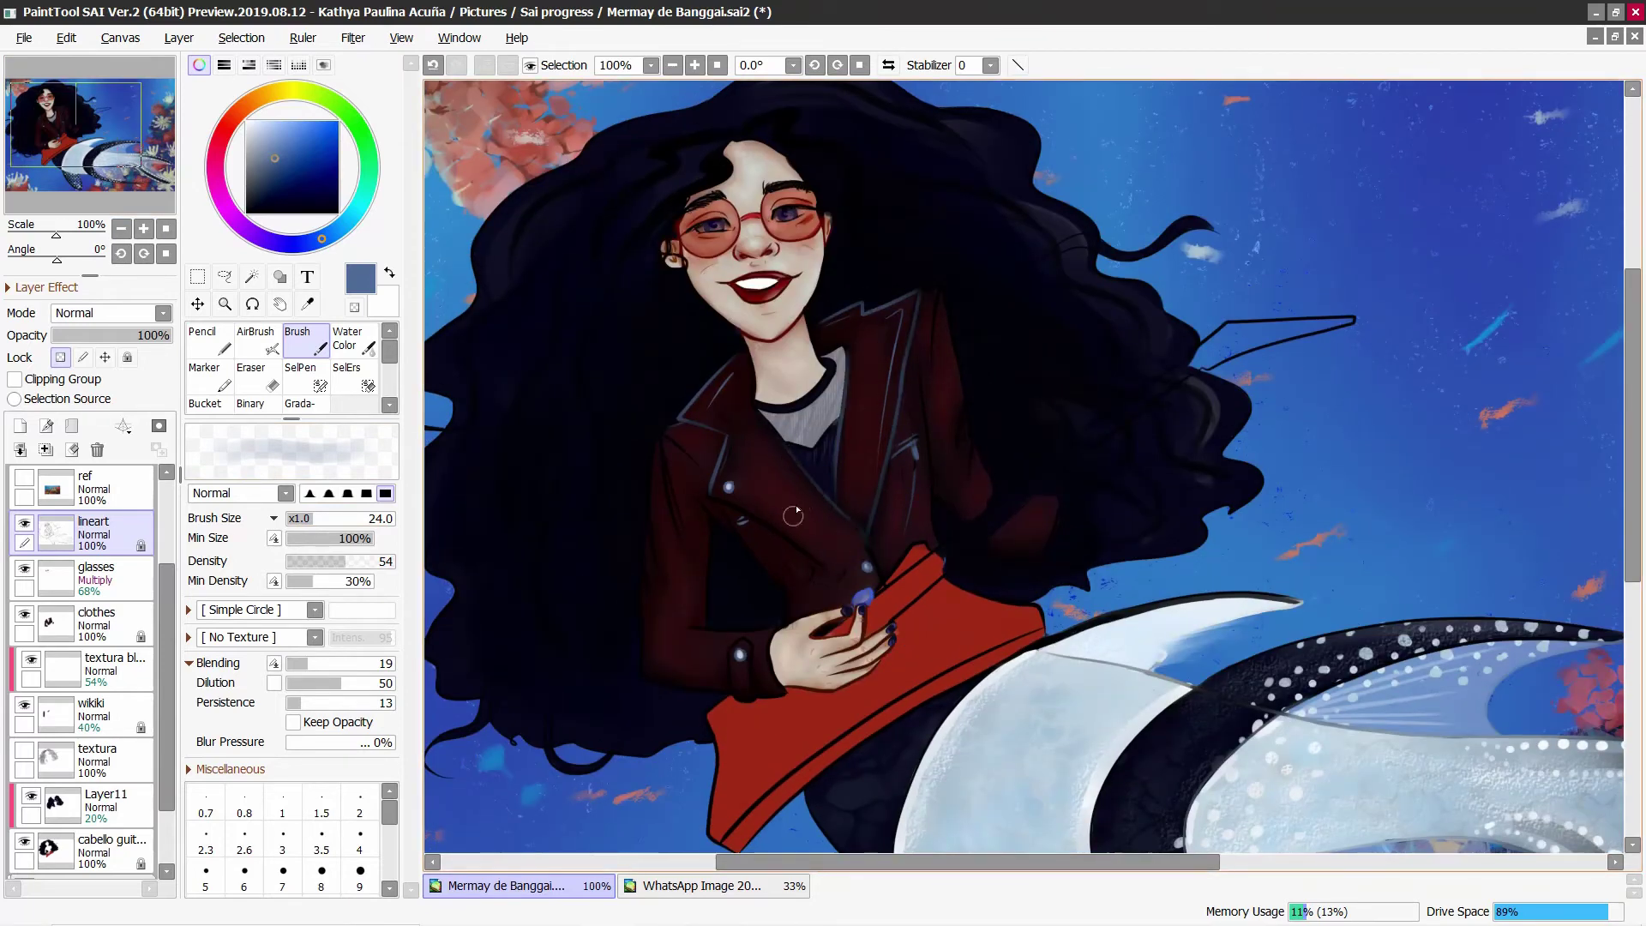
drag(718, 499, 813, 540)
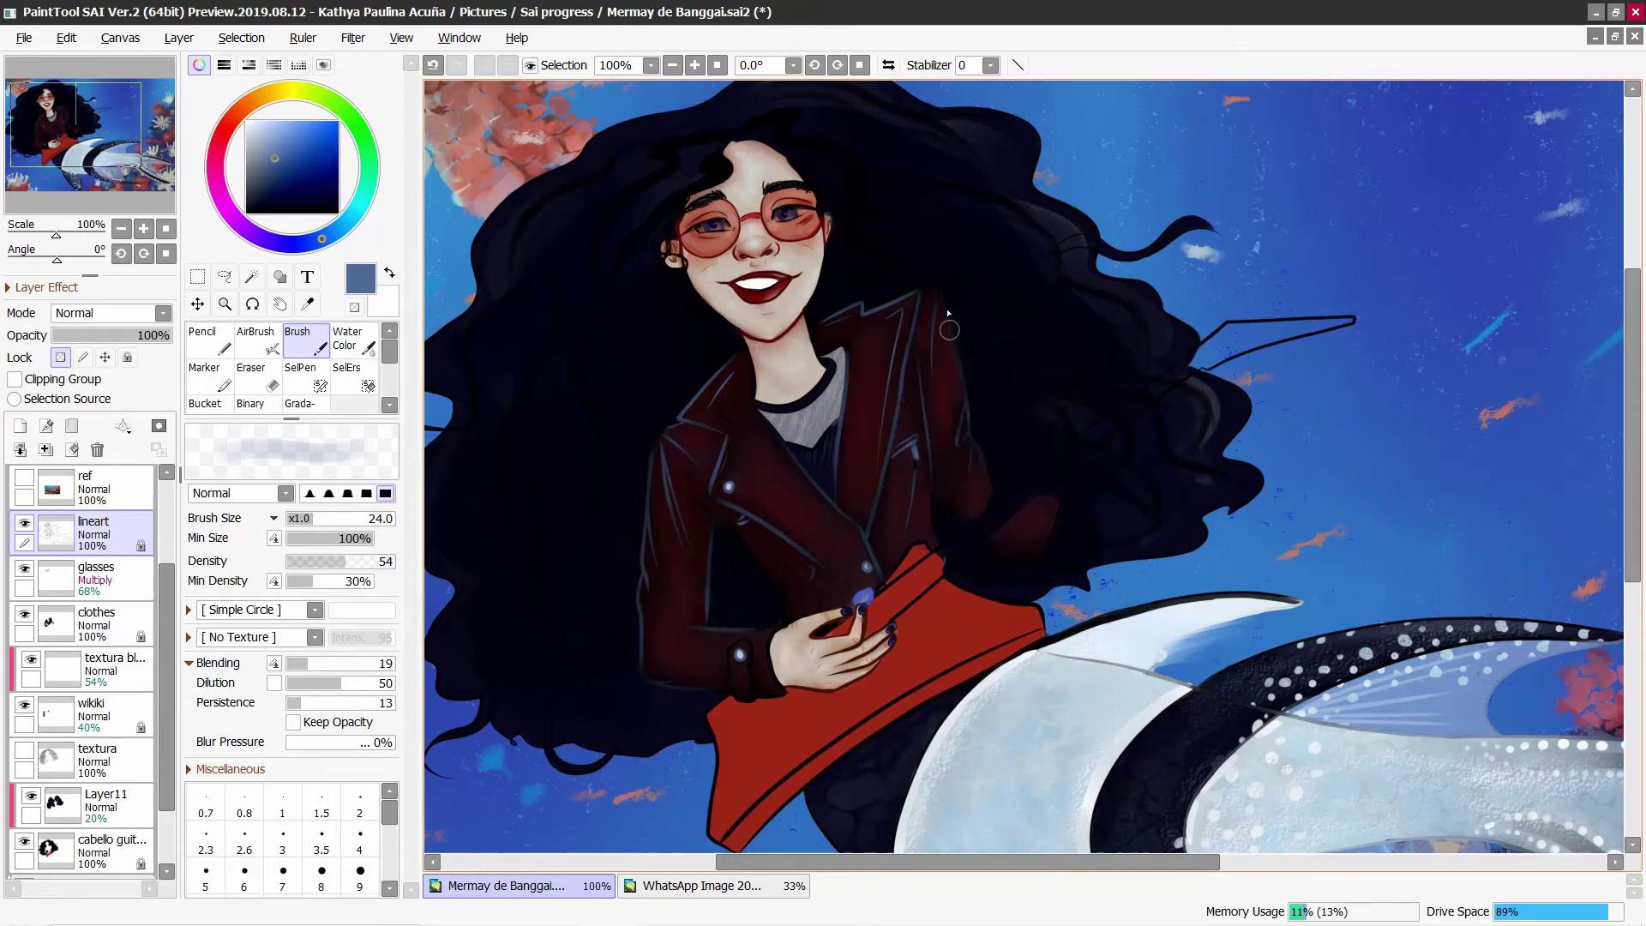
scroll(948, 313, down, 1)
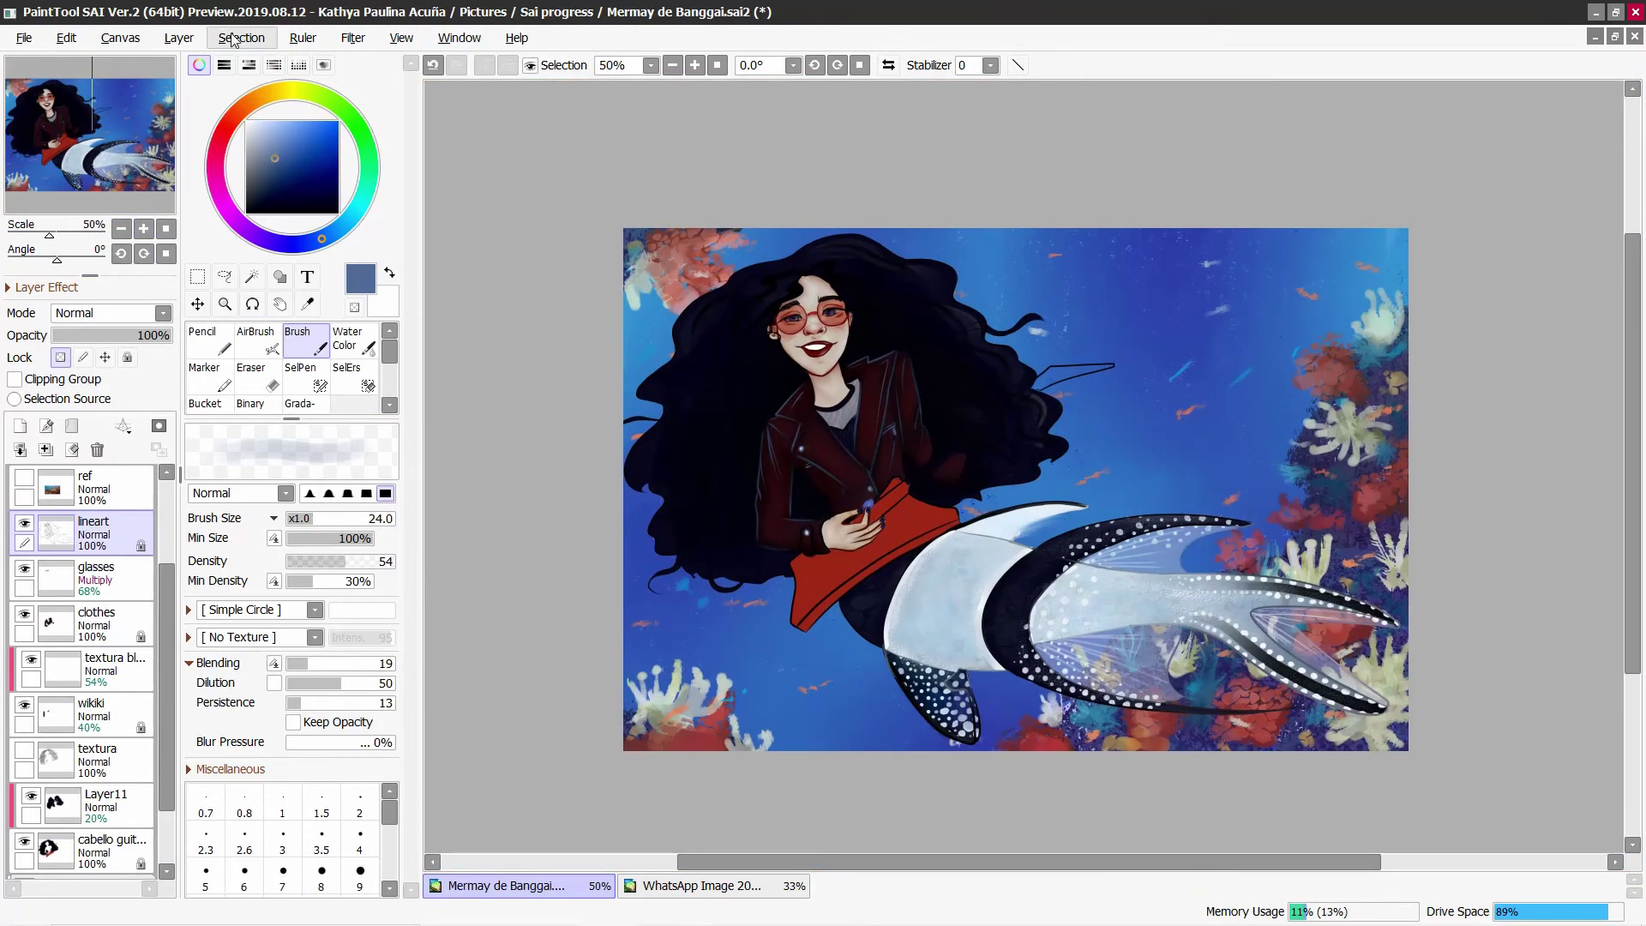
Step: Add a new layer above the lineart and paint flowing greyish-blue hair strands with stabilizer S-5, using Brush sizes 14 and 7
click(143, 228)
click(143, 228)
click(63, 426)
click(991, 65)
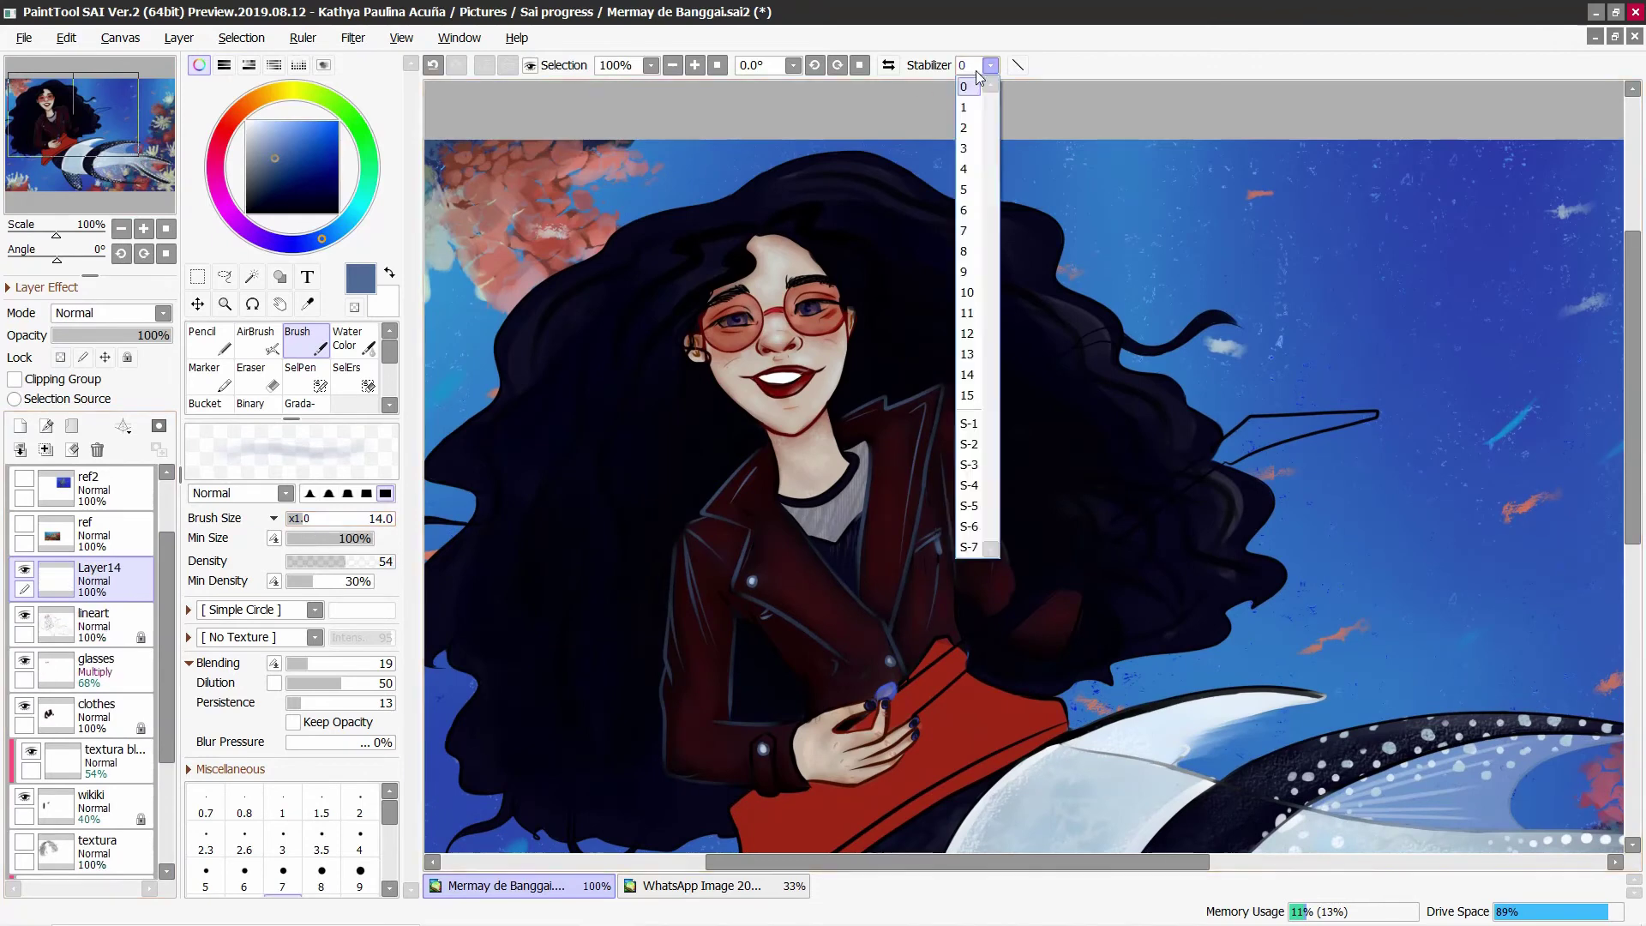
click(977, 480)
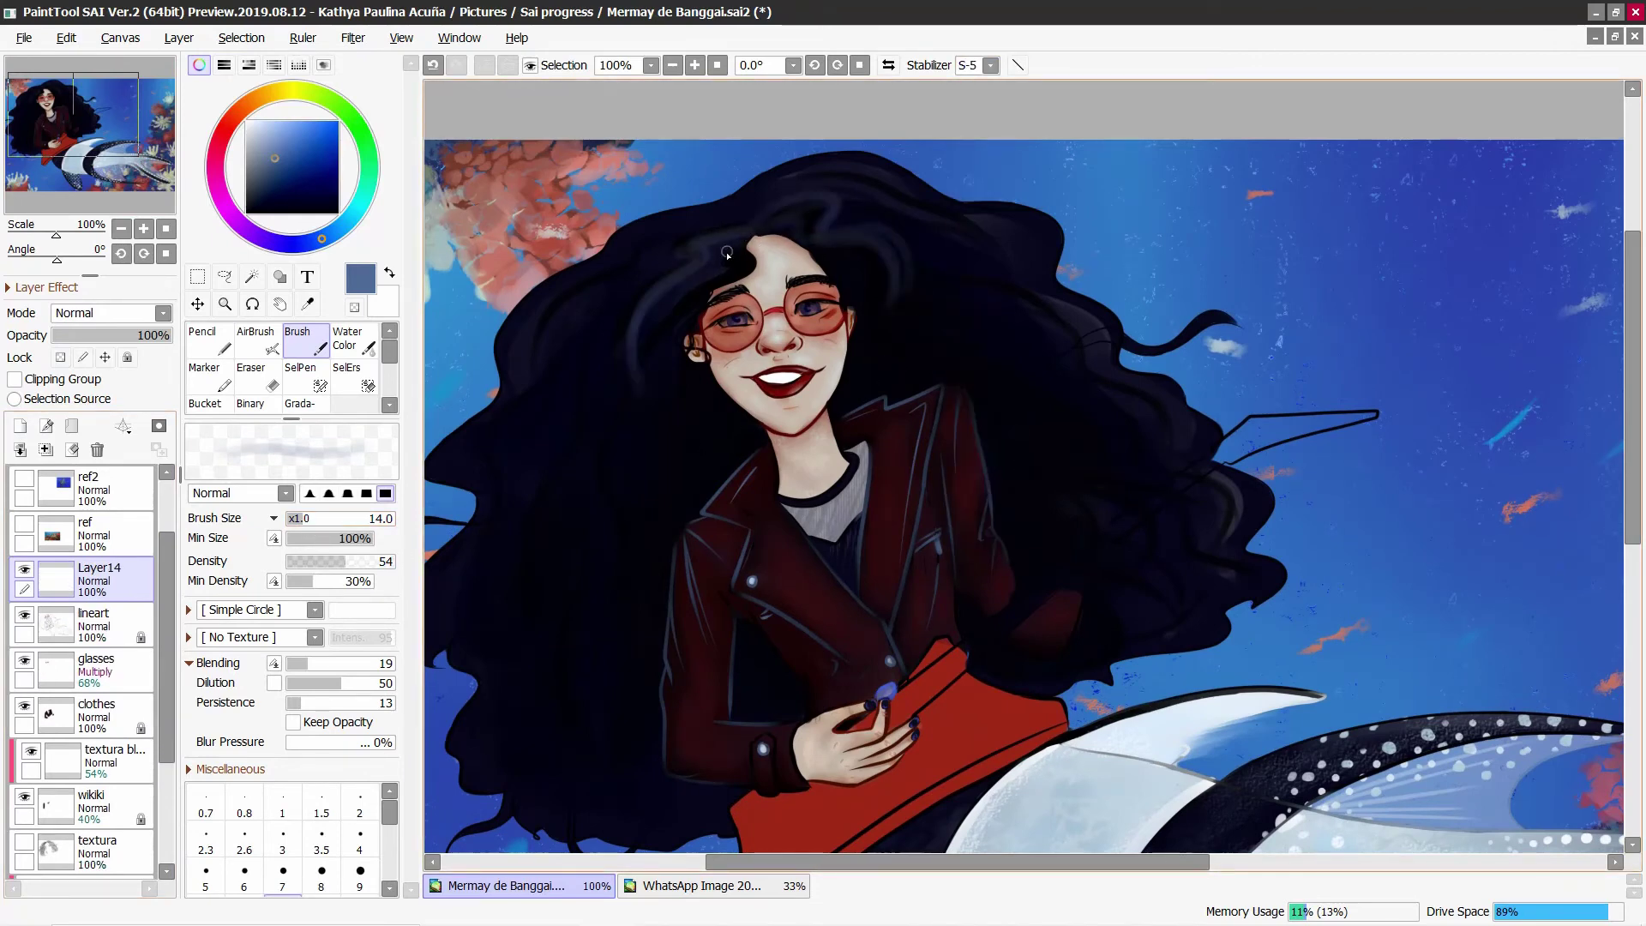
scroll(949, 282, down, 1)
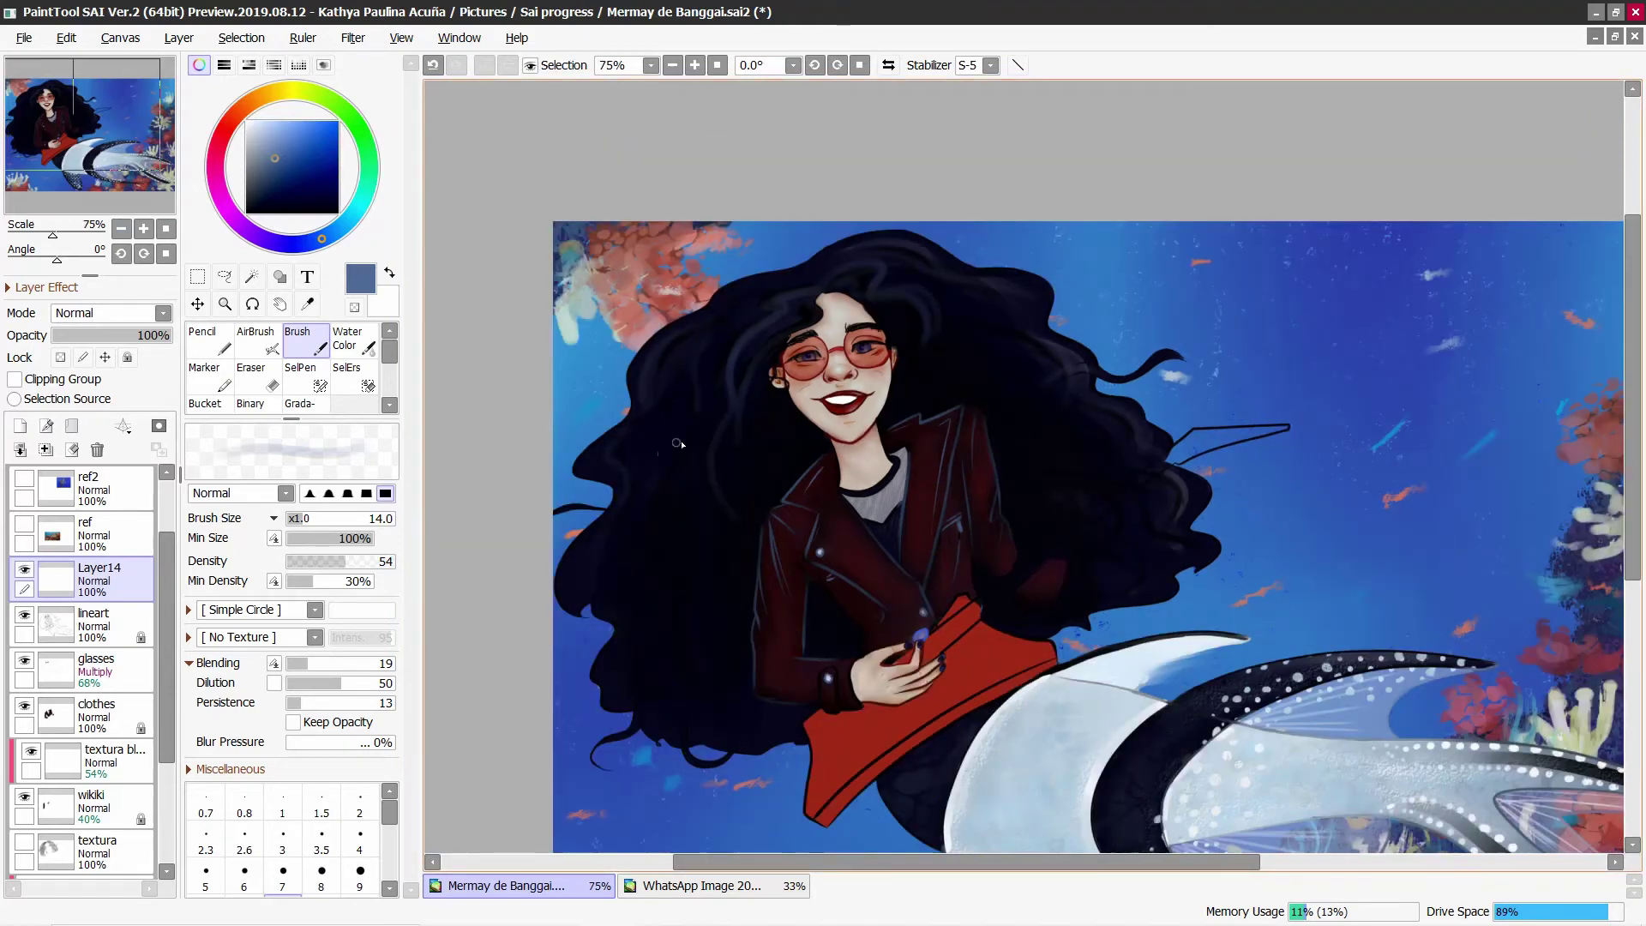
click(282, 870)
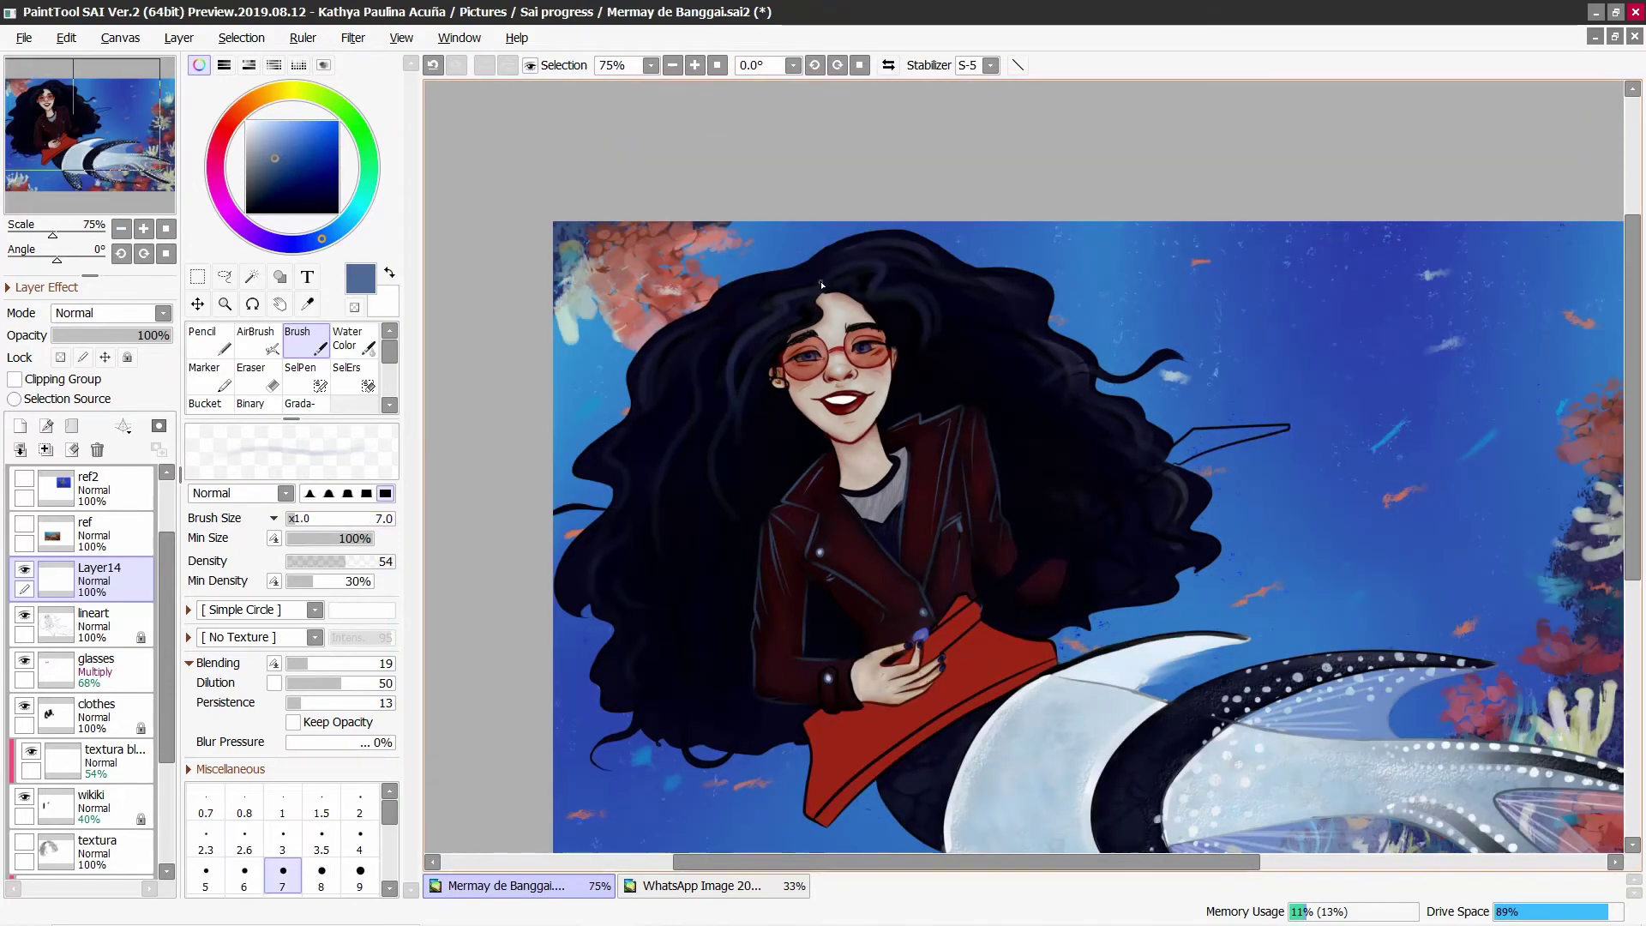
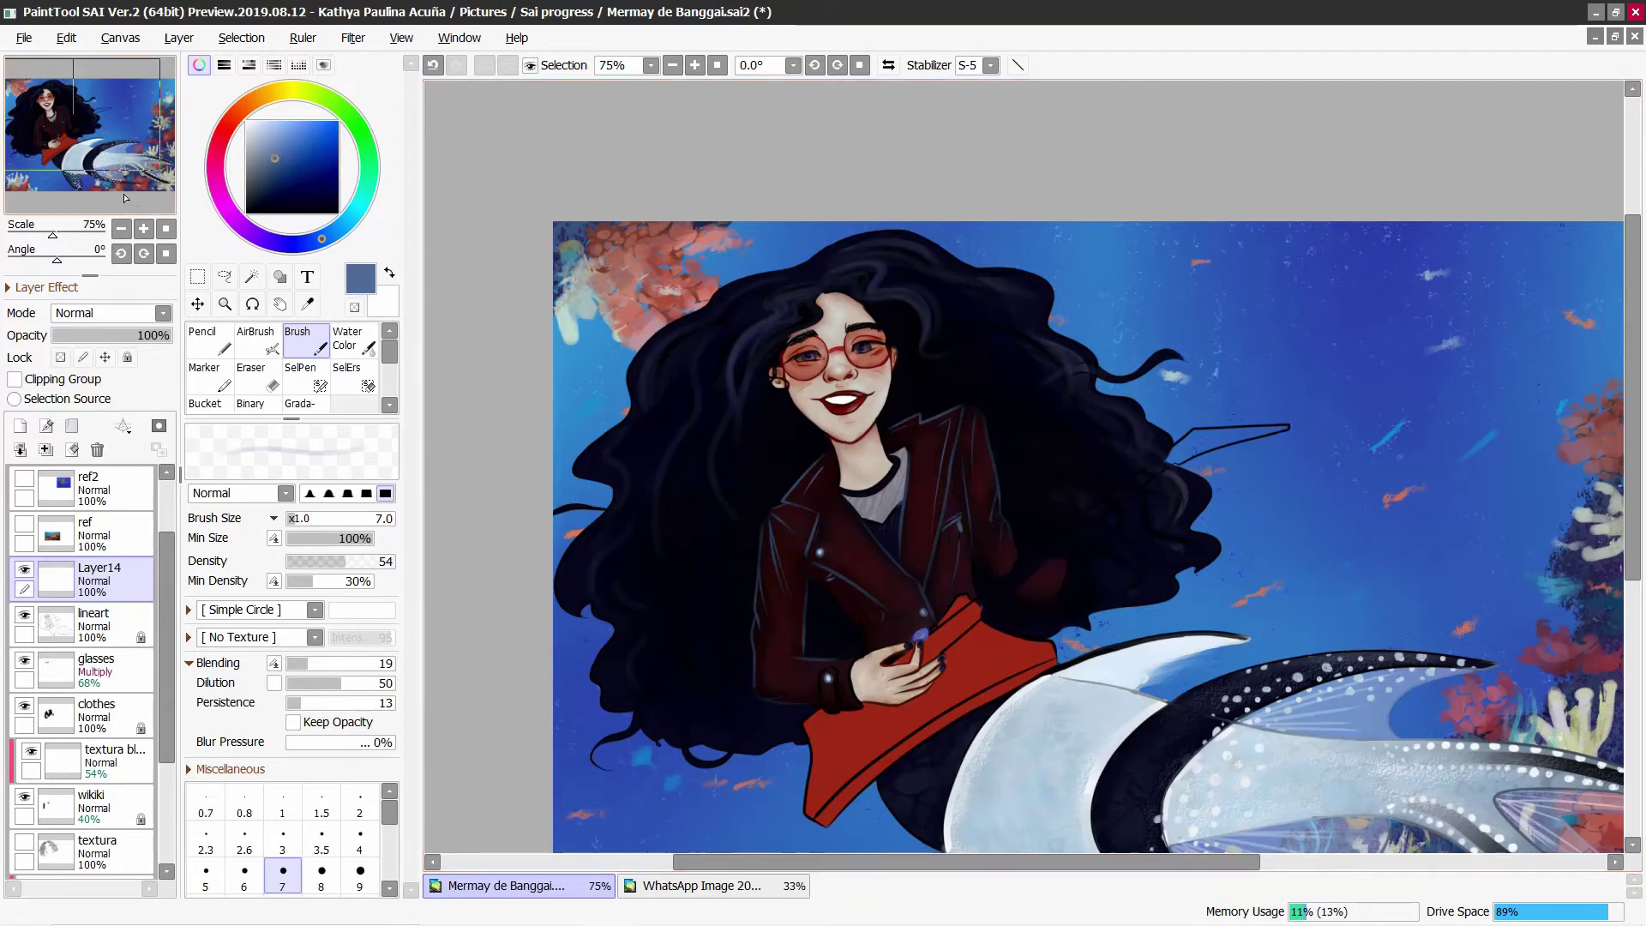
Step: Hide the hair and guitar, wikiki, clothes and tail layers to expose the line art over the background
scroll(163, 206, down, 1)
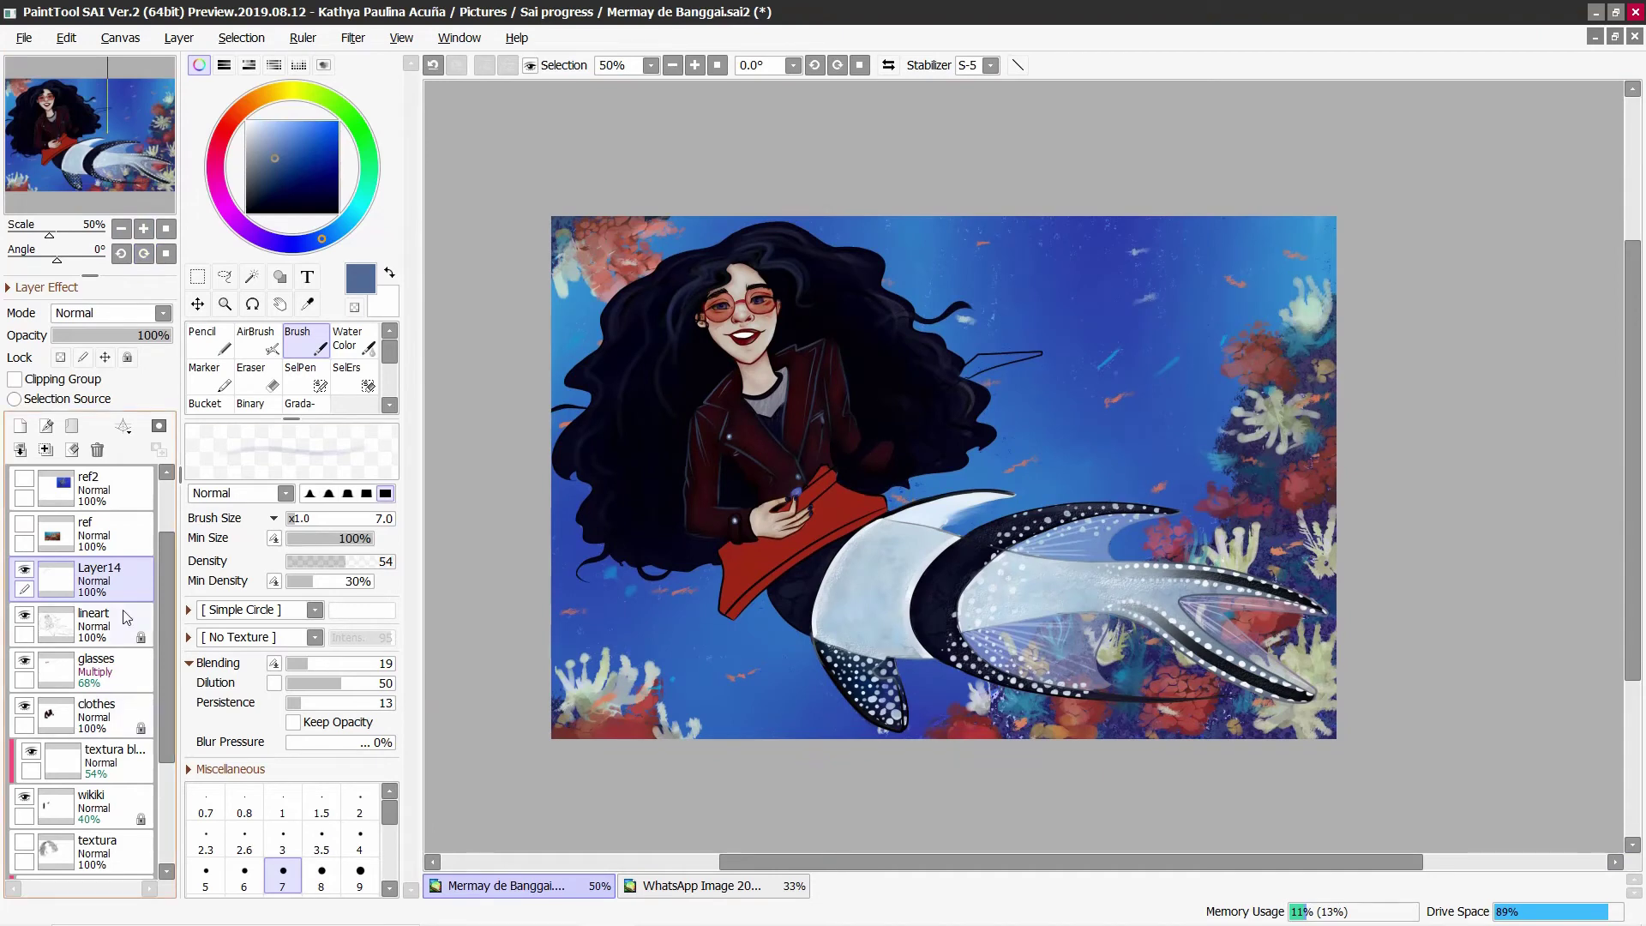
scroll(85, 669, down, 3)
click(24, 756)
click(24, 756)
click(102, 765)
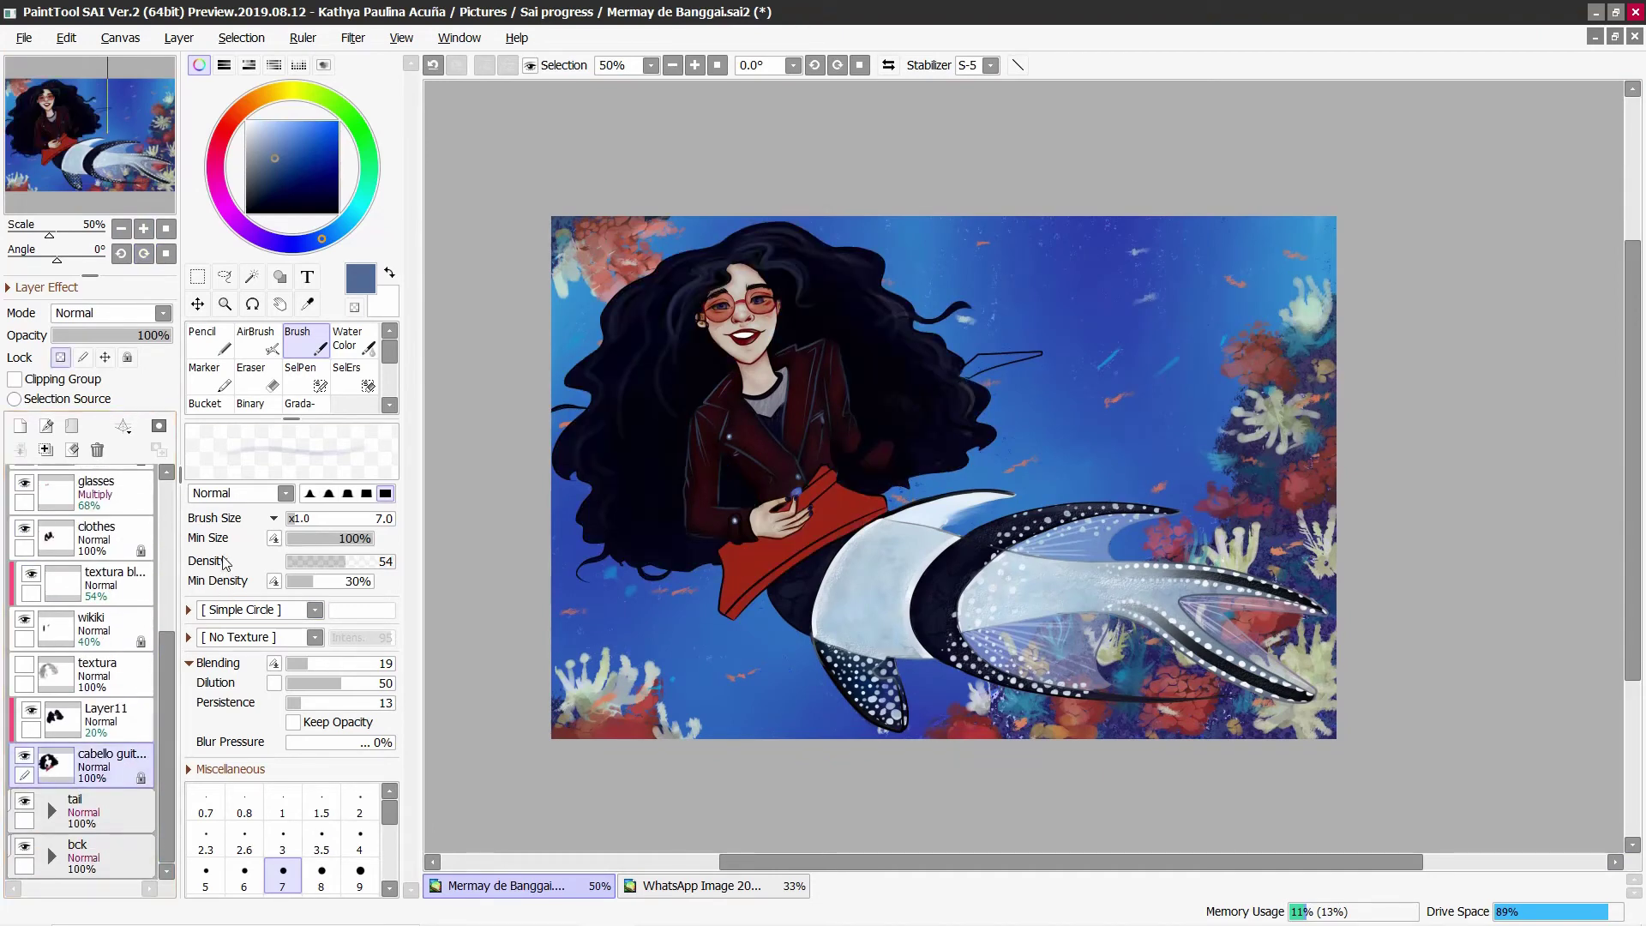
click(24, 756)
click(24, 619)
click(24, 529)
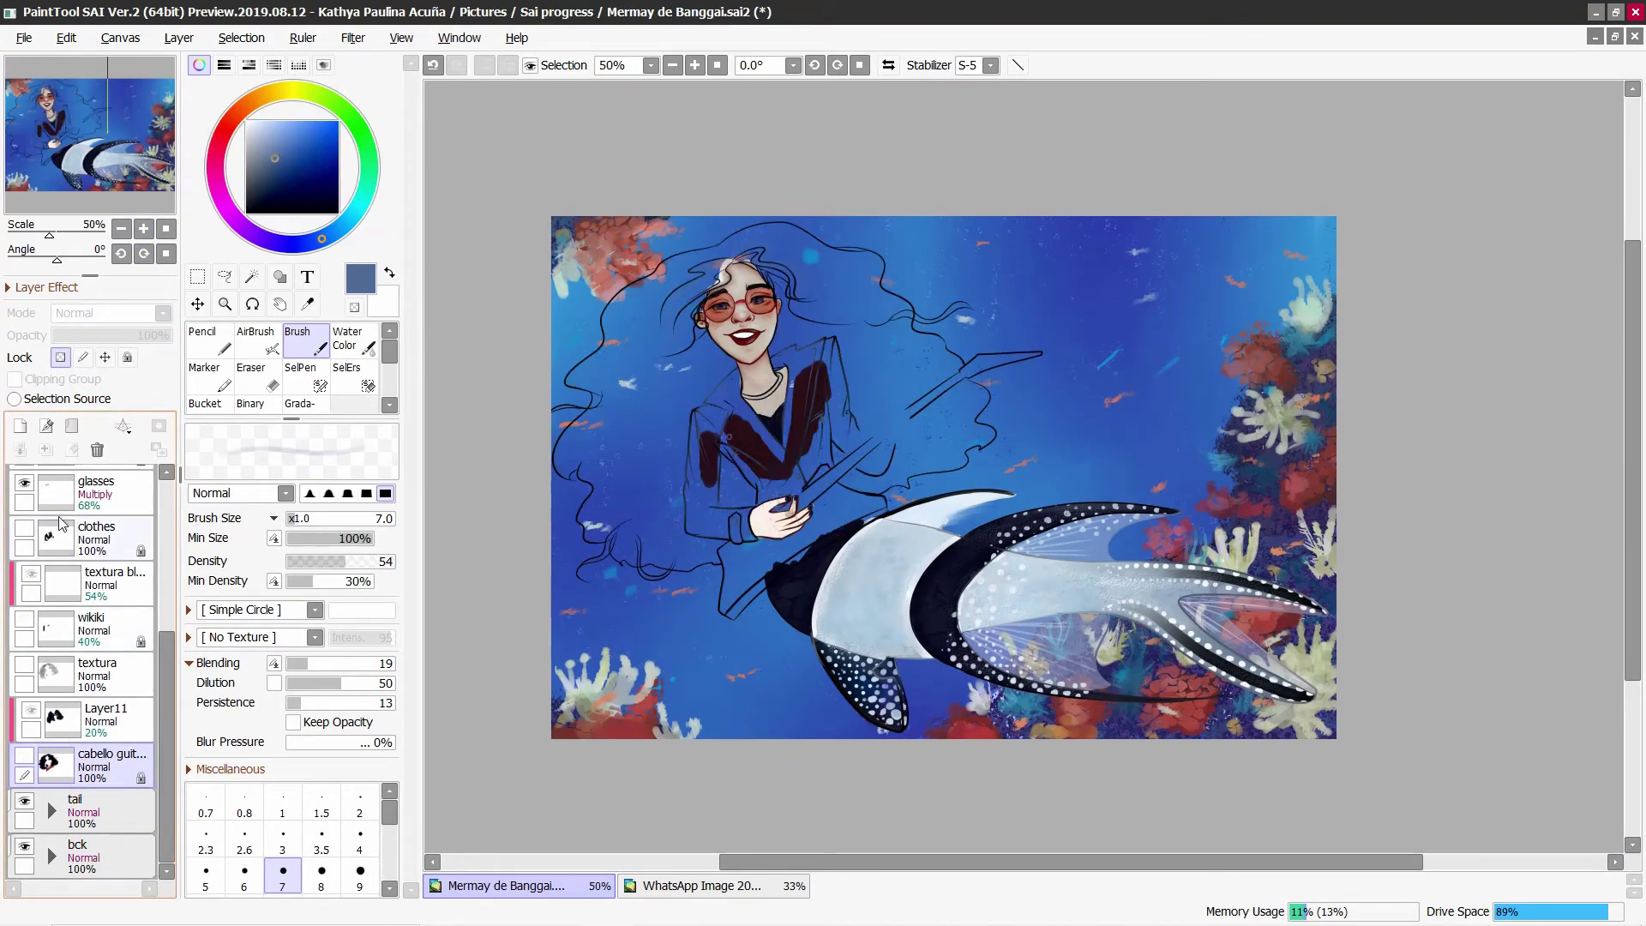
click(24, 802)
Step: Draw the missing outlines of the guitar's neck in black on the lineart layer with the Pencil at size 4.9 and the canvas rotated 33.8°
scroll(85, 669, up, 2)
click(103, 598)
click(210, 340)
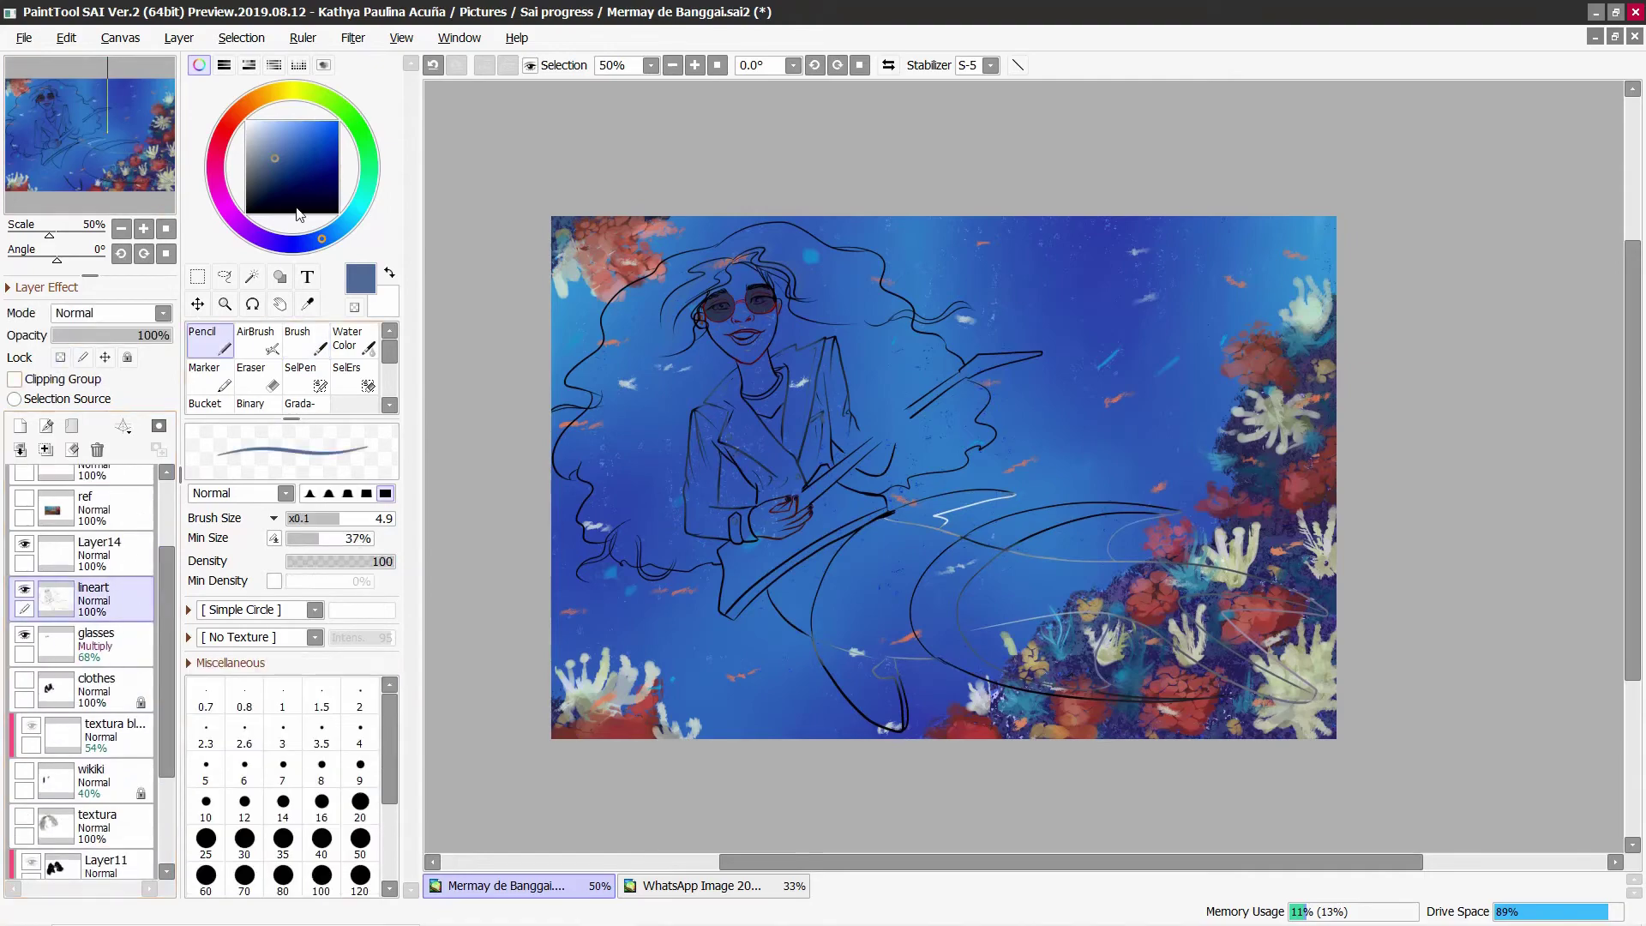
click(338, 214)
click(143, 229)
key(ctrl+plus)
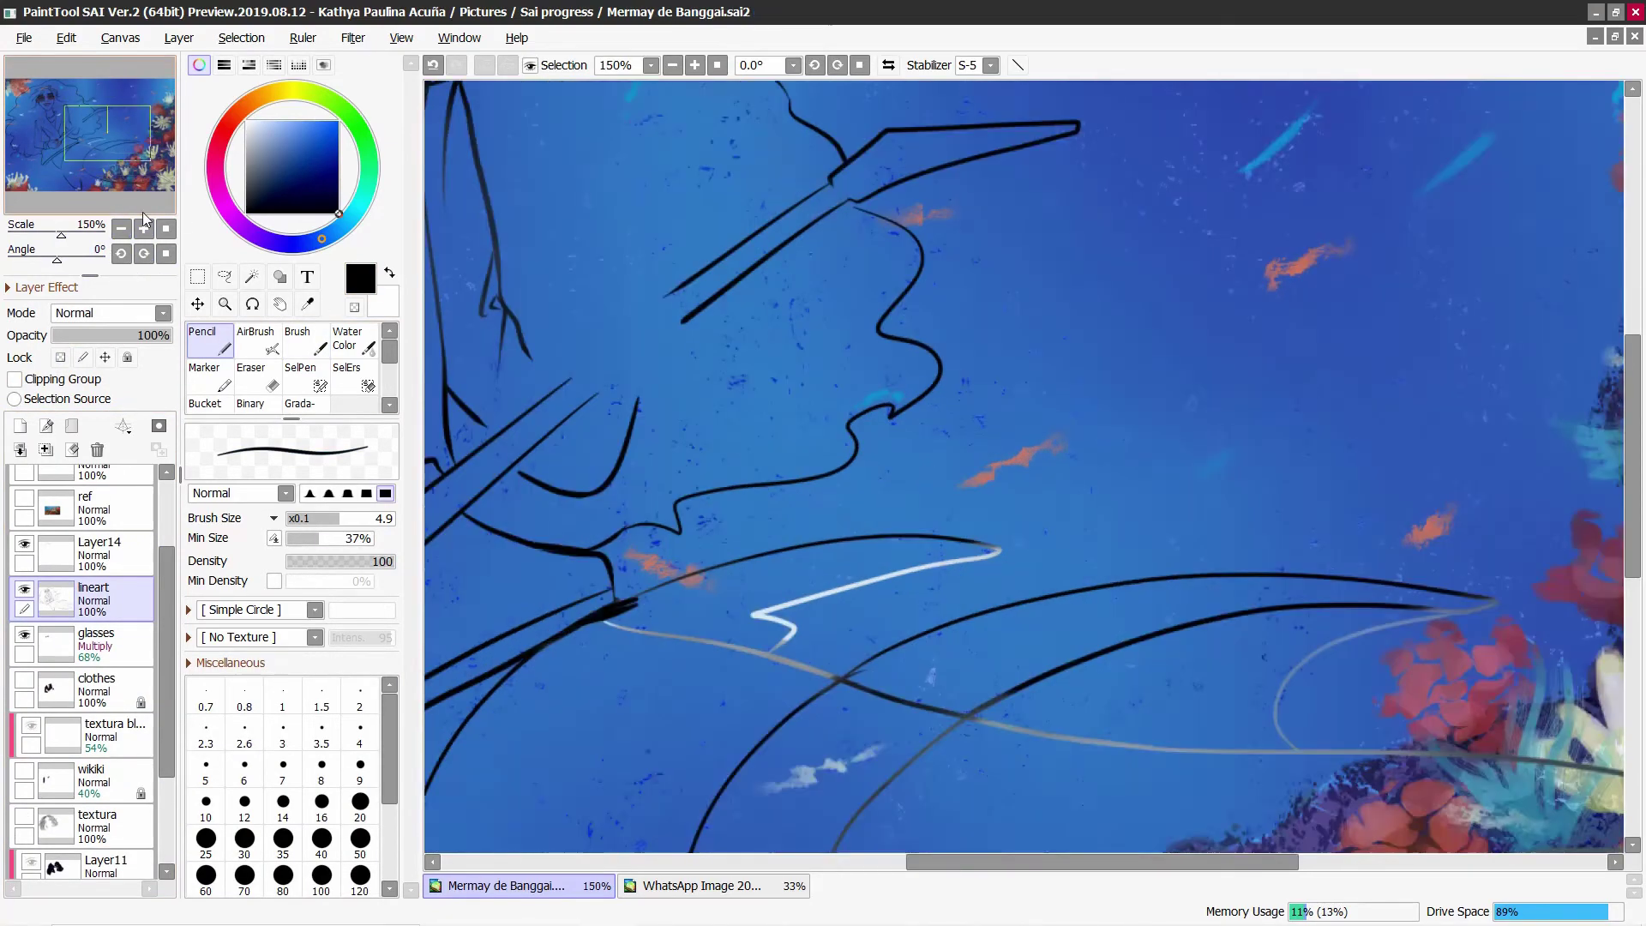
mouse_move(600, 257)
mouse_down()
mouse_move(698, 326)
mouse_move(921, 300)
mouse_up()
key(ctrl+z)
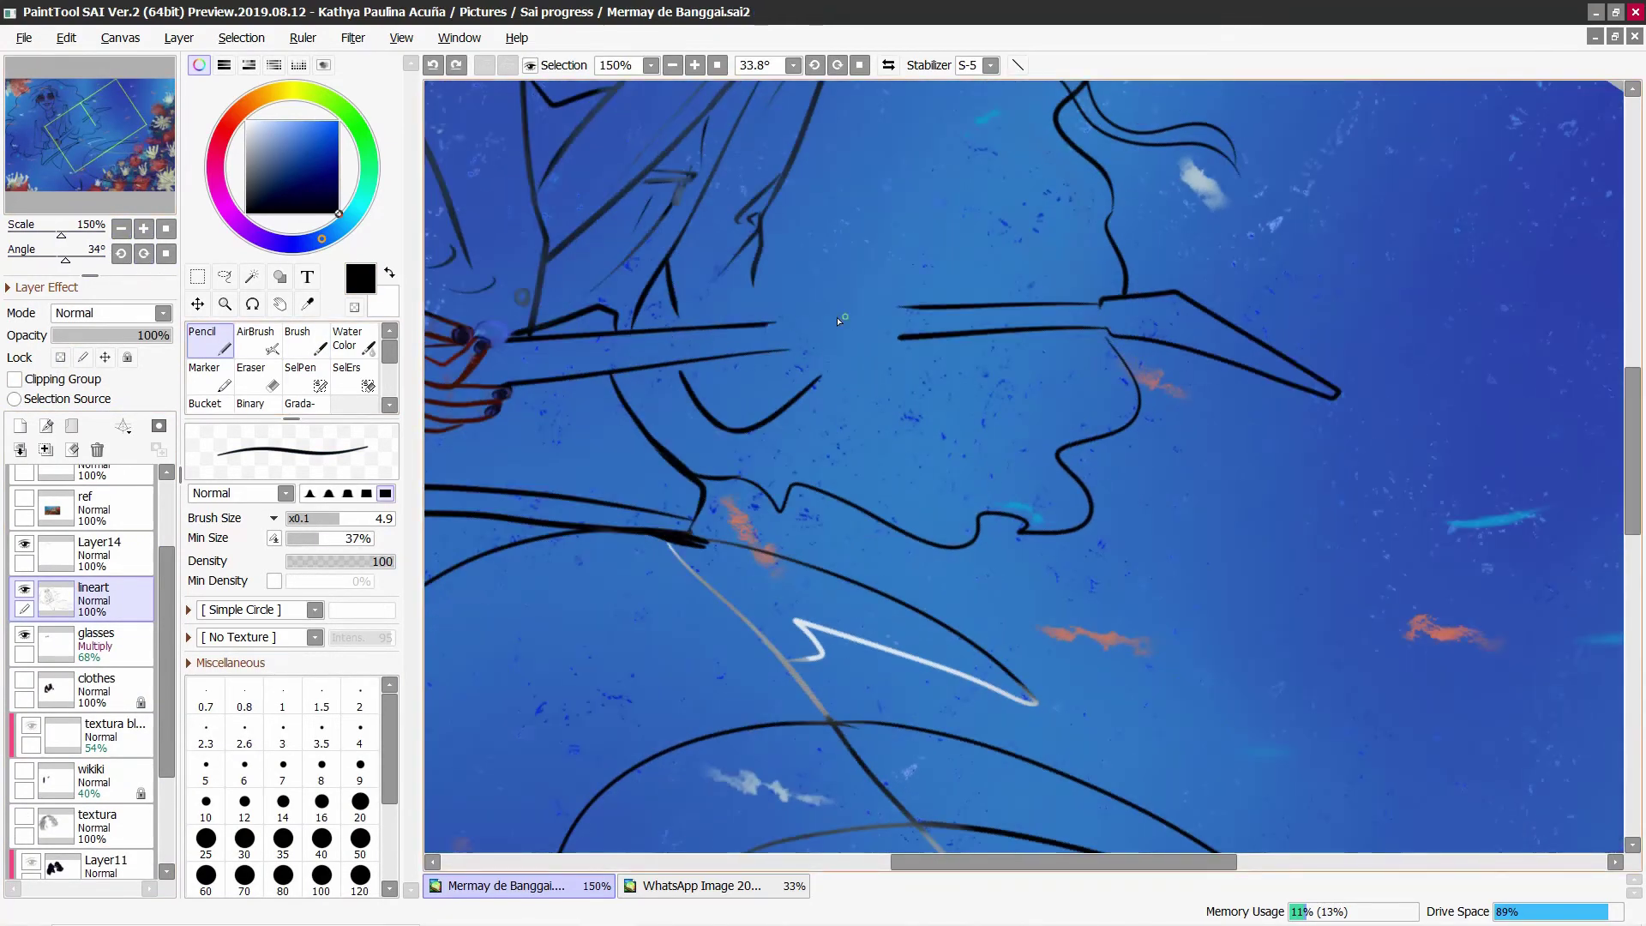
key(ctrl+z)
drag(696, 326, 997, 301)
key(ctrl+z)
key(ctrl+z)
mouse_move(666, 368)
mouse_down()
mouse_move(1007, 330)
mouse_move(909, 338)
mouse_up()
drag(646, 329, 1042, 306)
Step: Clean up the overlapping line ends along the guitar's neck with the Eraser at size 7
key(e)
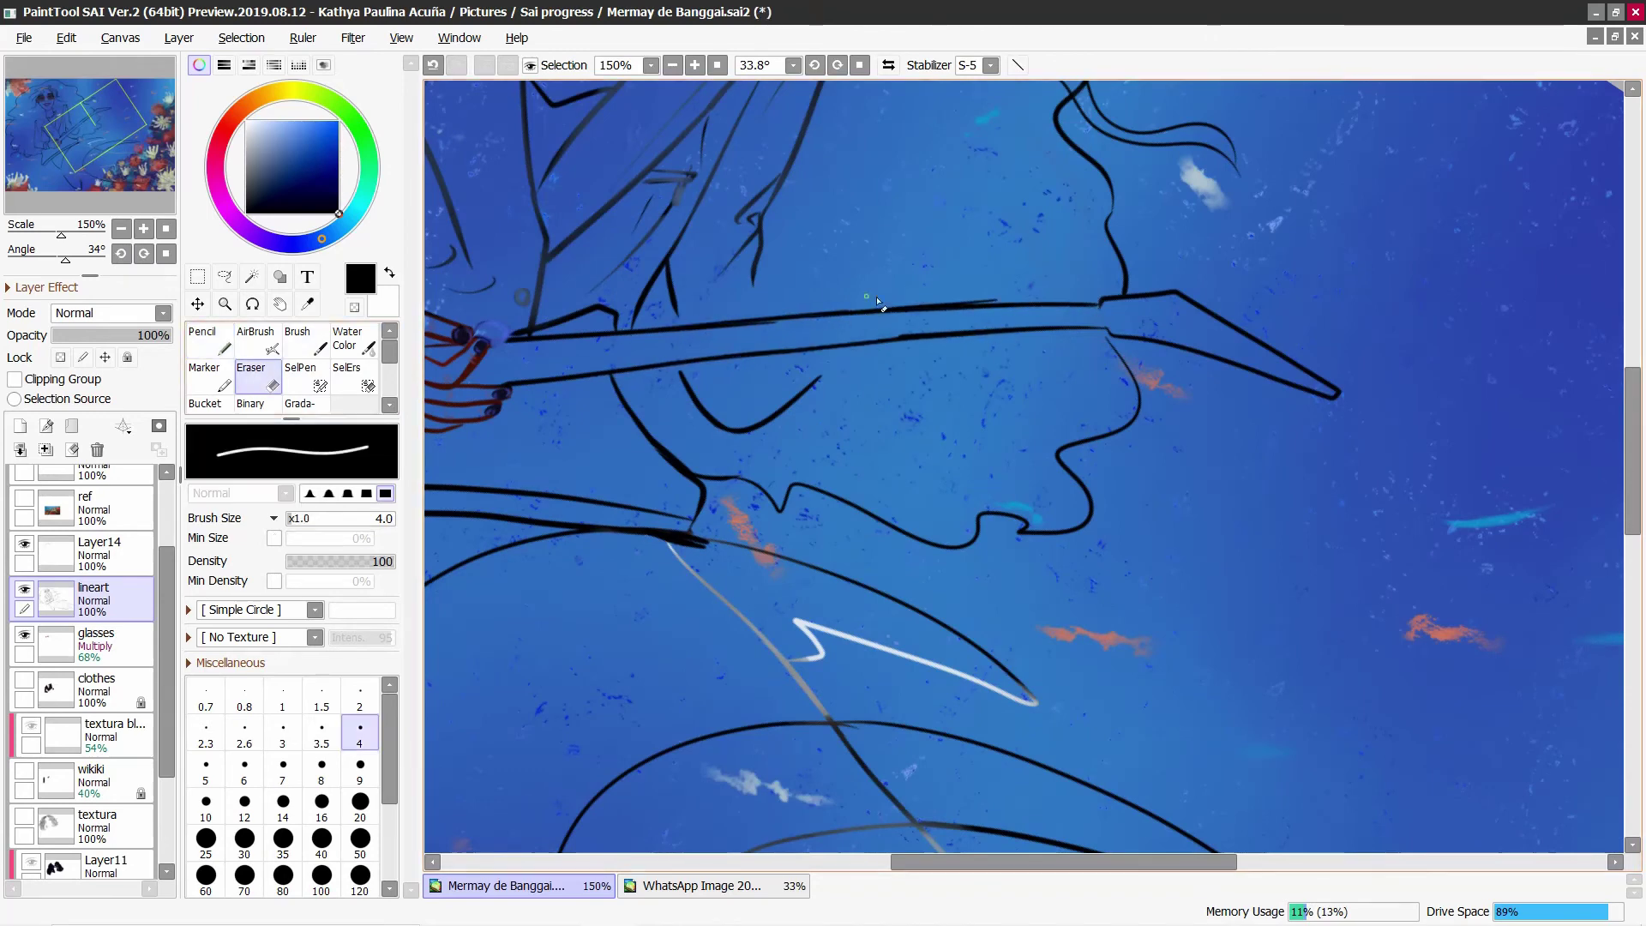
key(bracketright)
key(bracketright)
key(bracketright)
drag(692, 335, 777, 330)
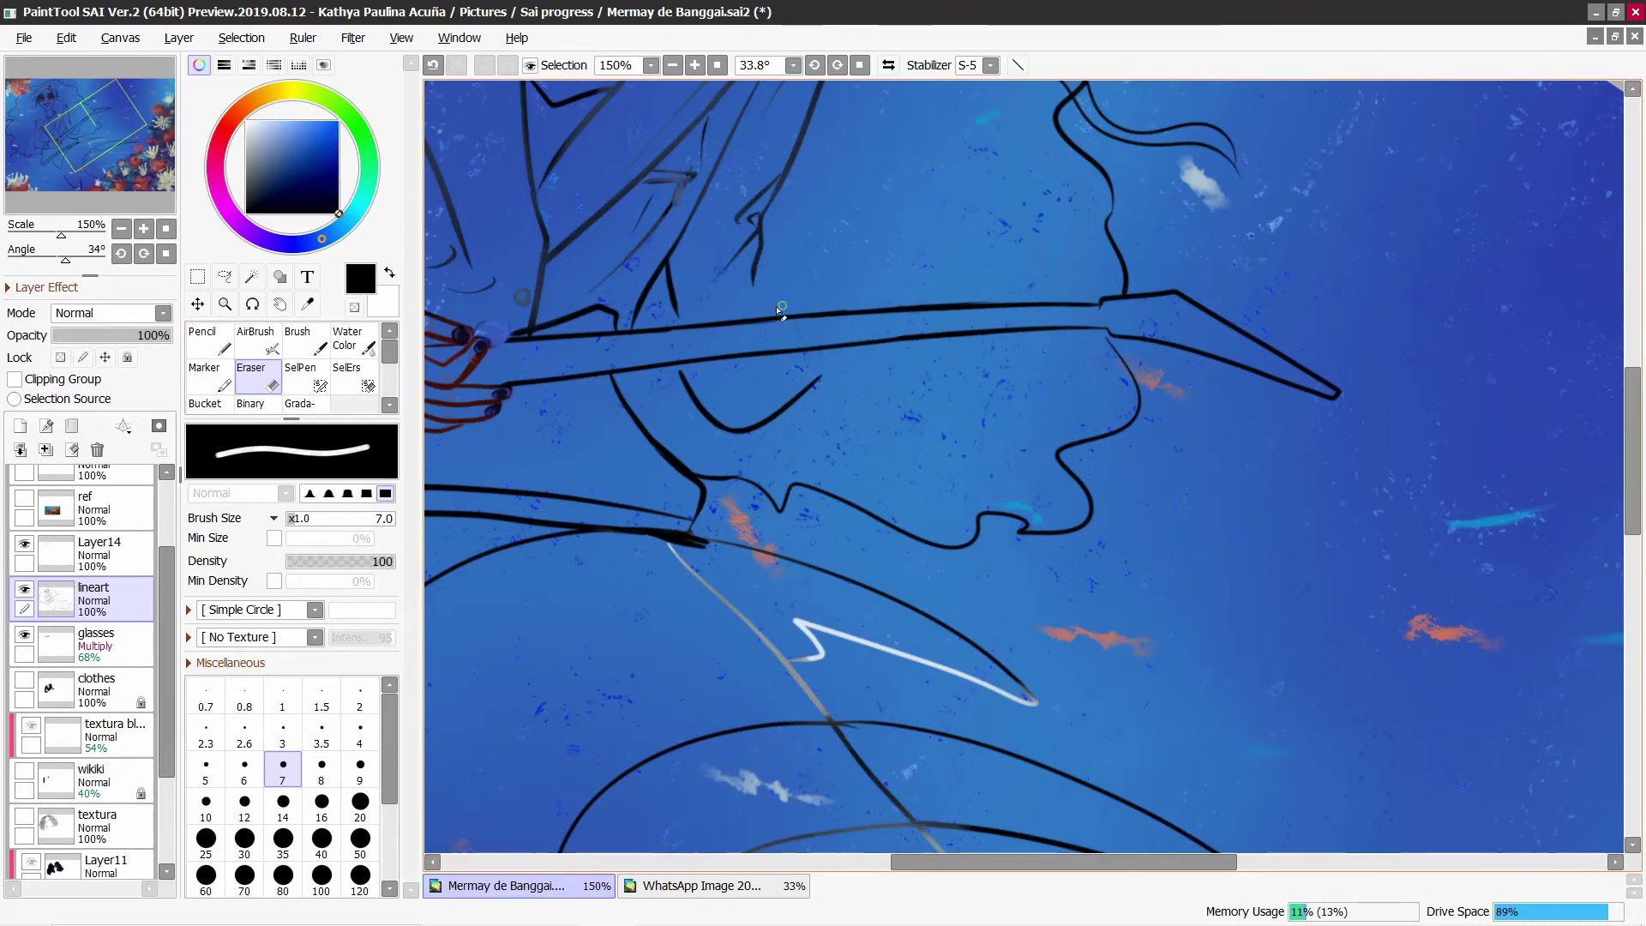
Step: Draw a second lower edge along the guitar's headstock in black with the Pencil at size 4.9
key(n)
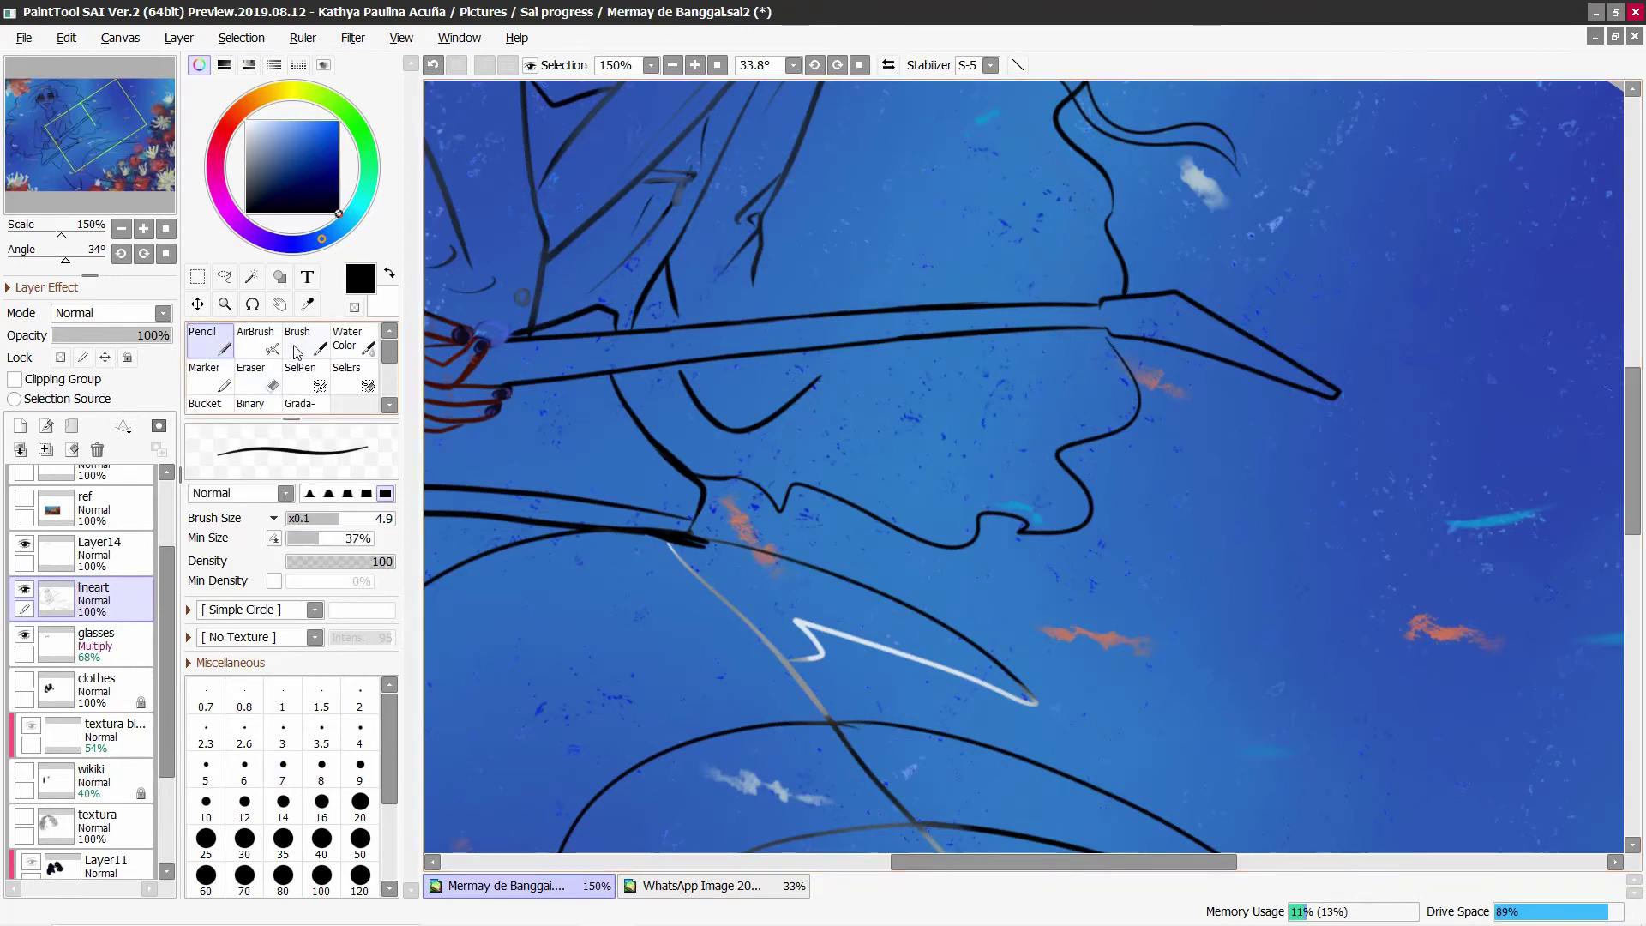
drag(1109, 333, 1253, 380)
key(ctrl+z)
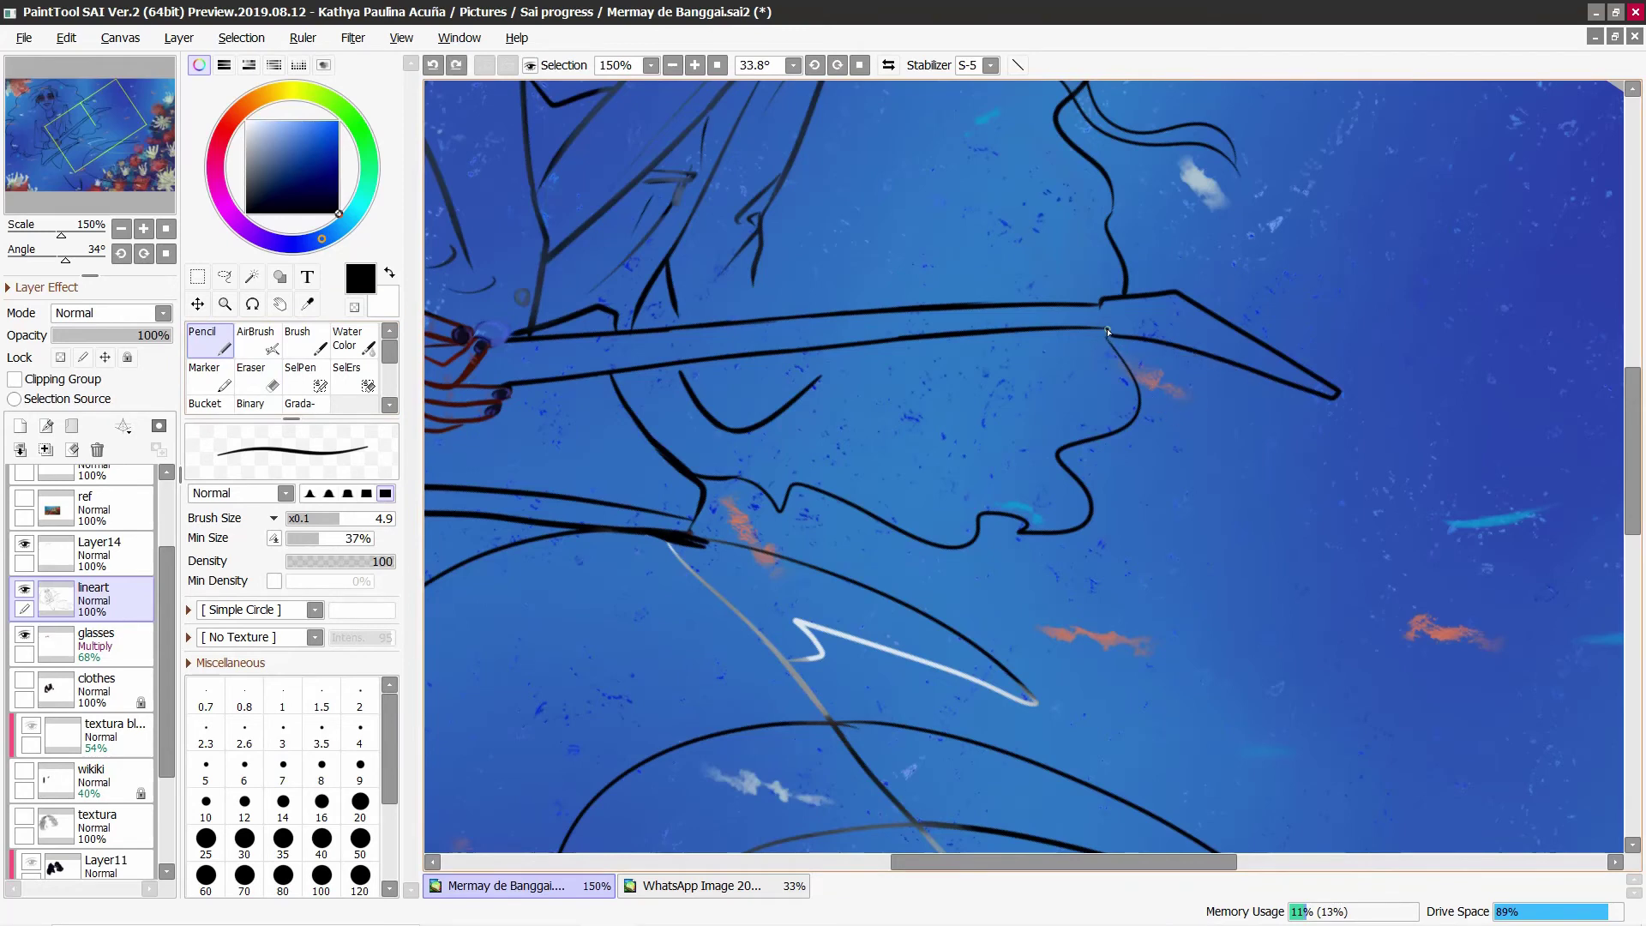
mouse_move(1108, 336)
mouse_down()
mouse_move(1323, 411)
mouse_move(1342, 399)
mouse_up()
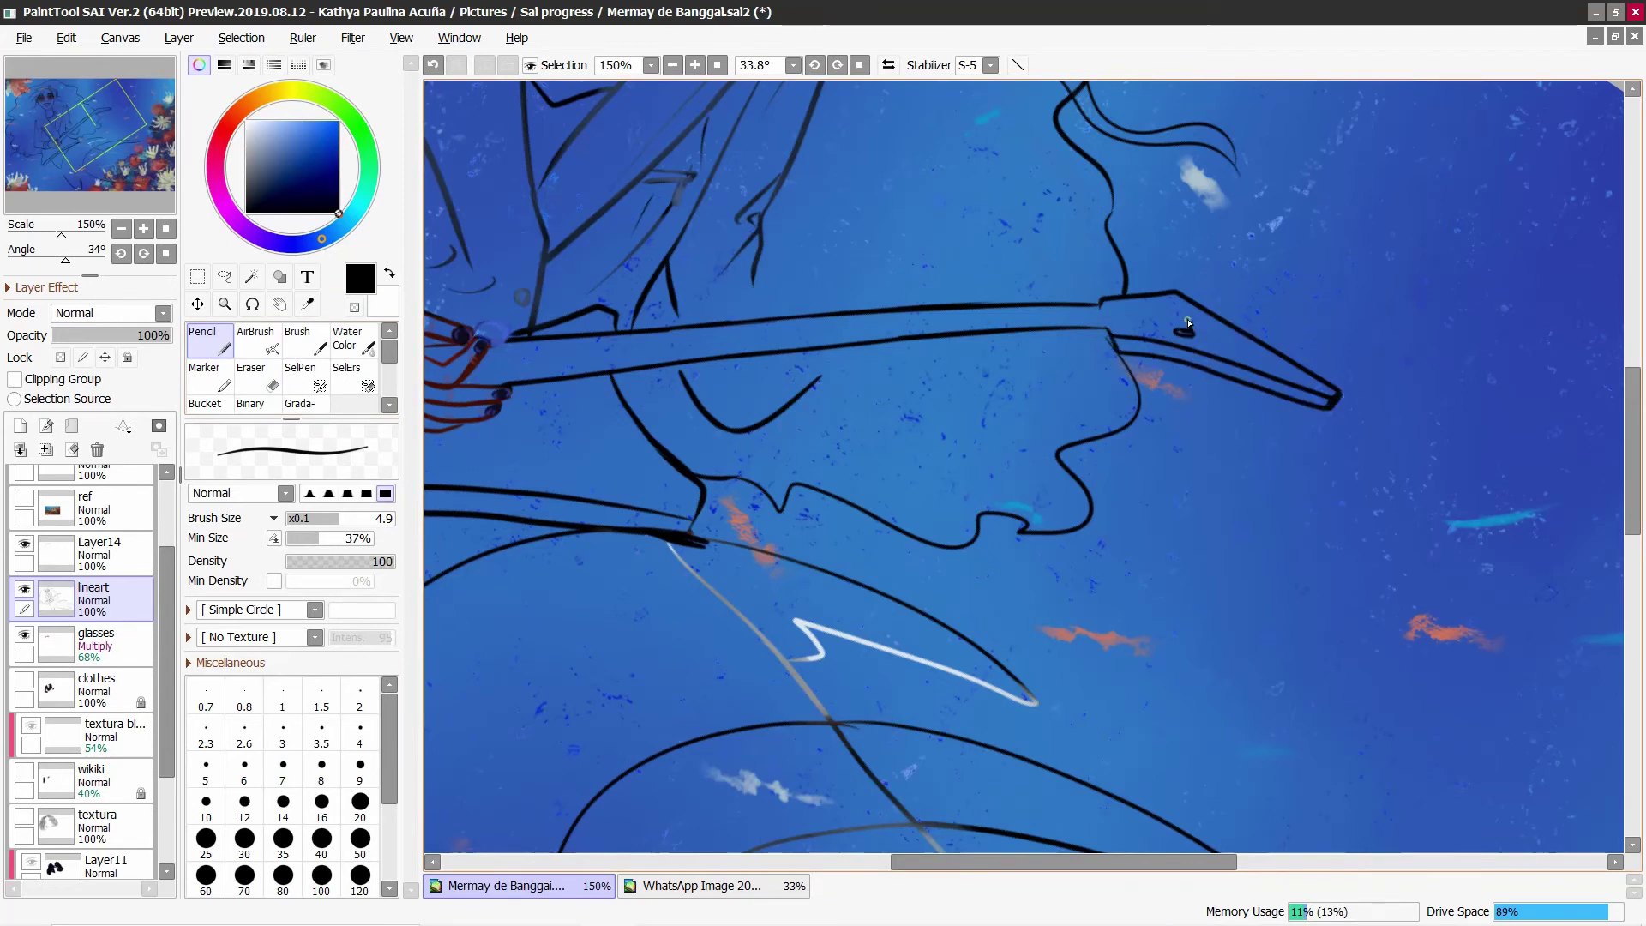
drag(1188, 323, 1235, 335)
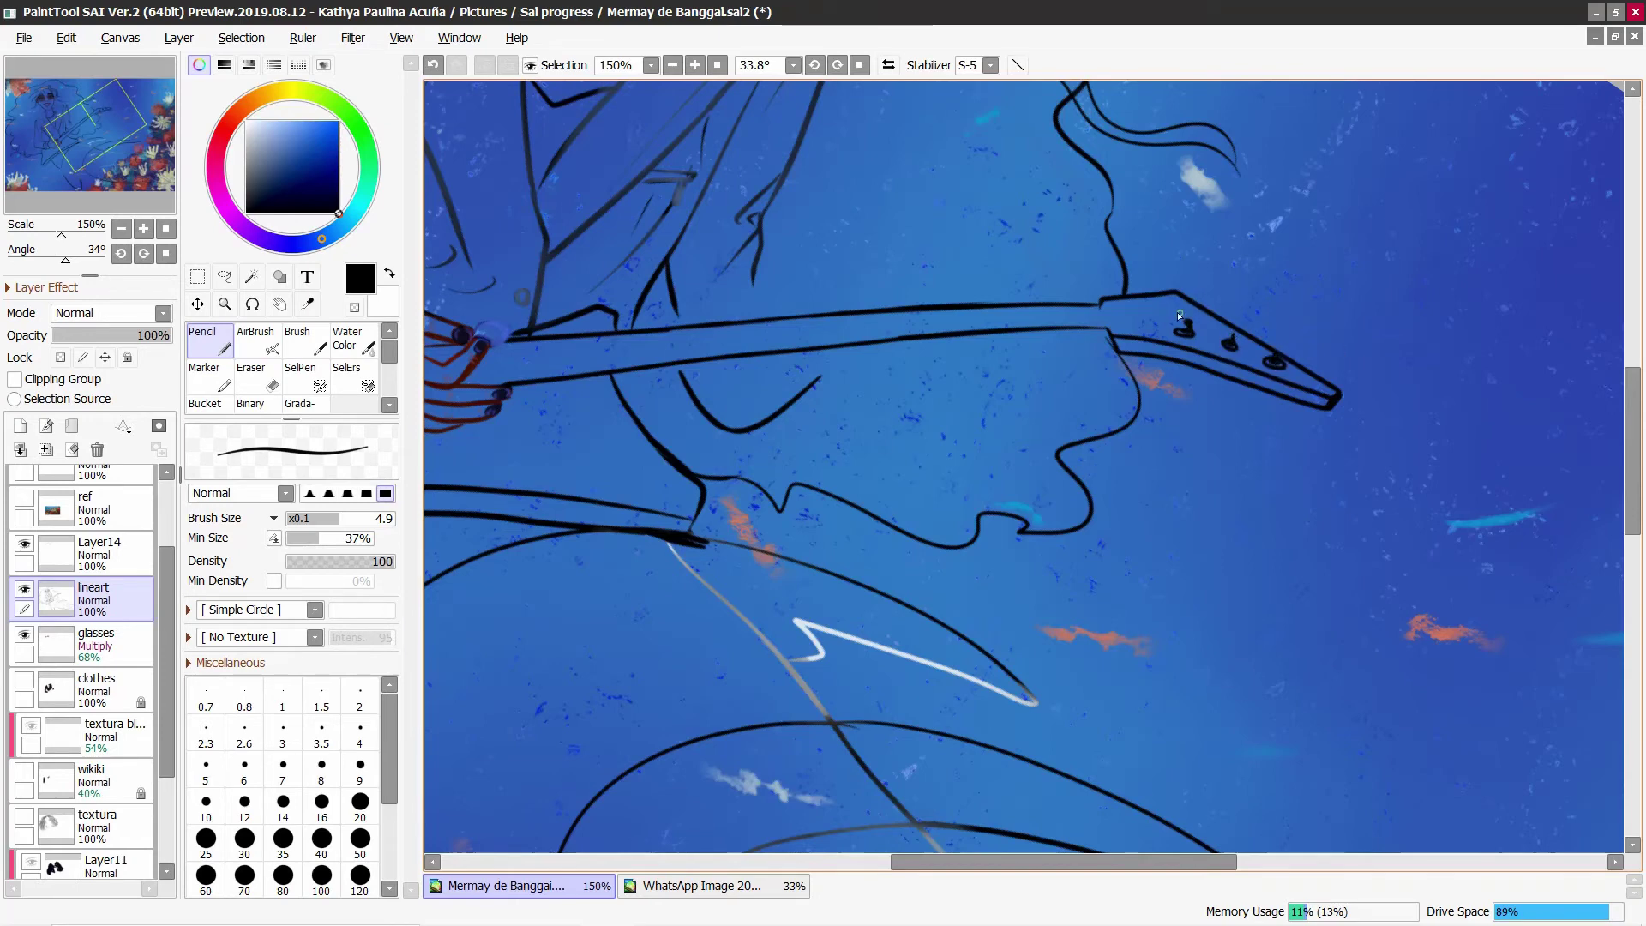
key(ctrl+z)
key(ctrl+z)
key(ctrl+z)
key(ctrl+z)
key(ctrl+z)
Step: Erase the headstock's sloping upper edge and redraw it farther out with the Pencil, ending at the tip
key(e)
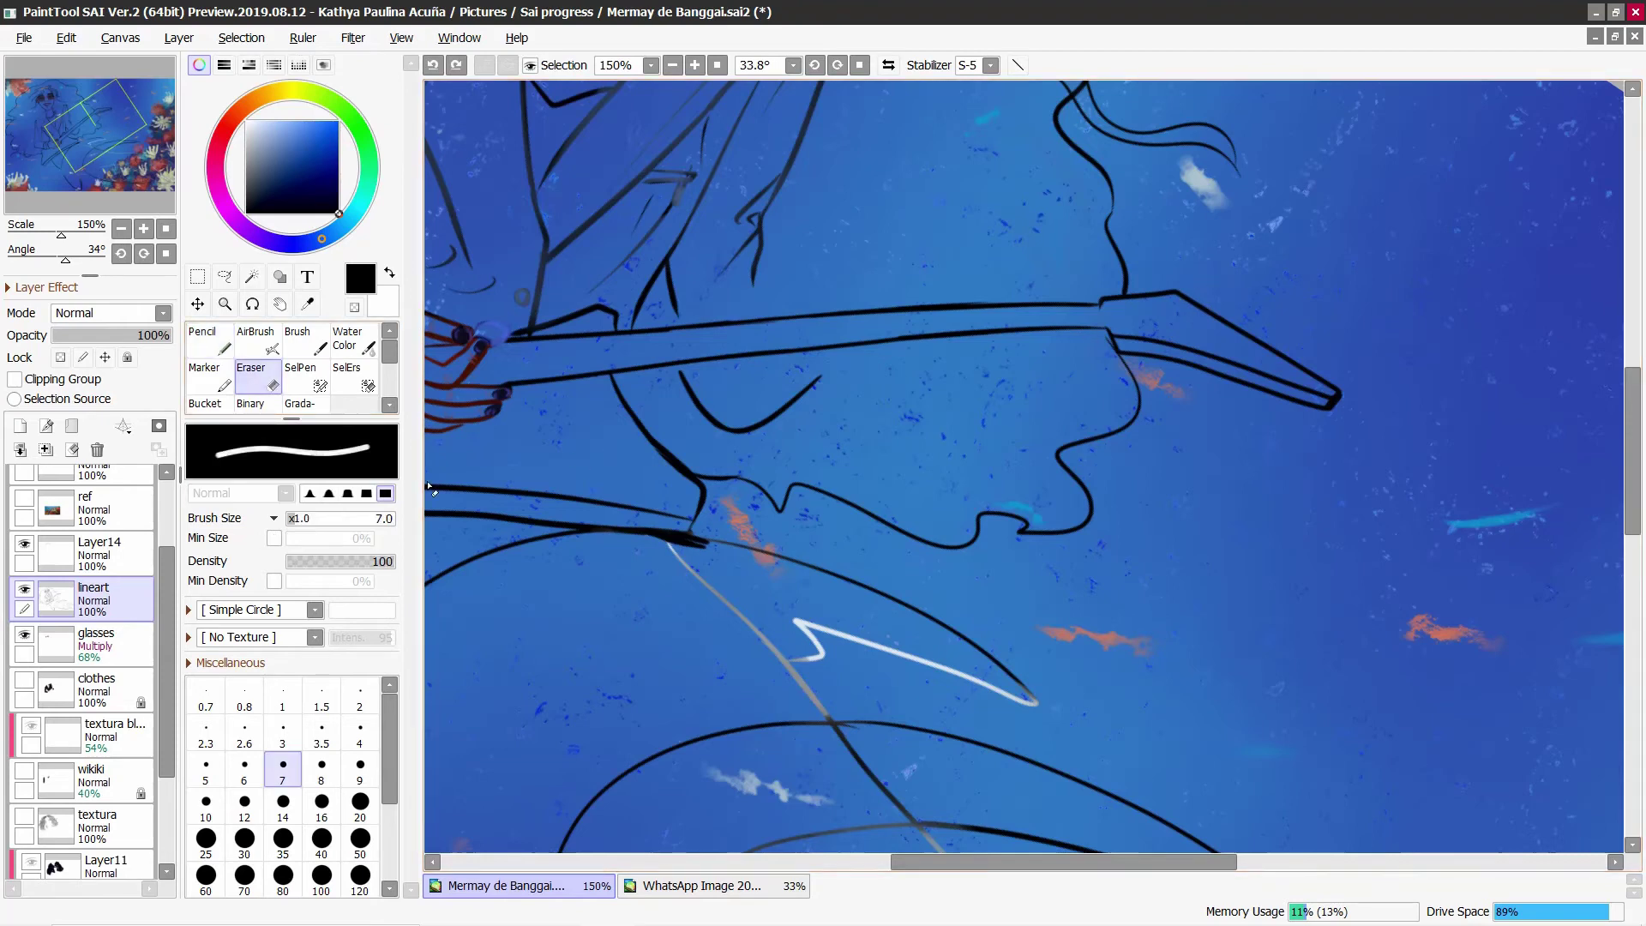
drag(1166, 293, 1294, 355)
key(n)
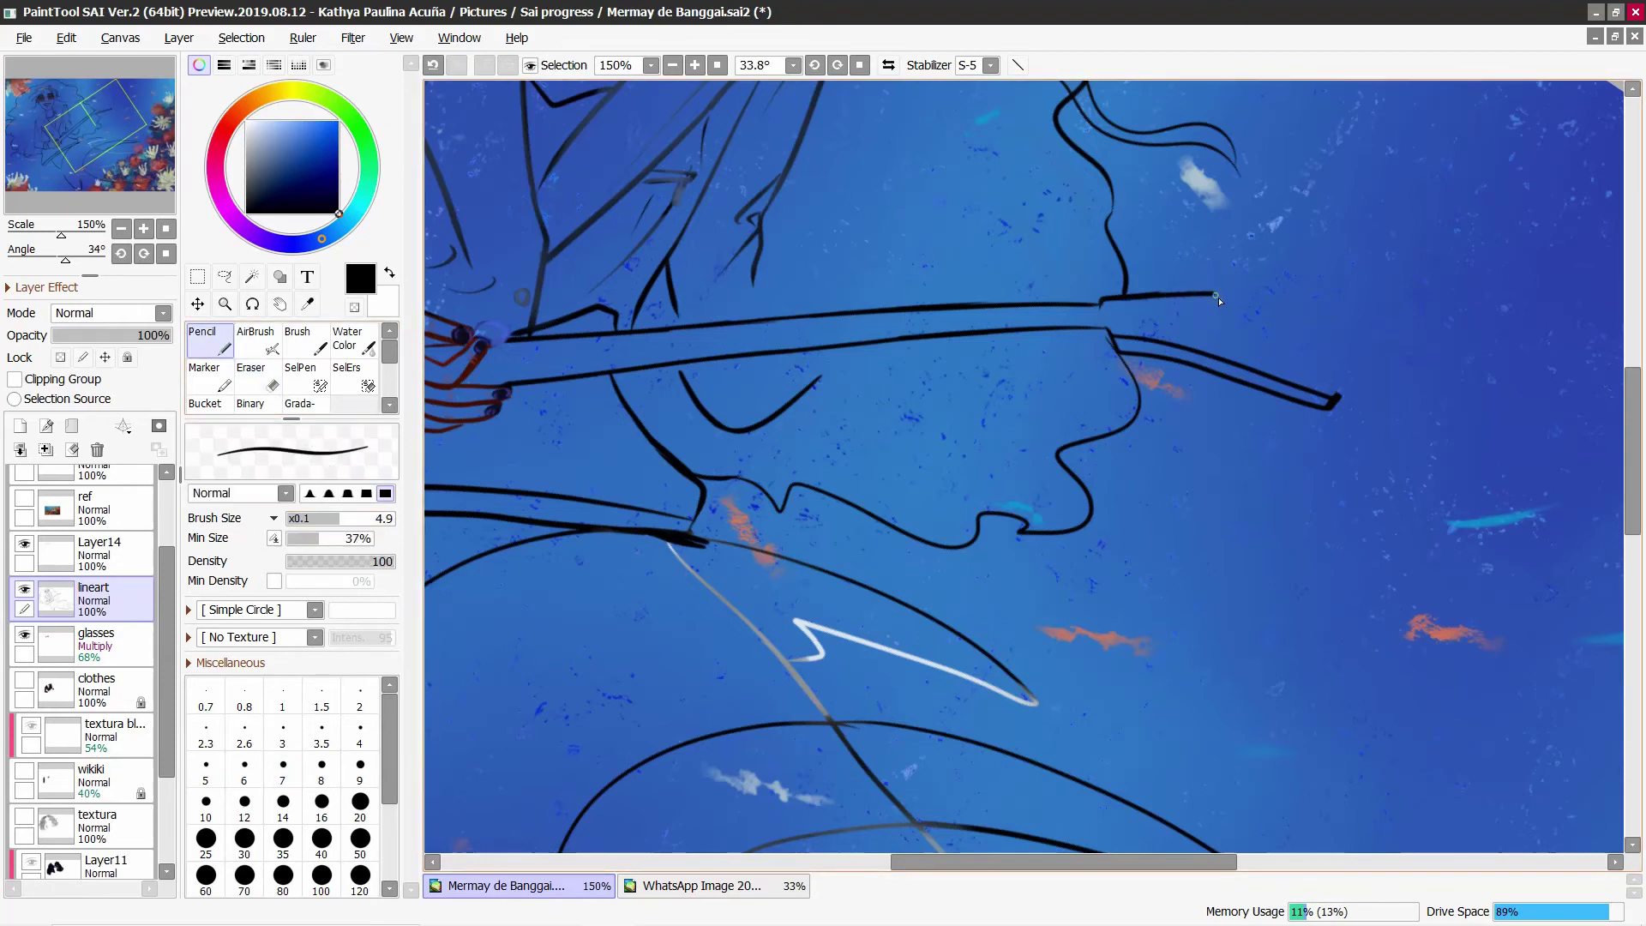
drag(1211, 295, 1338, 396)
Step: Draw two rows of three tuning pegs on the headstock and three peg ends hanging below its lower edge
mouse_move(1115, 336)
mouse_down()
mouse_move(1183, 347)
mouse_move(1149, 296)
mouse_move(1179, 289)
mouse_up()
key(ctrl+z)
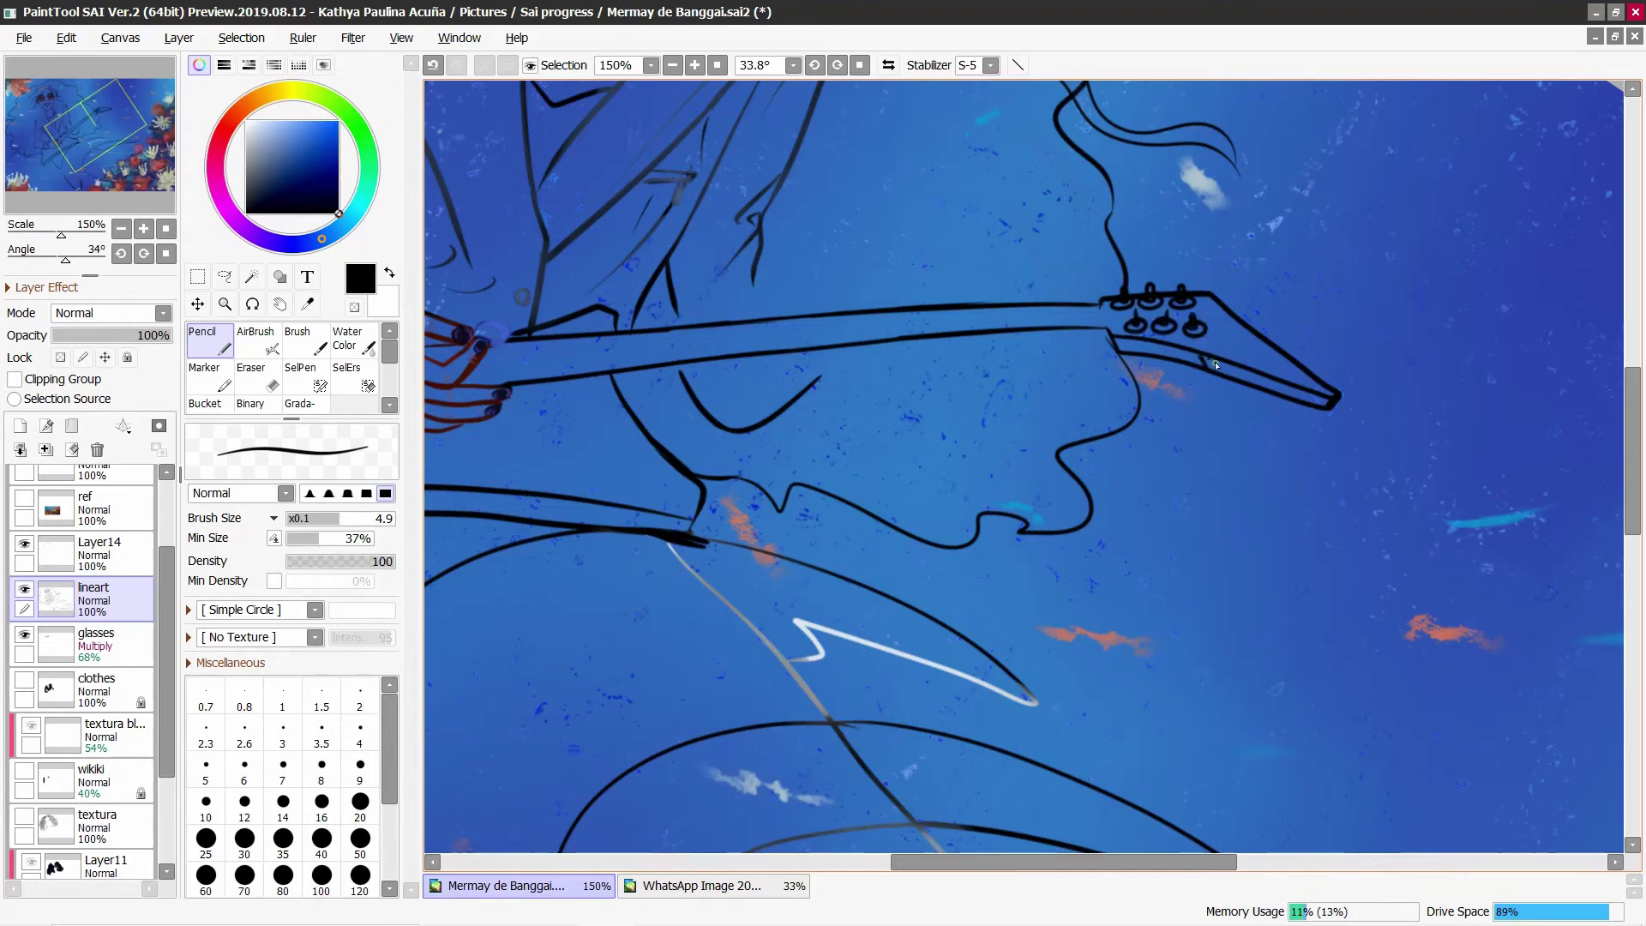
drag(1173, 349, 1172, 345)
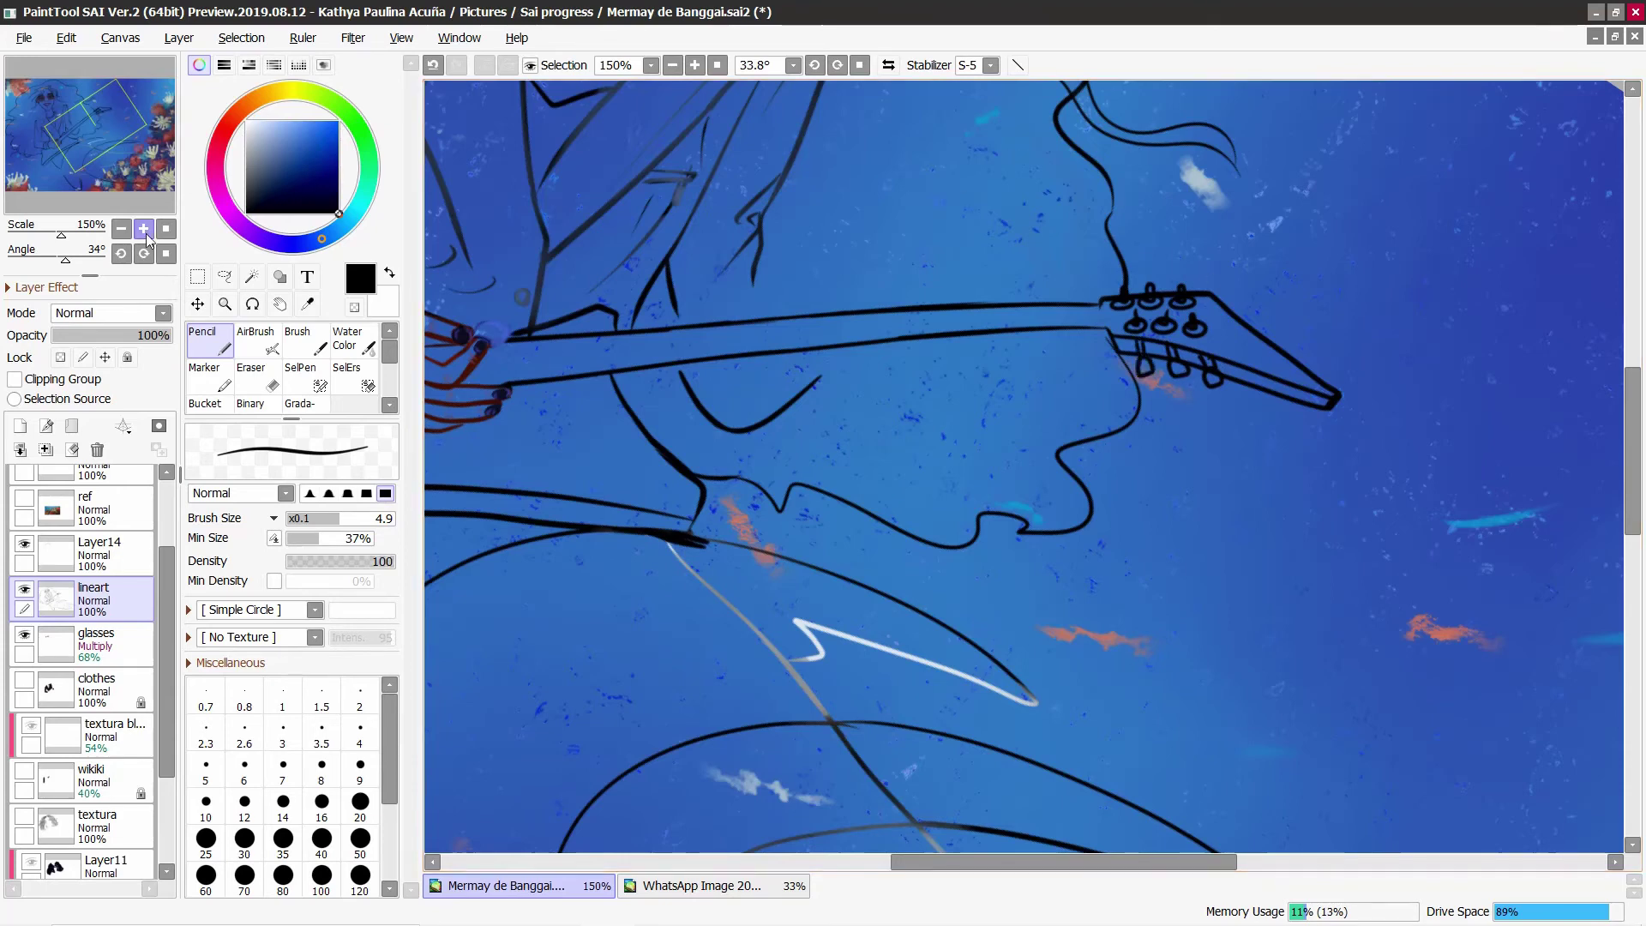
Step: Draw a thin straight guitar string on a new layer with the Pencil at size 1.6 and position it along the neck
key(minus)
drag(782, 384, 849, 374)
key(ctrl+z)
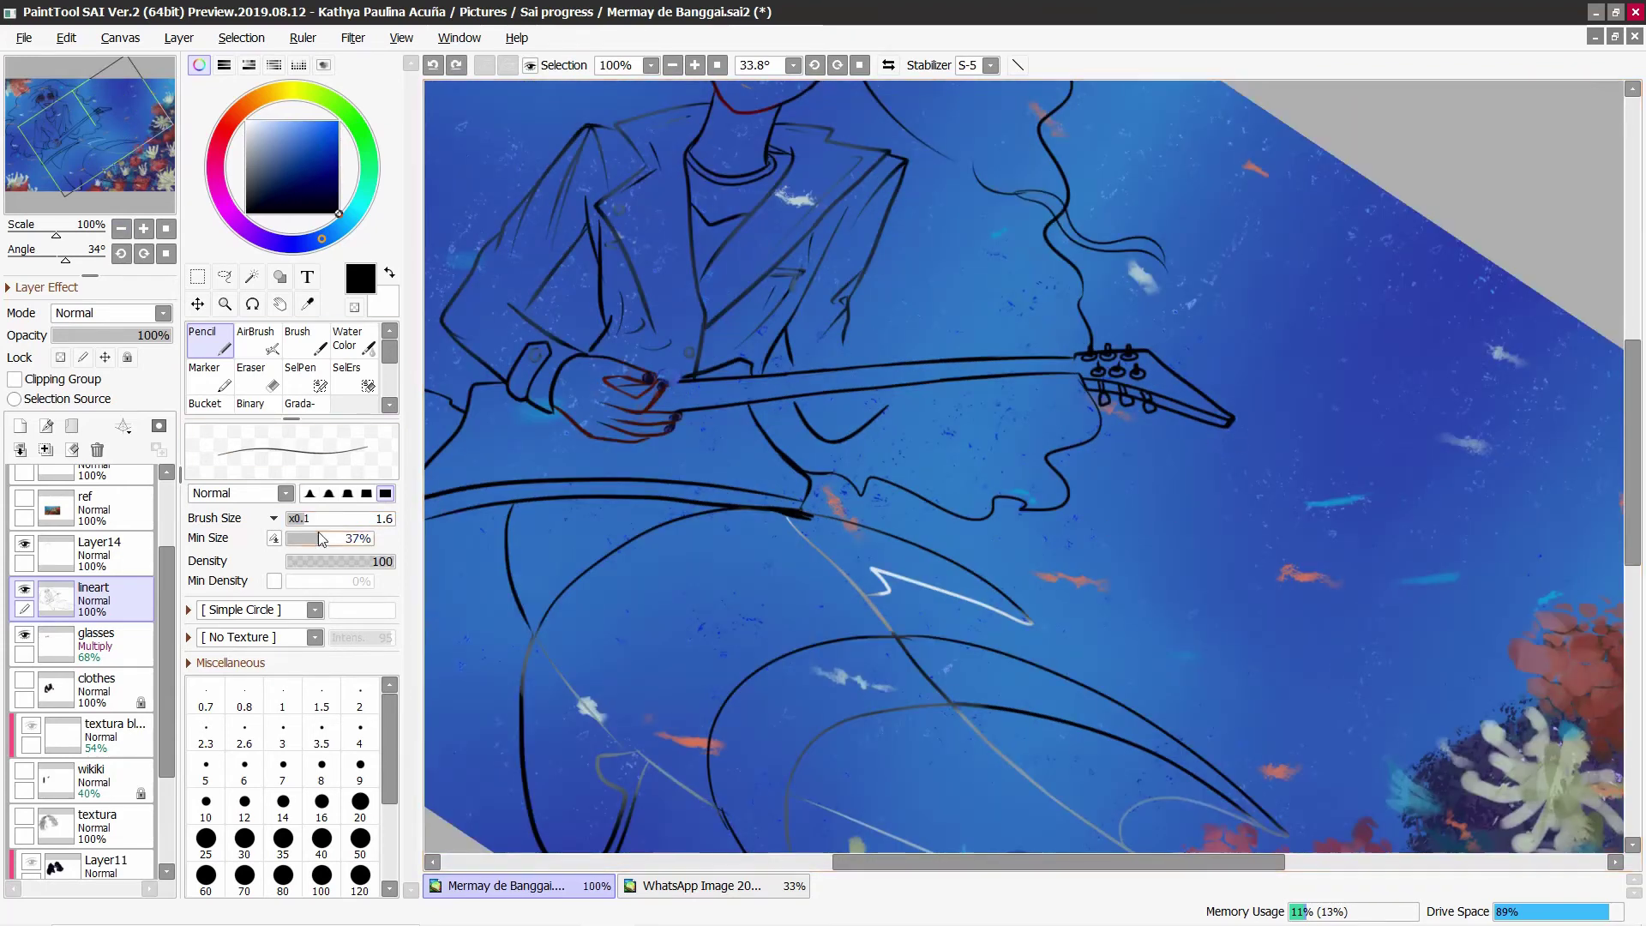
click(19, 425)
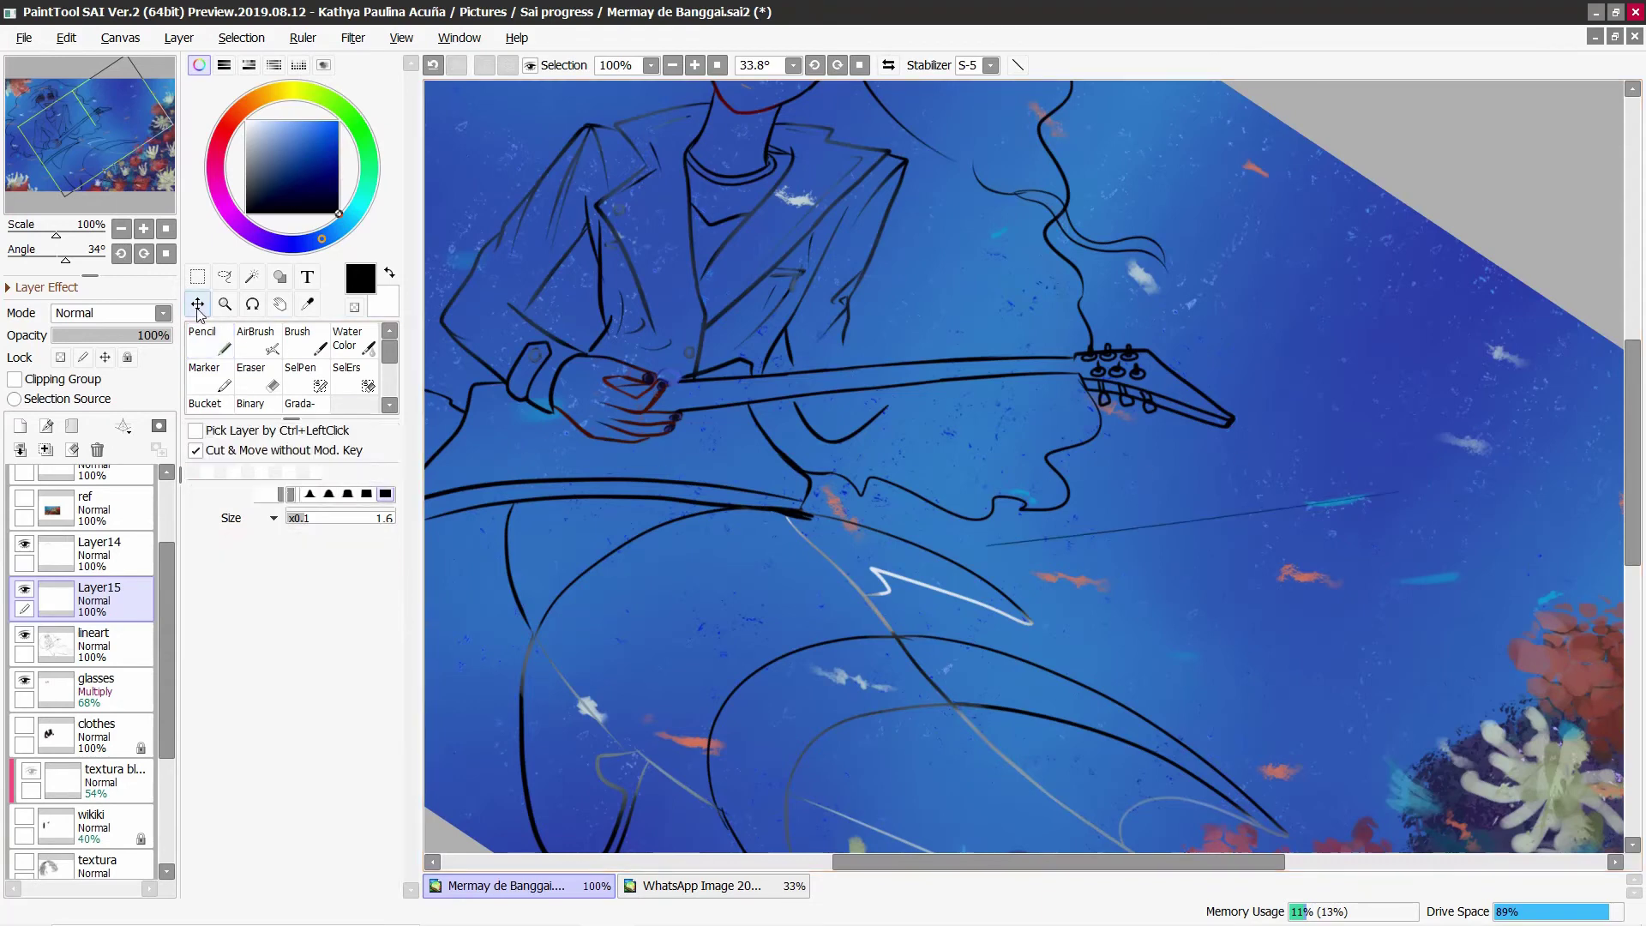
key(ctrl+t)
drag(915, 383, 732, 368)
key(Return)
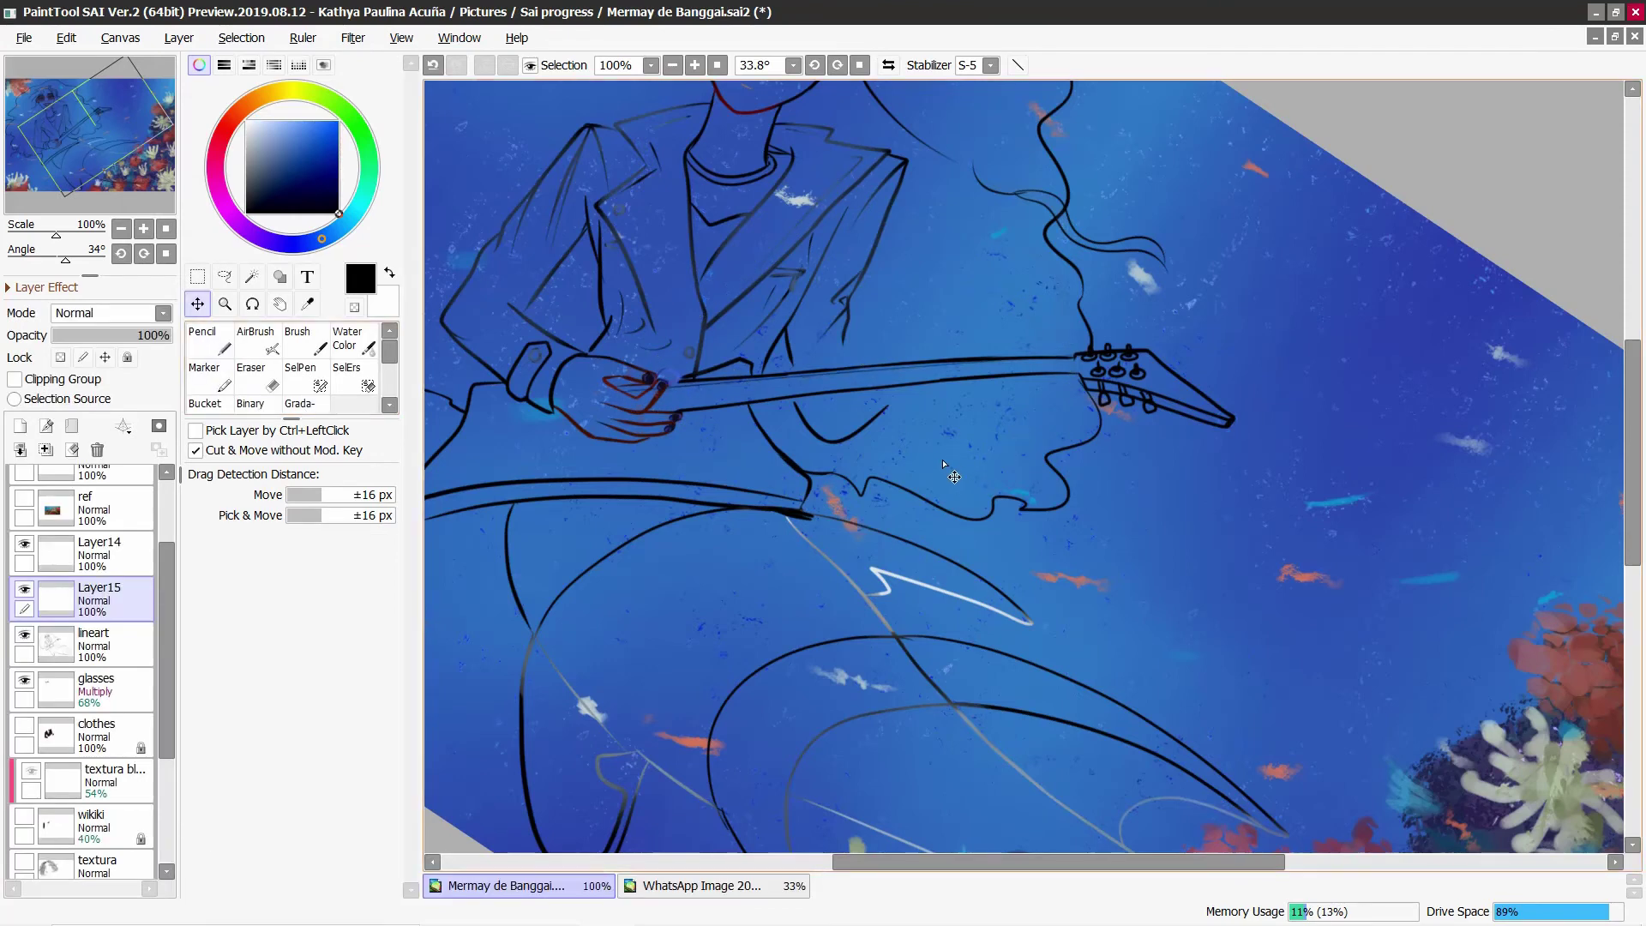
Step: Check Layer14 by toggling its visibility and remove it
key(m)
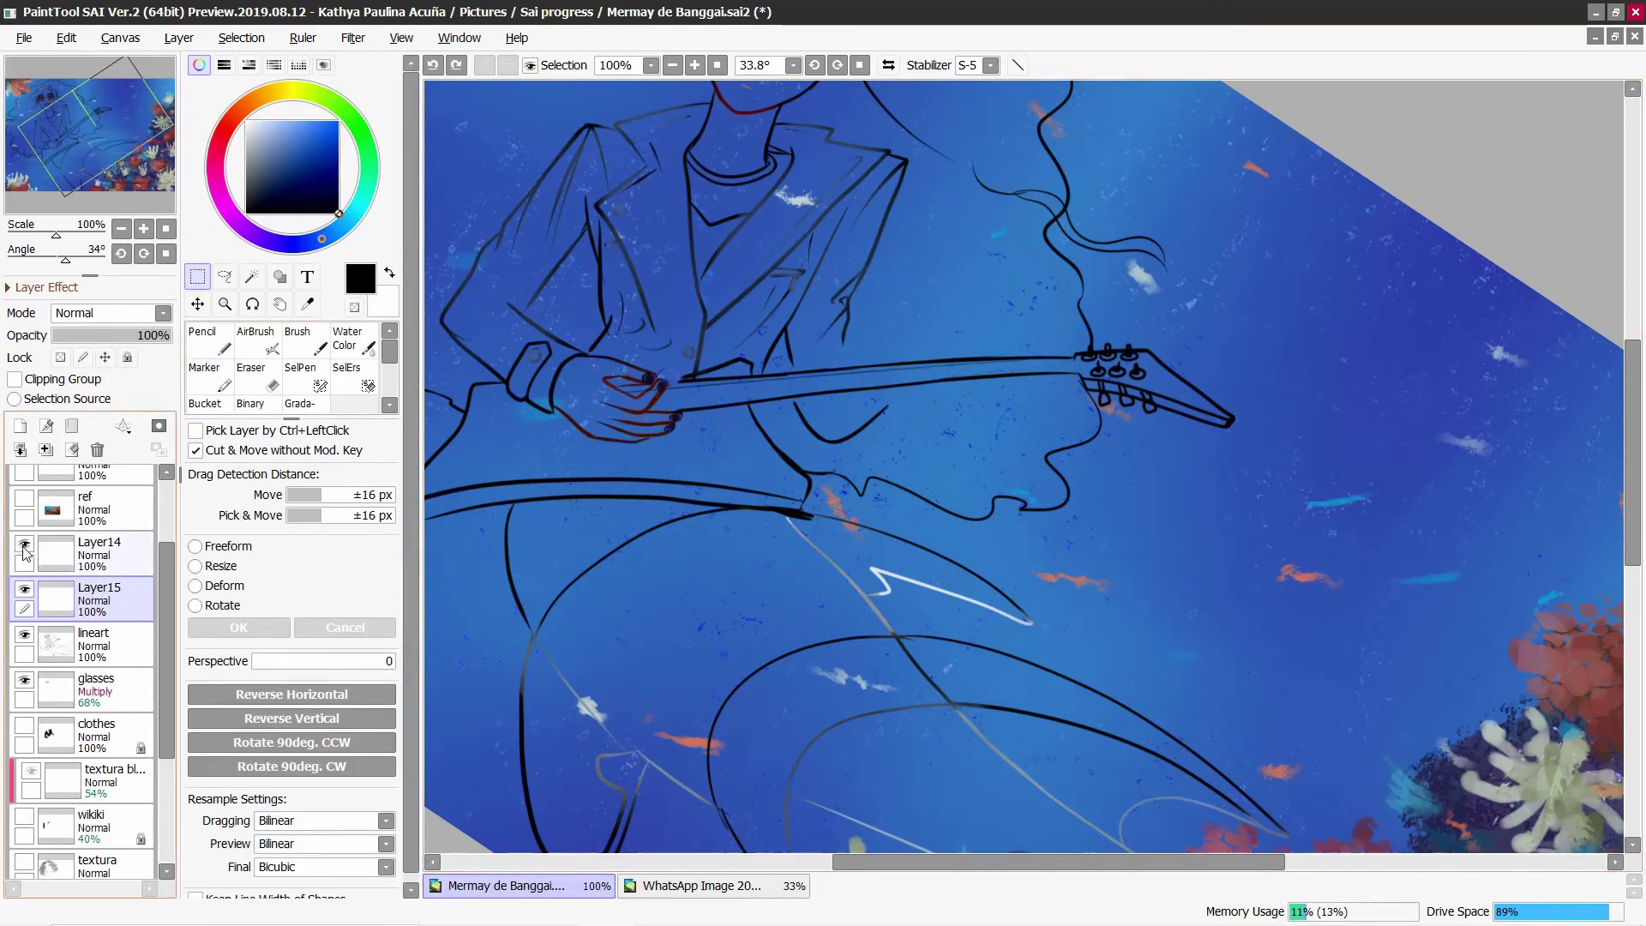
click(25, 547)
click(25, 543)
Step: Lasso the guitar string, copy it, paste two duplicates and space them parallel along the neck
click(225, 277)
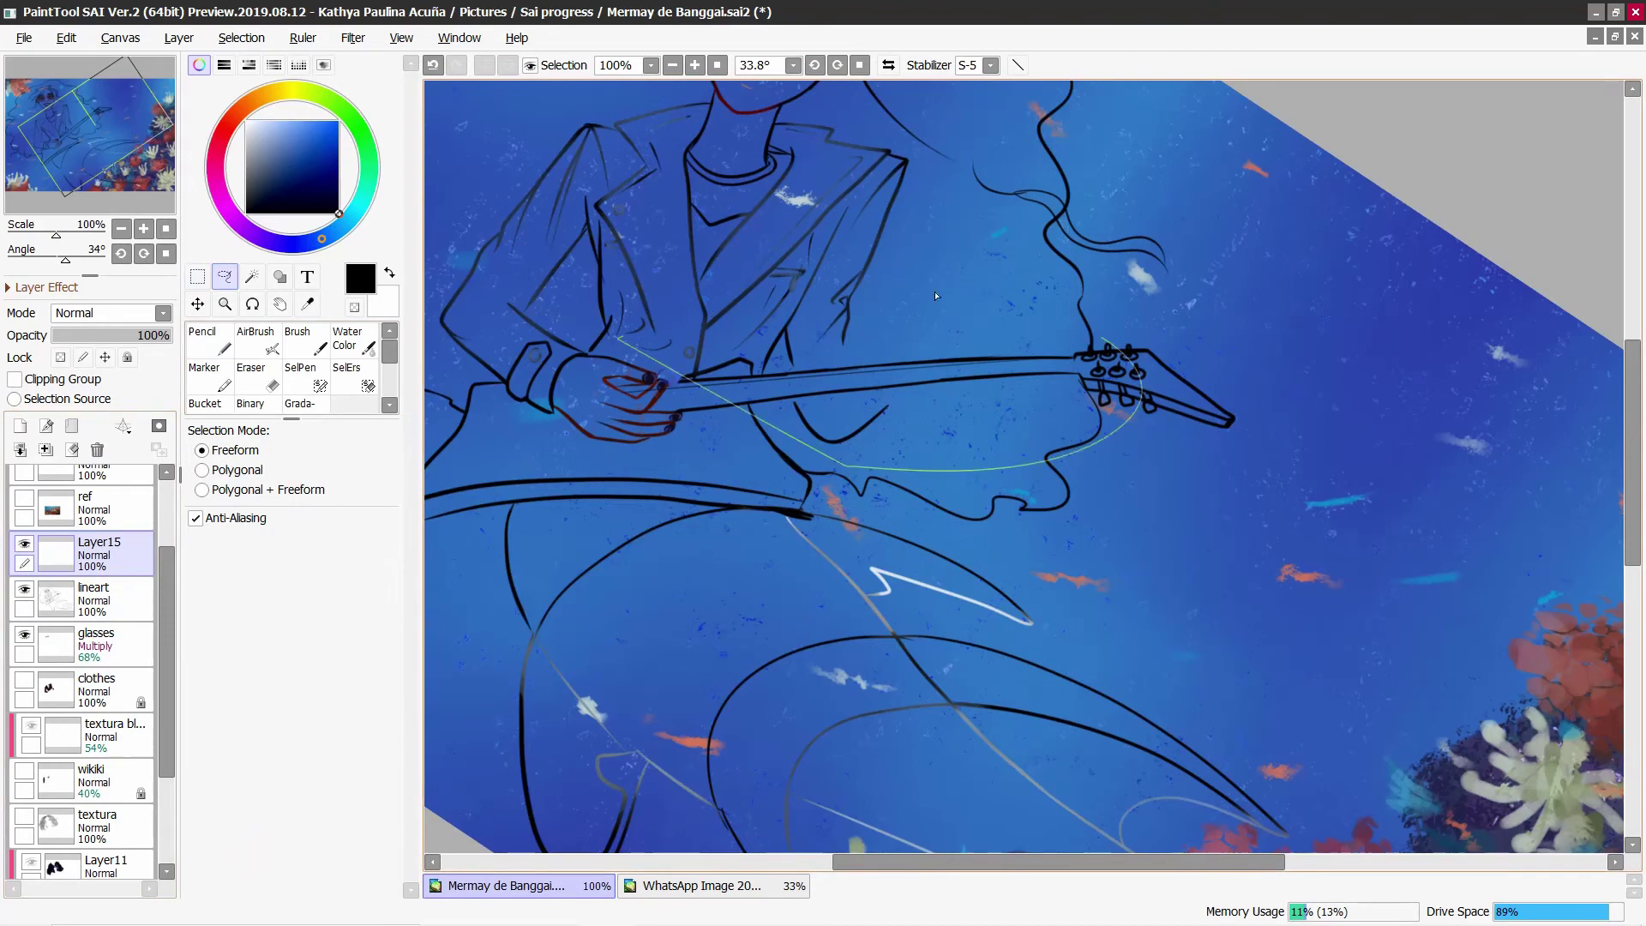
mouse_move(943, 253)
mouse_down()
mouse_move(548, 429)
mouse_move(939, 255)
mouse_up()
key(ctrl+c)
key(ctrl+v)
key(ctrl+v)
key(v)
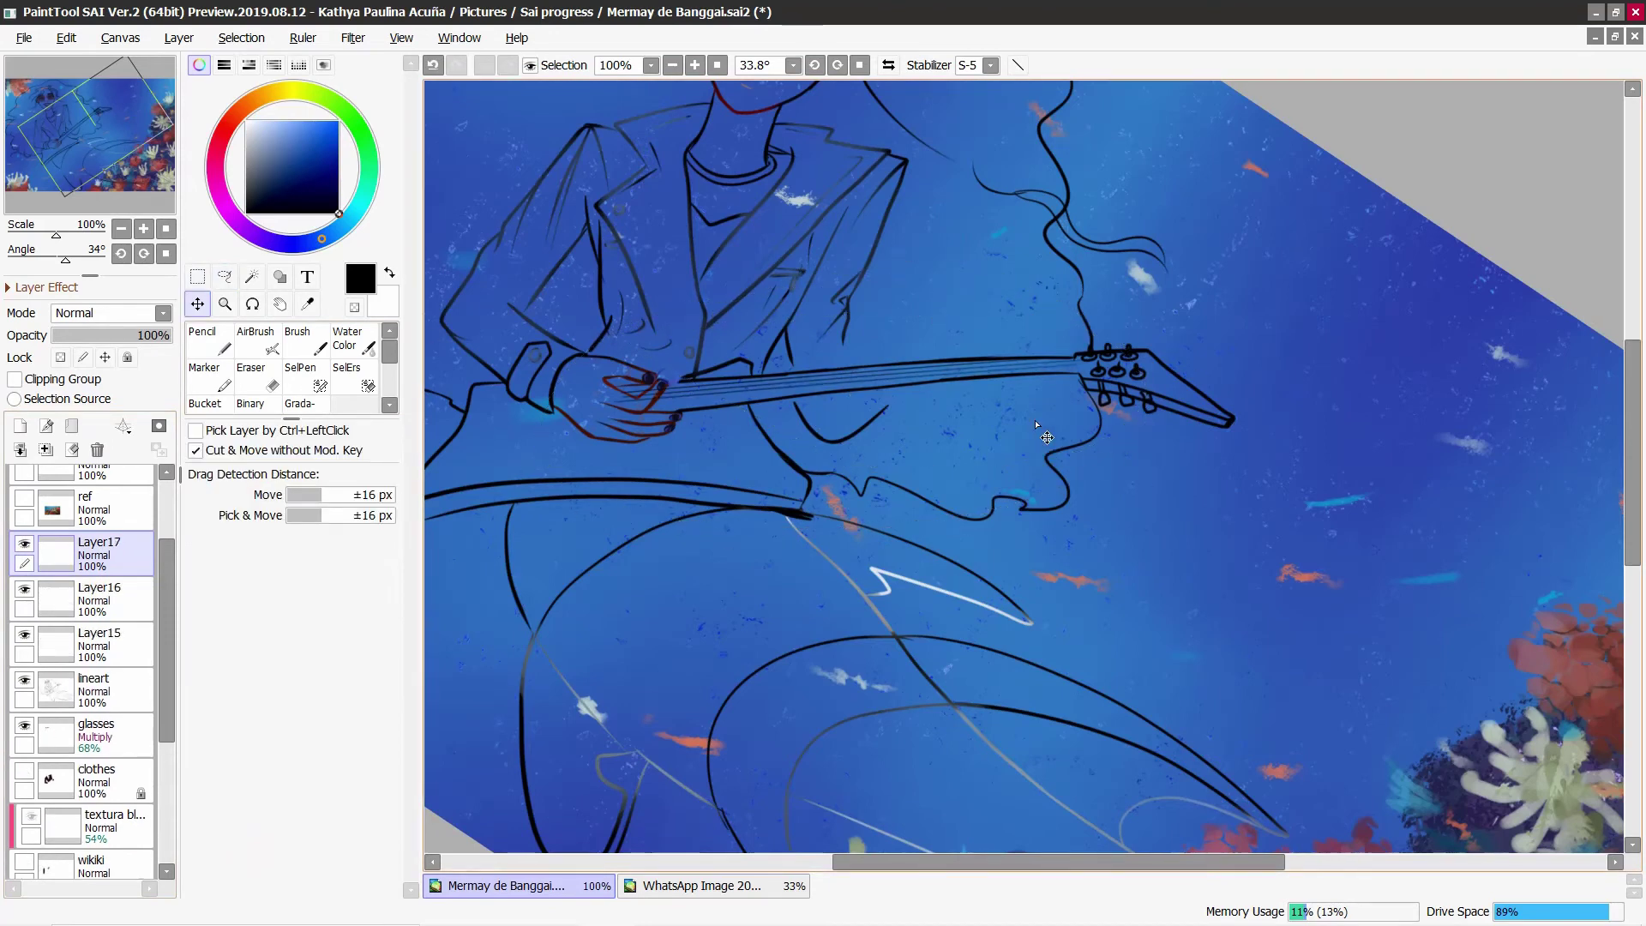
key(ctrl+t)
key(Return)
Step: Paste two more string copies and fit them into the remaining gaps along the guitar's neck
key(ctrl+v)
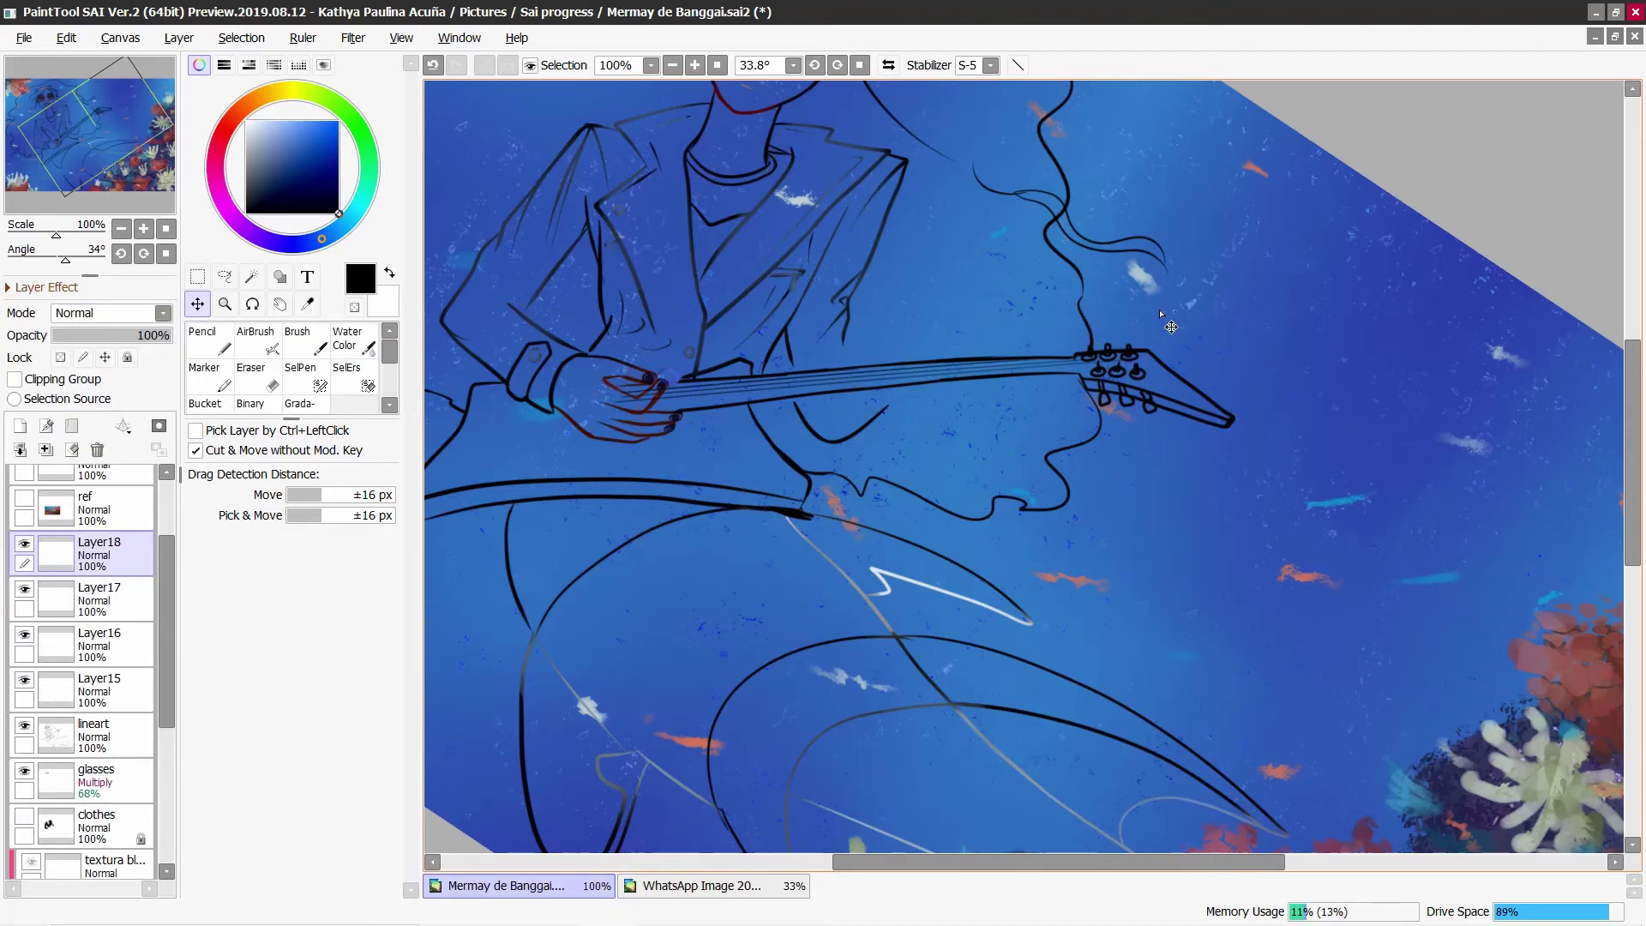
key(ctrl+v)
key(ctrl+t)
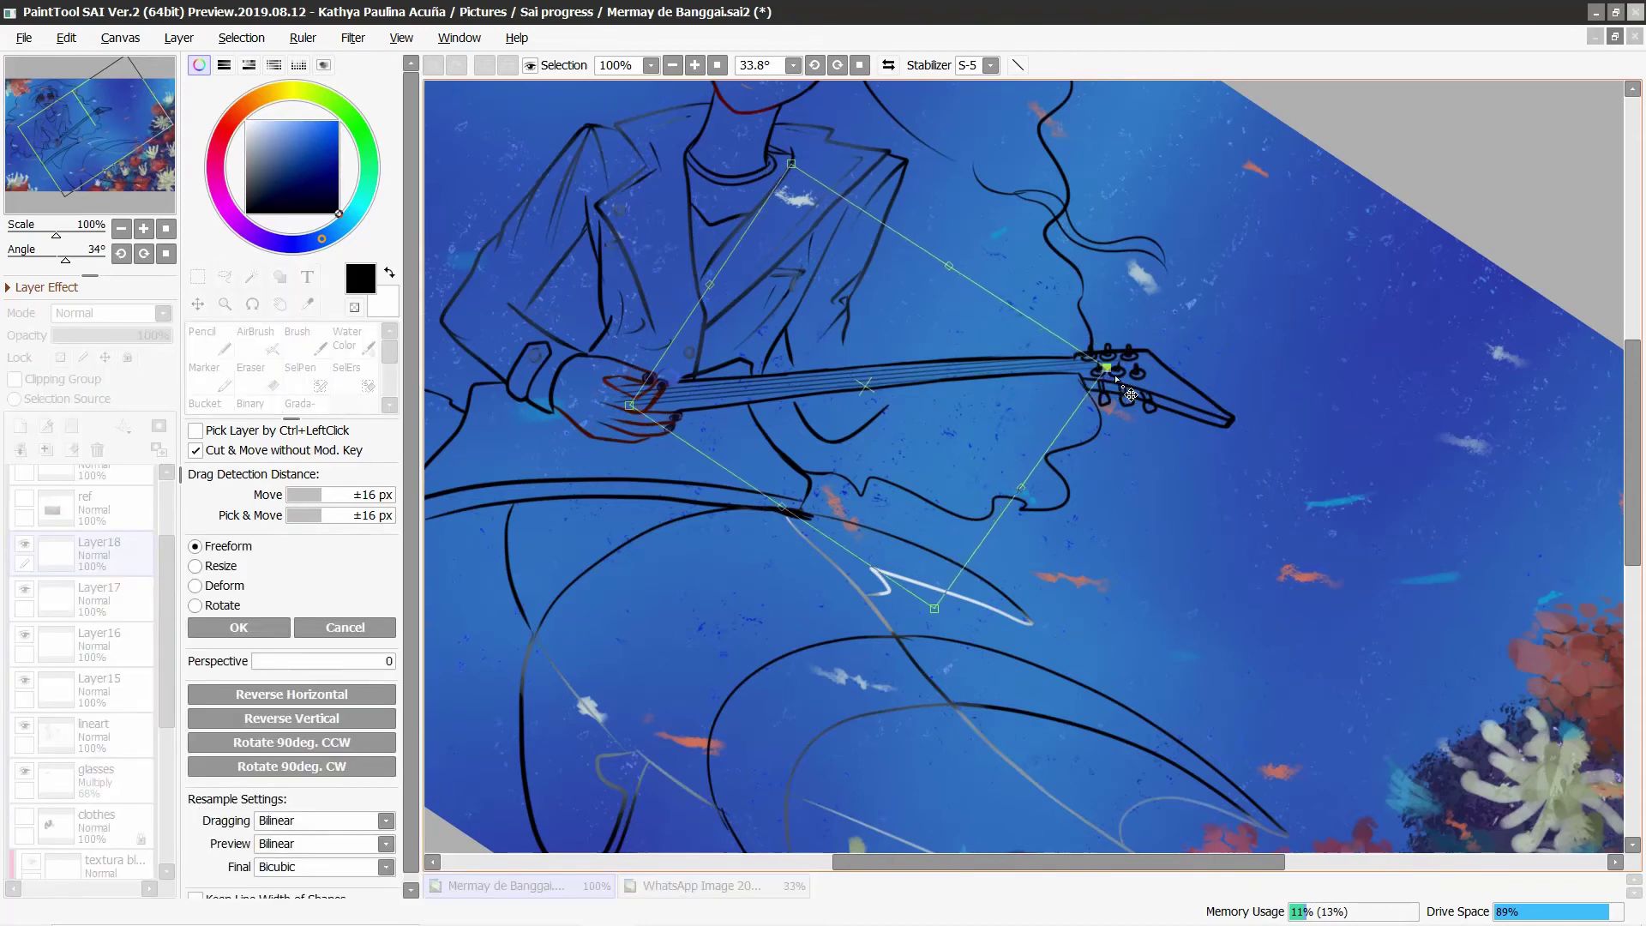
key(Return)
key(ctrl+t)
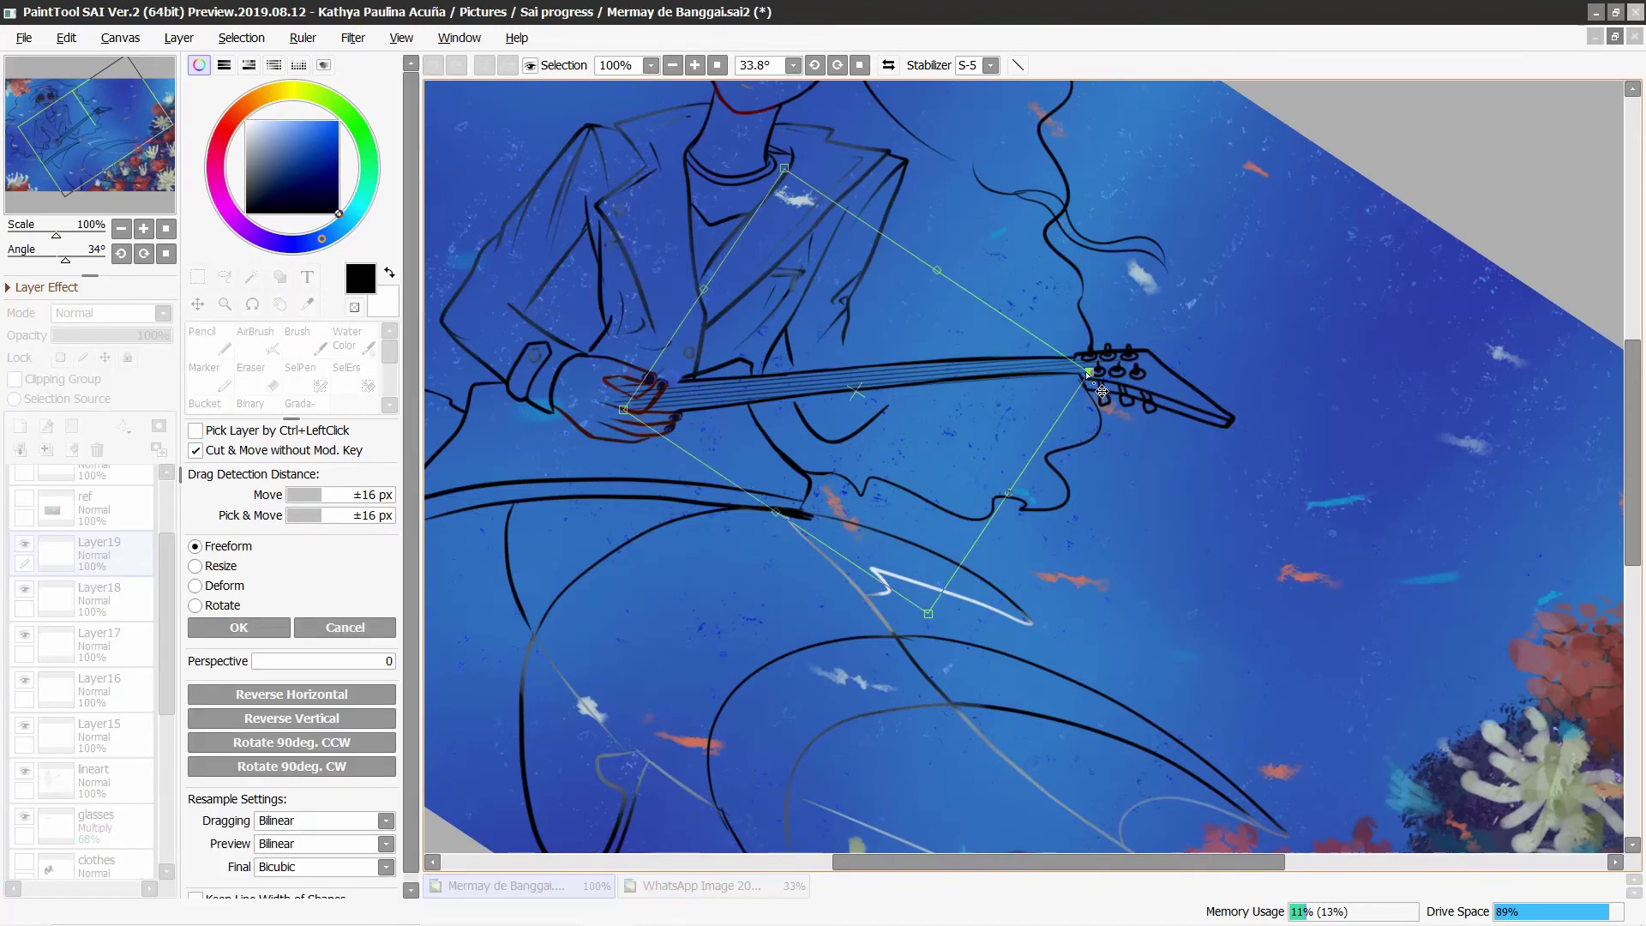
key(Return)
Step: Merge all the pasted string layers down into Layer15
click(19, 450)
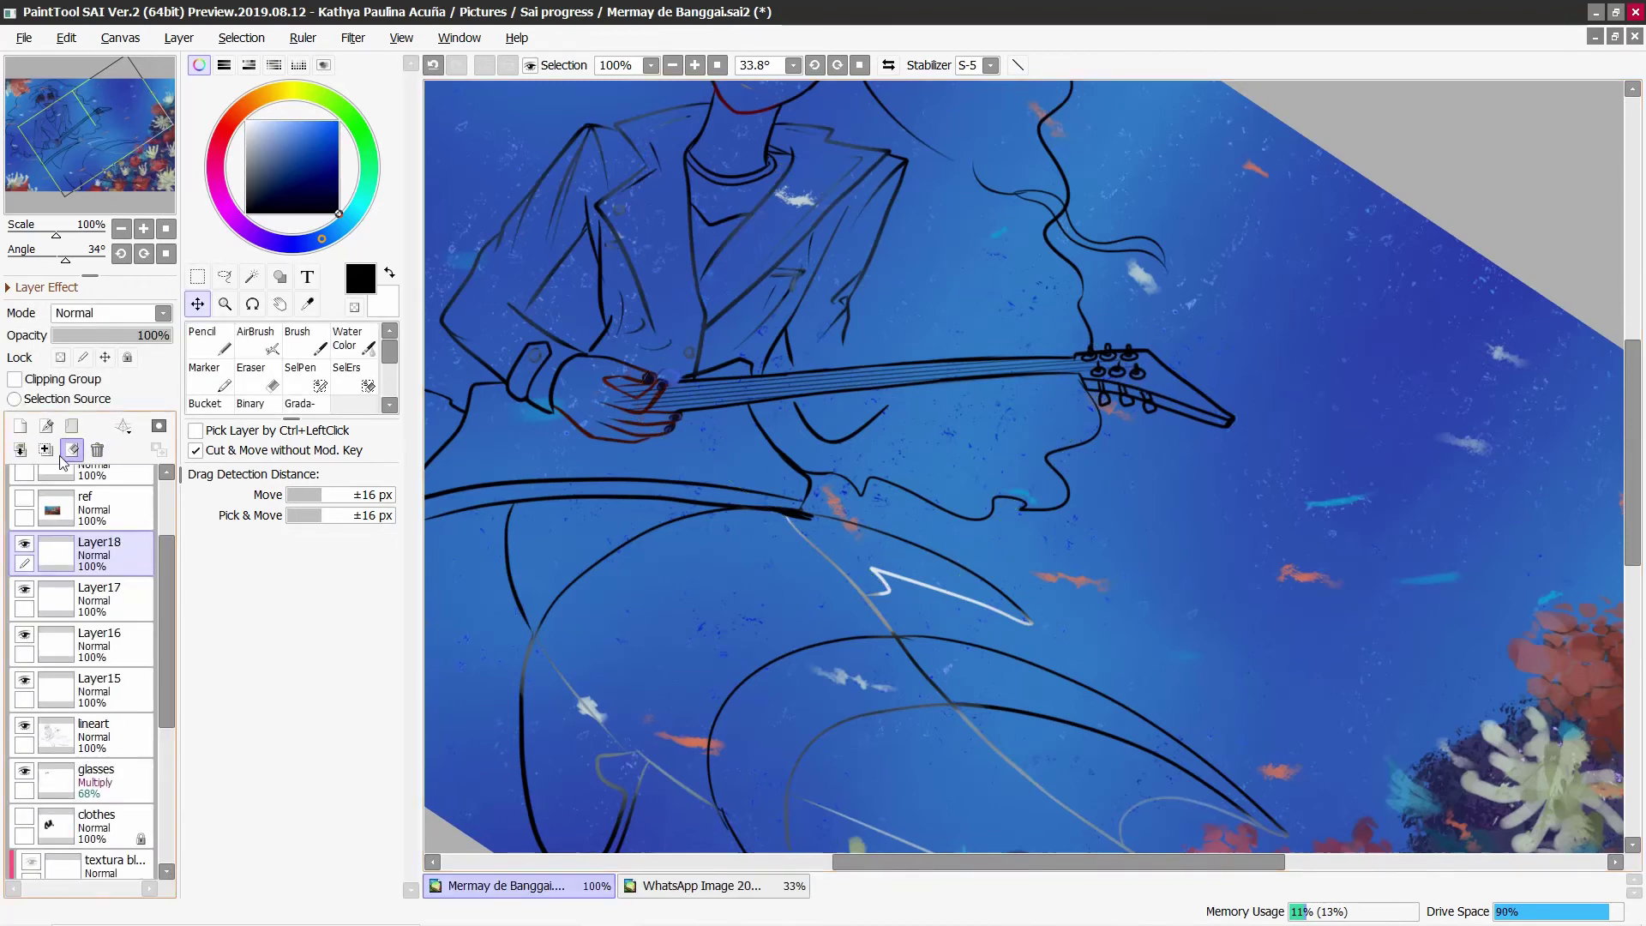
click(20, 449)
click(20, 449)
click(20, 449)
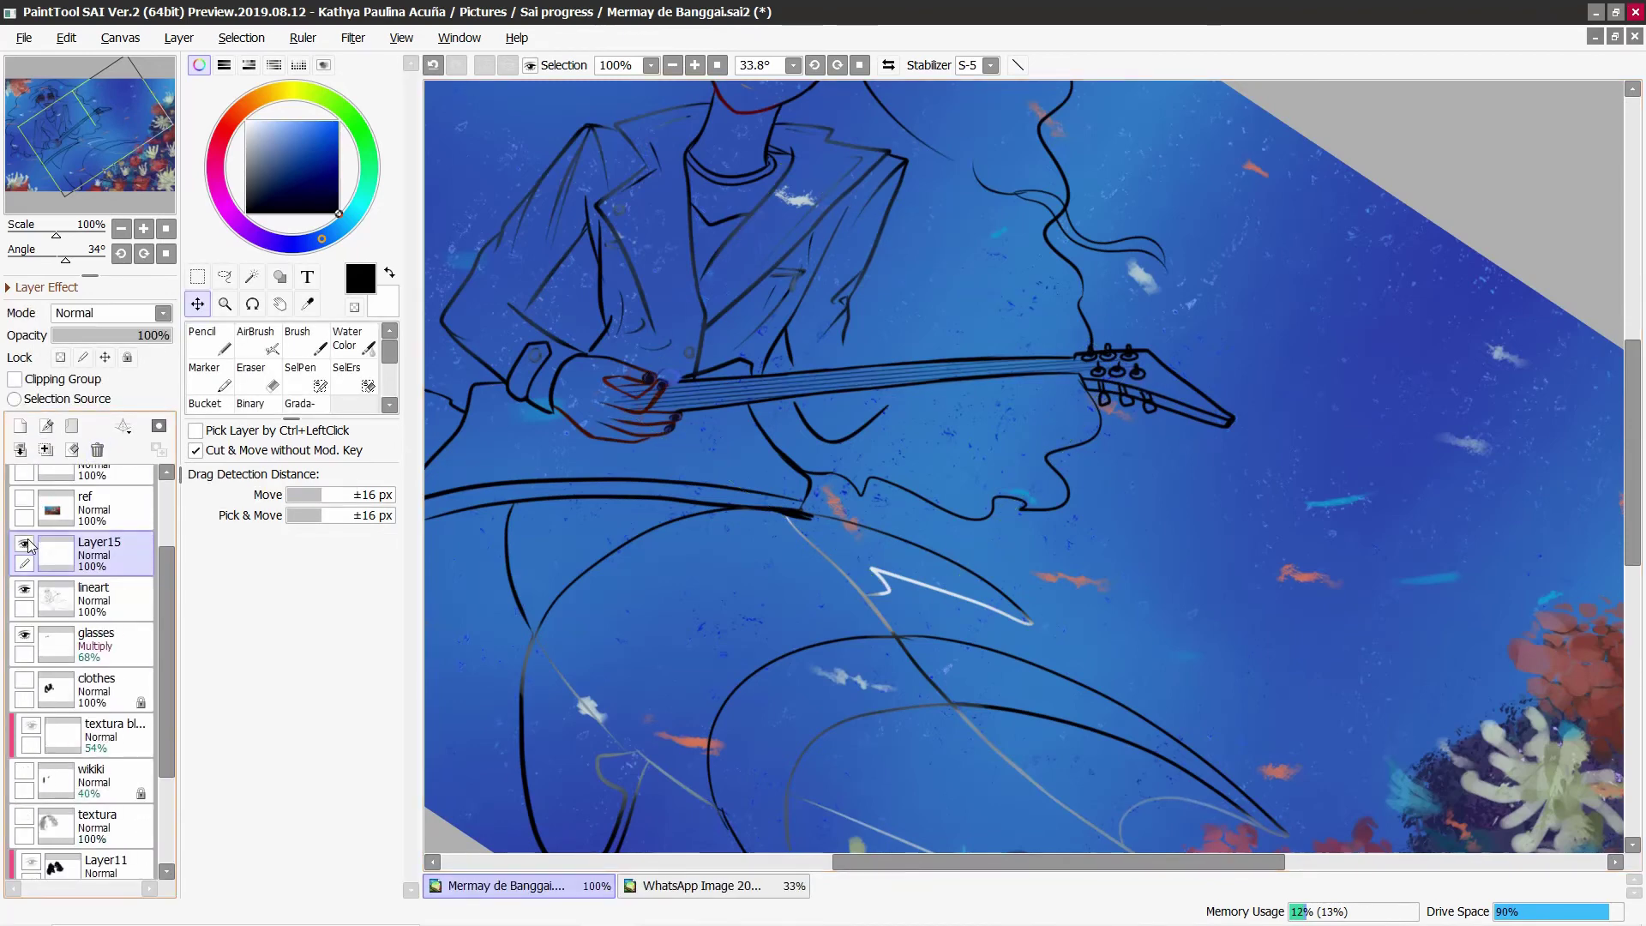
Step: Erase the string ends that overlap the strumming hand, using the Eraser at size 13
key(e)
scroll(698, 363, up, 5)
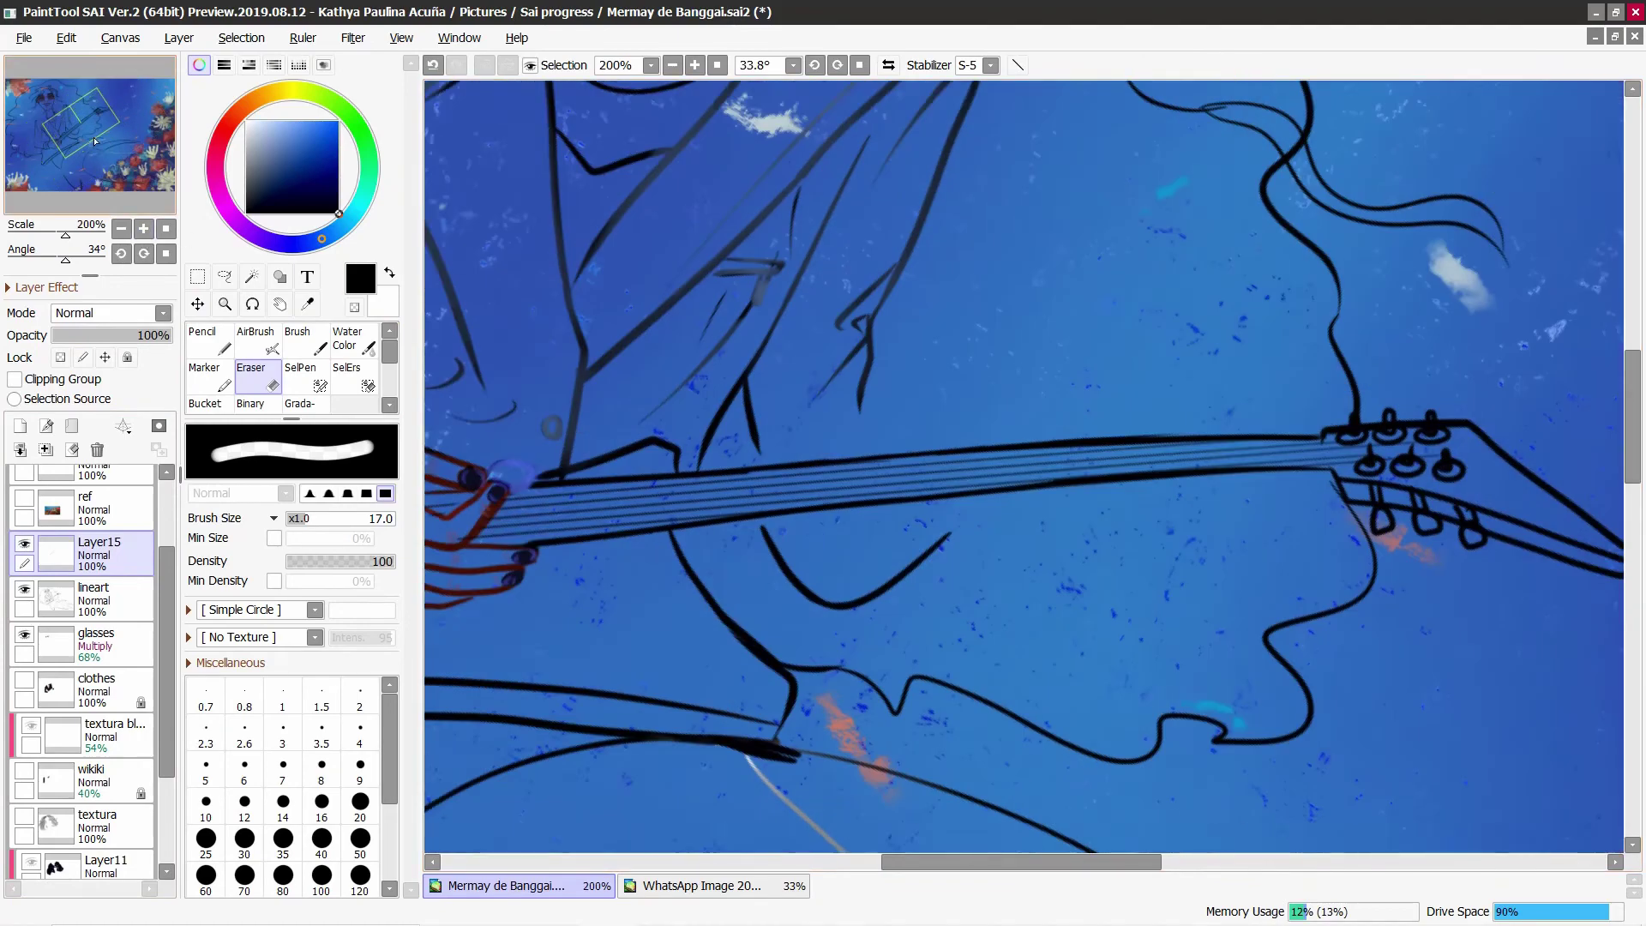
key(bracketleft)
key(bracketleft)
scroll(940, 666, down, 3)
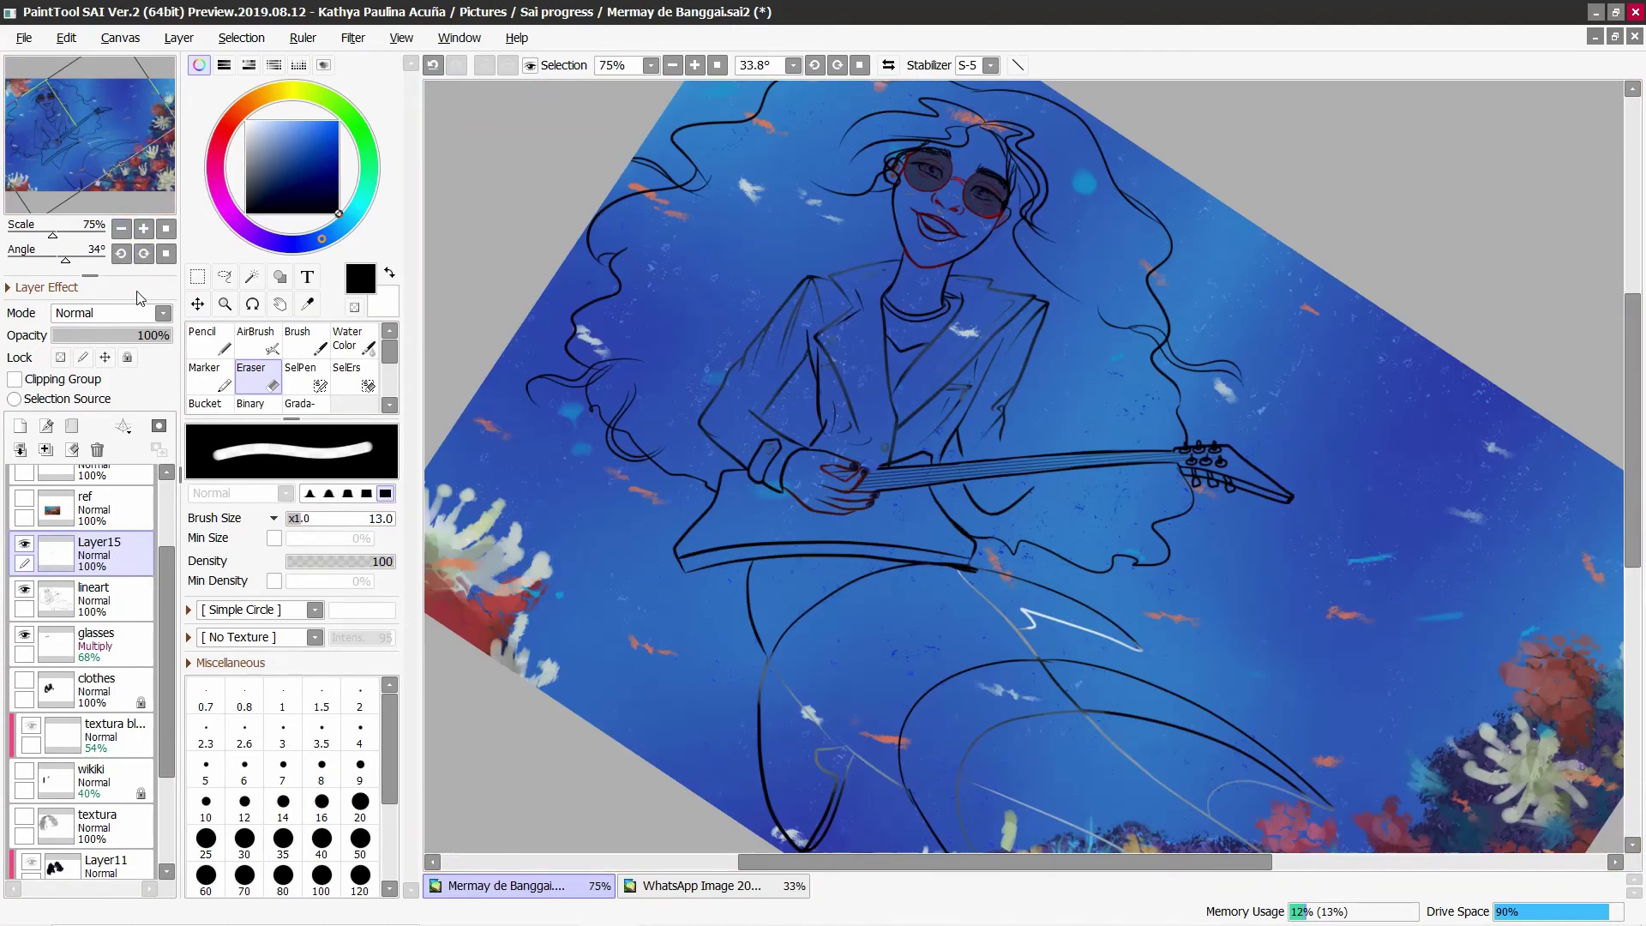
Step: Sketch the second forearm and hand gripping the guitar's neck in red on a new layer, with the Pencil at size 1.6 and stabilizer 0
click(121, 254)
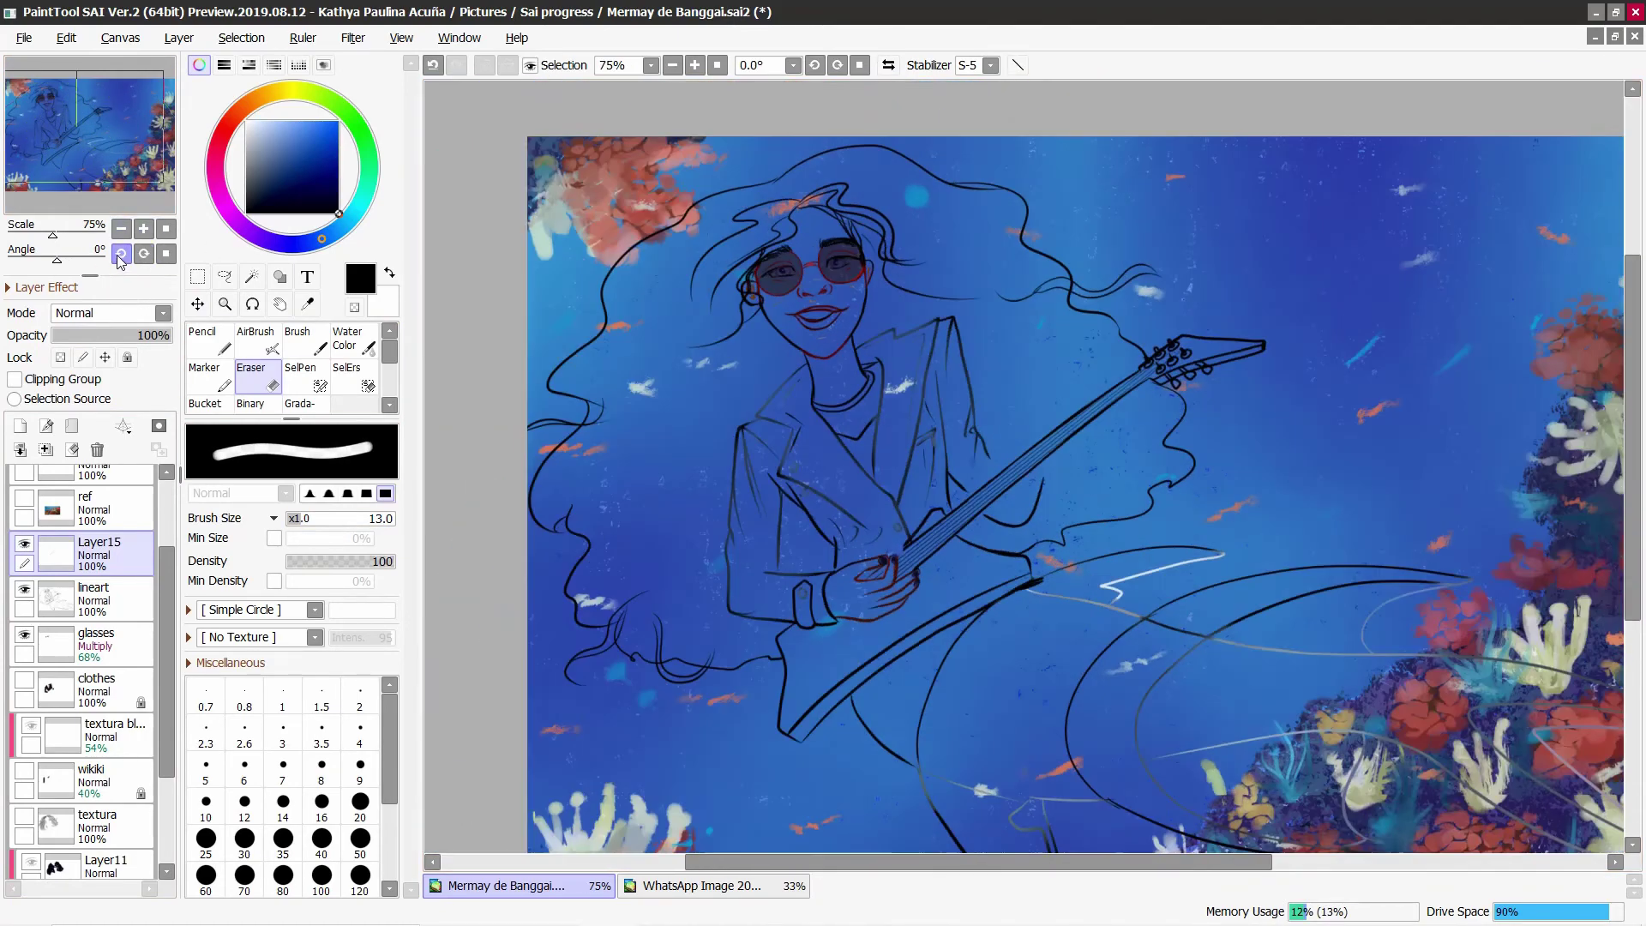
scroll(168, 545, up, 1)
scroll(168, 545, up, 2)
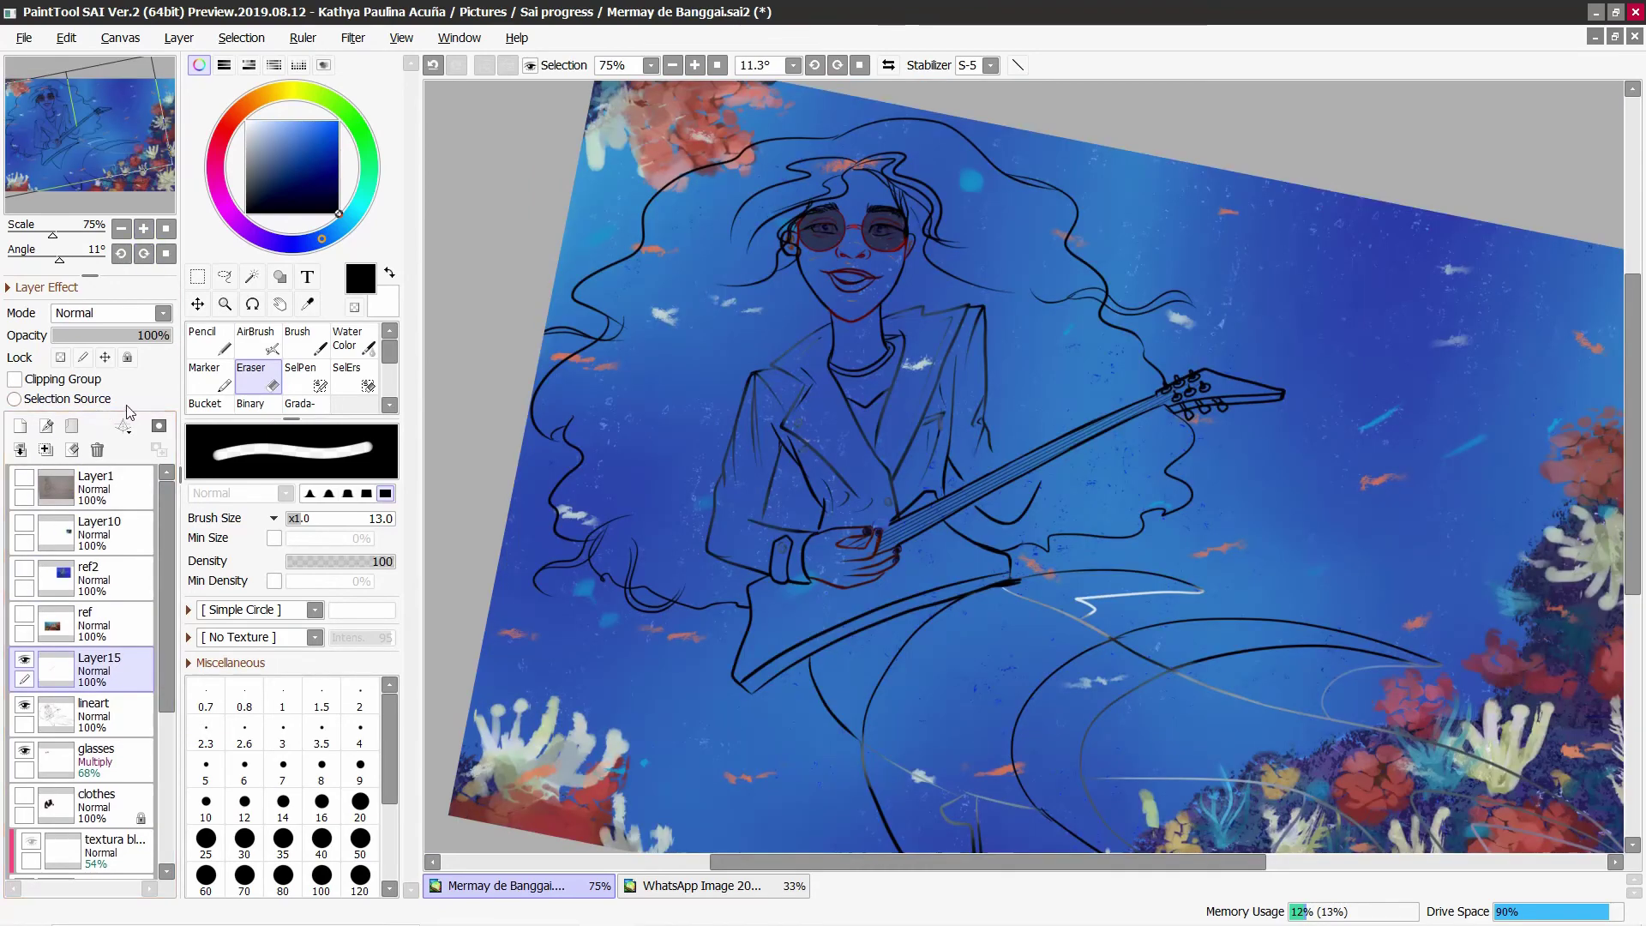
key(ctrl+plus)
key(ctrl+shift+n)
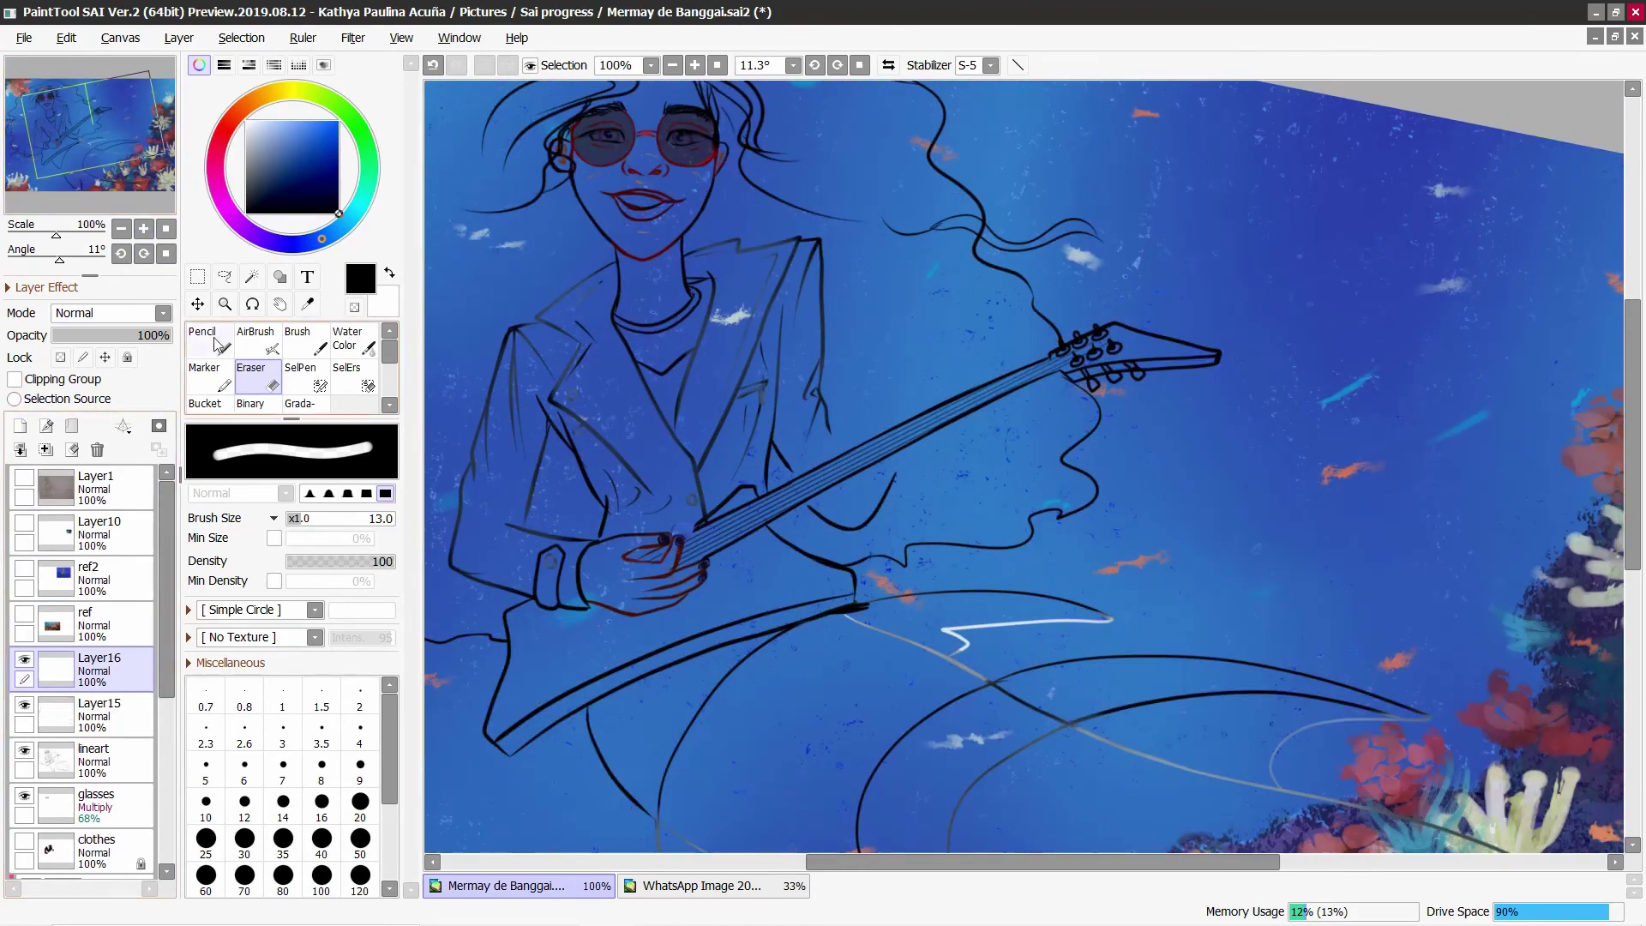
key(ctrl+plus)
key(n)
click(338, 124)
drag(323, 233, 227, 126)
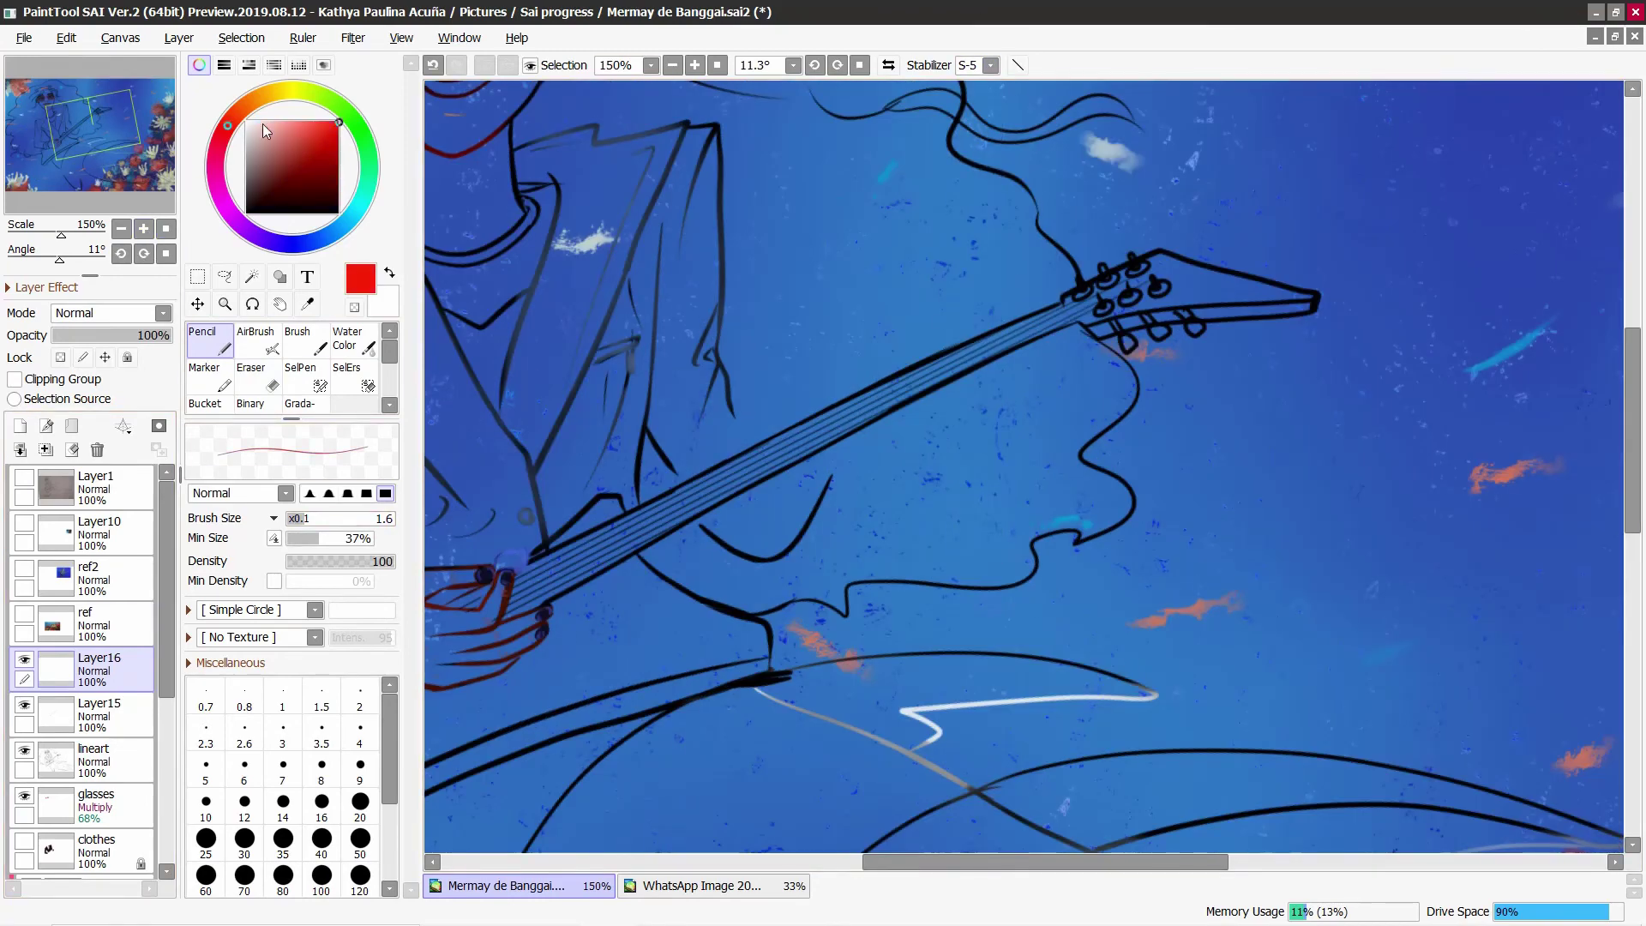
click(990, 66)
click(973, 67)
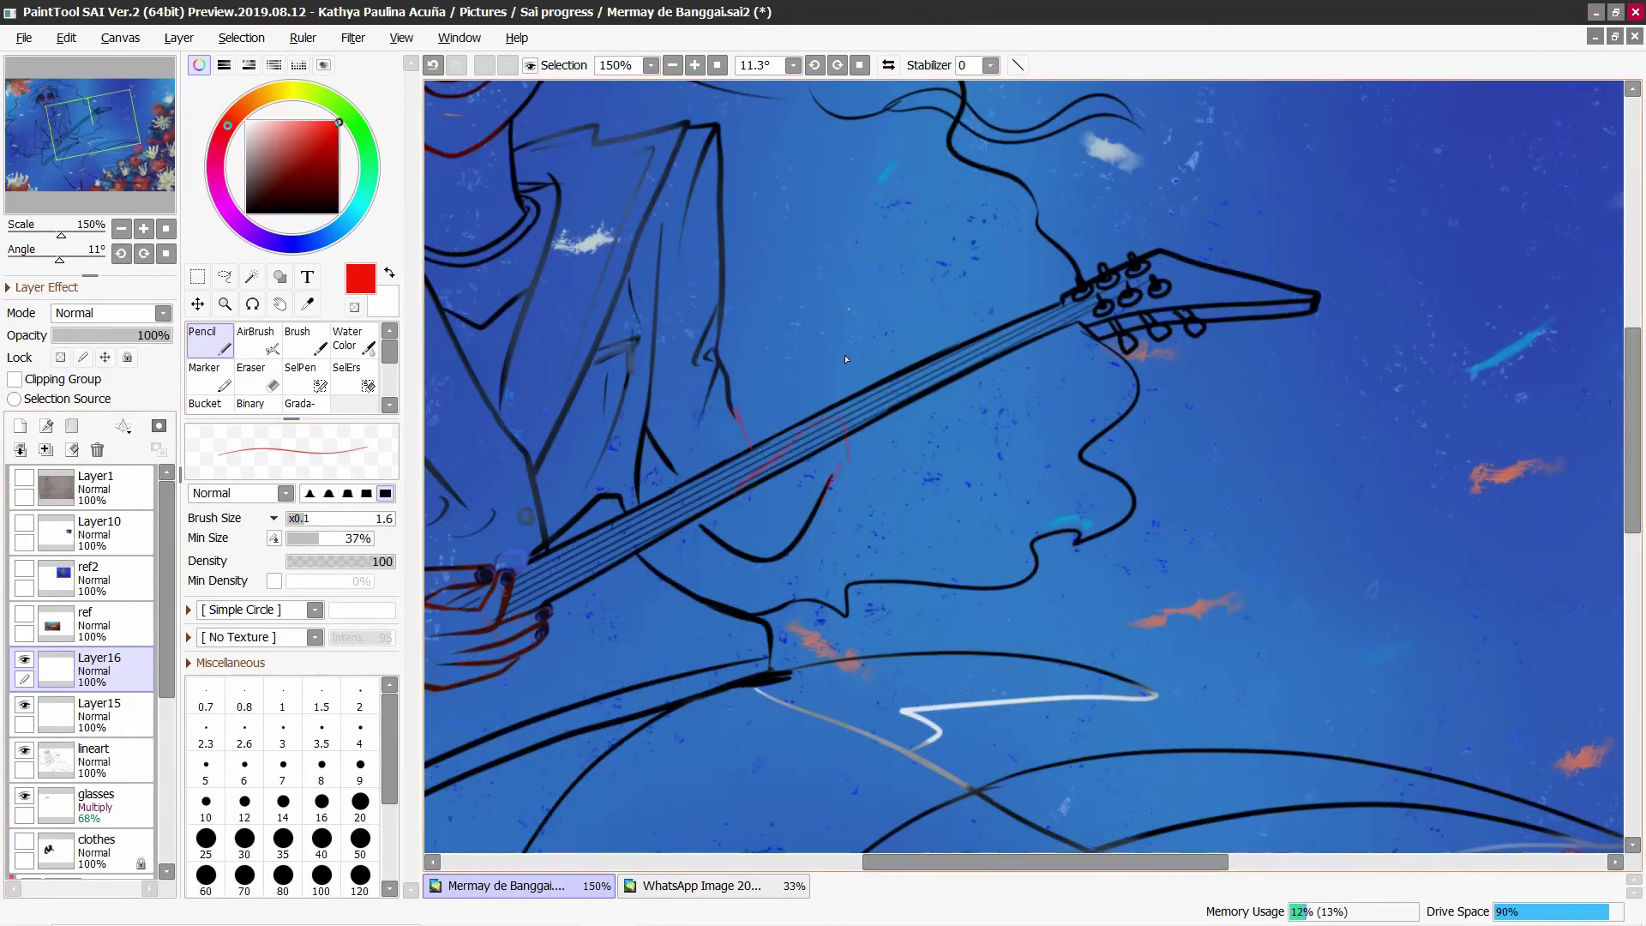
key(ctrl+minus)
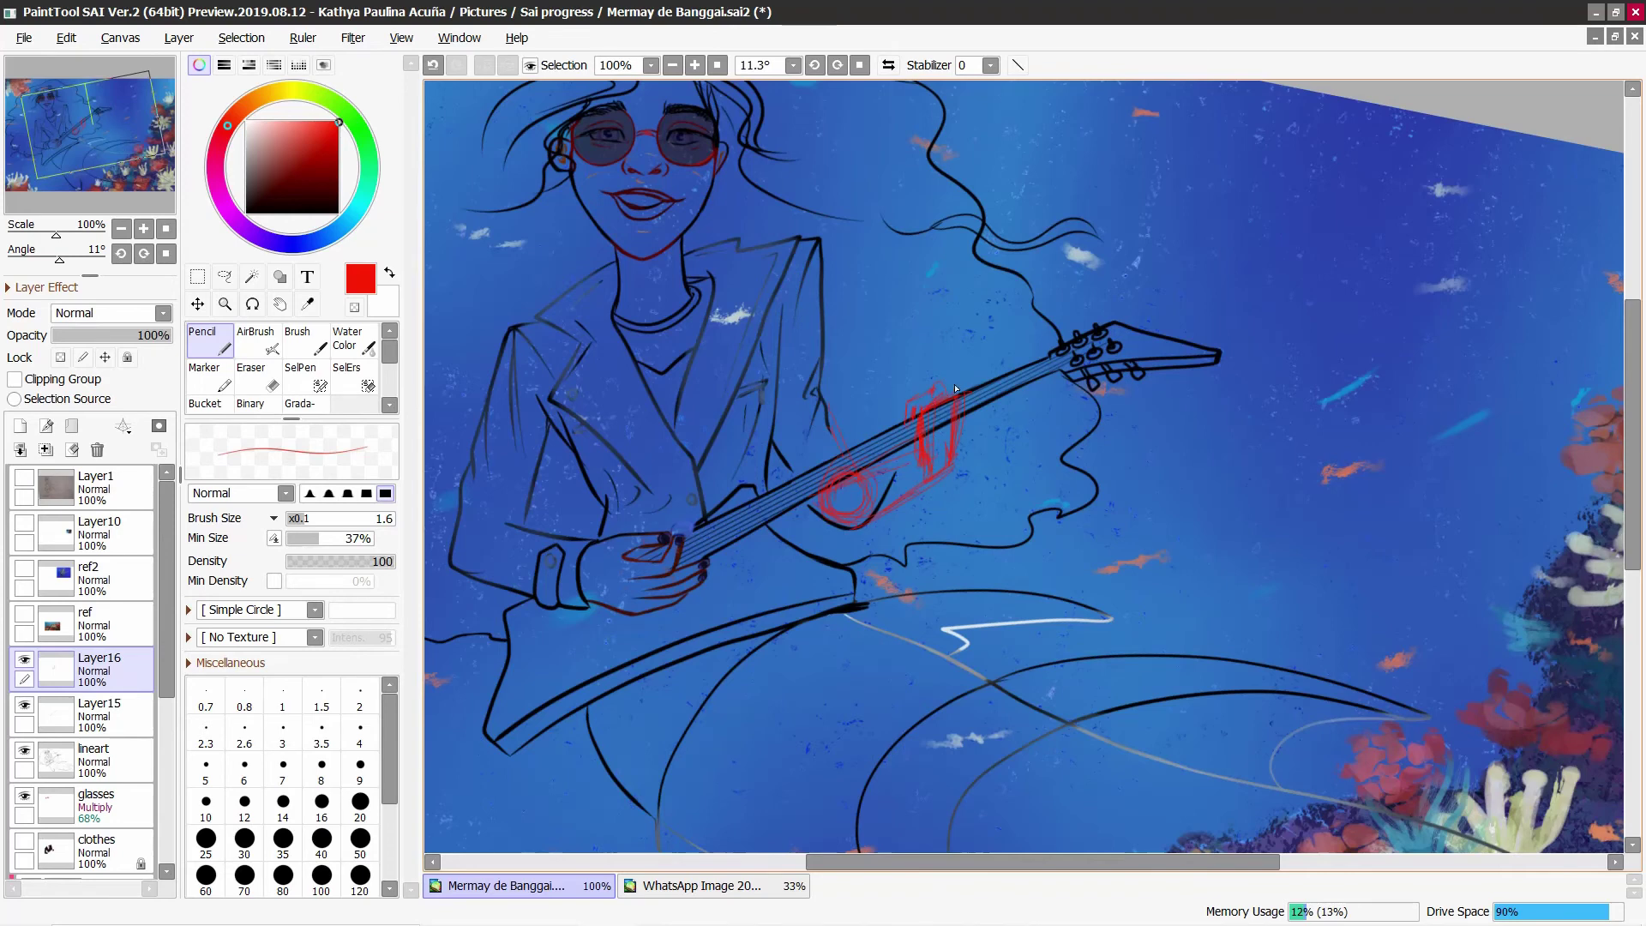
drag(956, 389, 926, 403)
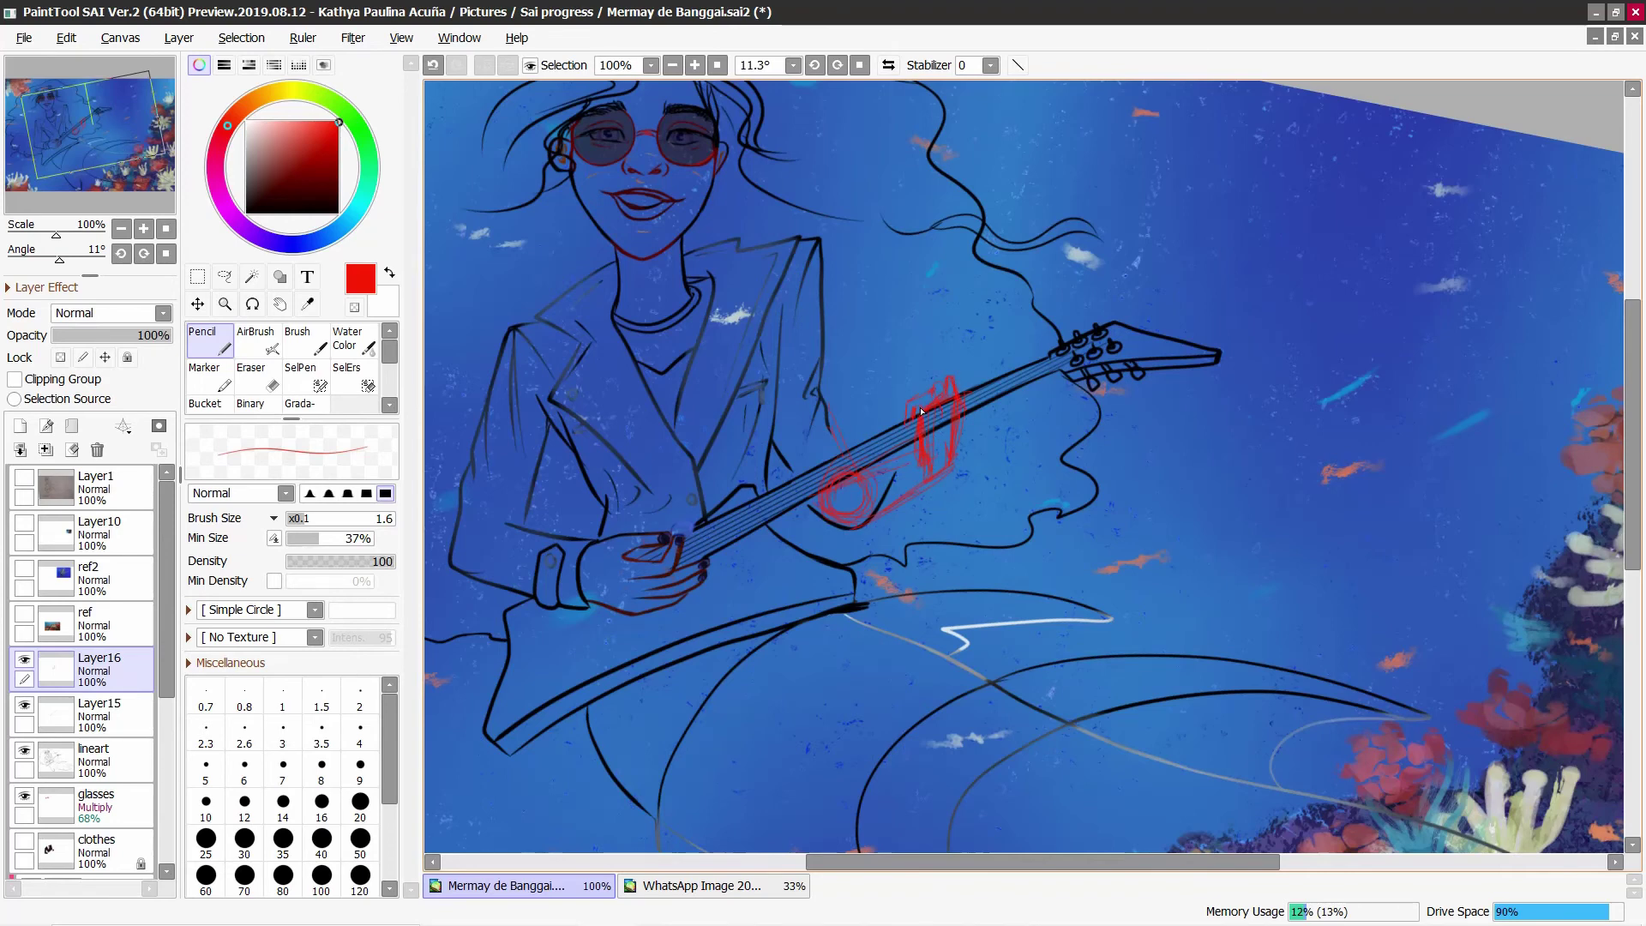
Step: Clean up the red arm sketch using the Pencil with transparent colour at size 3
key(c)
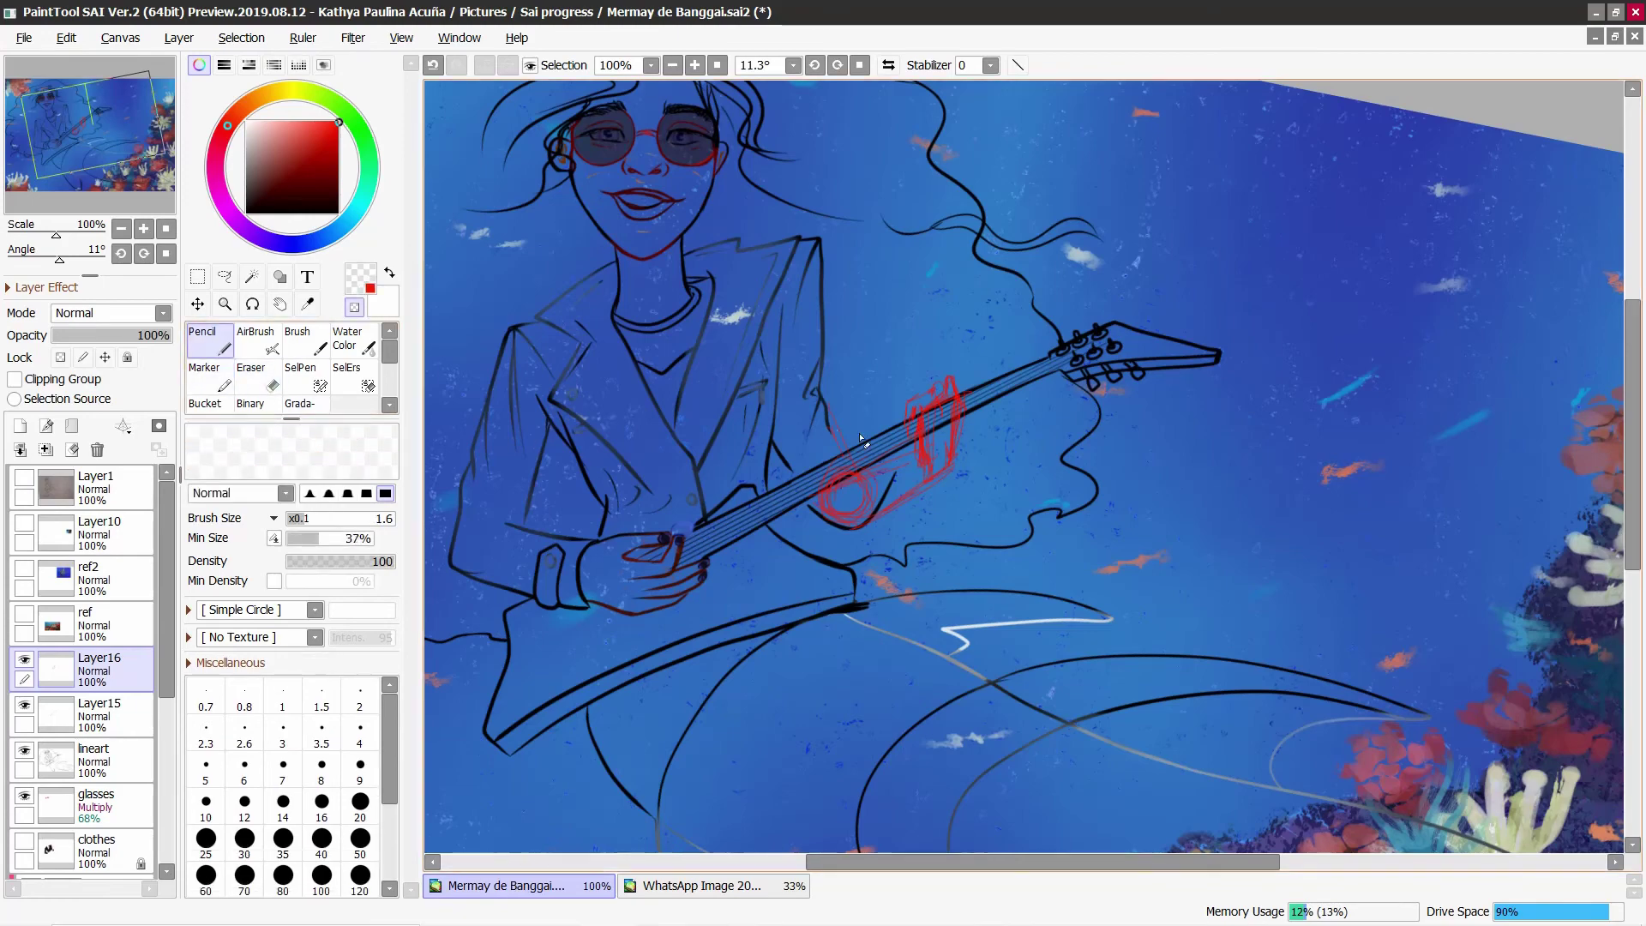
key(bracketright)
key(bracketright)
key(bracketright)
key(bracketright)
key(KP_Add)
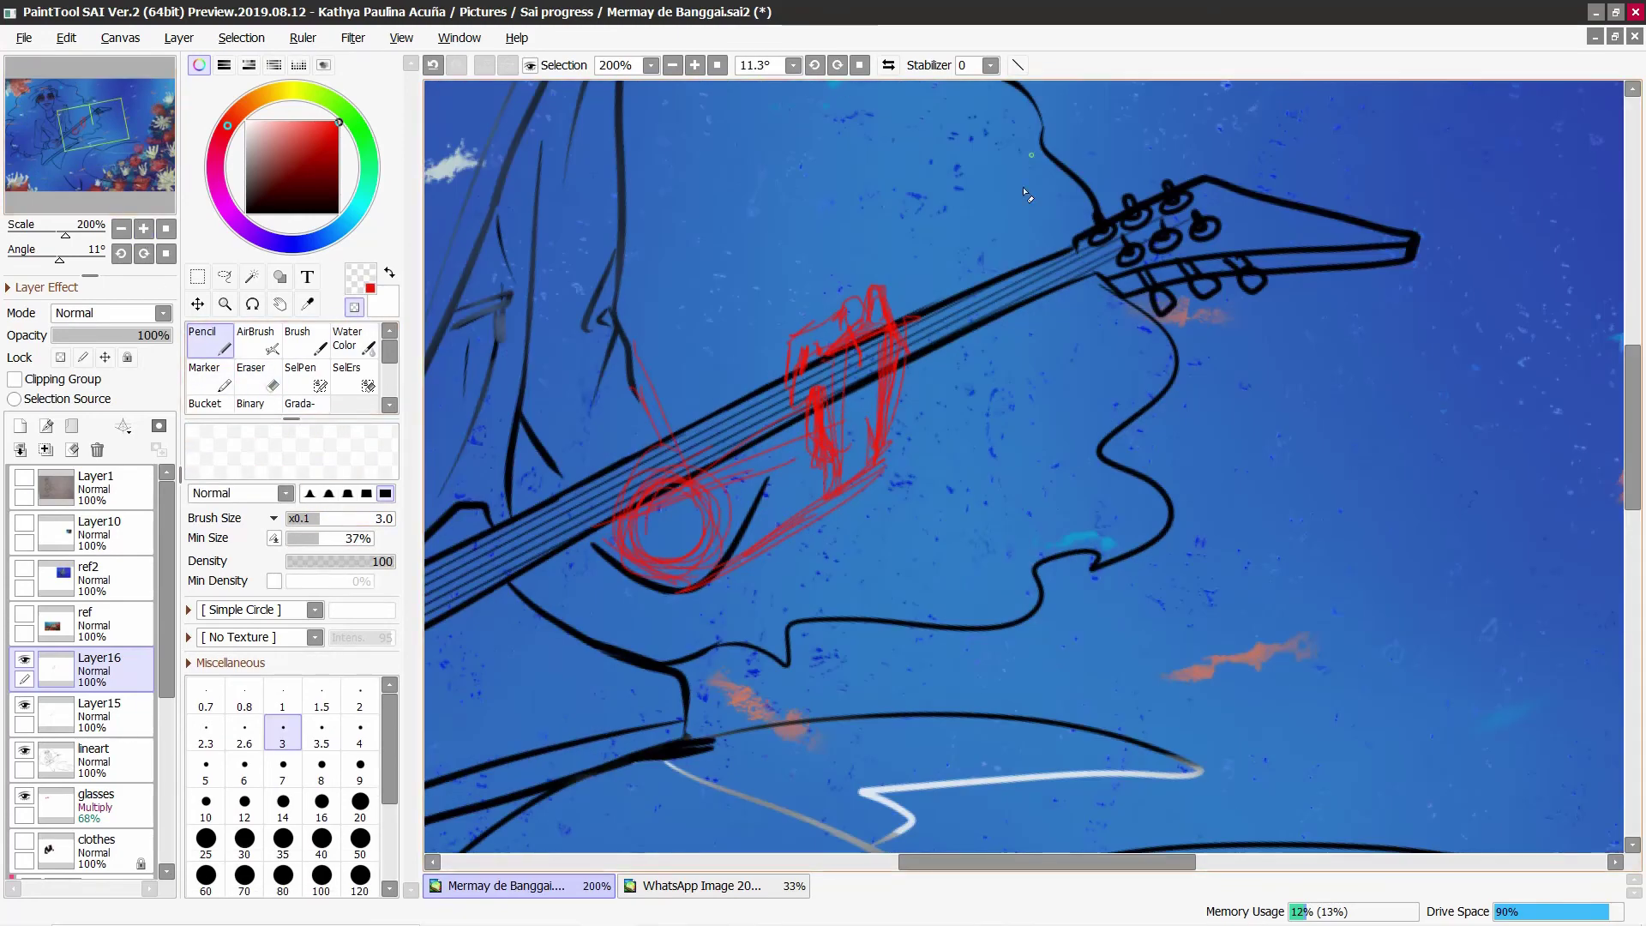
Step: Ink the forearm's outline in black over the sketch on a new layer, with the Pencil at size 6.3 and stabilizer S-7
key(ctrl+shift+n)
key(d)
click(991, 66)
click(978, 553)
key(bracketright)
key(bracketright)
key(bracketright)
key(bracketright)
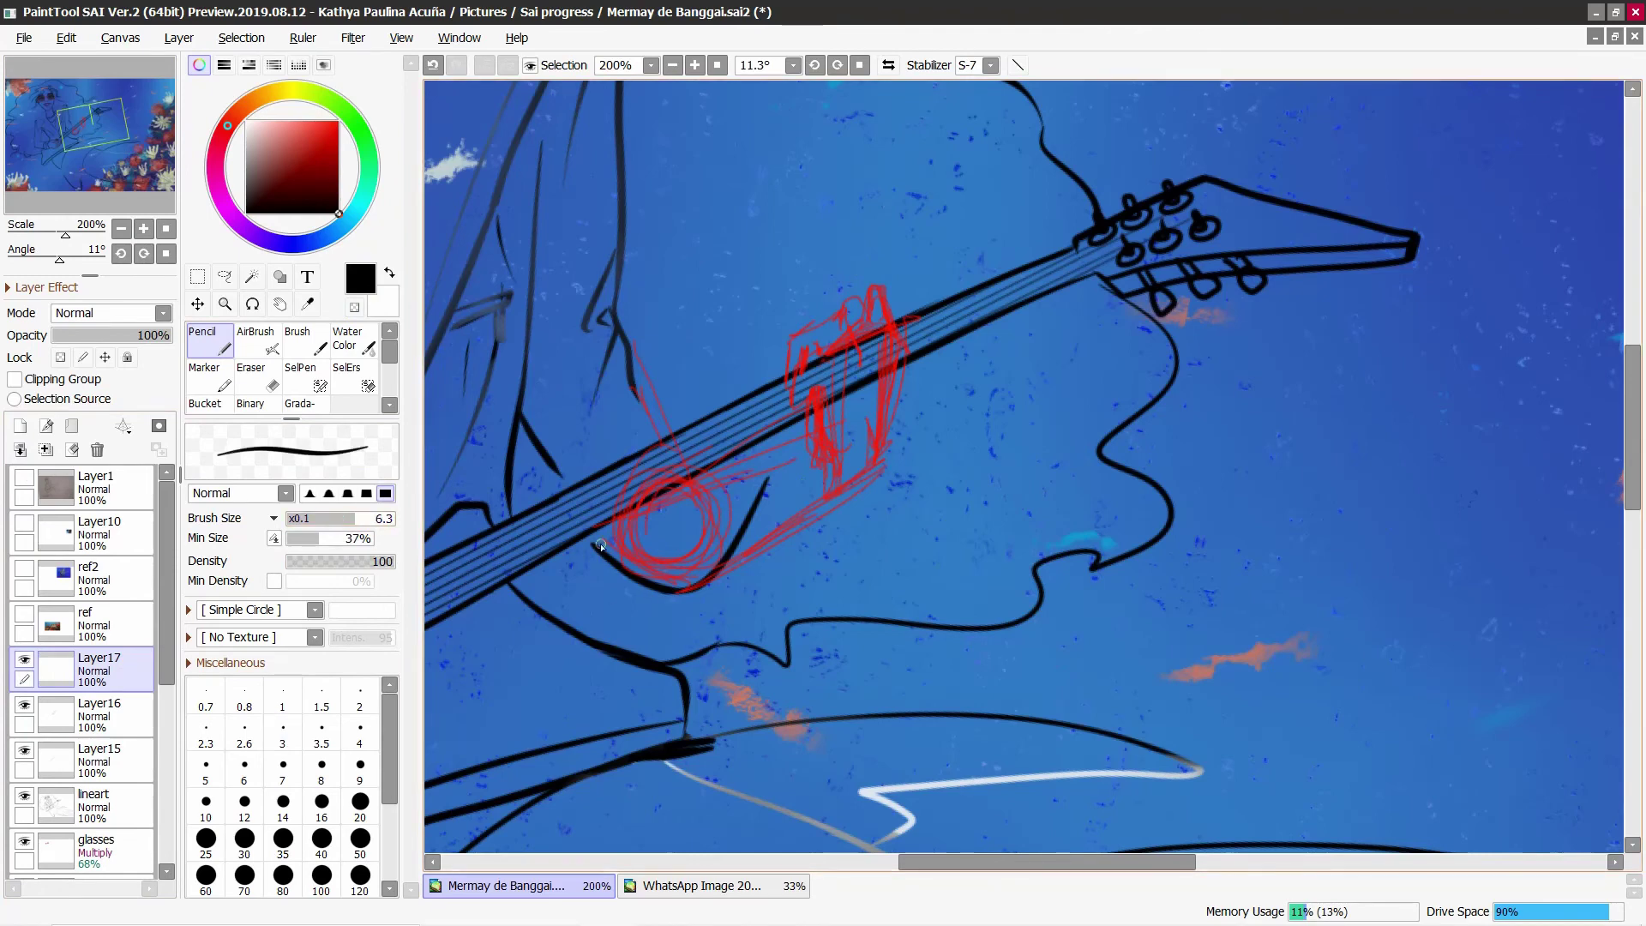
drag(691, 591, 872, 470)
mouse_move(658, 498)
mouse_down()
mouse_move(814, 441)
mouse_move(814, 393)
mouse_move(844, 462)
mouse_move(828, 391)
mouse_move(812, 392)
mouse_move(818, 356)
mouse_move(793, 384)
mouse_move(808, 413)
mouse_up()
Step: Ink the fingers and palm gripping the neck in black with the Pencil at size 4.1
key(bracketleft)
key(bracketleft)
key(ctrl+z)
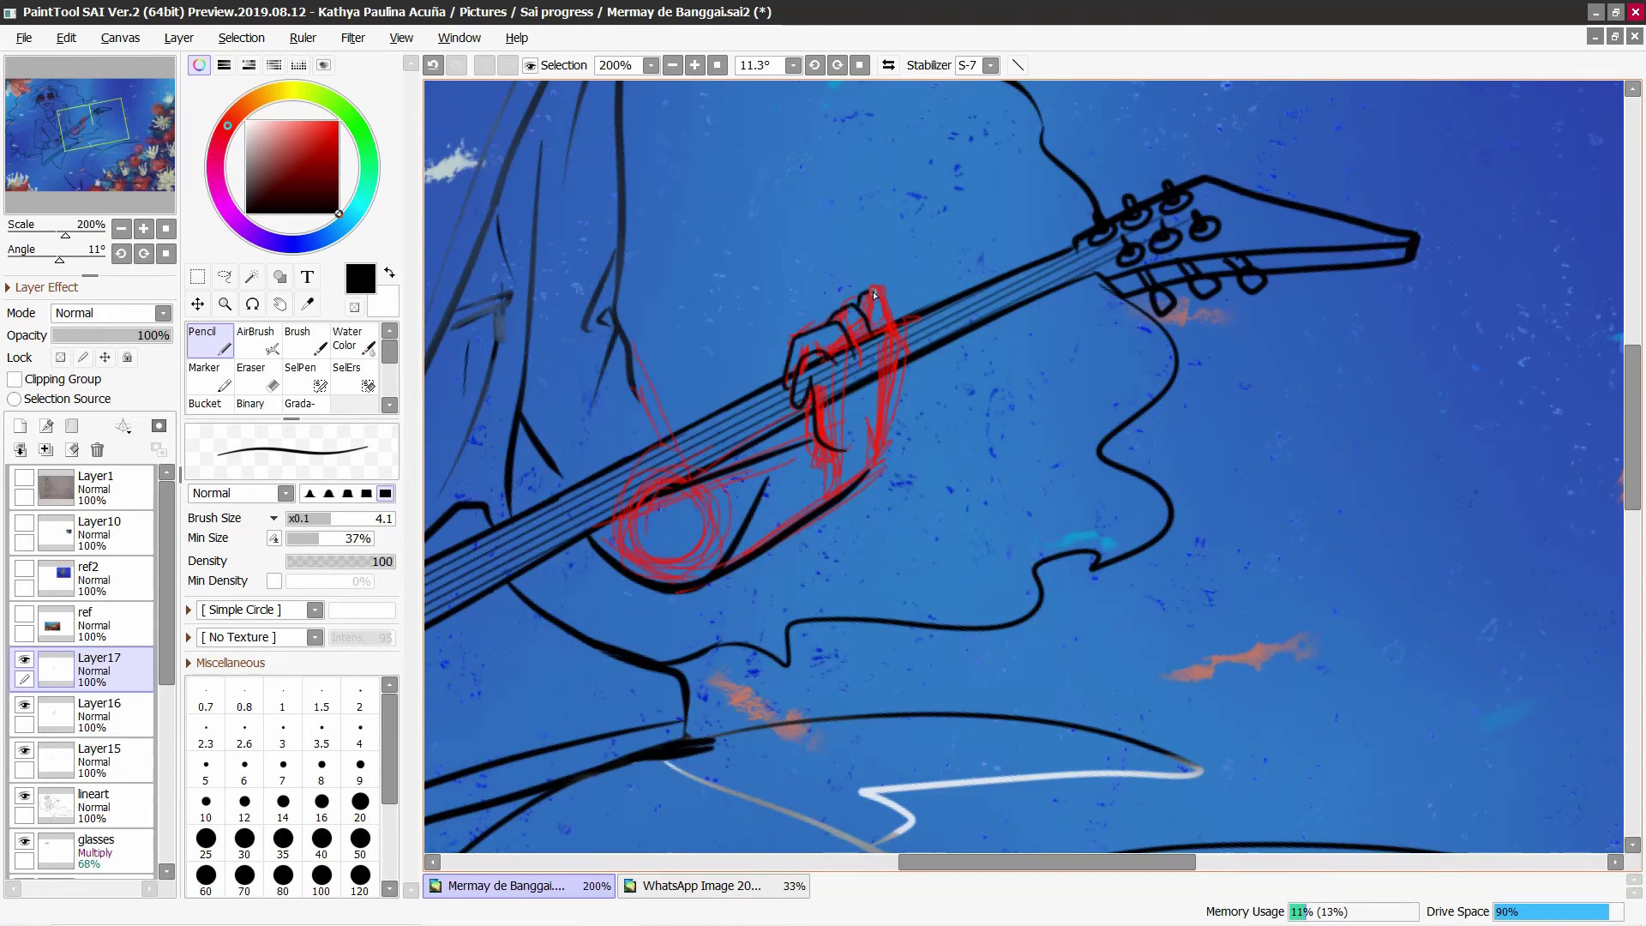
mouse_move(874, 295)
mouse_down()
mouse_move(901, 343)
mouse_move(876, 378)
mouse_move(900, 356)
mouse_move(893, 452)
mouse_up()
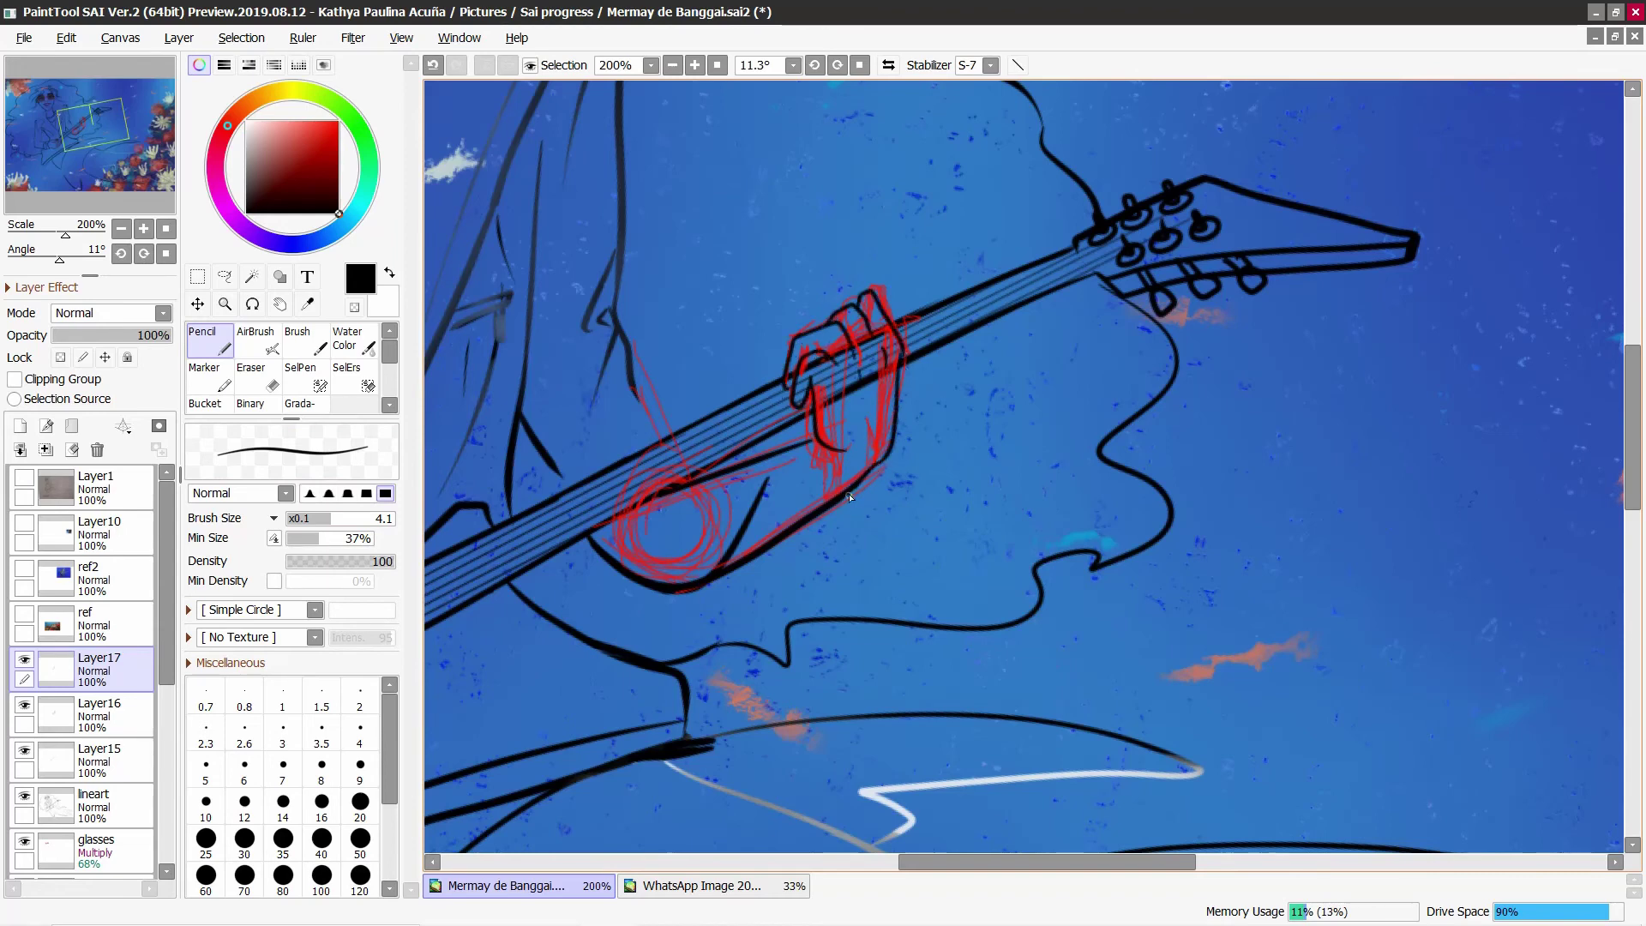
key(ctrl+minus)
key(ctrl+plus)
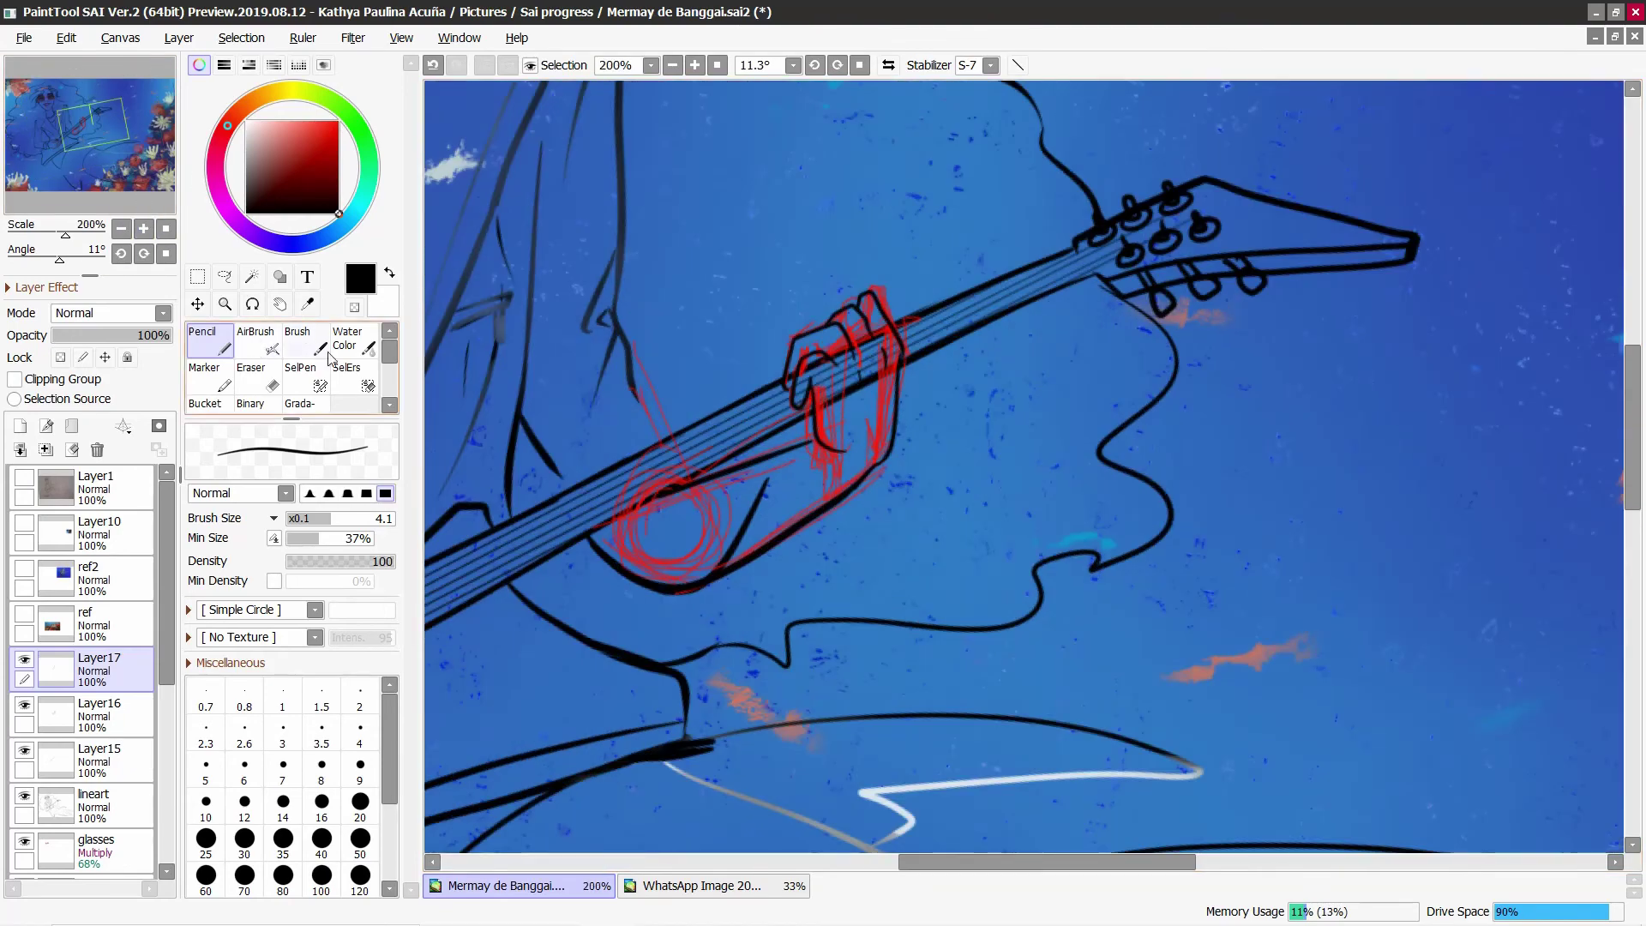
Step: Try to reshape the whole inked forearm and hand on Layer17 with a freeform transform
key(a)
drag(647, 504, 772, 600)
key(m)
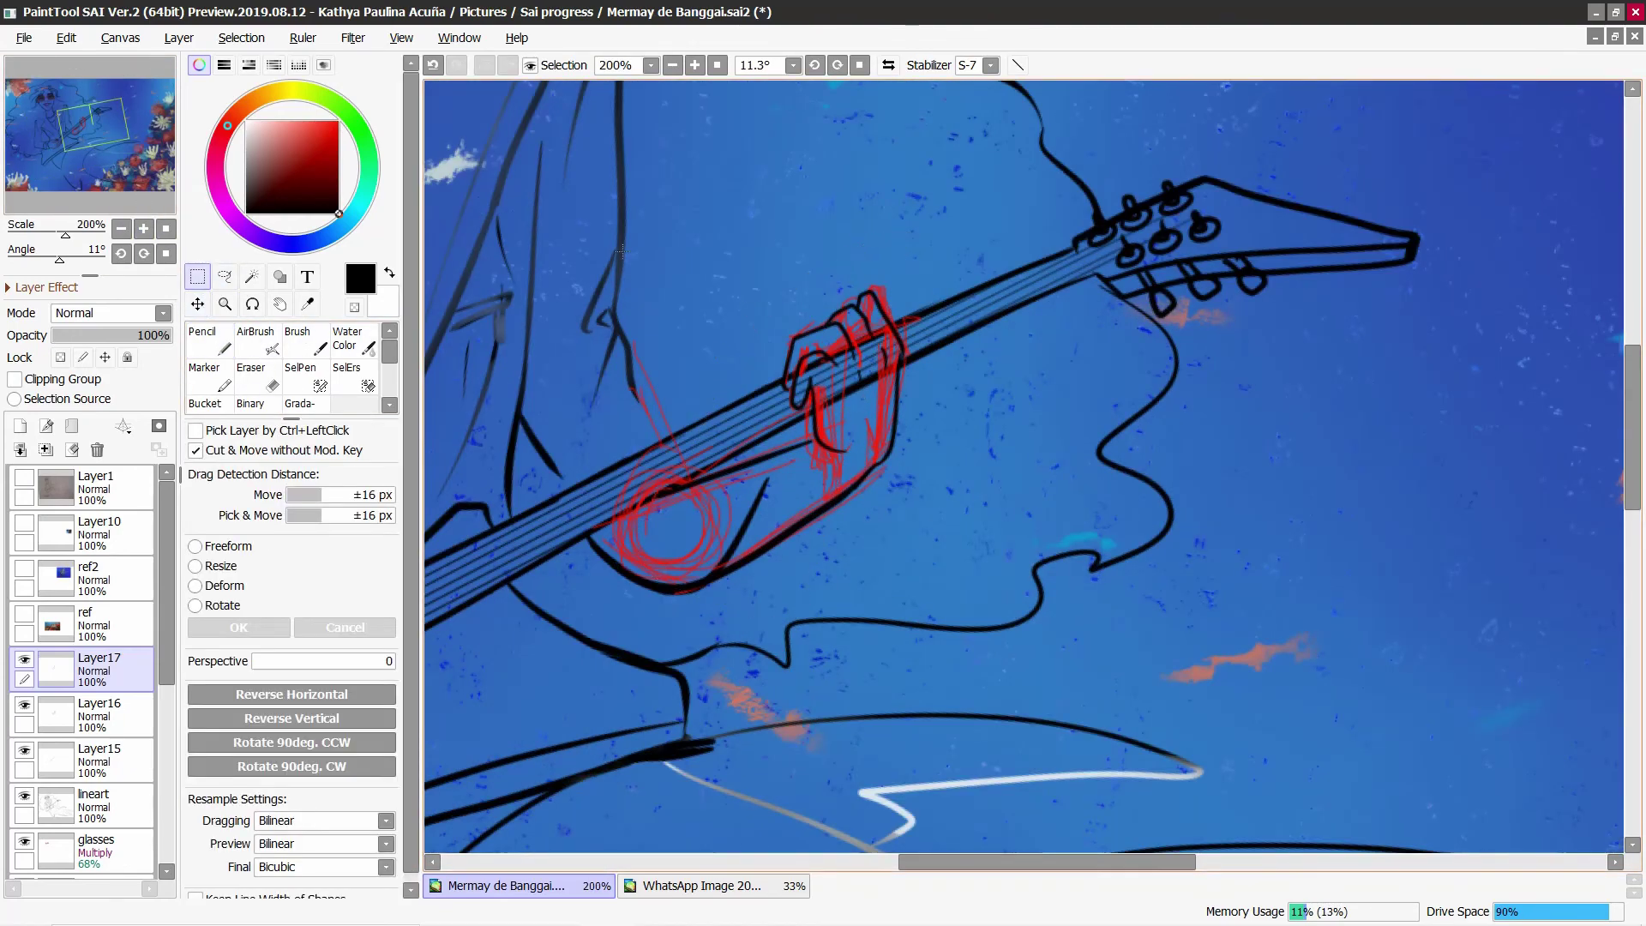
drag(553, 147, 992, 683)
key(ctrl+t)
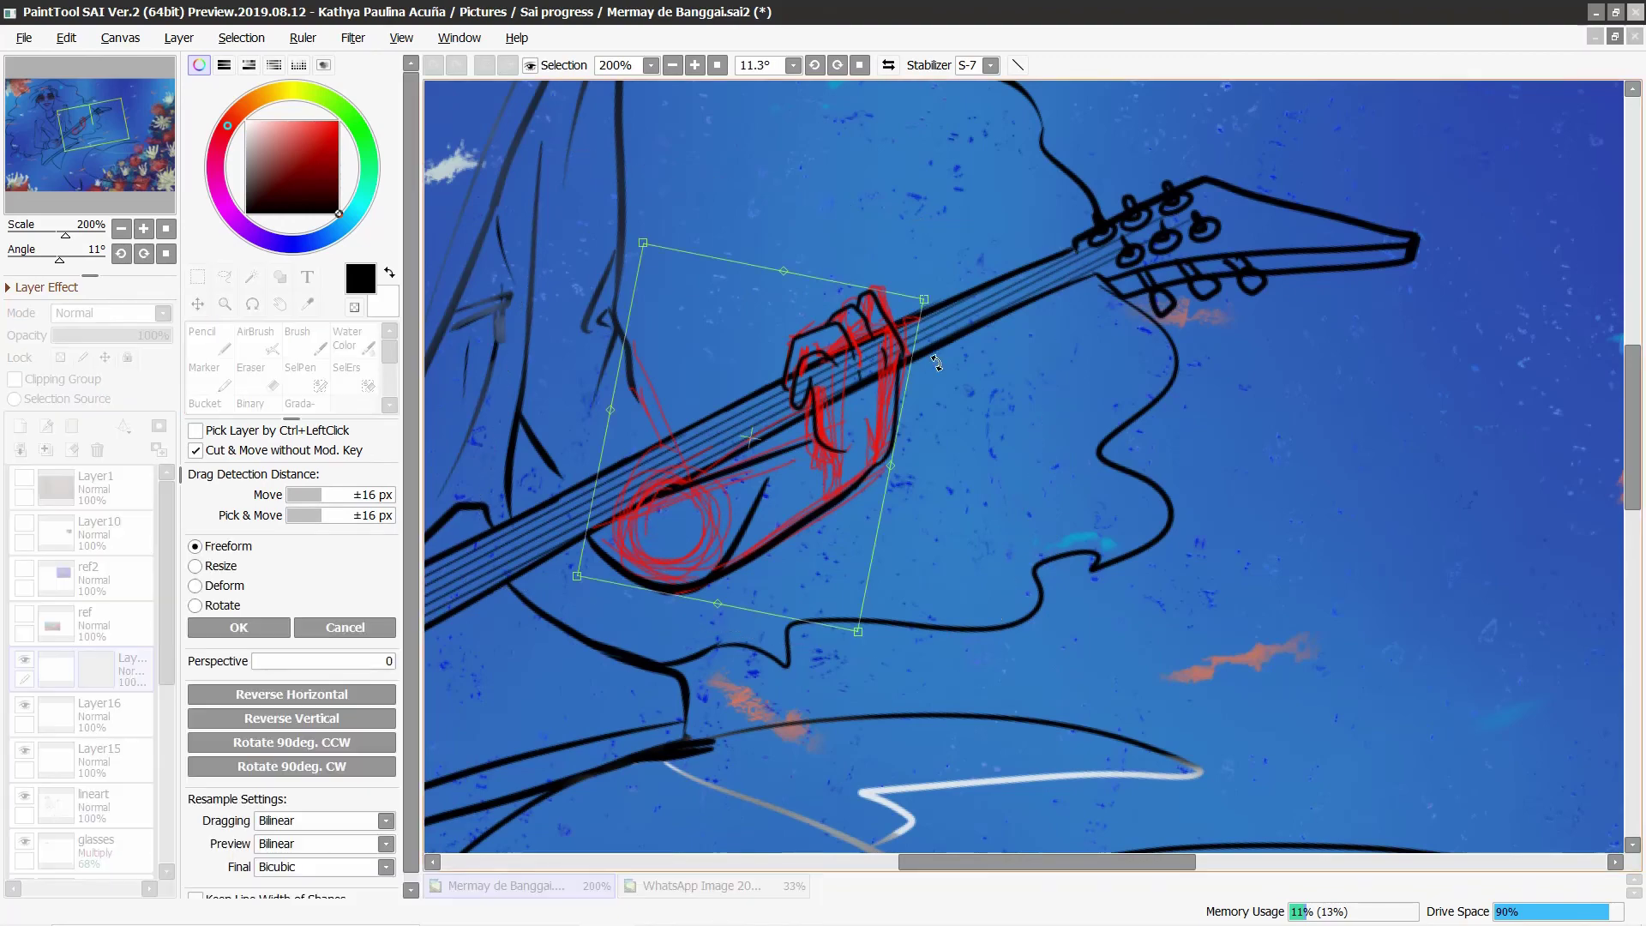
drag(677, 257, 729, 218)
key(Return)
drag(106, 232, 101, 233)
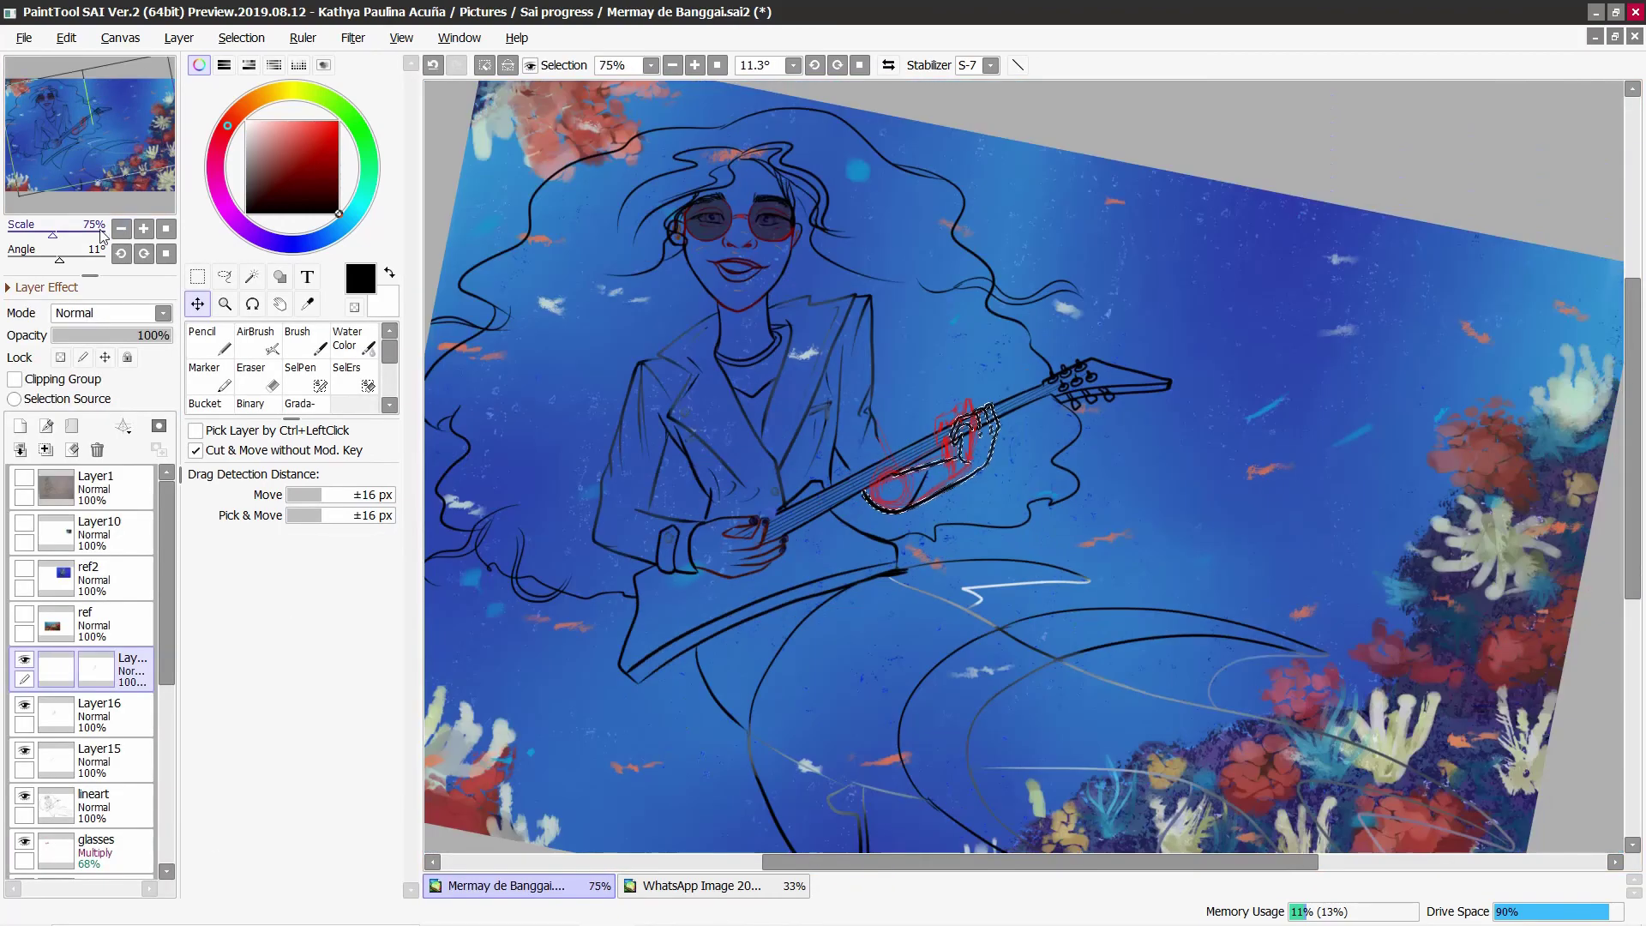
click(144, 229)
key(ctrl+plus)
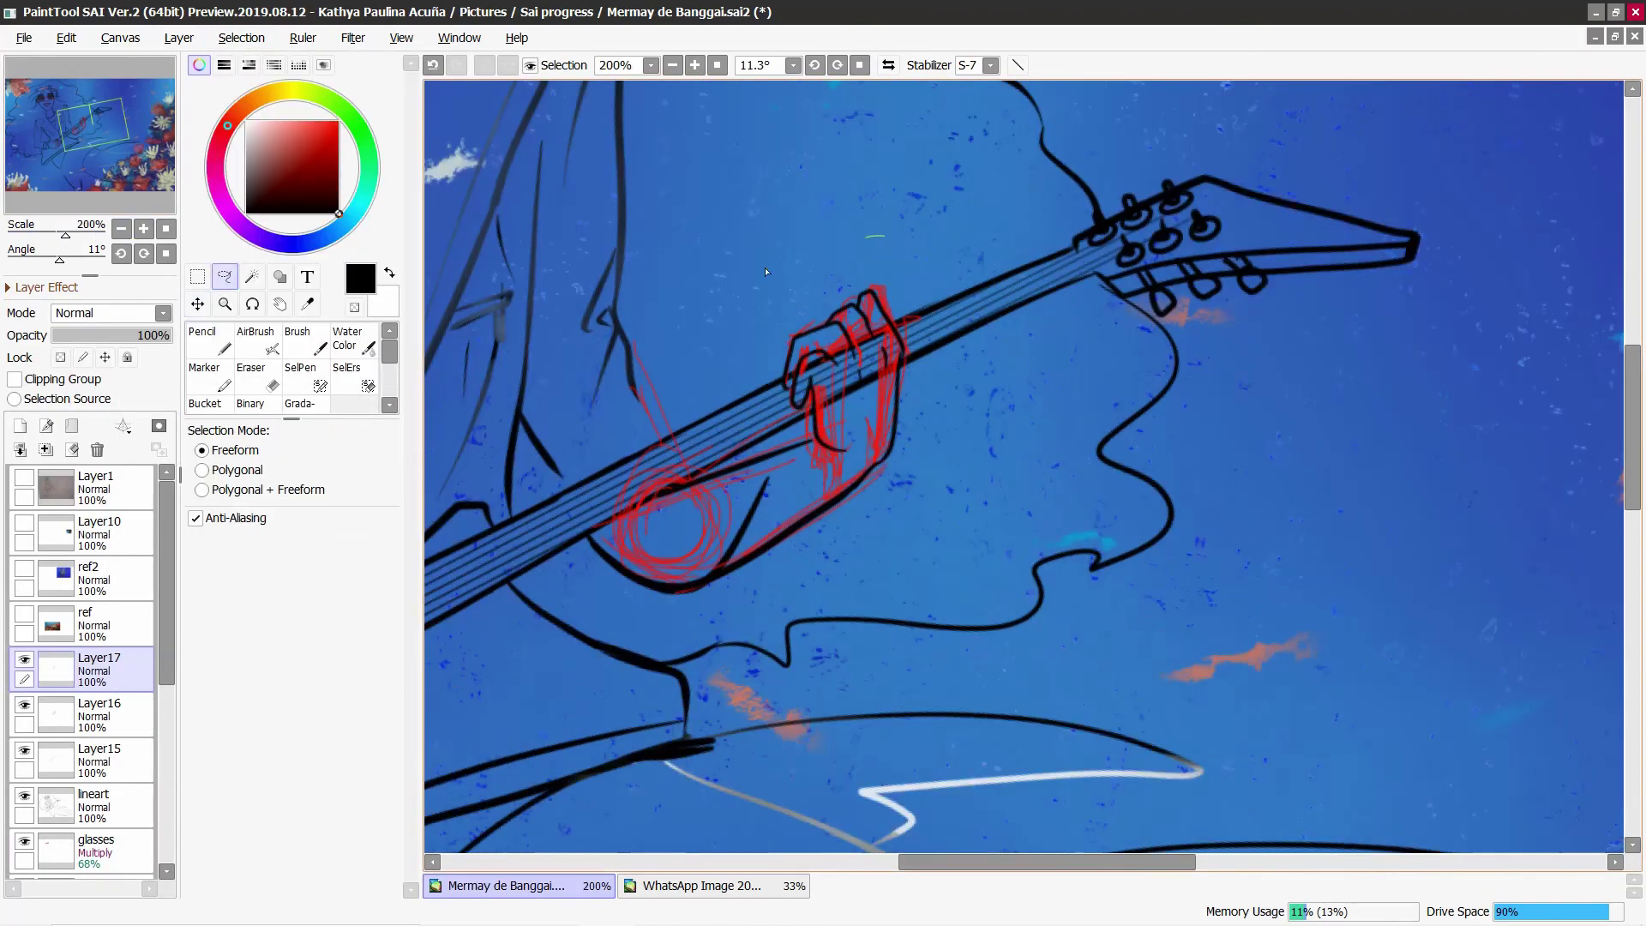
Step: Select the inked hand with the lasso and move it slightly up along the guitar's neck, away from the sleeve
drag(836, 429, 952, 412)
key(v)
mouse_move(888, 341)
mouse_down()
mouse_move(794, 316)
mouse_move(898, 367)
mouse_up()
key(l)
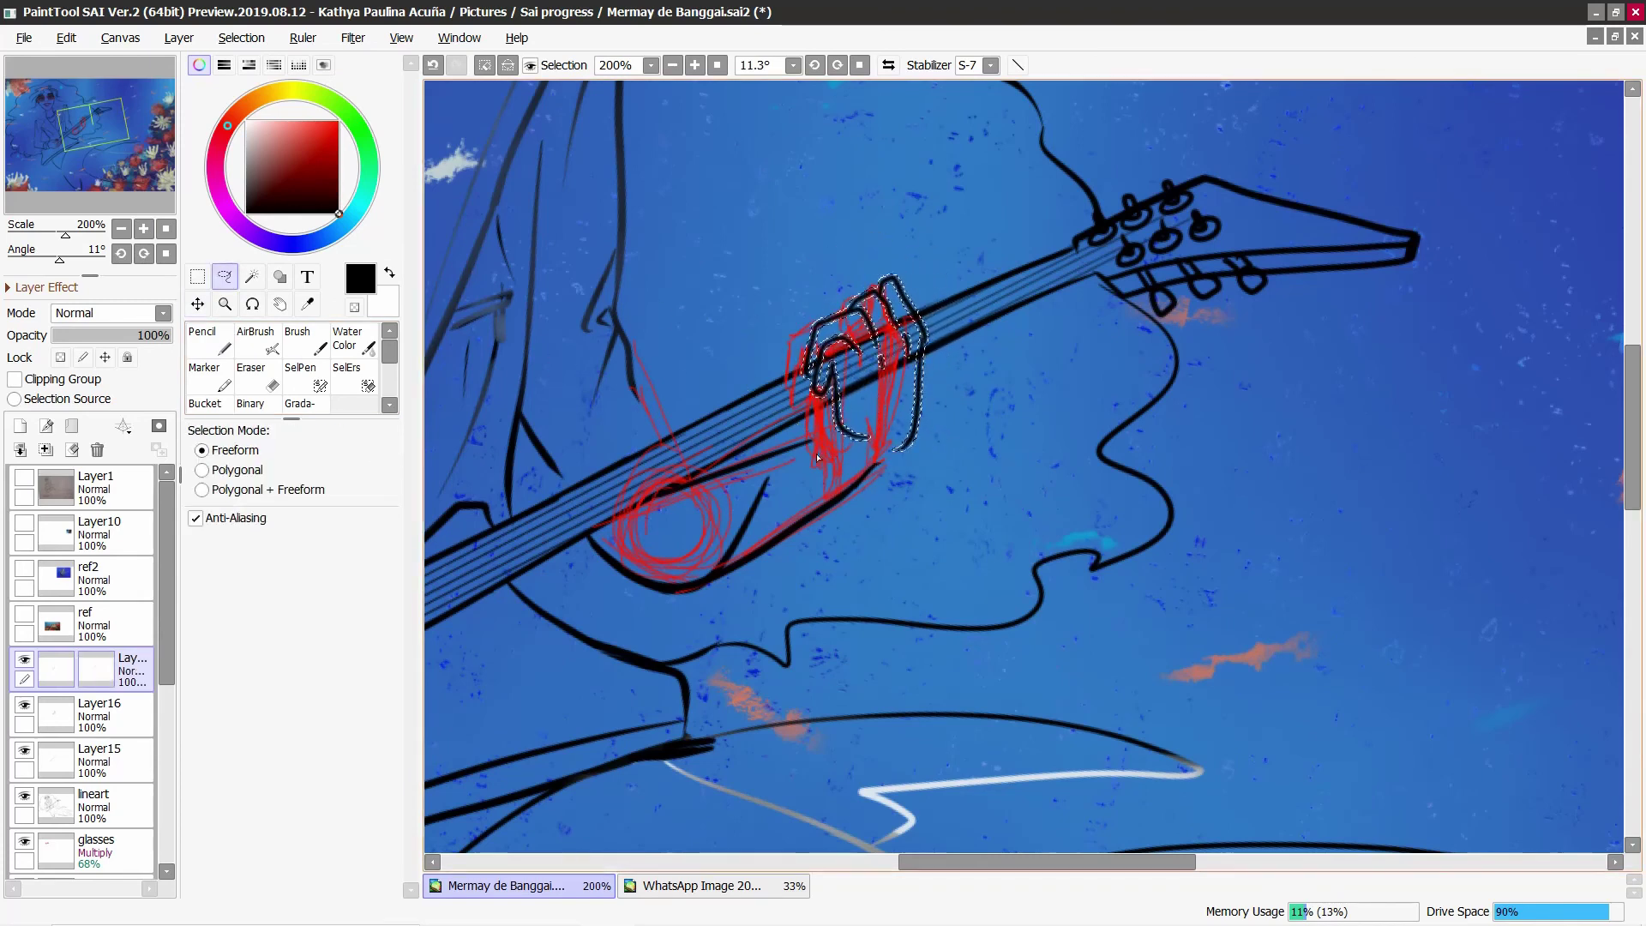
key(ctrl+d)
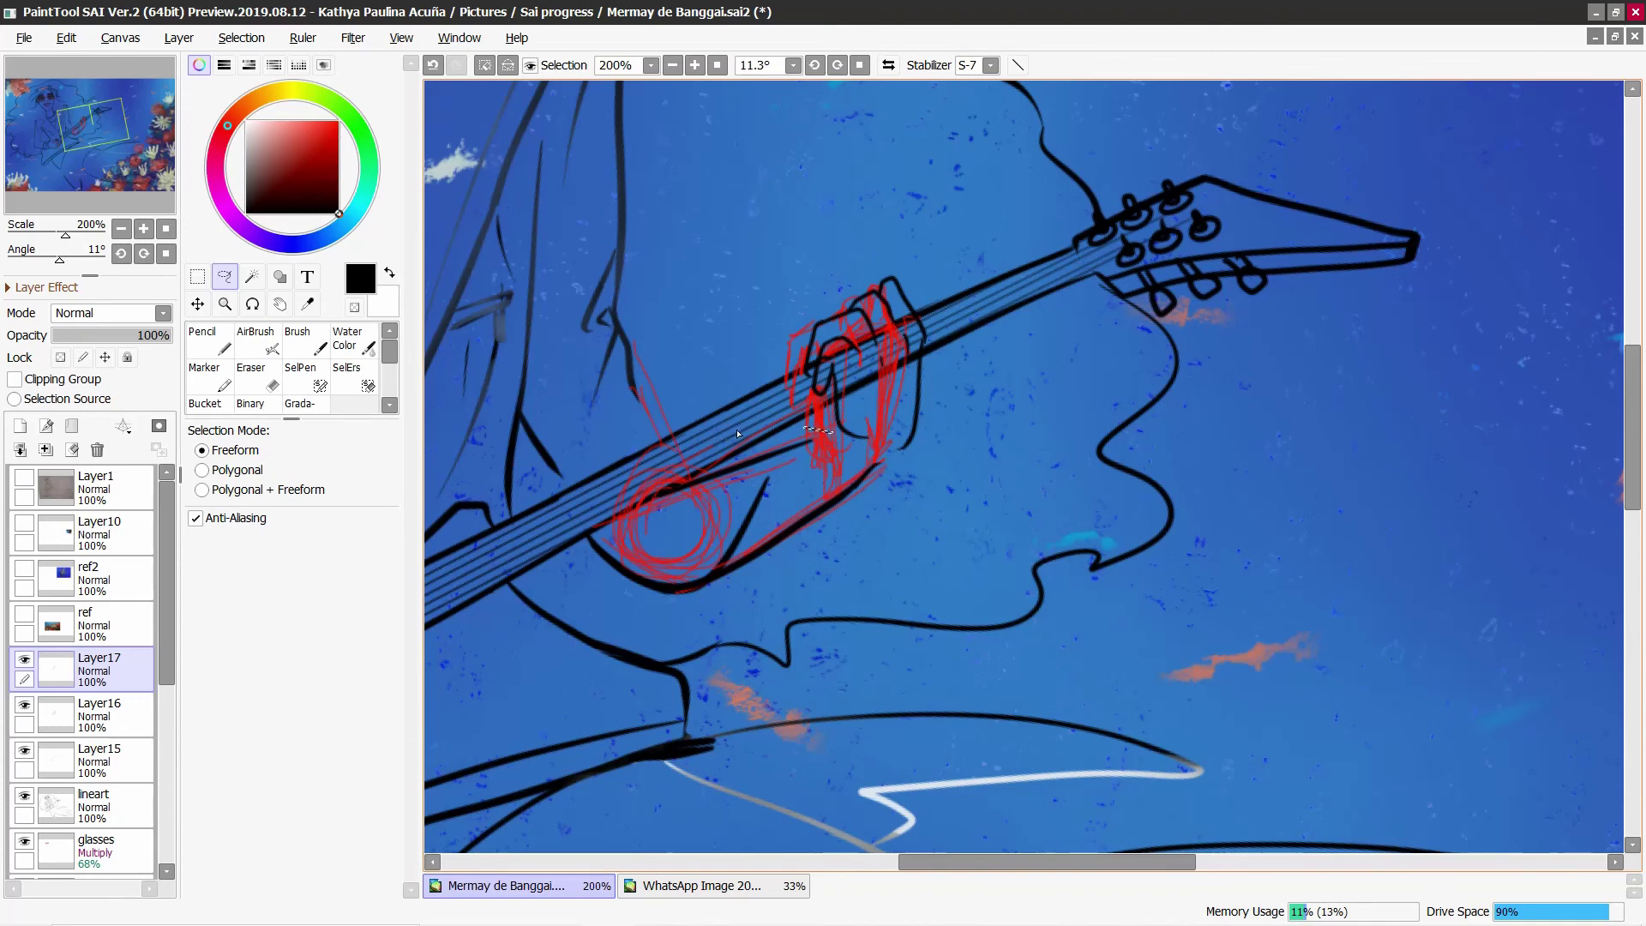
Step: Select the inked forearm and reshape it with a freeform transform so its outline reaches the moved hand's wrist
key(ctrl+d)
key(b)
key(l)
key(ctrl+t)
mouse_move(940, 517)
mouse_down()
mouse_move(857, 441)
mouse_move(919, 516)
mouse_move(757, 623)
mouse_up()
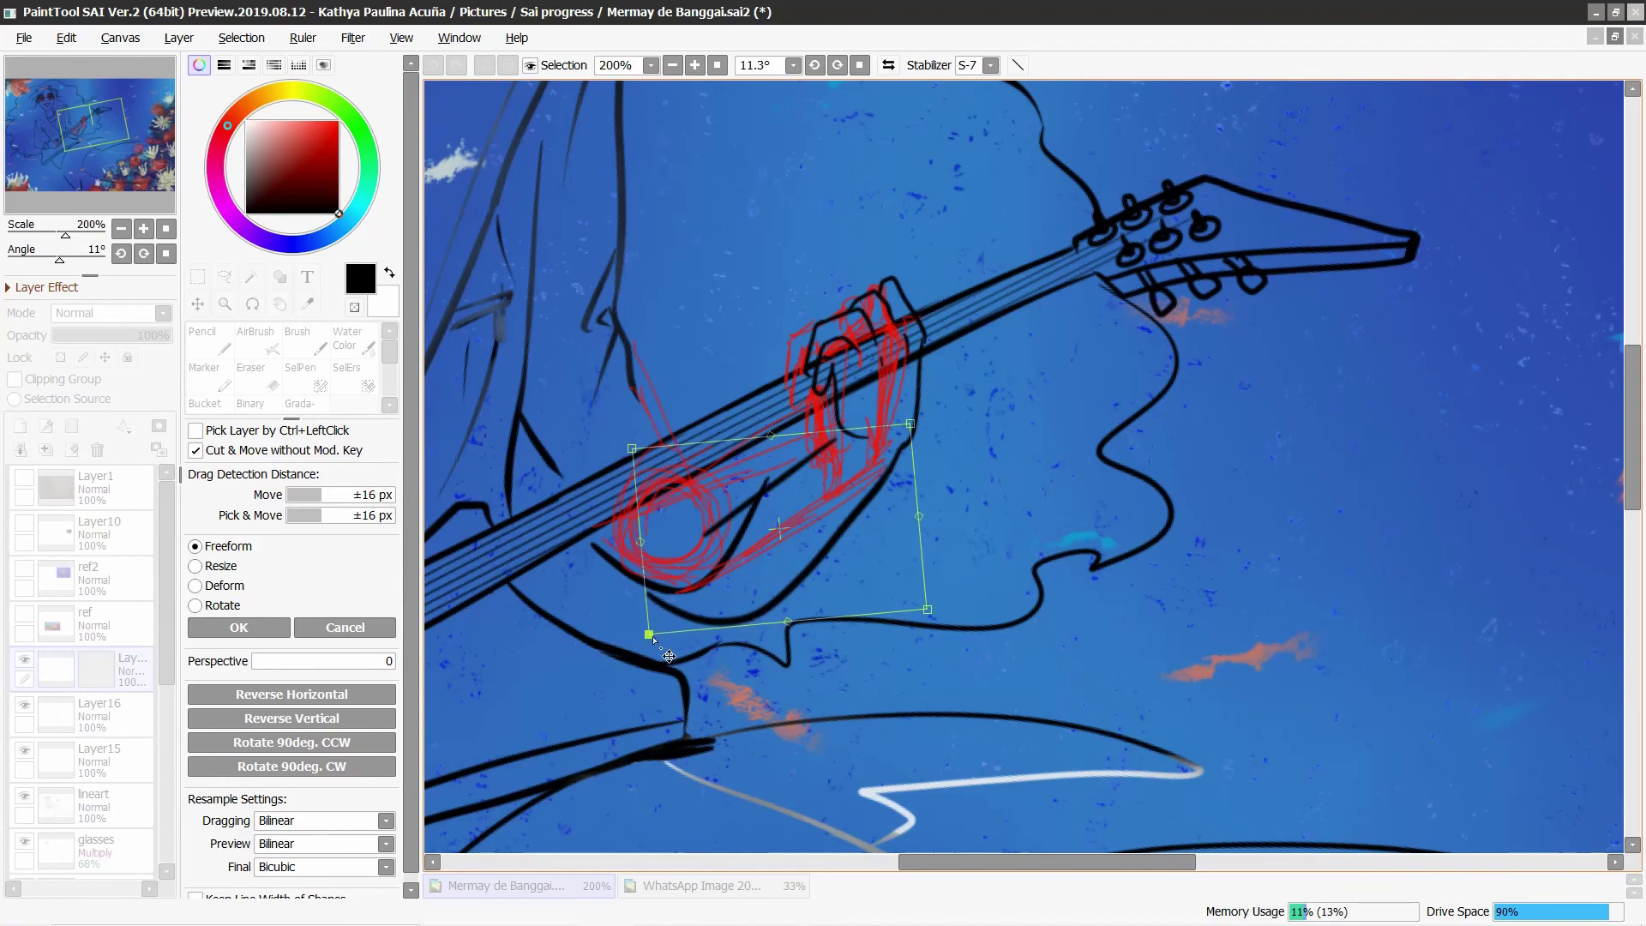
drag(654, 639, 626, 610)
drag(926, 609, 858, 609)
click(121, 228)
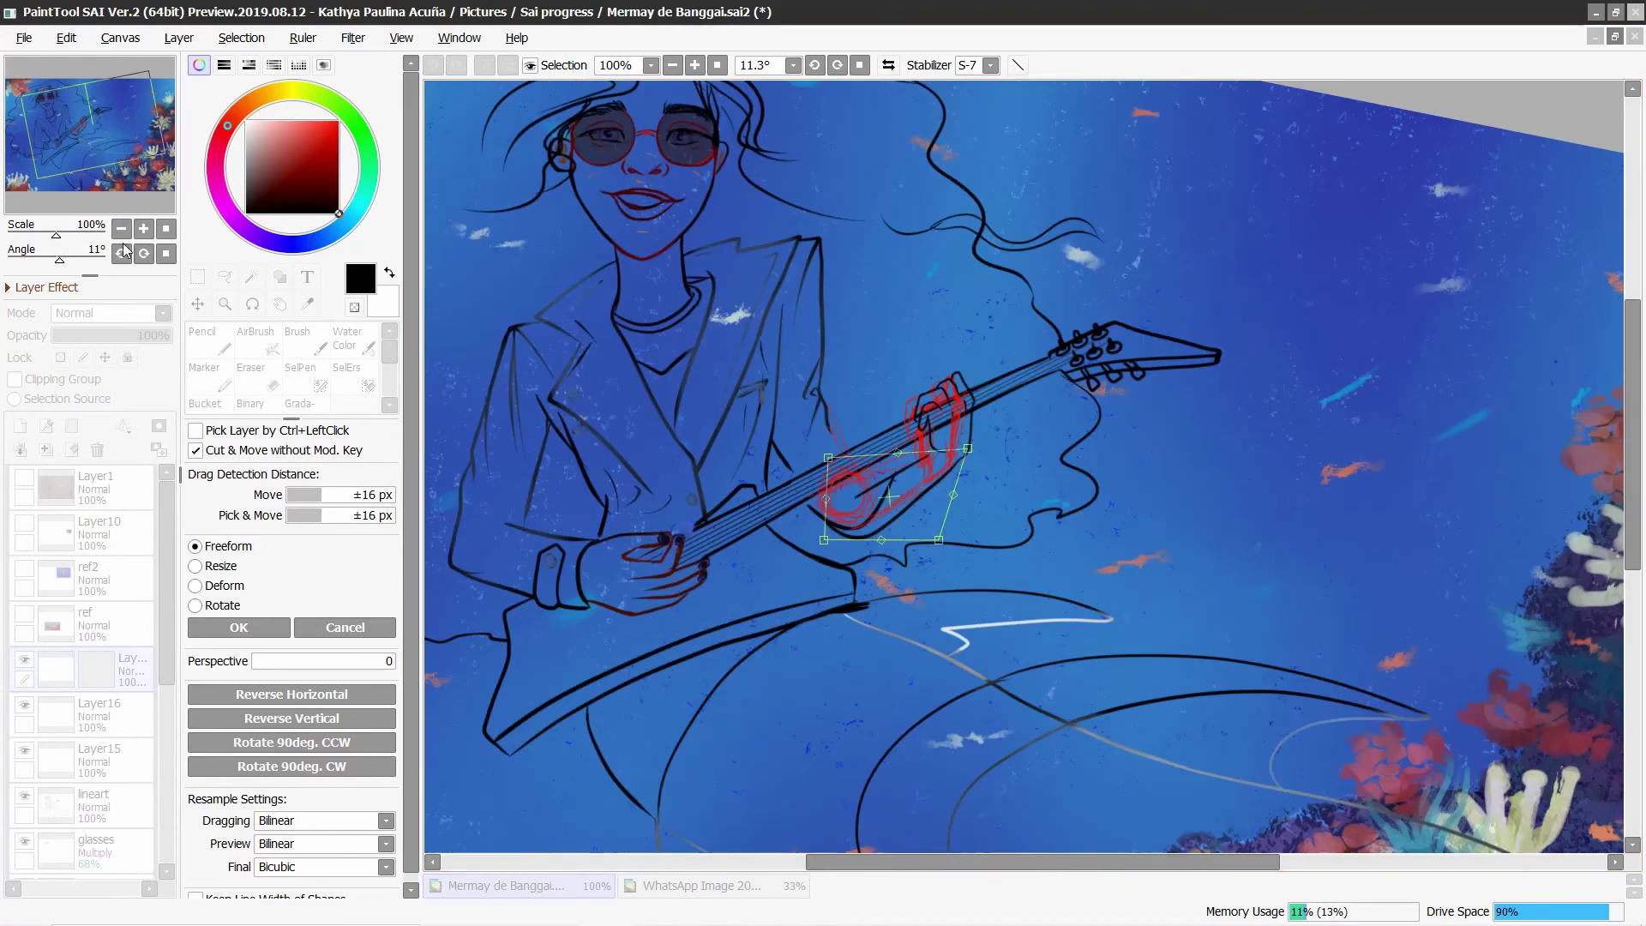
key(Return)
Step: Clean up the forearm's lines with the Eraser at size 13 and redraw its upper edge on Layer17 with the Pencil at size 4.1
scroll(914, 461, up, 1)
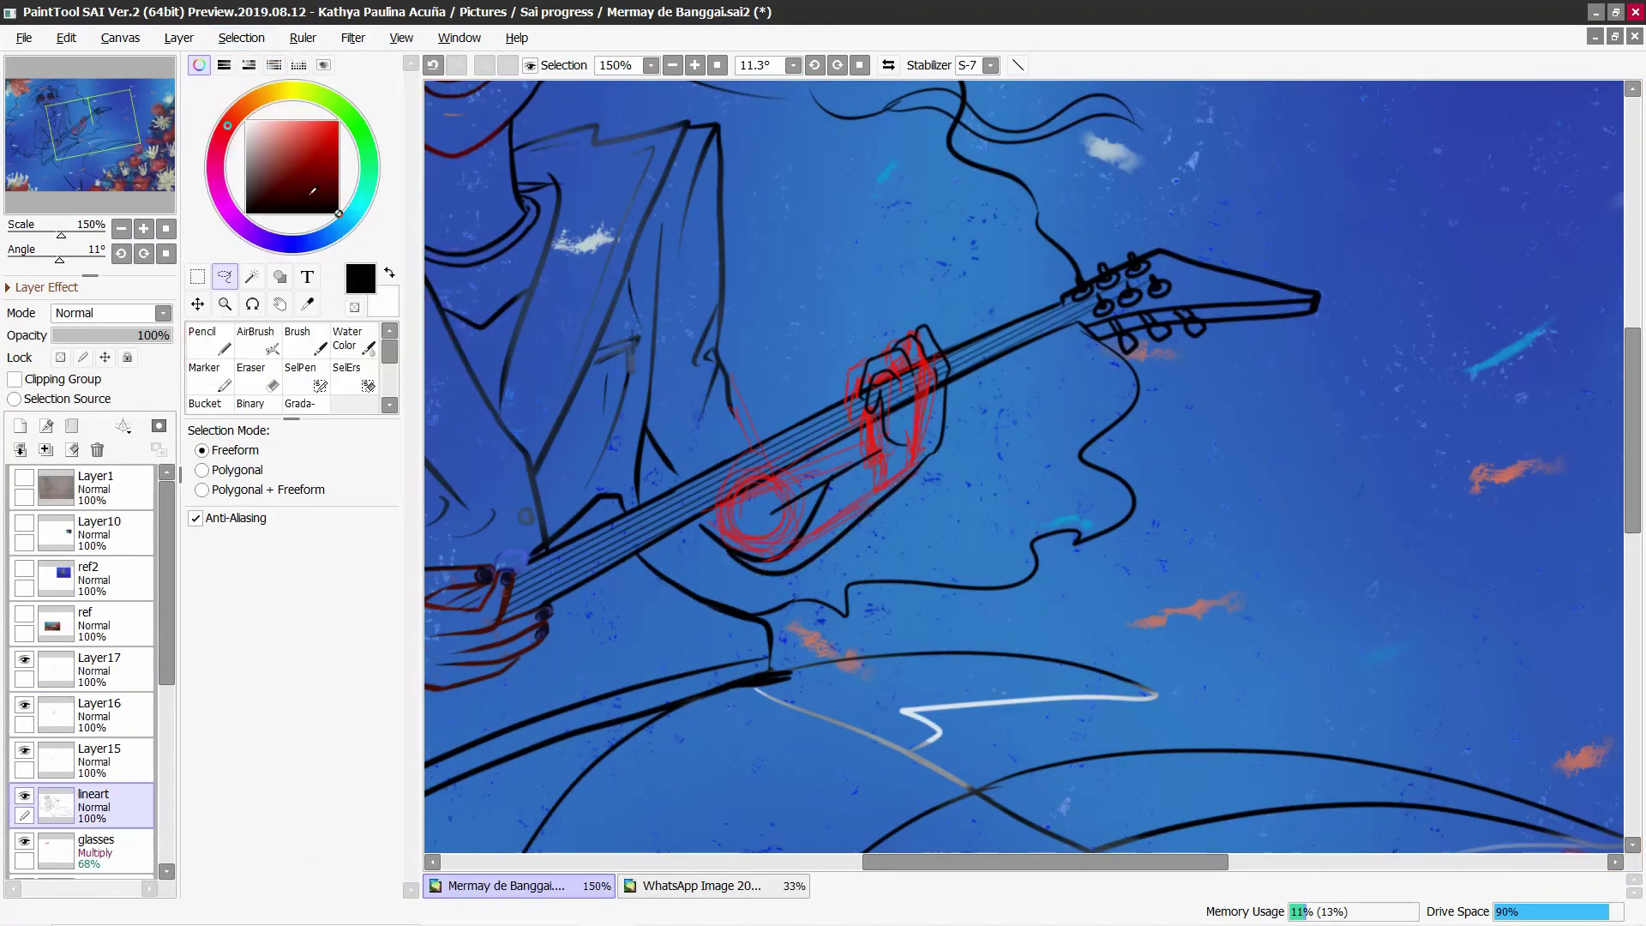
key(e)
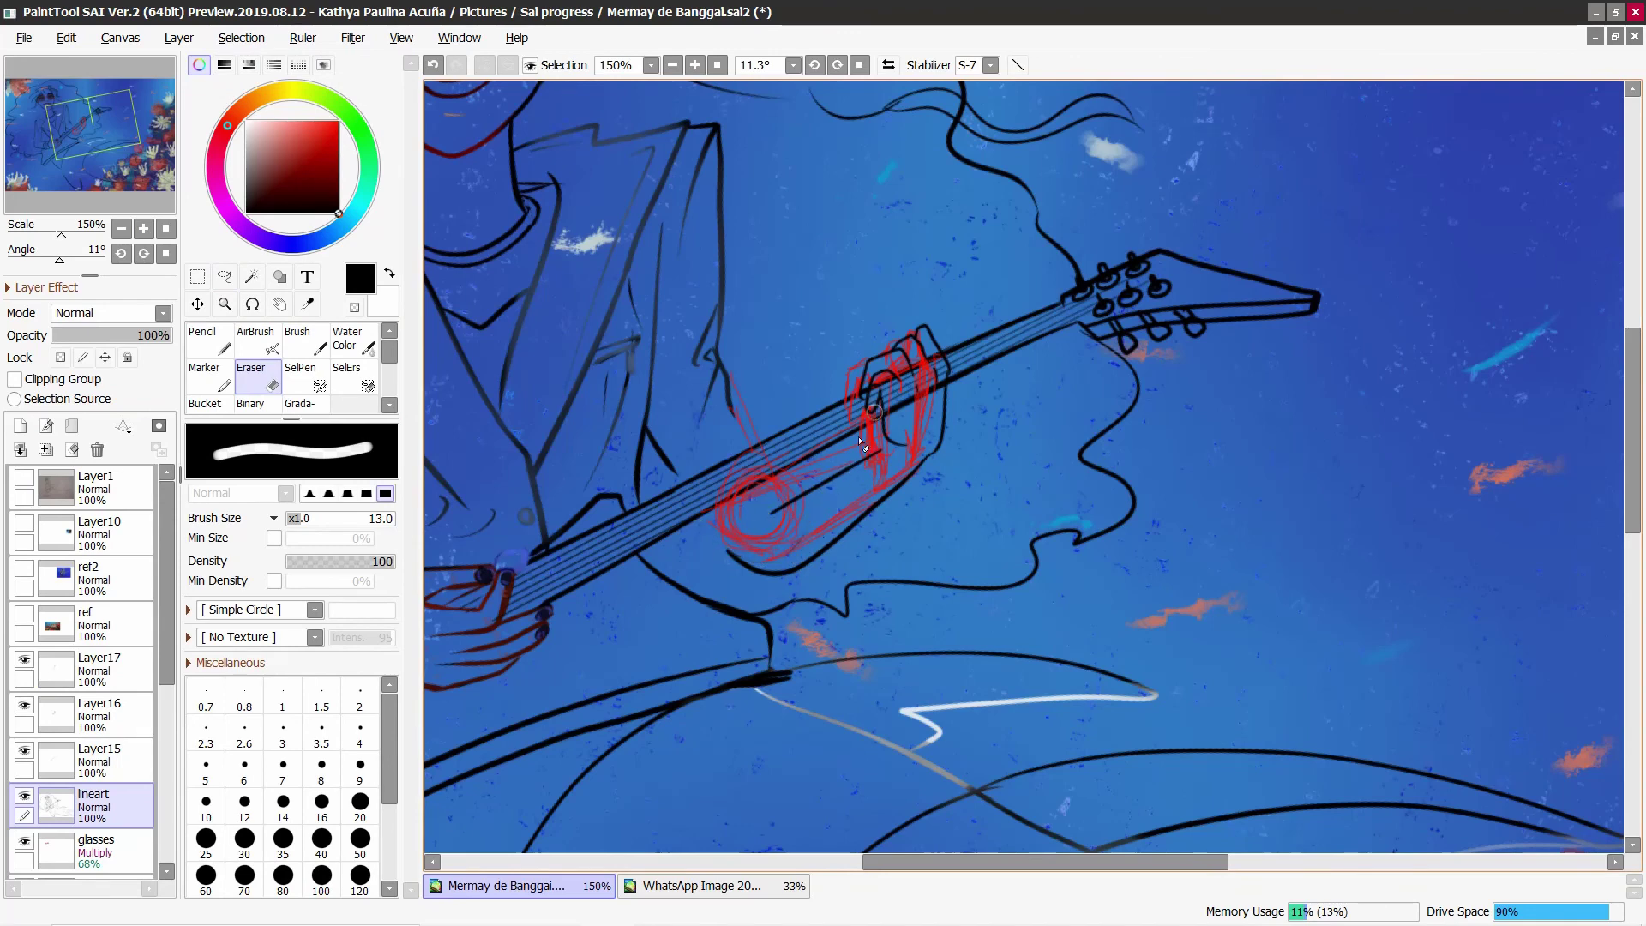
click(103, 669)
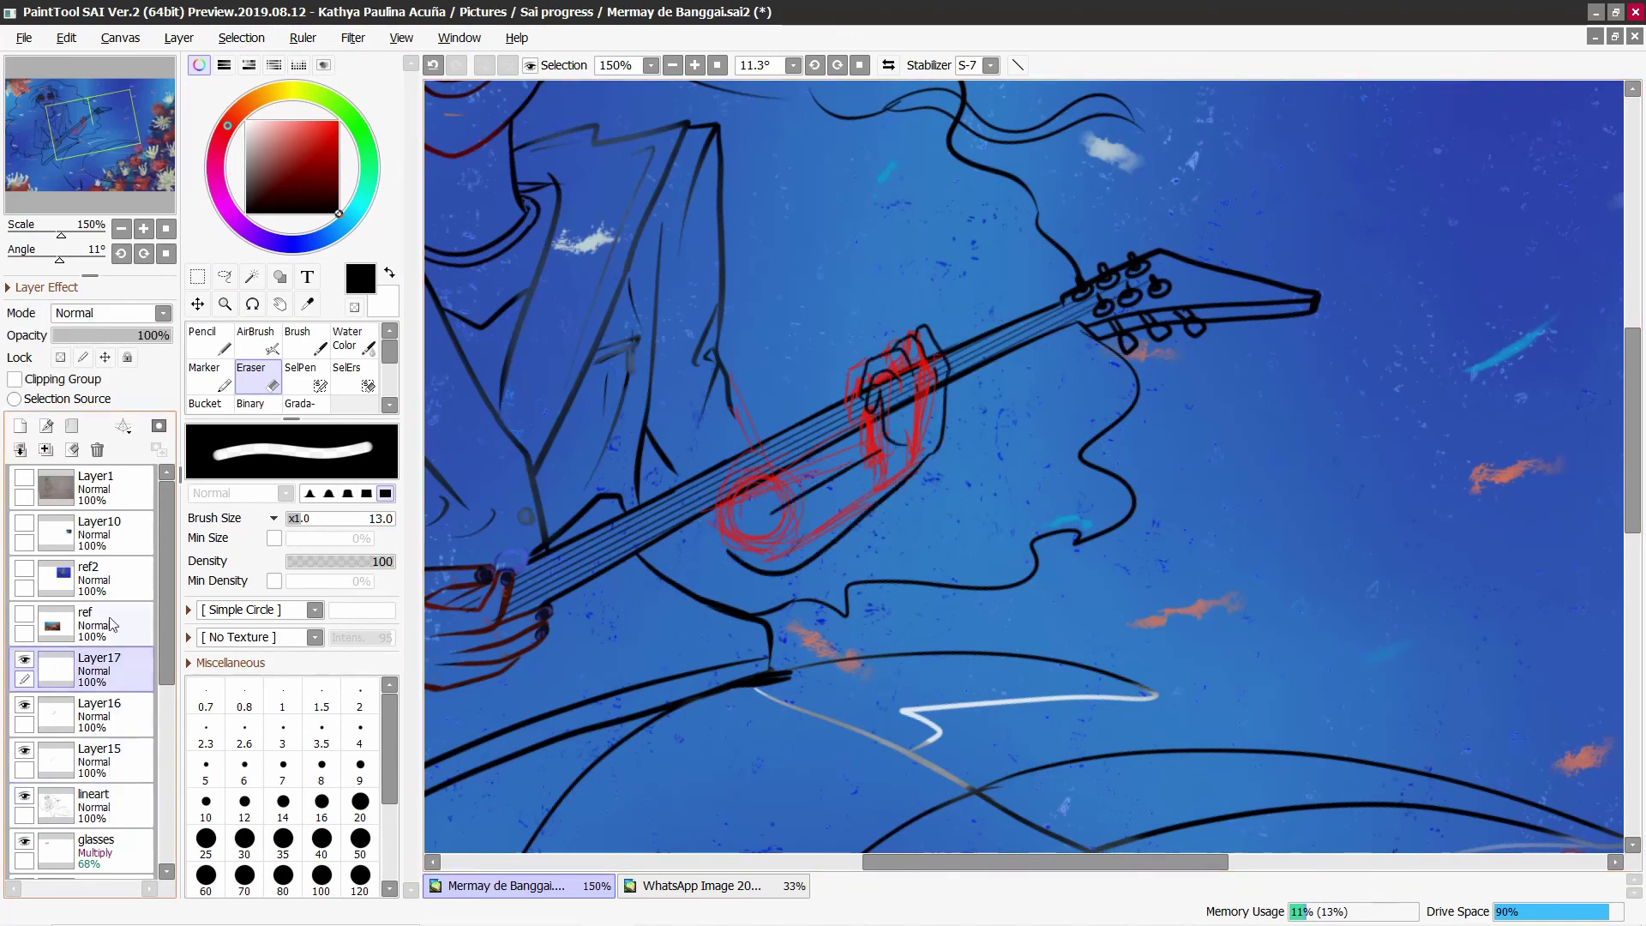
click(218, 334)
scroll(848, 438, up, 1)
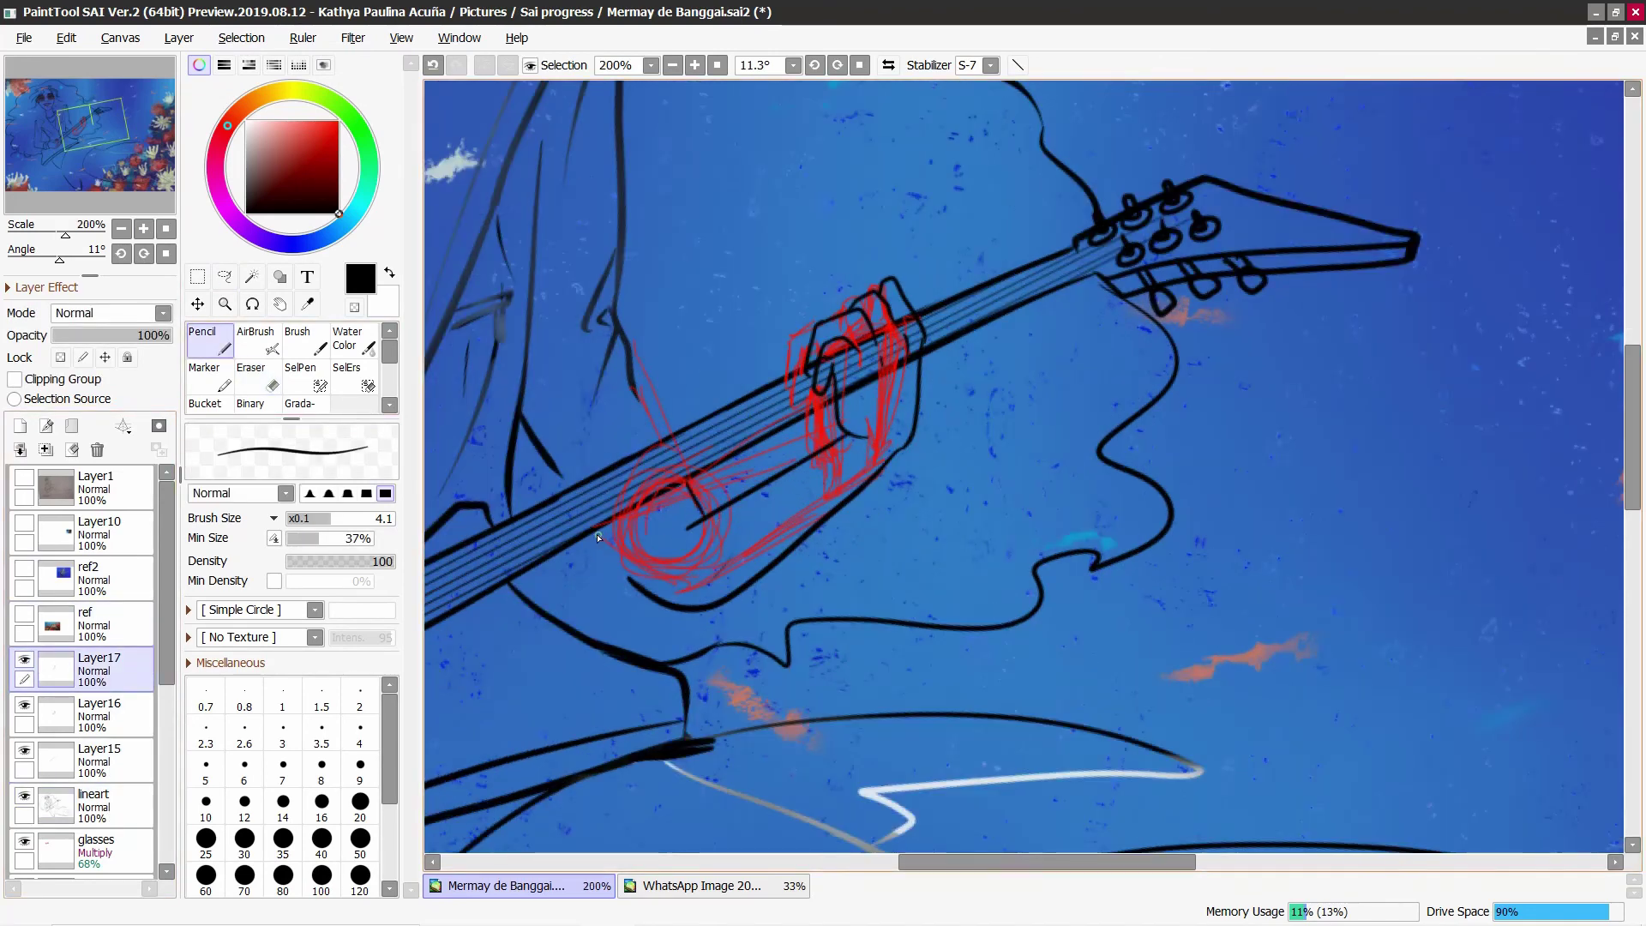
Step: Lasso the inked hand and adjust its size and placement on the guitar's neck with a freeform transform
key(a)
drag(866, 236, 808, 426)
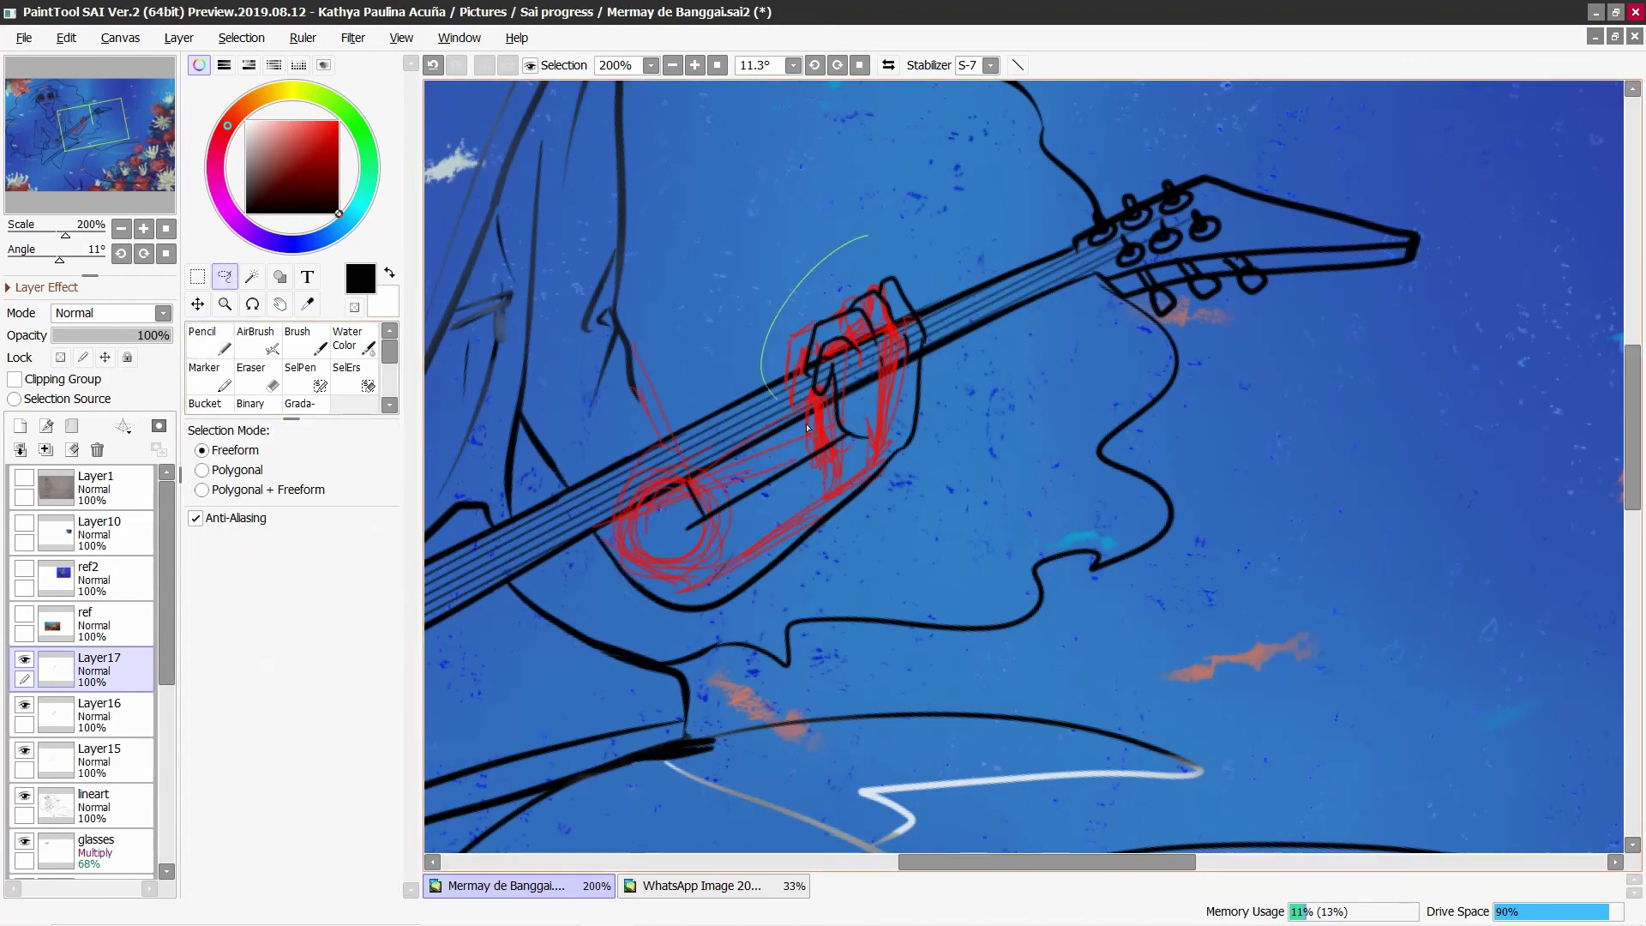
drag(940, 452, 941, 452)
key(ctrl+t)
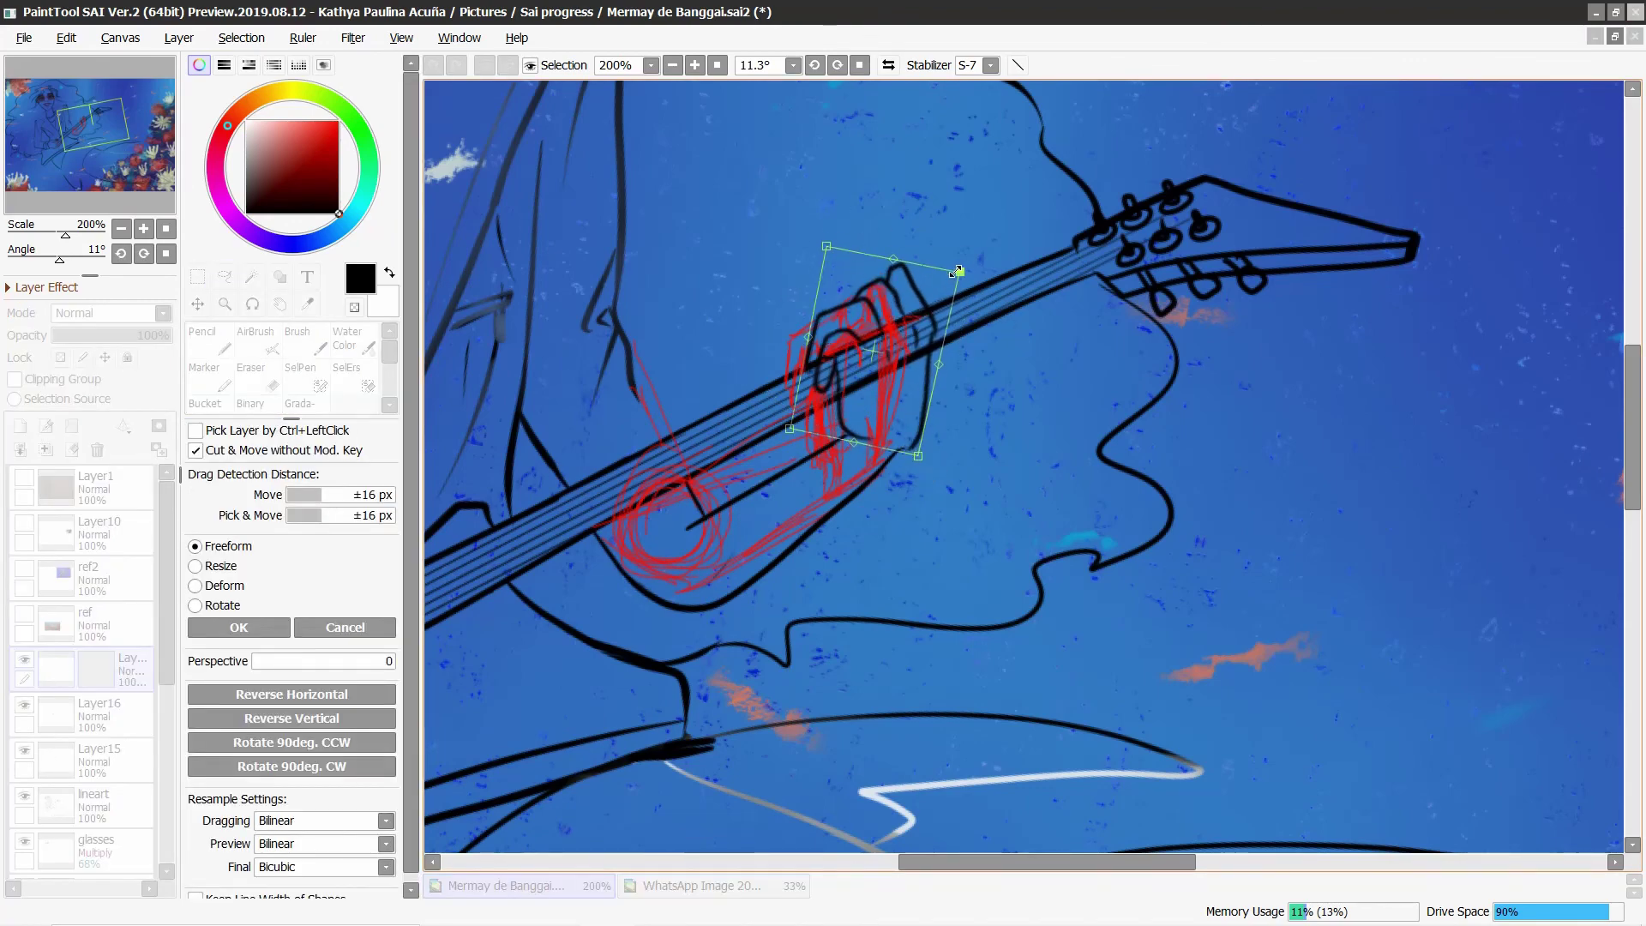
scroll(618, 313, down, 3)
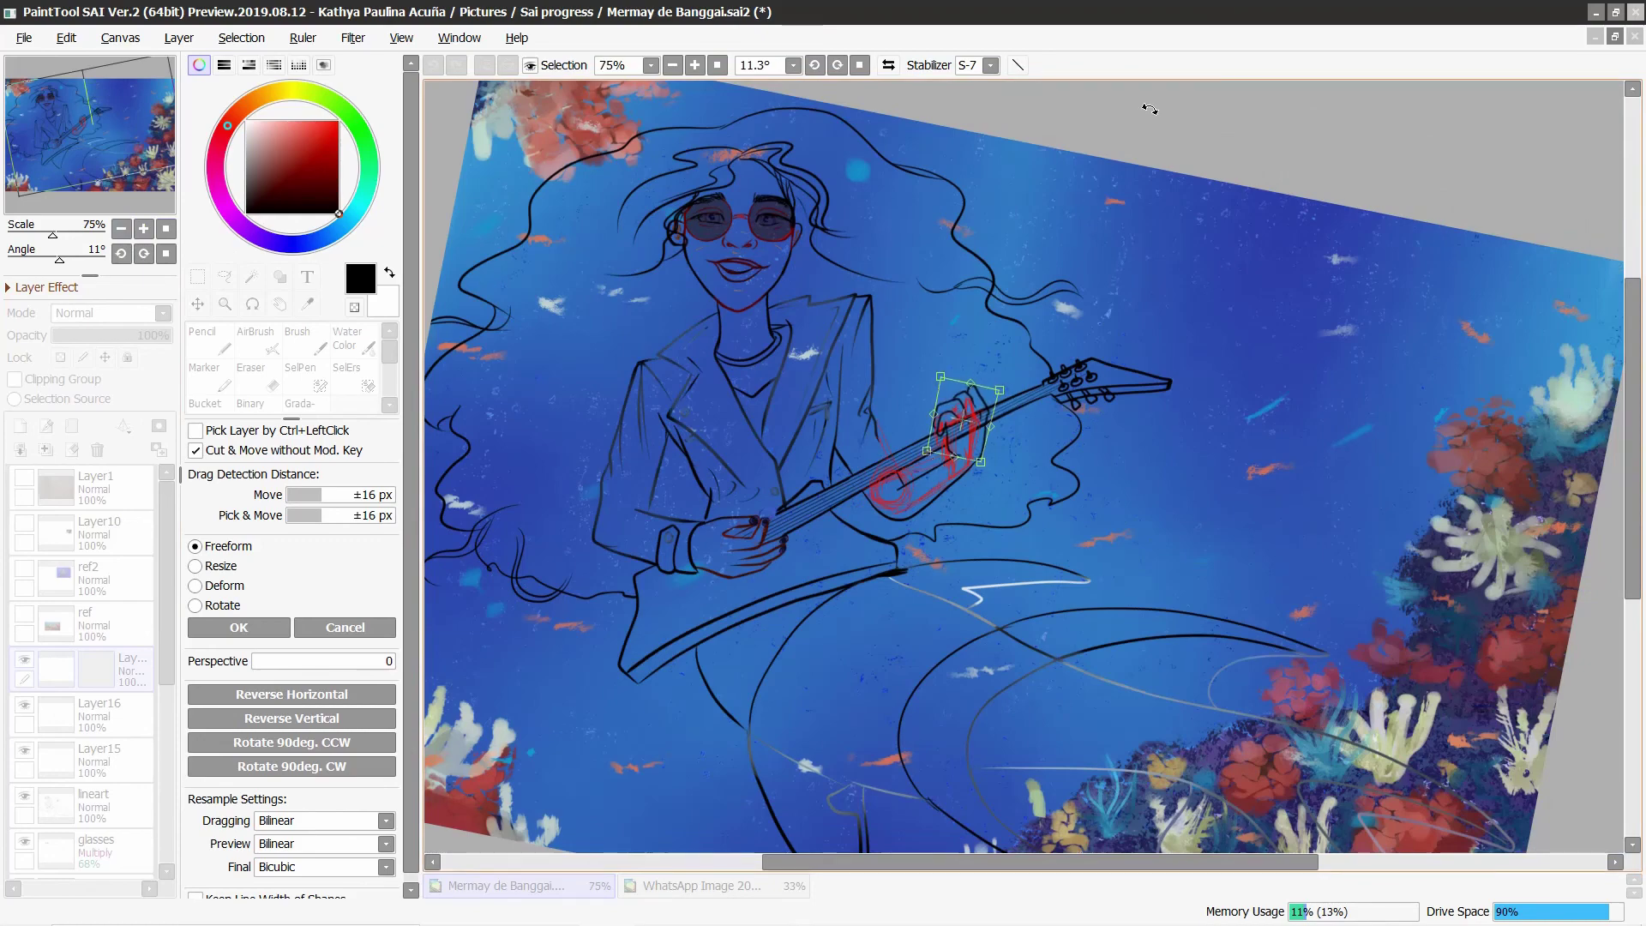
key(Return)
scroll(806, 314, up, 1)
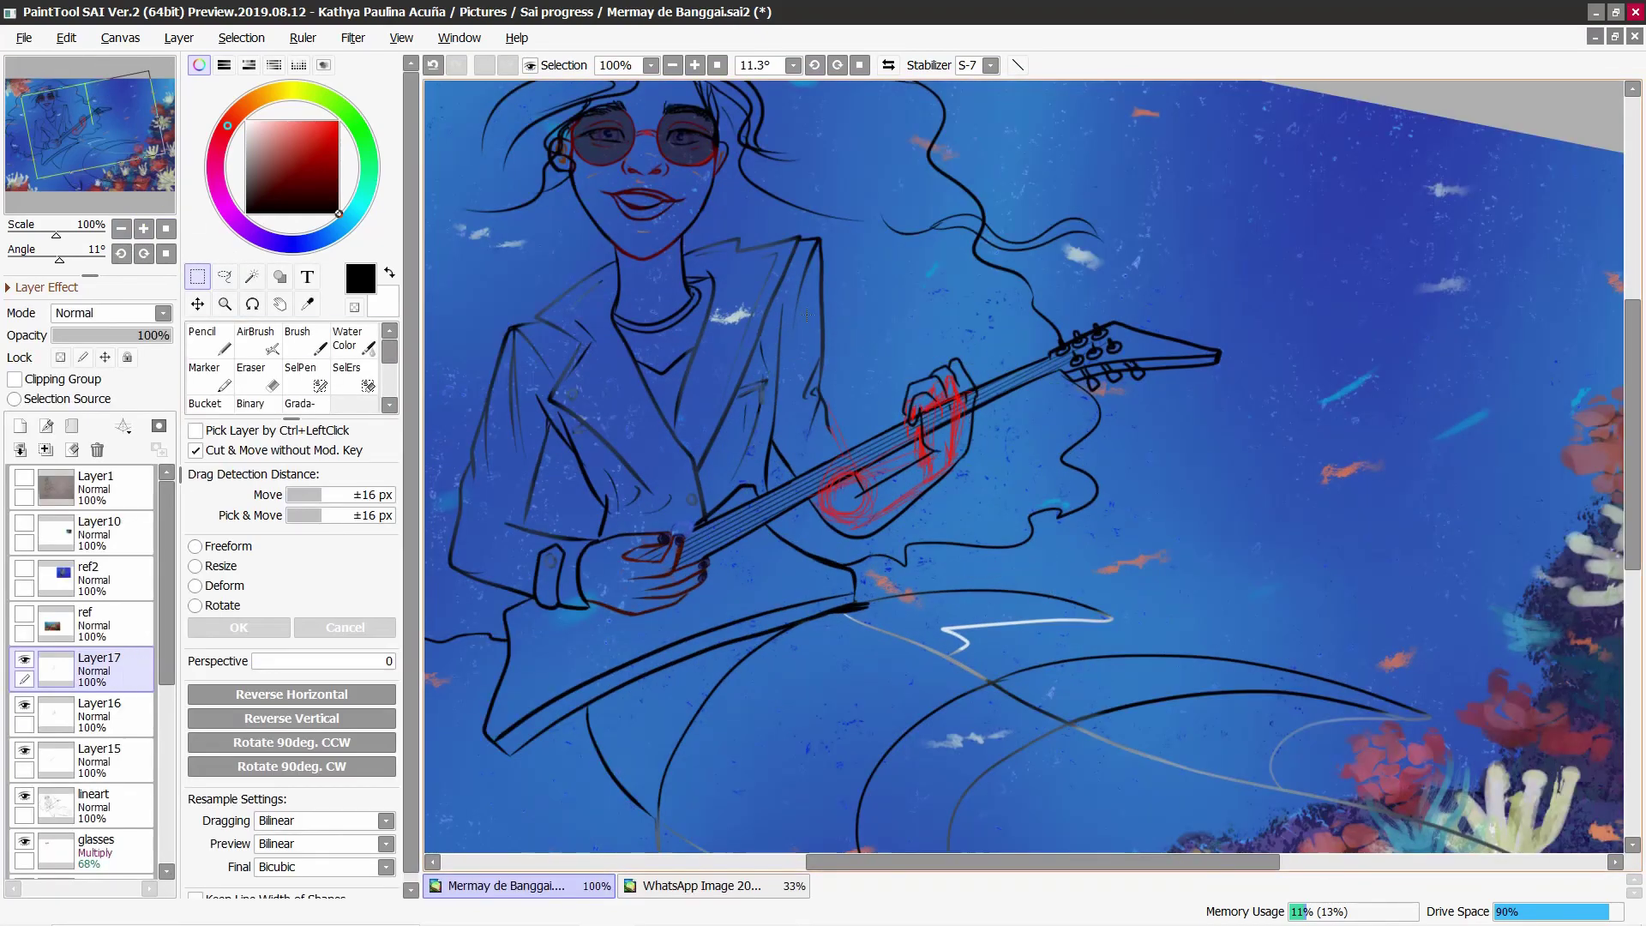
Step: Try to enlarge the complete inked arm and hand towards the headstock with a freeform transform
key(ctrl+t)
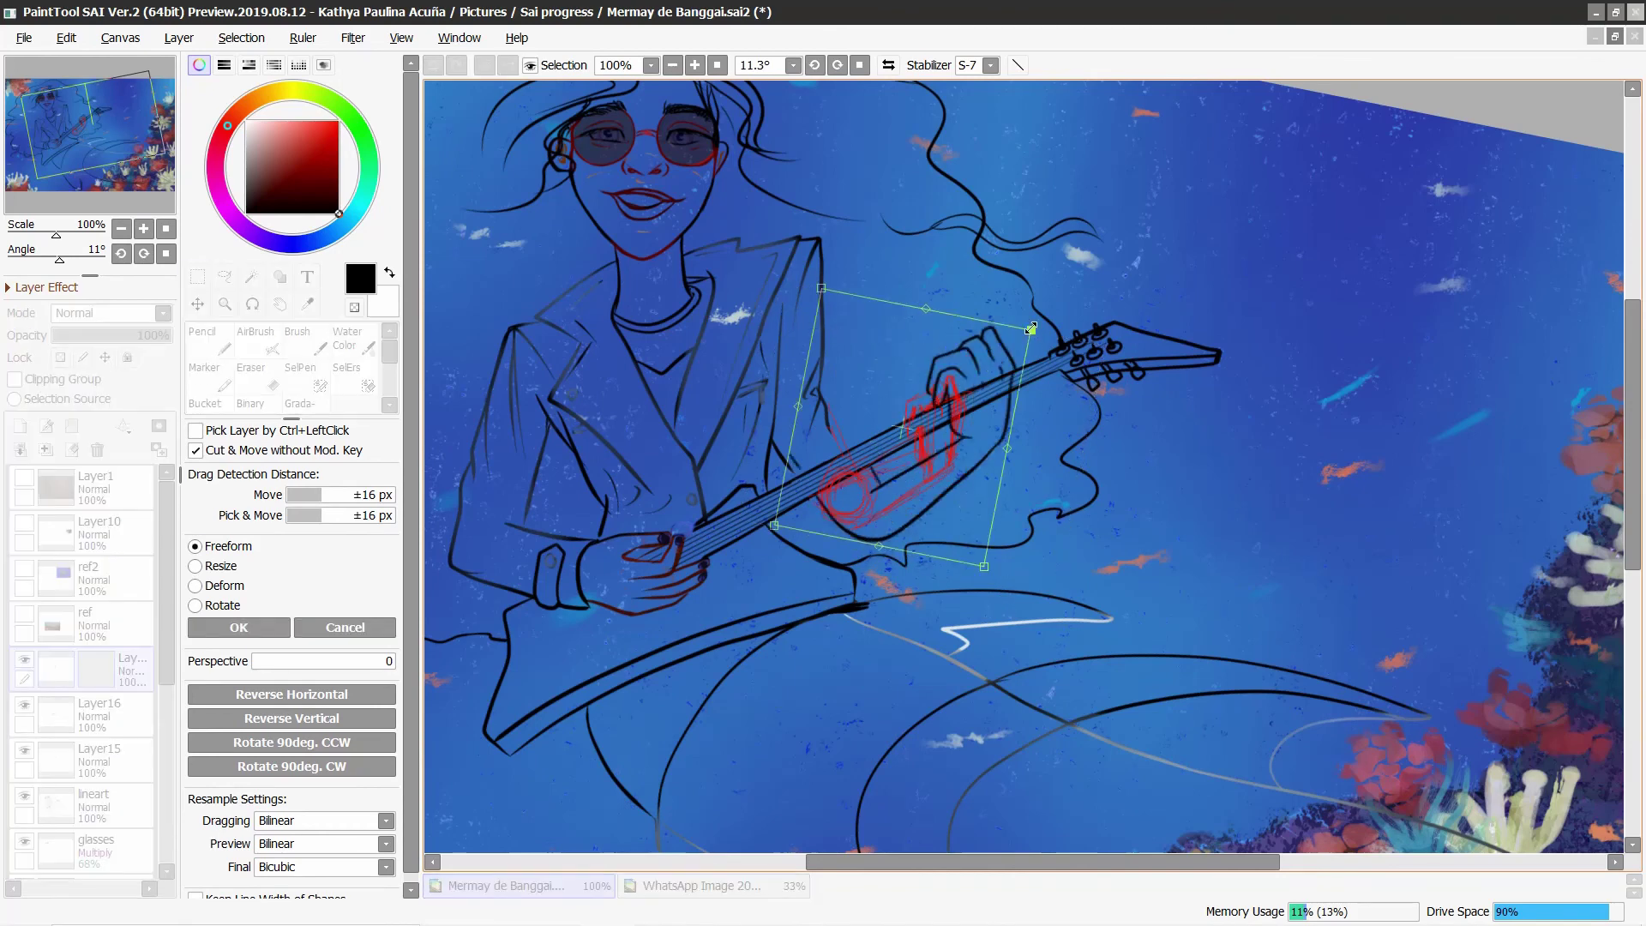
drag(1030, 329, 1050, 315)
key(Return)
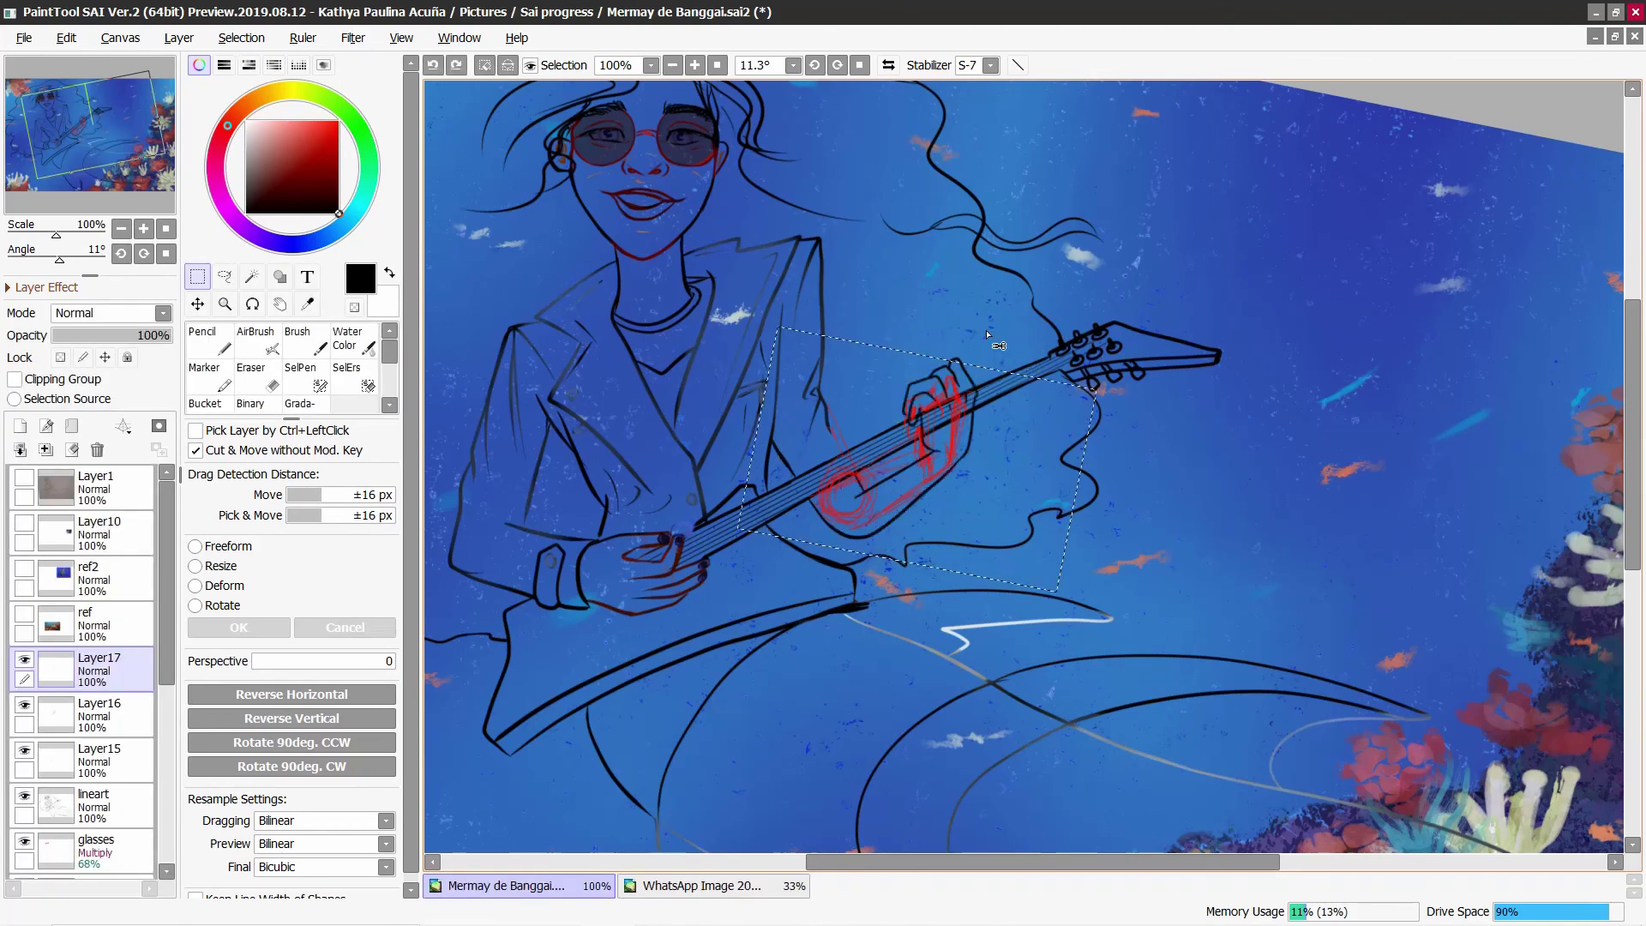
Step: Stretch the inked forearm and hand moderately towards the guitar's headstock with a freeform transform, and hide the red sketch on Layer16
key(ctrl+t)
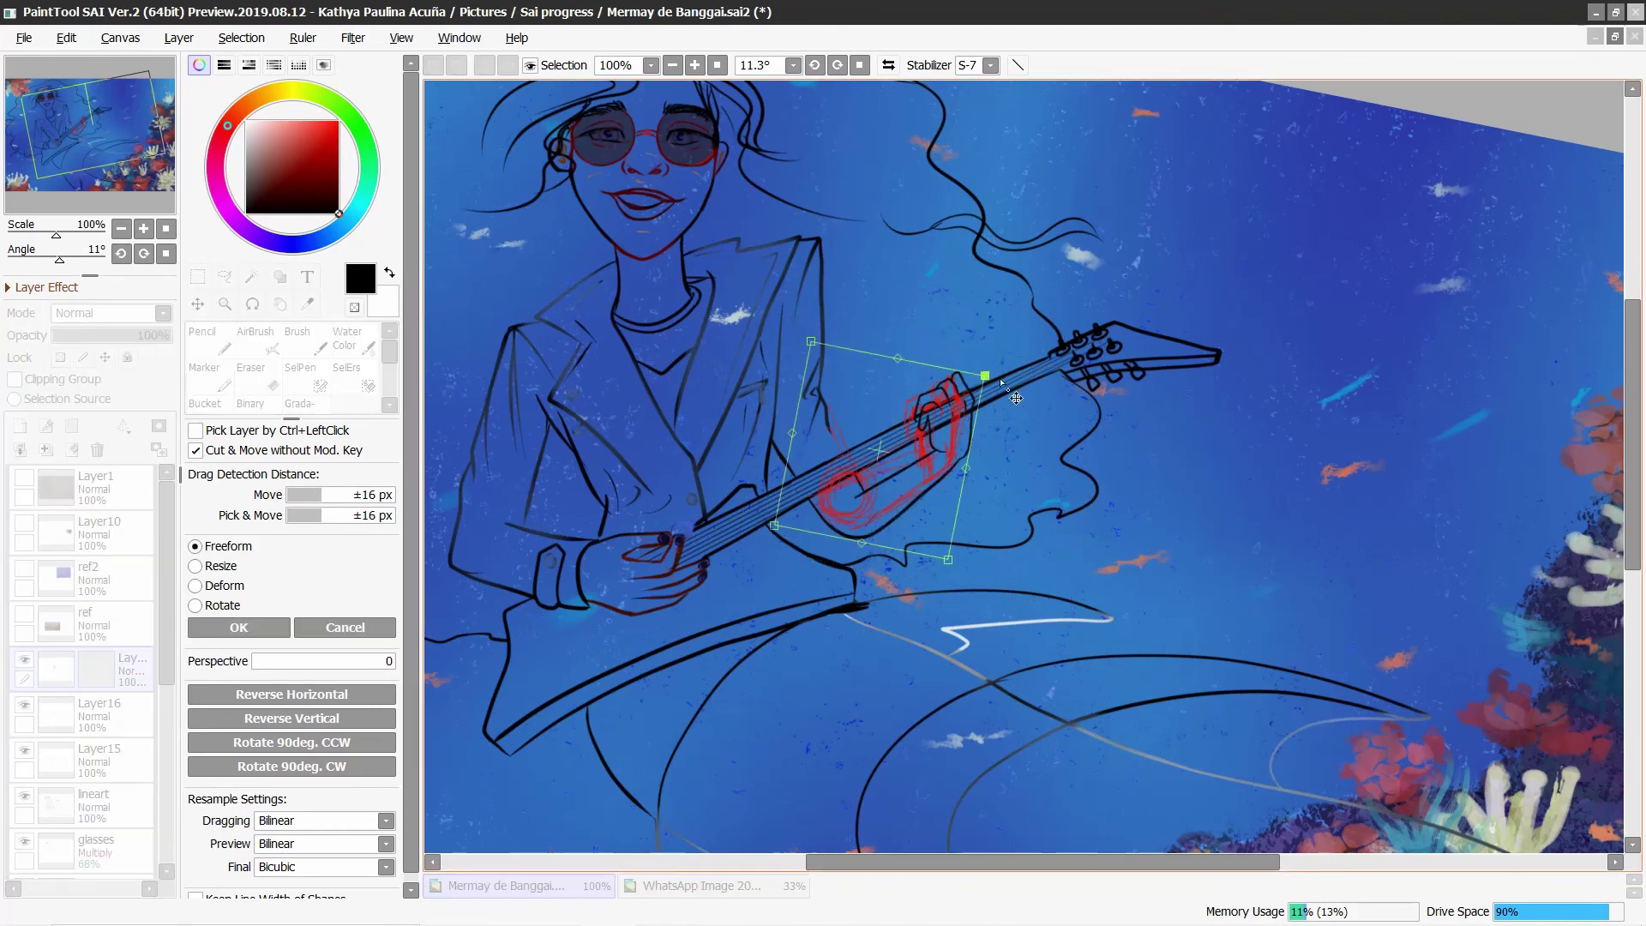
drag(978, 377, 1022, 350)
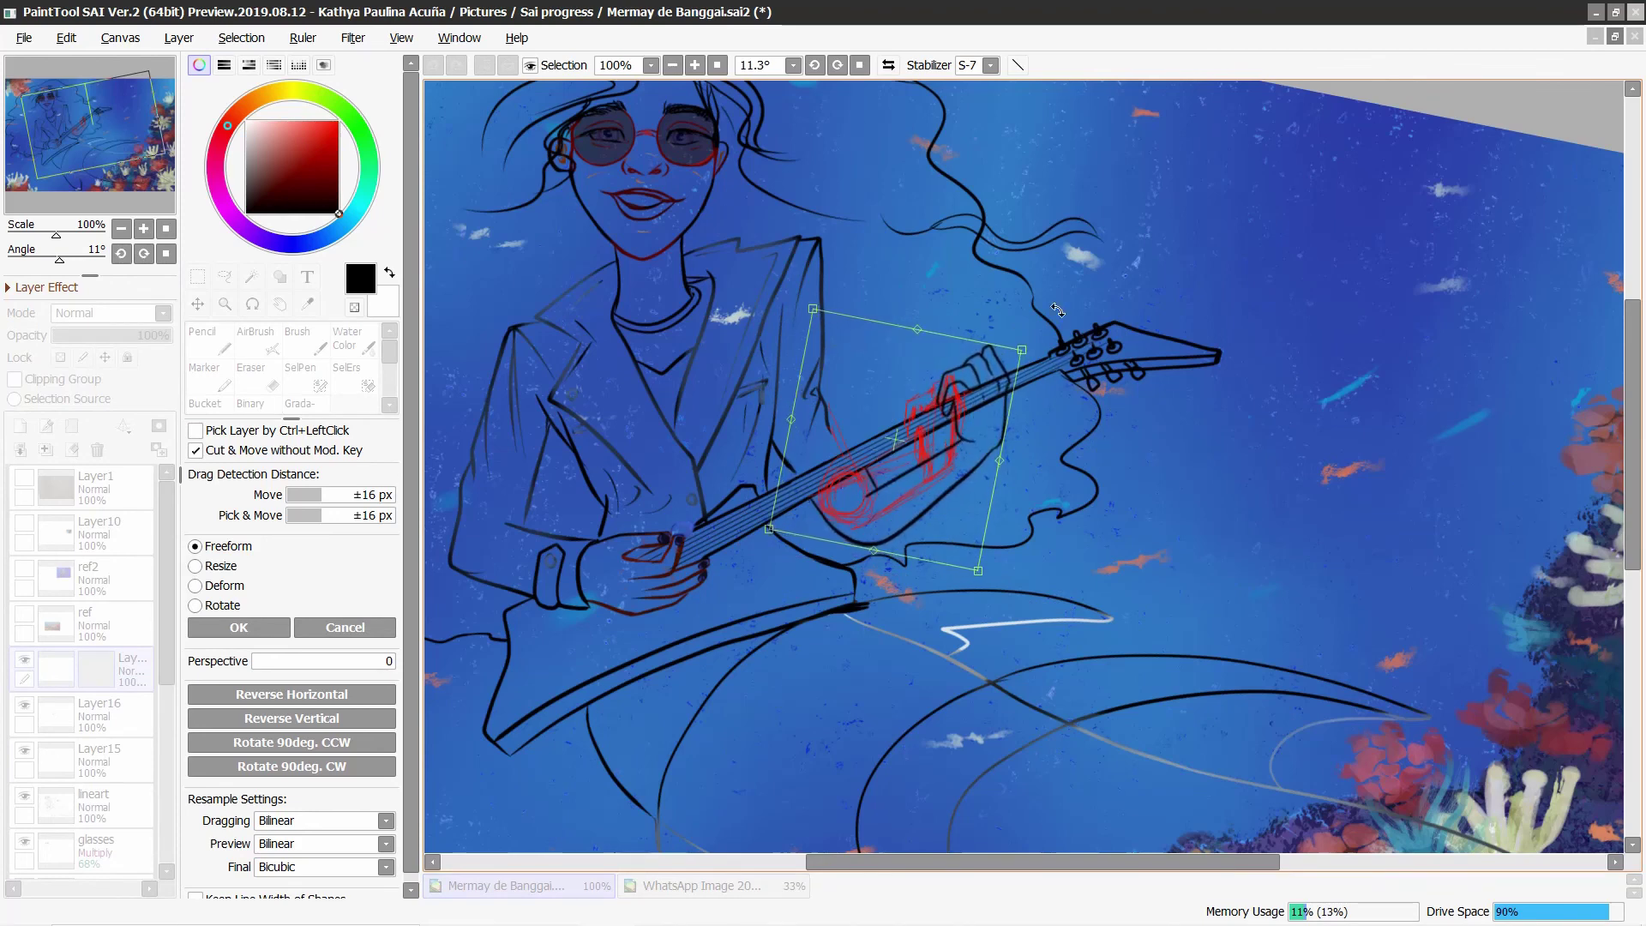
key(Return)
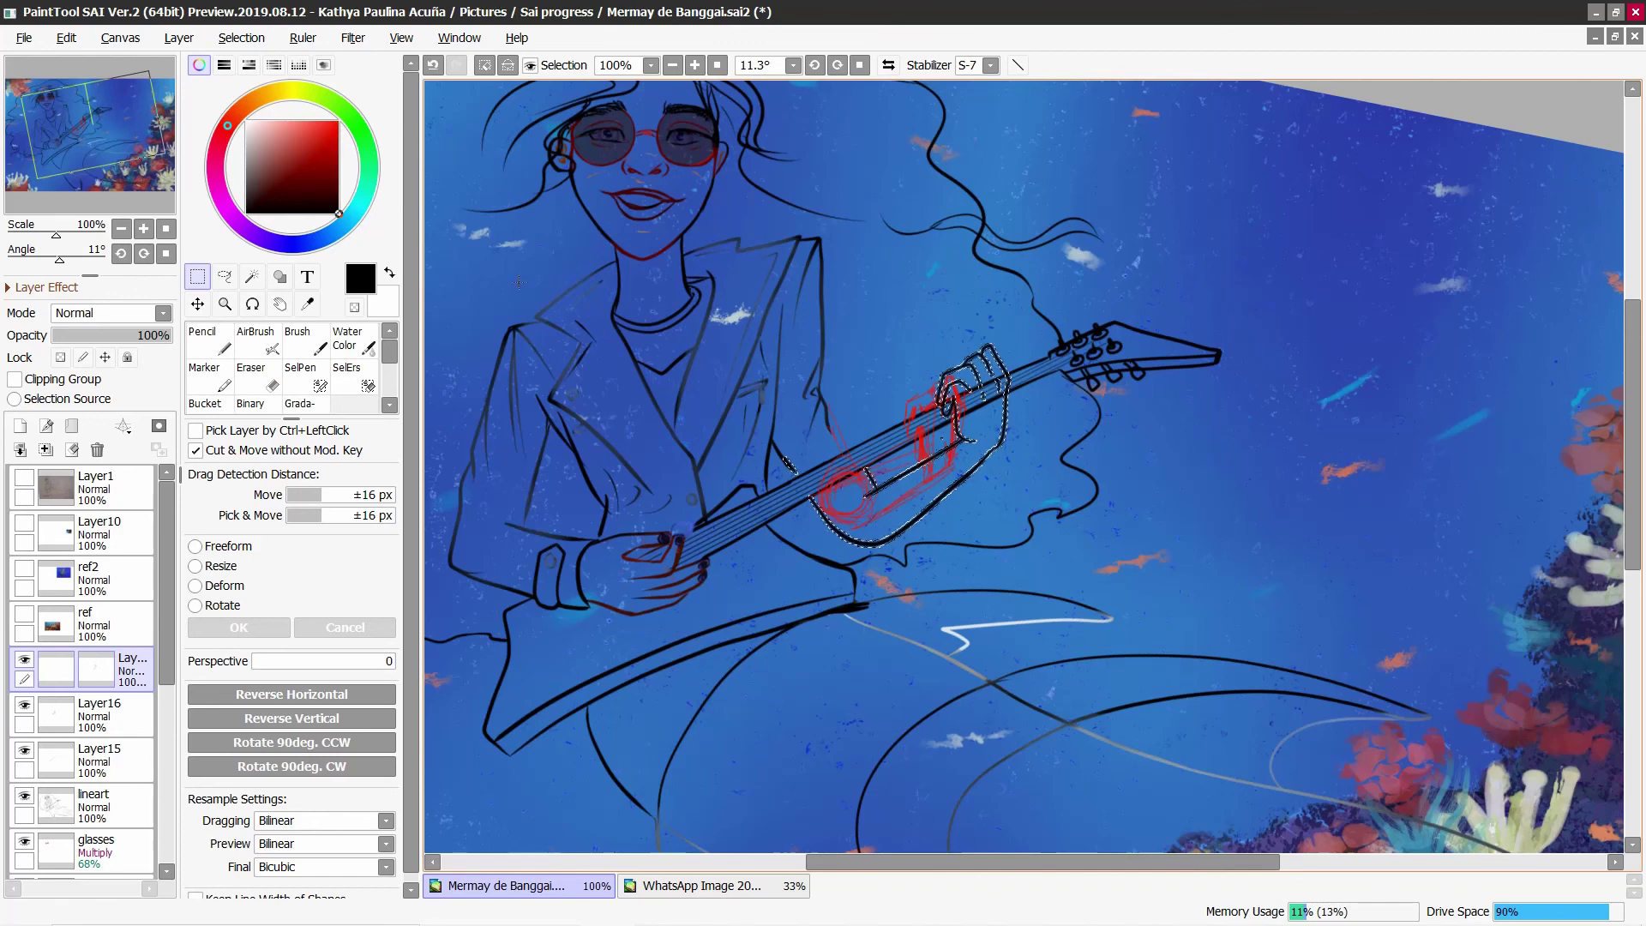
key(Home)
key(ctrl+d)
click(24, 704)
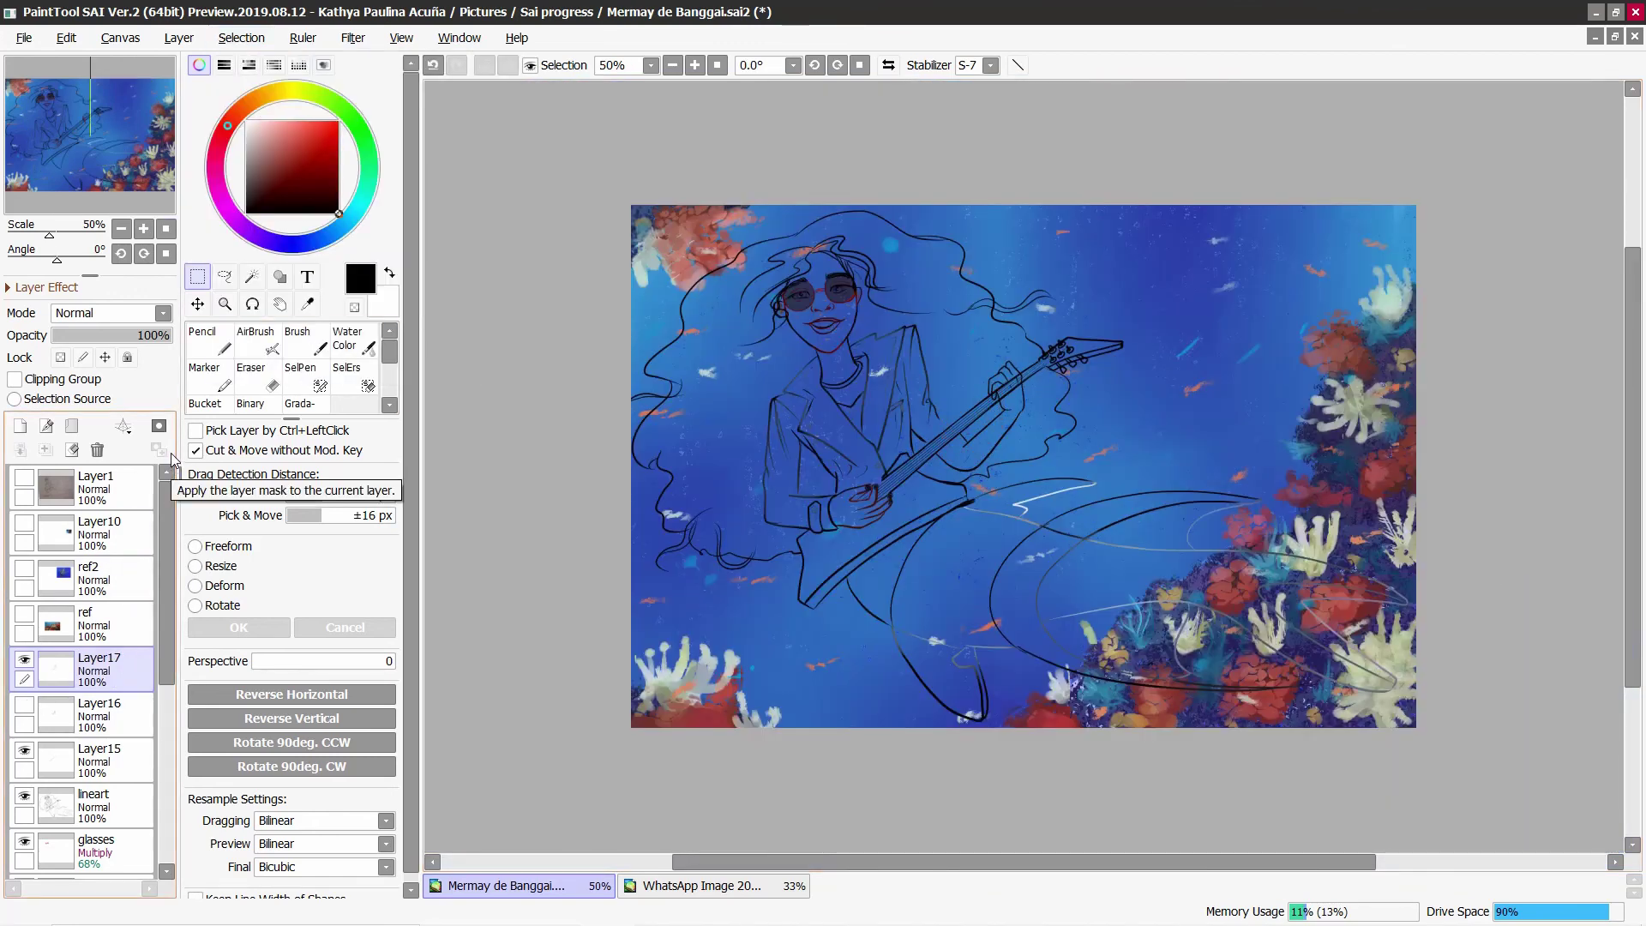
Step: Rotate and reposition the arm and hand on Layer17 so the forearm meets the sleeve and the fingers wrap the guitar's neck
click(143, 228)
click(99, 713)
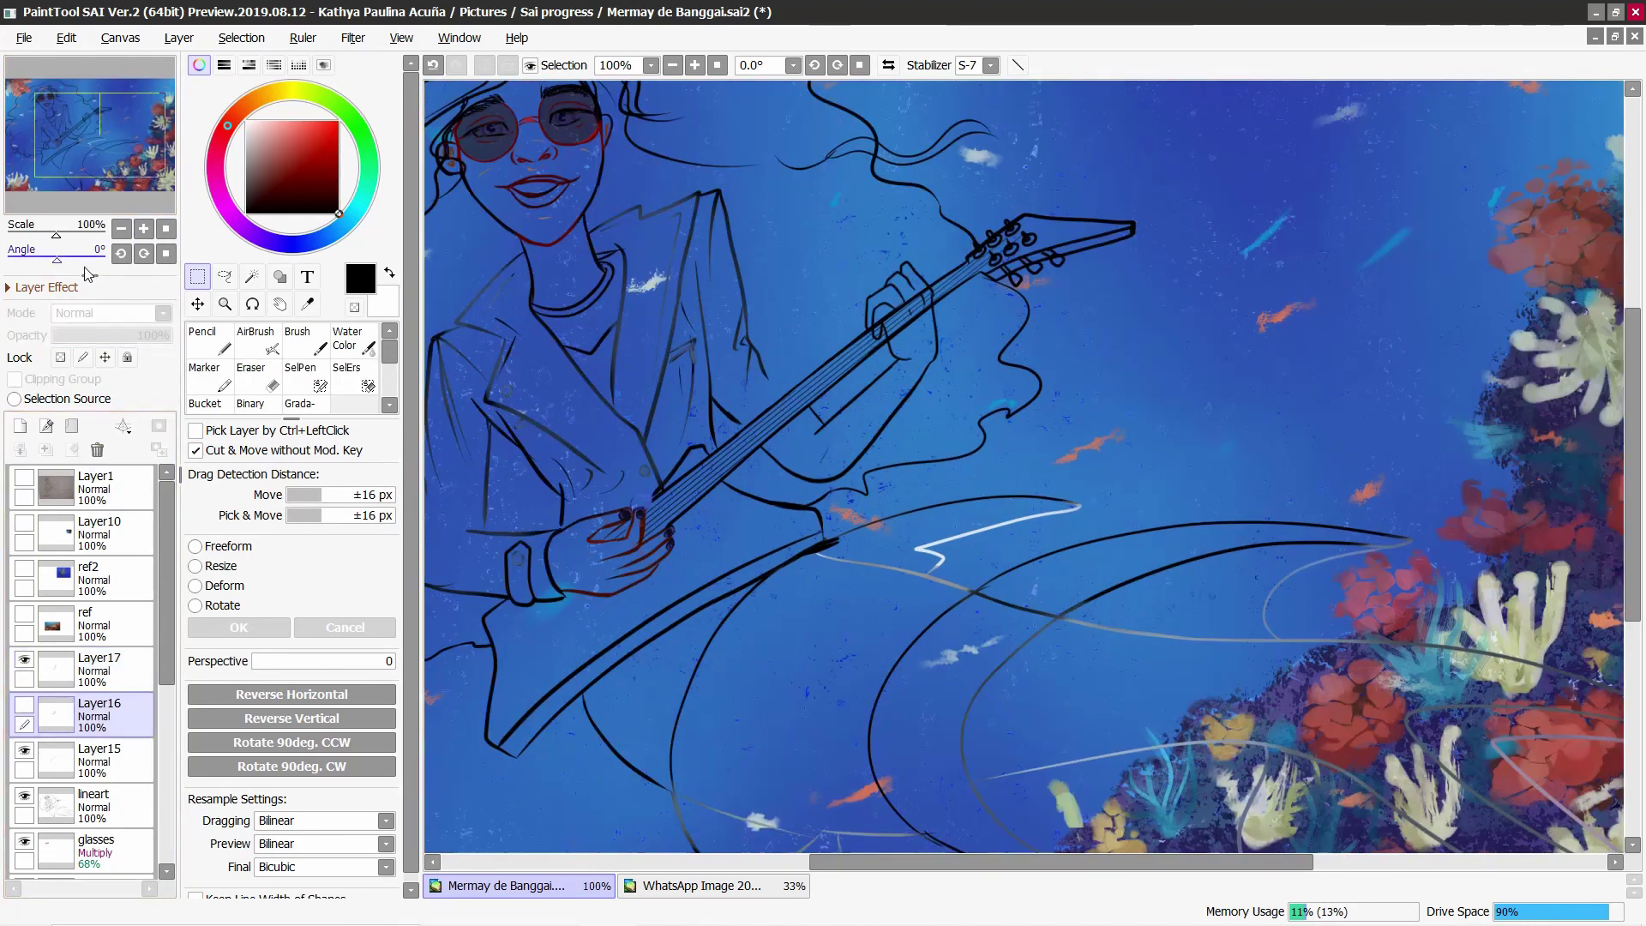
key(l)
drag(908, 241, 817, 325)
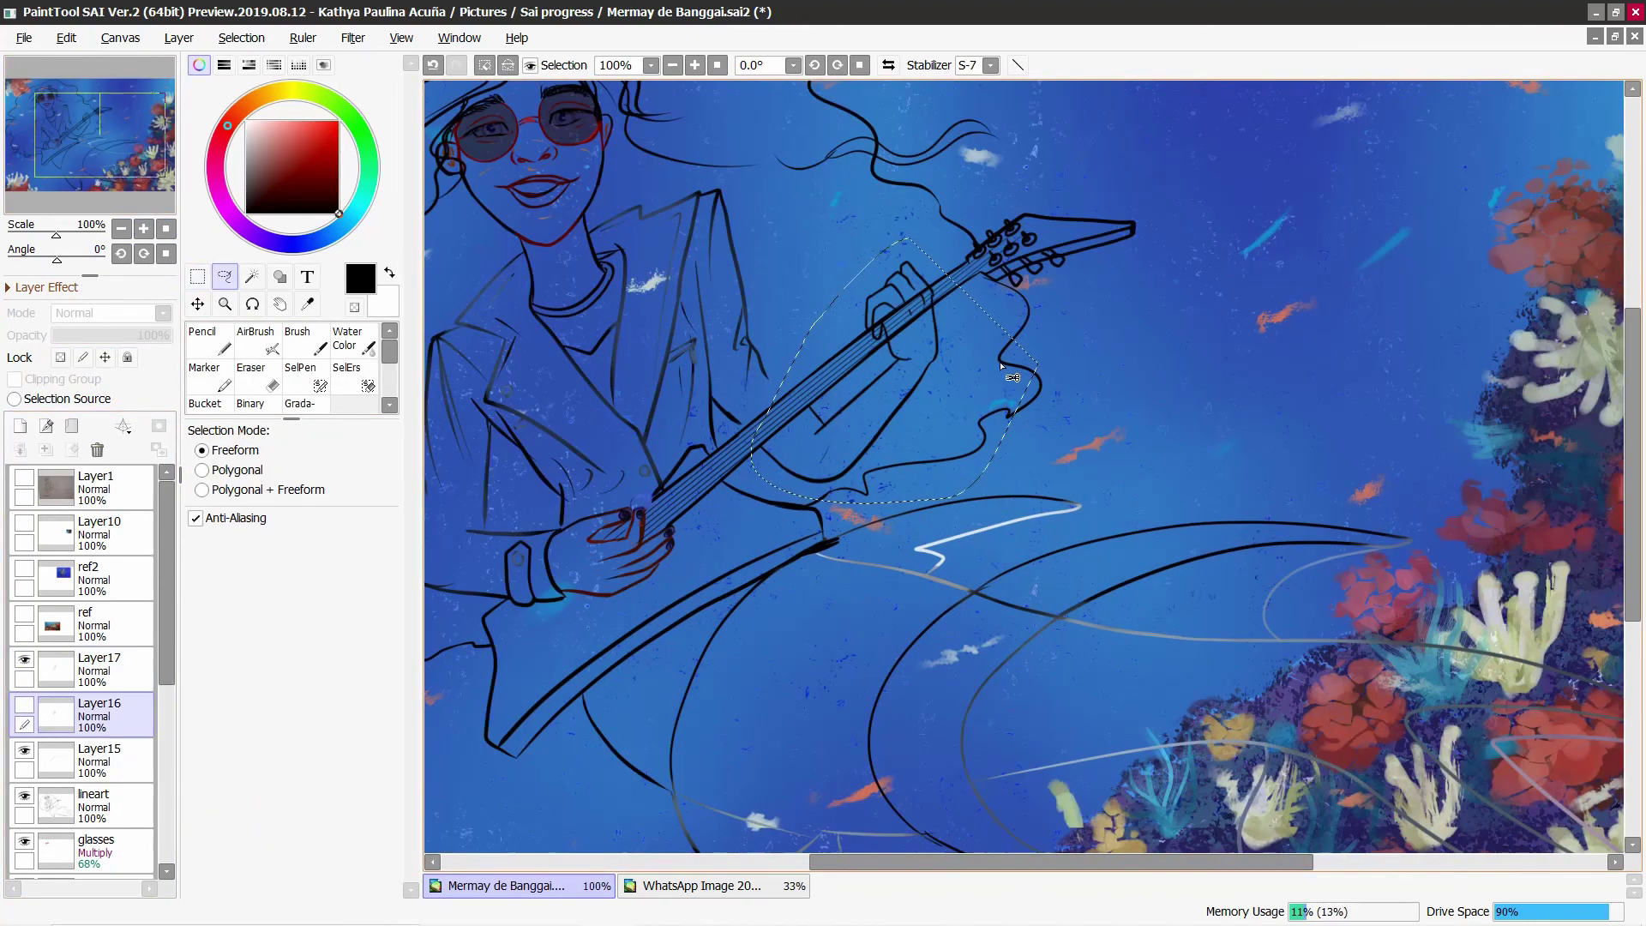
key(ctrl+t)
key(ctrl+t)
mouse_move(871, 446)
mouse_down()
mouse_move(843, 420)
mouse_move(869, 367)
mouse_up()
drag(1000, 322, 940, 431)
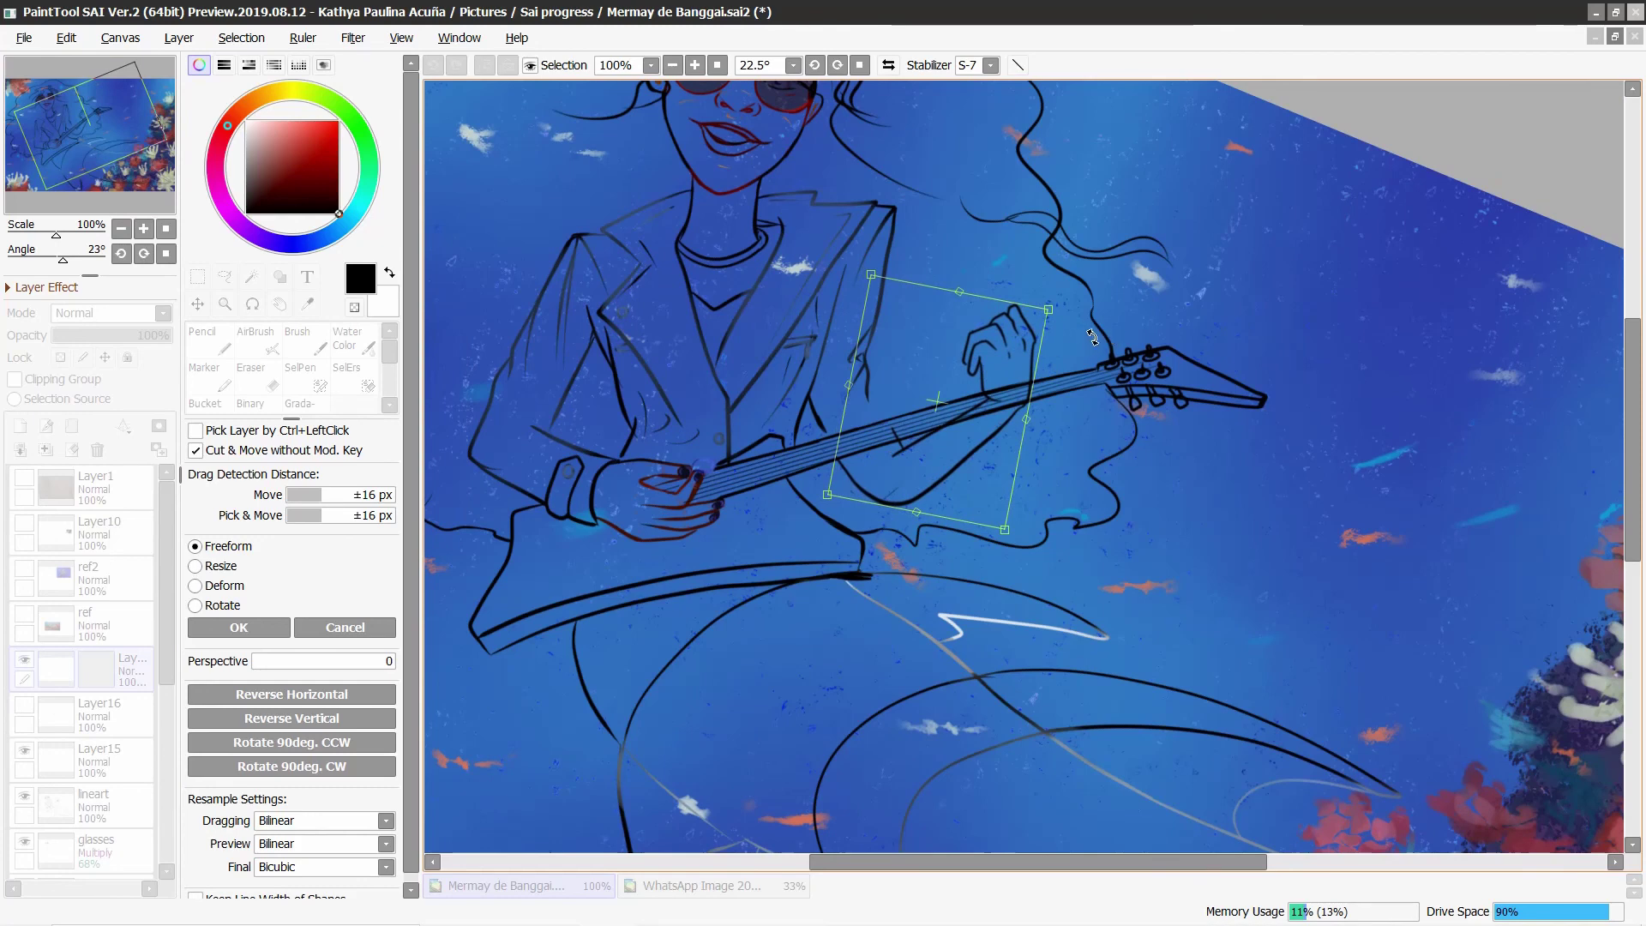
drag(1138, 354, 1127, 461)
click(122, 255)
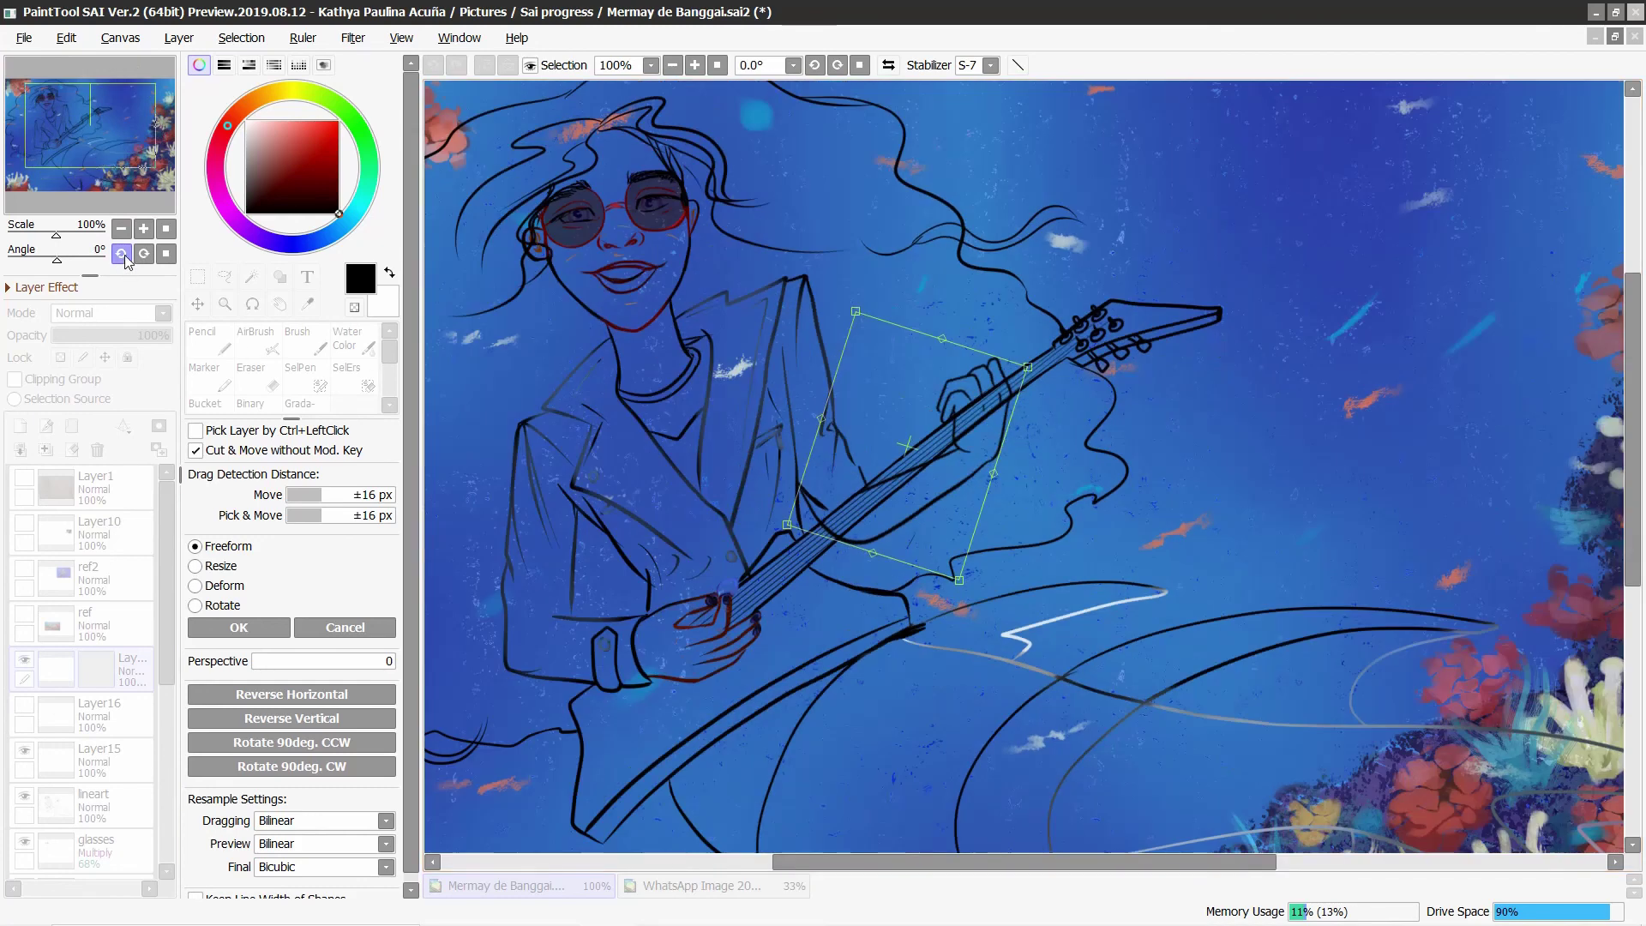
click(224, 276)
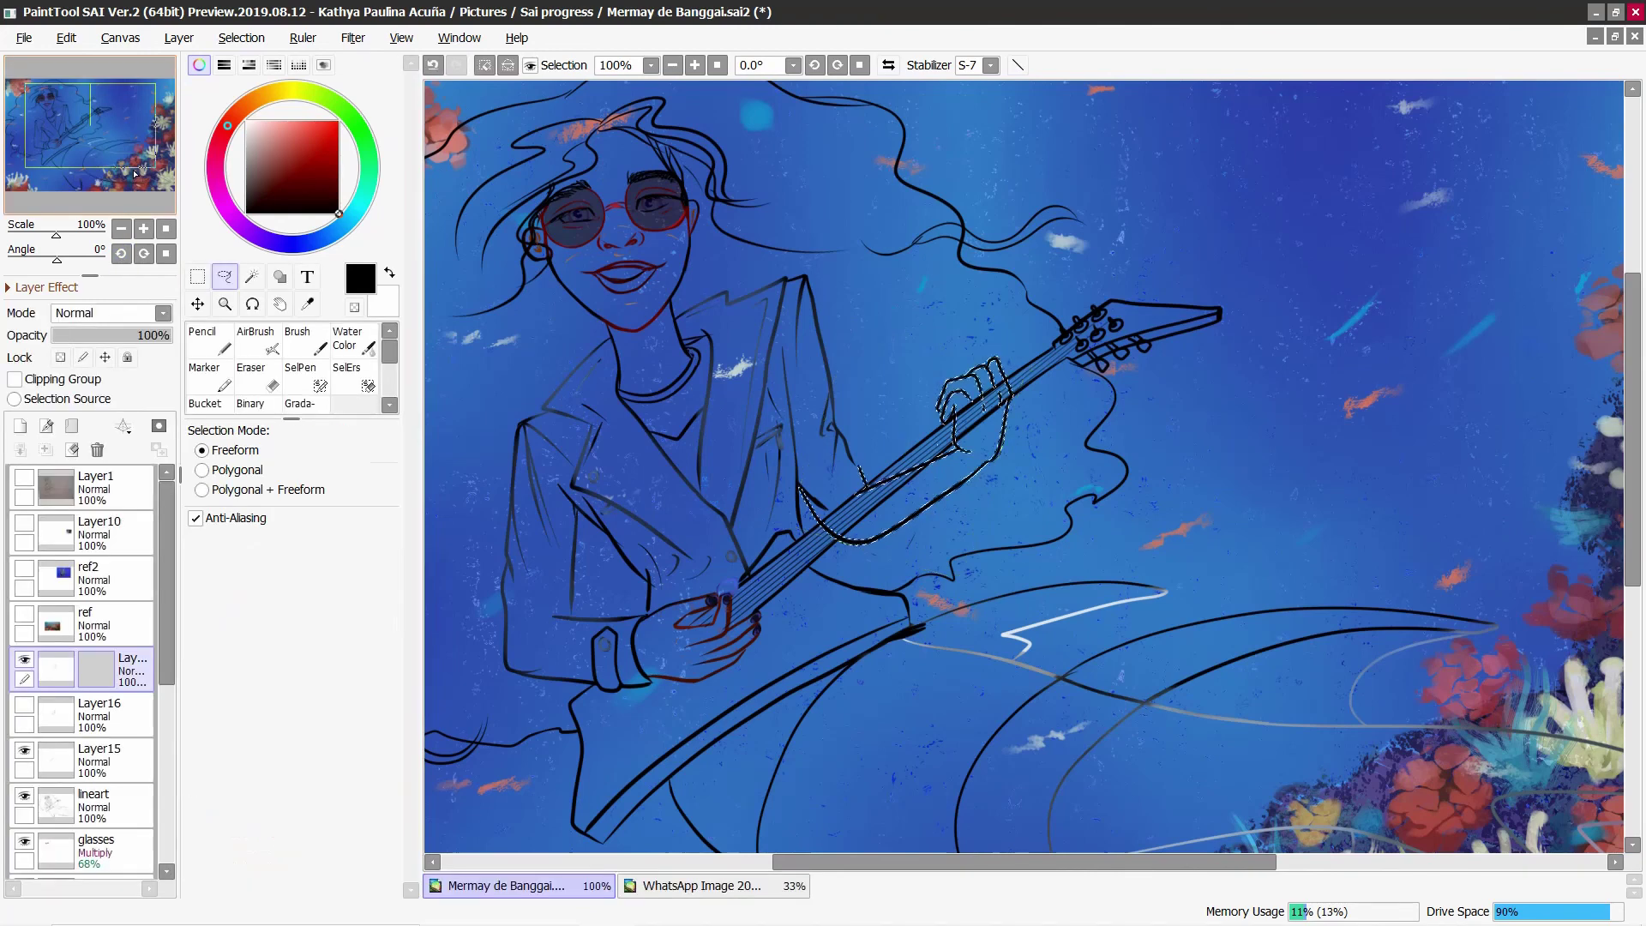
Step: Try to distort the guitar's neck and strings on the lineart layer with a lasso selection and a freeform transform
click(95, 806)
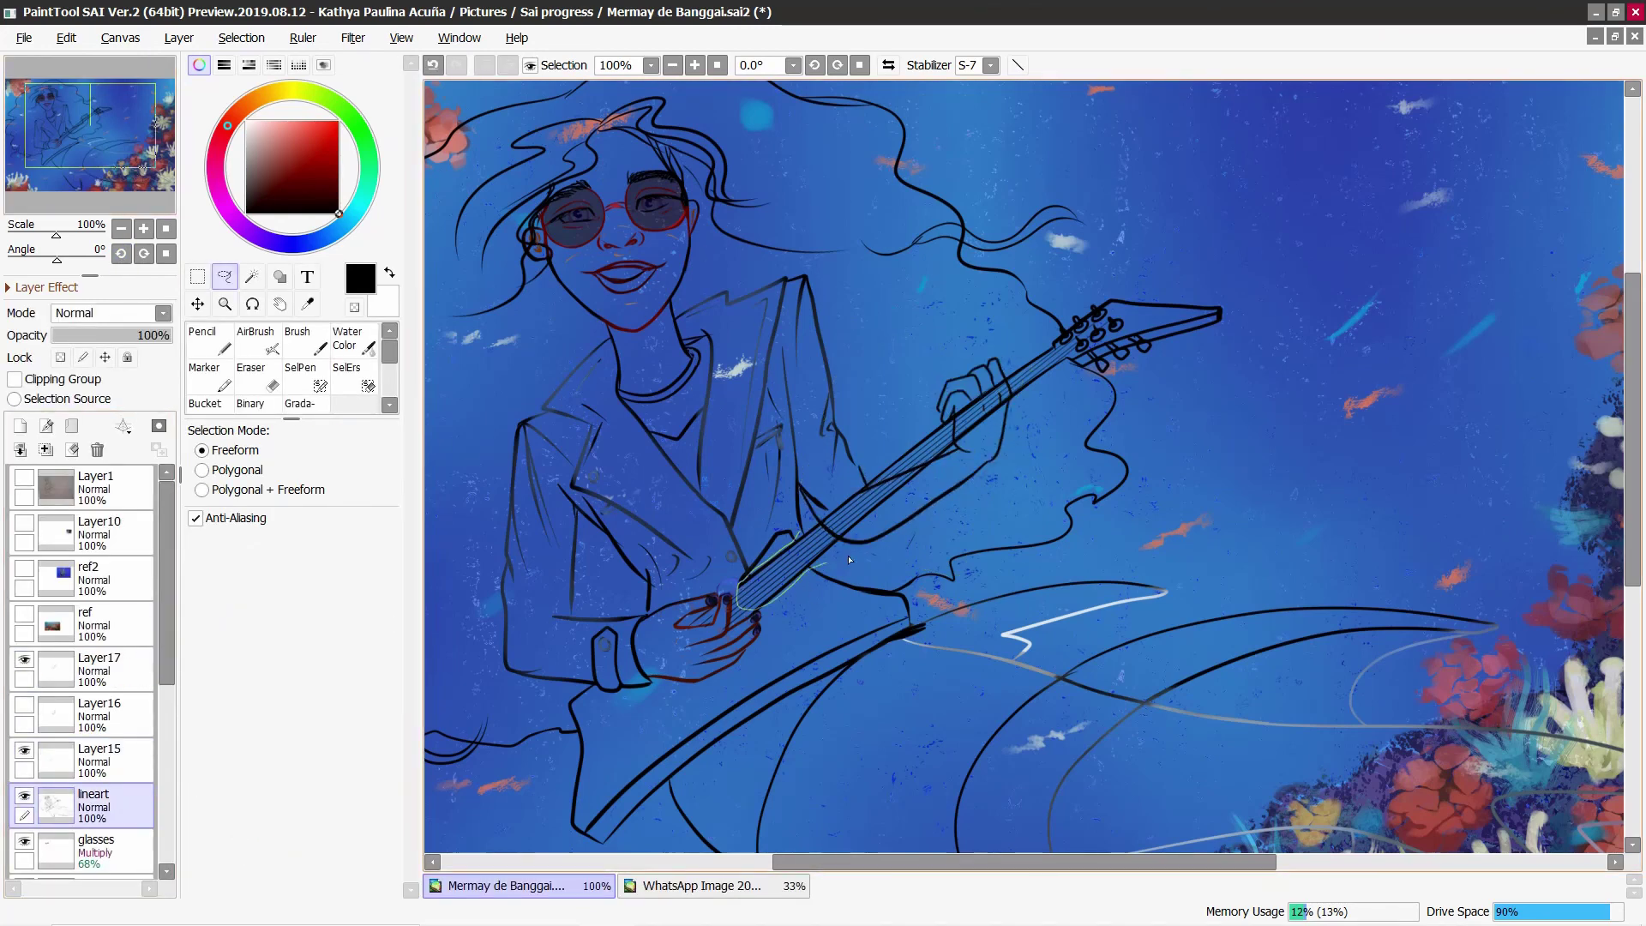
mouse_move(849, 559)
mouse_down()
mouse_move(936, 540)
mouse_move(1058, 442)
mouse_up()
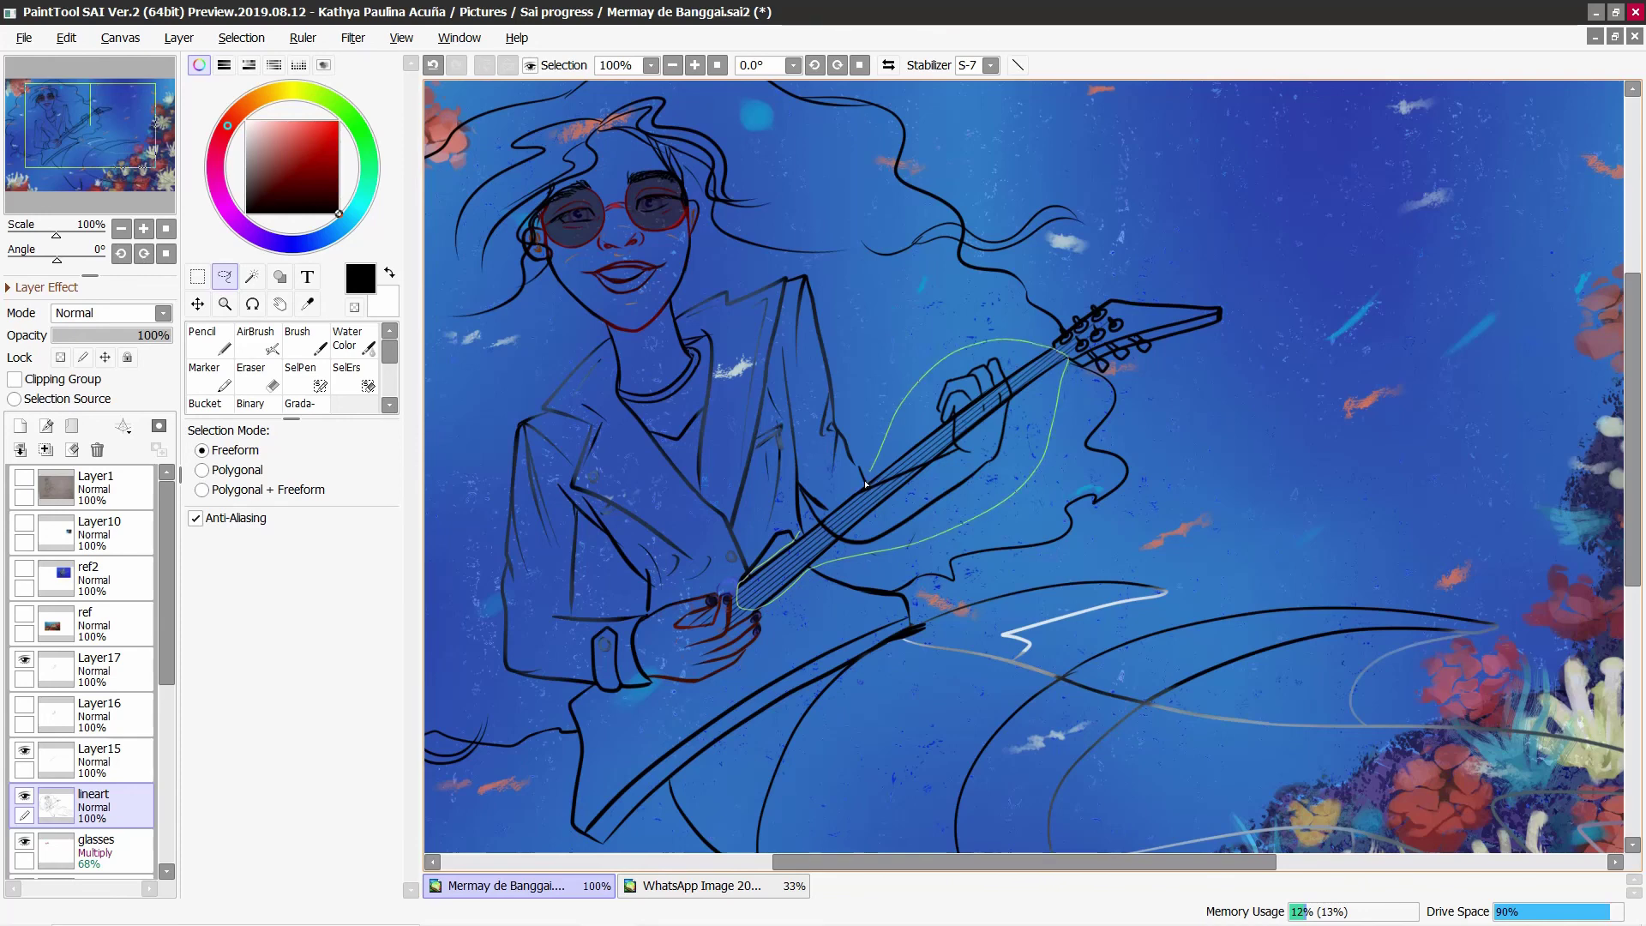
key(ctrl+t)
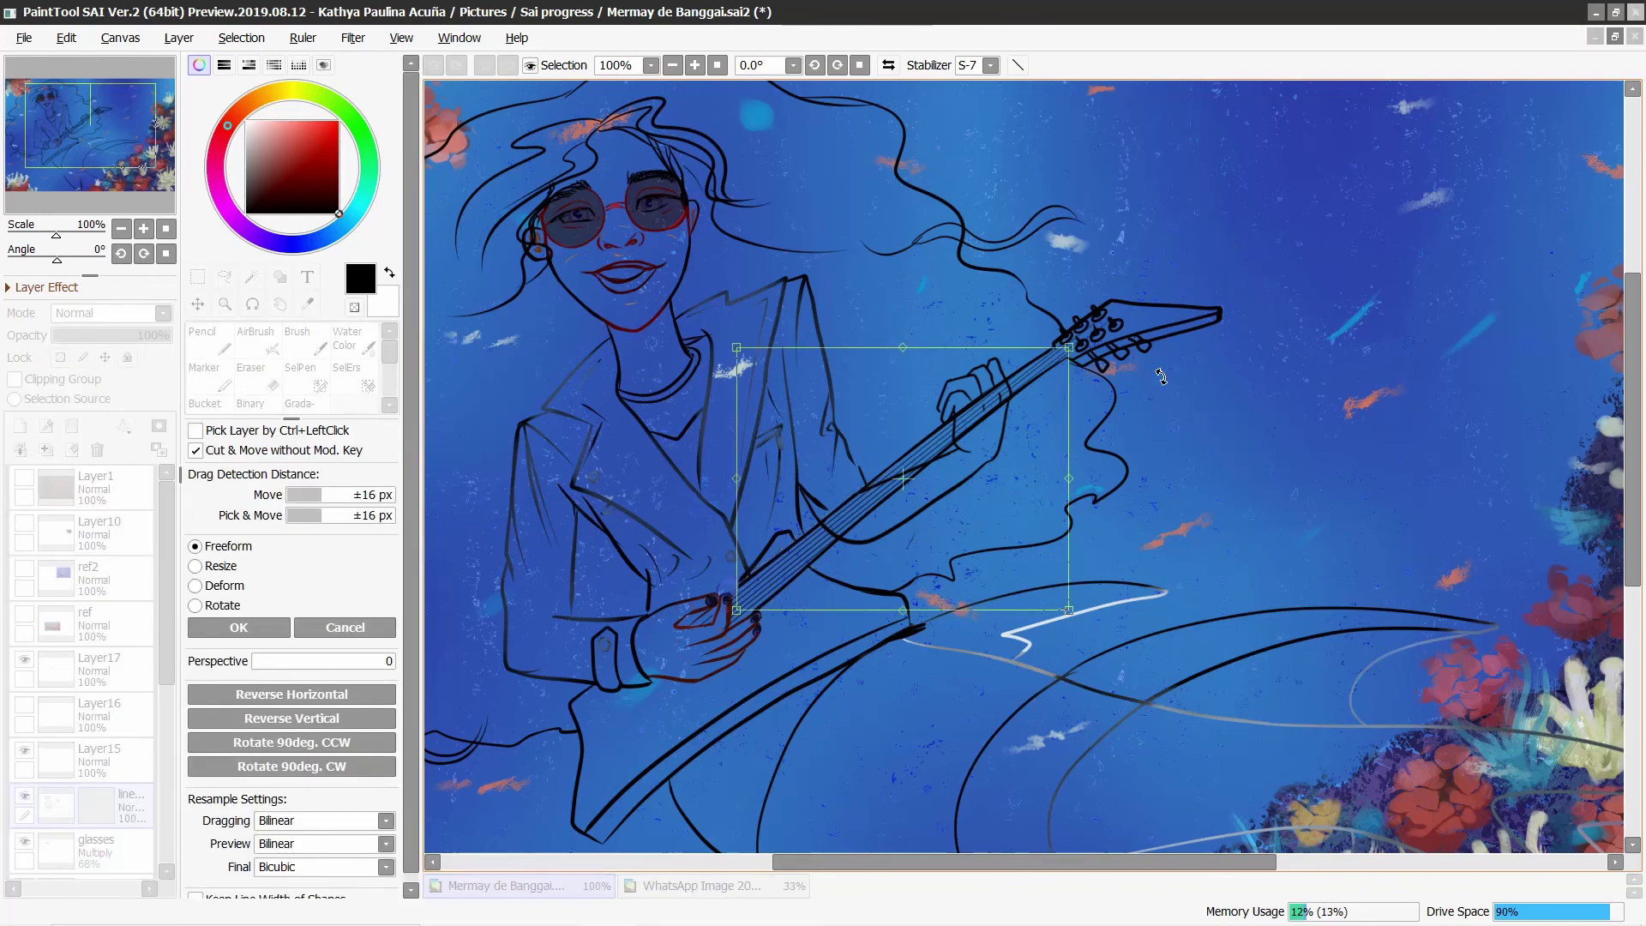
drag(1071, 348, 1098, 343)
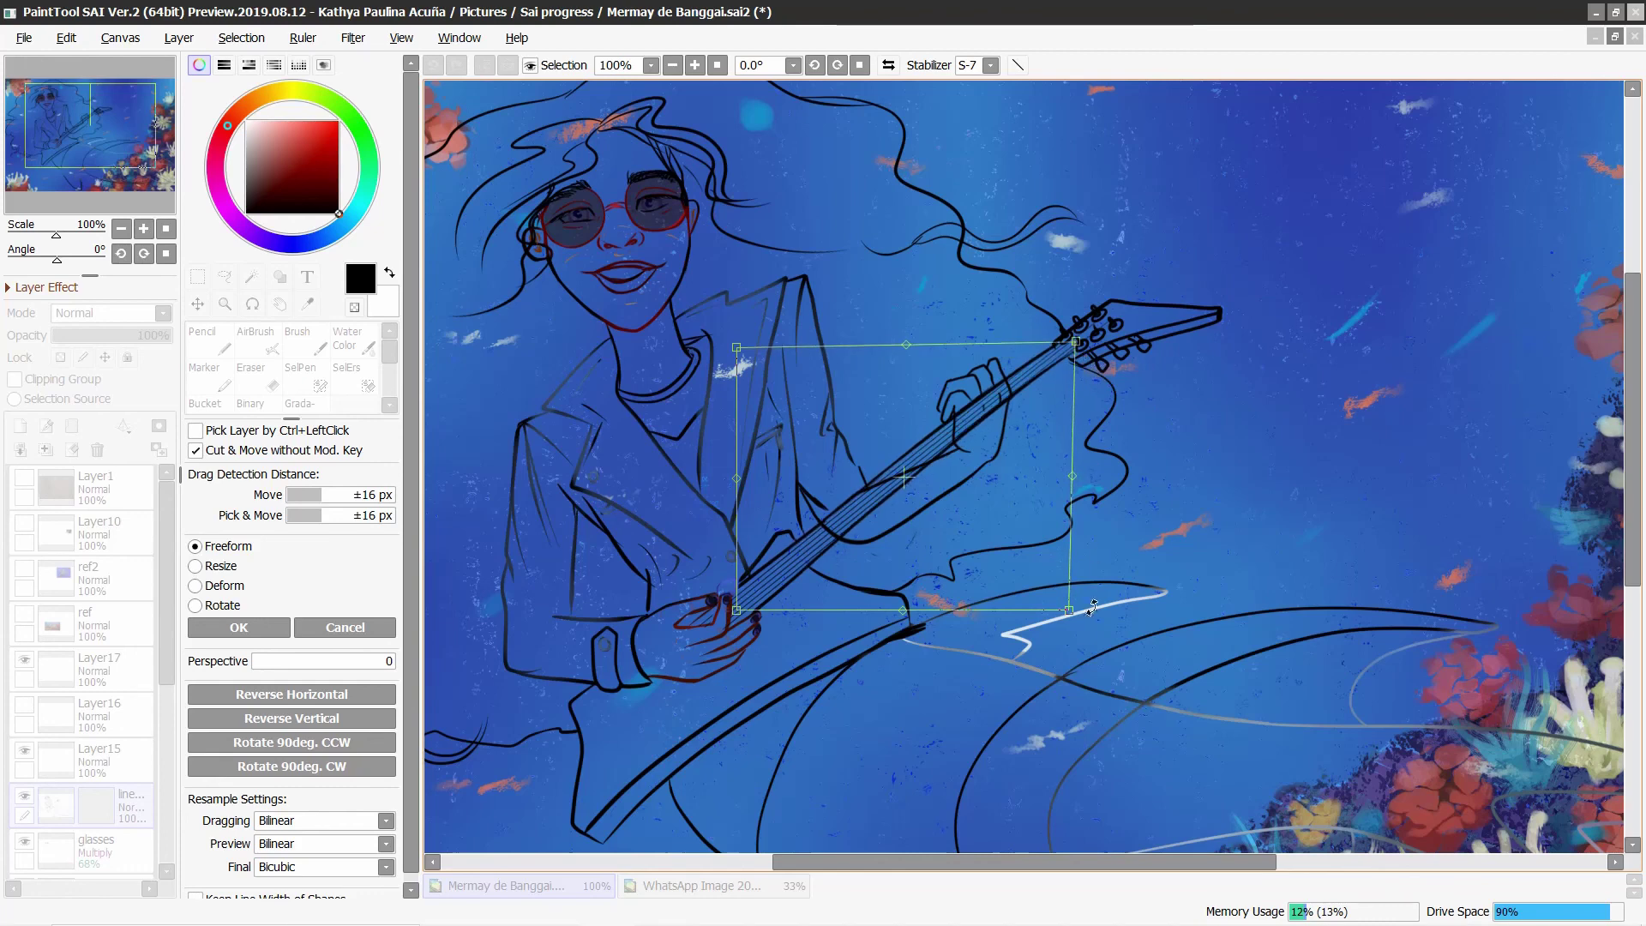
drag(1070, 611, 1097, 614)
drag(1104, 493, 1085, 483)
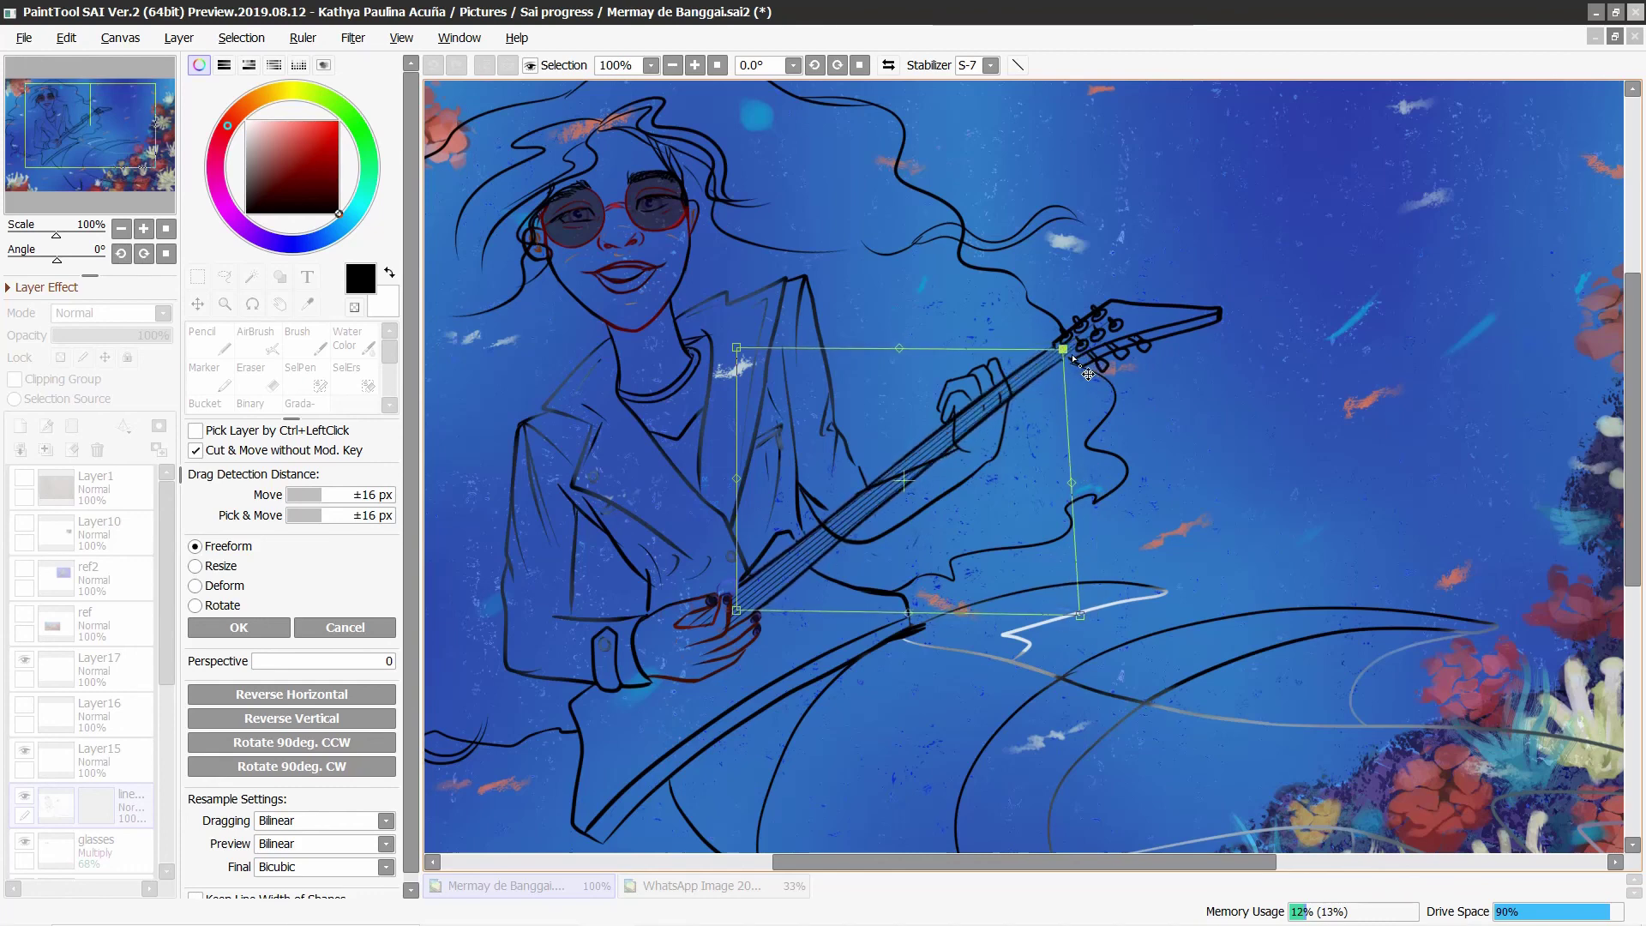
mouse_move(1083, 343)
mouse_down()
mouse_move(1066, 341)
mouse_move(1089, 343)
mouse_up()
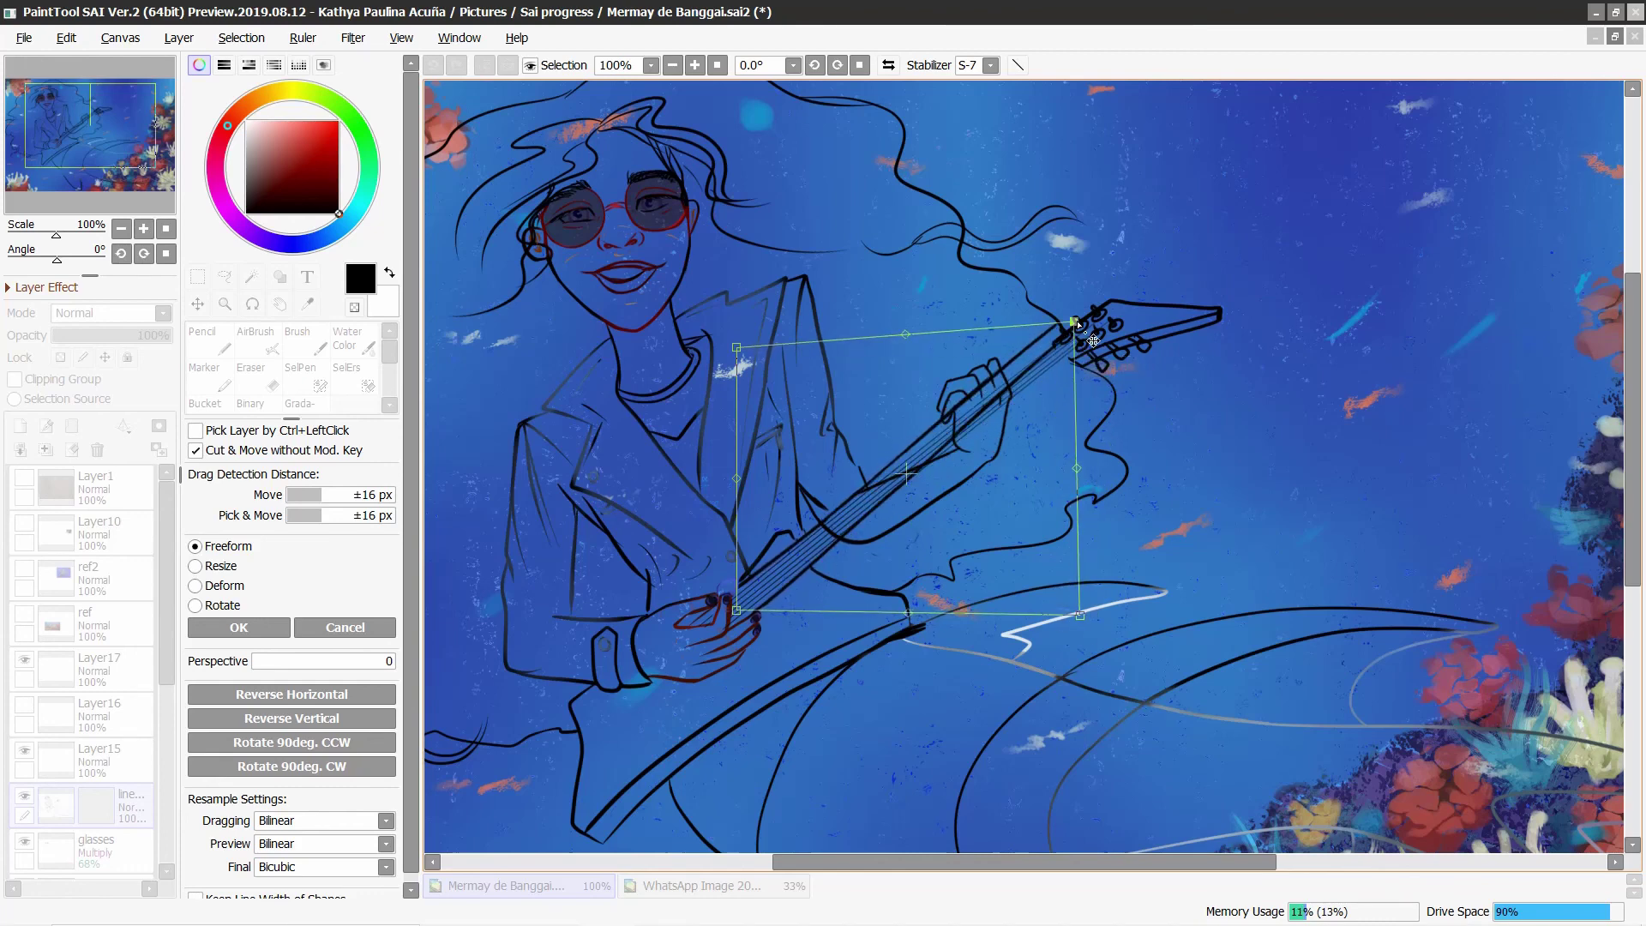
key(Return)
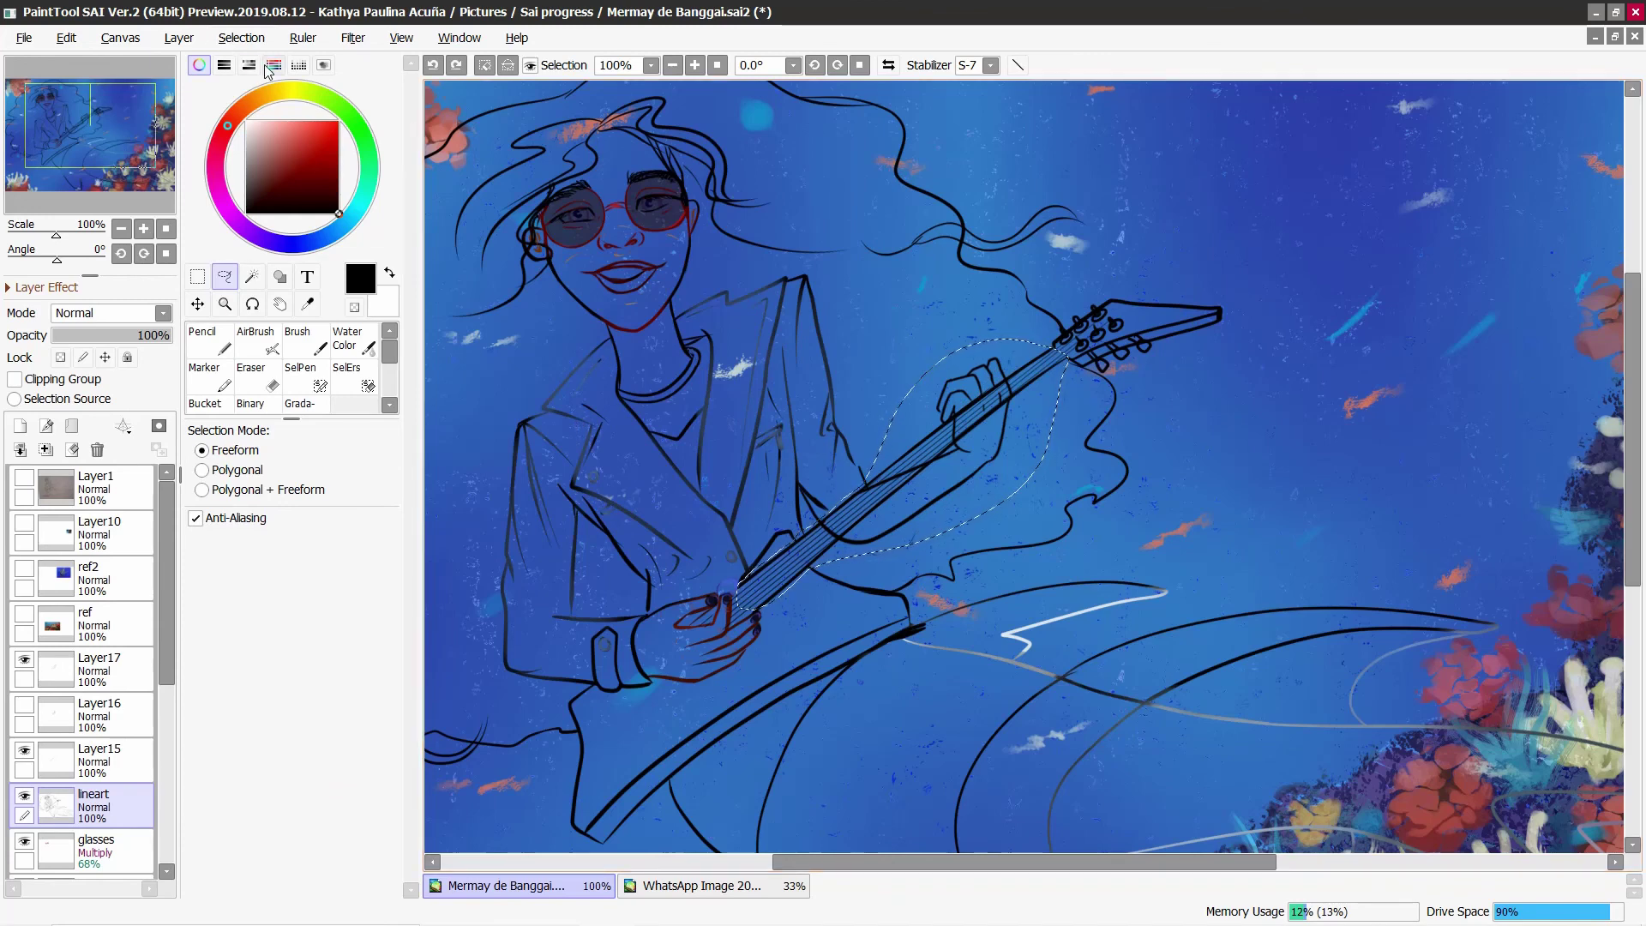
key(ctrl+d)
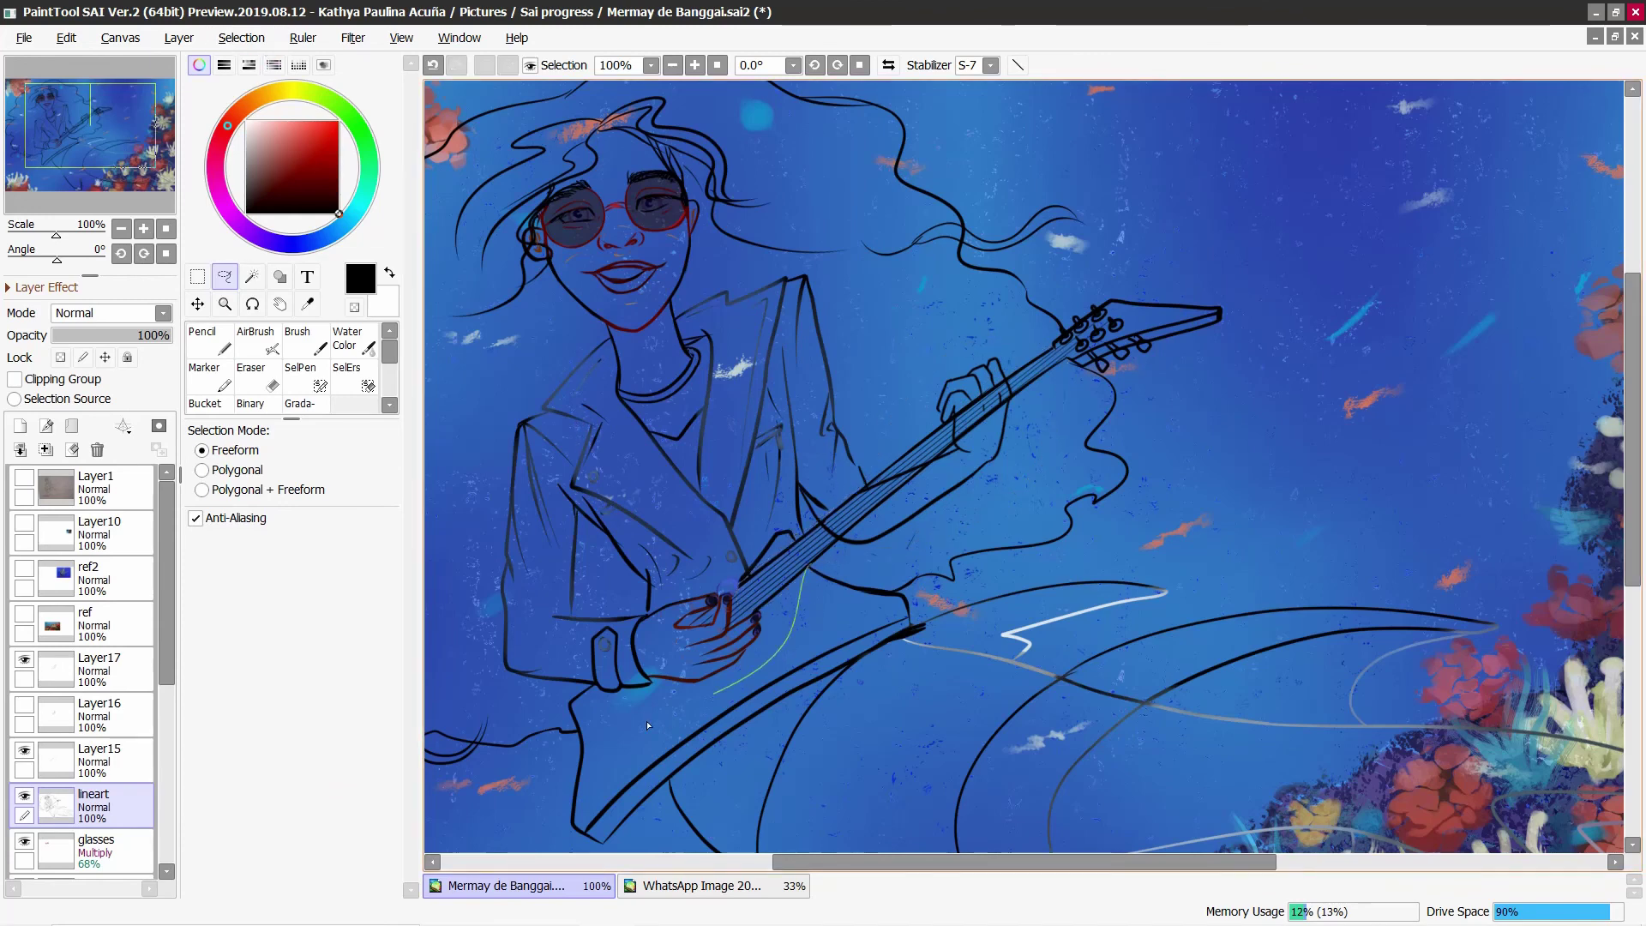